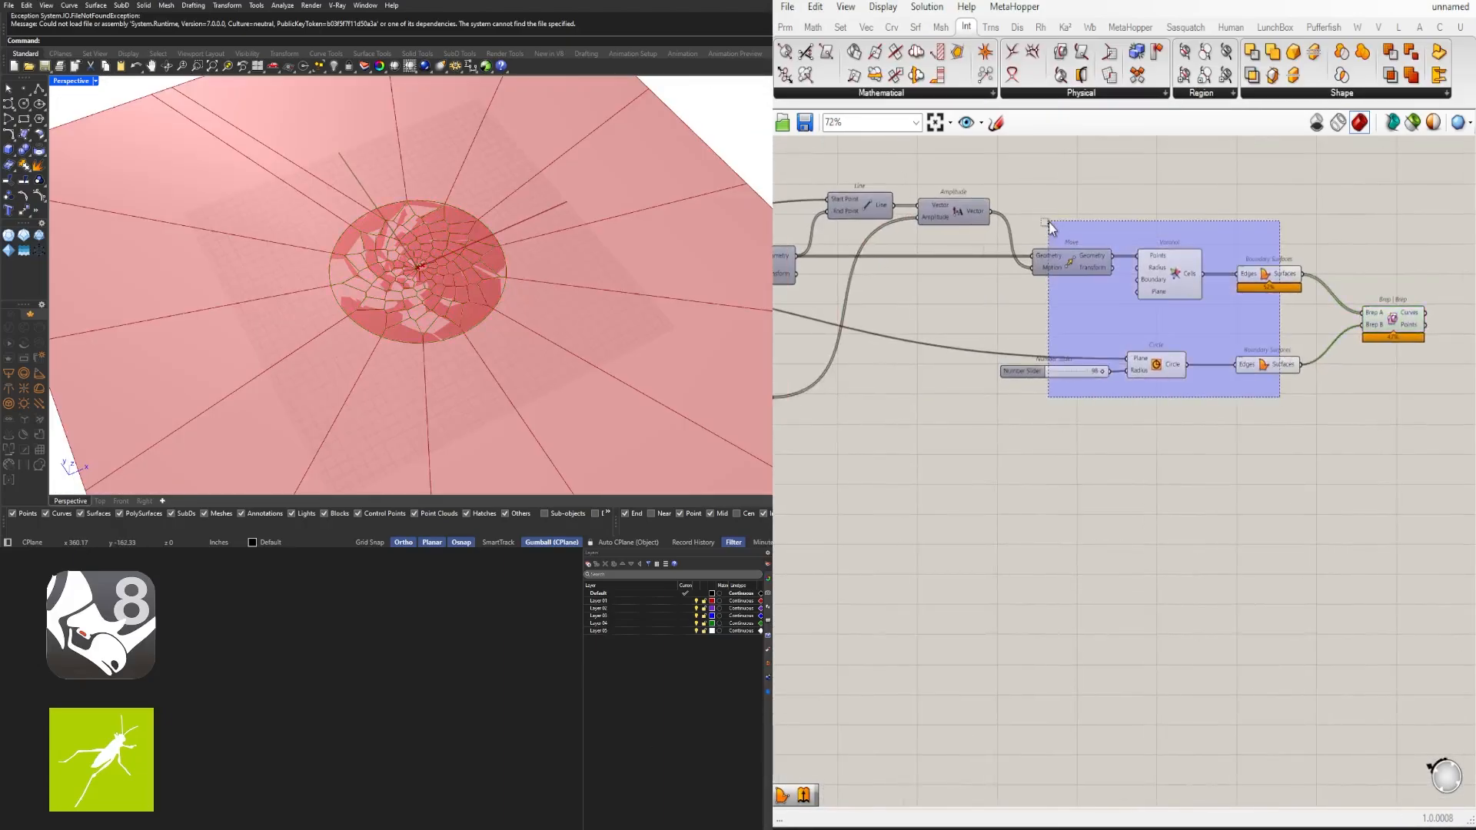
key("space")
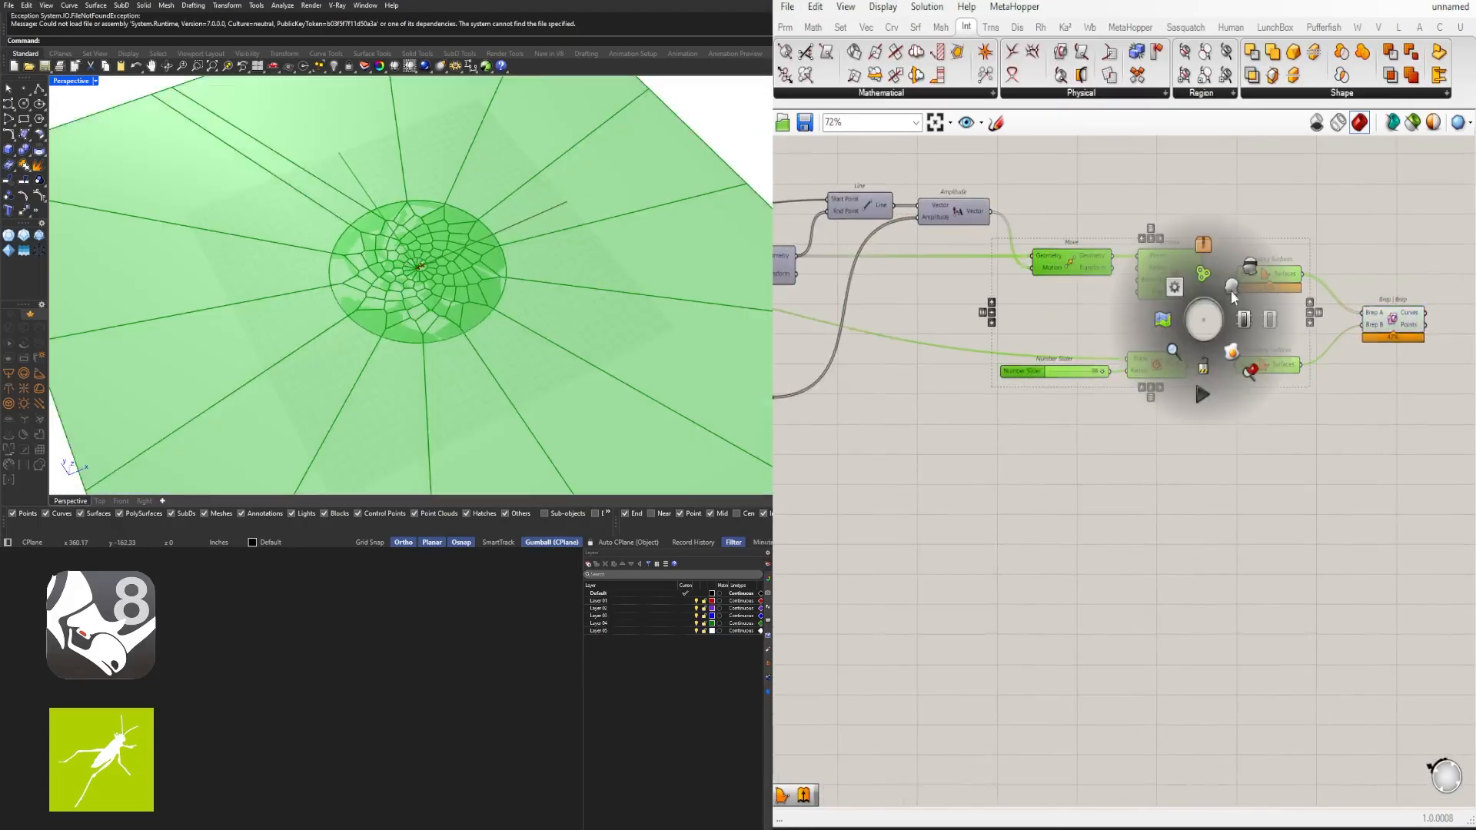
left_click(1173, 332)
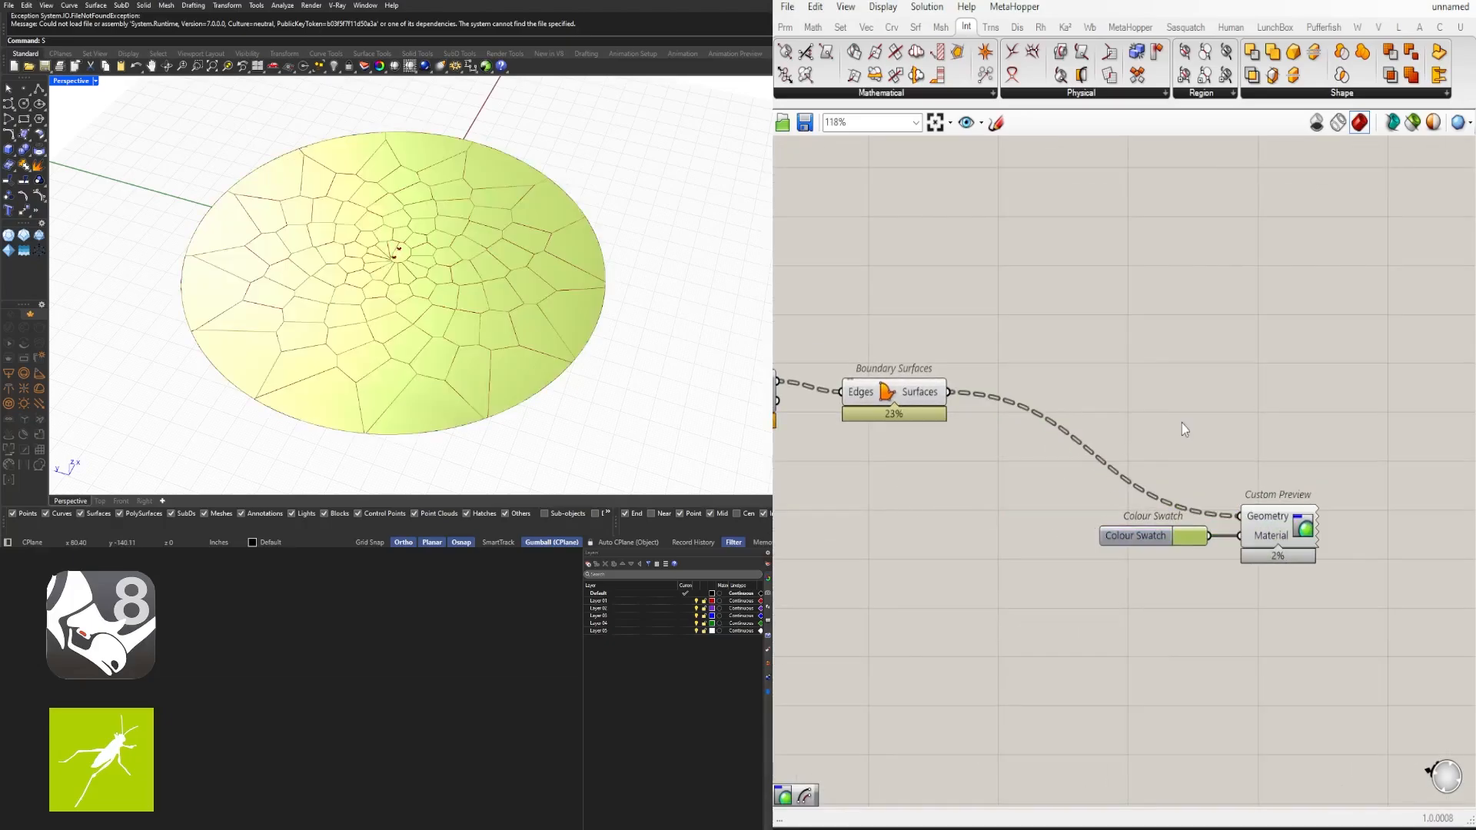
double_click(1182, 423)
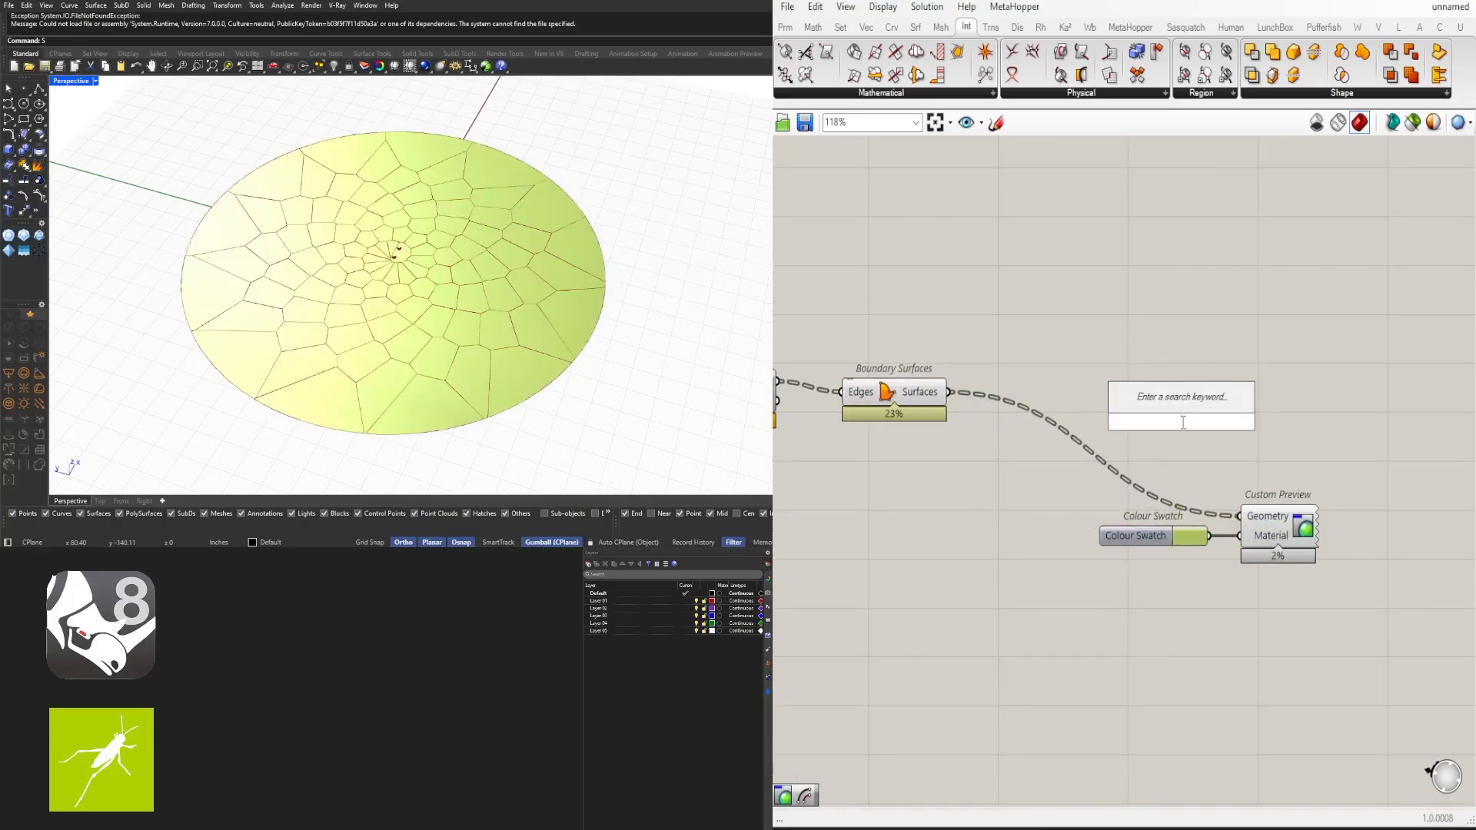
type("area")
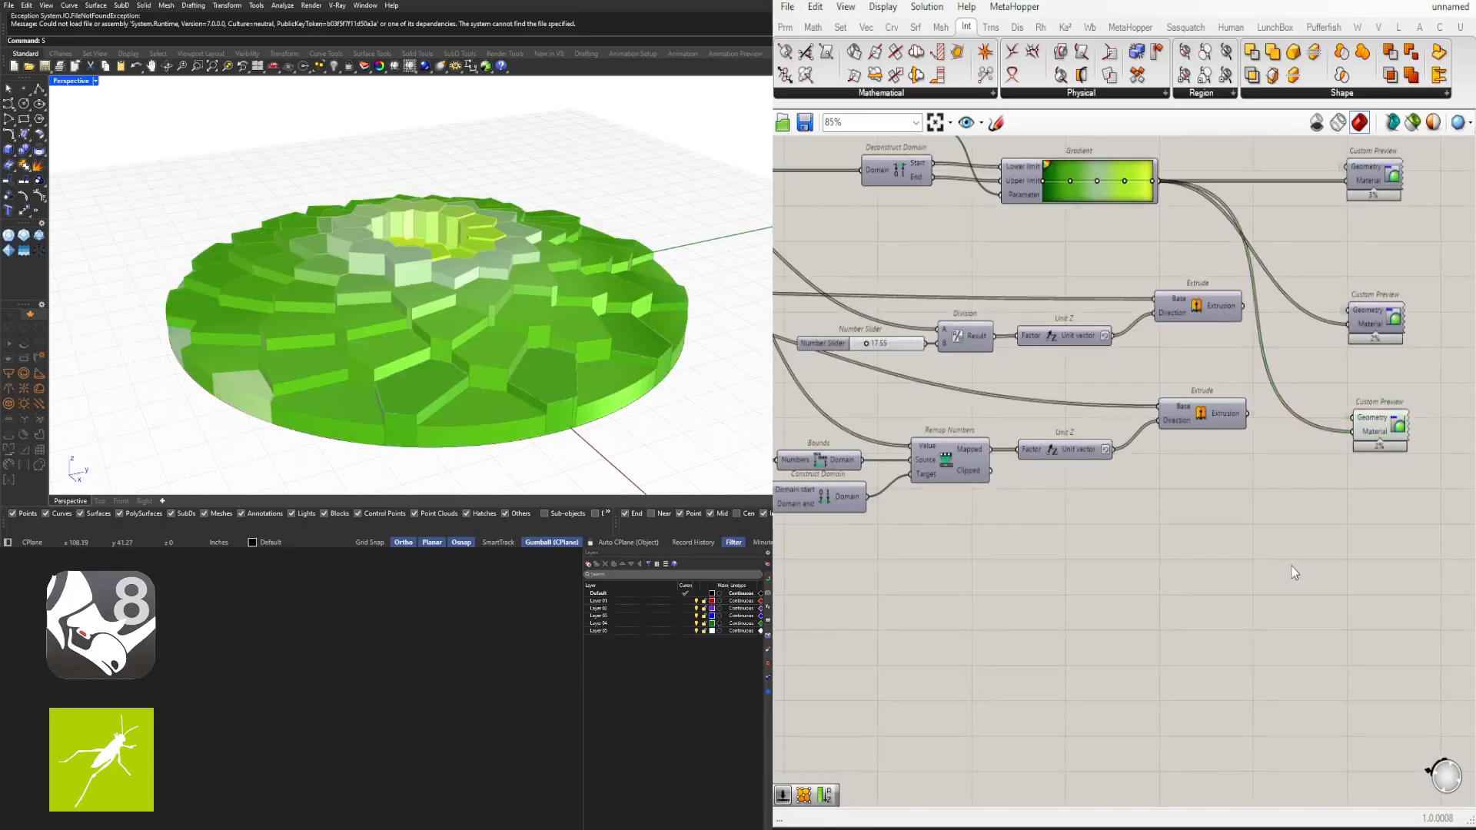
left_click_drag(1372, 591, 809, 476)
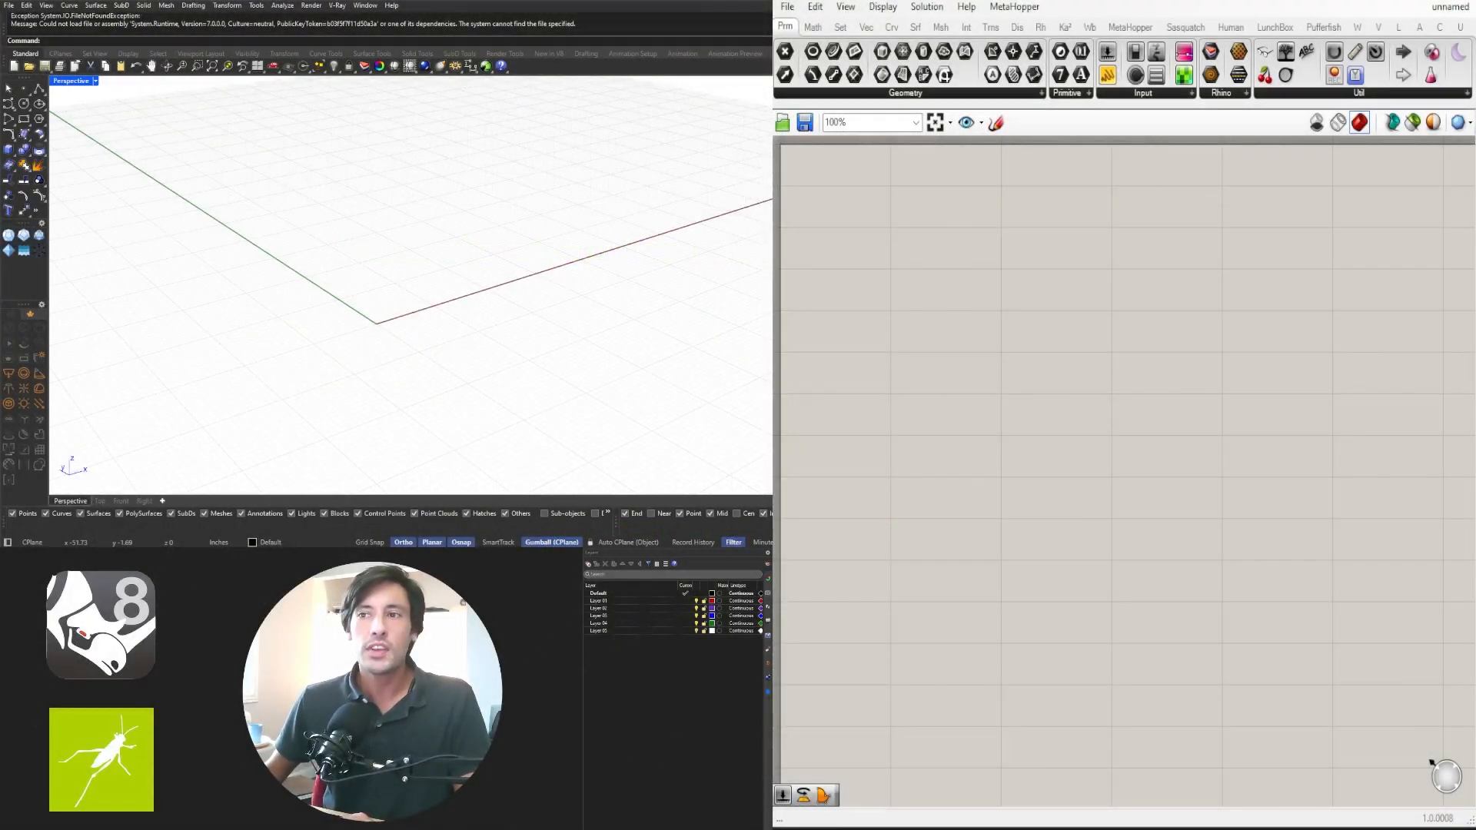
- Add a Construct Point component to the empty canvas
double_click(1021, 301)
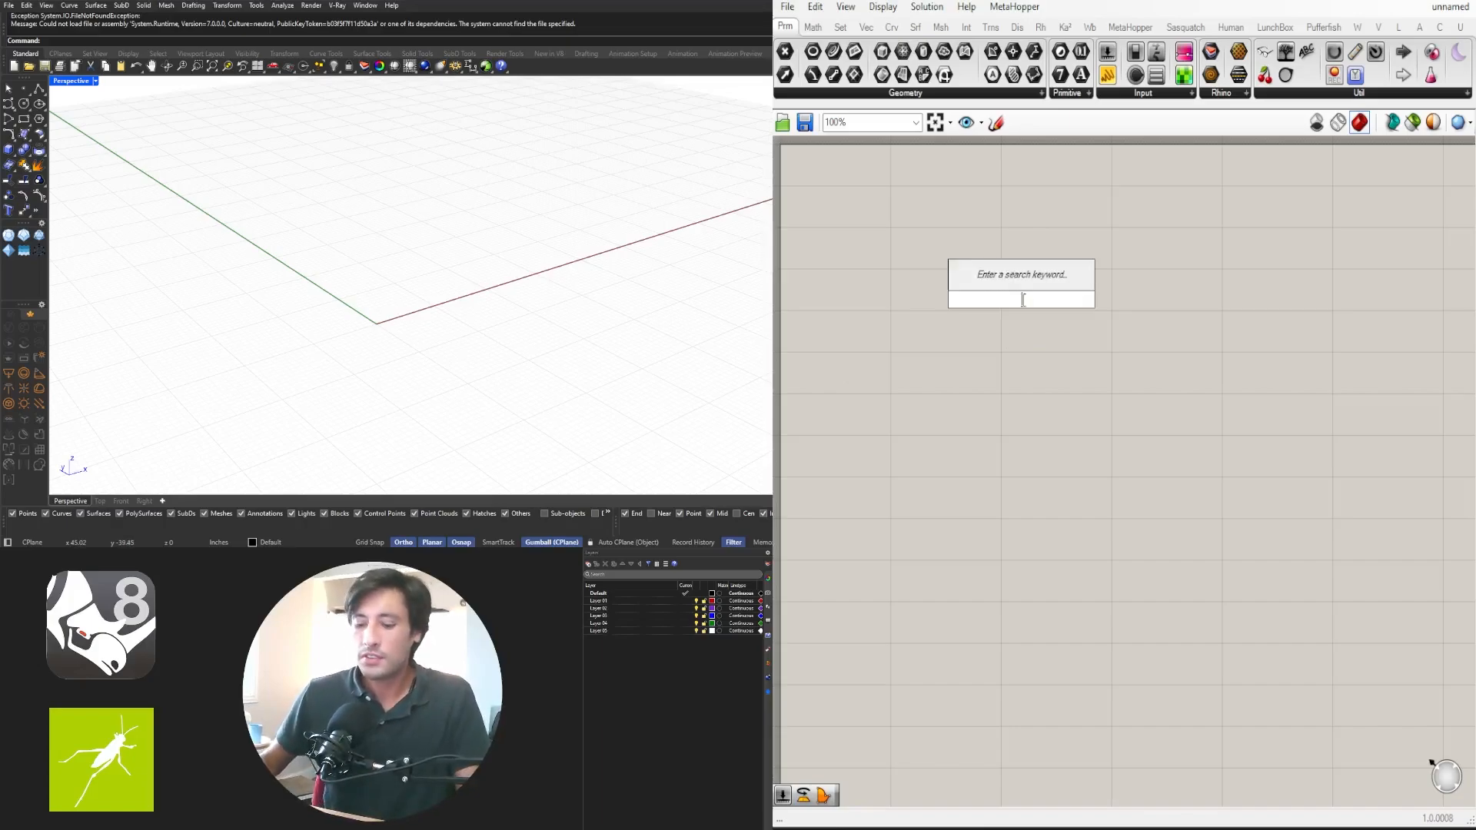
type("constr")
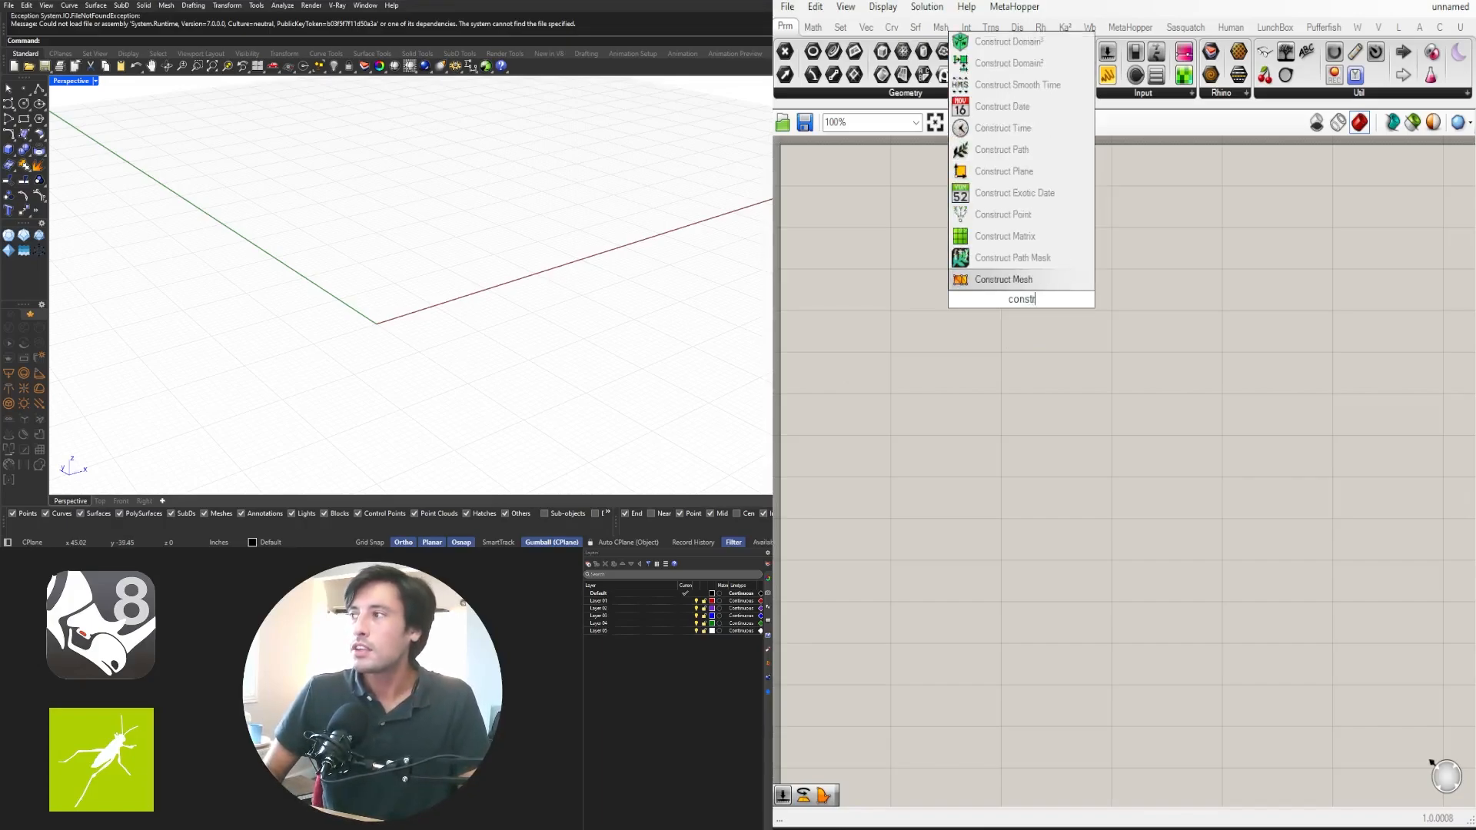
type("uc")
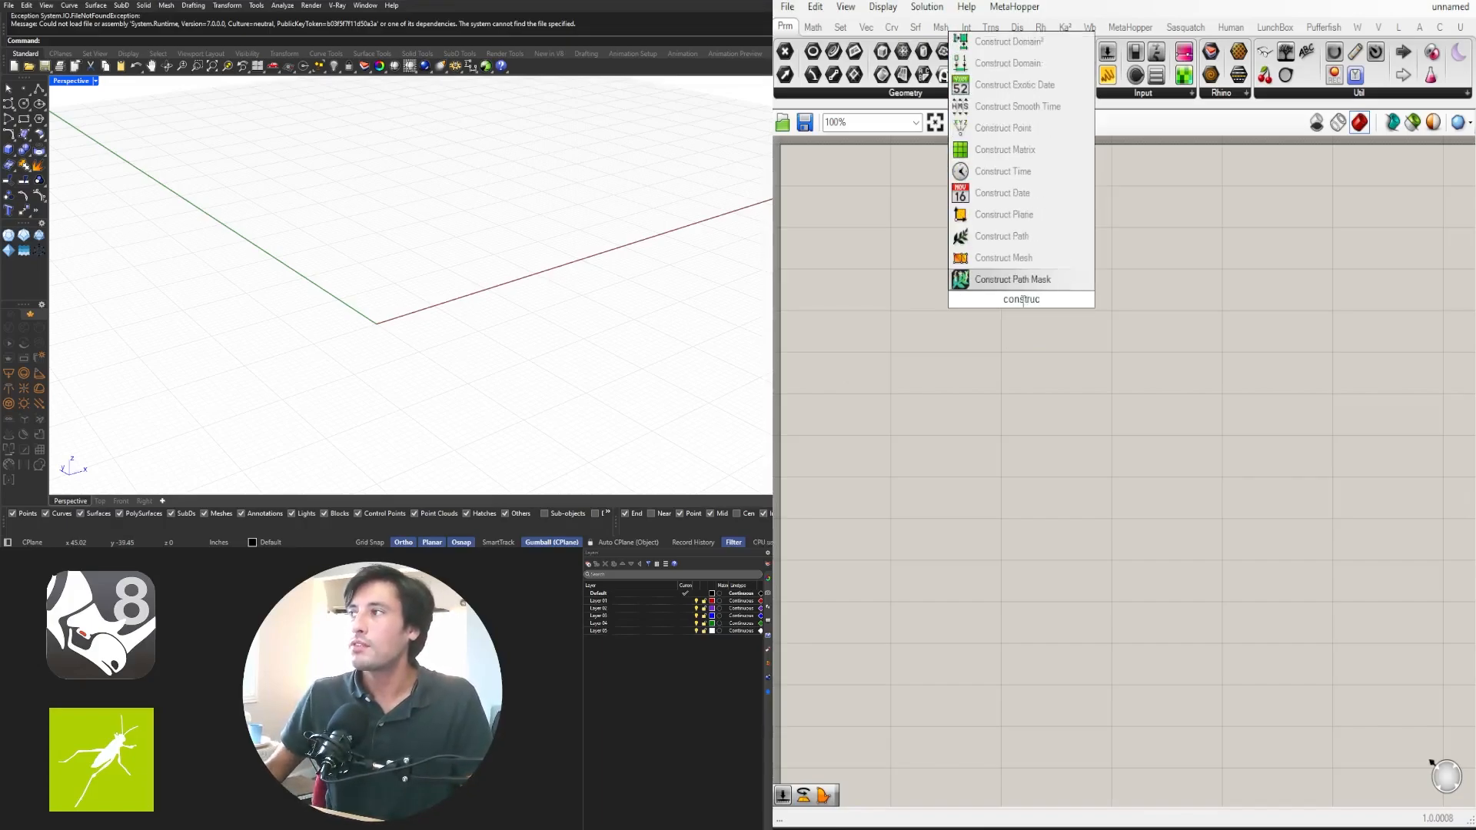
left_click(1003, 128)
left_click_drag(1015, 299, 977, 247)
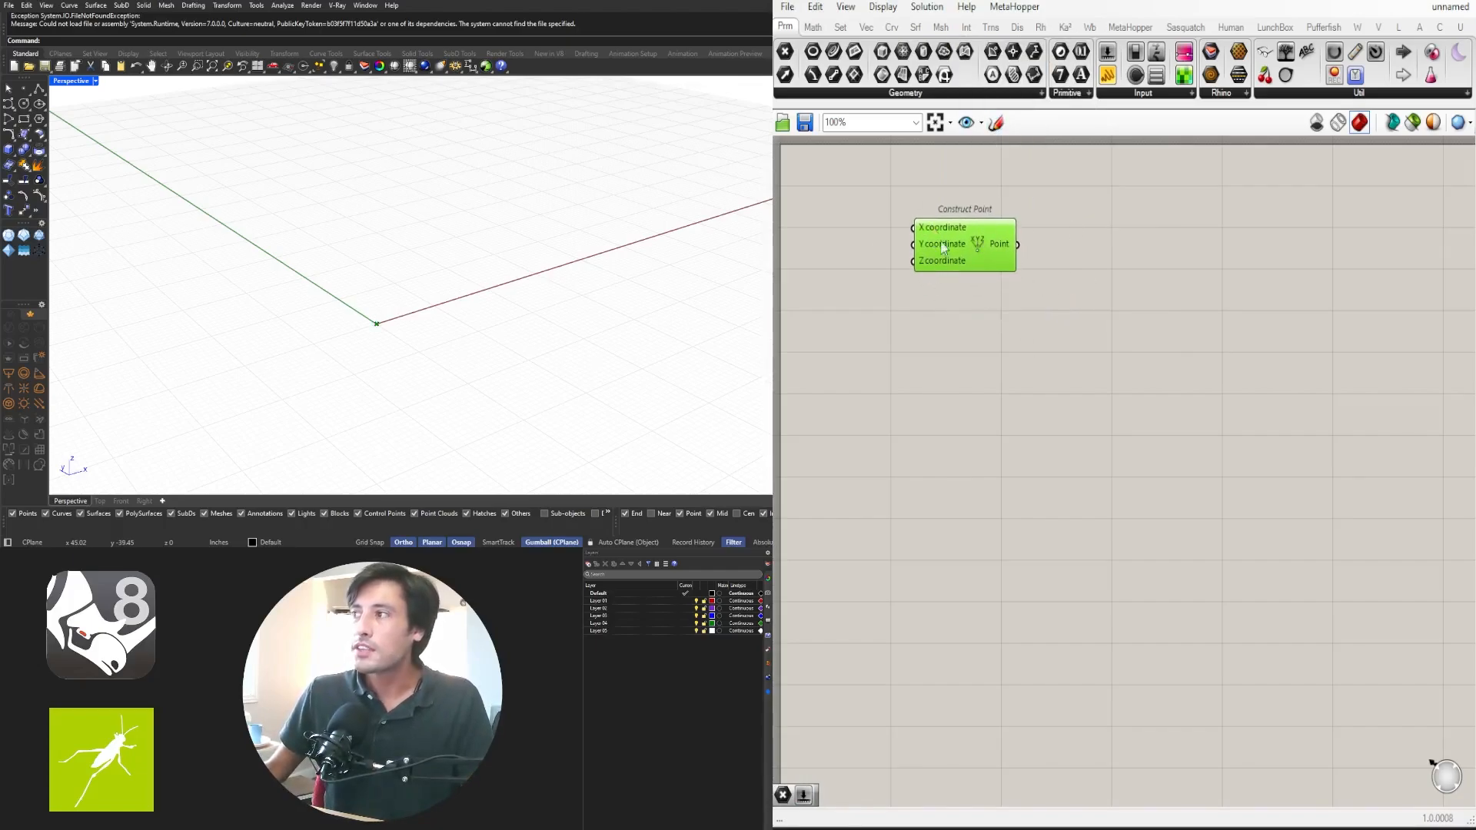
- Add a Point parameter and connect the Construct Point output into it
double_click(1089, 262)
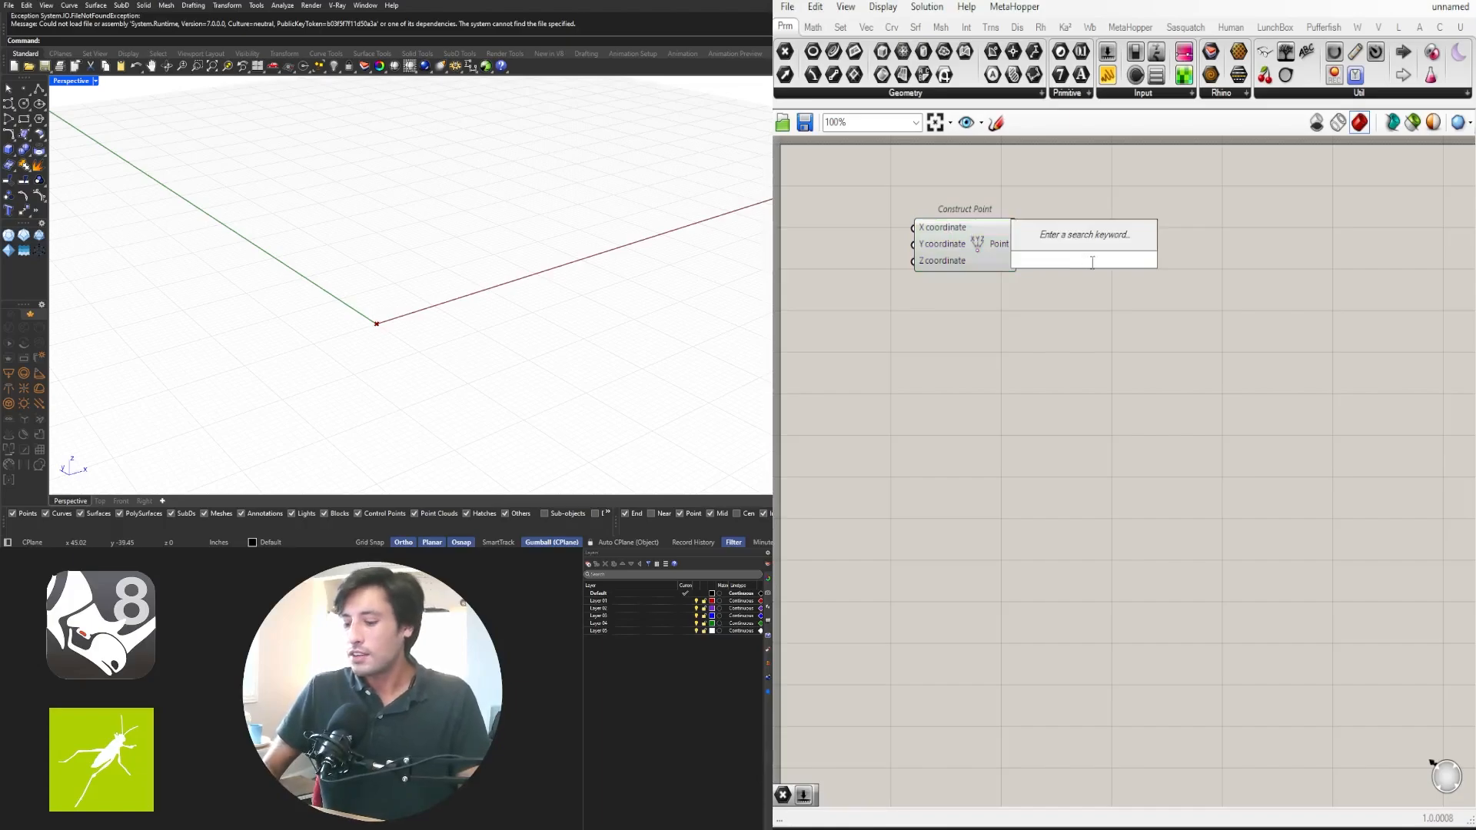
type("point")
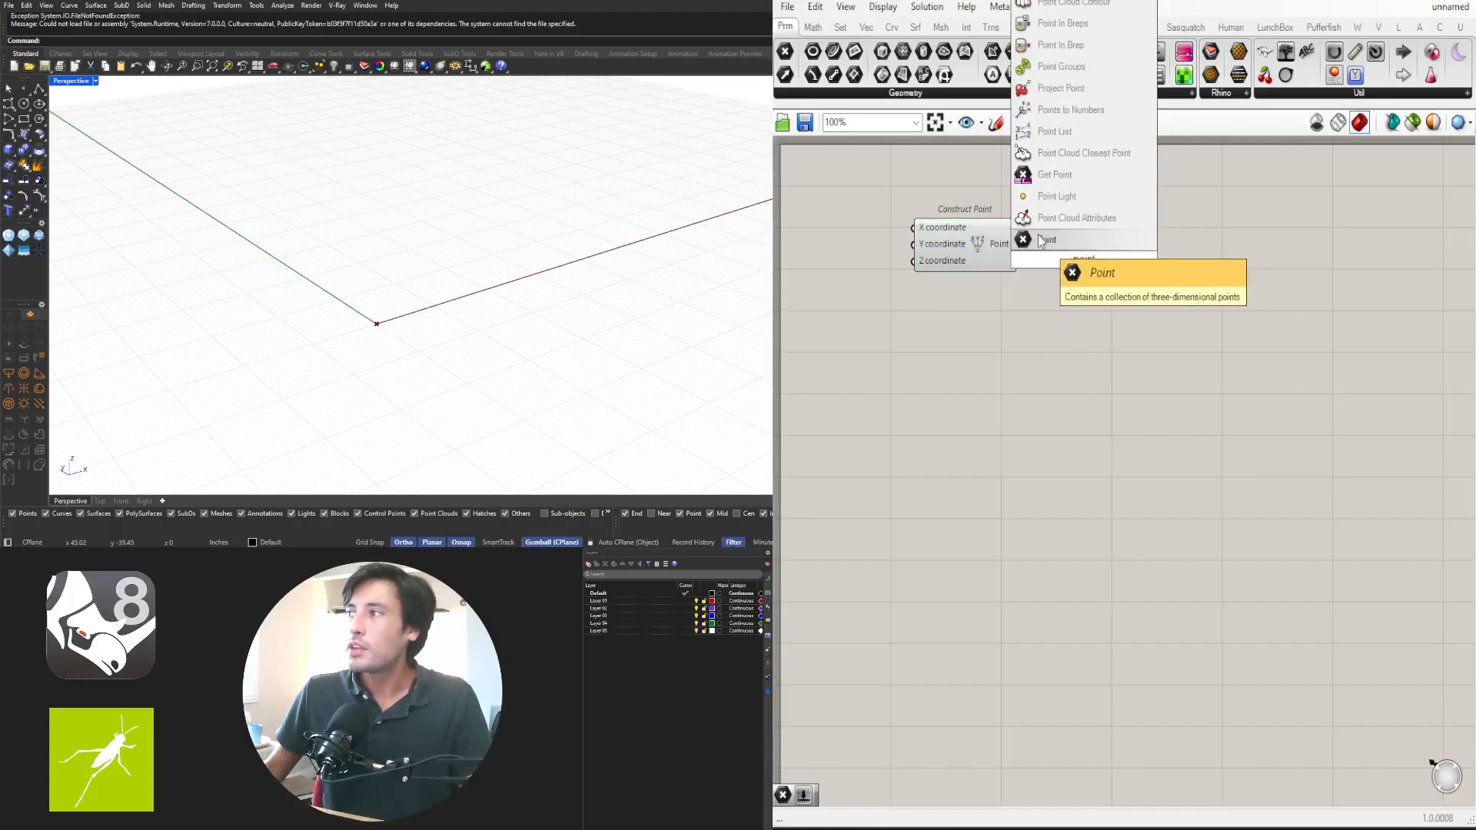
left_click(1067, 244)
left_click_drag(1086, 265, 1129, 252)
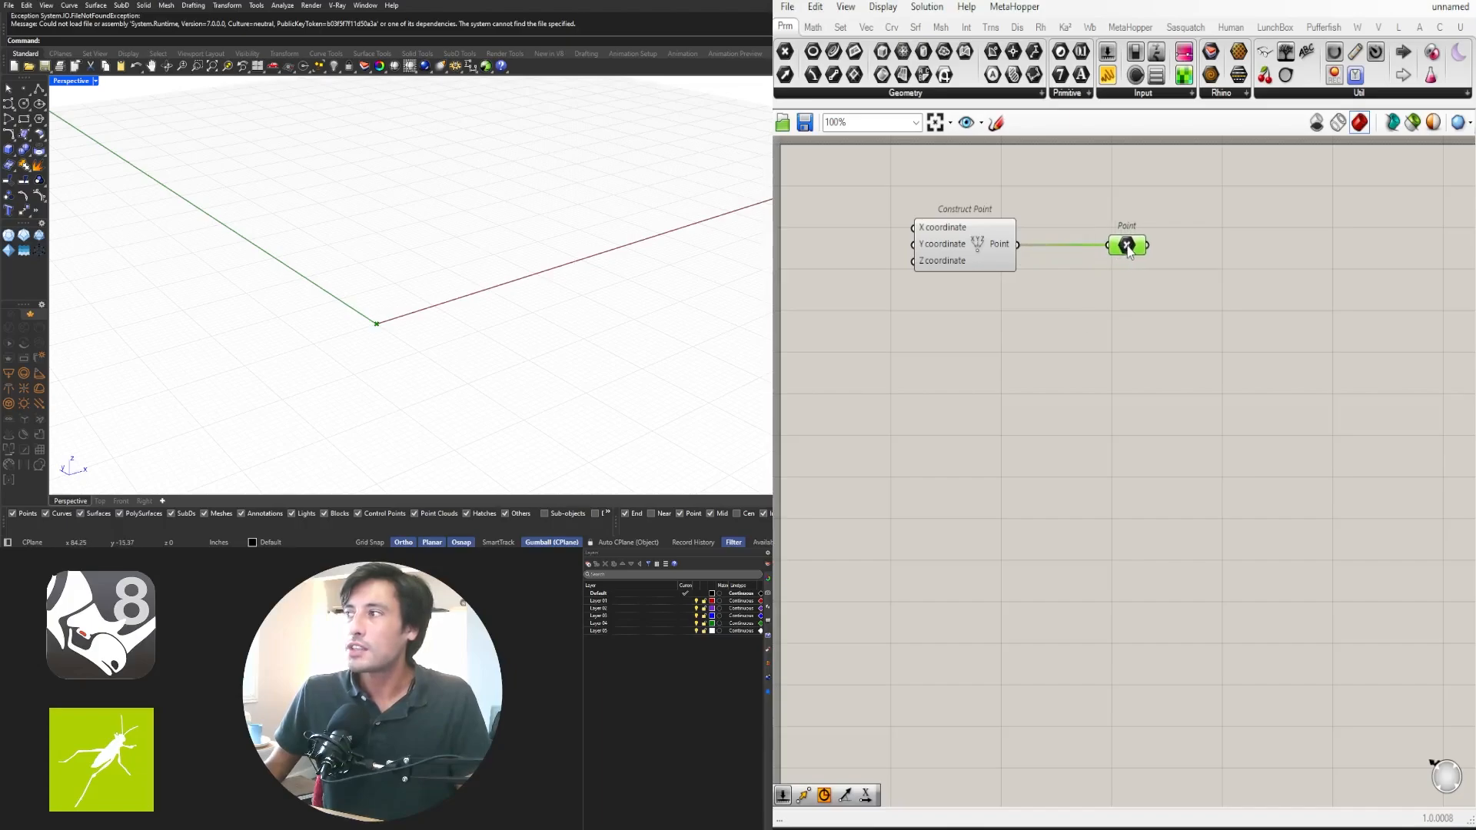
- Add a Move component and connect the Point parameter to its Geometry input
left_click(1191, 362)
right_click_drag(461, 362, 403, 361)
scroll(385, 335, "up", 5)
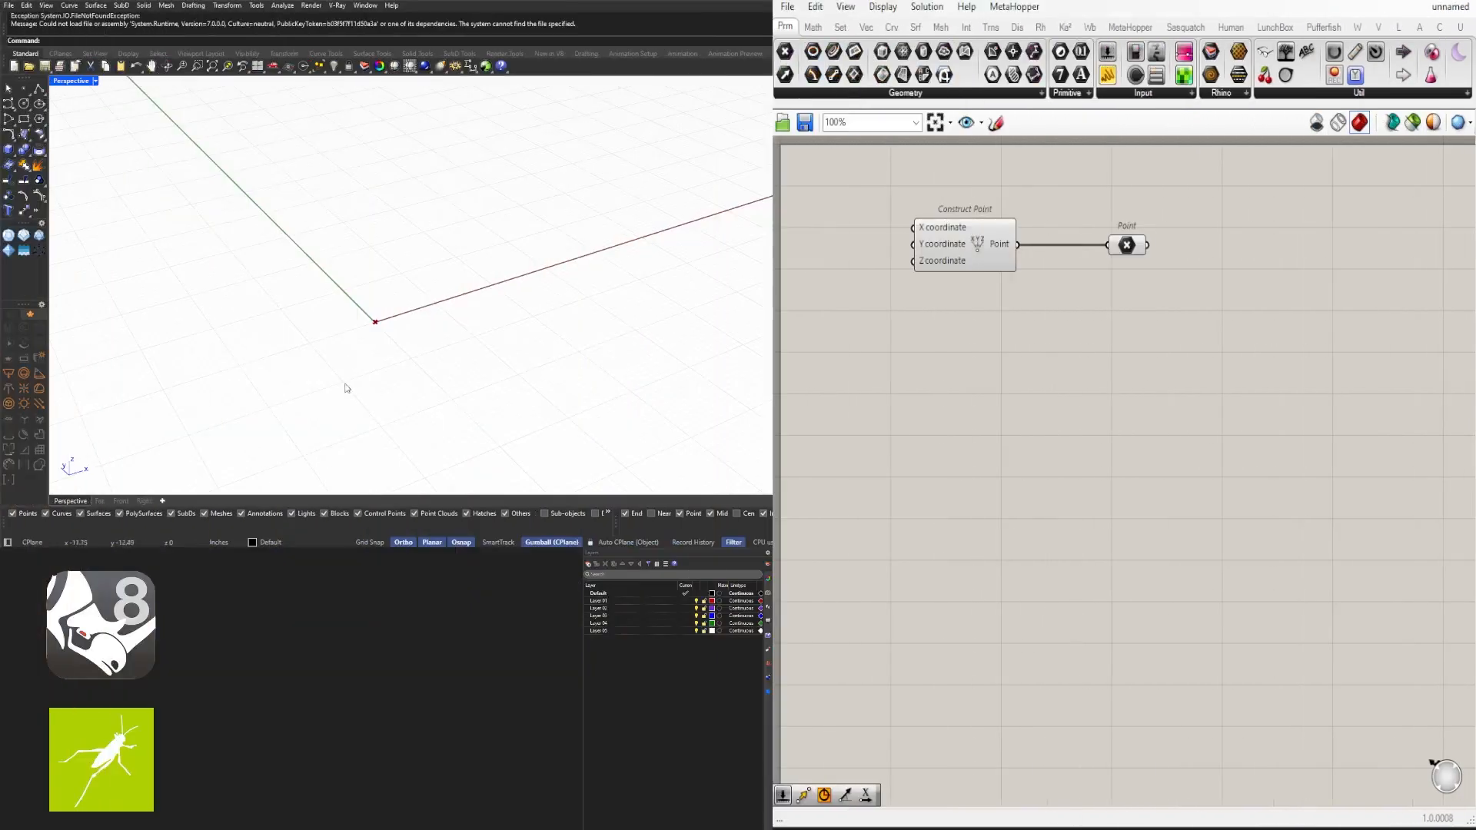
right_click_drag(383, 334, 405, 316)
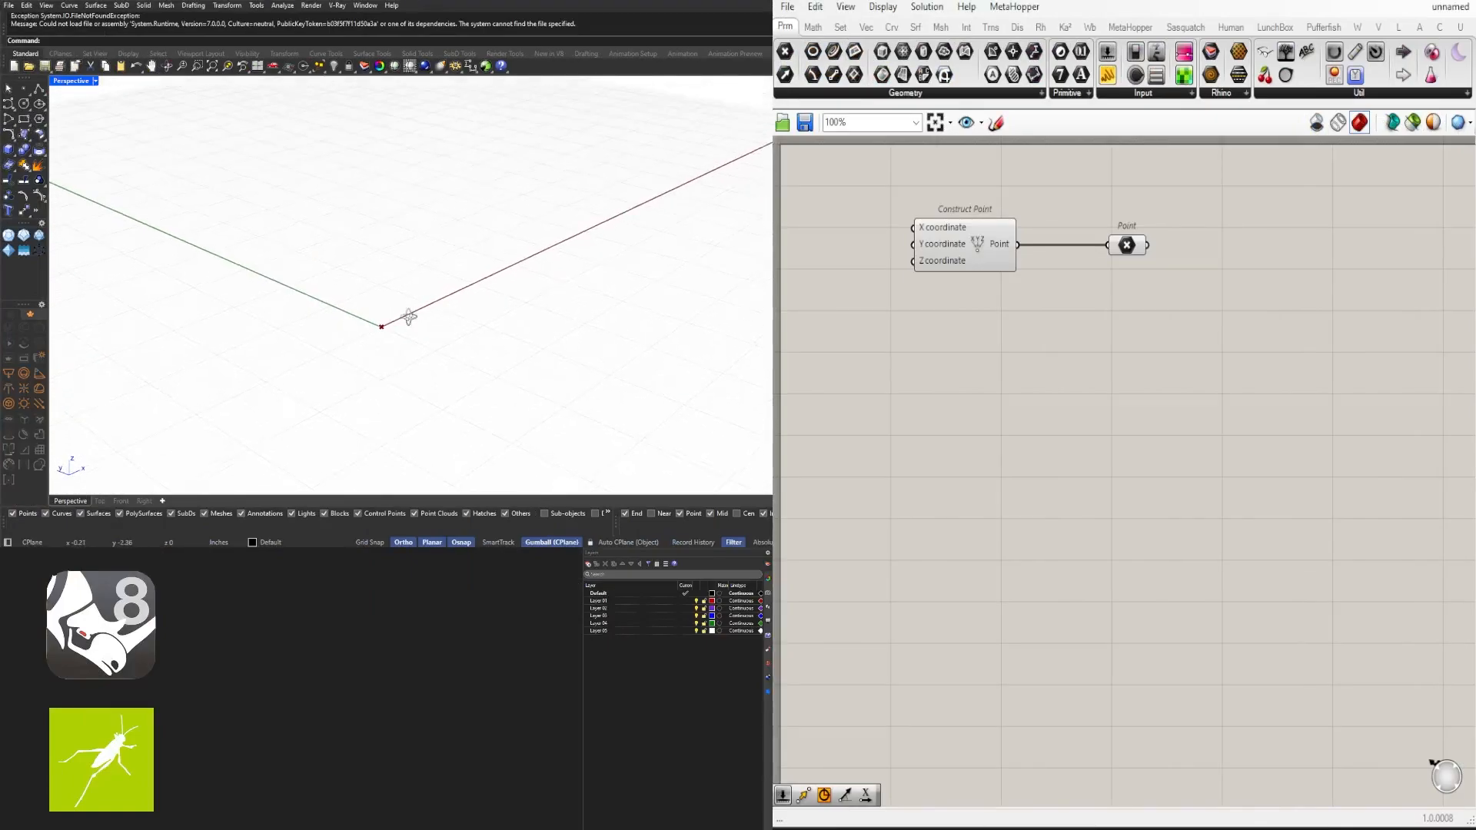
left_click(1127, 244)
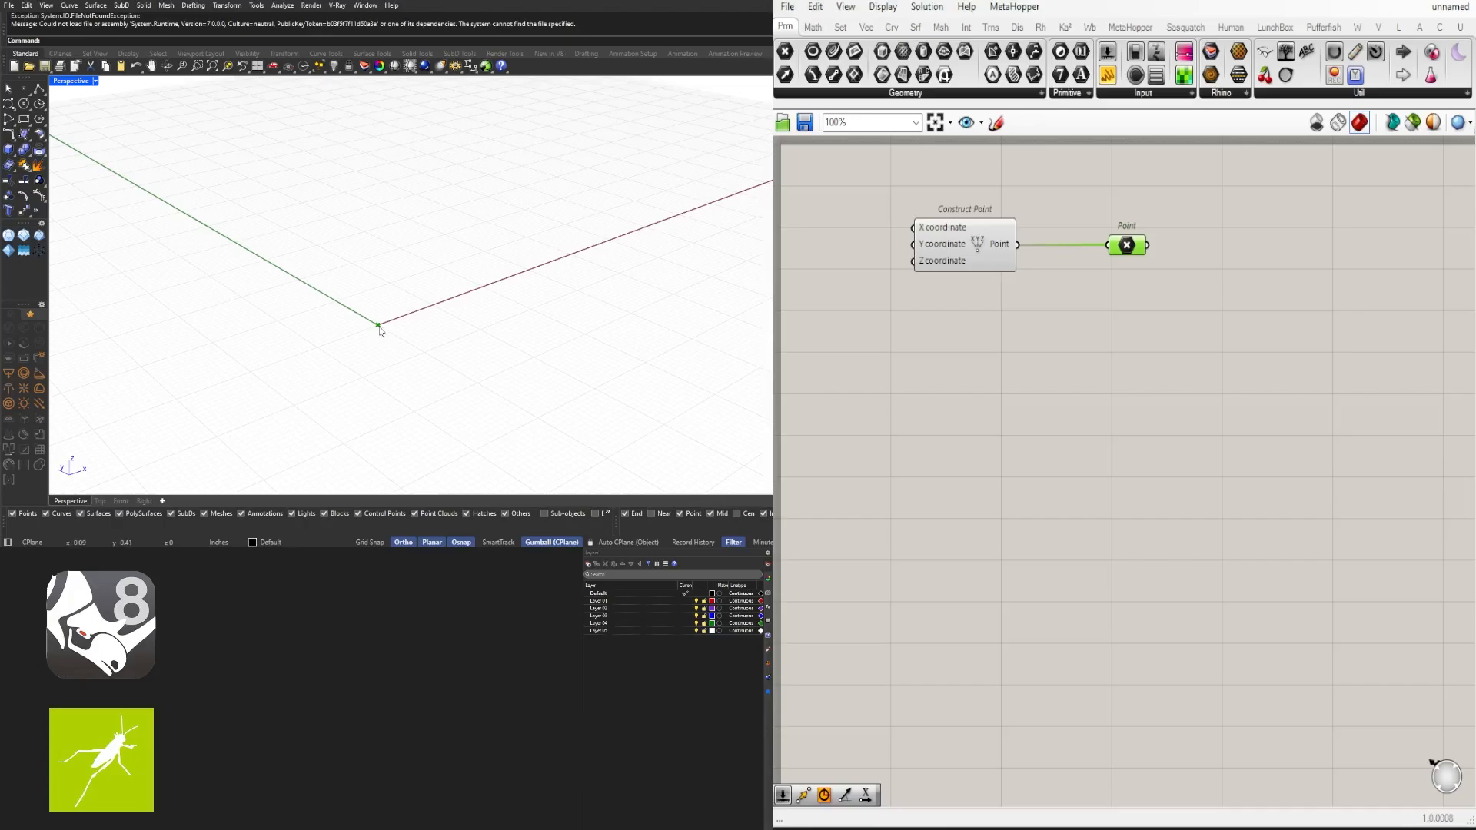
left_click(1132, 371)
double_click(1128, 328)
type("move")
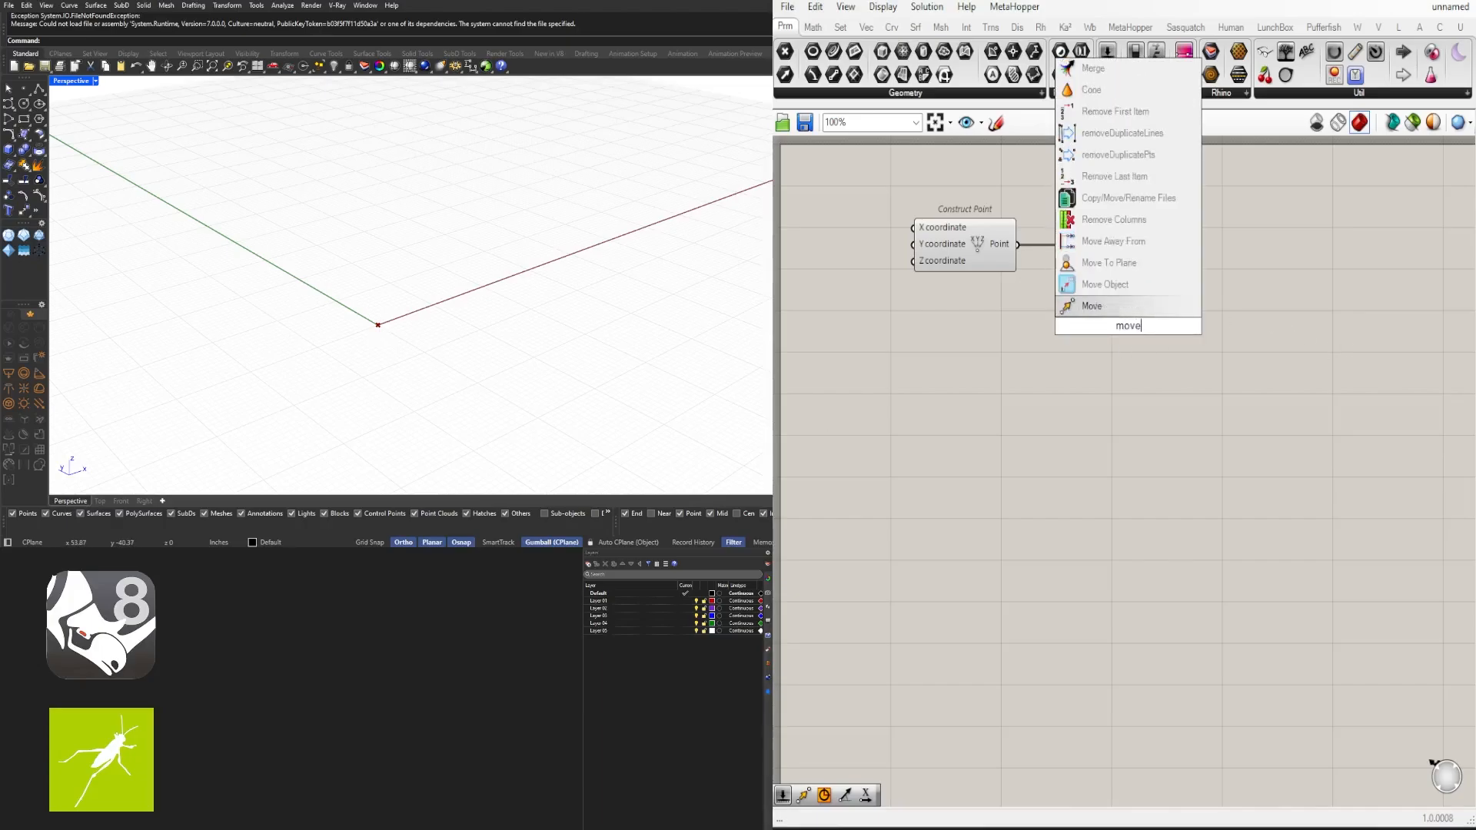
left_click(1129, 306)
left_click_drag(1128, 323, 1252, 273)
left_click_drag(1148, 247, 1219, 296)
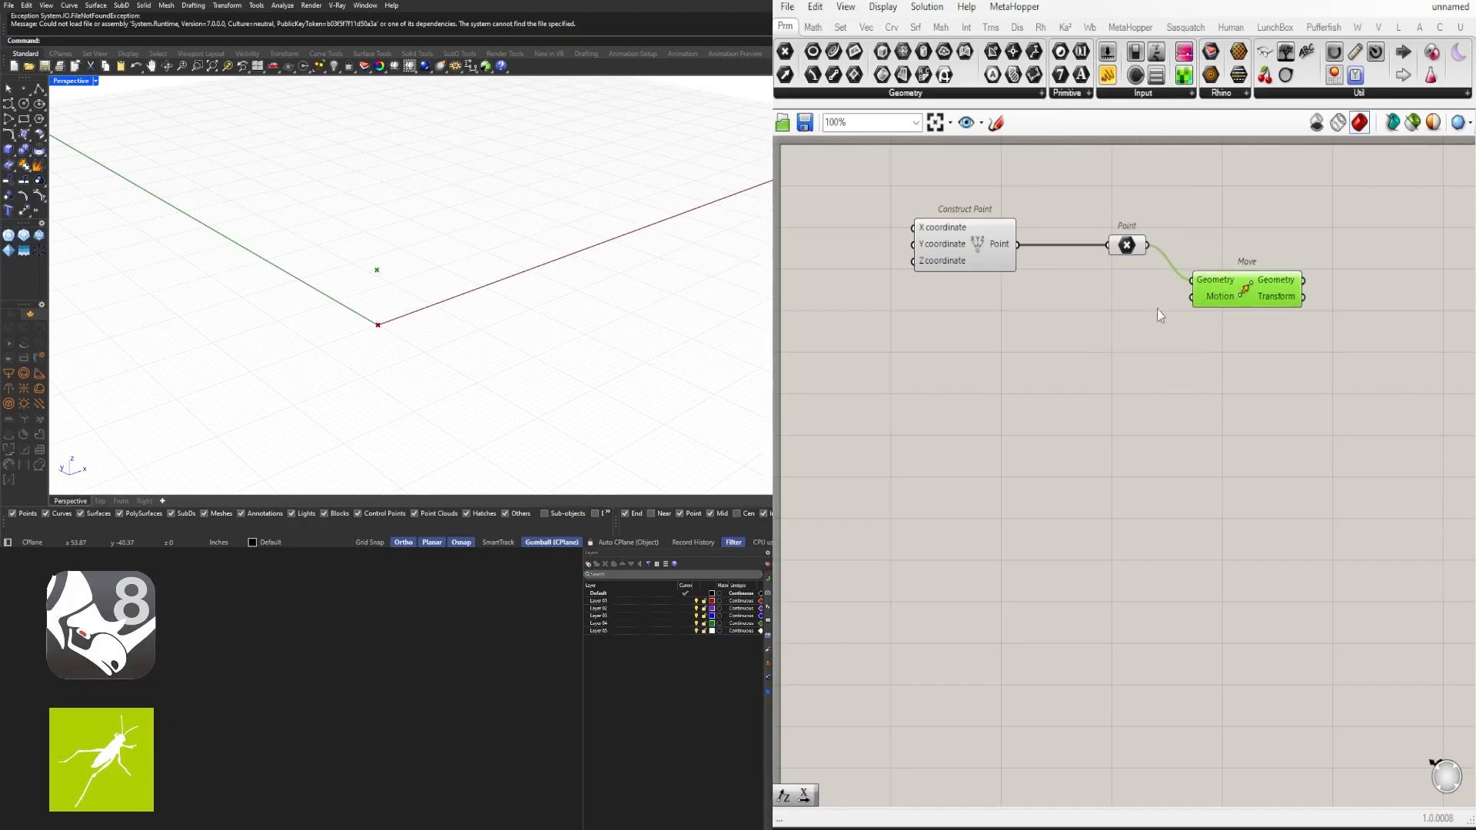
- Add a Unit X vector component and connect its output to the Move component's Motion input
double_click(1133, 312)
type("x")
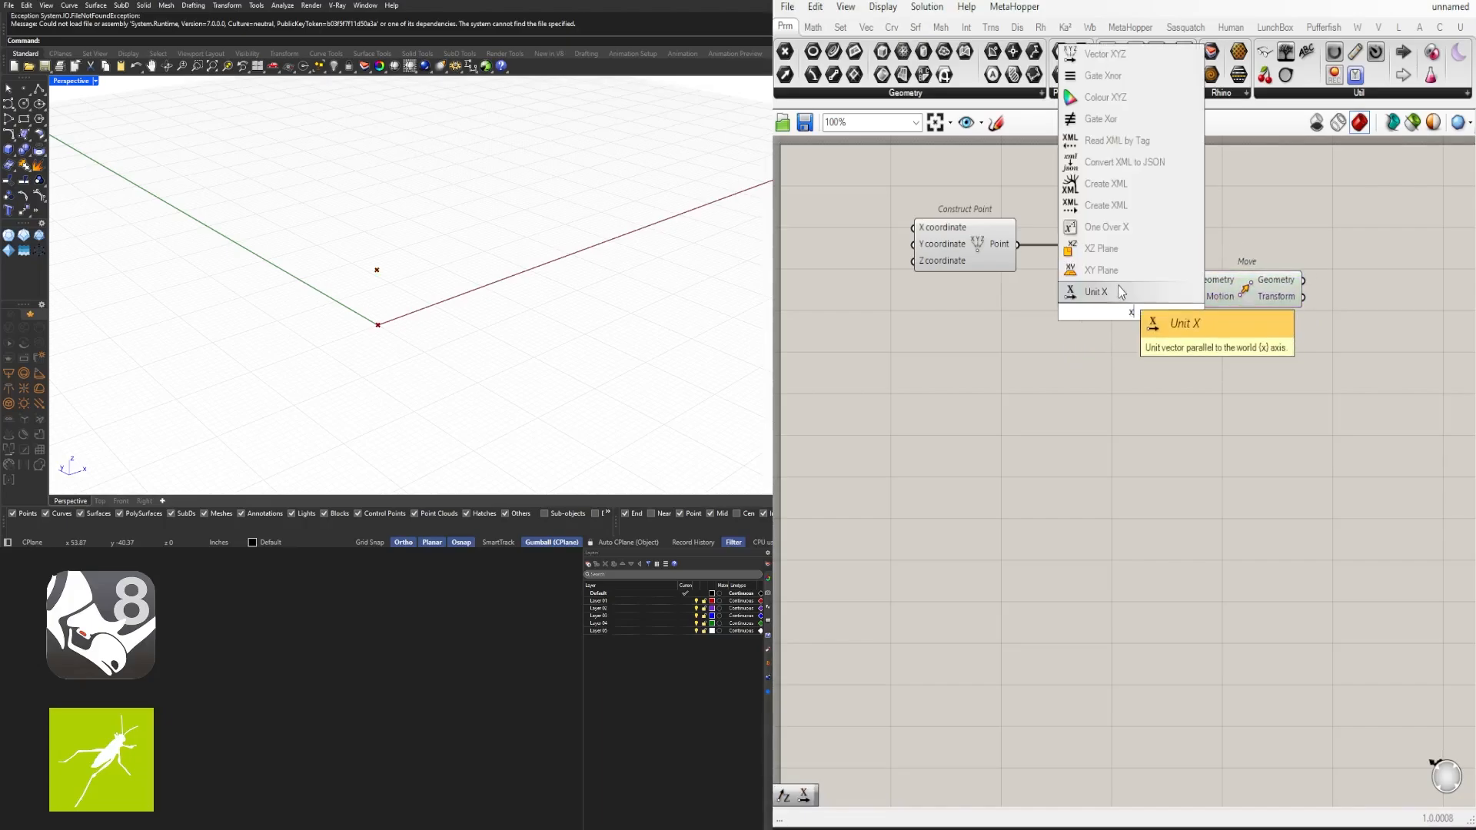
left_click(1118, 287)
left_click_drag(1168, 307, 1230, 301)
- Create a number slider with the value 15.0
double_click(938, 313)
type("15")
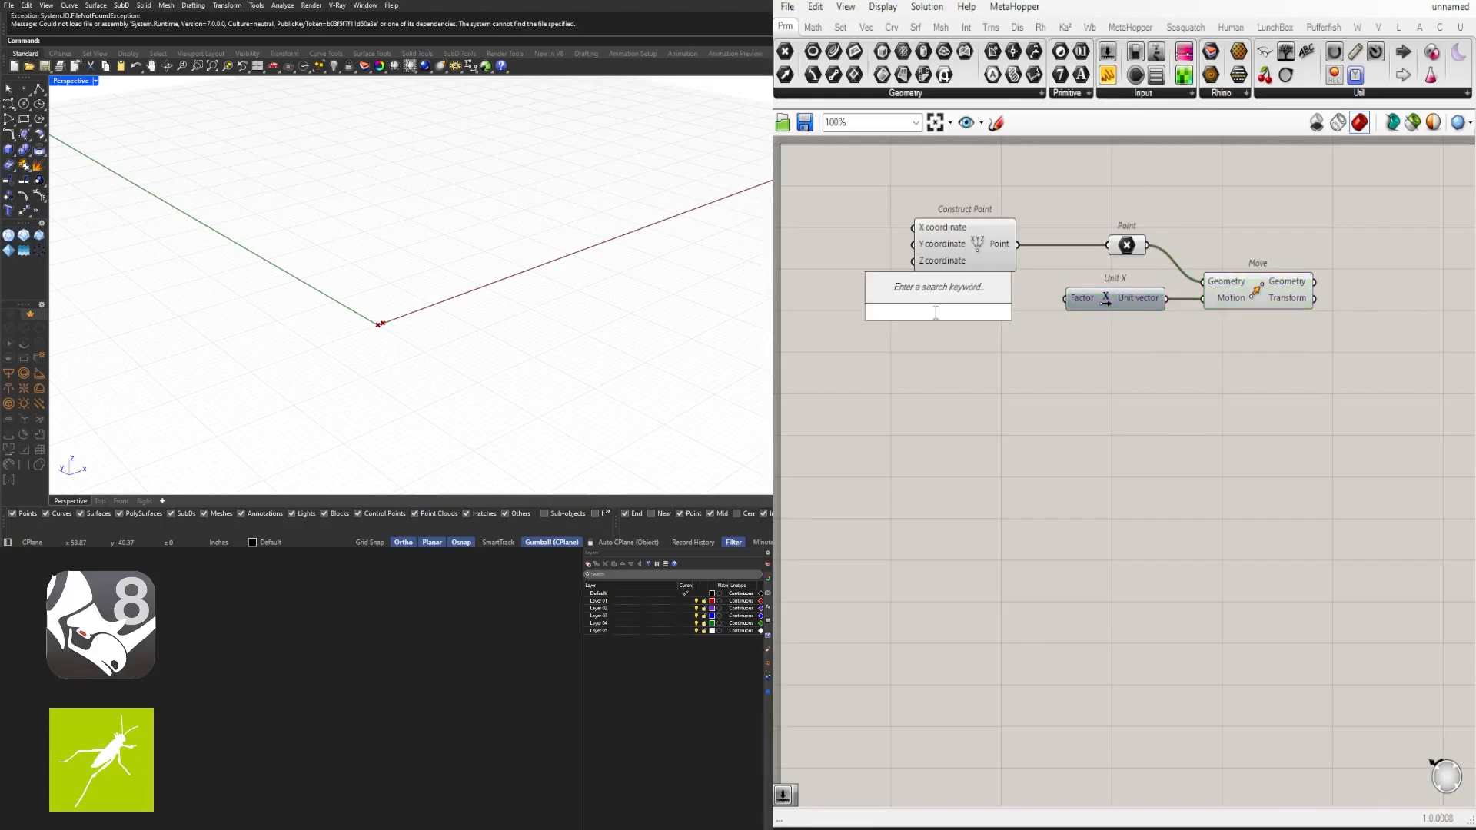
type(".0")
key("Return")
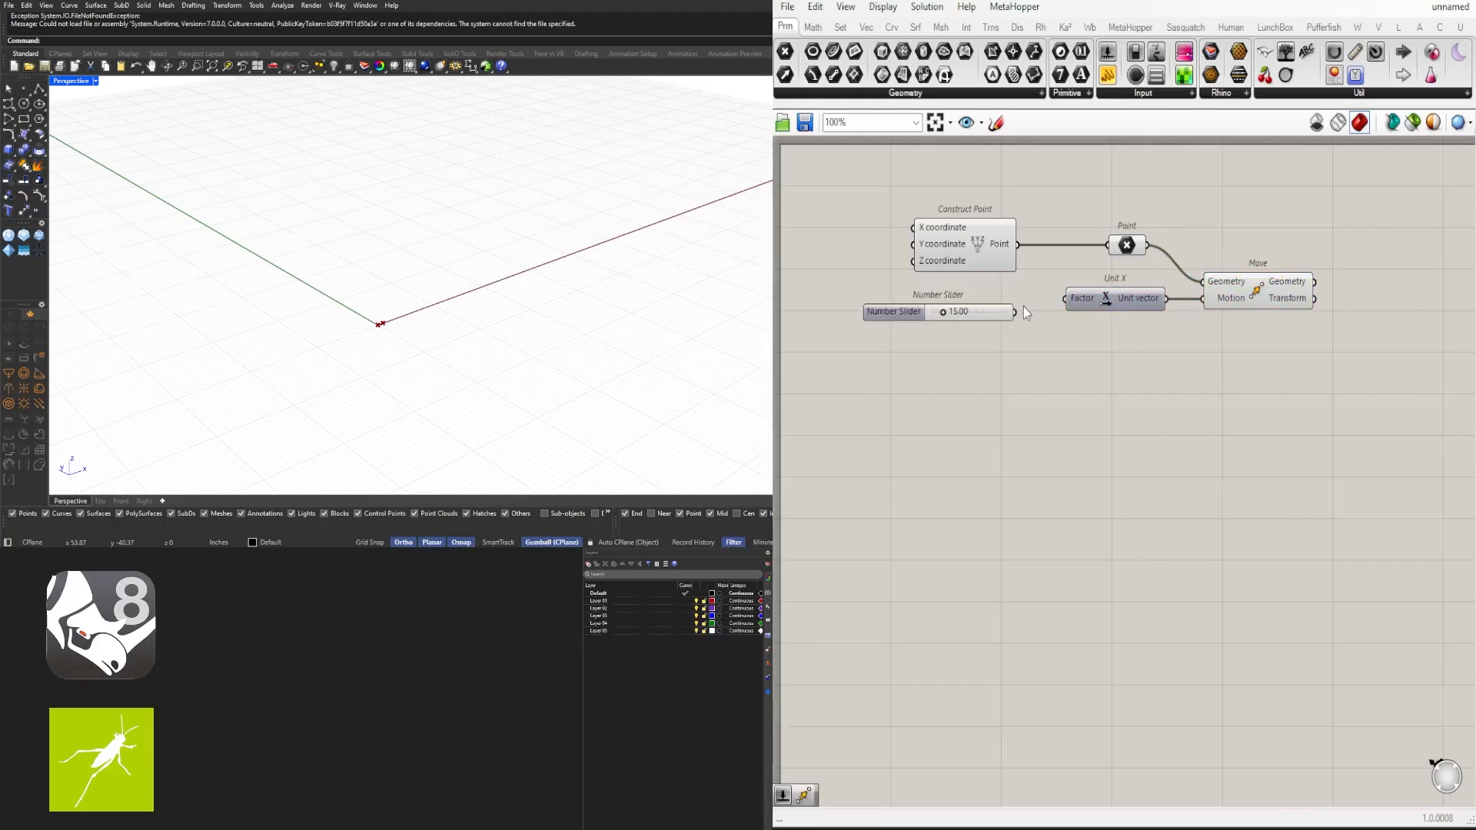
- Connect the slider to the Unit X Factor input and drag its value to about 16.04
scroll(1022, 307, "up", 3)
left_click_drag(1003, 318, 1101, 293)
left_click_drag(969, 321, 1016, 296)
mouse_move(913, 294)
left_mouse_down()
mouse_move(942, 295)
mouse_move(913, 296)
left_mouse_up()
scroll(935, 395, "down", 4)
scroll(547, 253, "up", 2)
right_click_drag(548, 254, 551, 229)
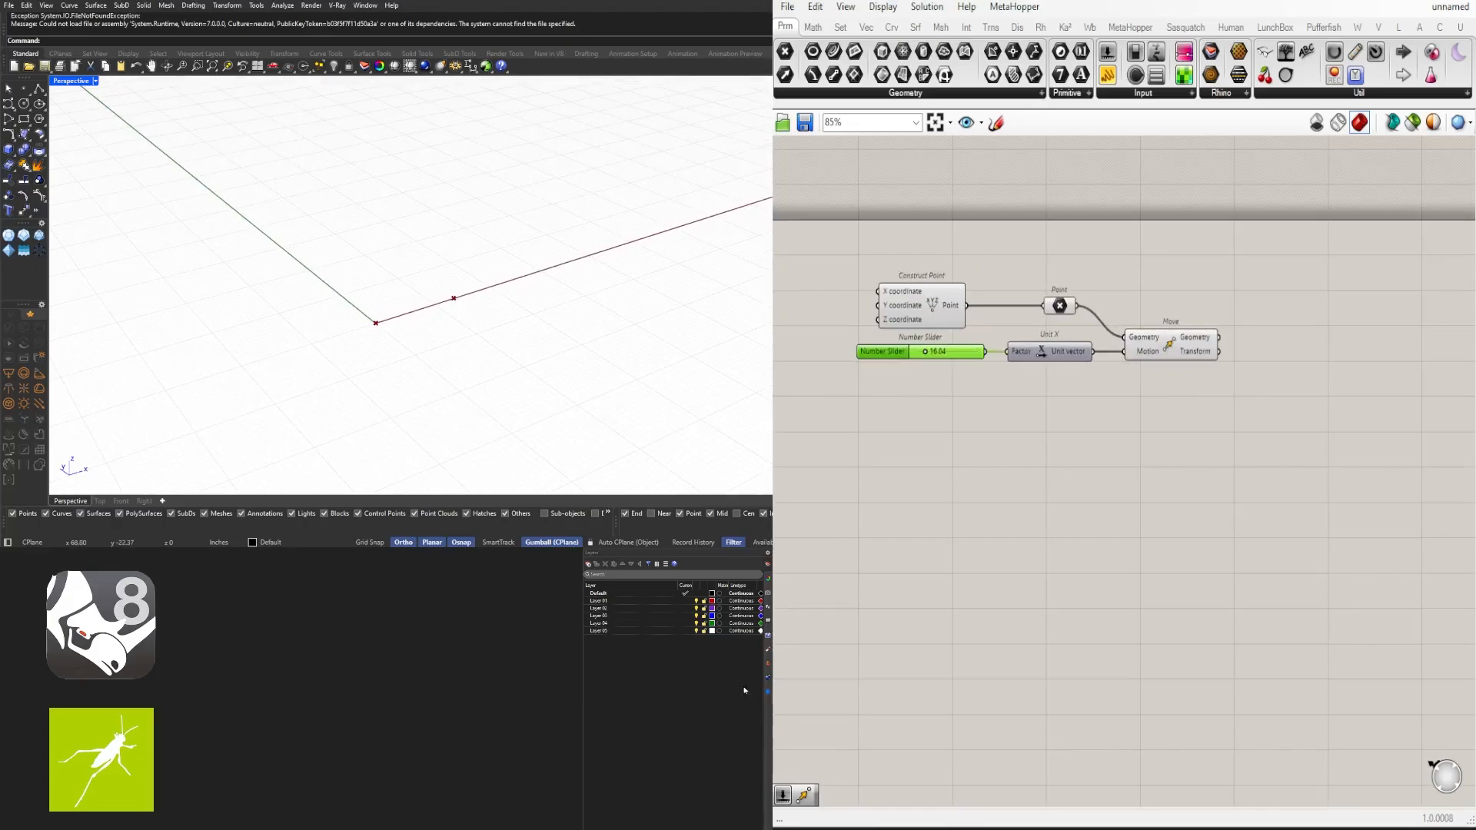
- Add a Series component below the Move component and tidy the layout
left_click_drag(1165, 350, 1179, 350)
left_click_drag(1060, 308, 1055, 308)
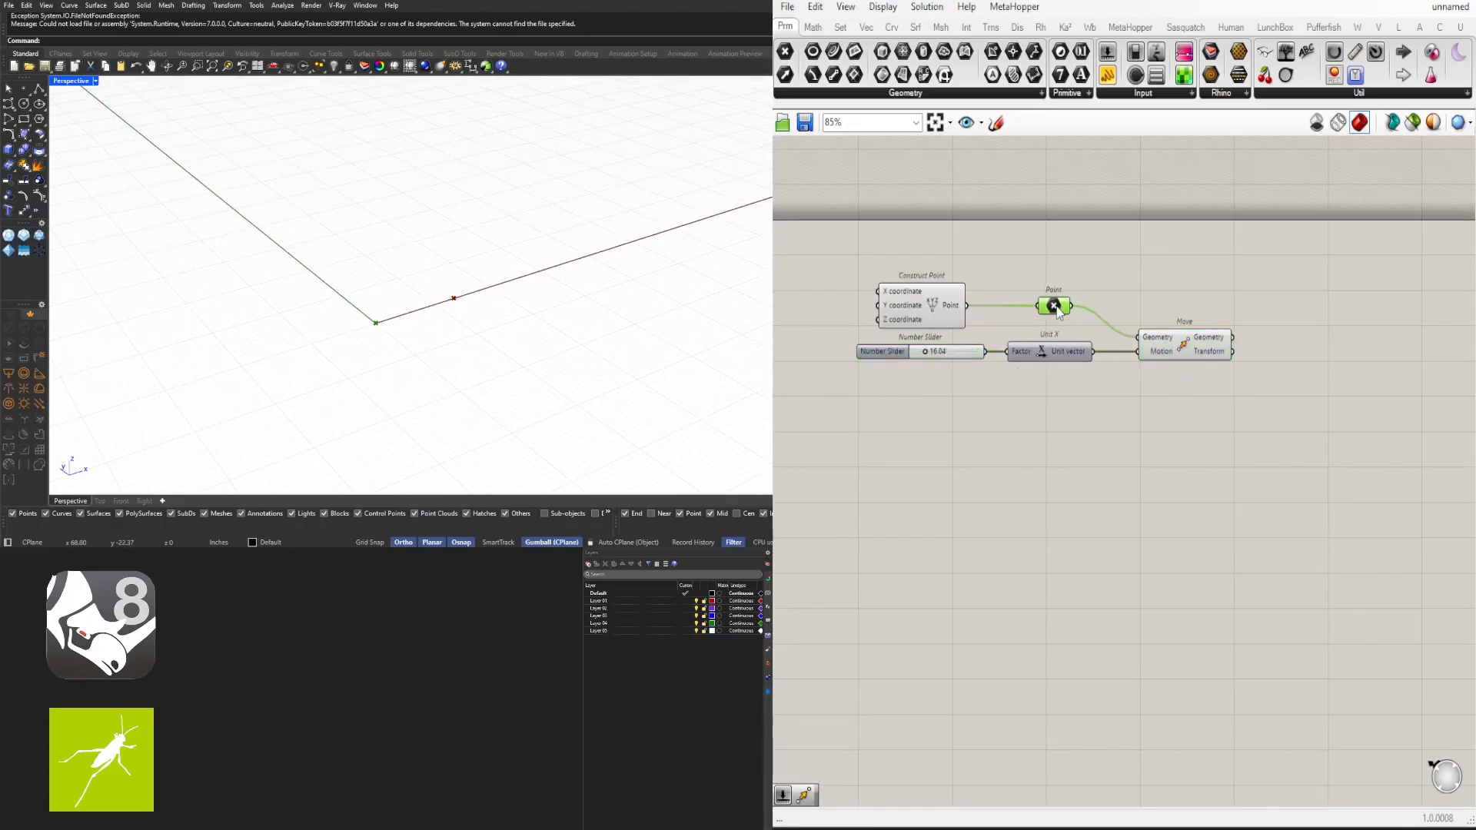
right_click_drag(1209, 470, 1209, 385)
double_click(1208, 383)
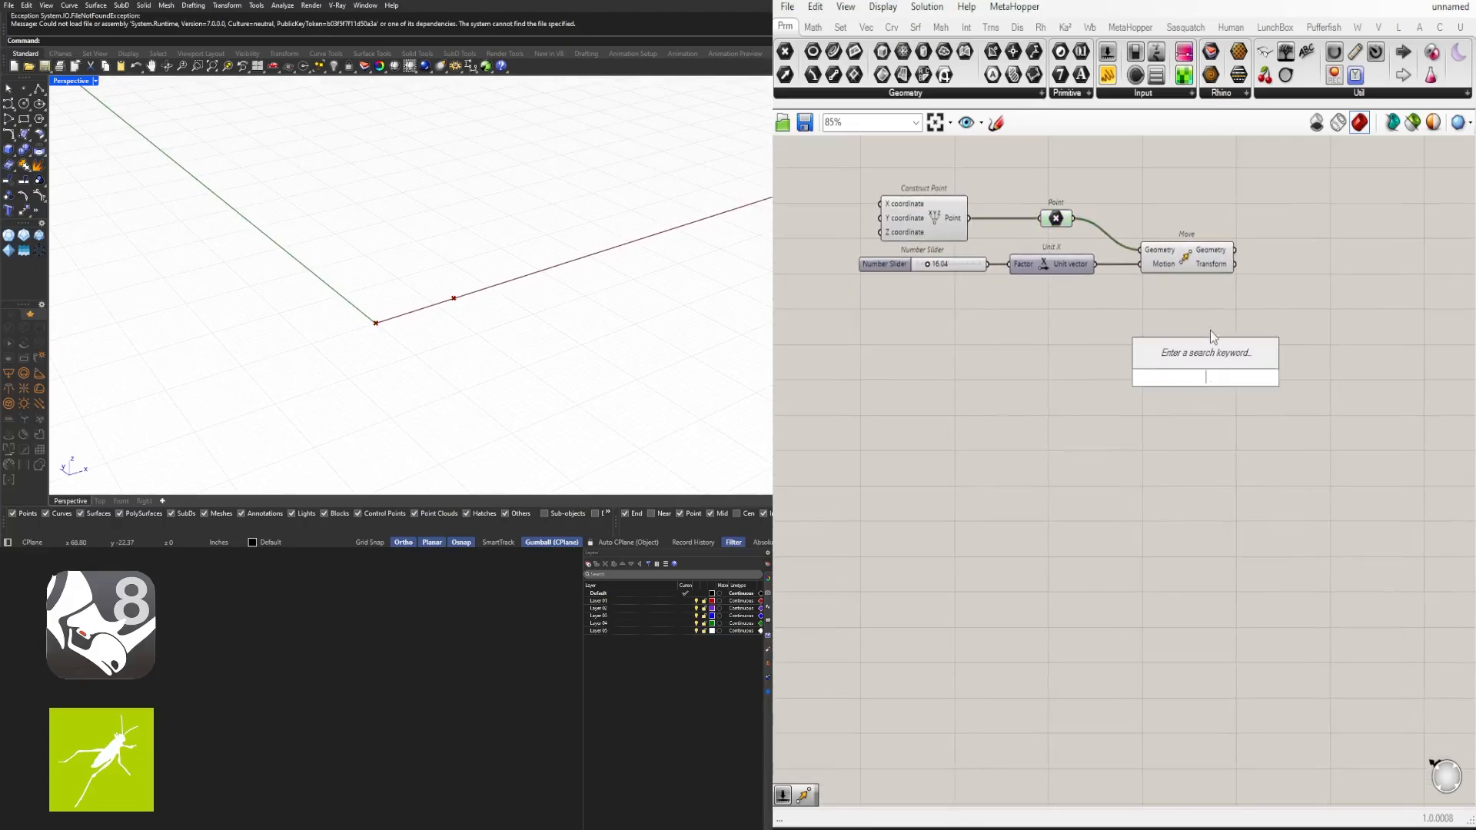
type("ser")
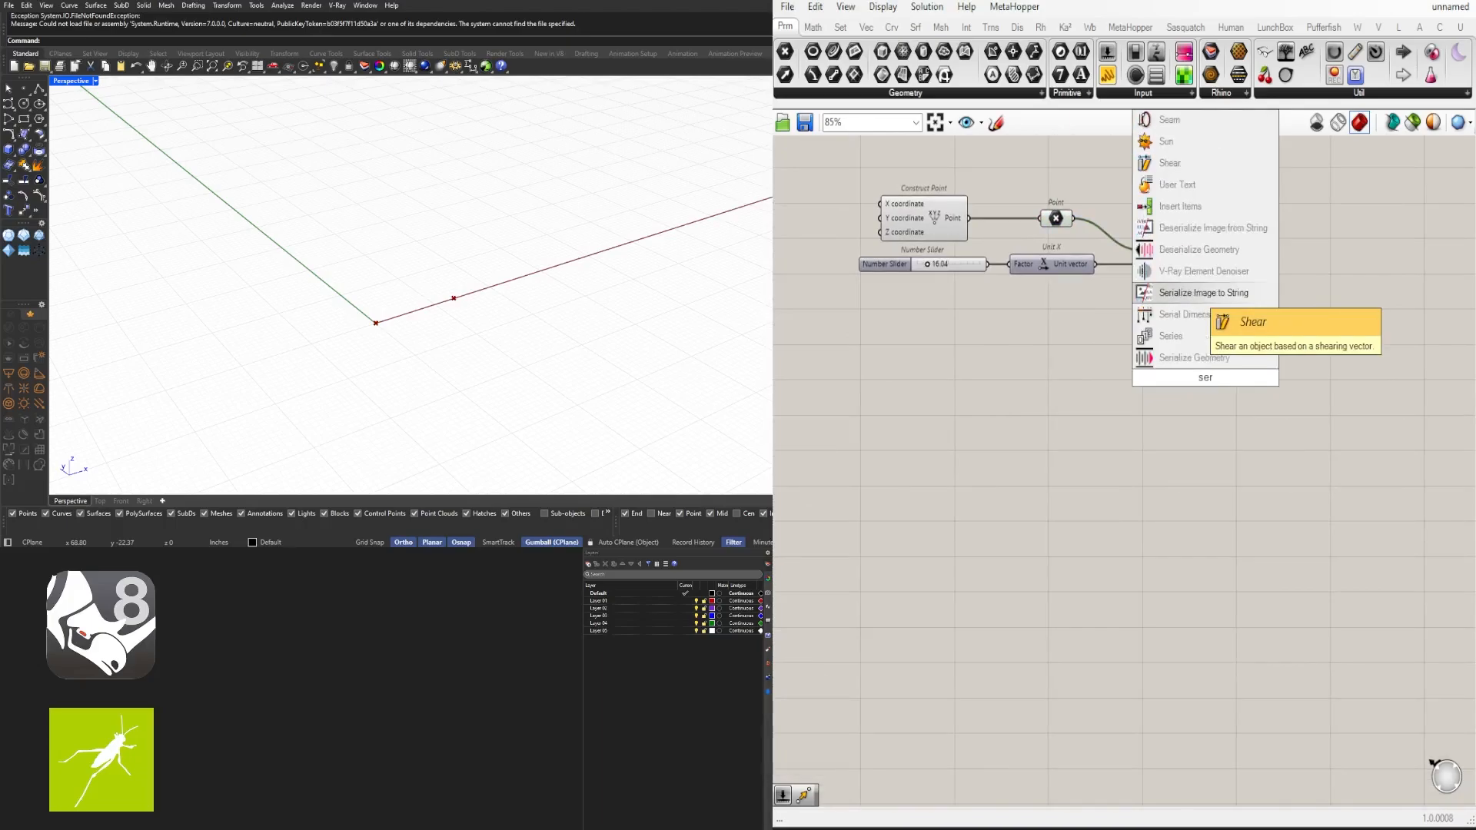
left_click(1170, 336)
left_click_drag(1196, 376, 1084, 348)
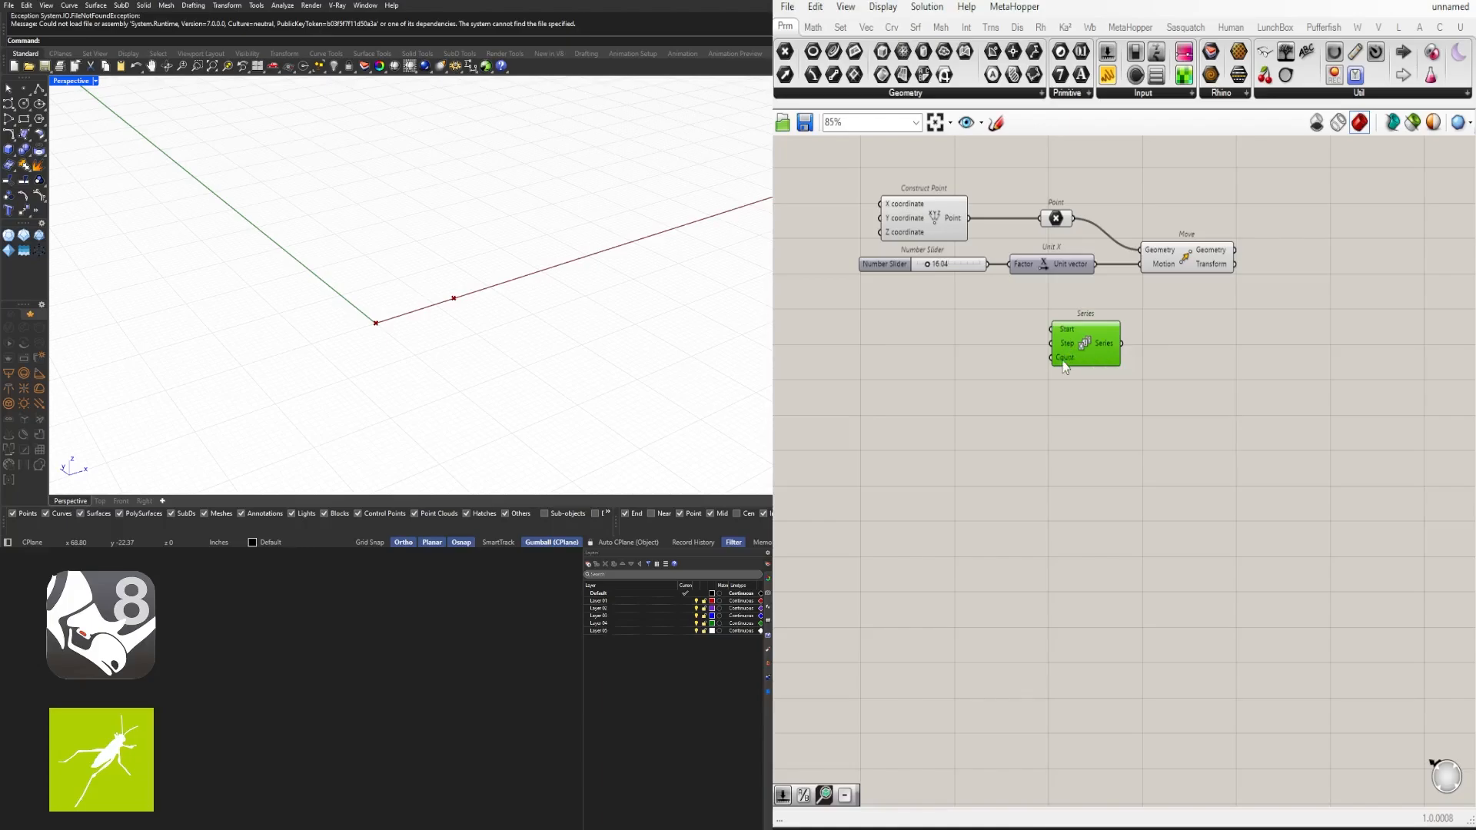
left_click_drag(1066, 345, 1062, 335)
right_click_drag(1195, 309, 1065, 302)
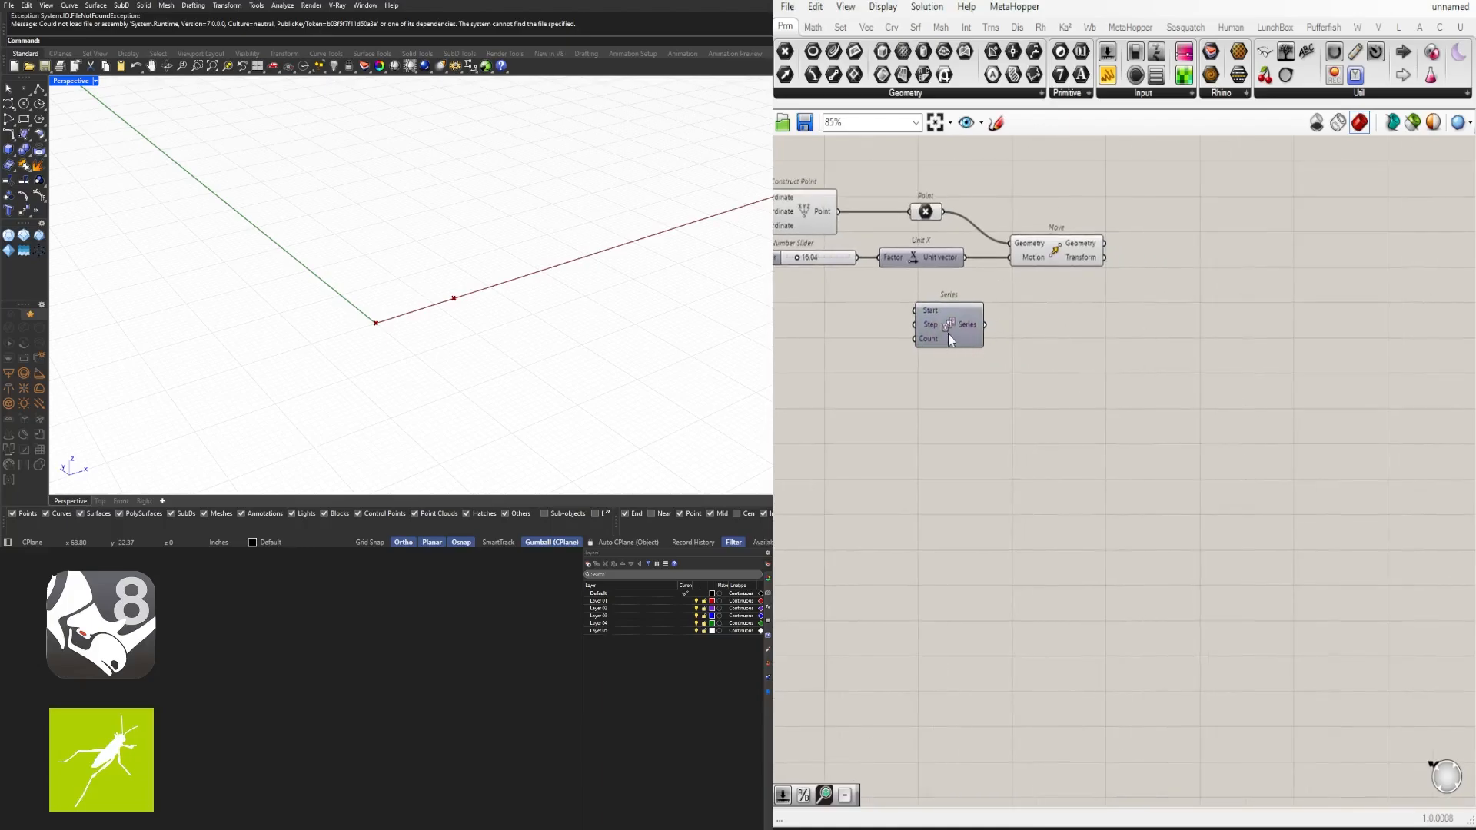
left_click_drag(949, 334, 996, 325)
- Add a Rotate component to the right of the Move component
double_click(1171, 321)
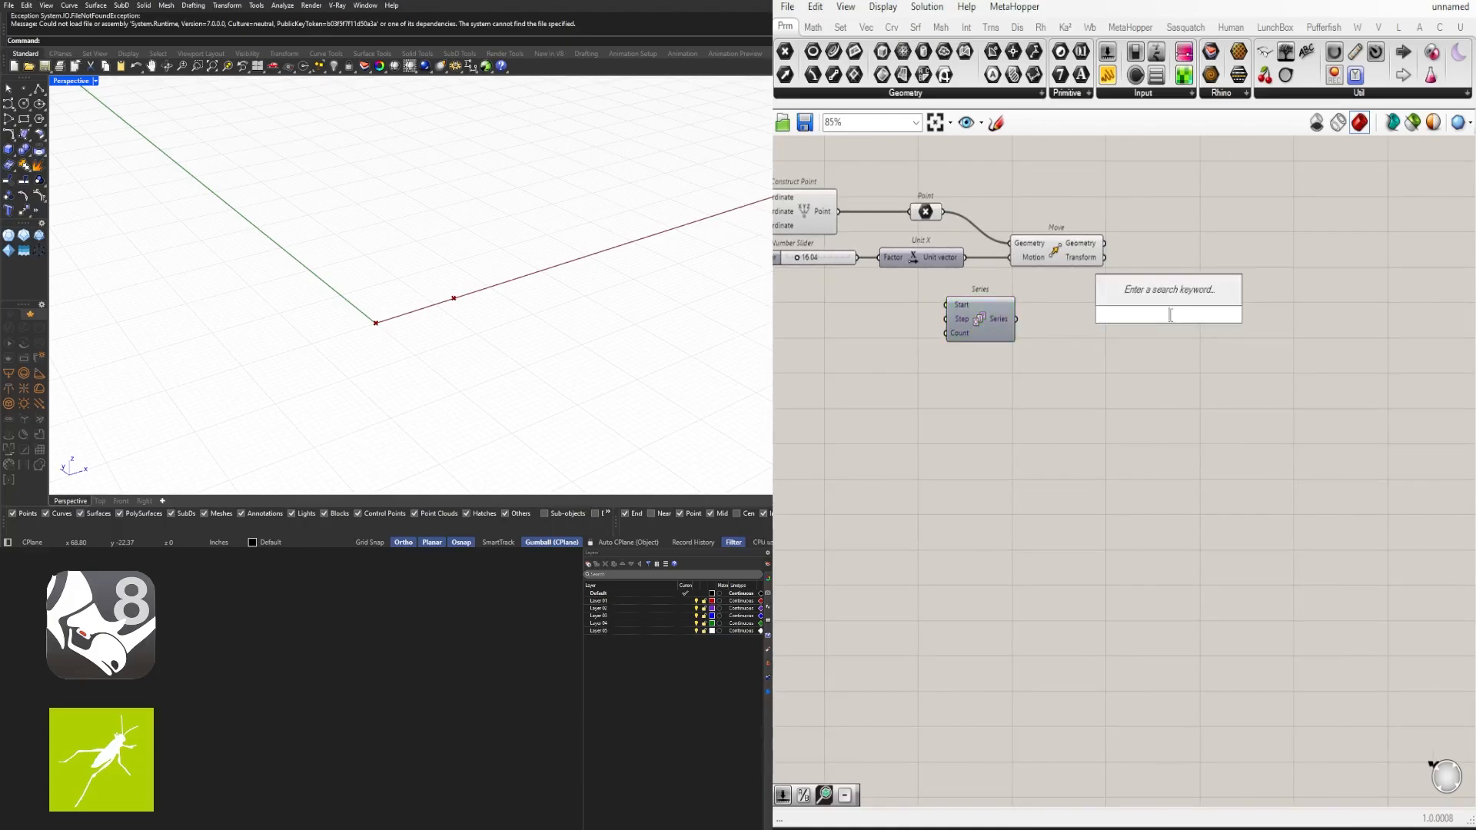
type("rotate")
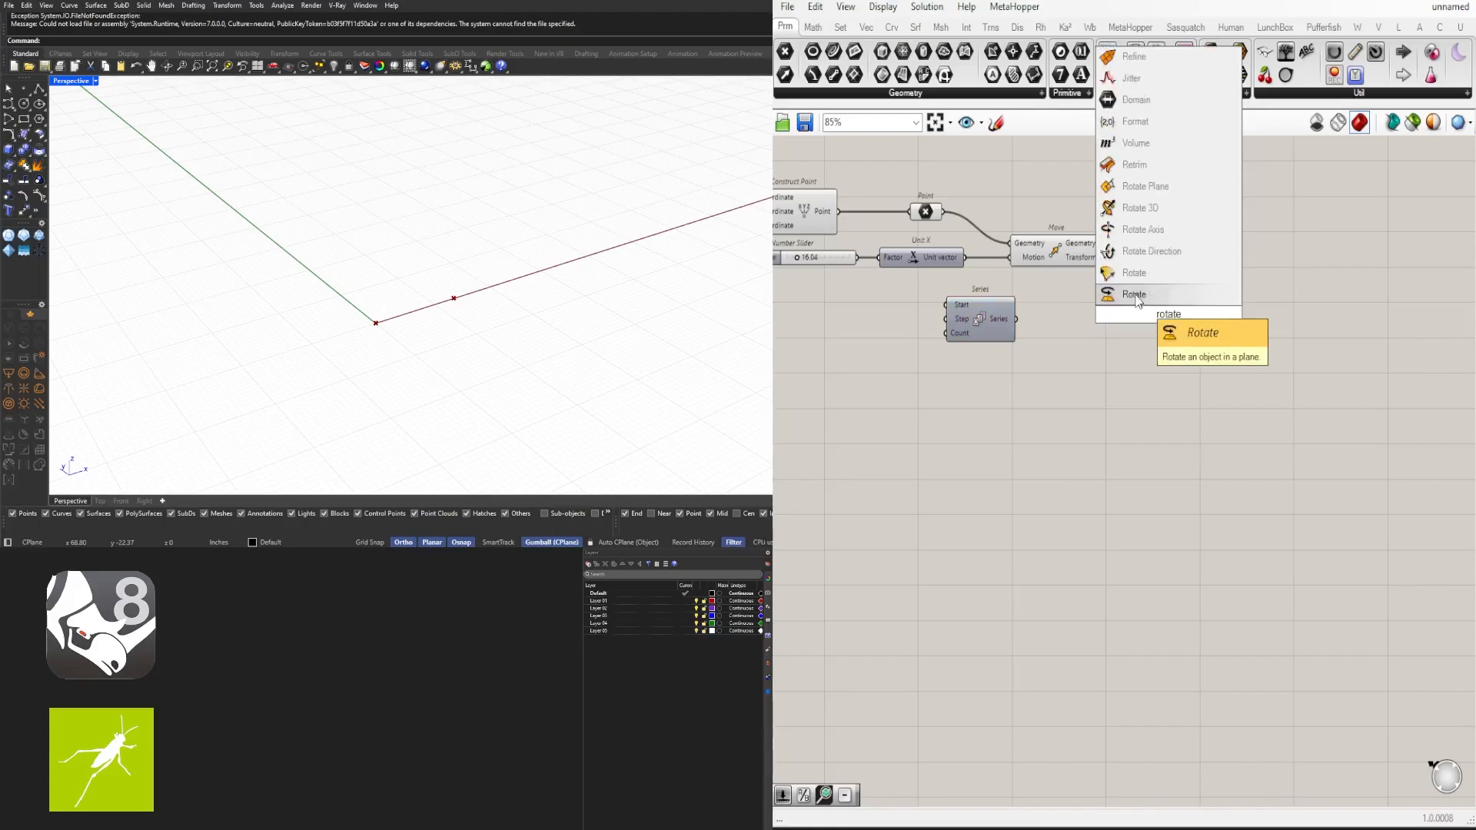
left_click(1136, 295)
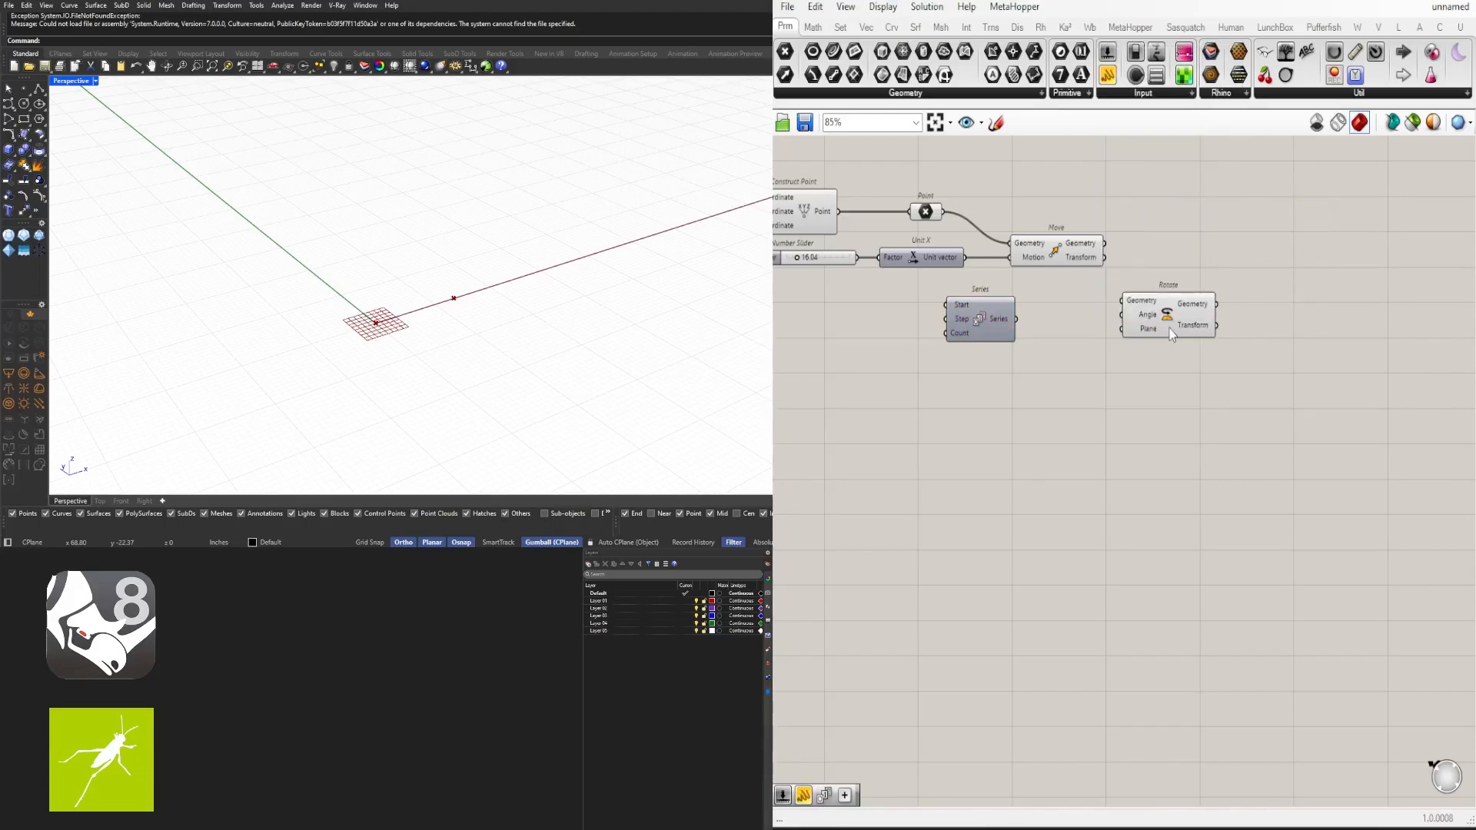
left_click_drag(1171, 333, 1239, 278)
- Connect the moved geometry to Rotate's Geometry input and the original point to its Plane input
left_click(1075, 255)
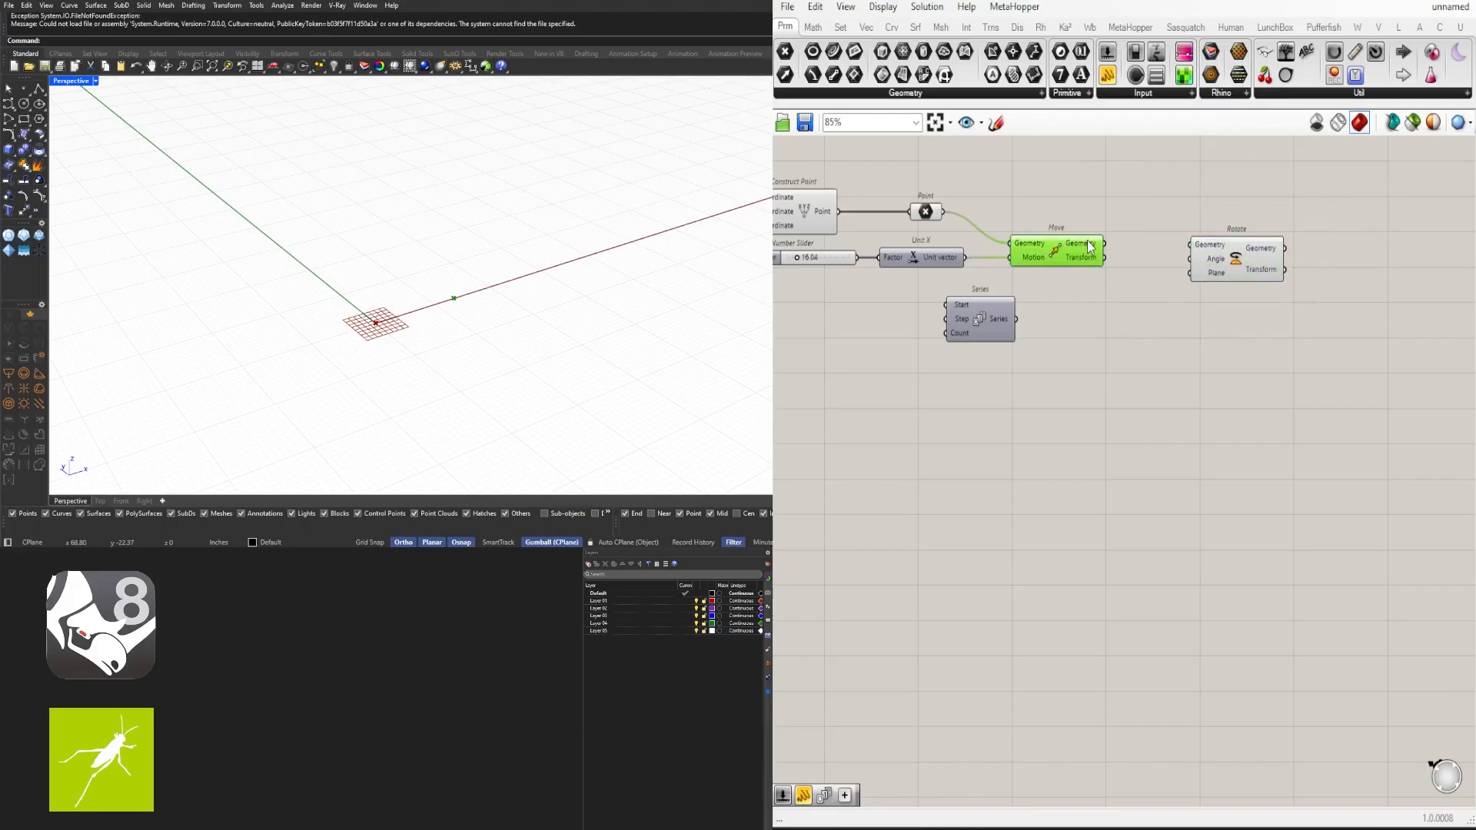
left_click_drag(1100, 244, 1240, 212)
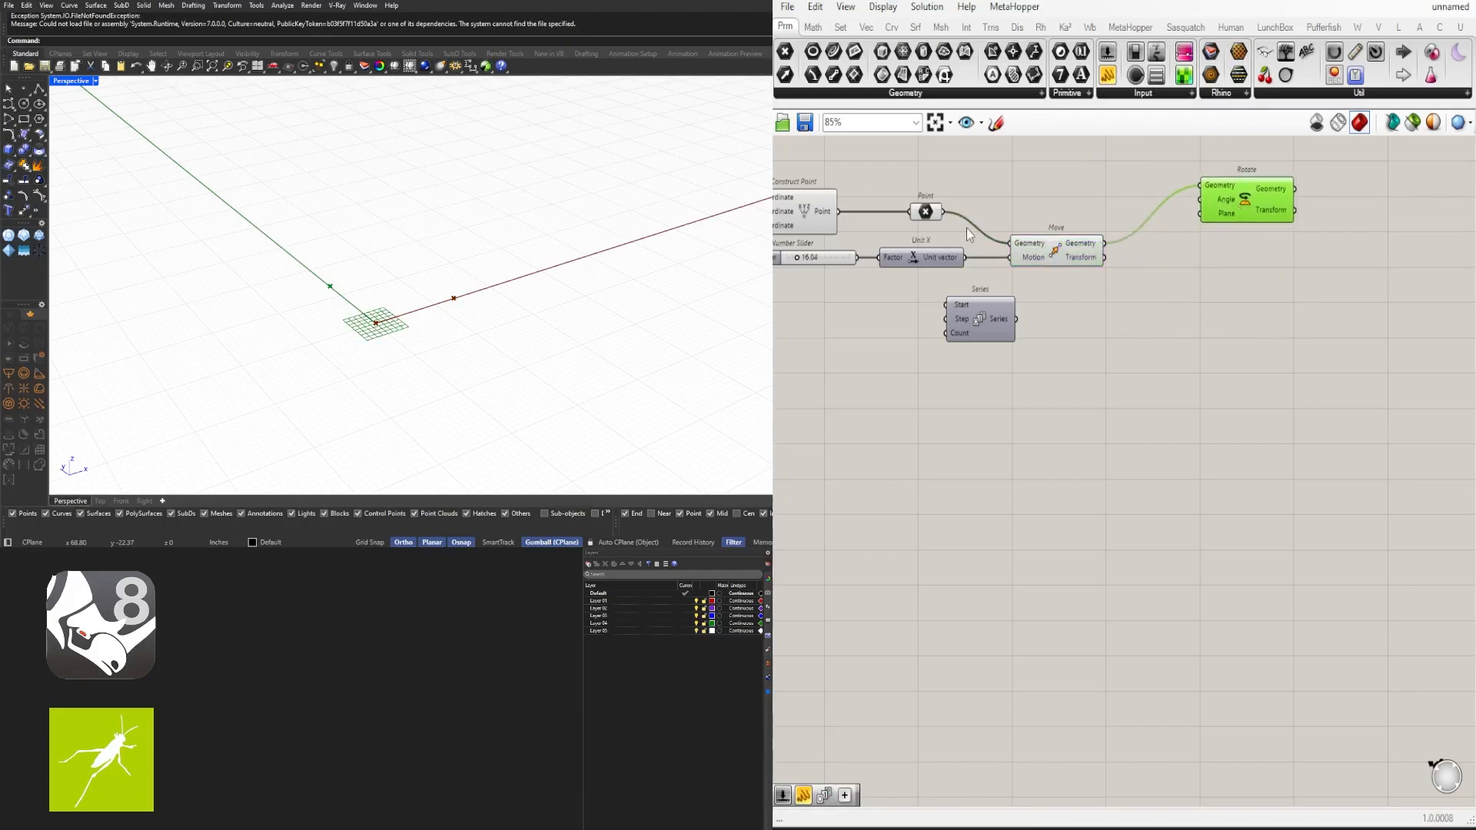
left_click_drag(940, 215, 1198, 215)
- Switch the Rotate component's Angle input to degrees
mouse_move(1228, 204)
right_click(1226, 204)
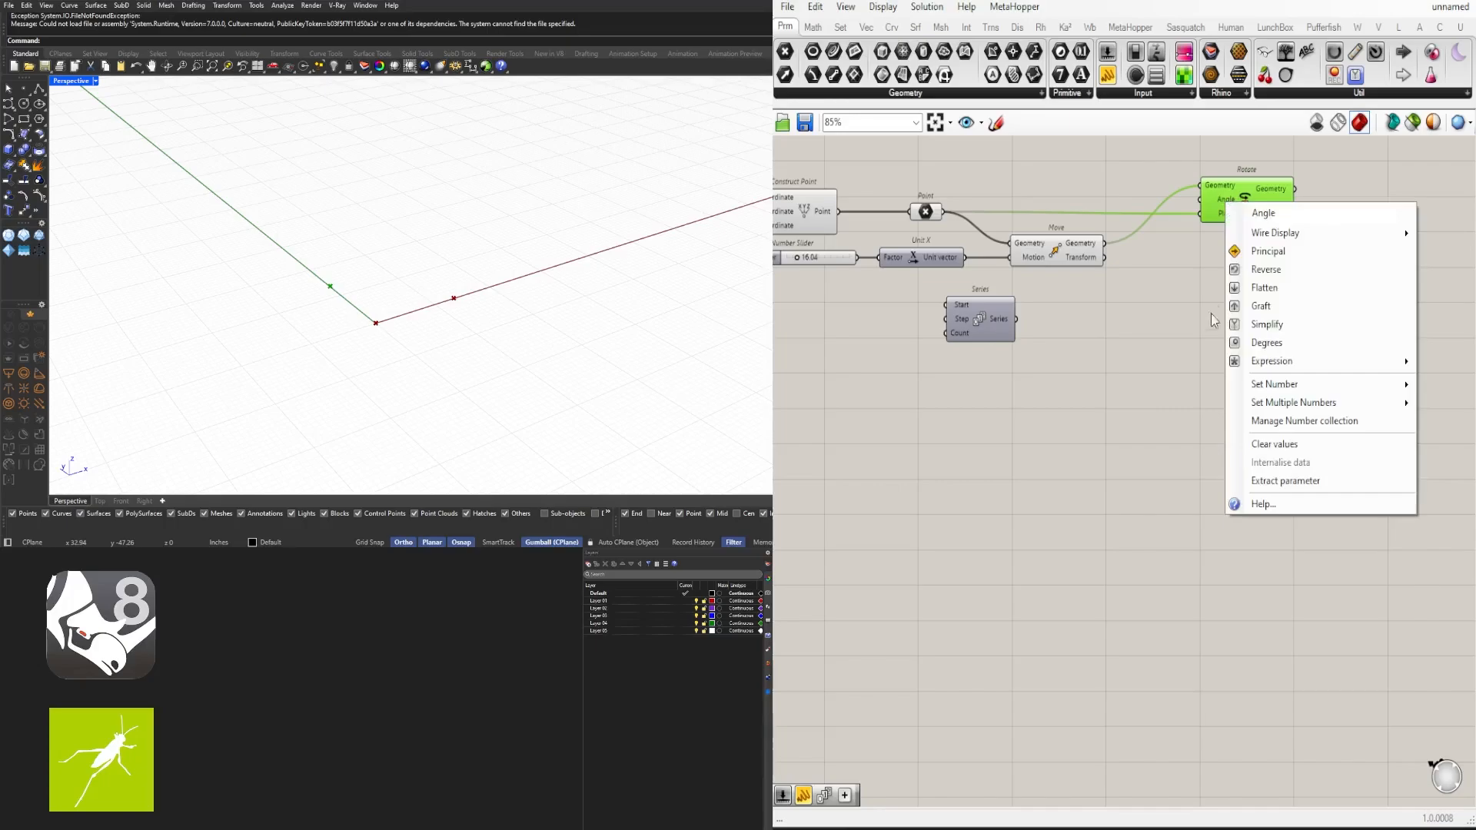
left_click(1260, 343)
- Create a number slider with the value 45 and connect it to Rotate's Angle input
double_click(1000, 167)
type("4")
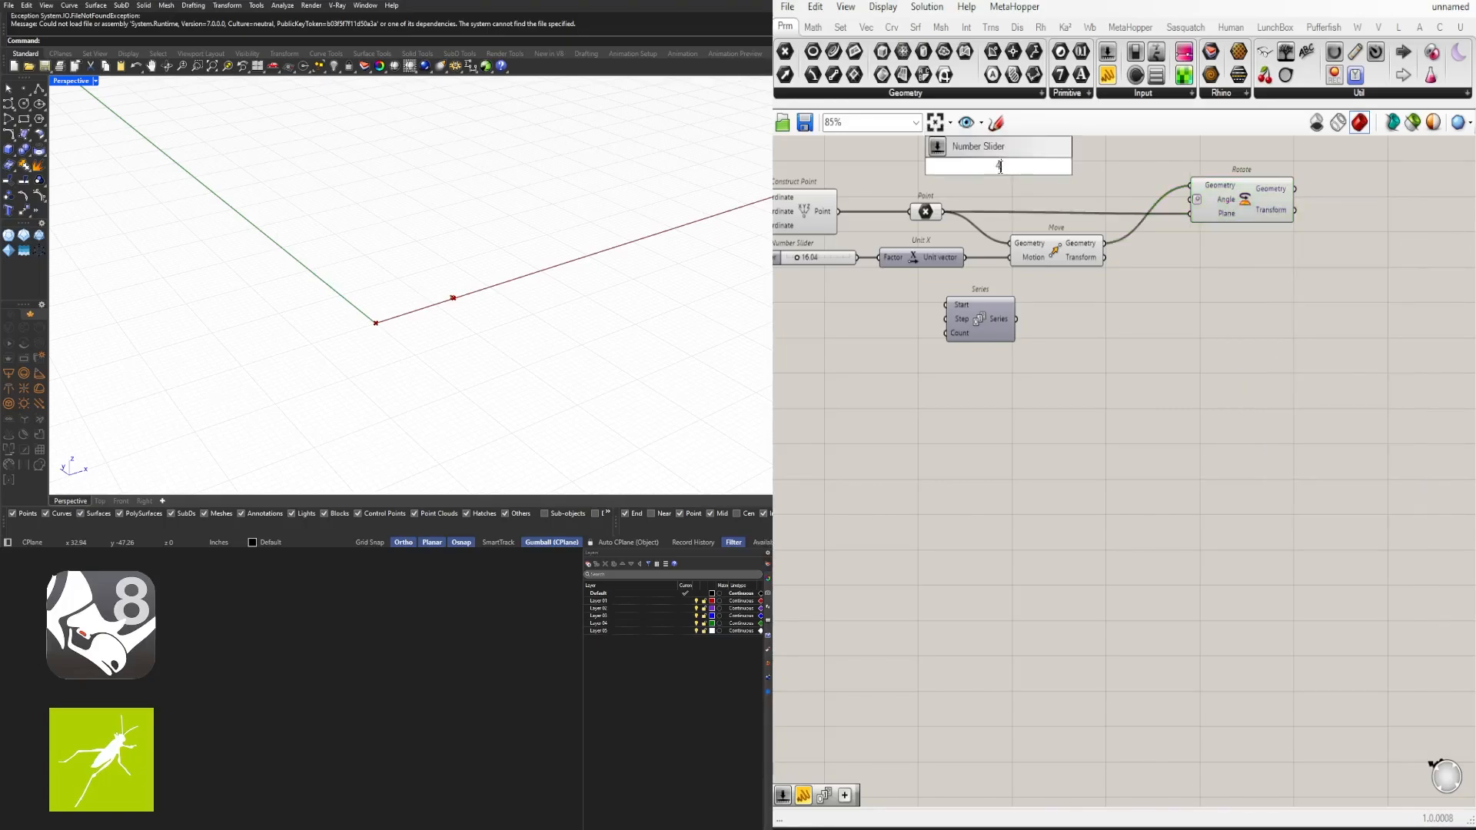
type("5")
key("Return")
left_click_drag(1066, 166, 1191, 199)
left_click(1229, 211)
scroll(982, 160, "up", 4)
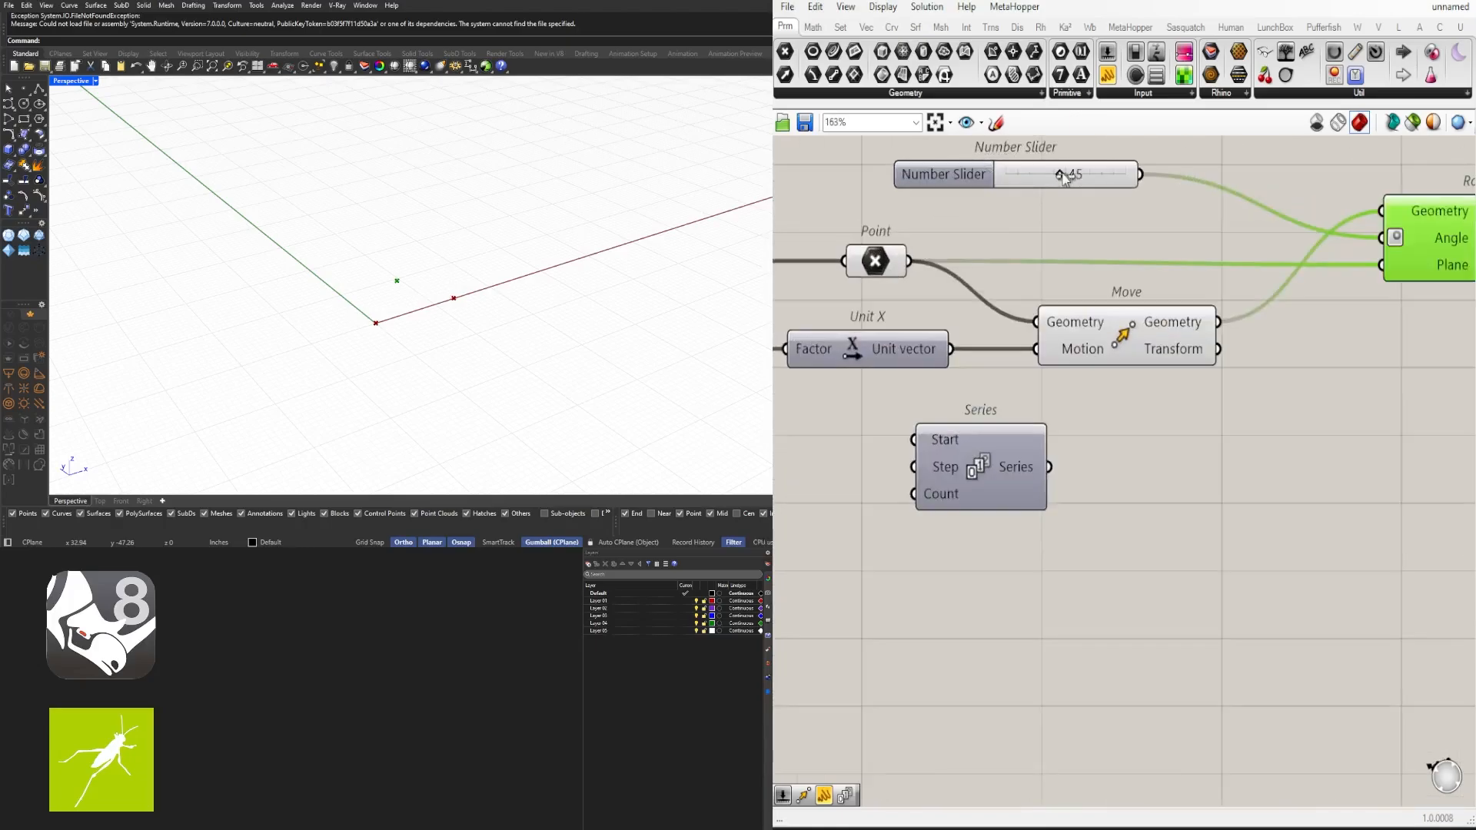
- Adjust the angle slider to 44
mouse_move(1063, 176)
left_mouse_down()
mouse_move(1021, 168)
mouse_move(1066, 168)
left_mouse_up()
scroll(1212, 313, "down", 3)
left_click(1105, 226)
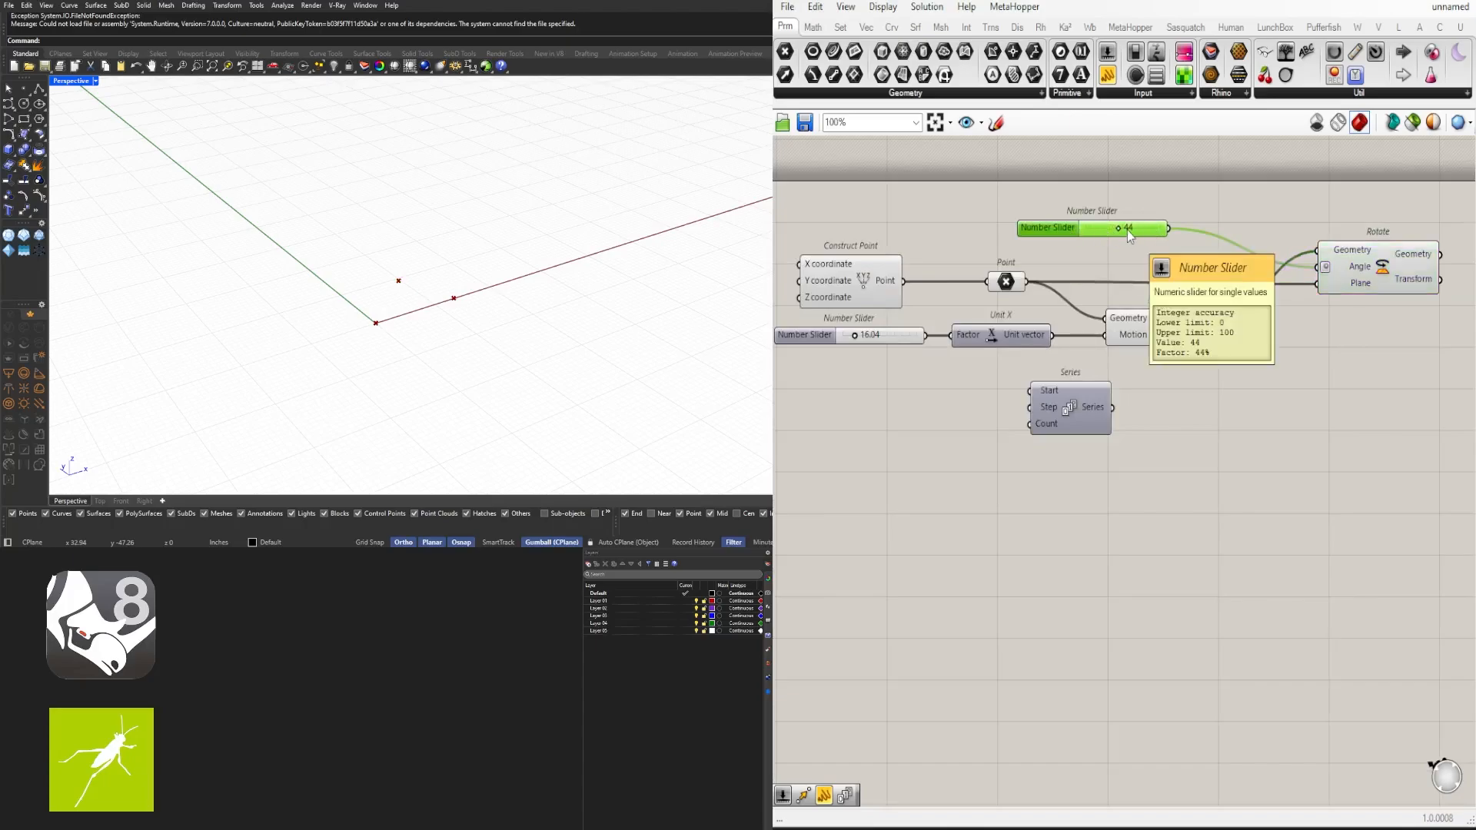
scroll(1129, 230, "up", 3)
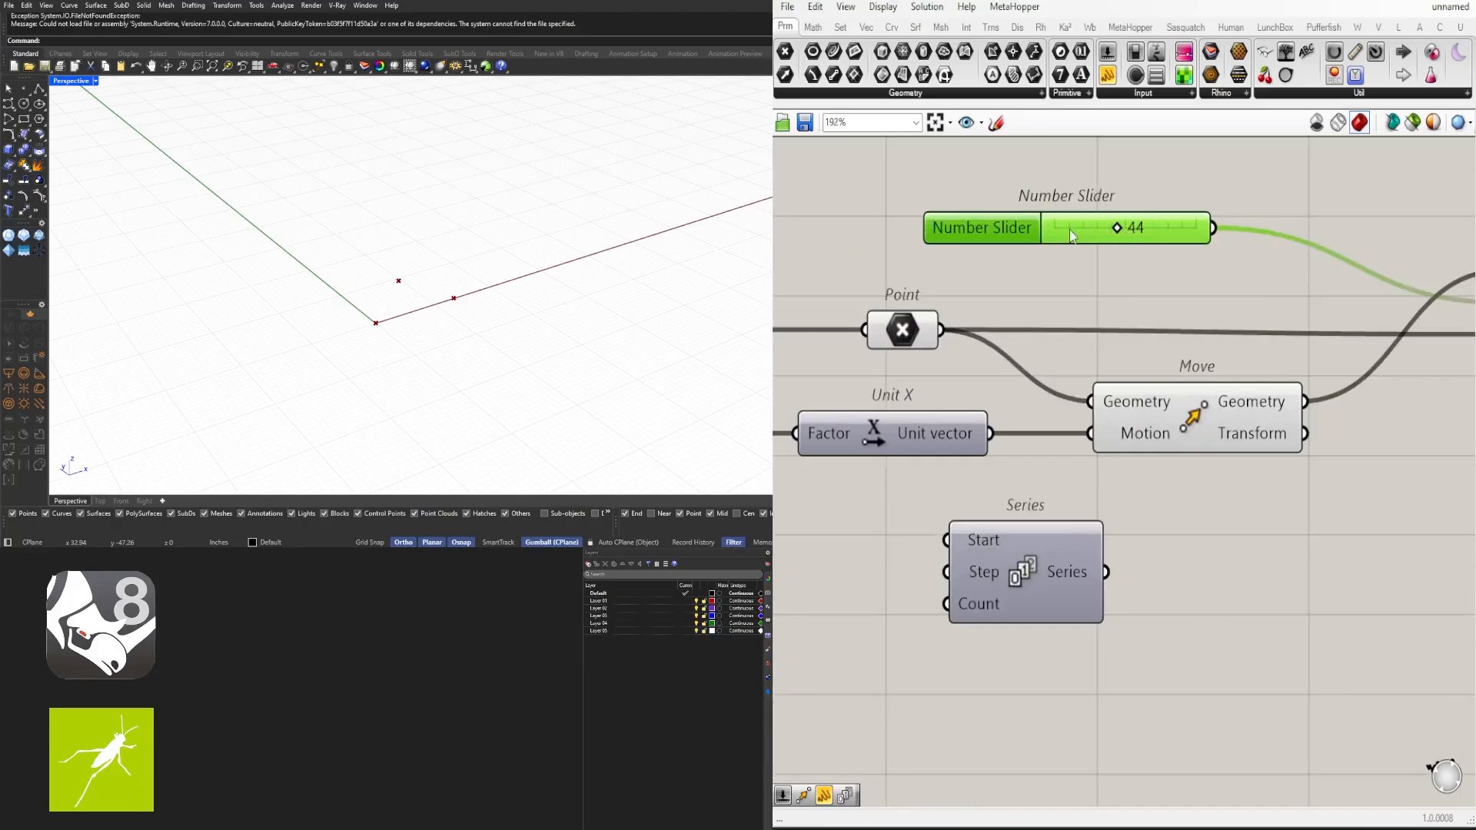
- Delete the angle number slider feeding the Rotate component
scroll(1072, 230, "down", 2)
key("Delete")
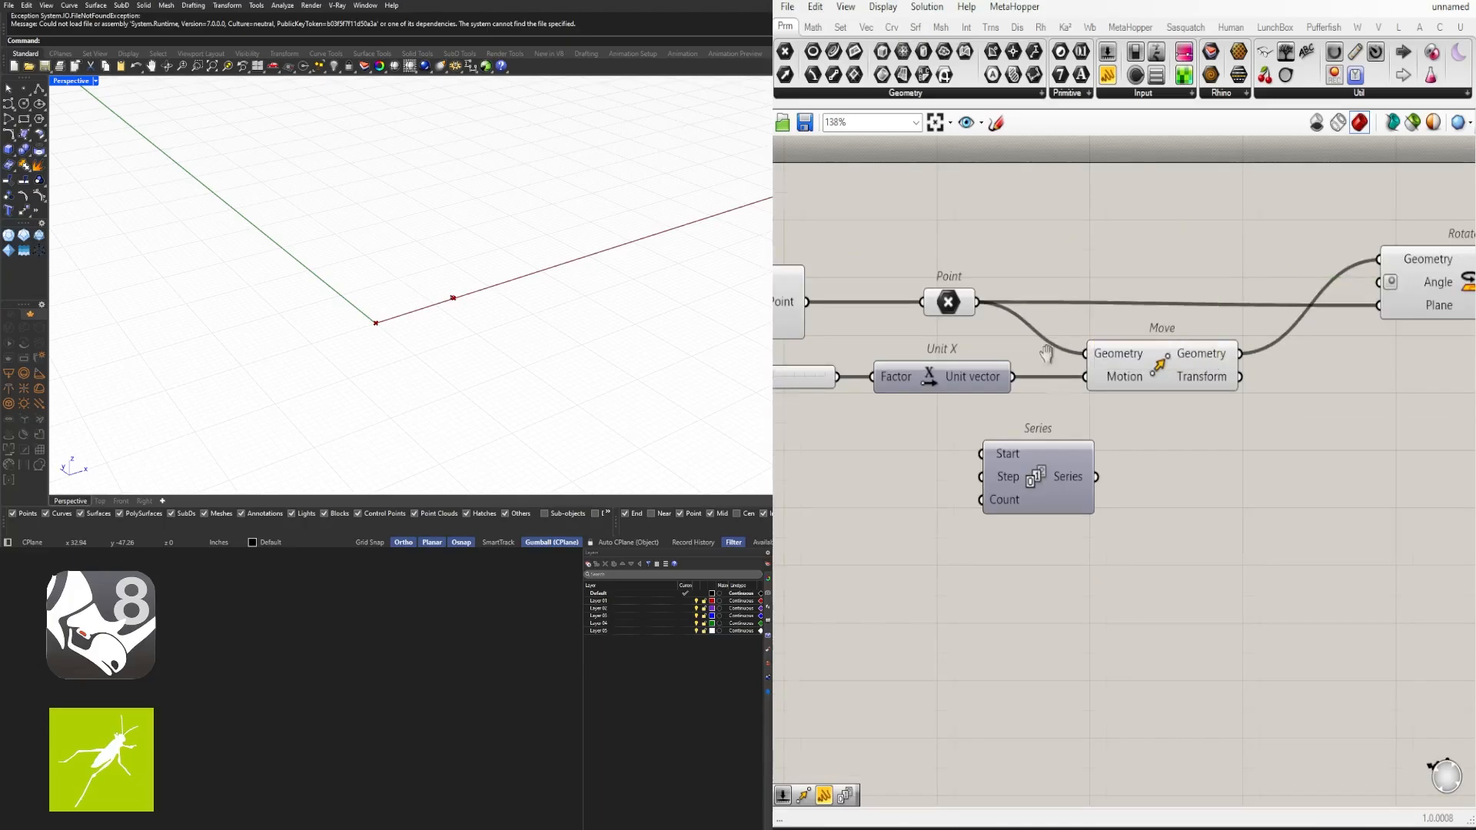
scroll(1217, 150, "down", 3)
left_click_drag(1110, 340, 1183, 336)
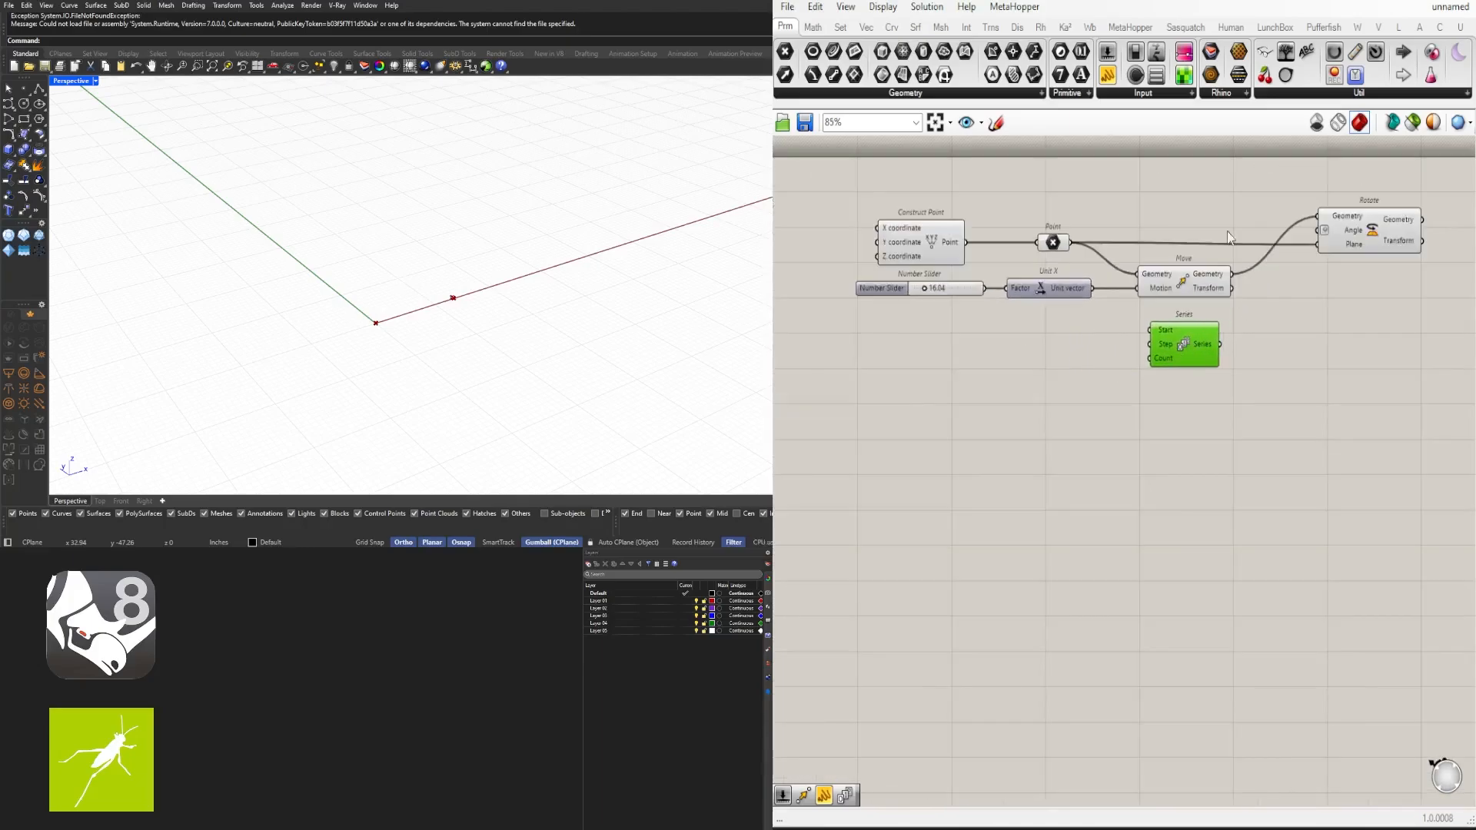
- Create a number slider with the value 15.5 below the existing components
scroll(1104, 346, "up", 2)
double_click(1031, 371)
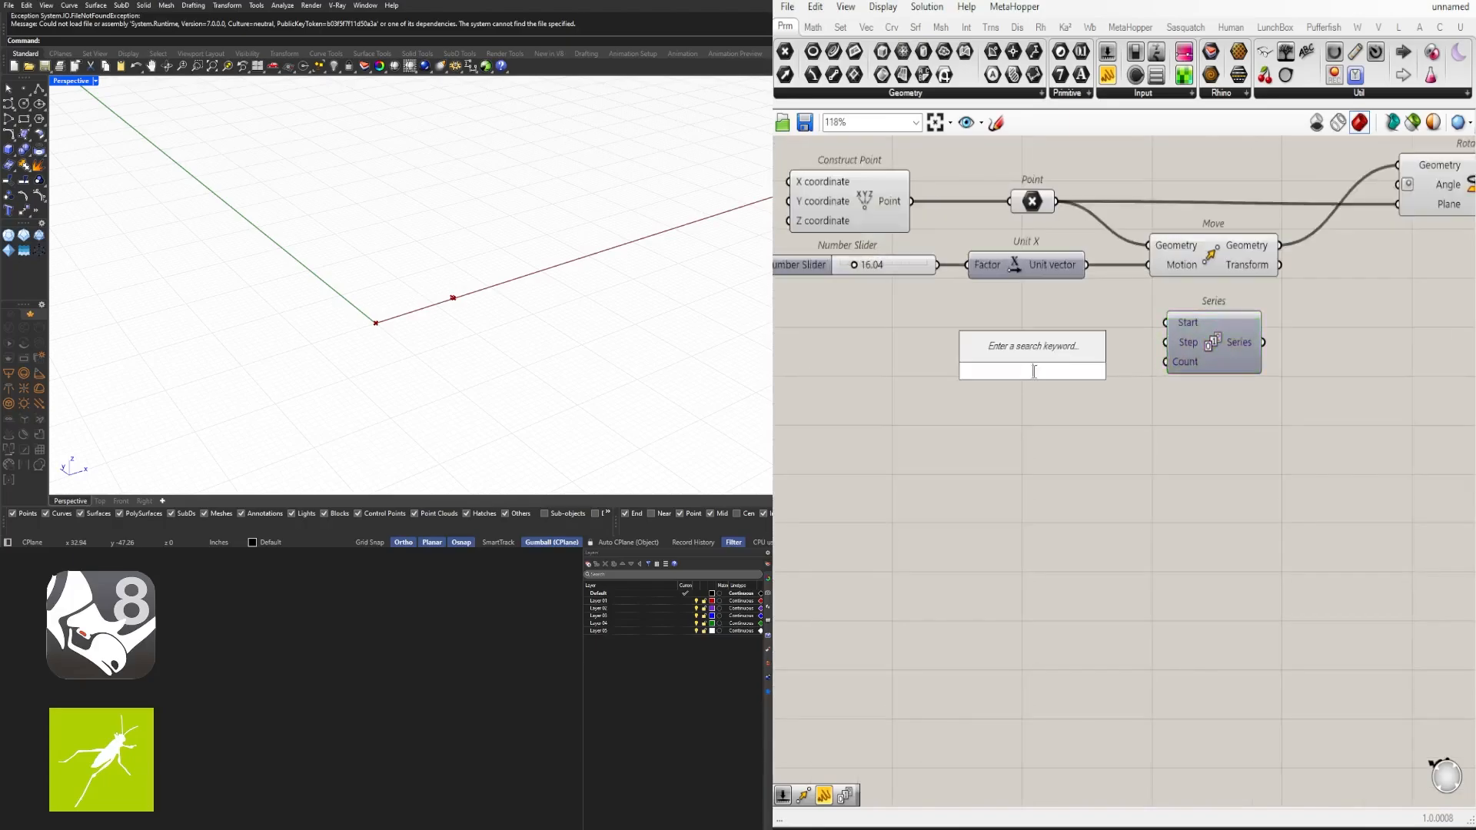
type("15.5")
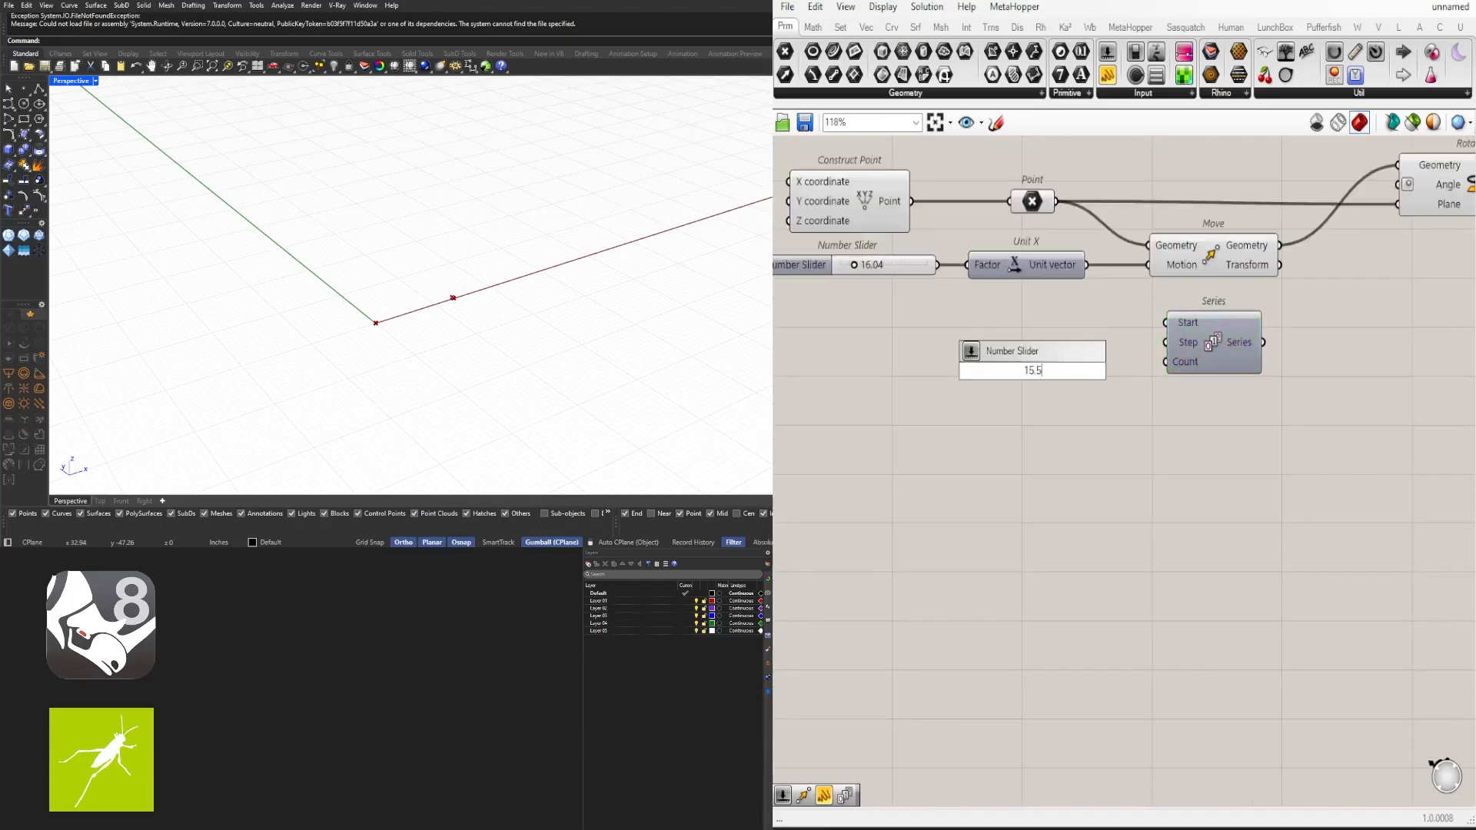
key("Return")
left_click_drag(1082, 369, 811, 357)
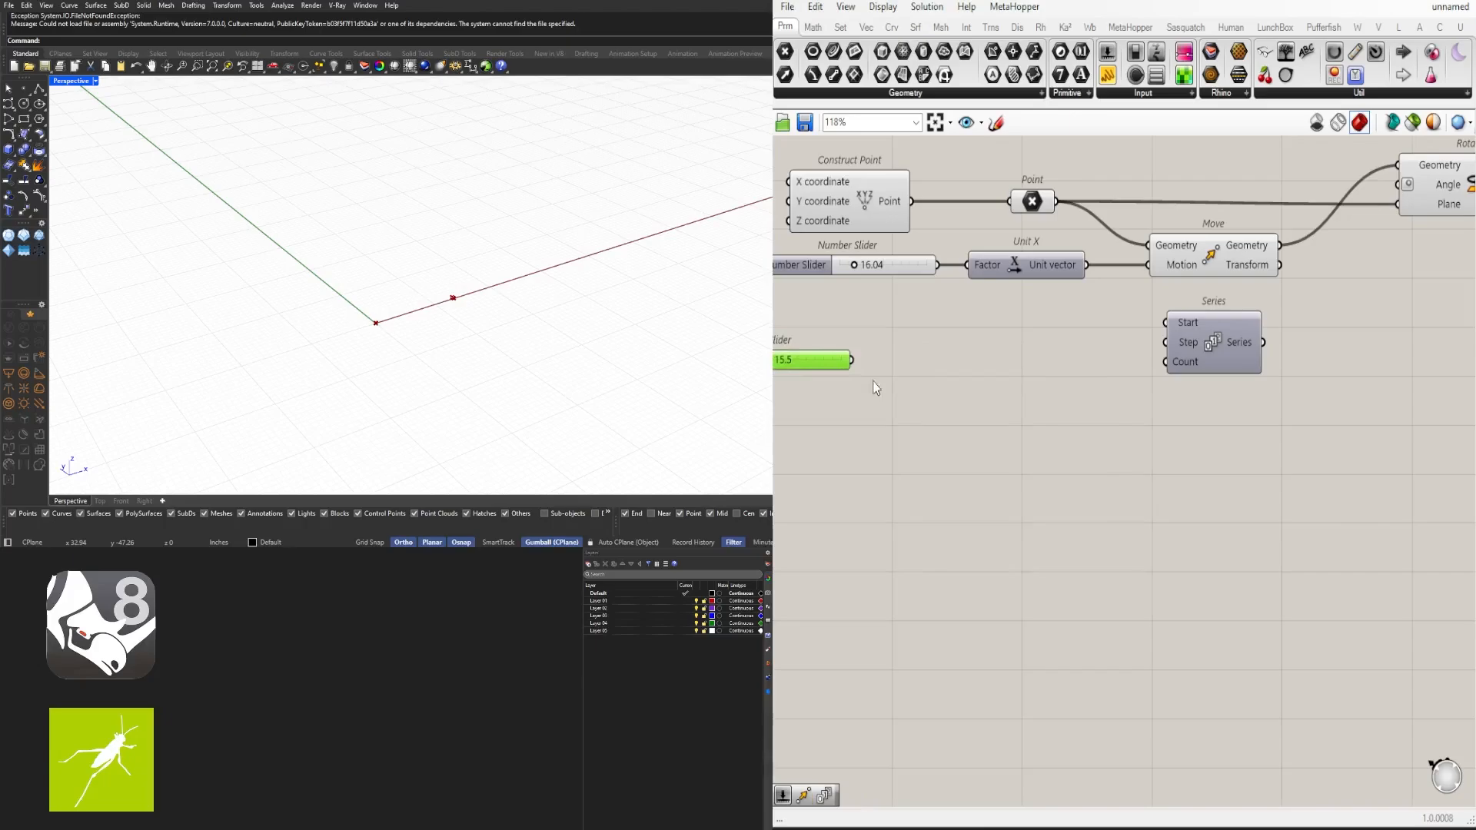
scroll(898, 385, "down", 2)
right_click_drag(900, 385, 1125, 389)
scroll(1124, 389, "up", 2)
- Create a number slider ranging from 0 to 360 and arrange it above the other slider
double_click(1126, 383)
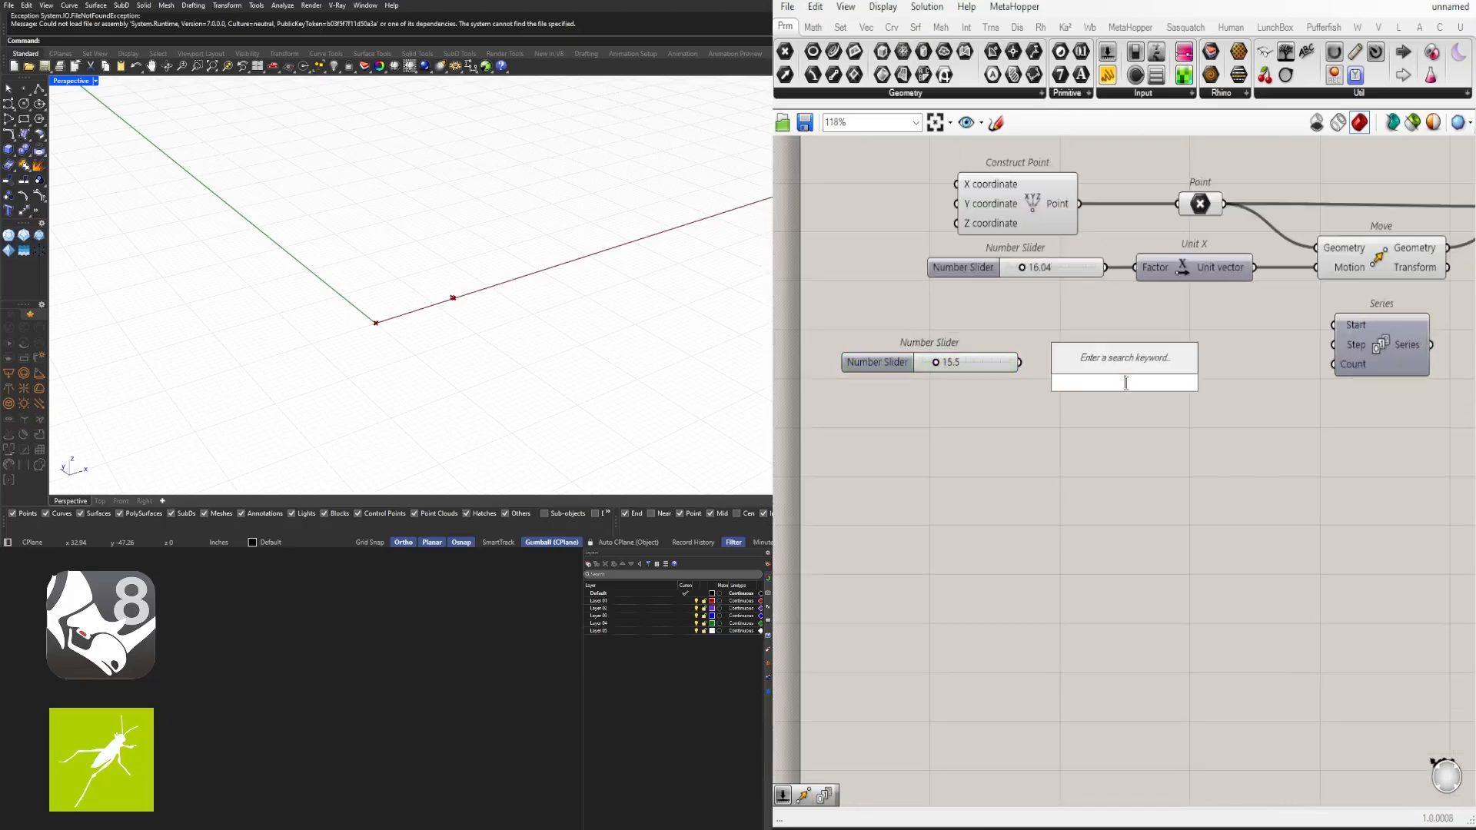
type("p")
key("BackSpace")
type("0<360")
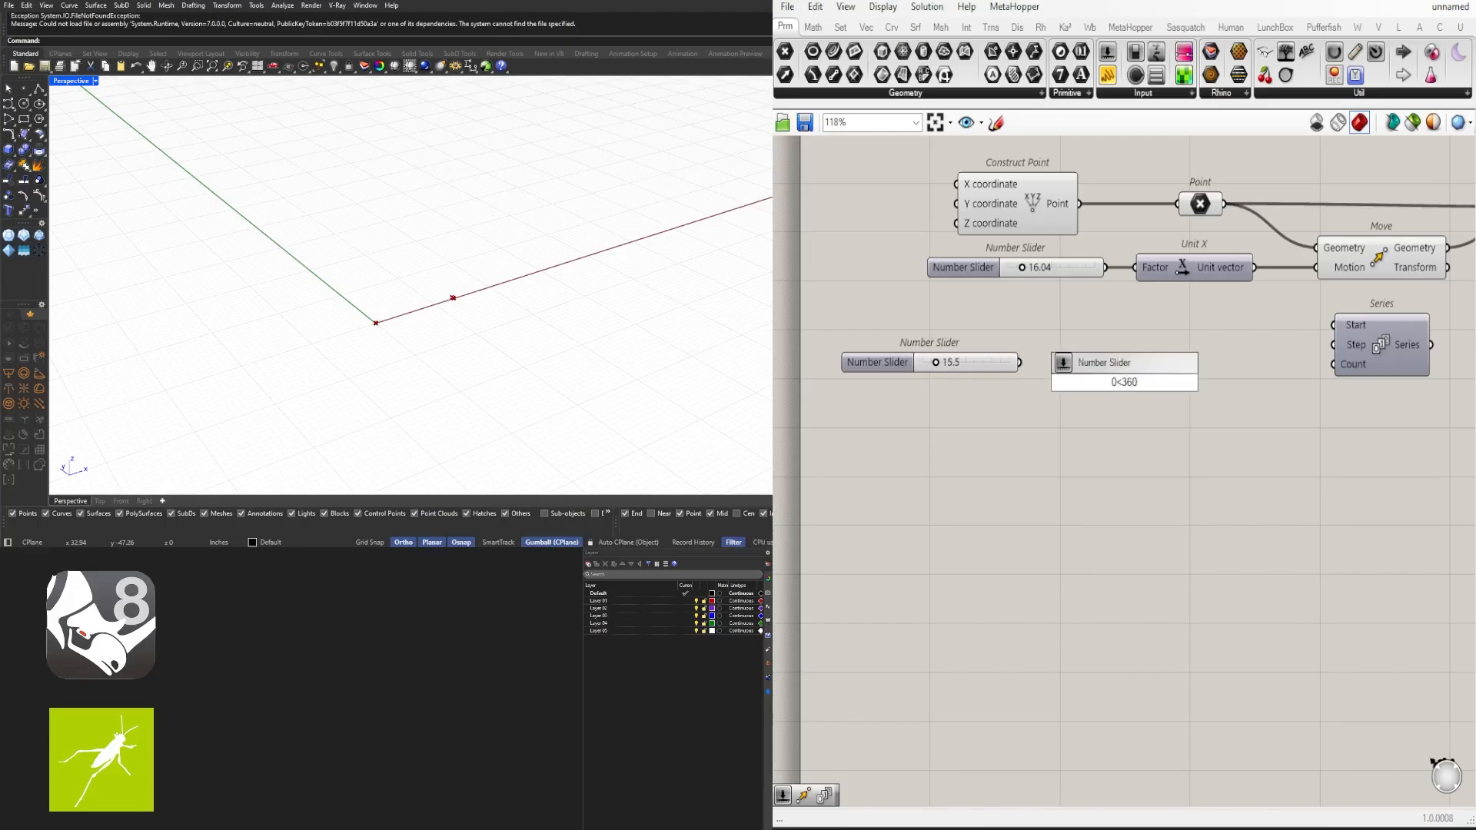
key("Return")
left_click_drag(1122, 365, 1212, 326)
left_click_drag(1046, 331, 1040, 390)
left_click(980, 368)
left_click(1027, 329)
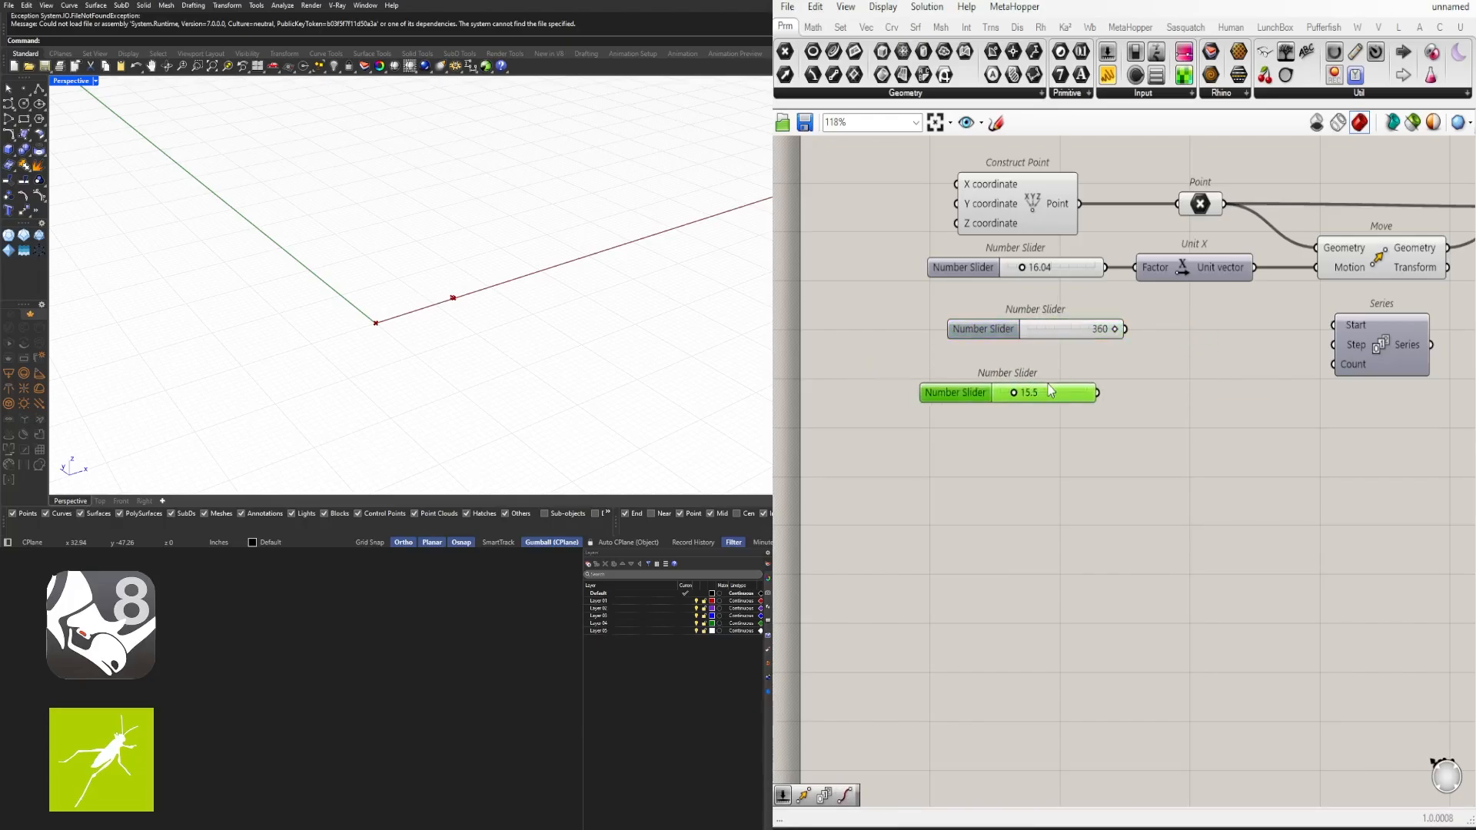
- Add a Division component next to the 360 slider
left_click(1181, 371)
double_click(1179, 365)
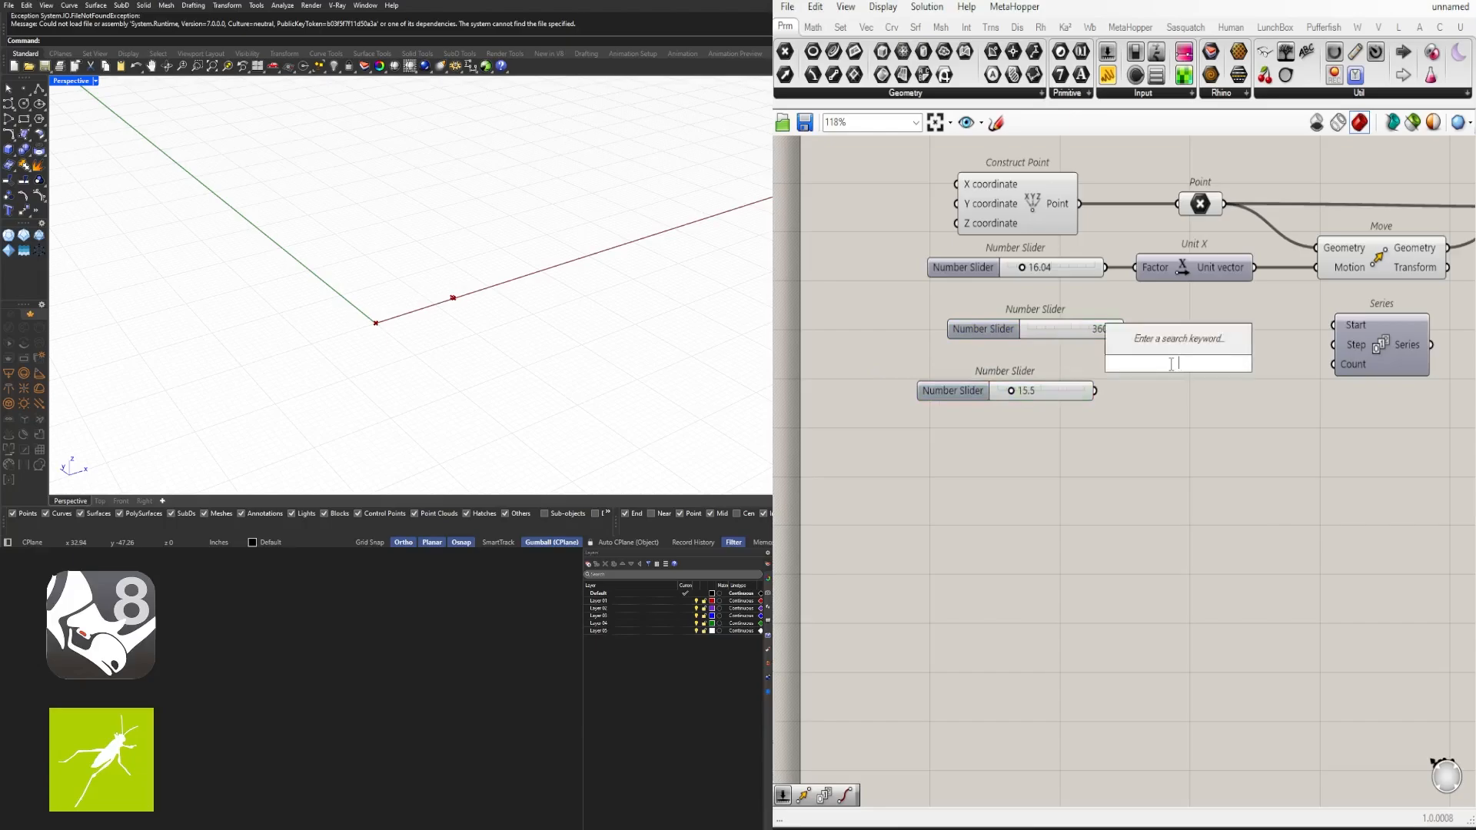
type("/")
key("Return")
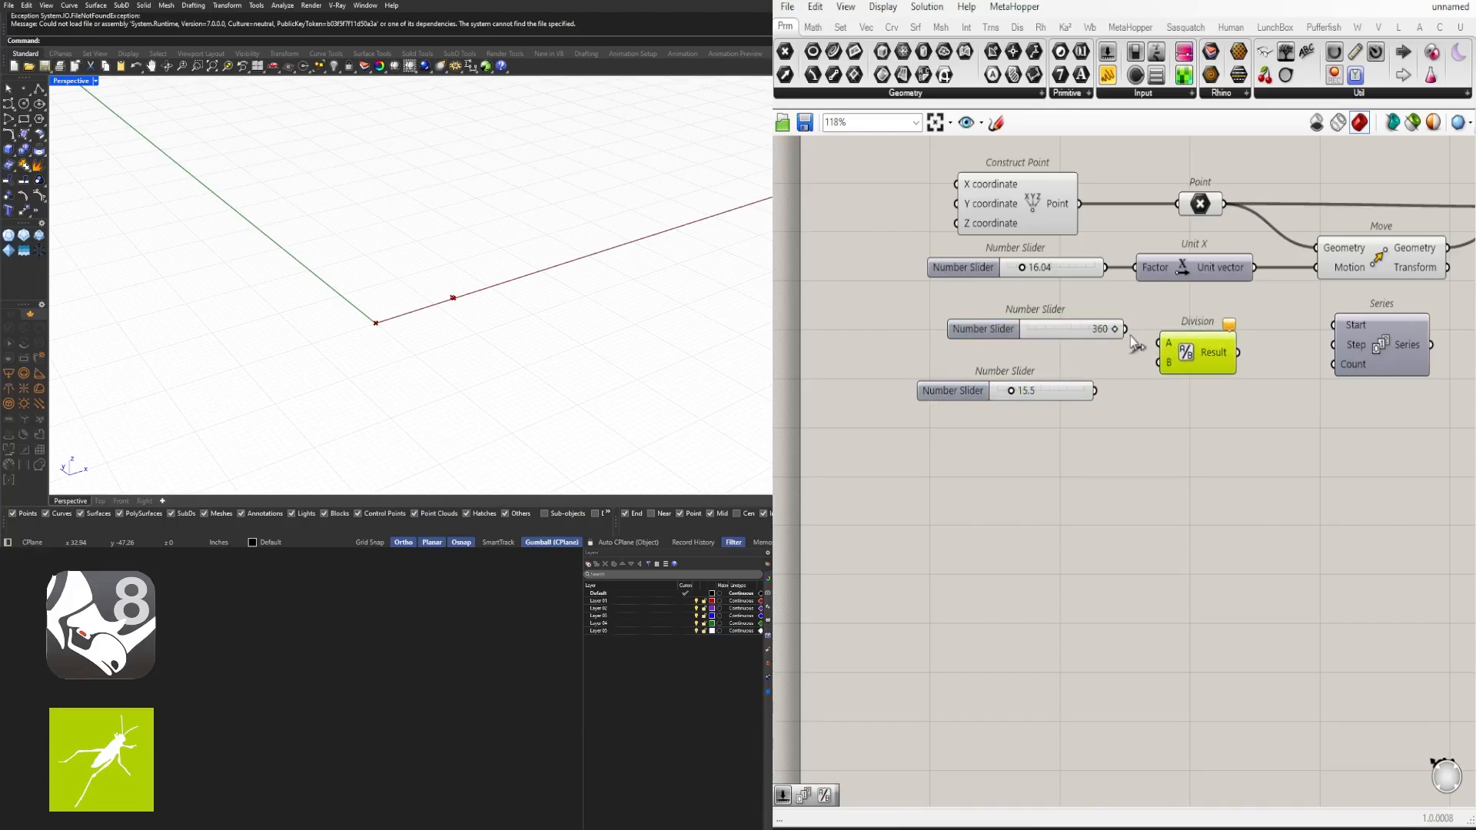
- Replace the 15.5 slider with a new number slider set to 15
left_click(1050, 394)
key("Delete")
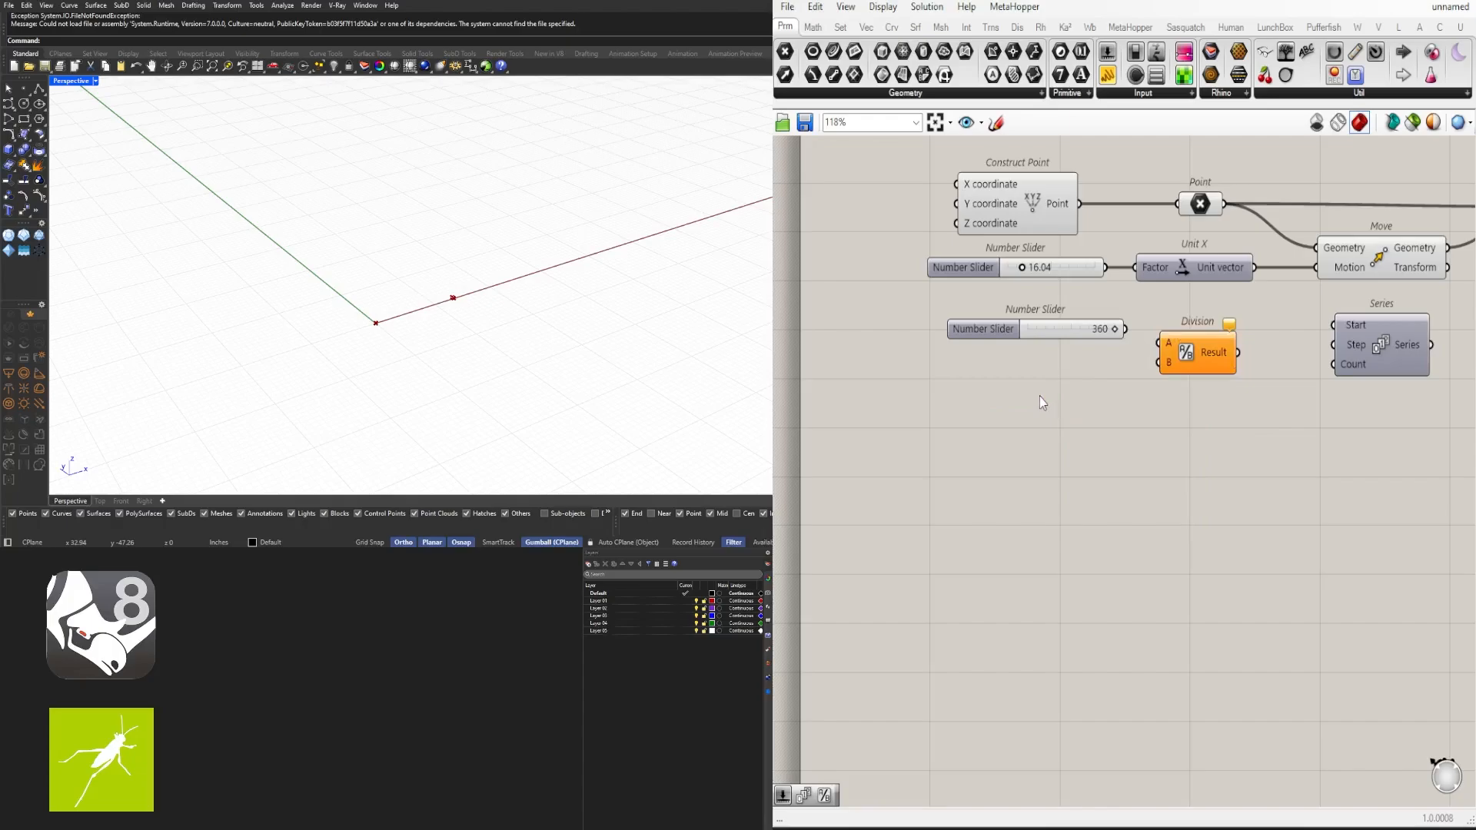
double_click(1040, 399)
type("15")
key("Return")
scroll(1099, 396, "up", 3)
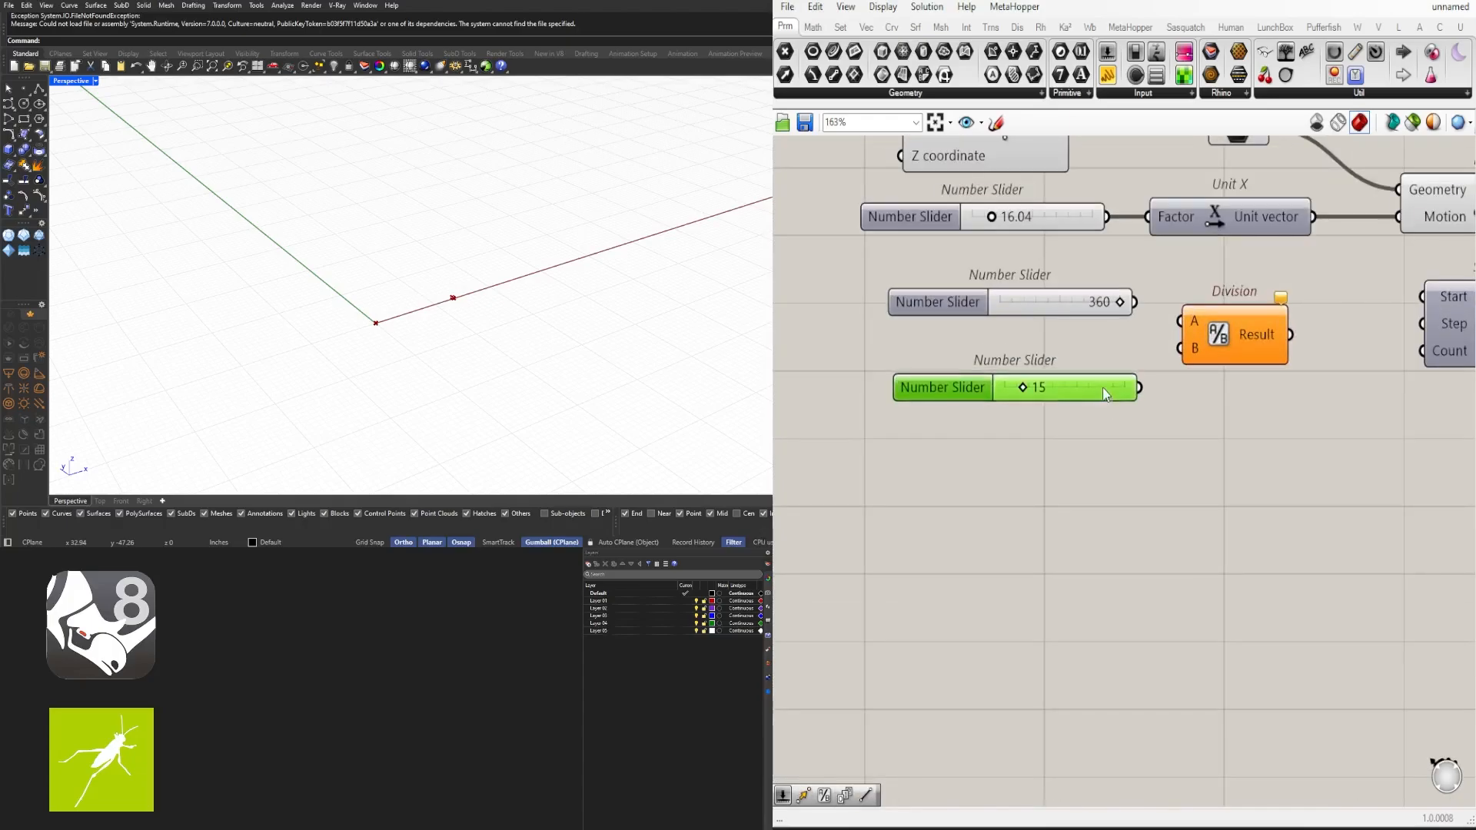
- Connect the 360 slider to Division's A input and the 15 slider to its B input
left_click_drag(1136, 302, 1224, 354)
left_click_drag(1139, 378, 1225, 321)
mouse_move(1269, 321)
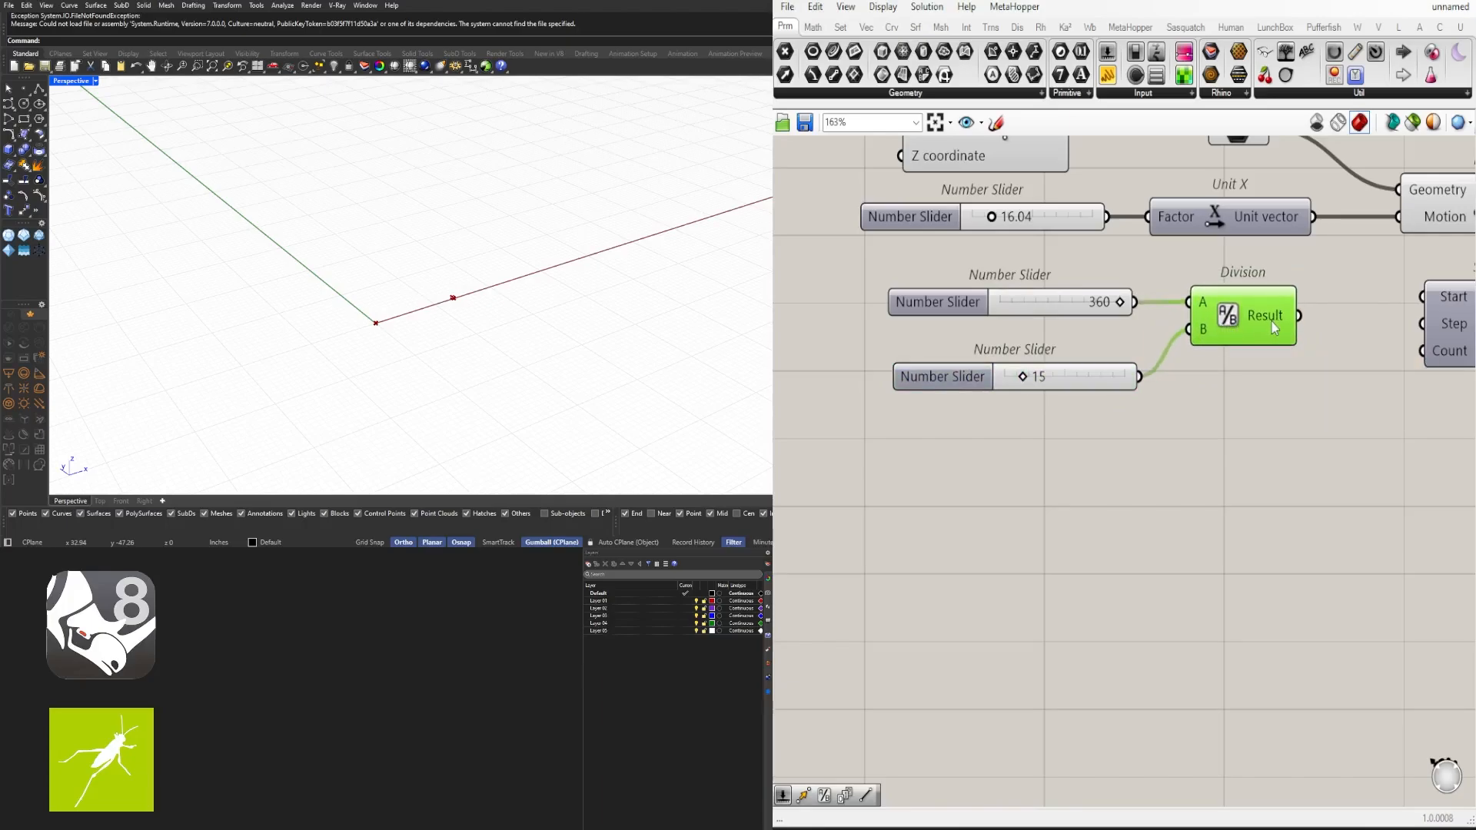
- Connect Division's Result to Series' Step input and the 15 slider to Series' Count input
scroll(1271, 322, "down", 1)
right_click_drag(1271, 321, 1121, 319)
left_click_drag(1149, 321, 1308, 319)
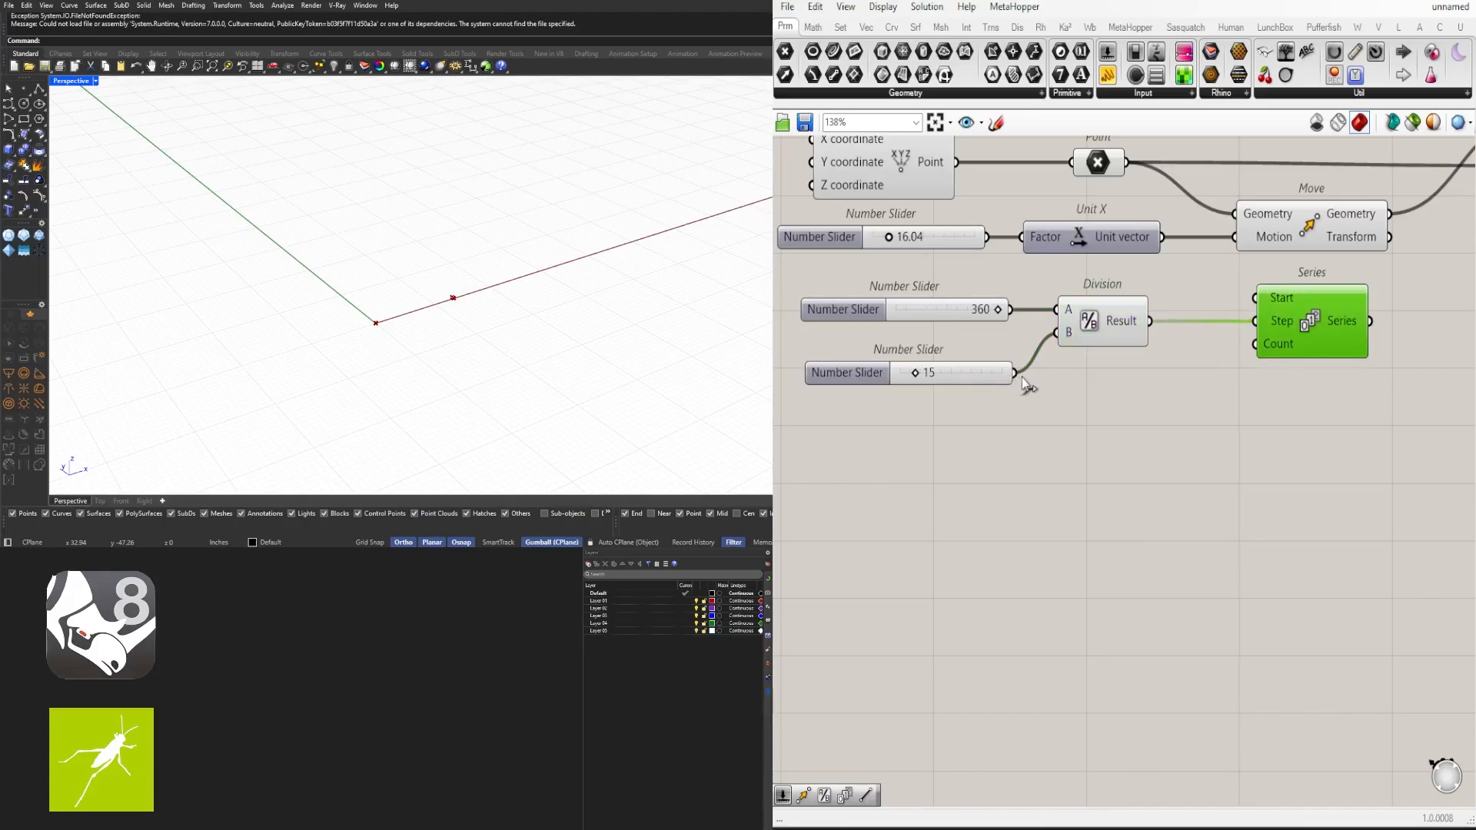
left_click_drag(1026, 375, 1255, 343)
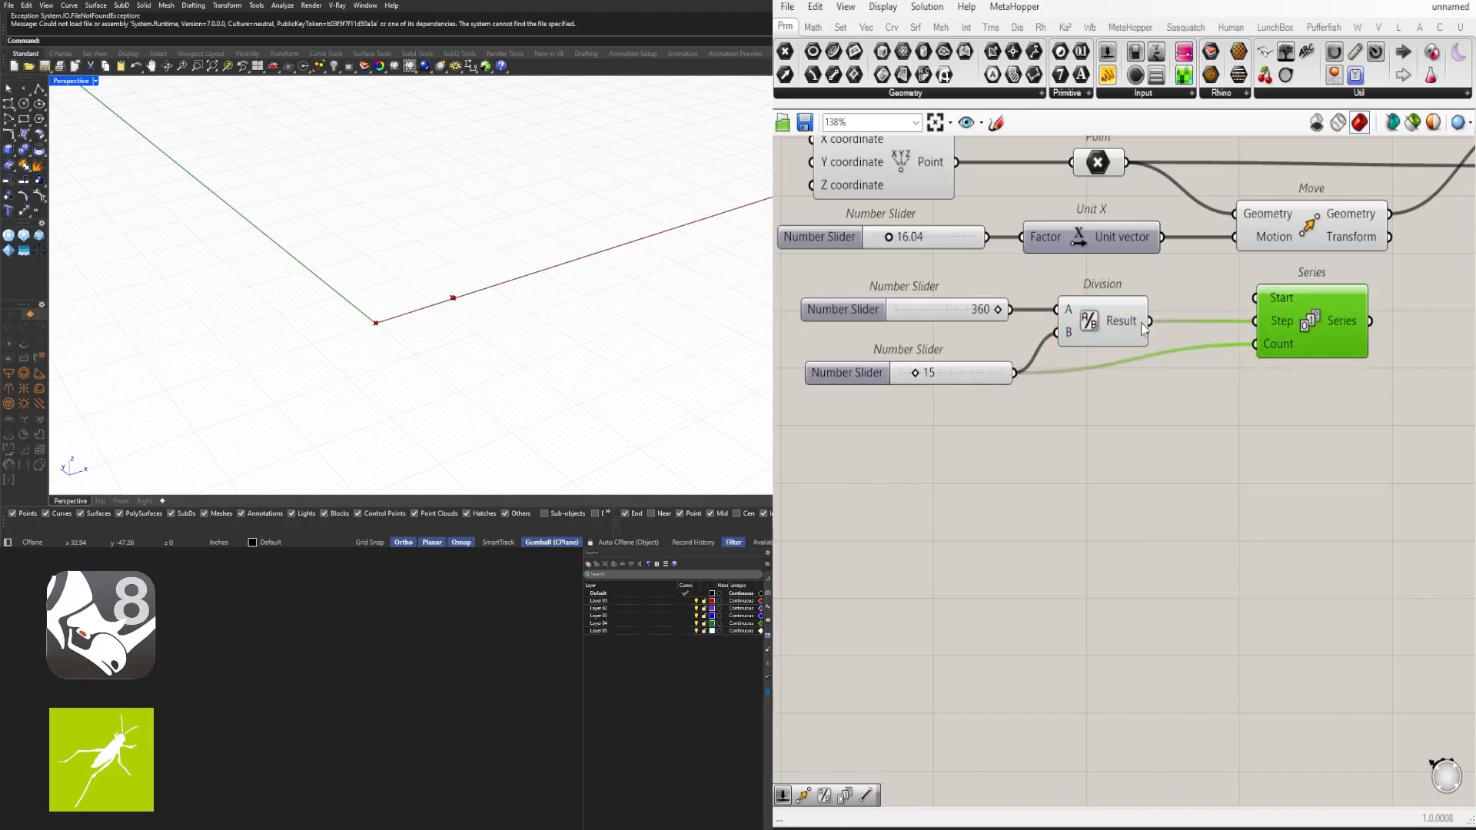
mouse_move(1141, 322)
- Reposition the sliders, Division and Series components together after checking the Series output values
right_click_drag(1223, 330, 1084, 339)
left_click_drag(1171, 339, 1096, 358)
scroll(1095, 359, "down", 4)
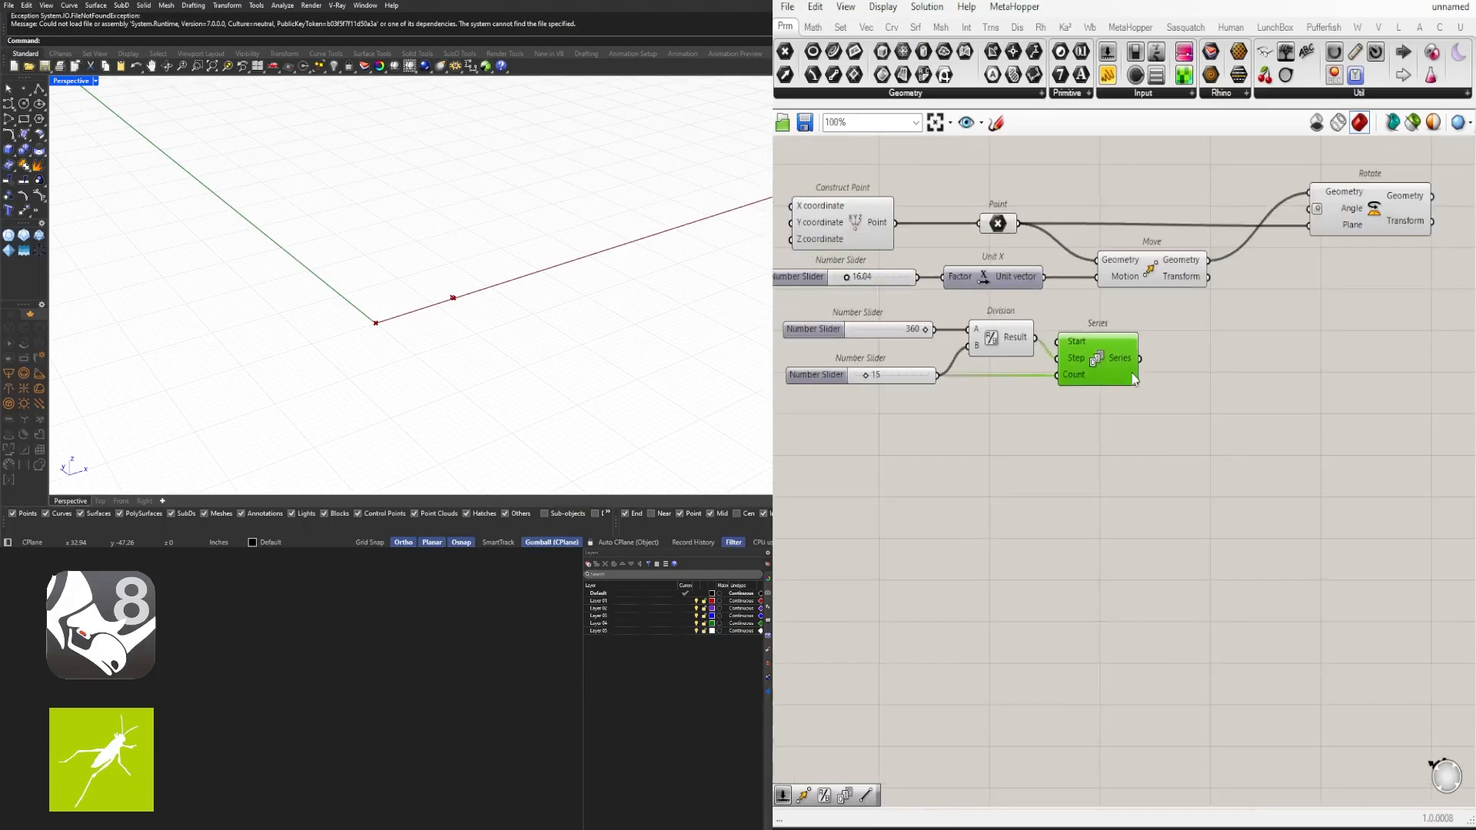
mouse_move(1073, 378)
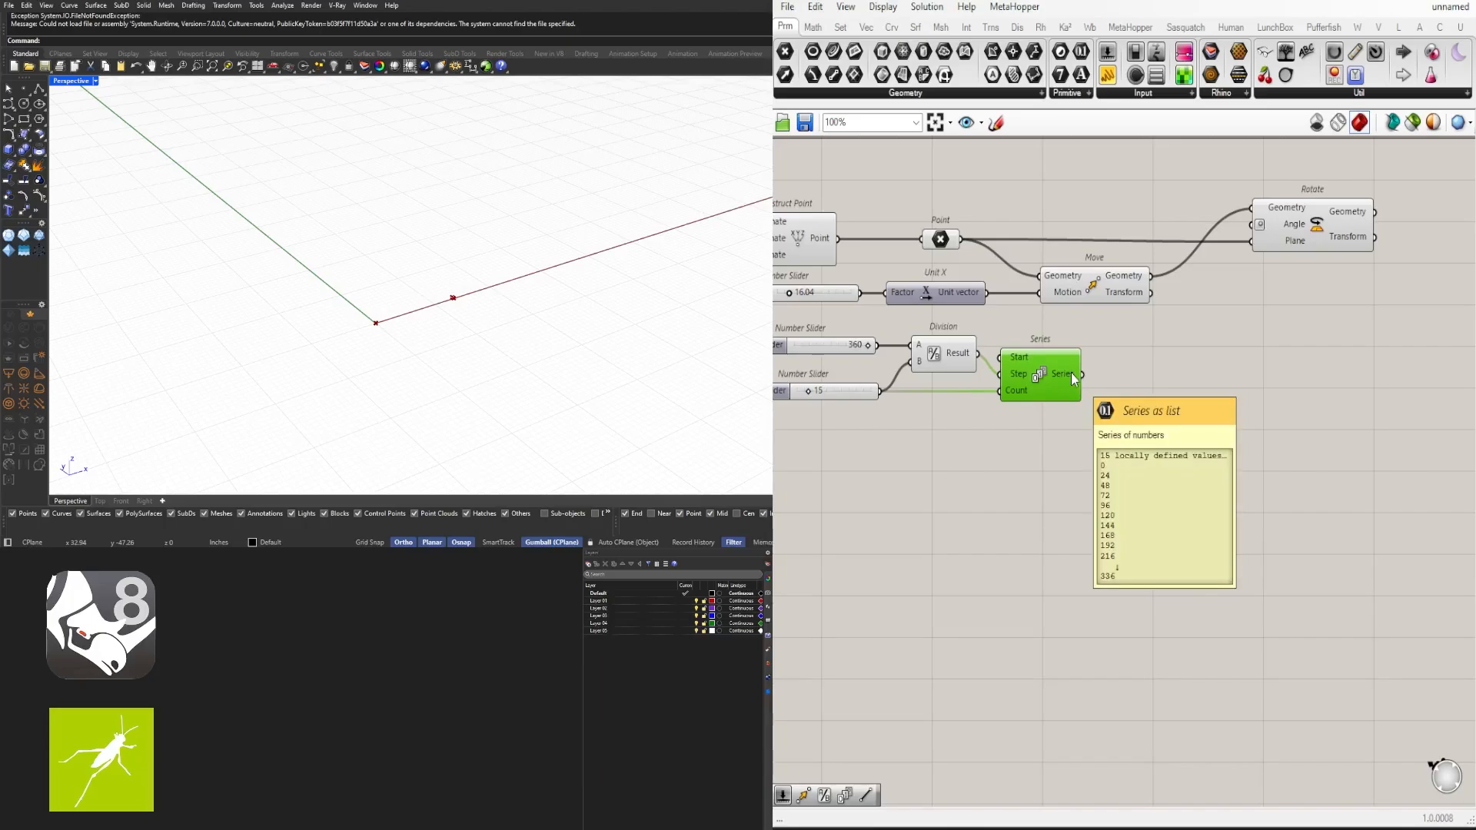
left_click_drag(1095, 453, 784, 349)
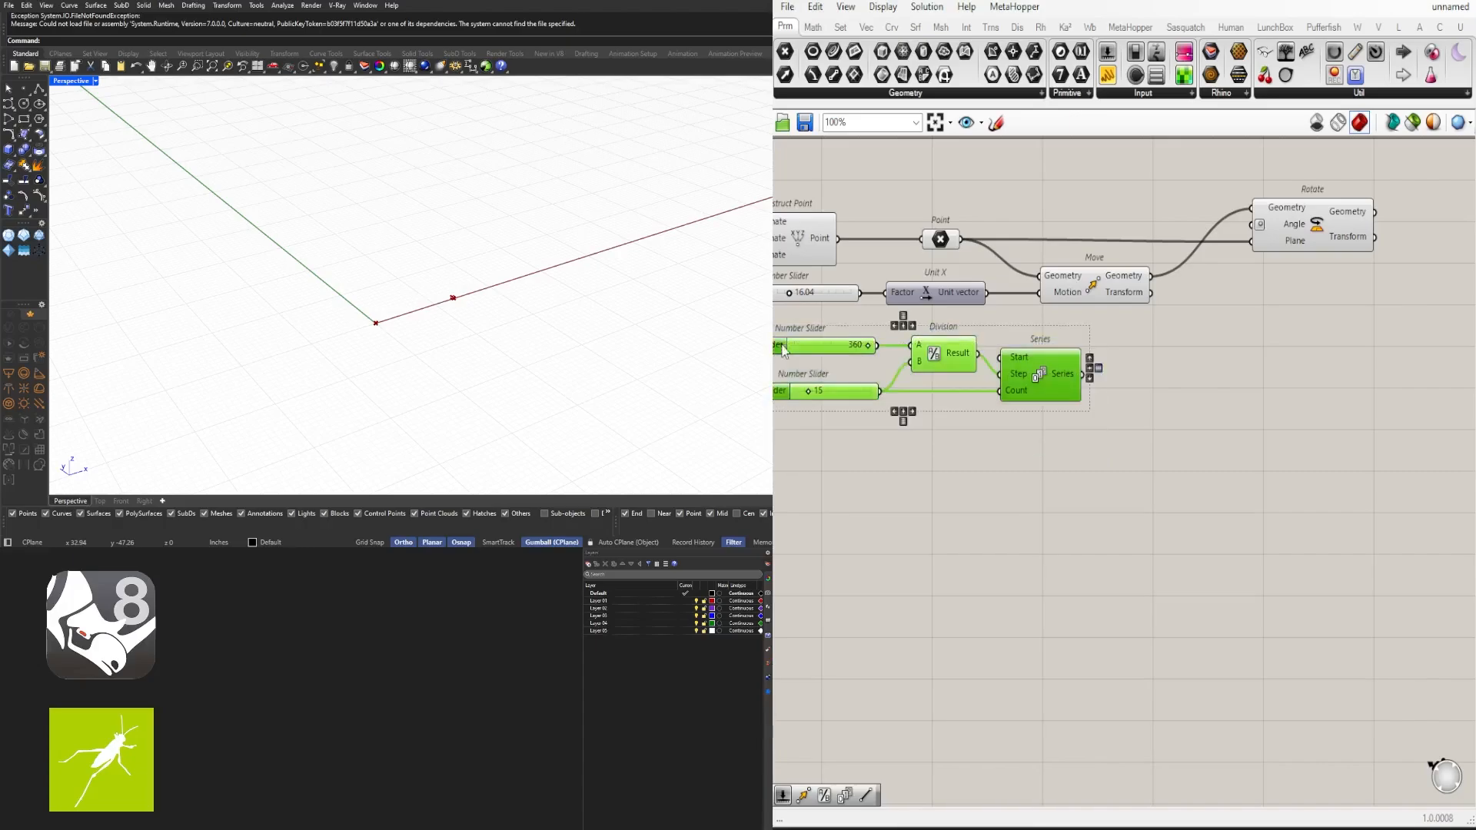
left_click_drag(1050, 385, 1085, 388)
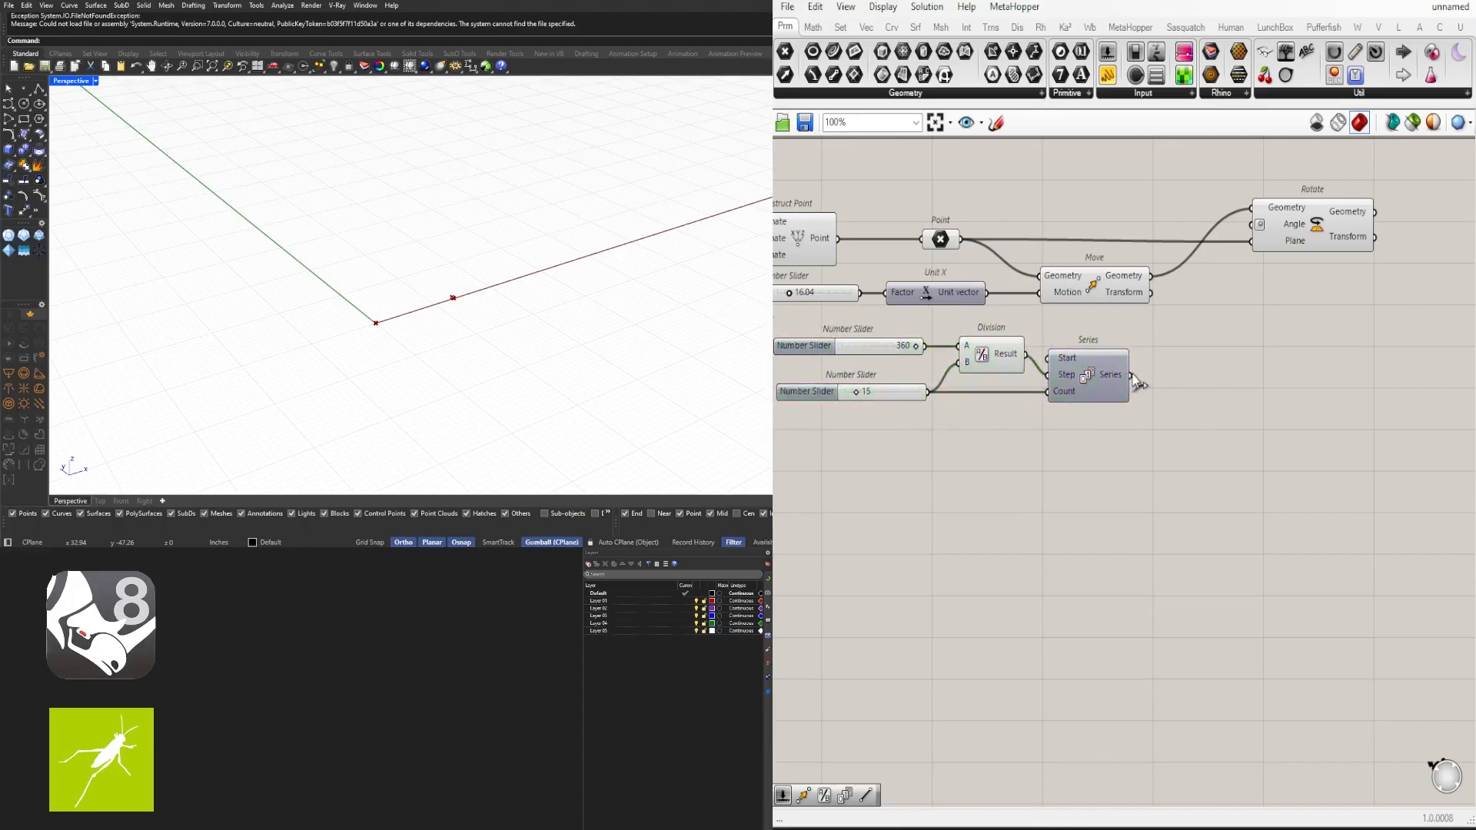
- Feed the Series output into Rotate's Angle input and set the count slider to 50
left_click_drag(1129, 374, 1259, 224)
left_click(1309, 229)
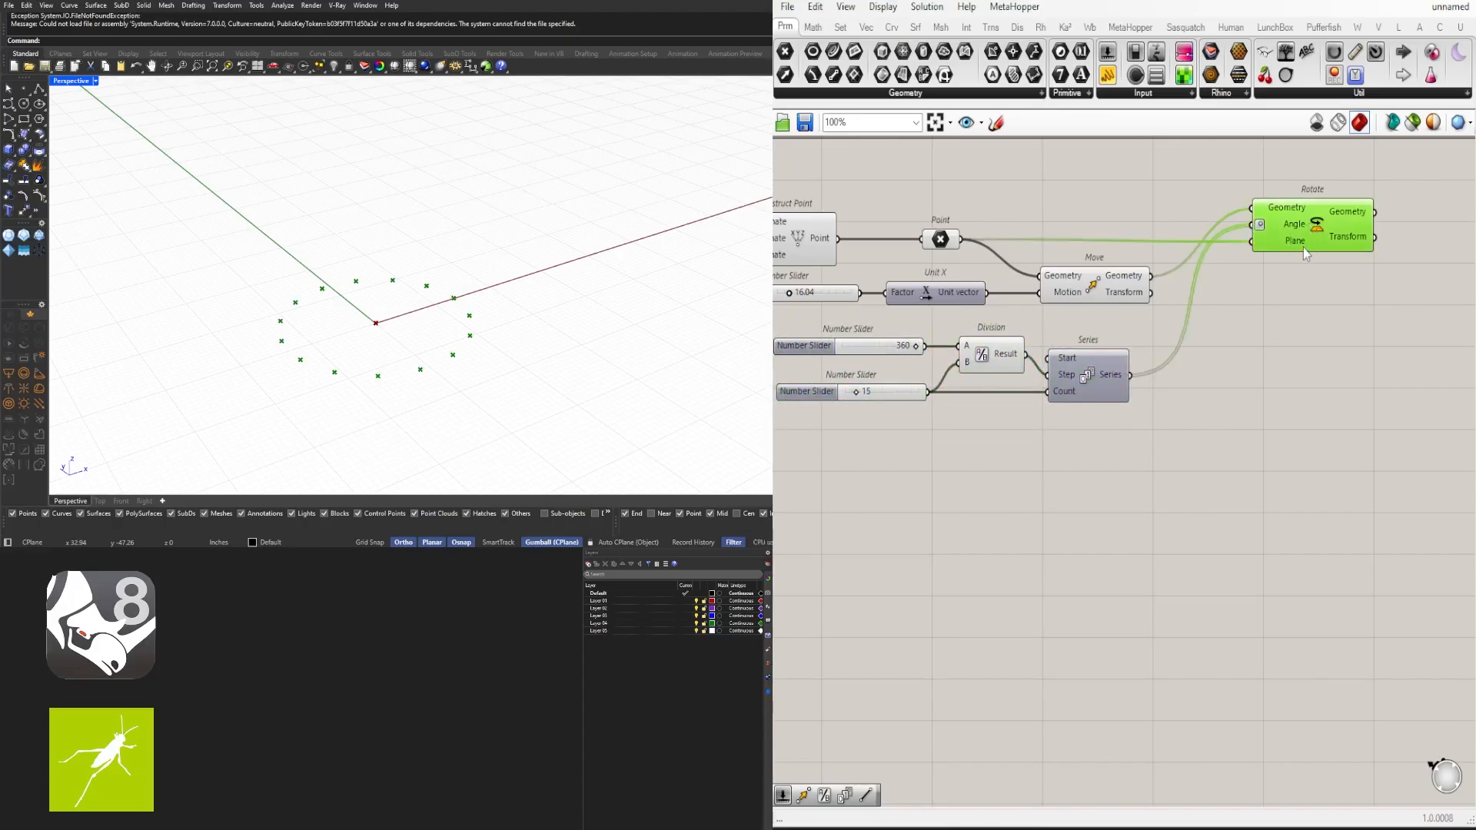
right_click_drag(993, 447, 1109, 453)
scroll(996, 399, "up", 4)
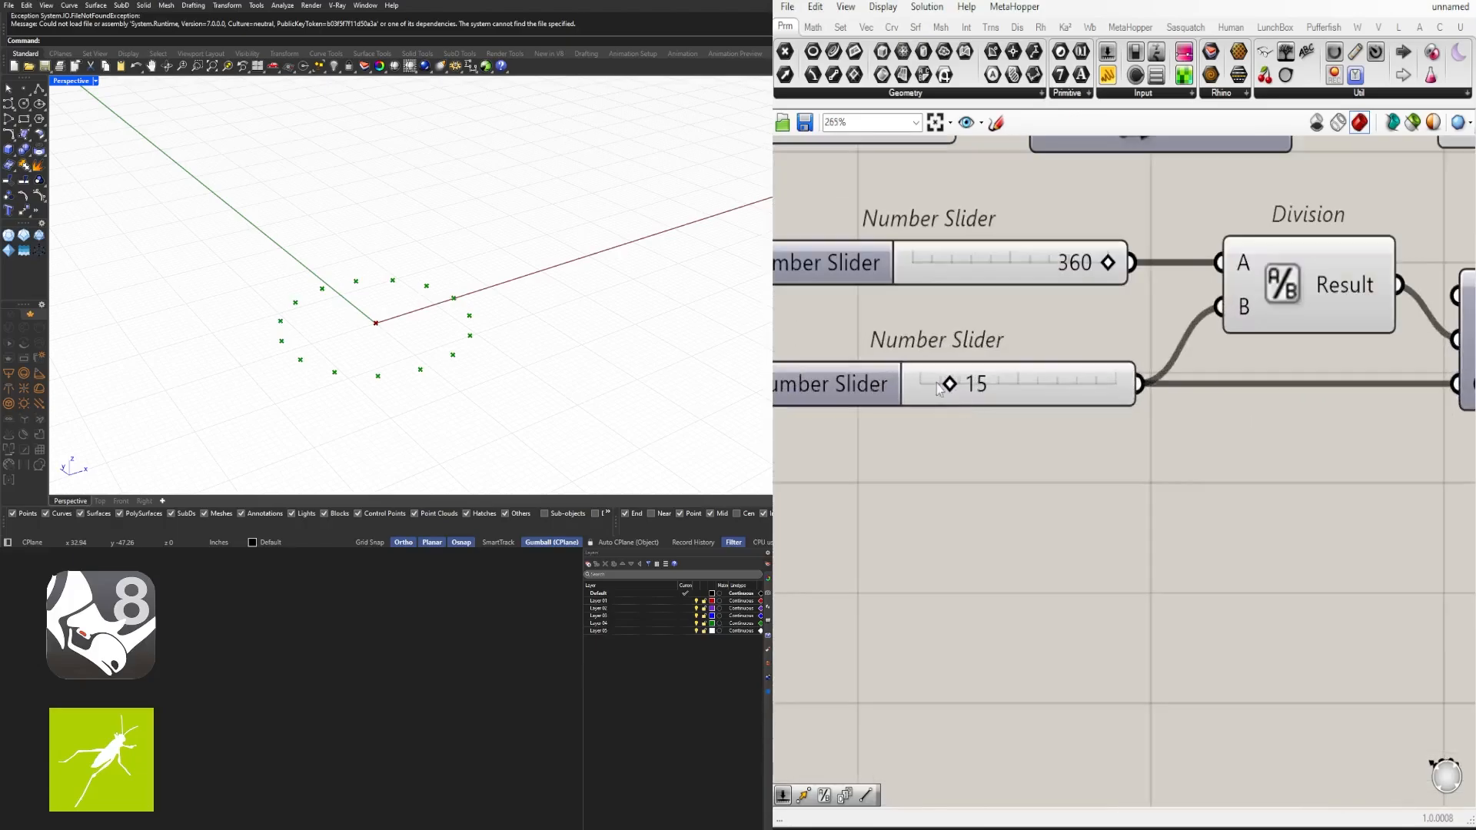
left_click_drag(950, 382, 1017, 386)
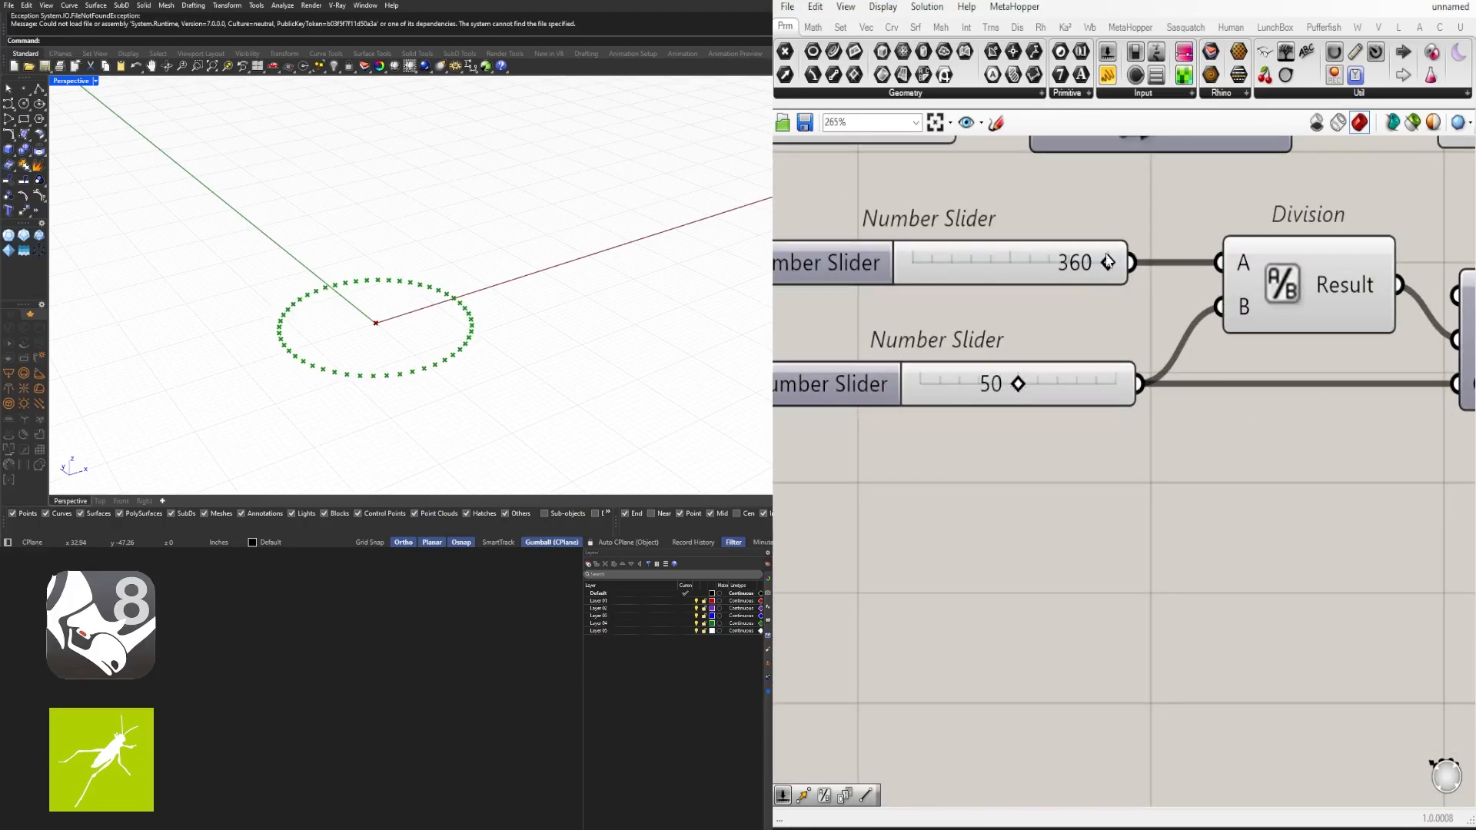
mouse_move(1107, 263)
left_mouse_down()
mouse_move(1003, 263)
mouse_move(1110, 262)
left_mouse_up()
- Examine the circular arrangement of rotated points in the viewport
scroll(1185, 327, "down", 4)
scroll(1199, 402, "down", 3)
right_click_drag(1236, 370, 1001, 401)
left_click_drag(1181, 292, 1188, 292)
left_click(1231, 377)
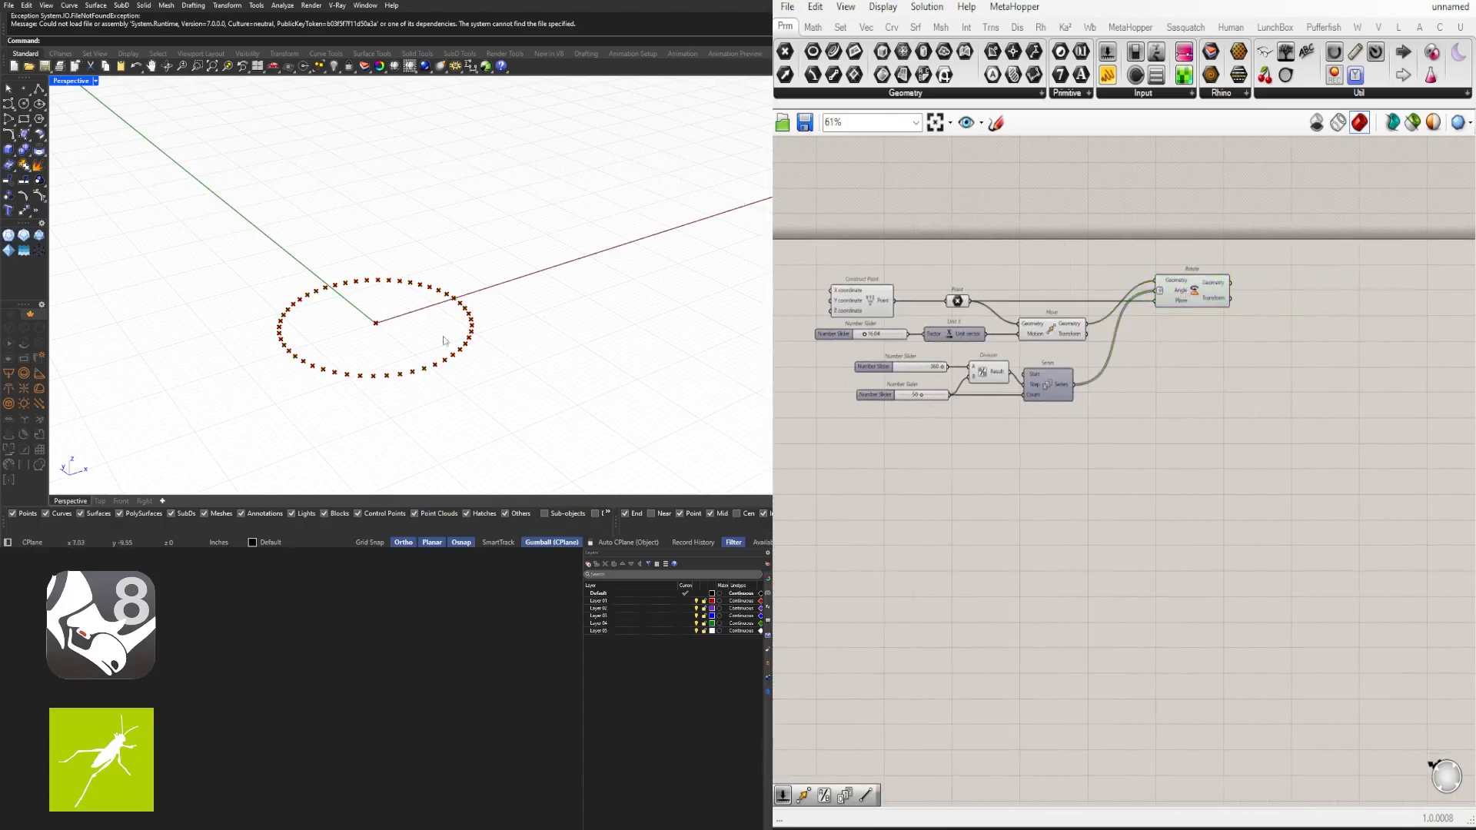
scroll(388, 321, "up", 3)
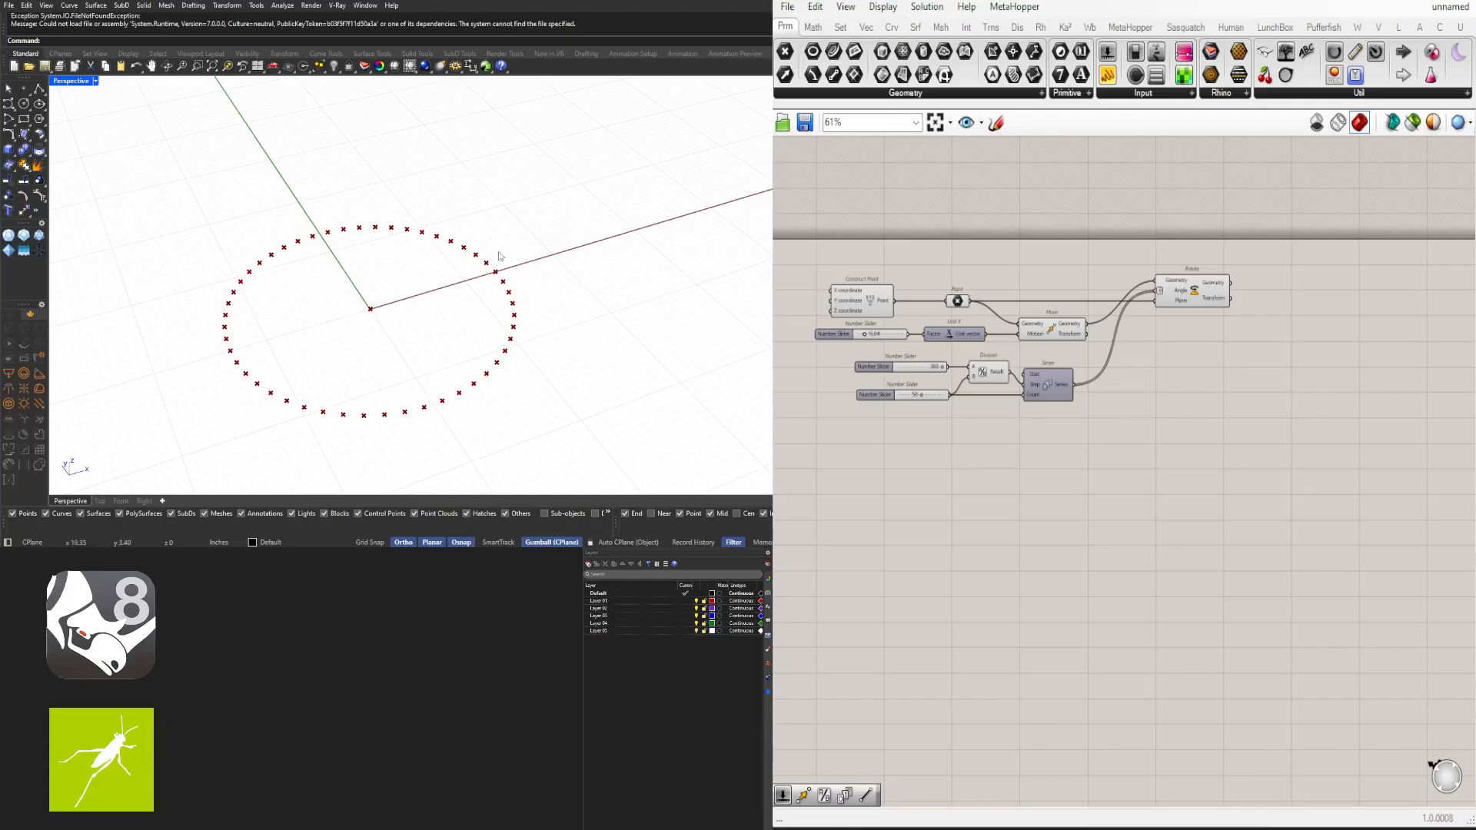
scroll(1175, 303, "up", 2)
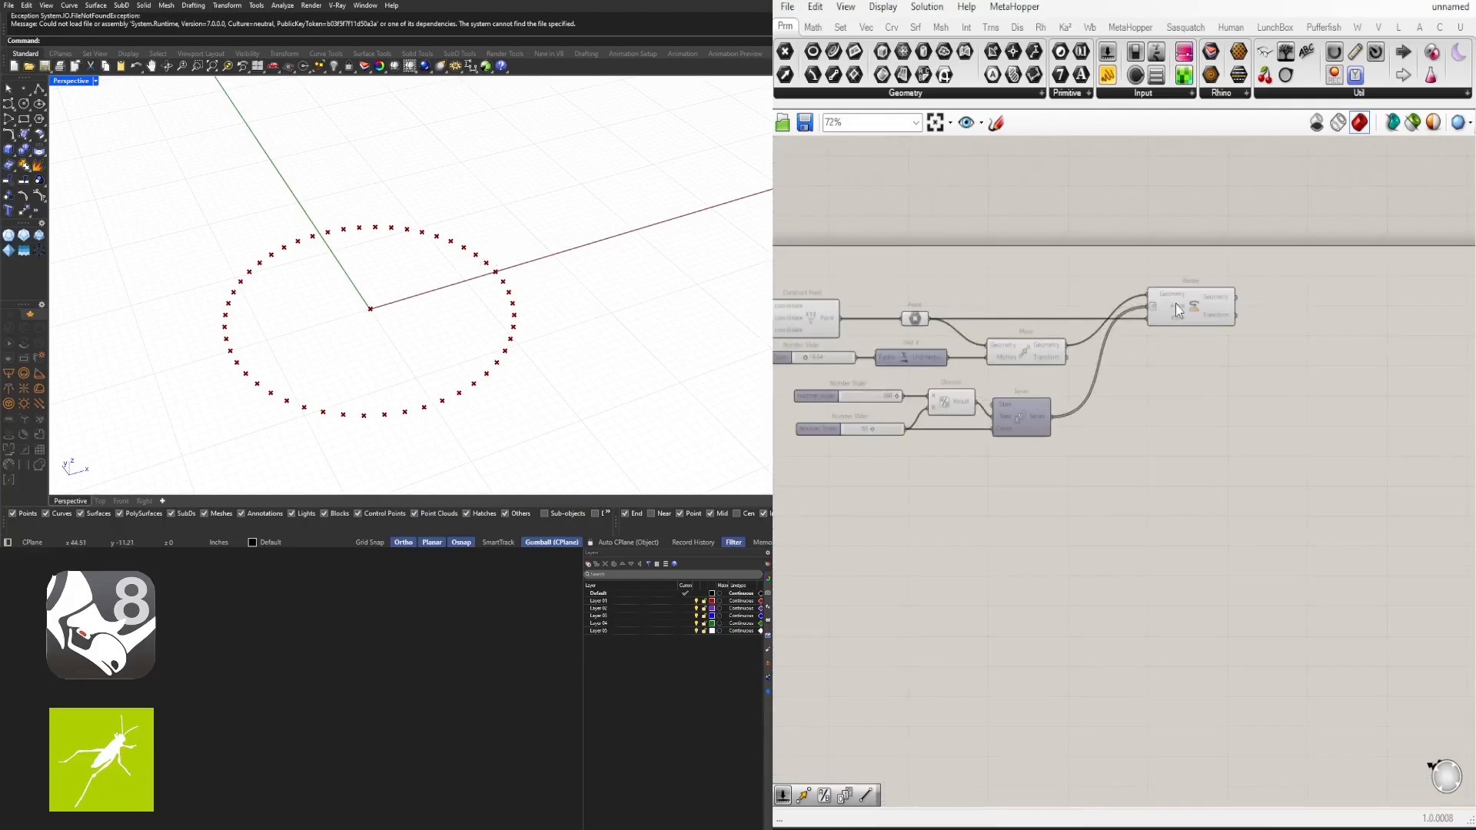
- Add a Line component above the Rotate component
right_click_drag(1174, 303, 1078, 308)
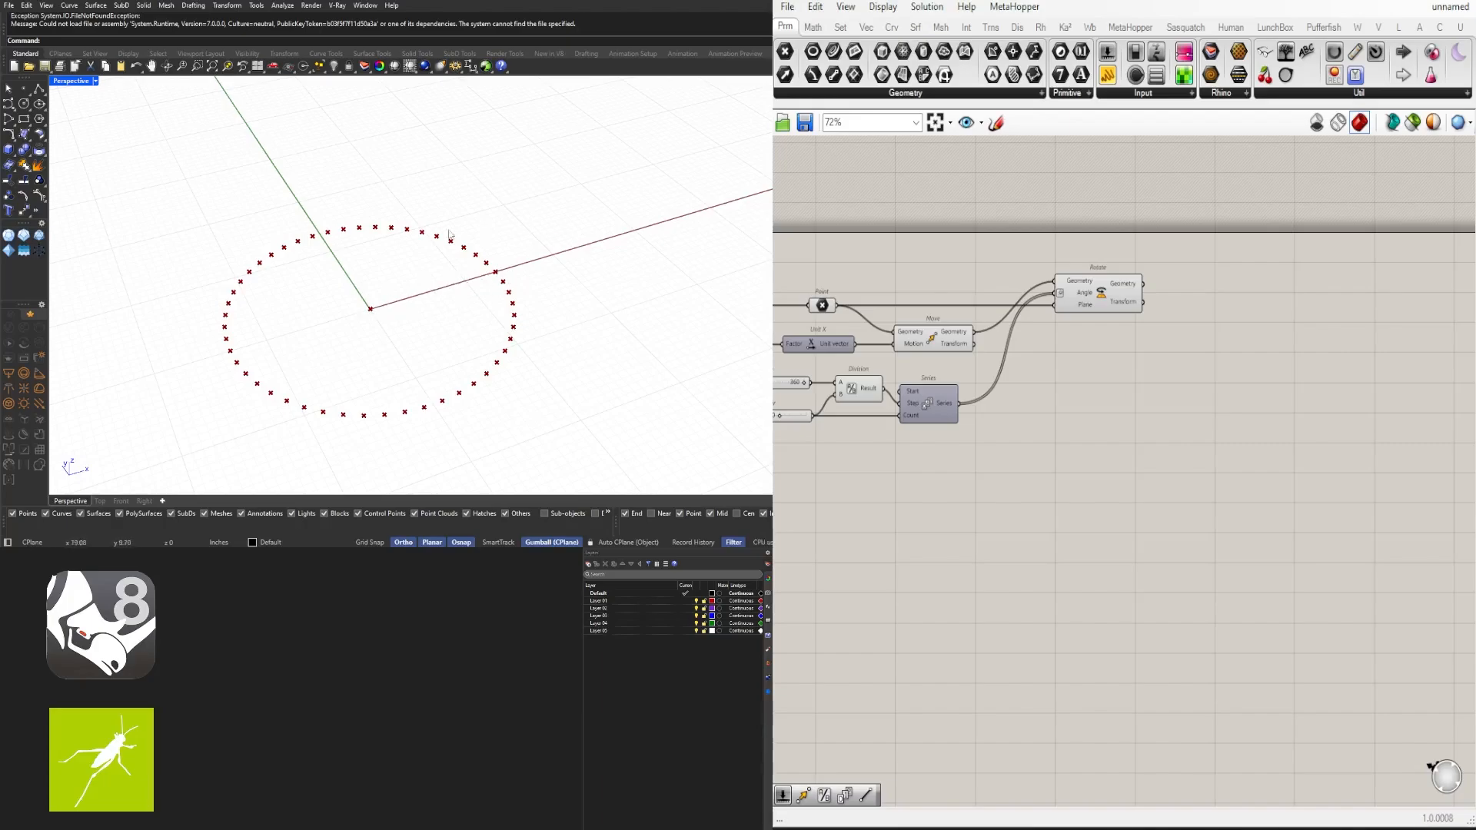
scroll(1068, 358, "down", 4)
left_click_drag(1207, 533, 896, 339)
scroll(1124, 380, "up", 4)
left_click(1137, 362)
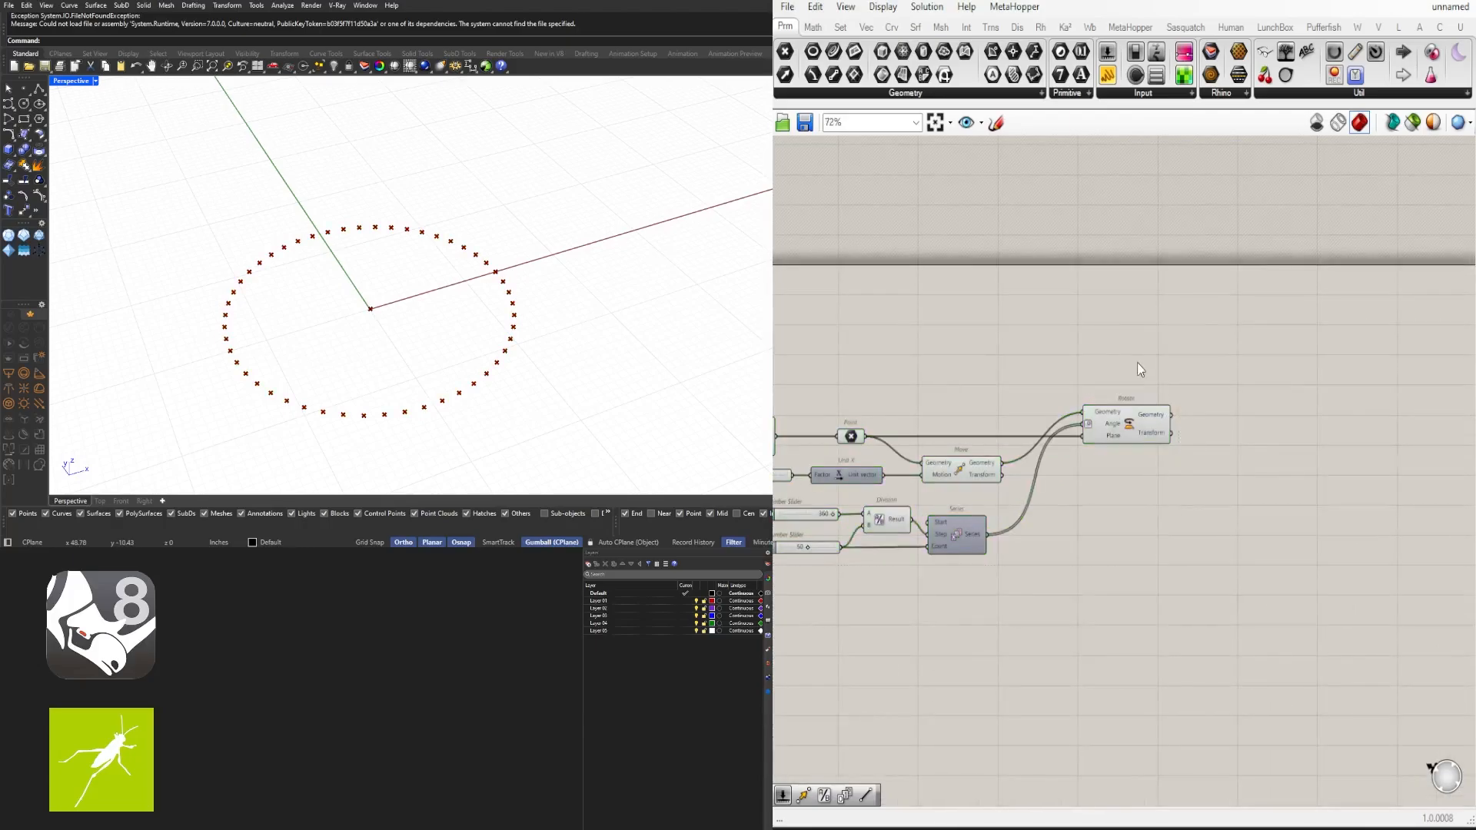
double_click(1137, 362)
type("line")
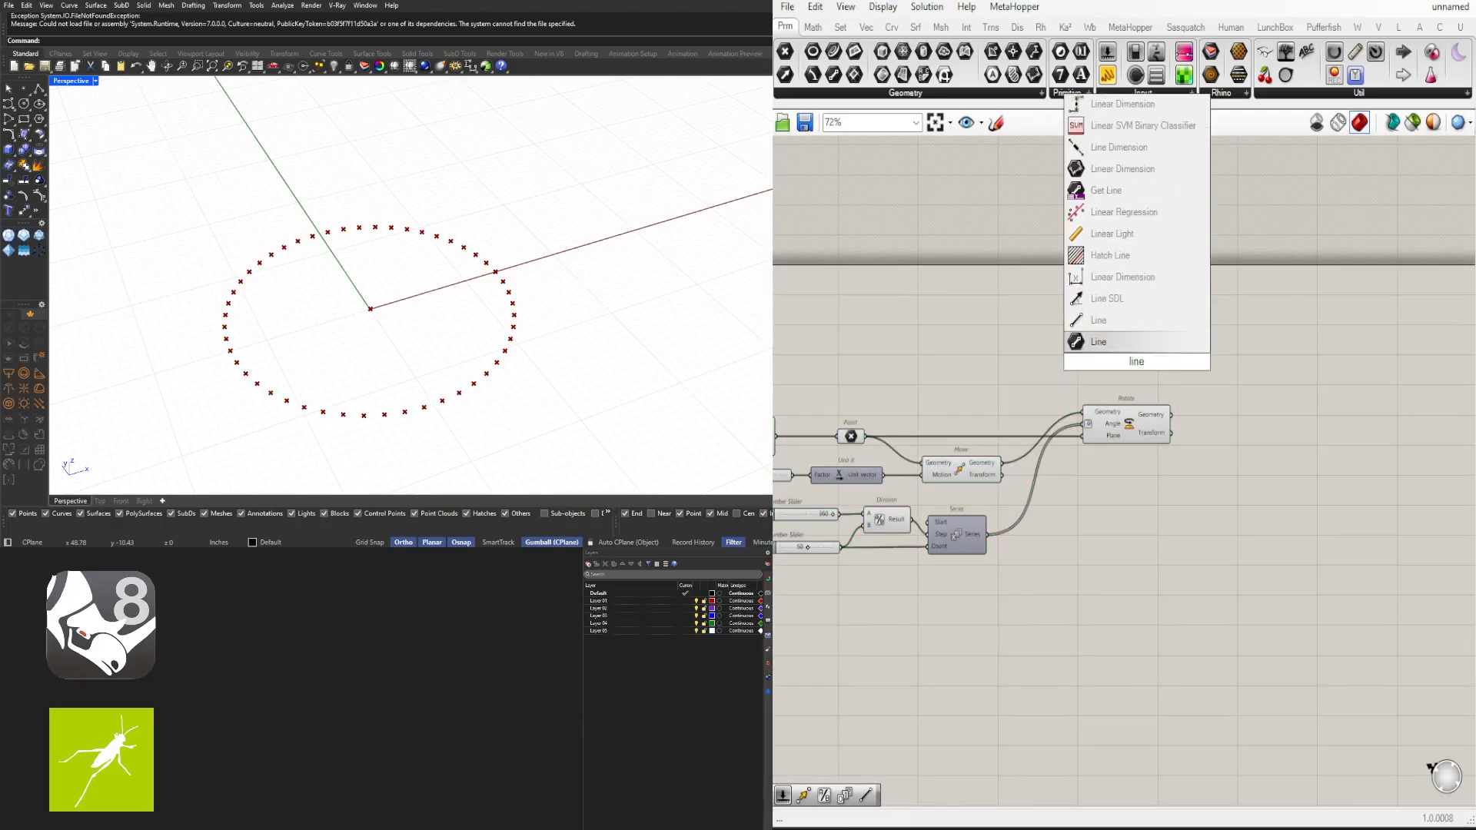
left_click(1099, 342)
- Connect the original point to Line's Start Point and the rotated geometry to its End Point
left_click(850, 435)
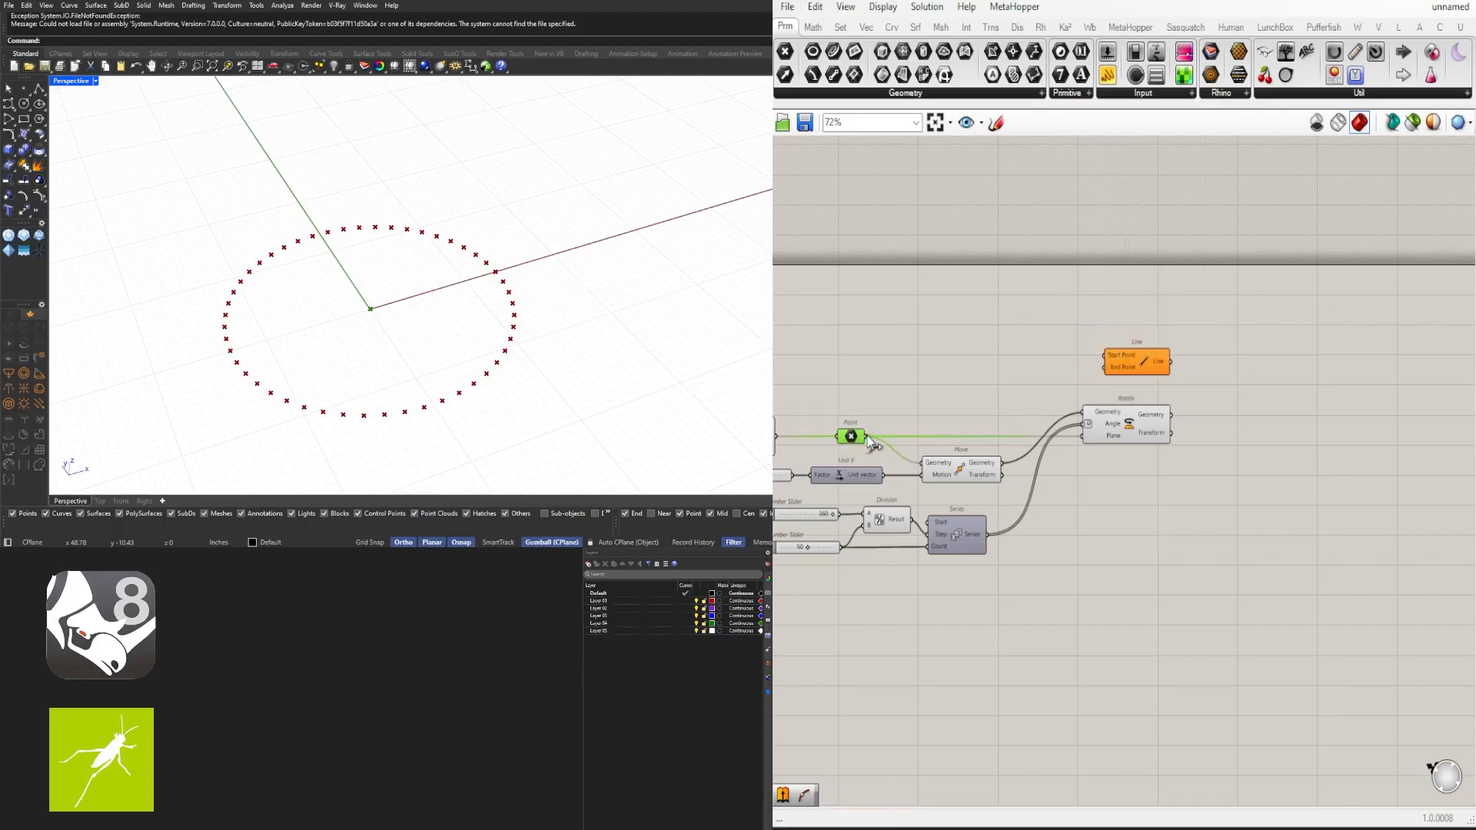
left_click_drag(868, 435, 1210, 392)
scroll(1231, 390, "up", 2)
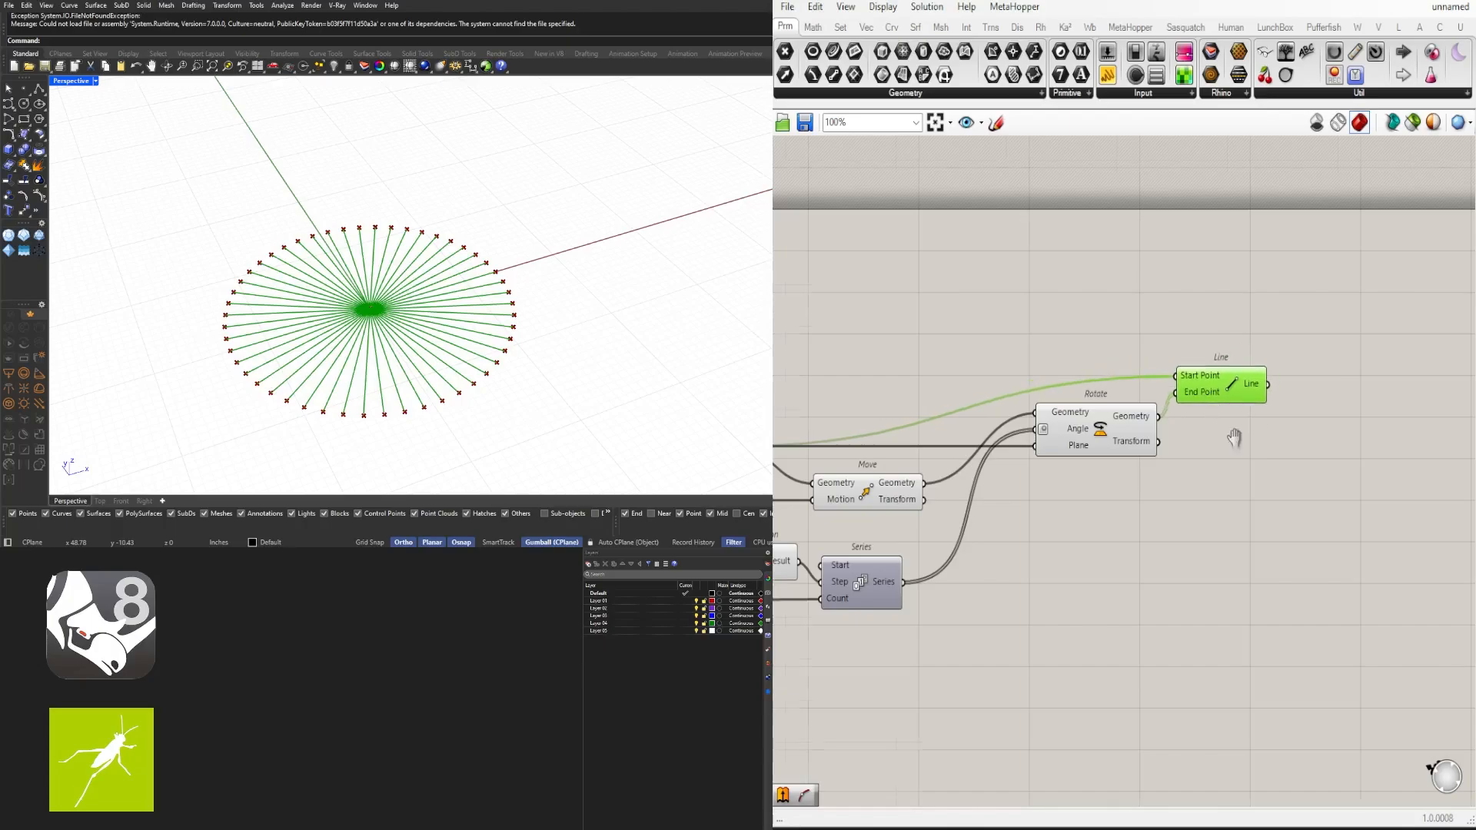
right_click_drag(1235, 444, 1145, 421)
left_click(1118, 584)
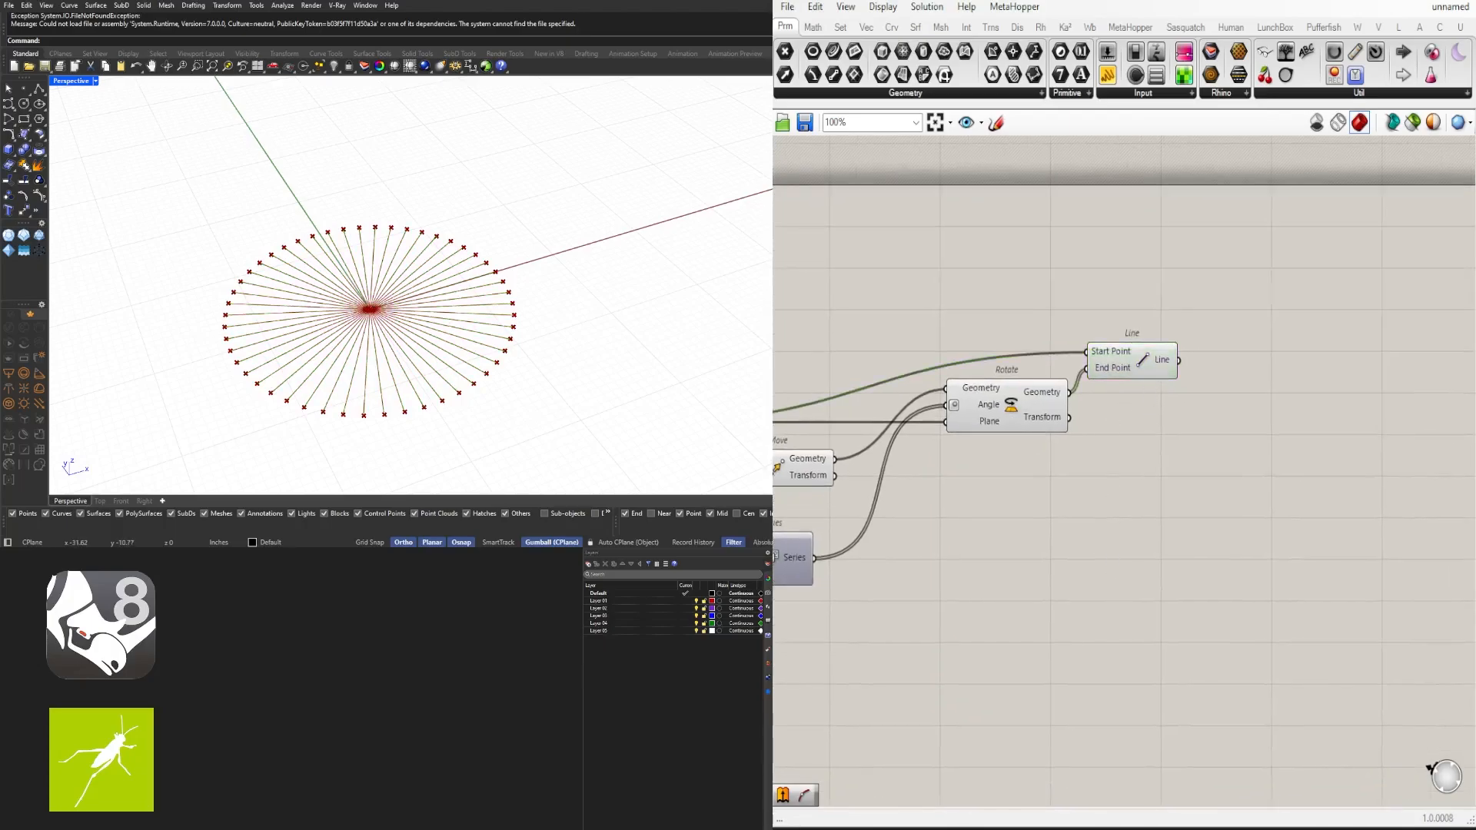
left_click(1153, 365)
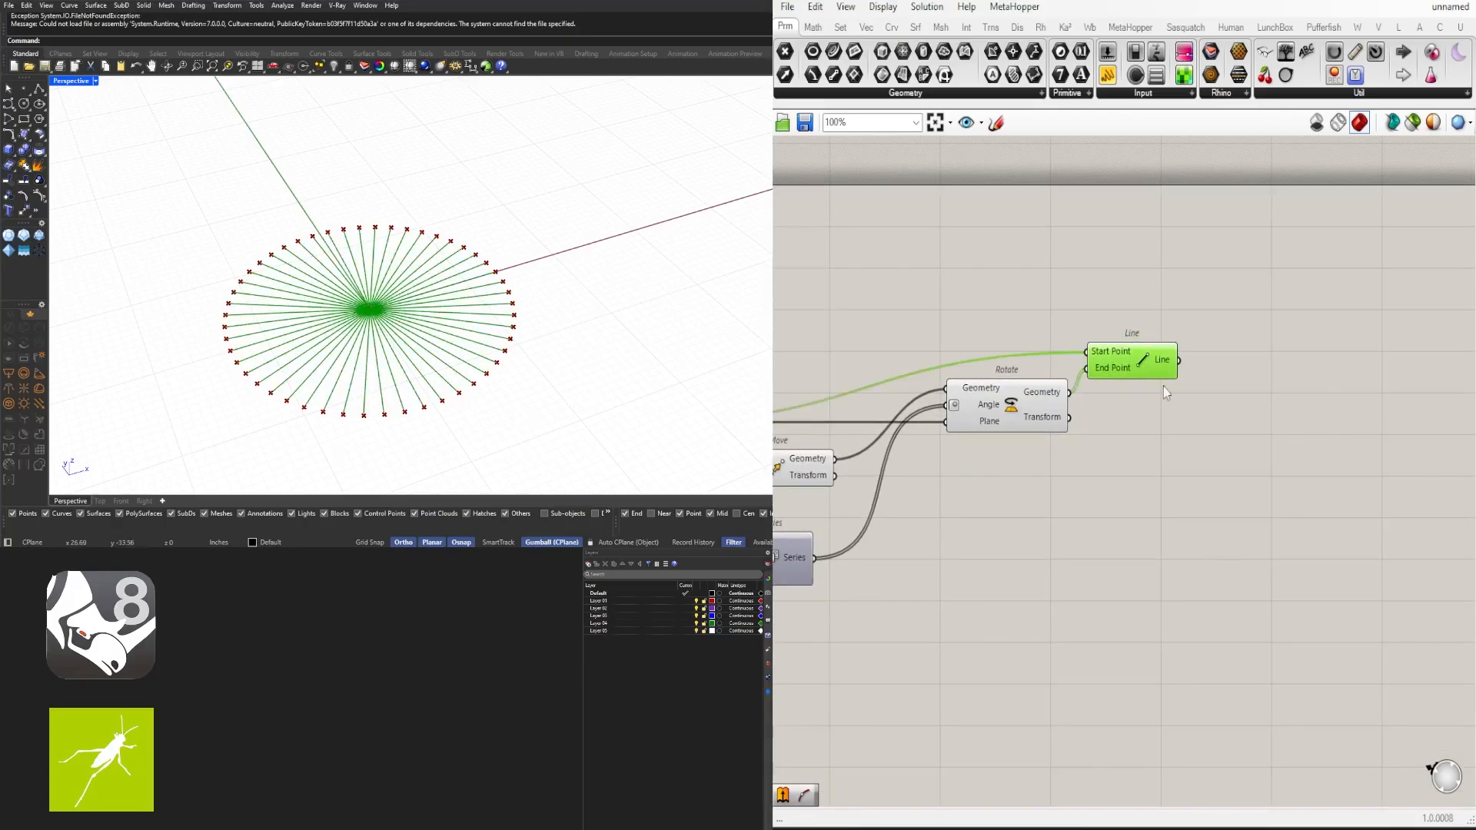
right_click_drag(1164, 417, 1099, 379)
- Add an Amplitude component to the right of the Line component
double_click(1239, 354)
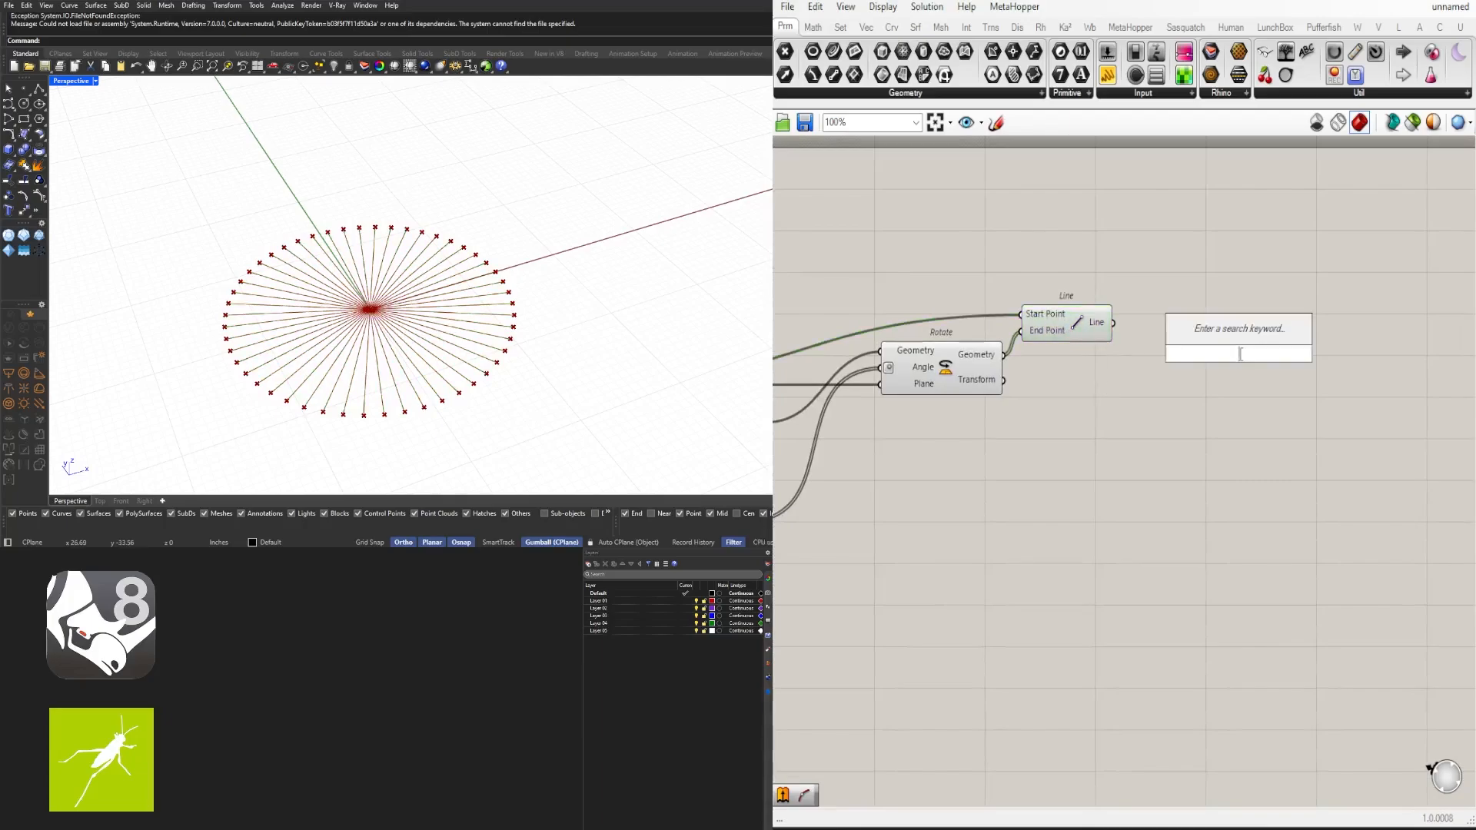
type("ampl")
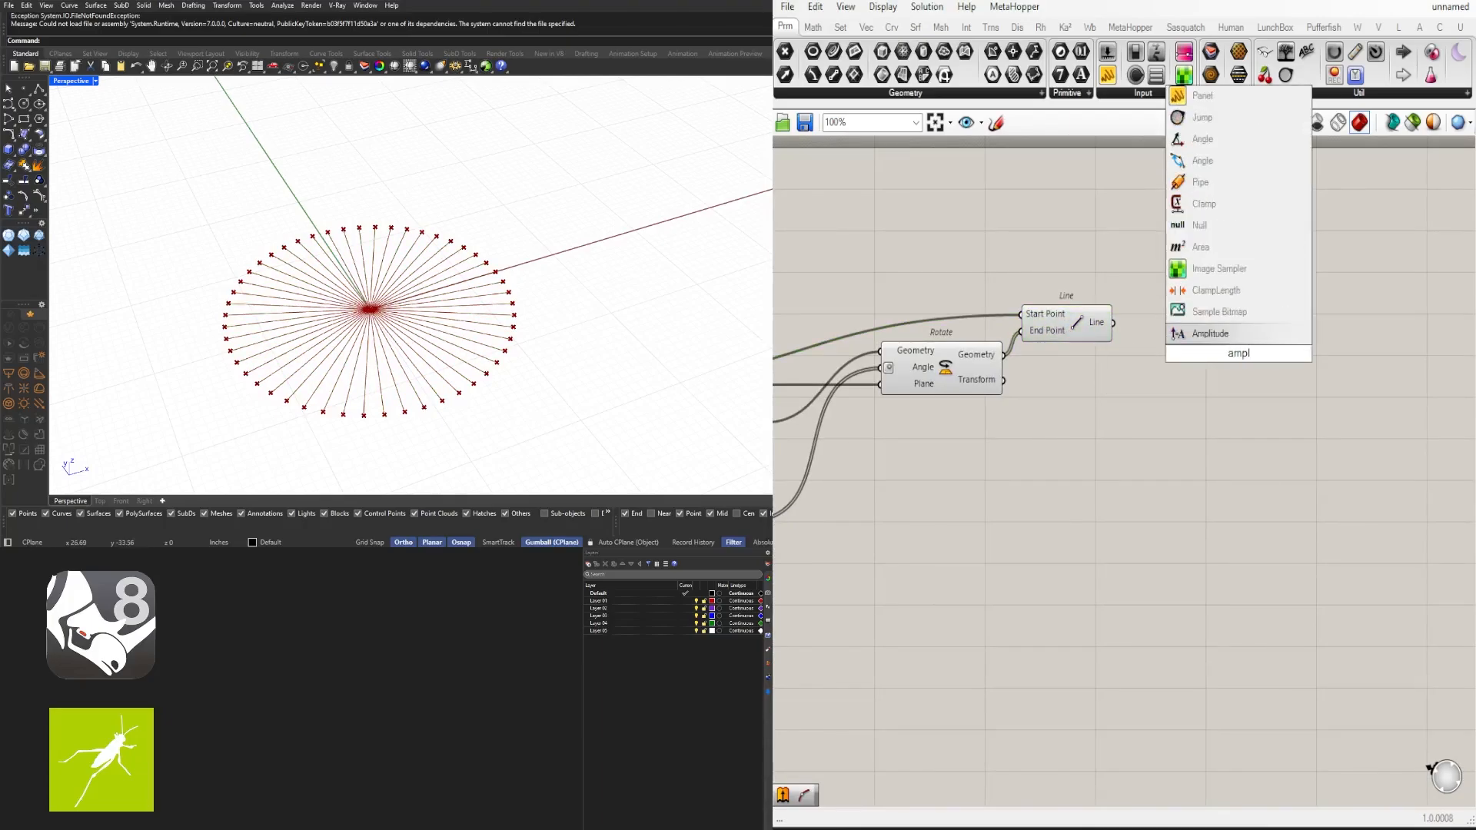
left_click(1220, 334)
left_click(1098, 329)
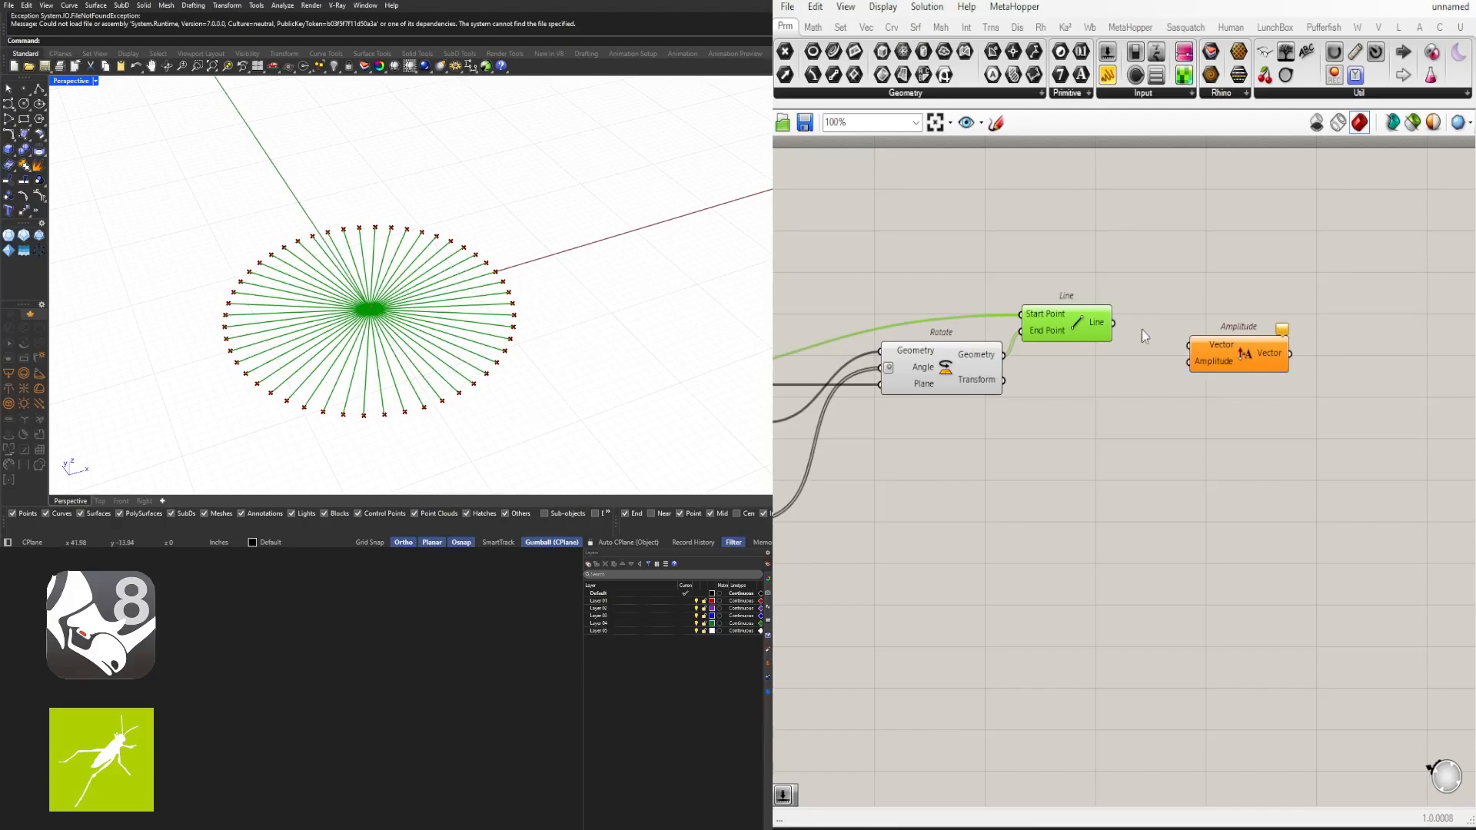
- Connect the Line output to the Amplitude component's Vector input
left_click_drag(1141, 326, 1224, 426)
left_click(950, 365)
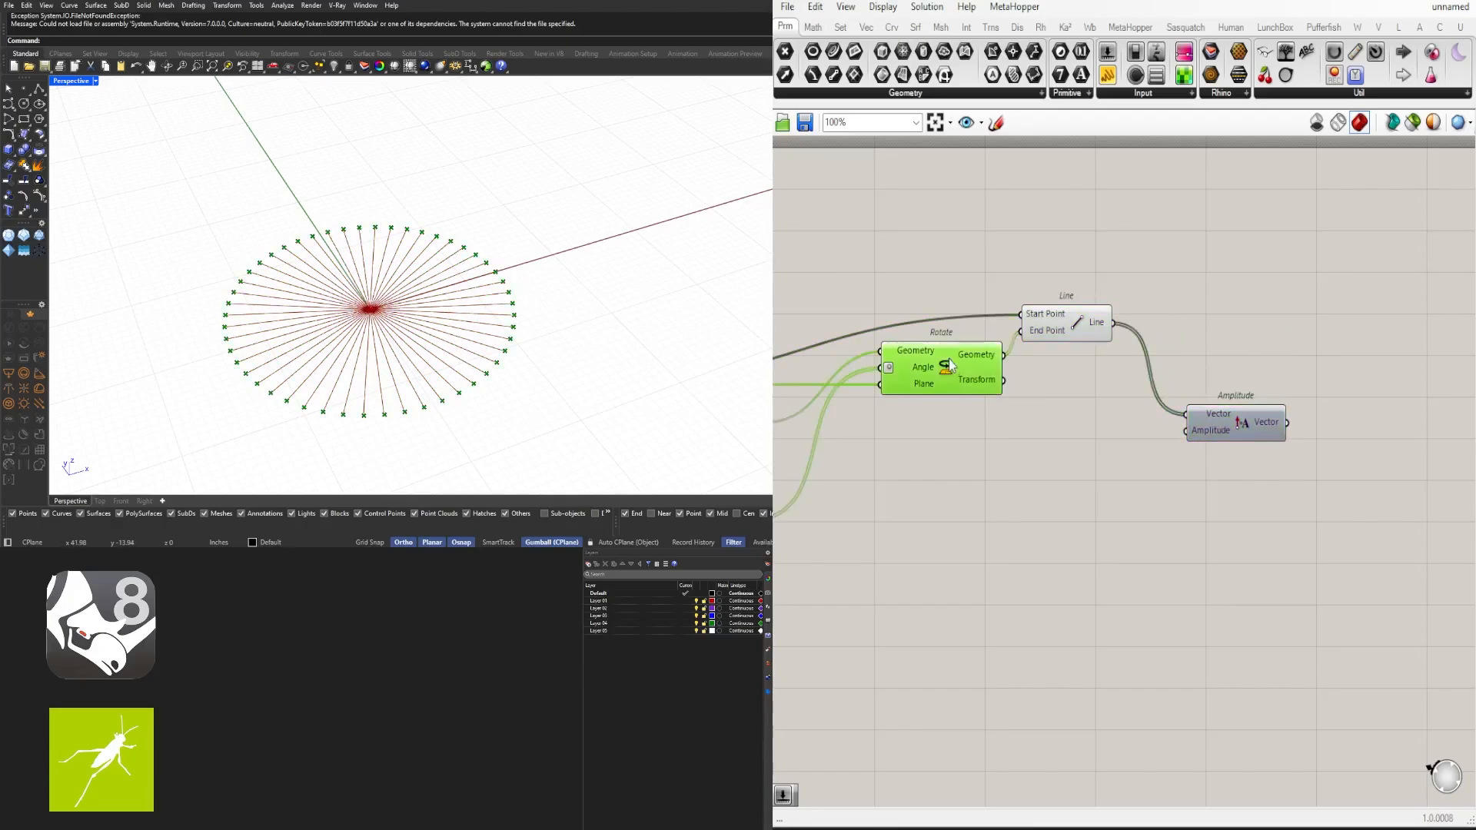
- Add a Move component and feed it the rotated geometry as Geometry and the Amplitude vector as Motion
right_click_drag(1304, 414, 1215, 399)
right_click_drag(869, 468, 1144, 403)
scroll(1144, 402, "down", 1)
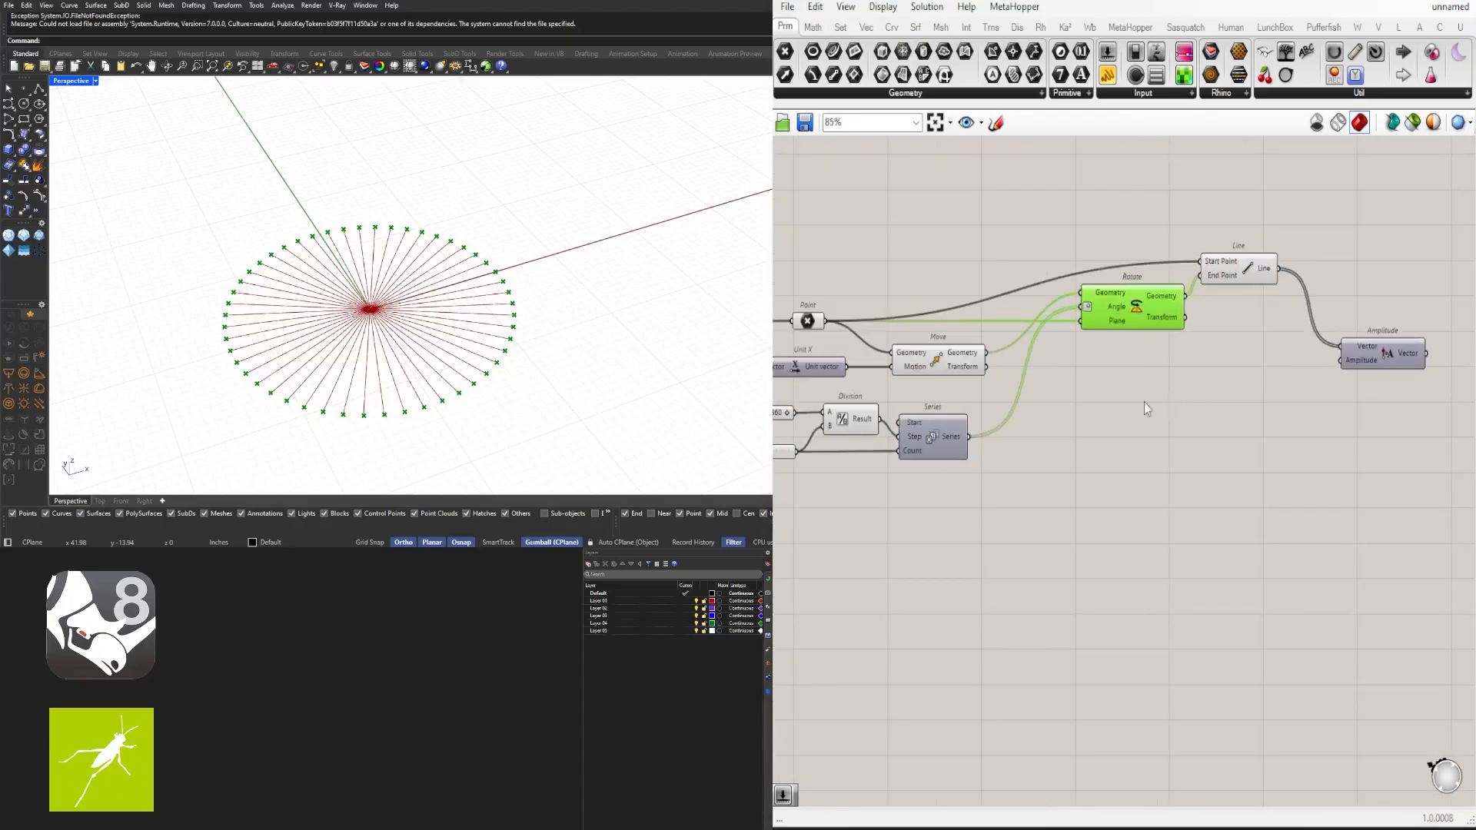
right_click_drag(942, 469, 1082, 418)
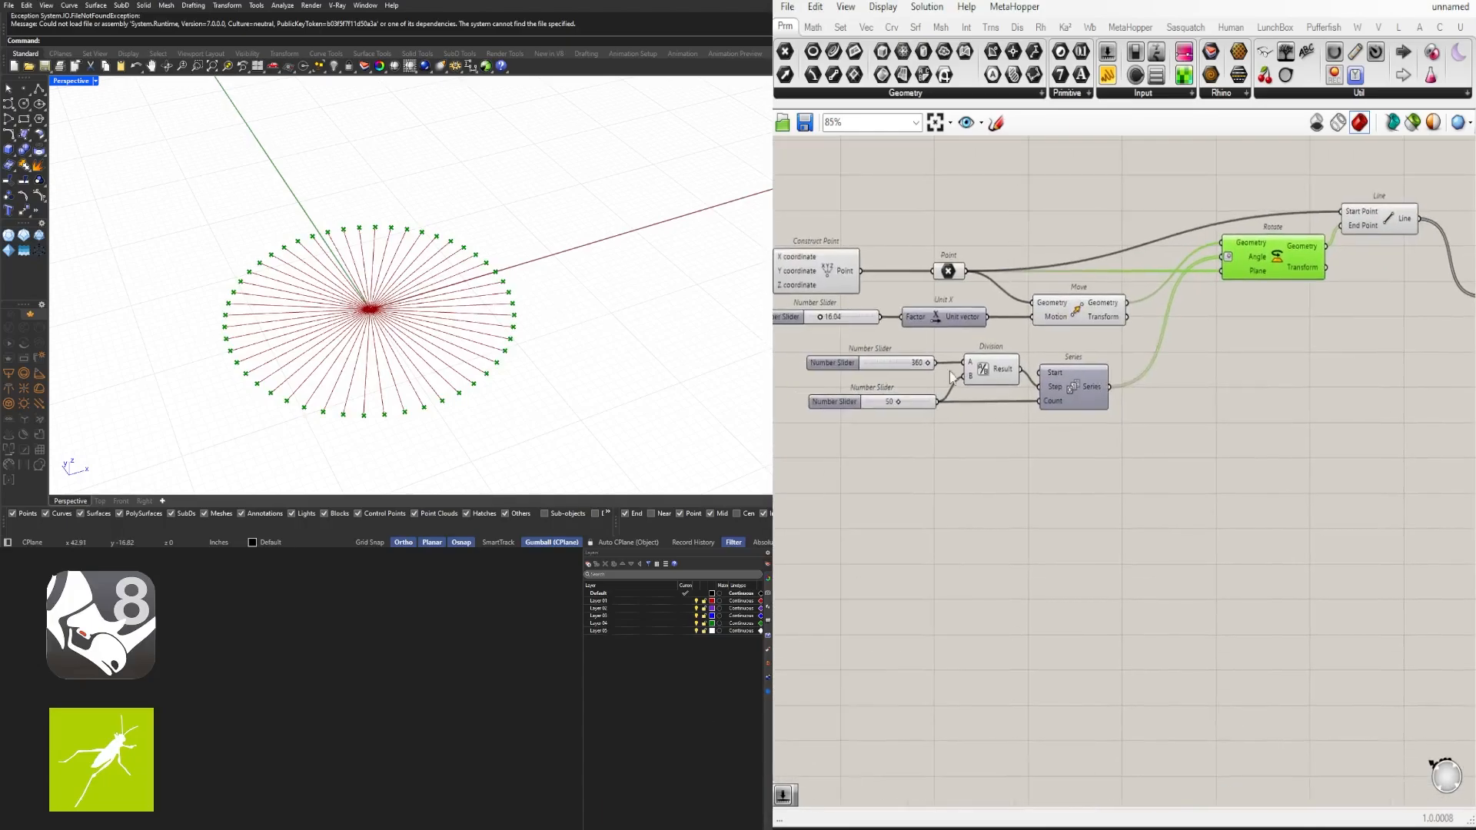
right_click_drag(1429, 329, 1042, 351)
double_click(1230, 269)
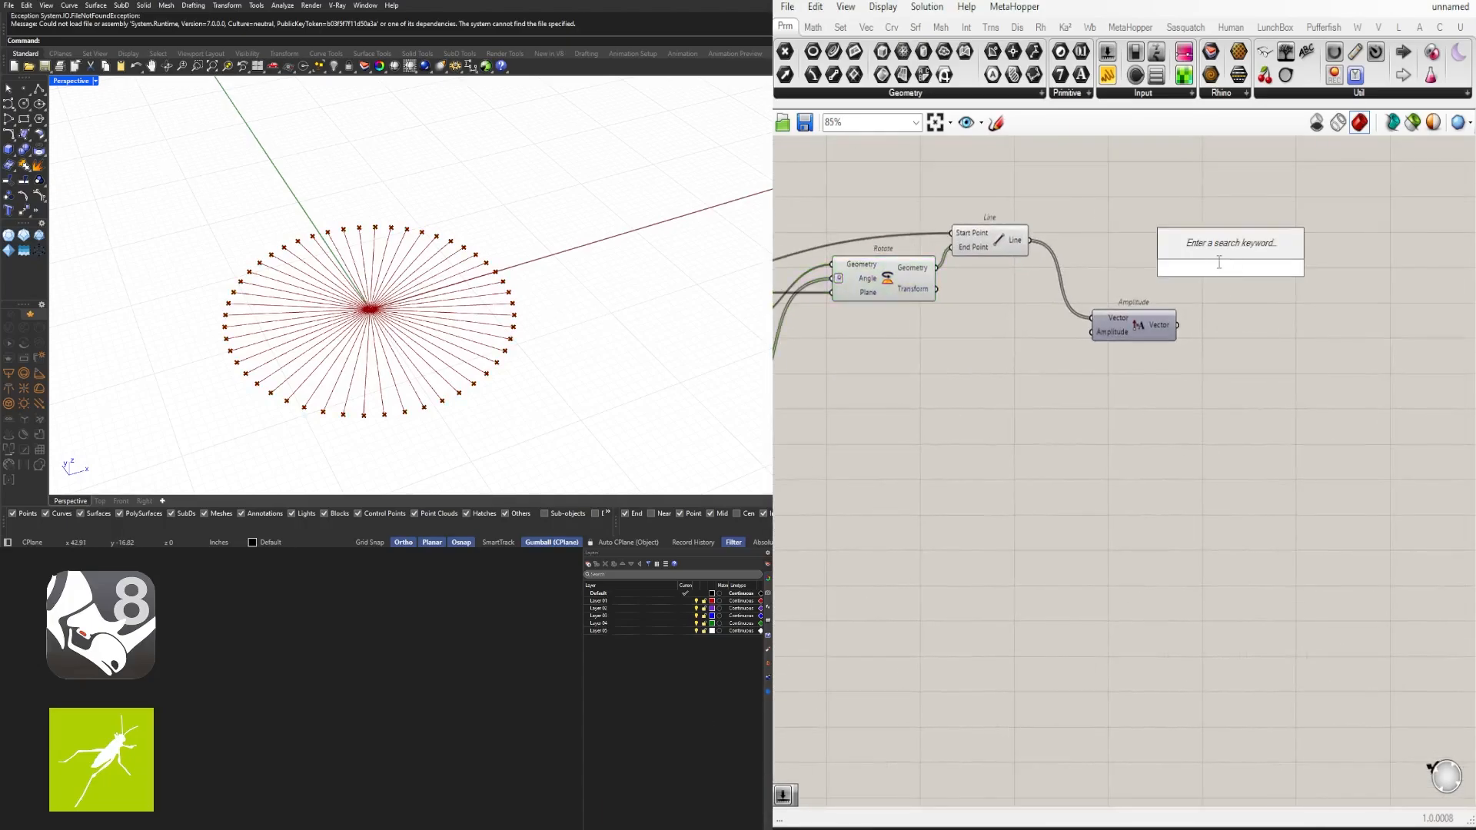
type("move")
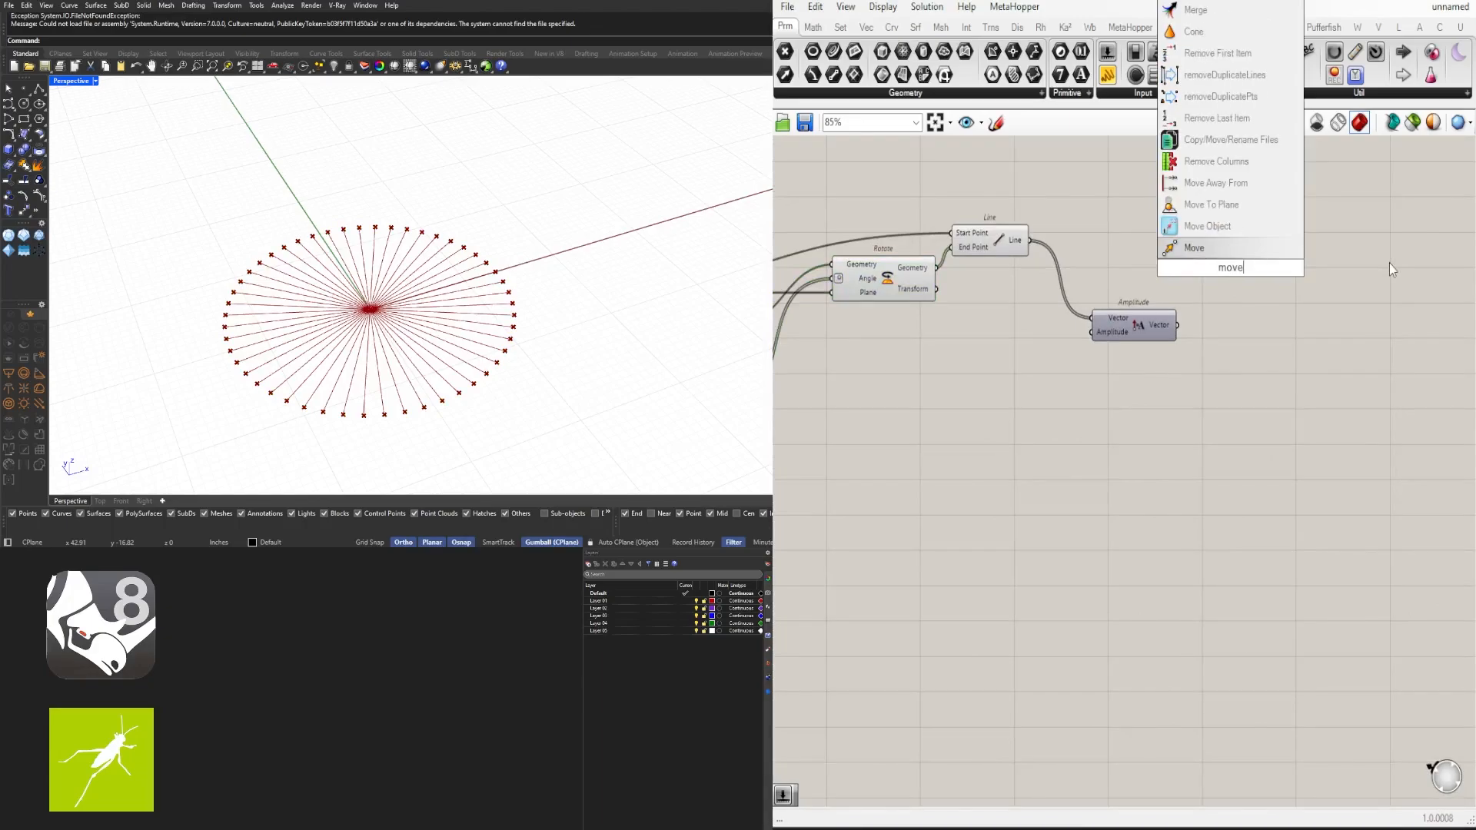
left_click(1192, 248)
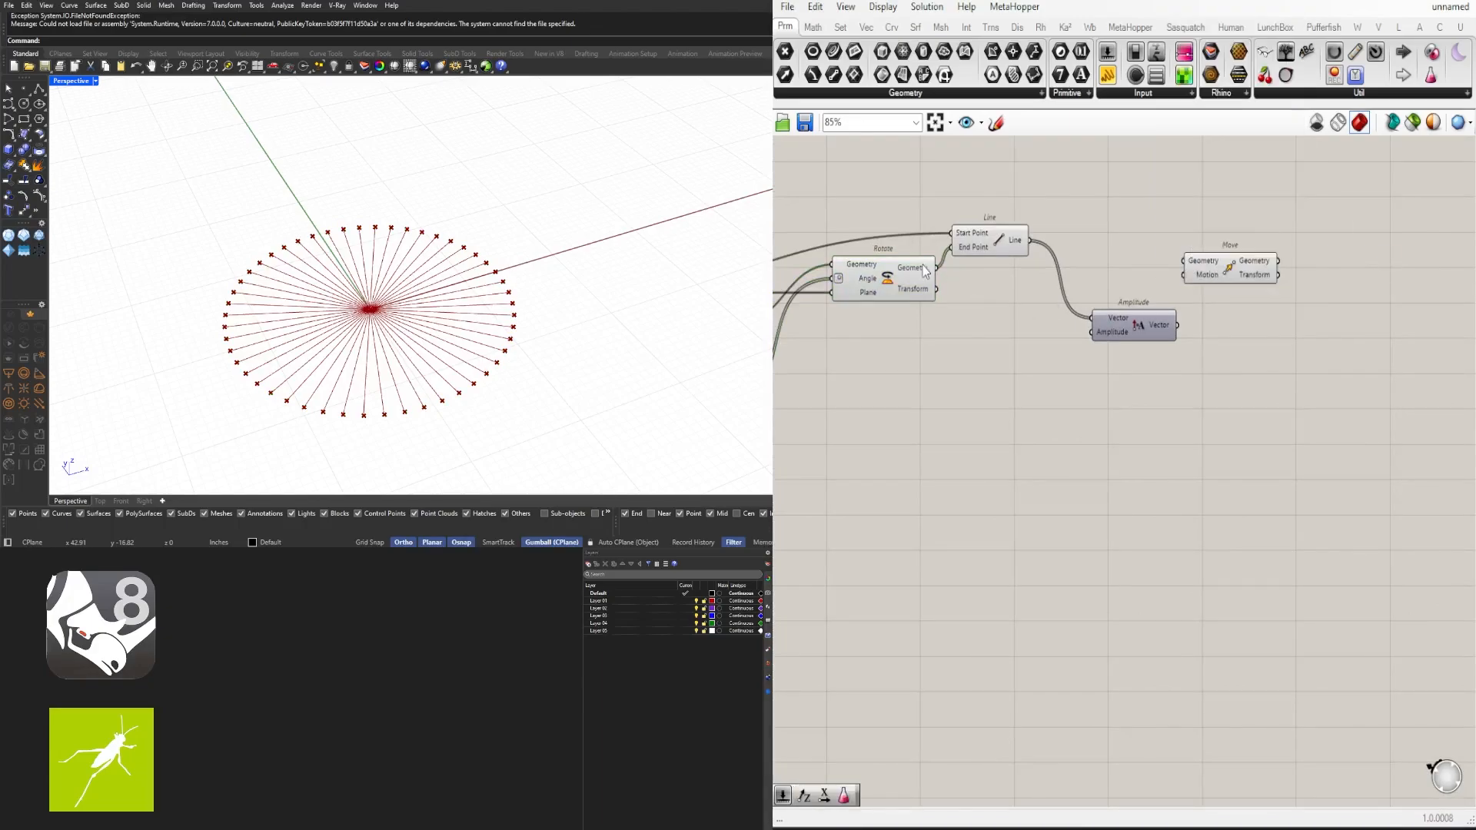
left_click_drag(935, 268, 1263, 297)
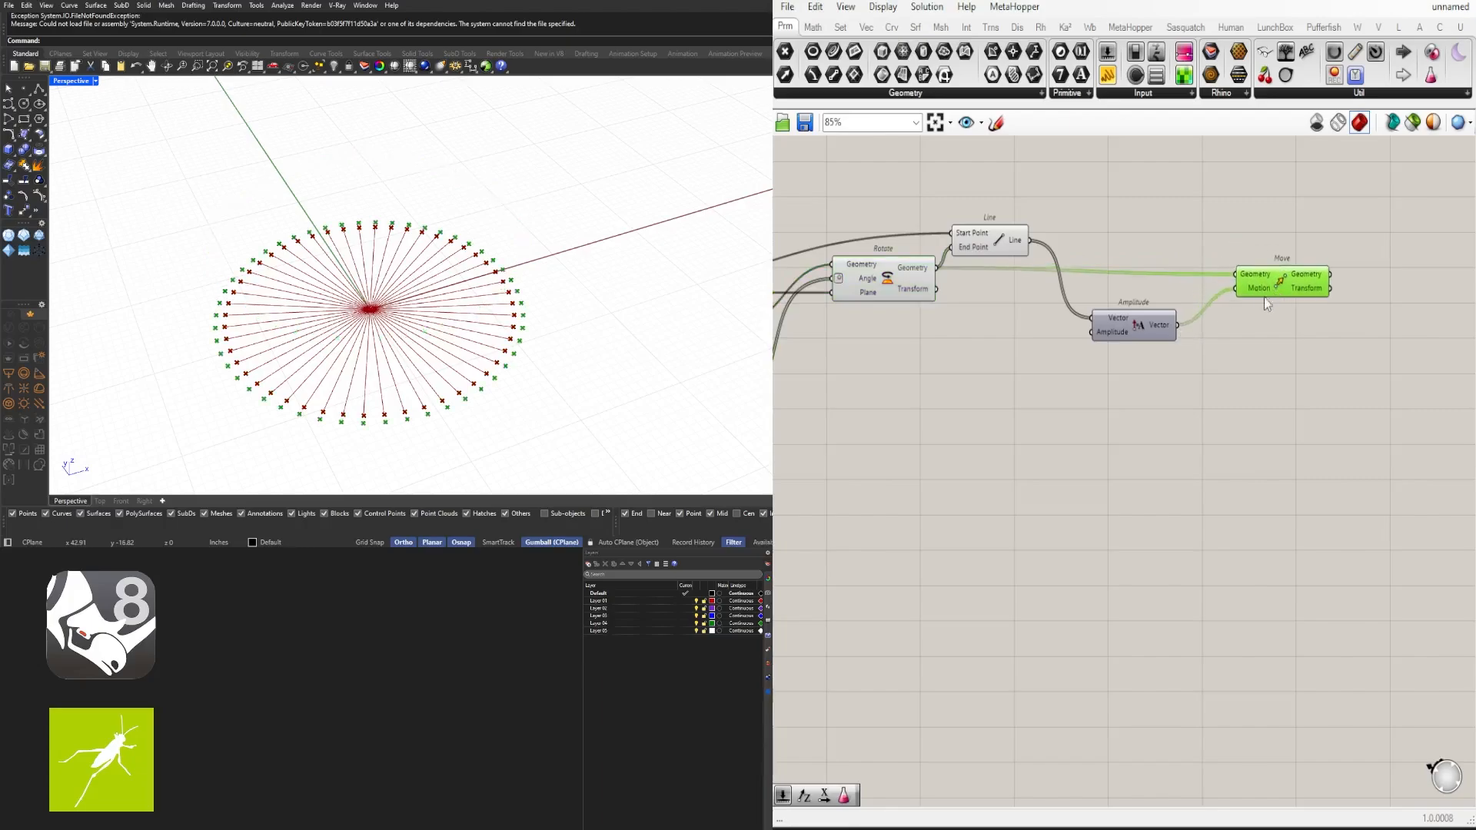
double_click(967, 358)
type("15")
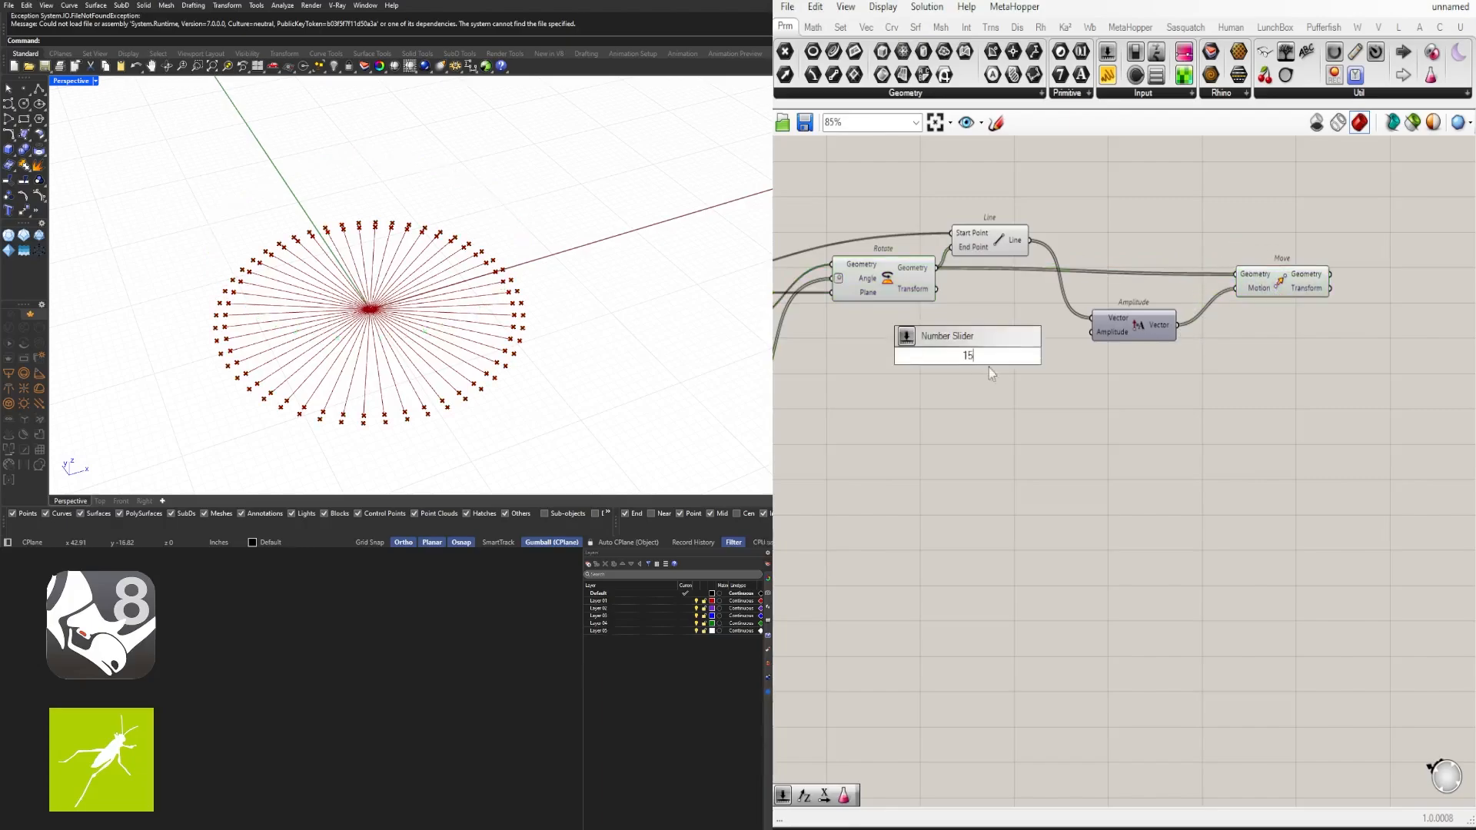
key("Return")
scroll(1038, 360, "up", 1)
left_click_drag(1034, 356, 974, 327)
scroll(984, 336, "up", 3)
scroll(1196, 363, "down", 5)
scroll(1065, 351, "up", 1)
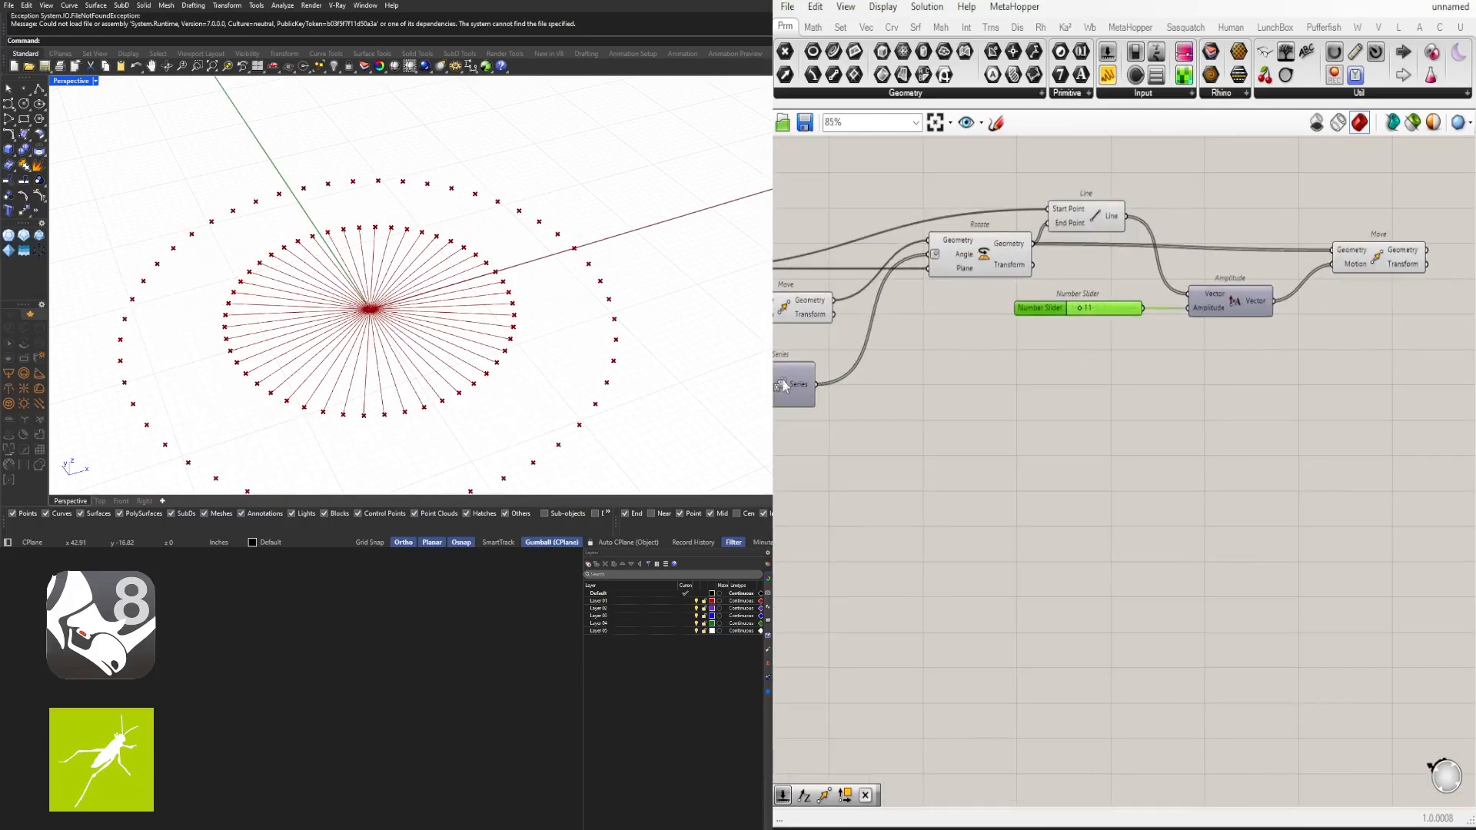
right_click_drag(1074, 350, 1165, 372)
key("Delete")
- Duplicate the Series component and place the copy below Amplitude, keeping its Count linked to the 50 slider
scroll(1161, 372, "down", 3)
scroll(953, 408, "up", 4)
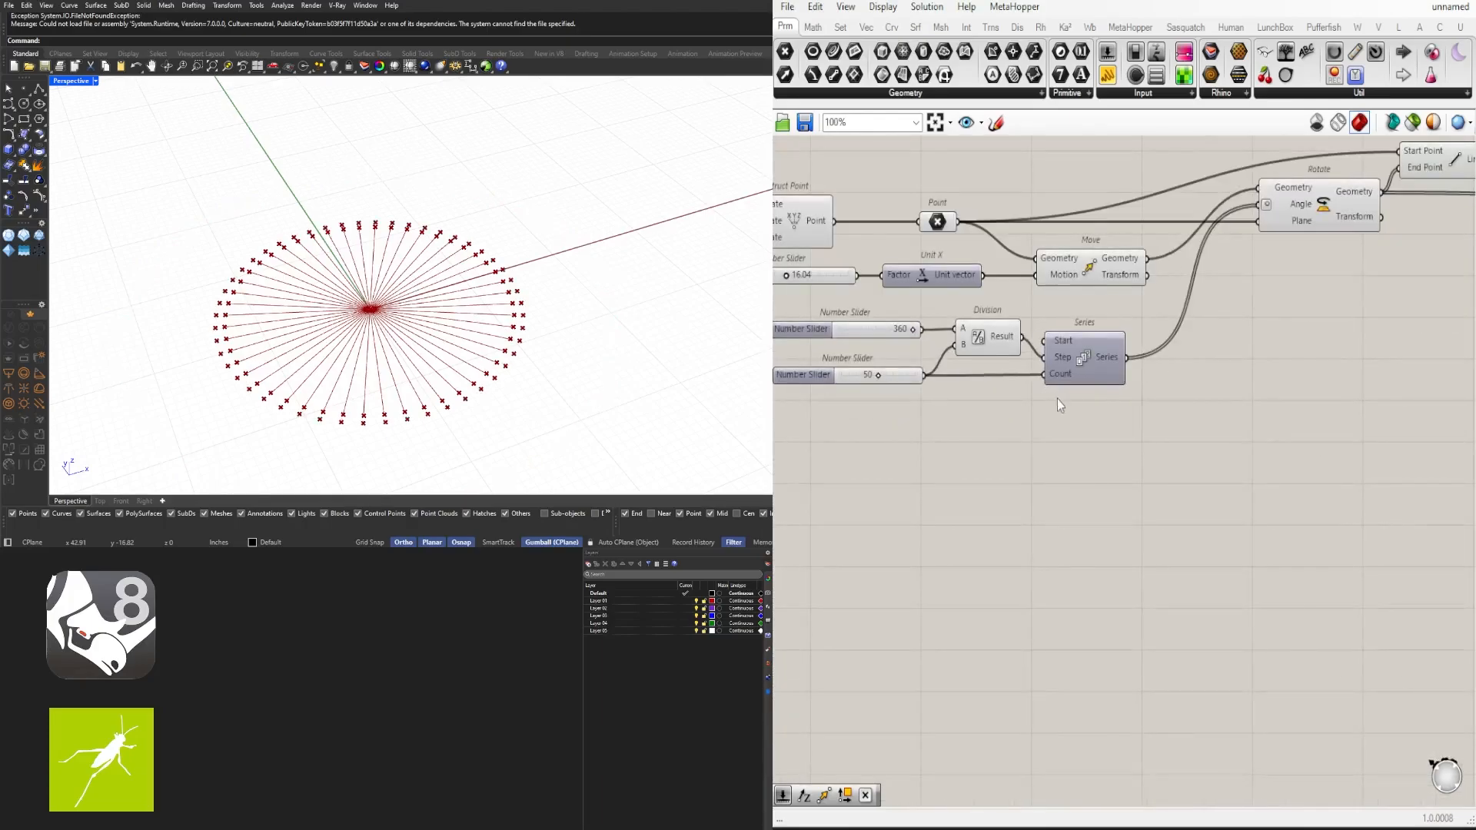
right_click_drag(1058, 399, 1115, 349)
scroll(1064, 358, "down", 1)
left_click_drag(1096, 362, 1023, 277)
left_click_drag(1153, 386, 1087, 379, "alt")
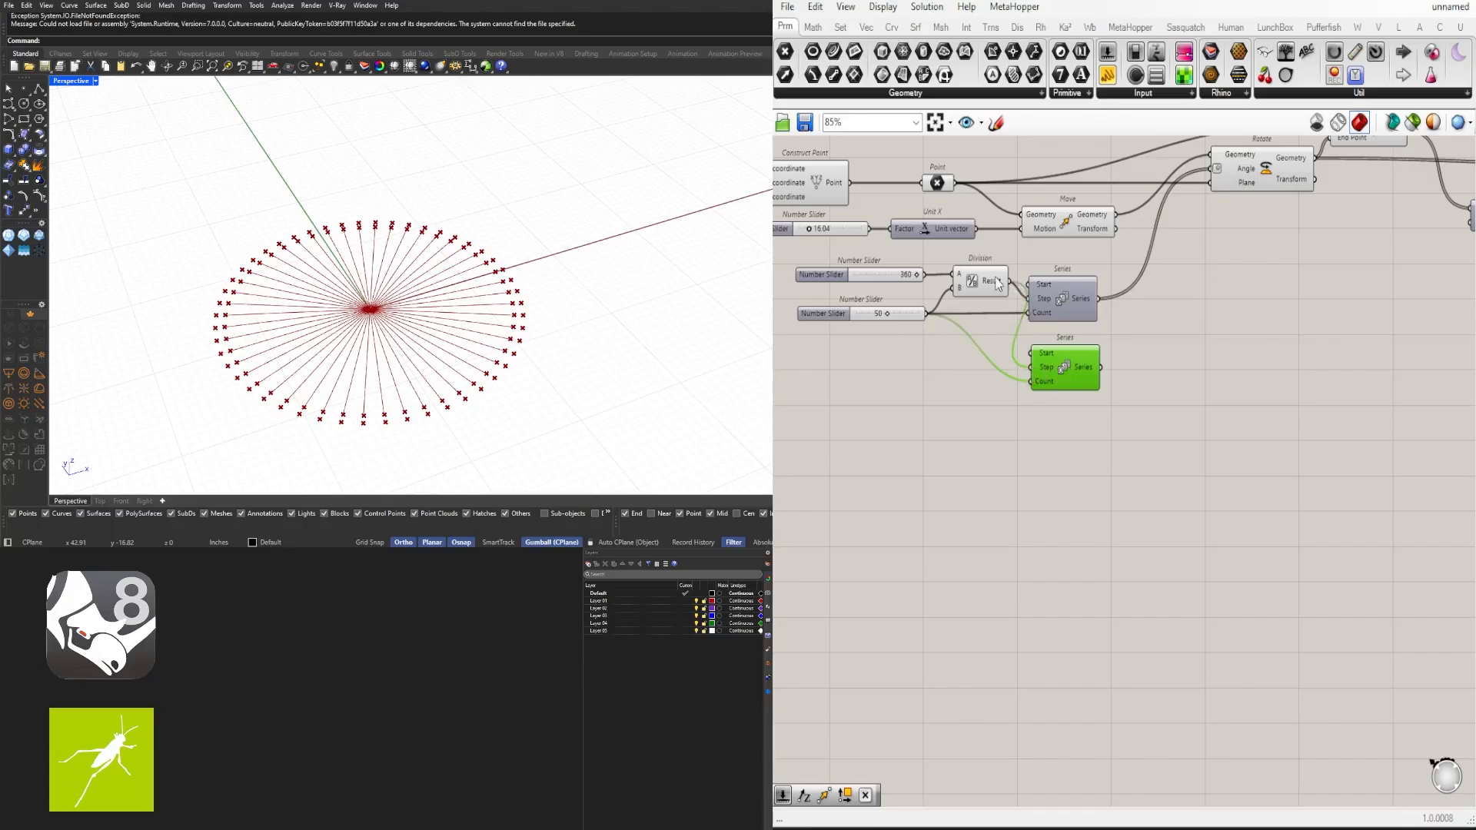
left_click_drag(1074, 378, 1406, 326)
left_click(880, 315)
left_click(1447, 331)
right_click_drag(1447, 331, 1160, 400)
left_click_drag(1124, 399, 1094, 399)
left_click(971, 386)
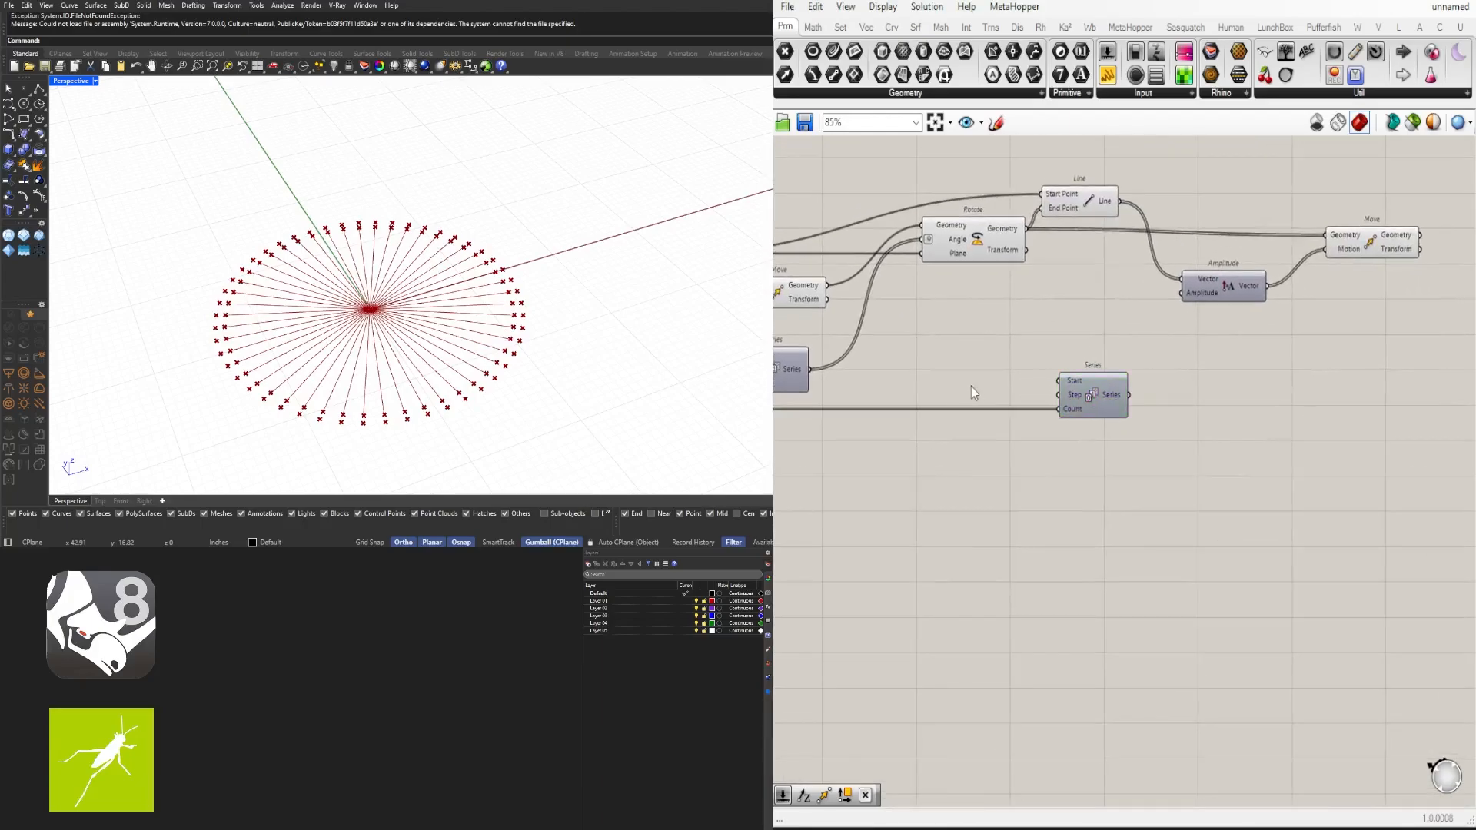
- Add a Number Slider set to 1.5 and connect it to the copied Series component's Step input
double_click(971, 386)
type("1.5")
key("Return")
scroll(985, 373, "up", 2)
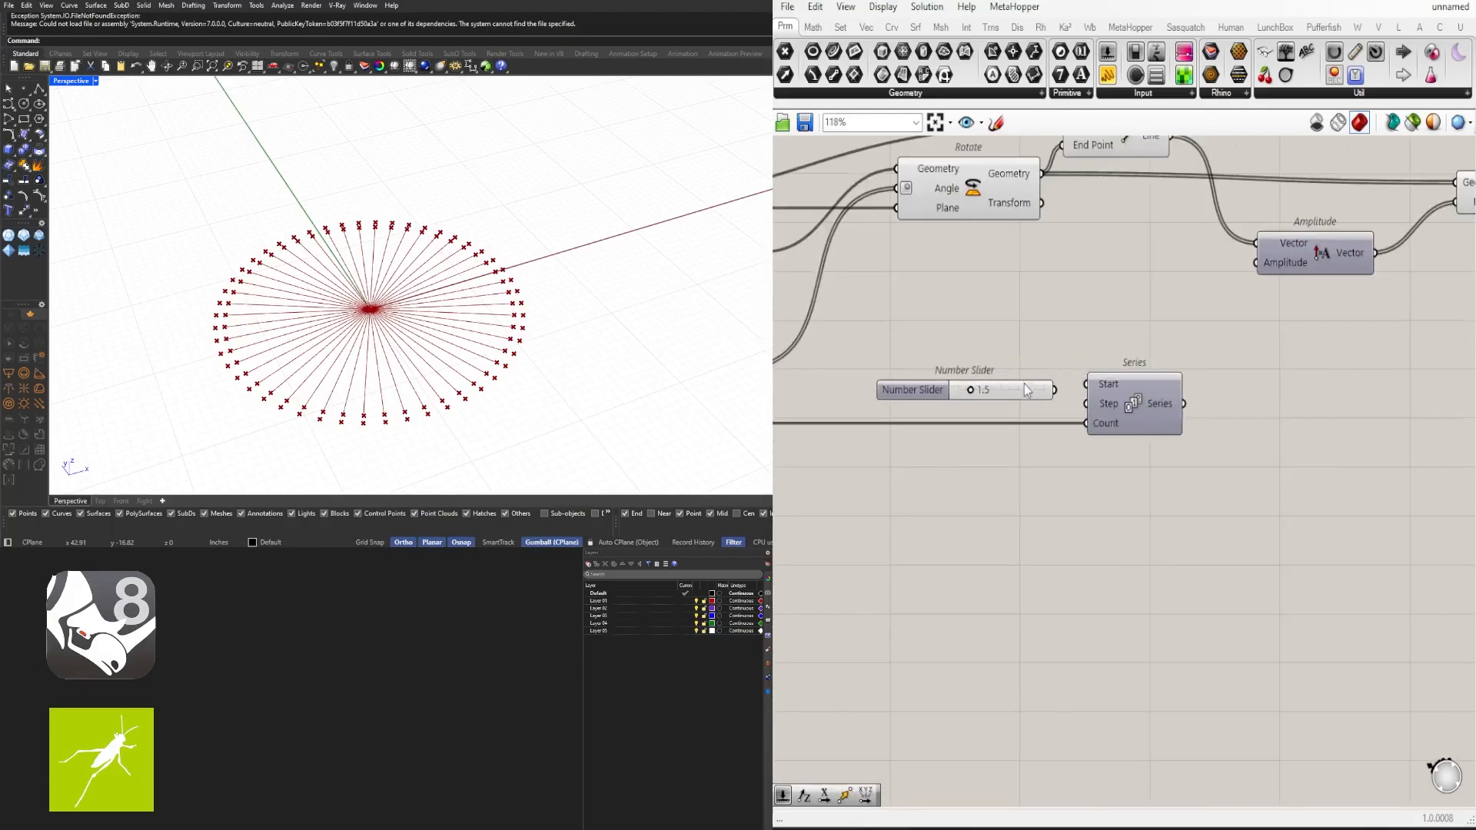
left_click_drag(1059, 391, 1081, 404)
right_click_drag(1145, 412, 1112, 396)
mouse_move(1103, 393)
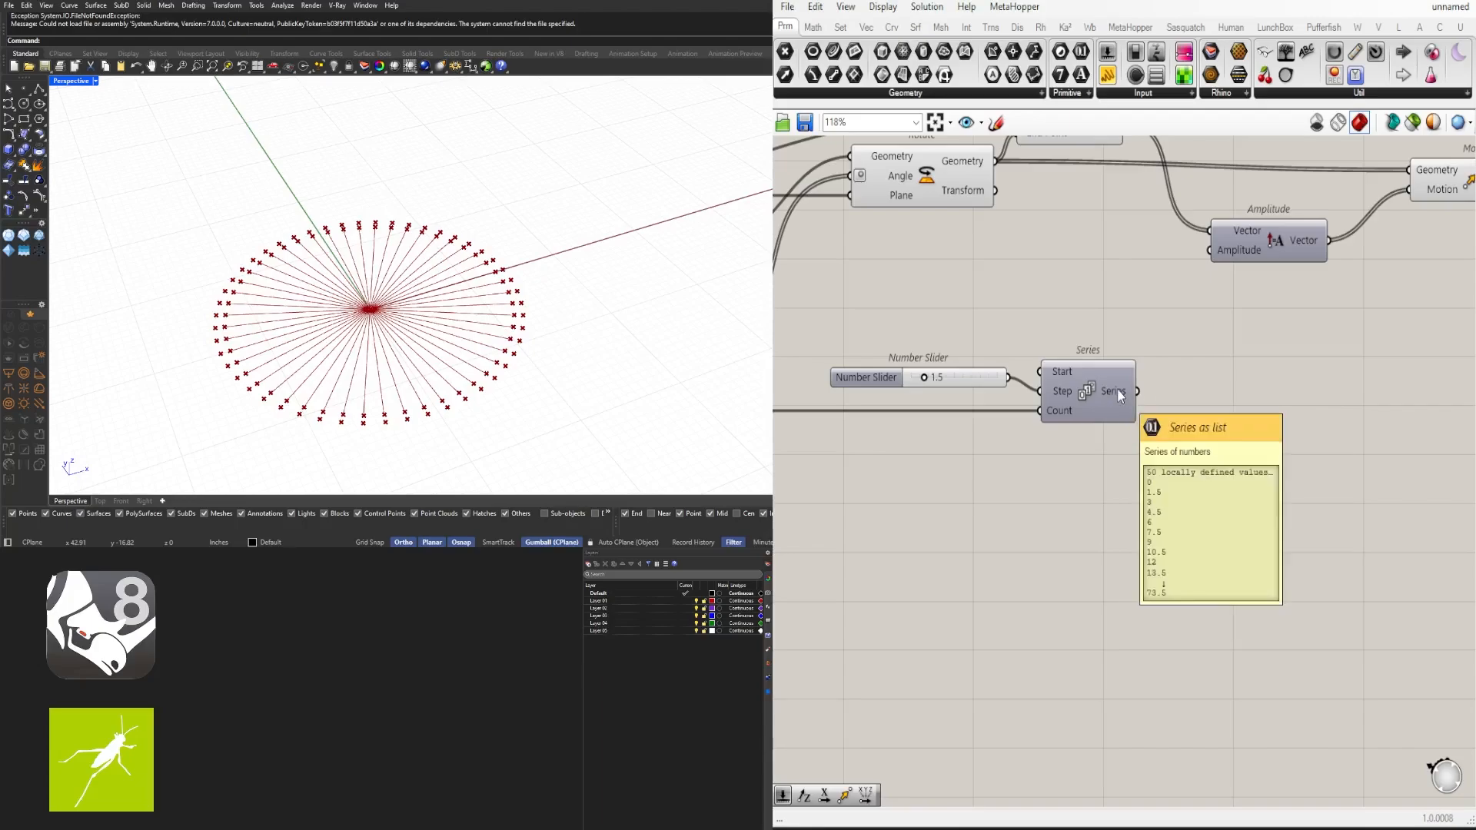
- Connect the copied Series output to the Amplitude component's Amplitude input
scroll(1118, 389, "down", 3)
left_click(1278, 276)
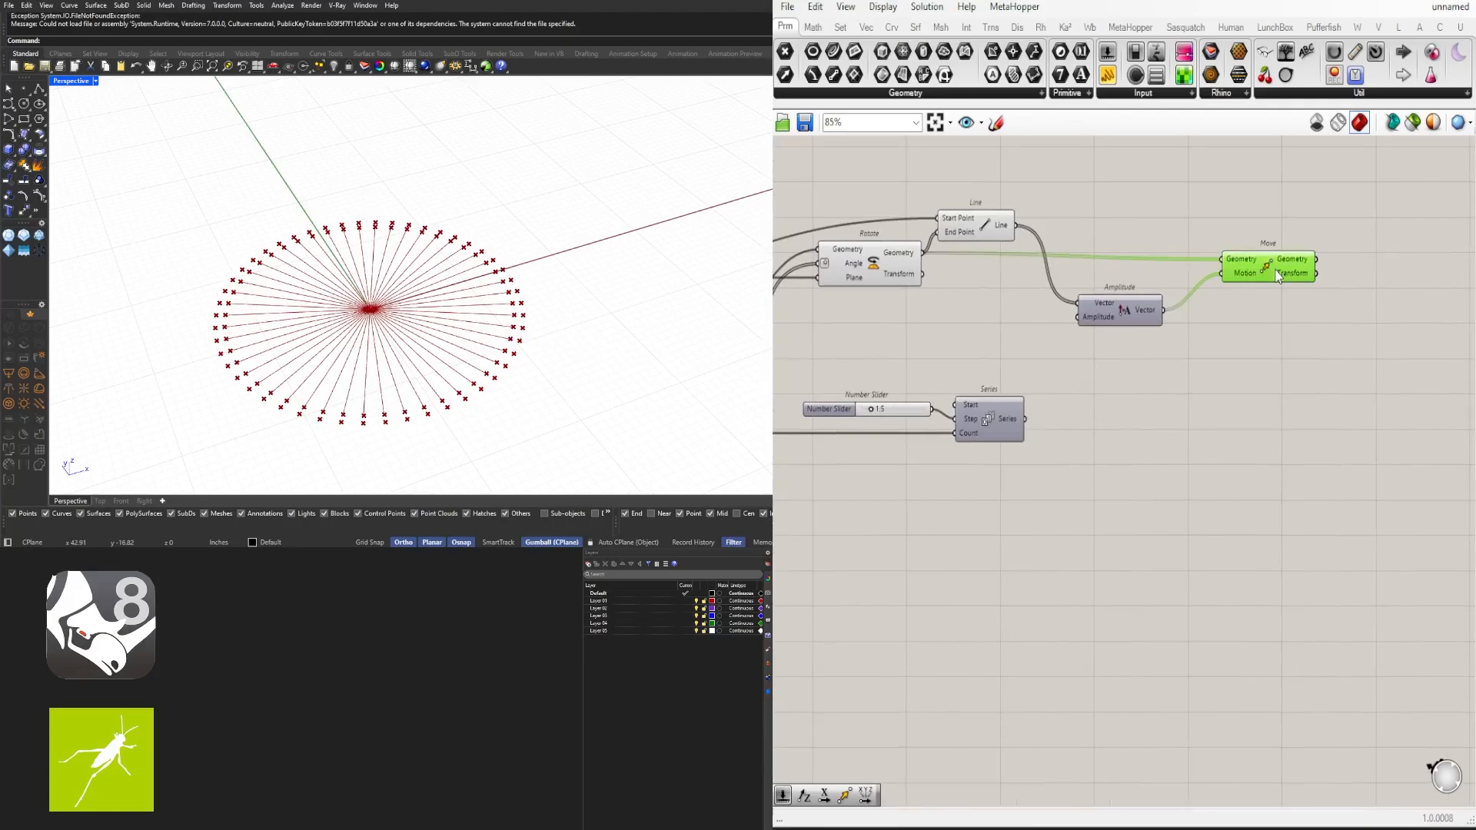
scroll(980, 417, "up", 1)
left_click_drag(1030, 420, 1093, 300)
left_click(1204, 352)
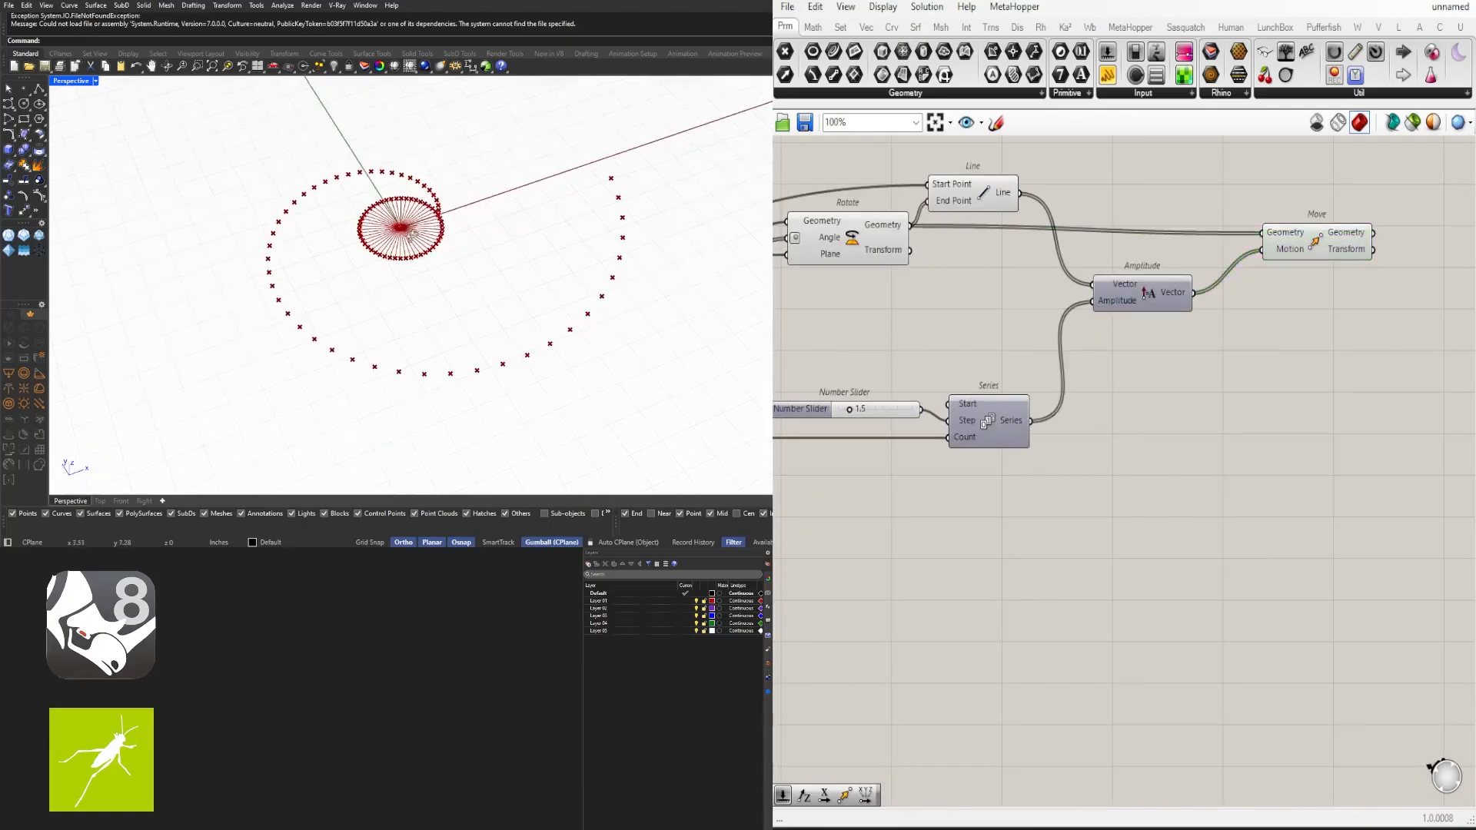
- Turn off the preview of the Line and Rotate components
right_click_drag(1126, 433, 1257, 478)
scroll(1118, 398, "down", 4)
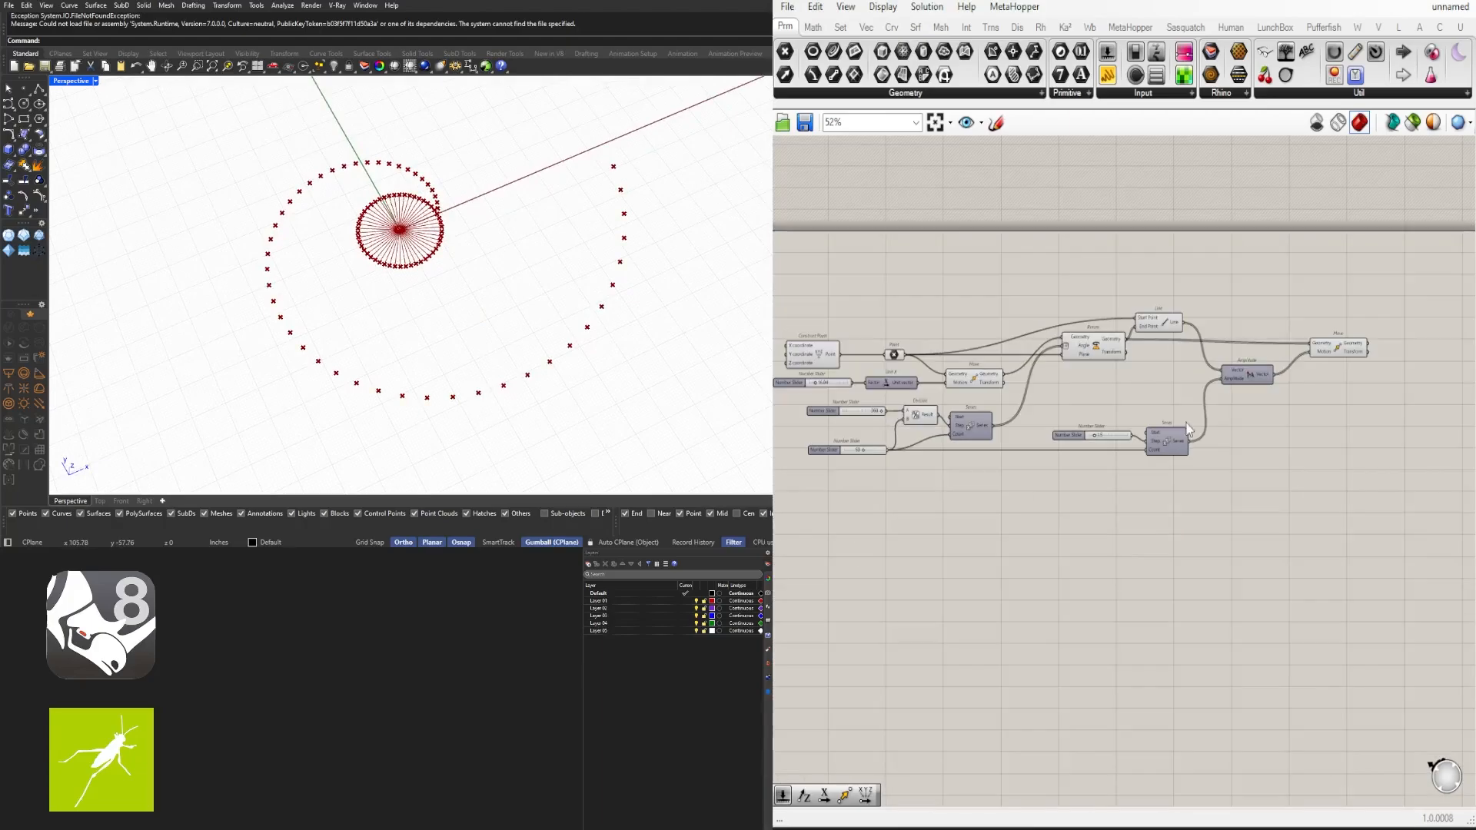
left_click_drag(1268, 532, 909, 279)
left_click(1080, 250)
scroll(1061, 350, "up", 4)
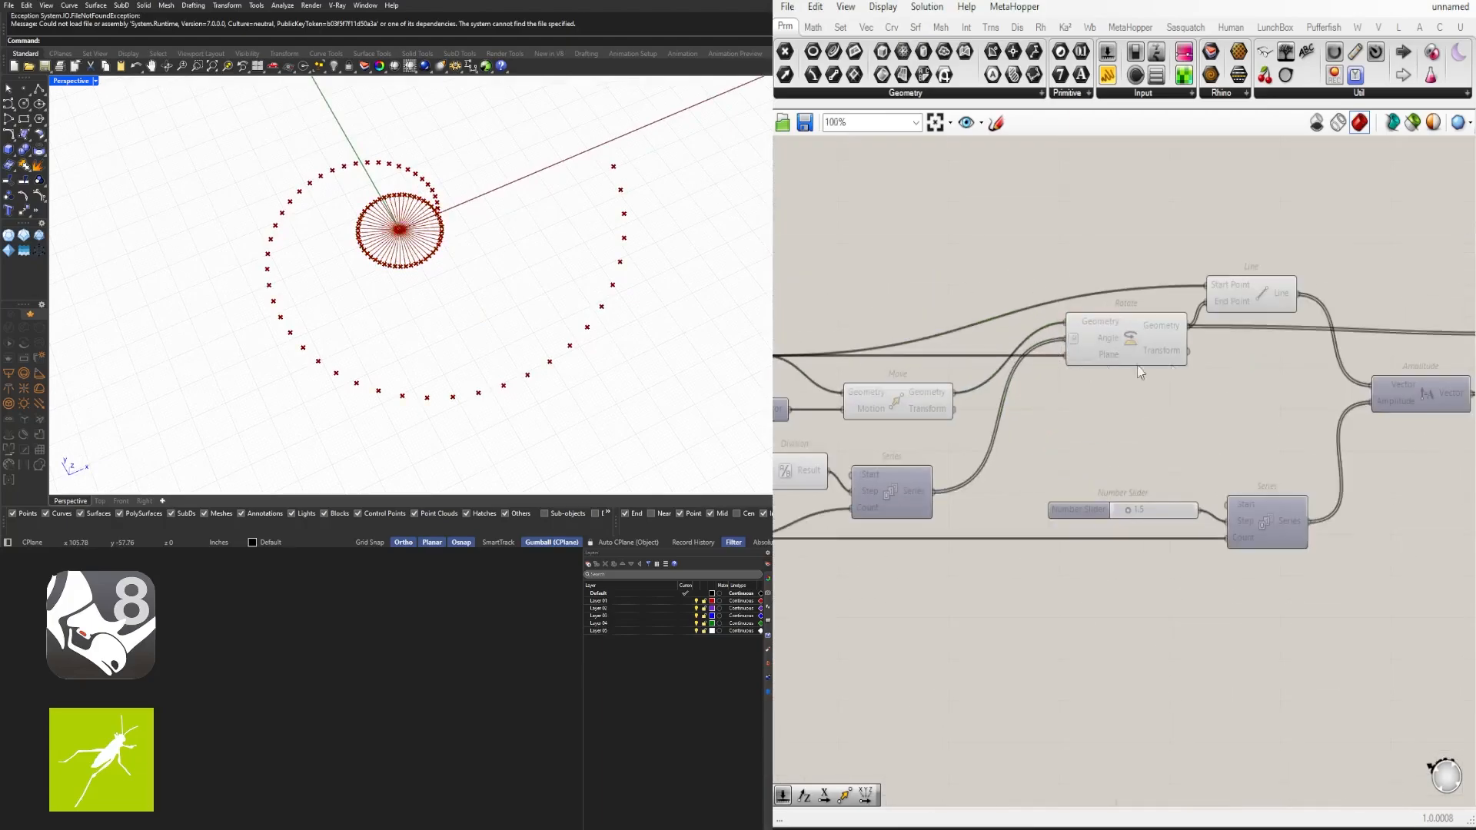
left_click(1261, 312)
scroll(1335, 285, "up", 4)
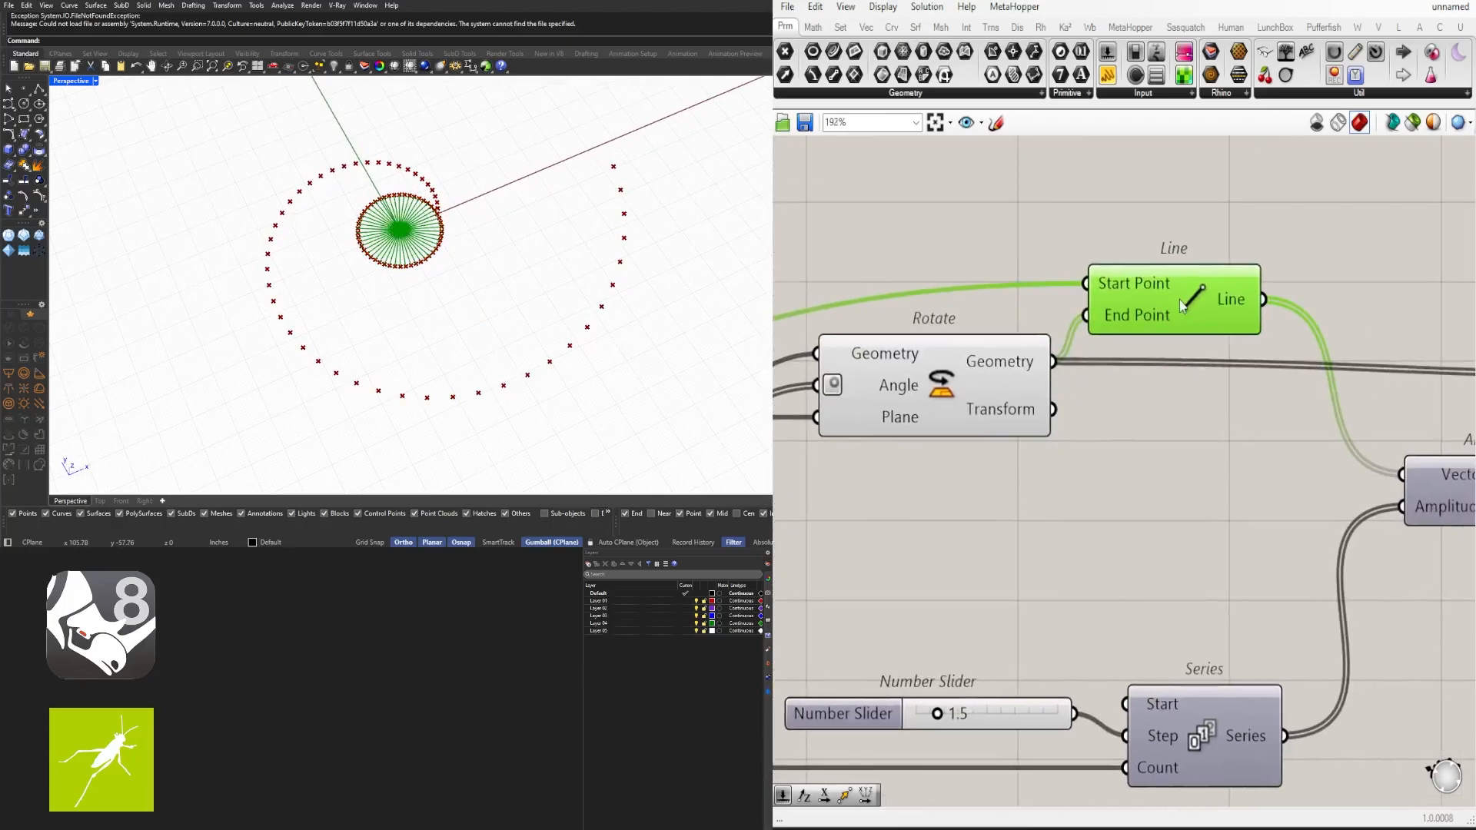
middle_click(1169, 296)
left_click(1218, 251)
right_click_drag(1011, 386, 1147, 333)
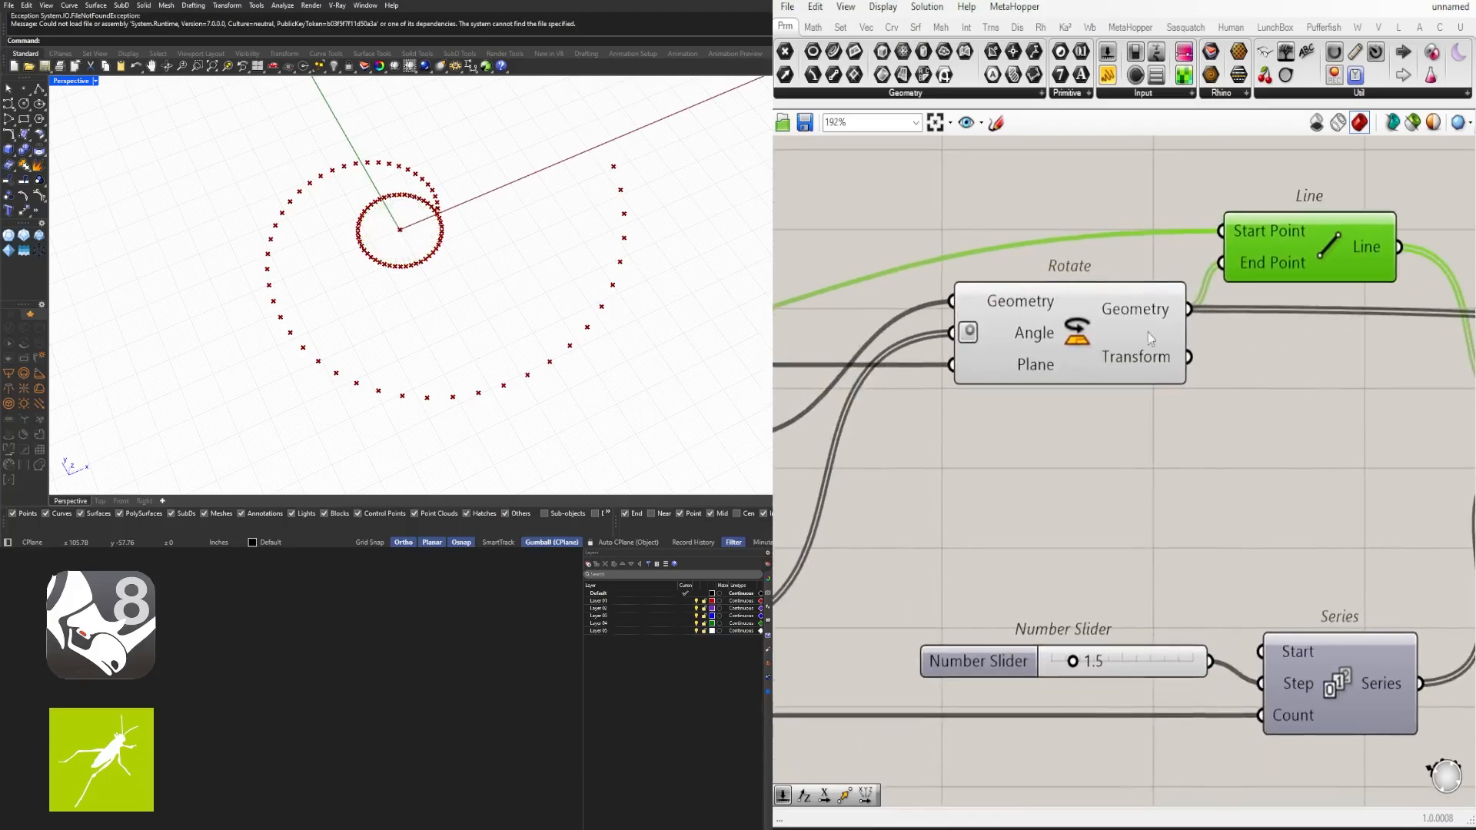
left_click(1074, 327)
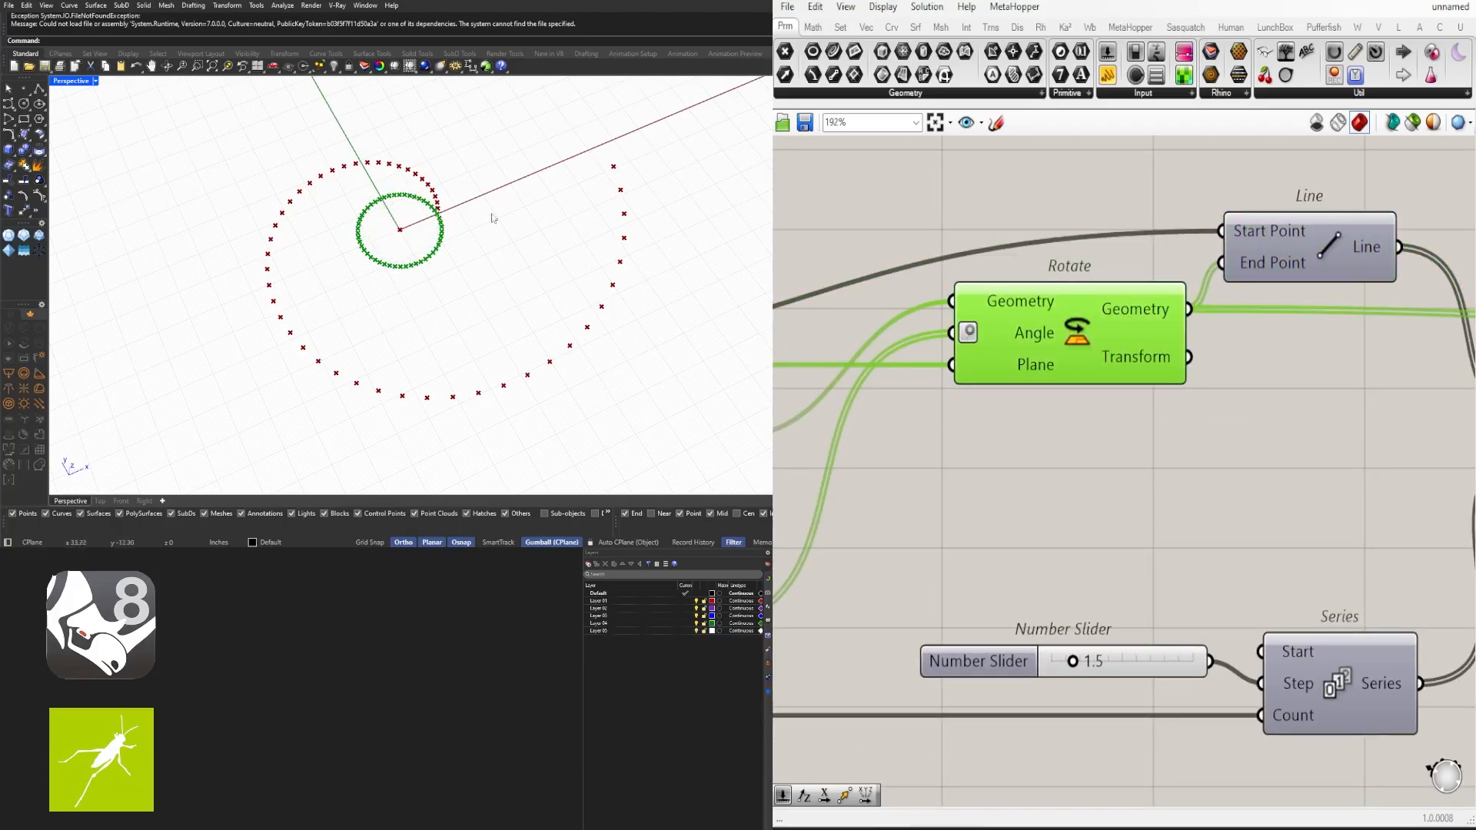
middle_click(1046, 313)
left_click(1090, 272)
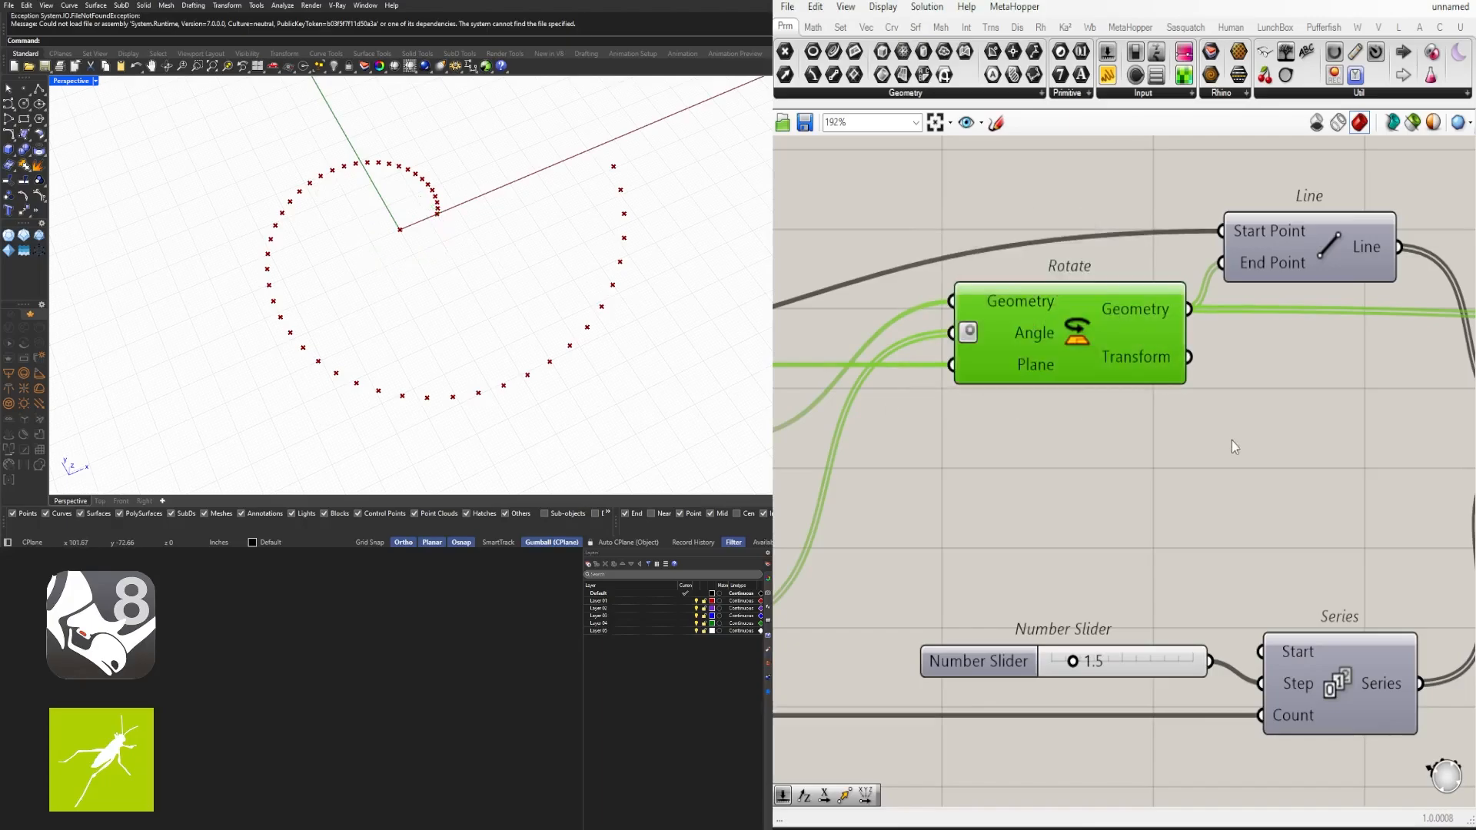
- Set the Series step slider to 1.2
left_click(1231, 441)
scroll(1227, 479, "down", 5)
right_click_drag(1164, 573, 1153, 508)
scroll(1152, 508, "up", 10)
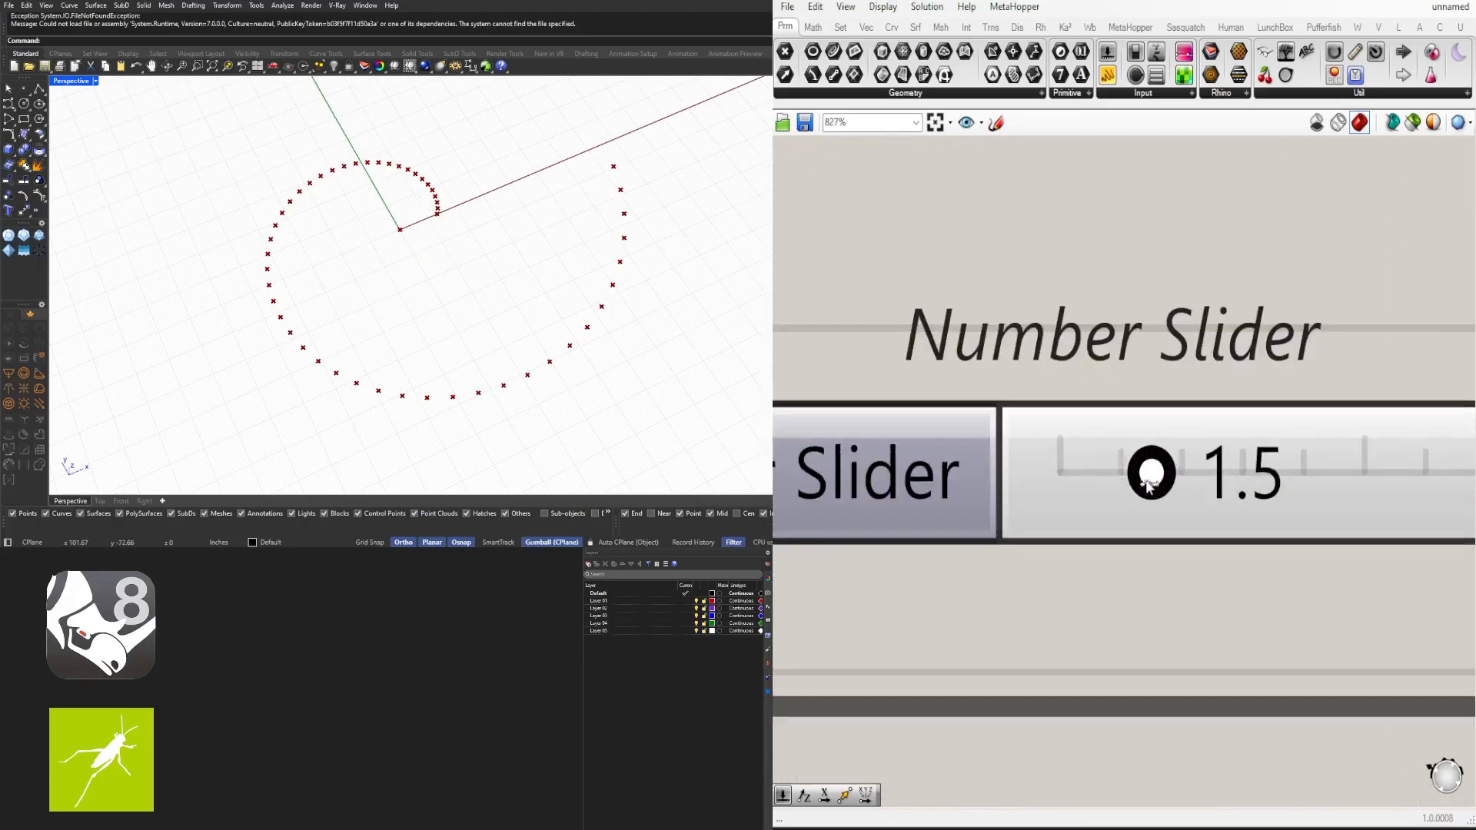
mouse_move(1148, 485)
left_mouse_down()
mouse_move(1057, 481)
mouse_move(1132, 475)
left_mouse_up()
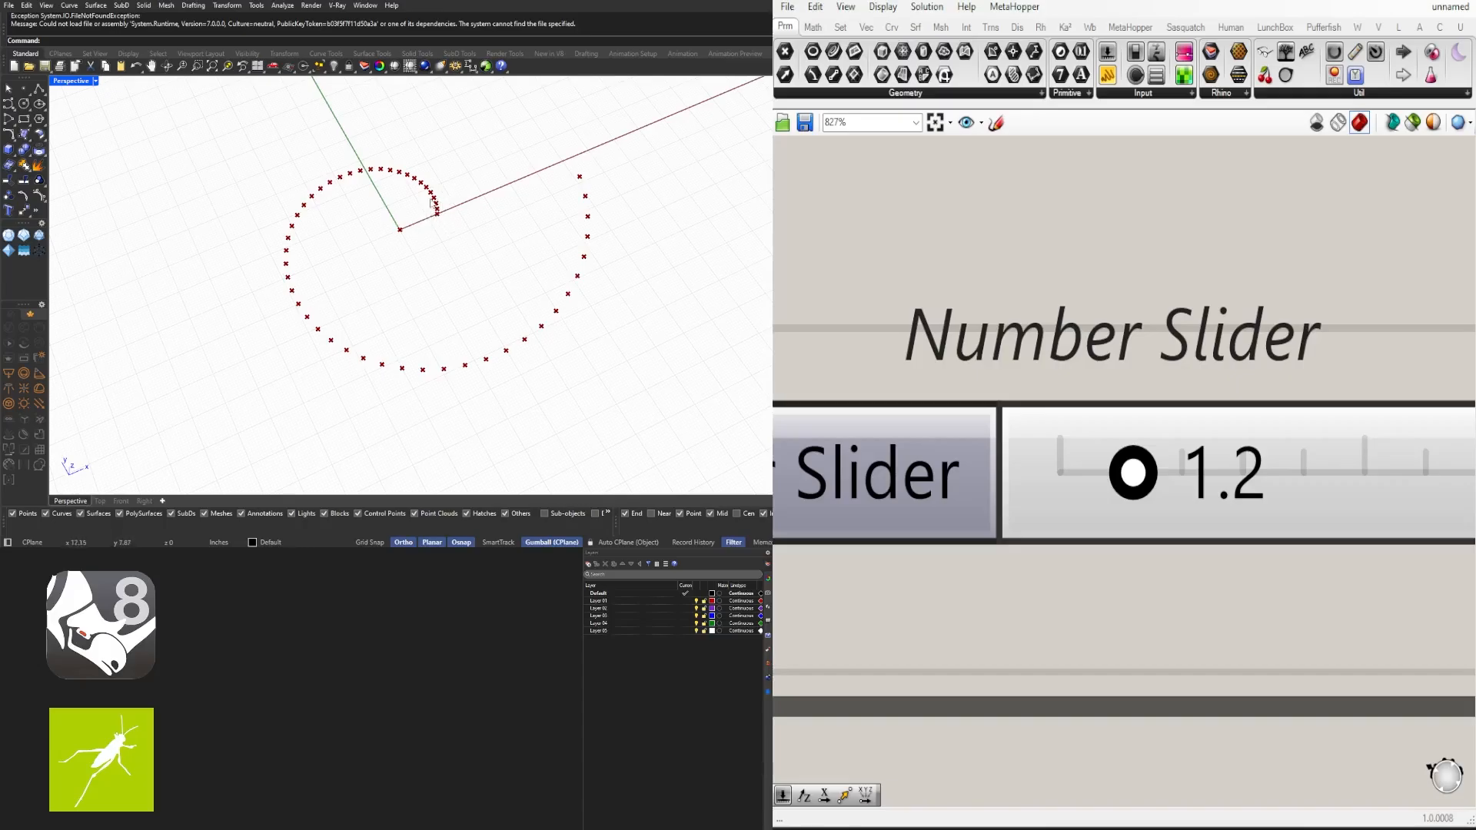
scroll(1130, 369, "down", 10)
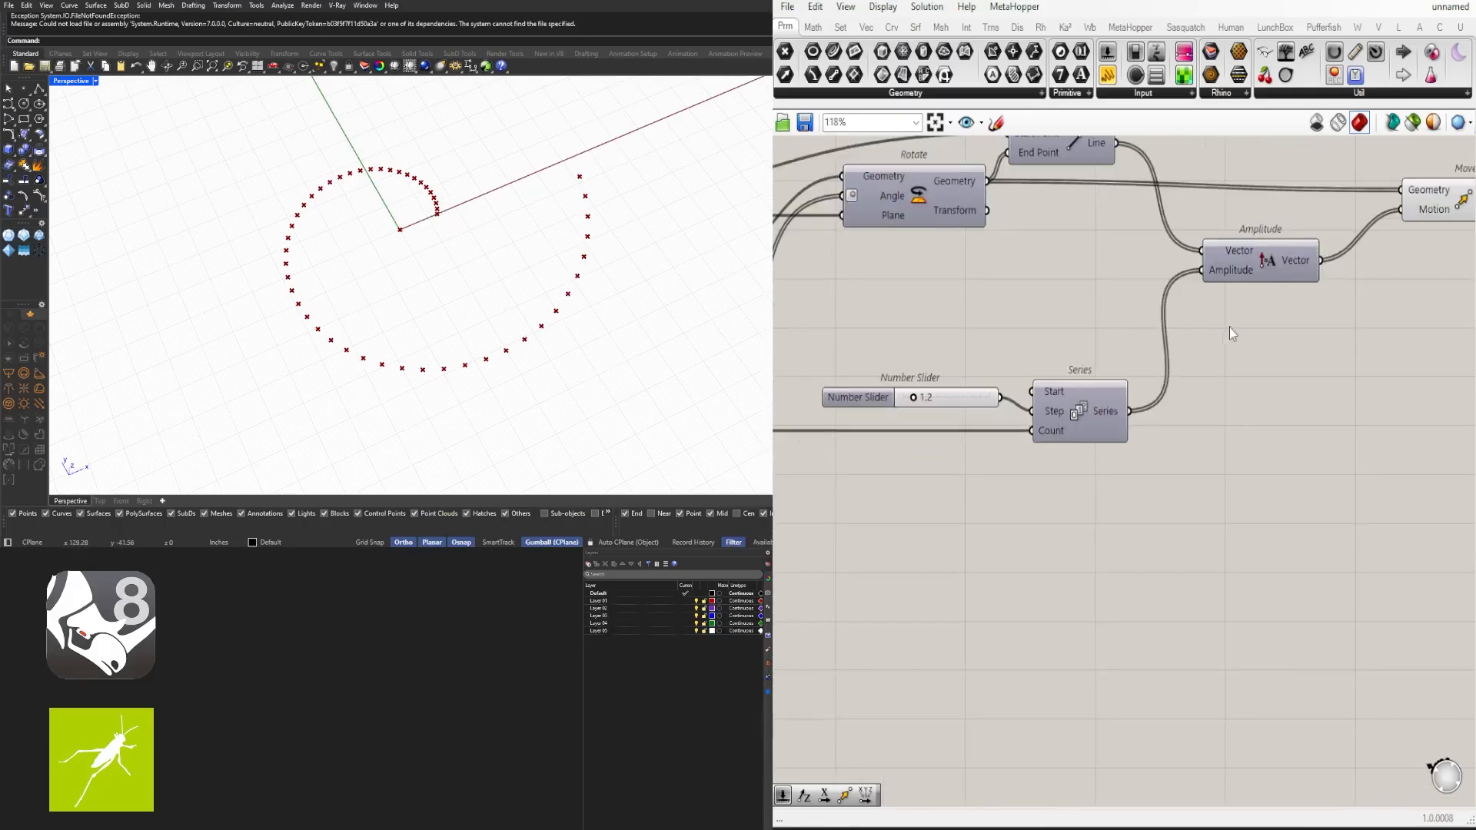
- Set the Series step slider to 1.1
left_click(1336, 289)
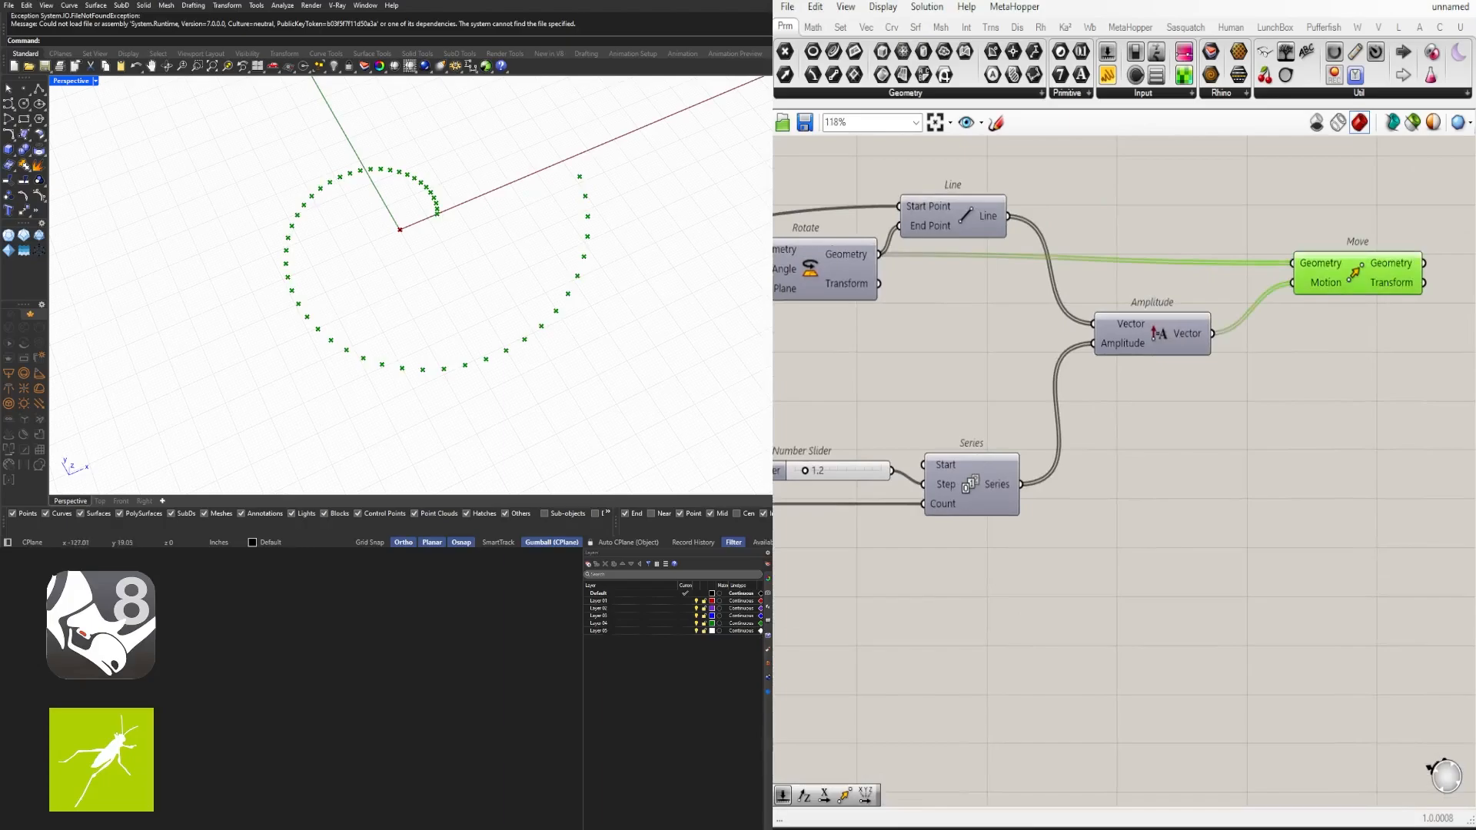
scroll(1119, 426, "down", 2)
scroll(1119, 426, "up", 4)
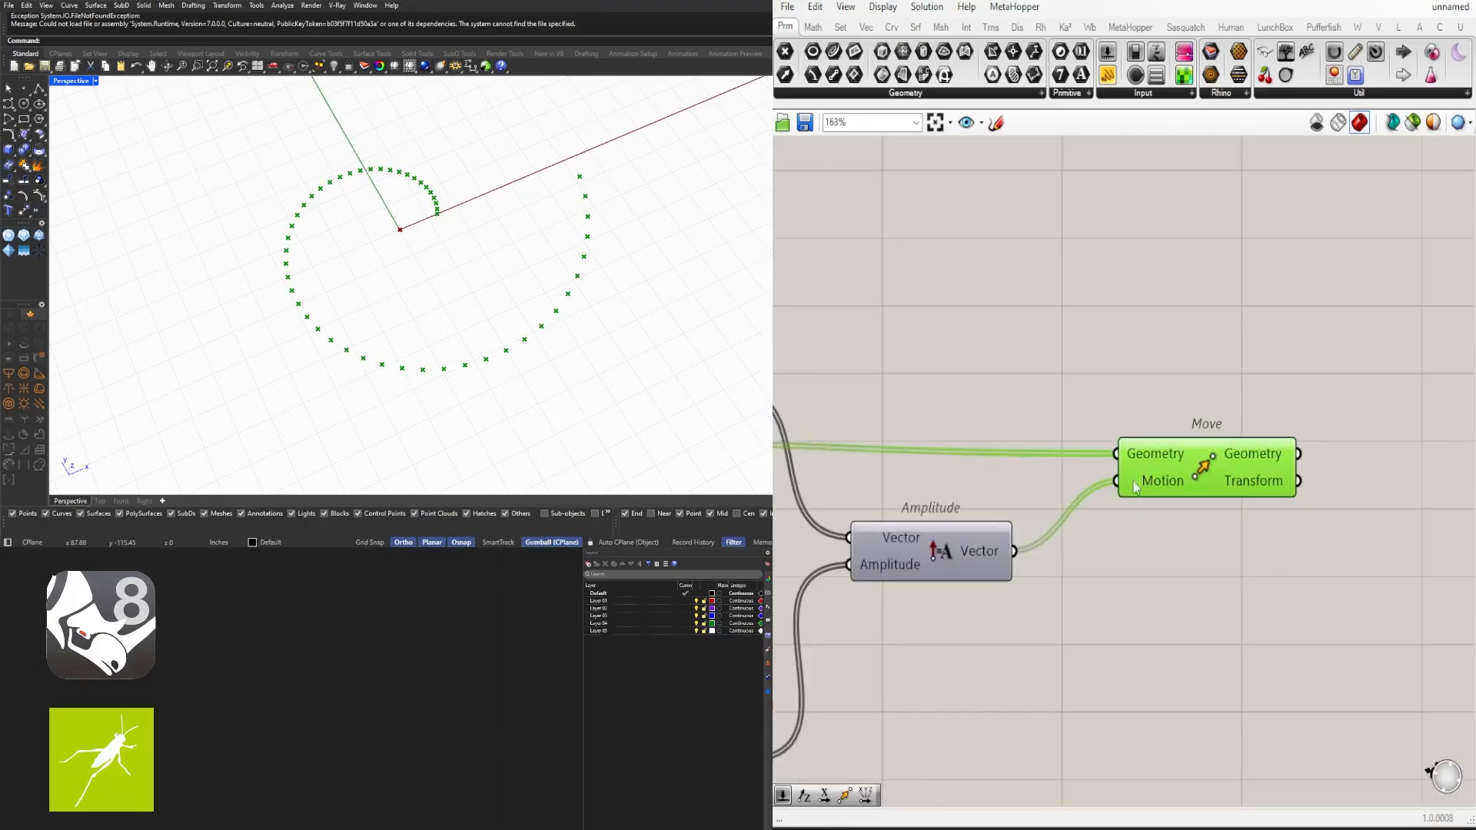
scroll(1199, 507, "down", 3)
scroll(987, 551, "up", 6)
left_click_drag(978, 537, 985, 536)
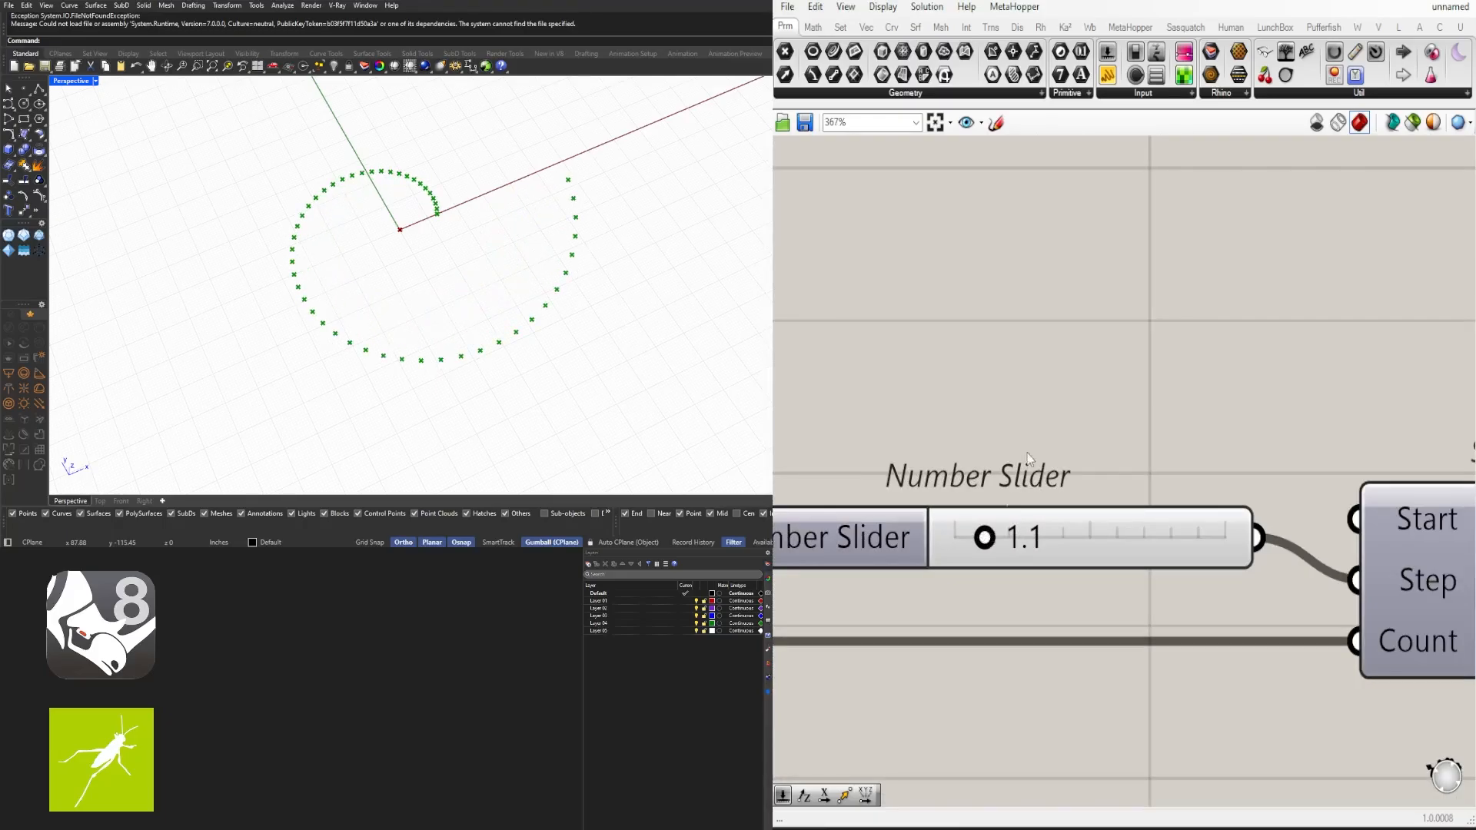
scroll(1030, 459, "down", 5)
- Shift the 360 and 50 number sliders left to make room before the Division component
scroll(1161, 476, "up", 5)
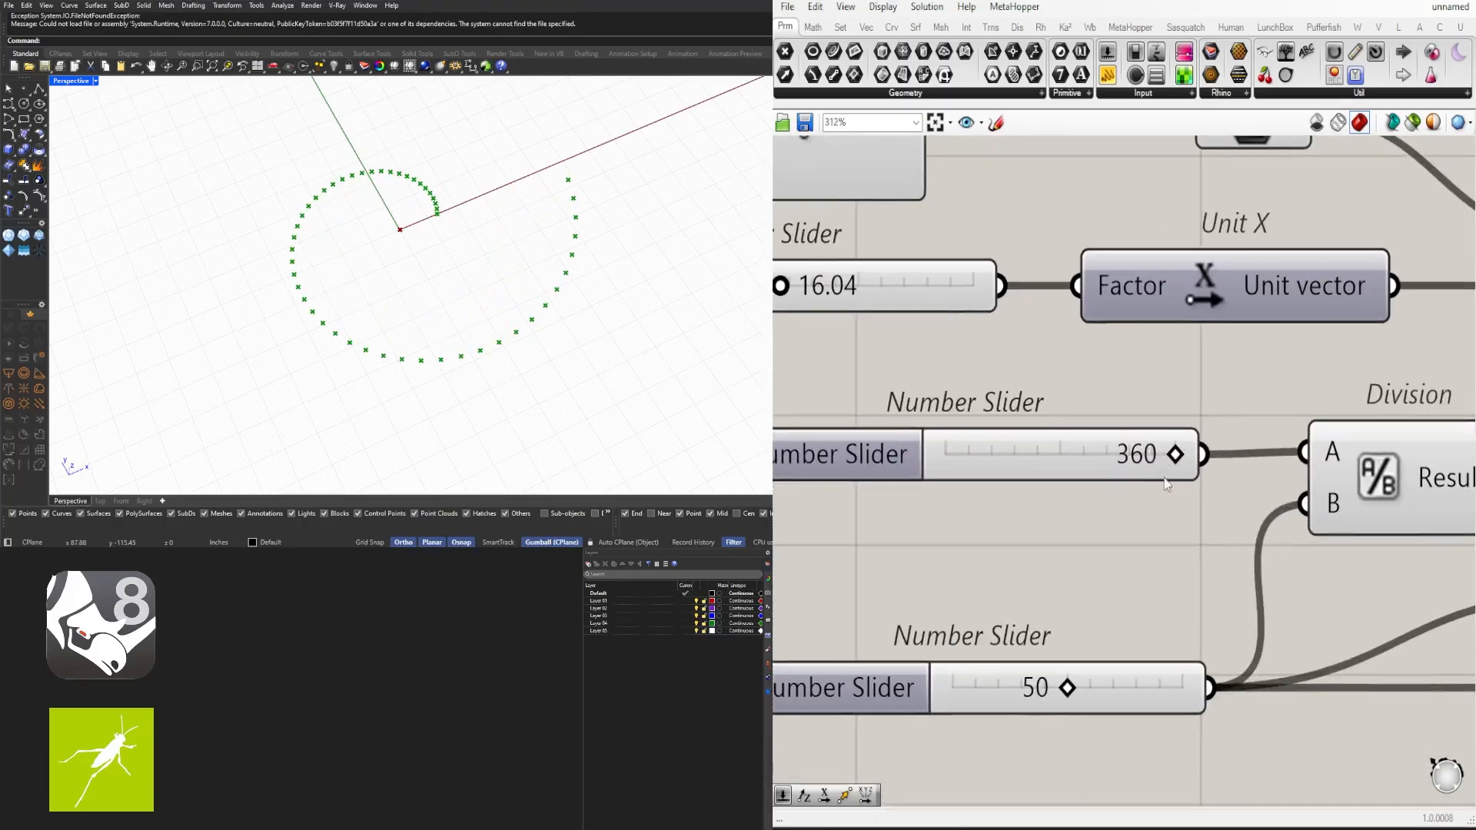
mouse_move(1176, 459)
left_mouse_down()
mouse_move(988, 456)
mouse_move(939, 439)
mouse_move(1176, 442)
left_mouse_up()
scroll(1153, 450, "down", 5)
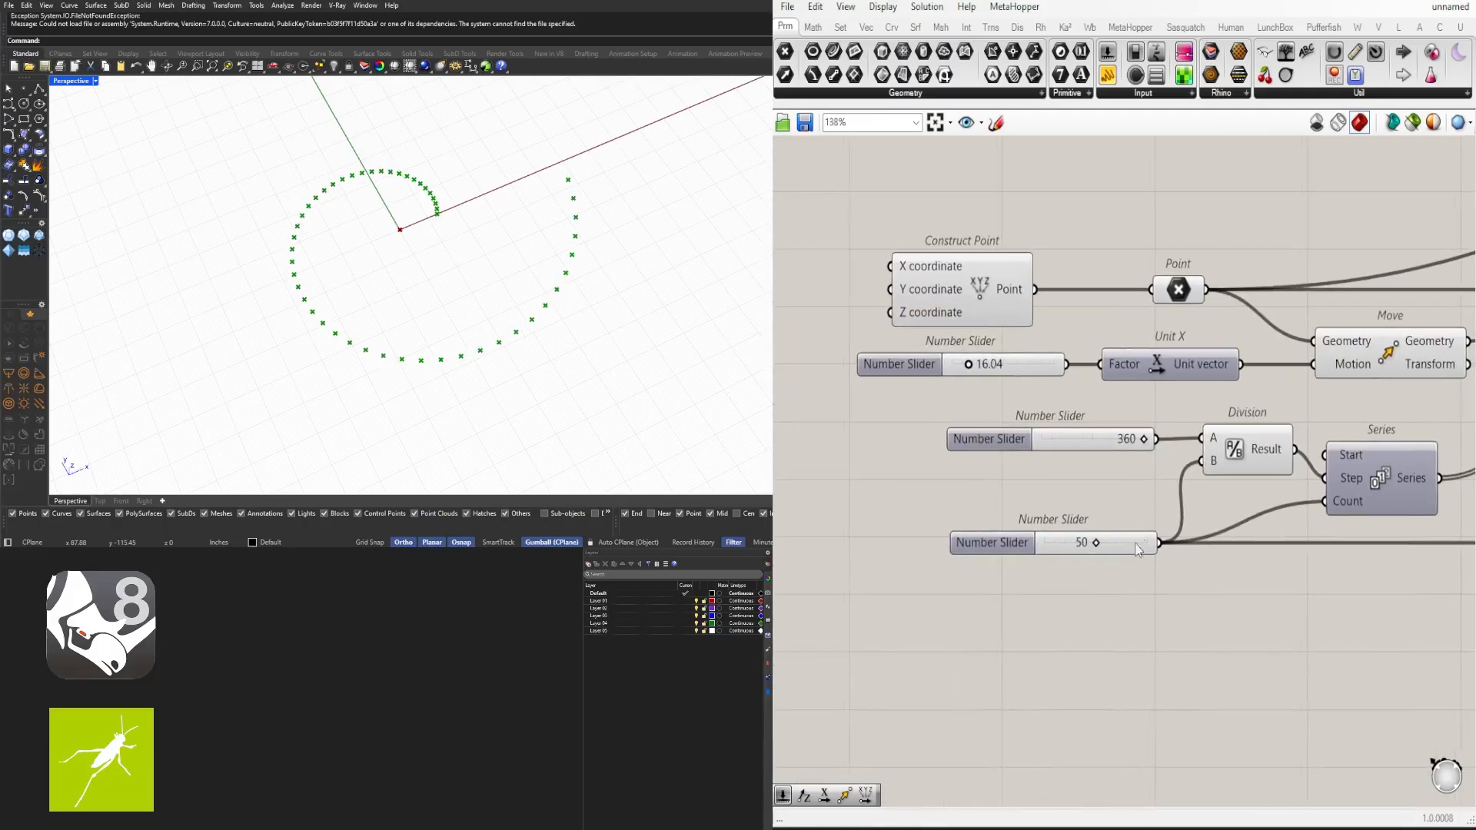
left_click_drag(1113, 607, 838, 446)
left_click(1002, 493)
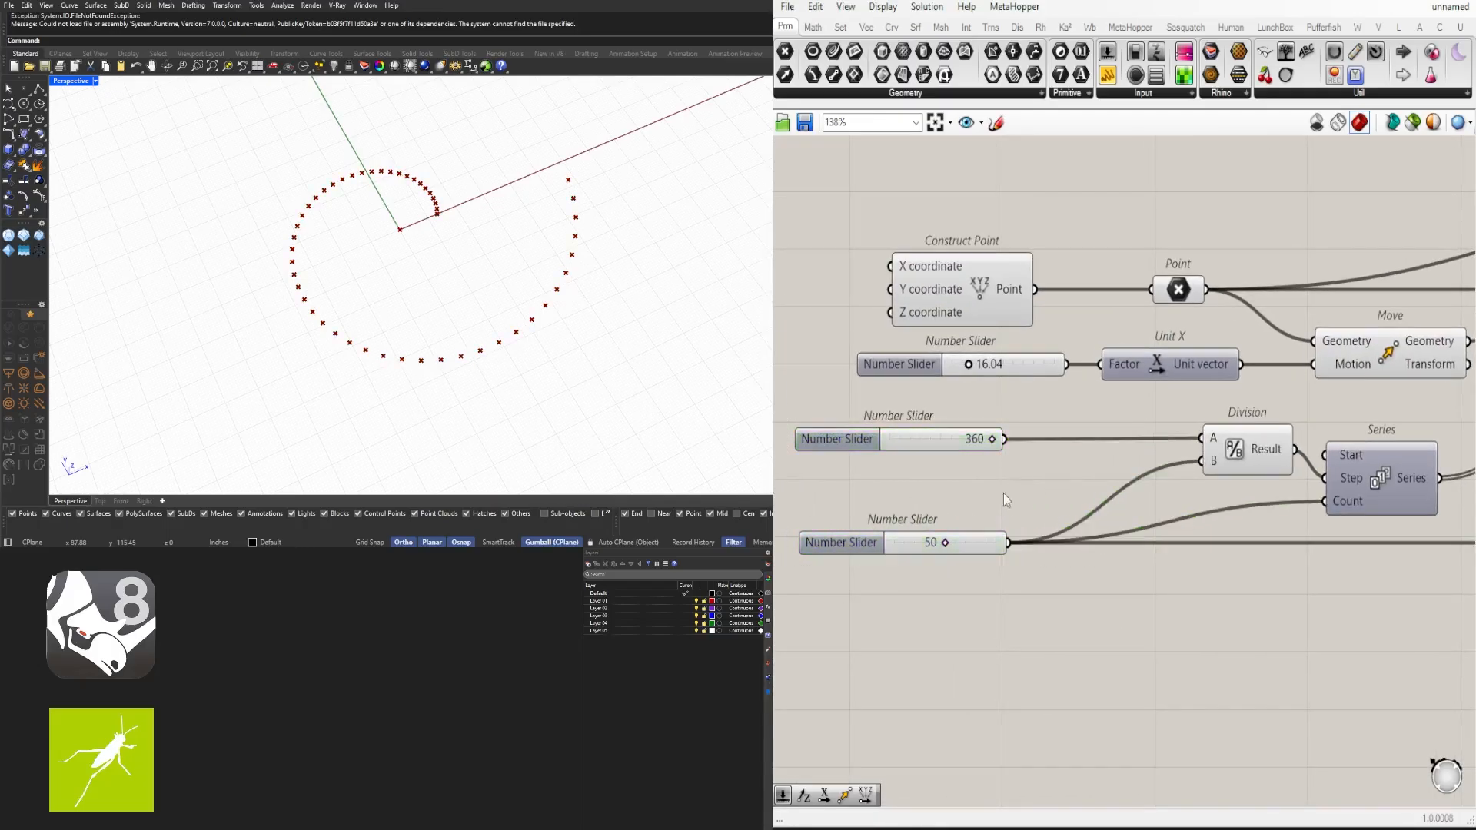
scroll(926, 462, "up", 1)
right_click_drag(926, 462, 1031, 467)
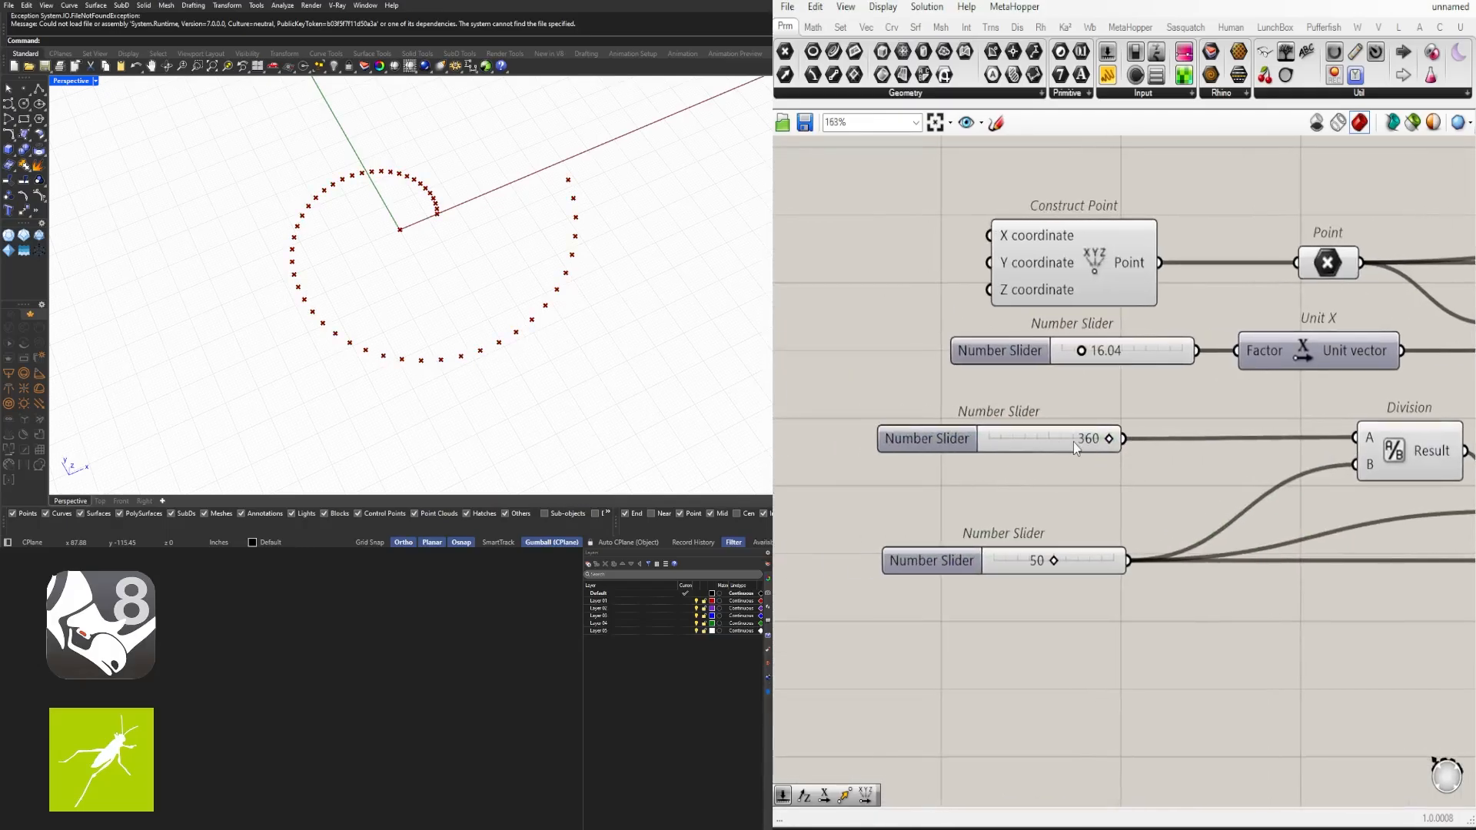
left_click_drag(1075, 448, 1043, 423)
- Add a Multiplication component between the 360 slider and the Division component
double_click(1159, 486)
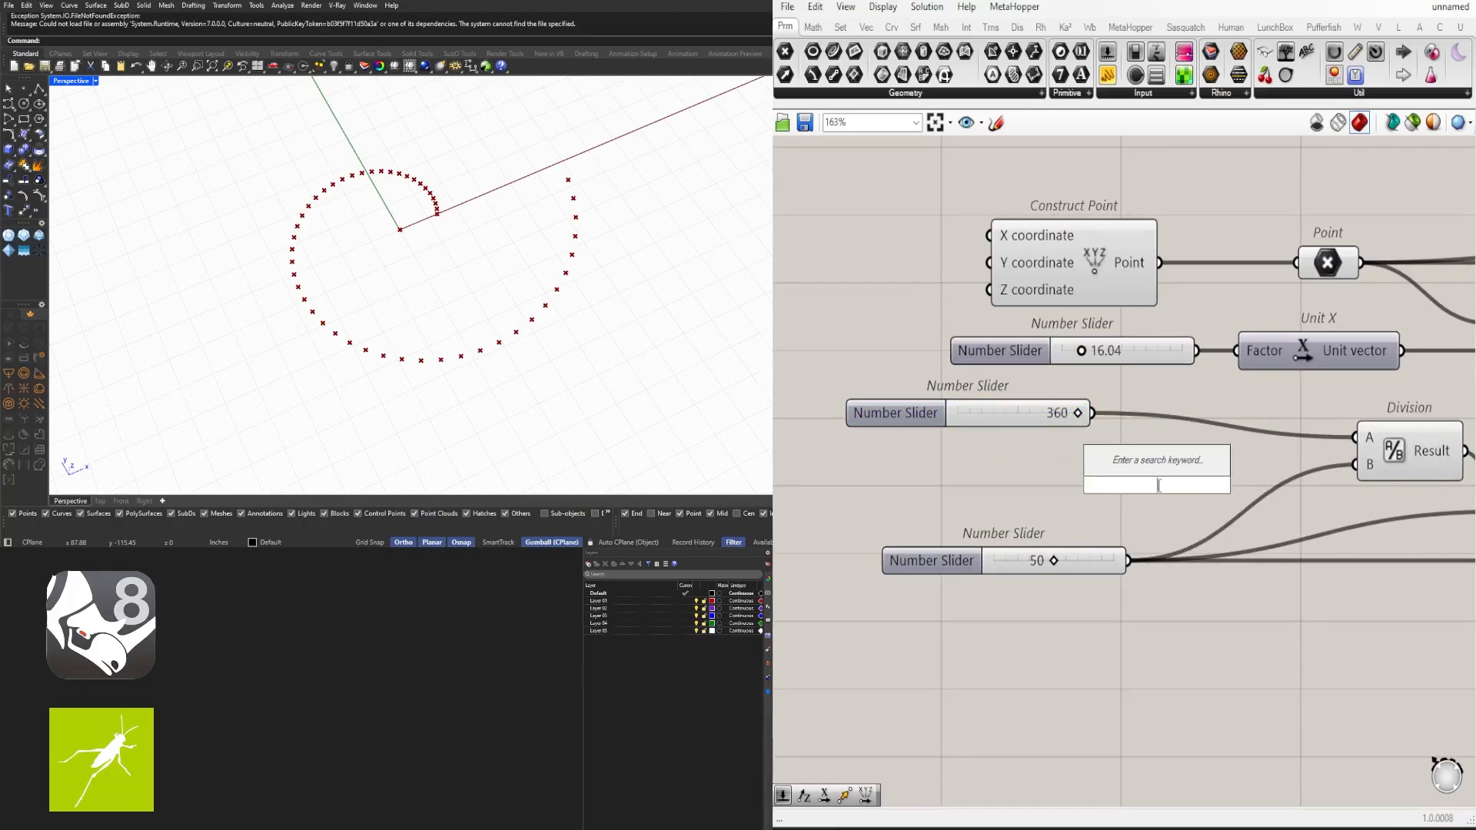
type("*")
key("Return")
mouse_move(1154, 475)
left_mouse_down()
mouse_move(1161, 453)
mouse_move(1106, 448)
mouse_move(1150, 474)
left_mouse_up()
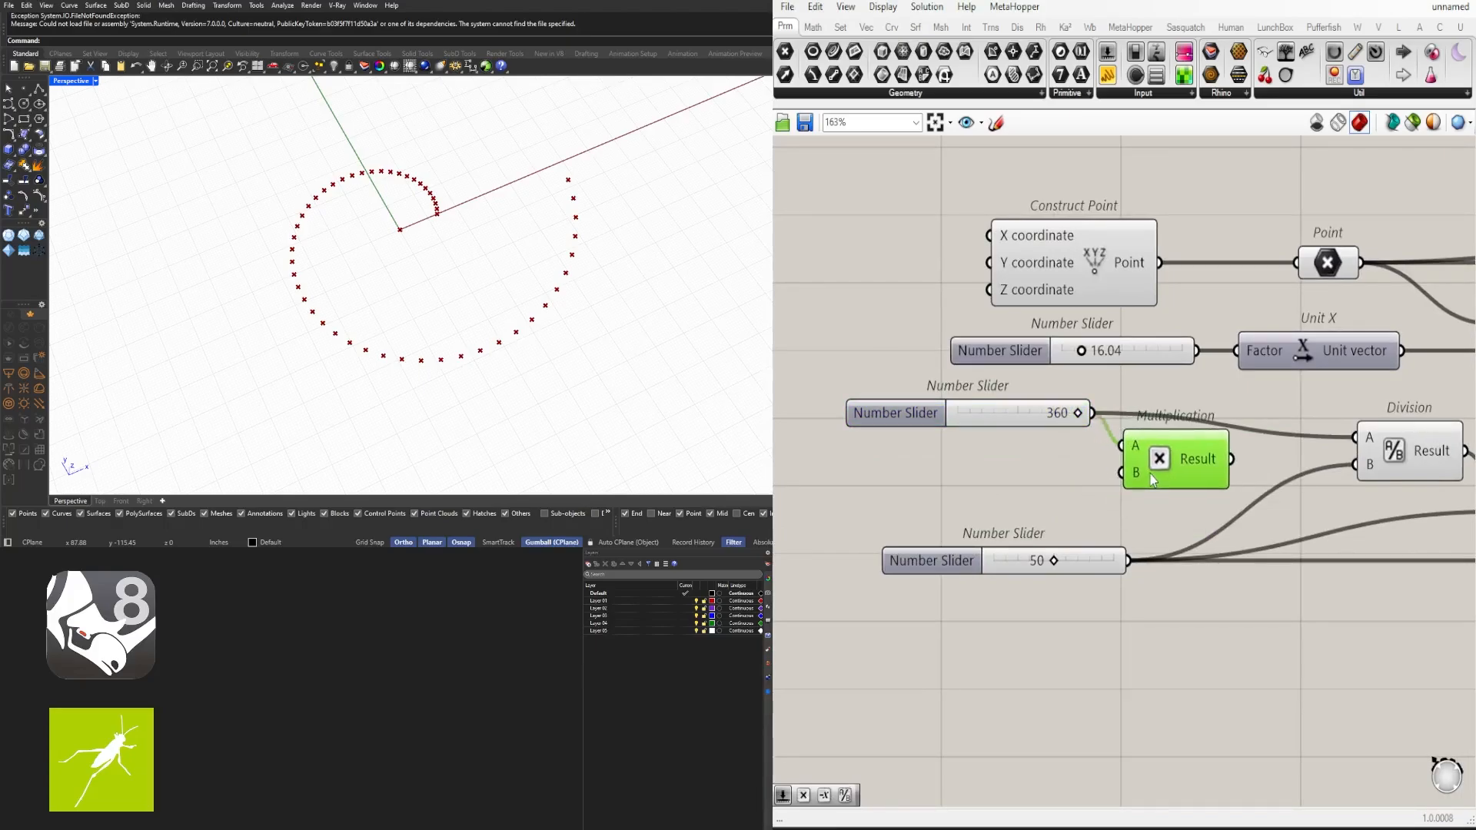
- Add a new number slider set to 3.5 below the 360 slider
double_click(883, 489)
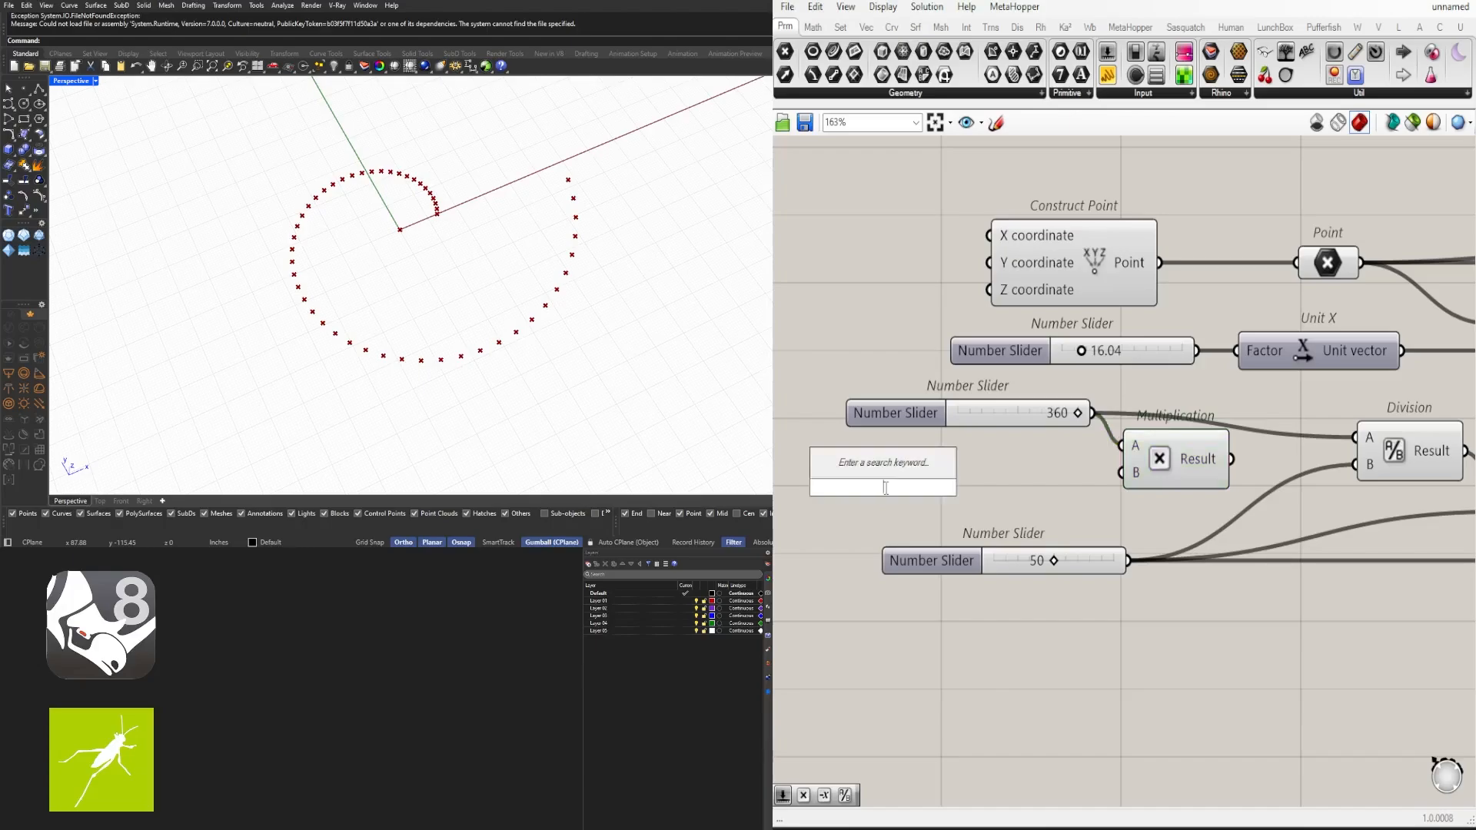
type("3.5")
key("Return")
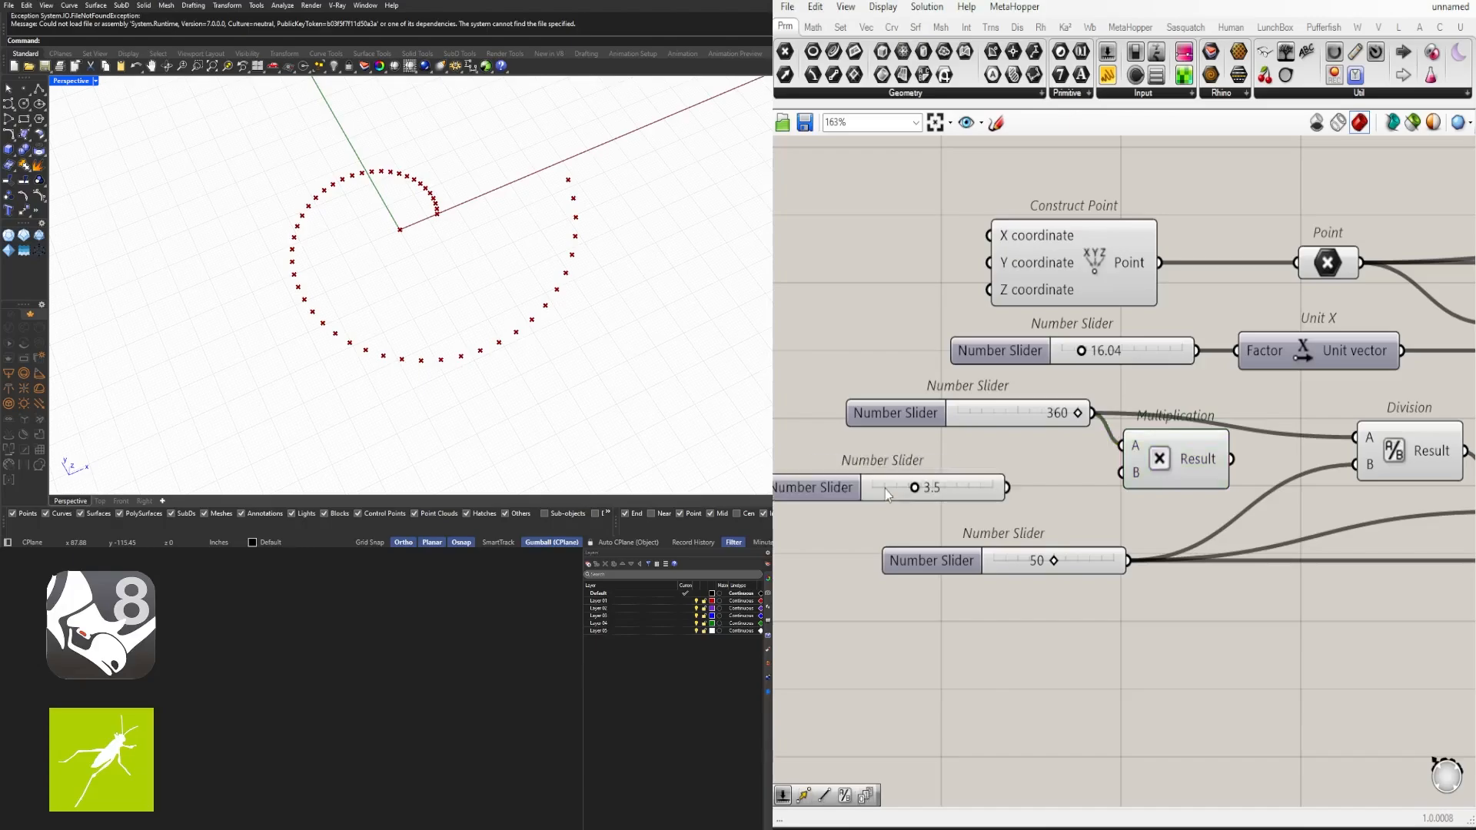
- Set the new slider's minimum to 1 and drag it down to 1.0
scroll(884, 489, "up", 2)
double_click(1018, 438)
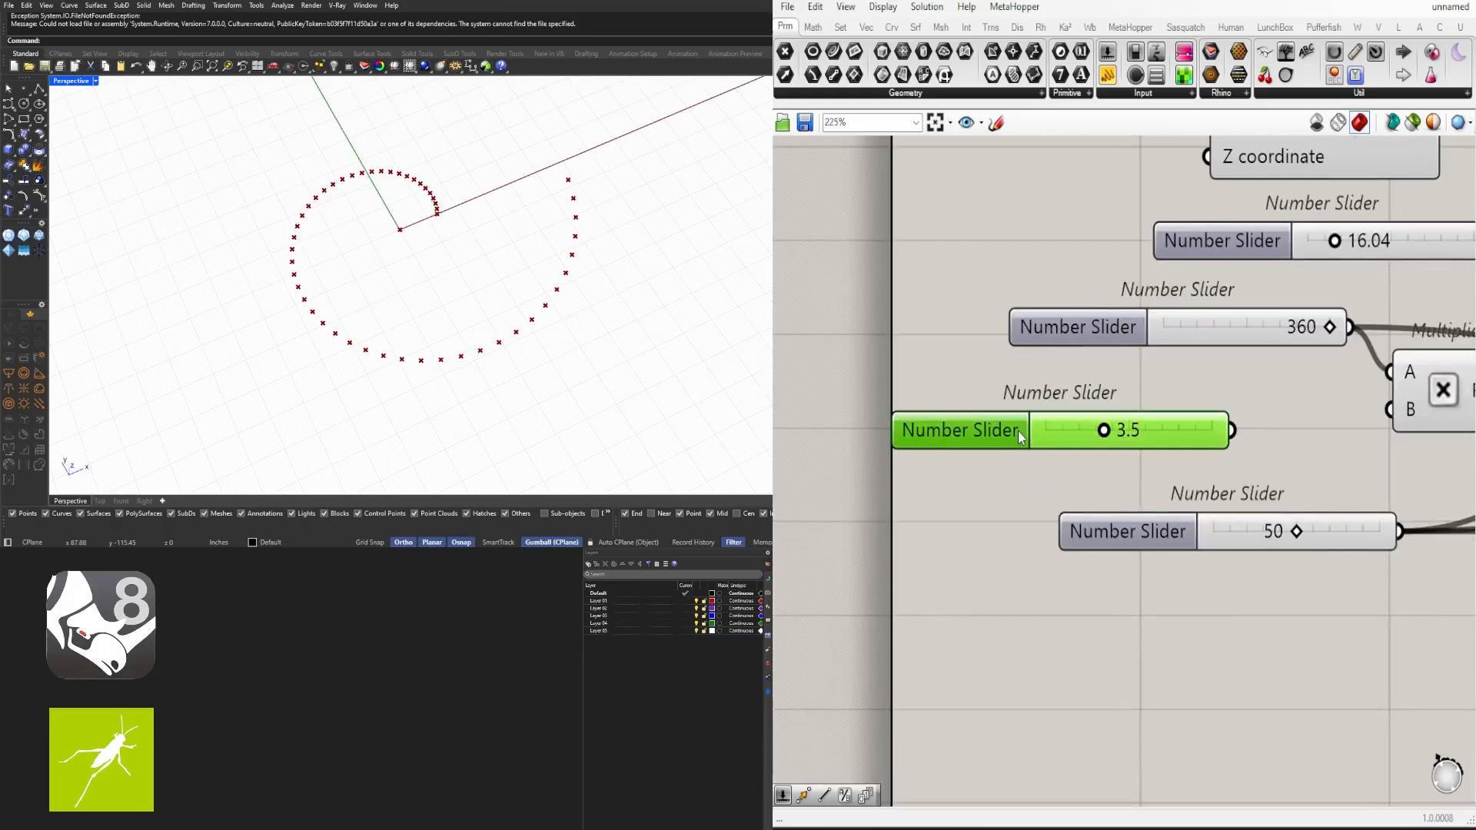
double_click(1071, 458)
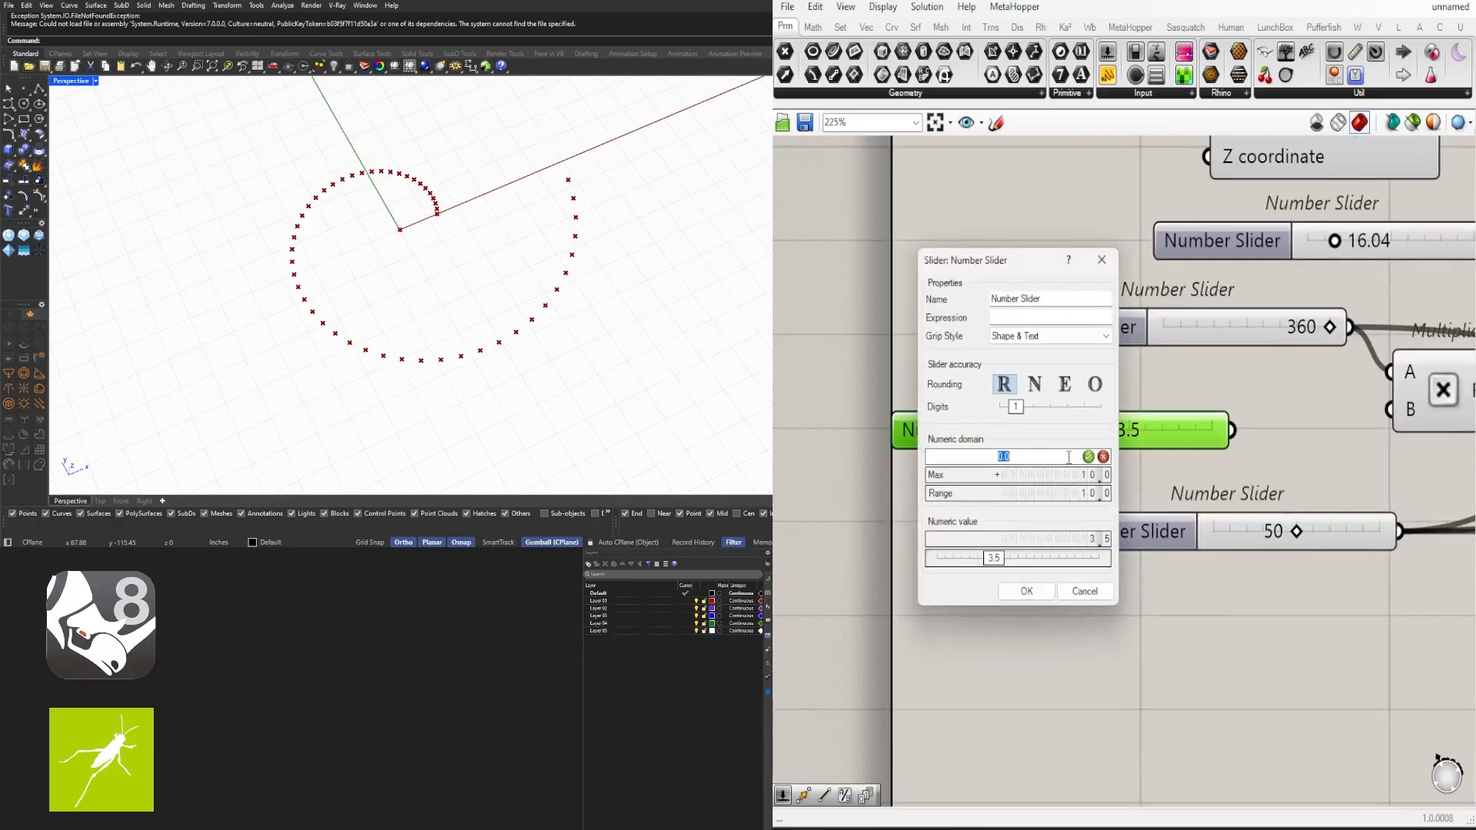
type("1")
left_click(1026, 591)
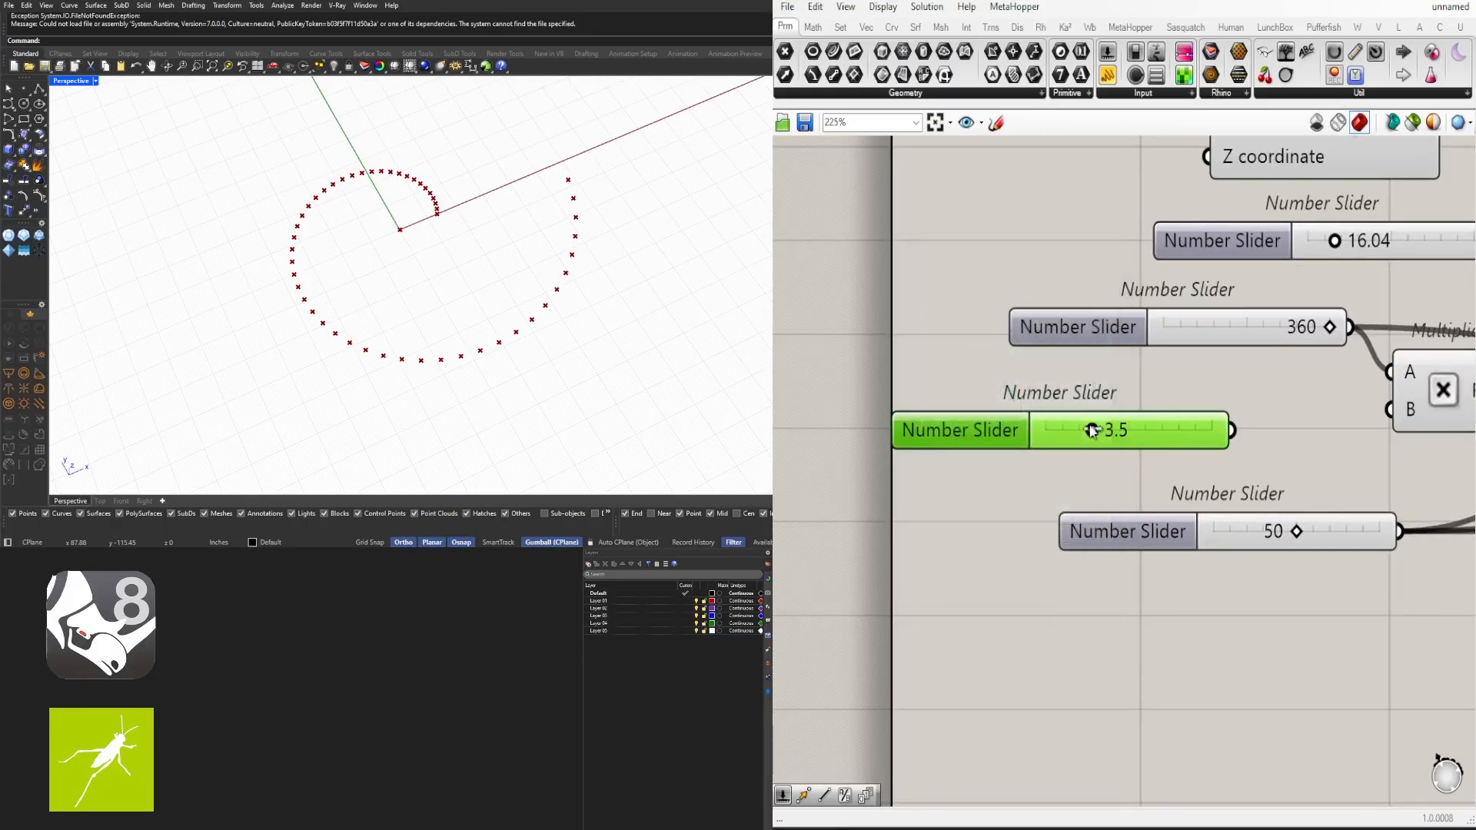
right_click_drag(1136, 443, 971, 459)
scroll(993, 458, "down", 1)
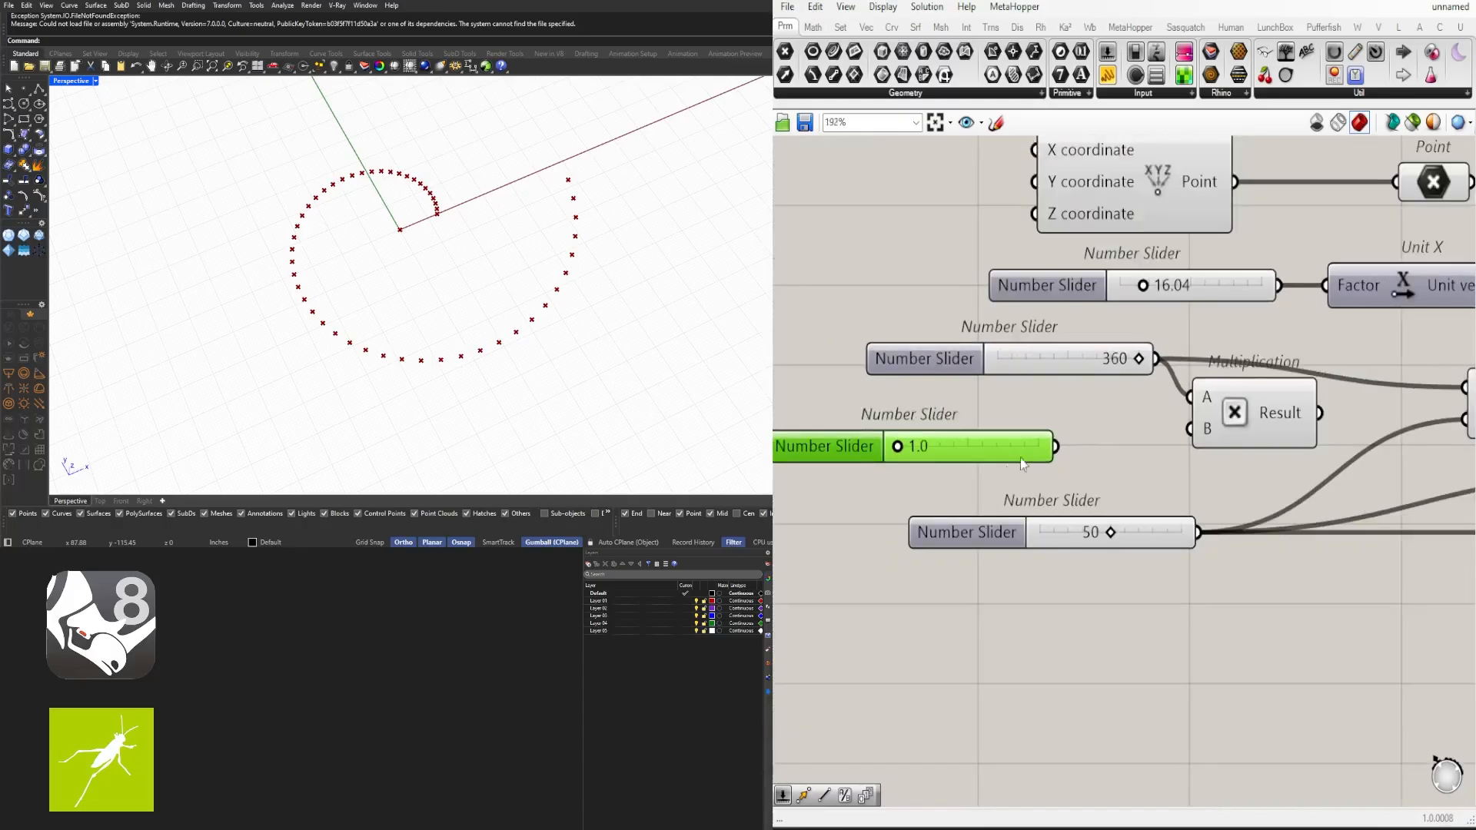
- Wire the new slider into Multiplication B and the Multiplication result into Division A, tidying the components
left_click_drag(1014, 458, 1149, 448)
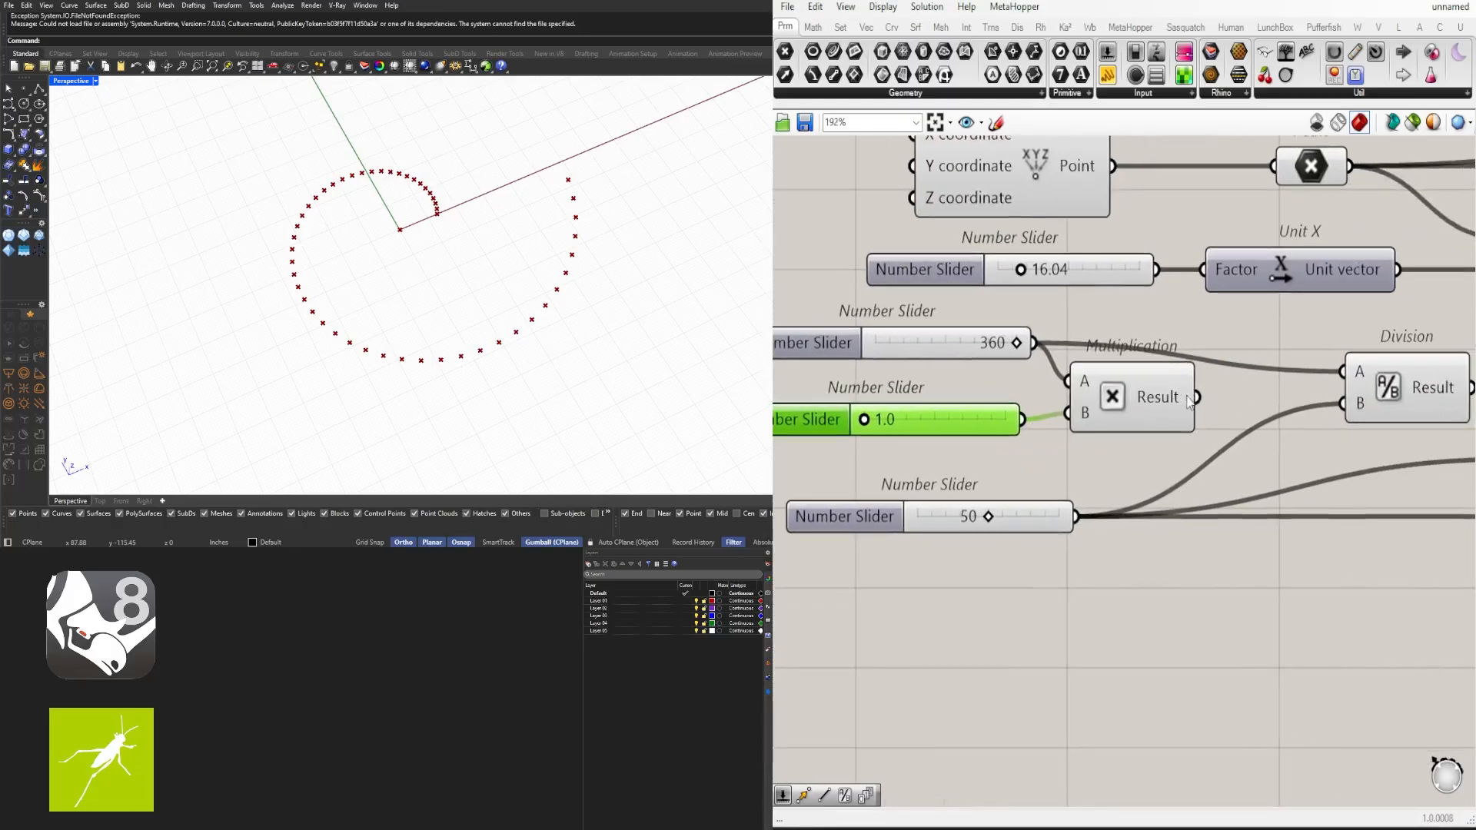
left_click_drag(1196, 397, 1342, 371)
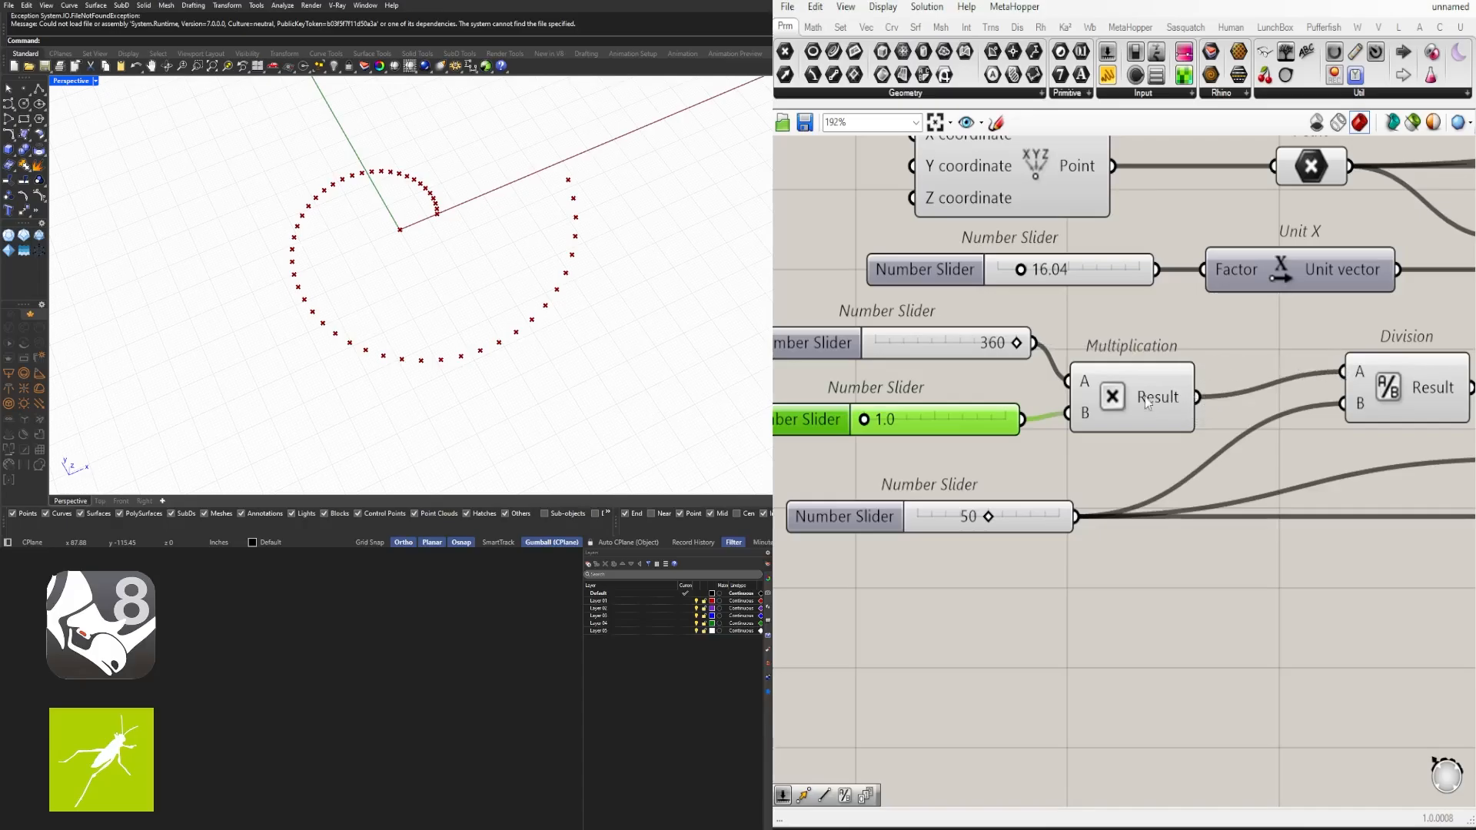
left_click_drag(1145, 396, 1226, 371)
left_click(1077, 431)
right_click_drag(1082, 427, 1223, 418)
left_click_drag(1103, 406, 1123, 398)
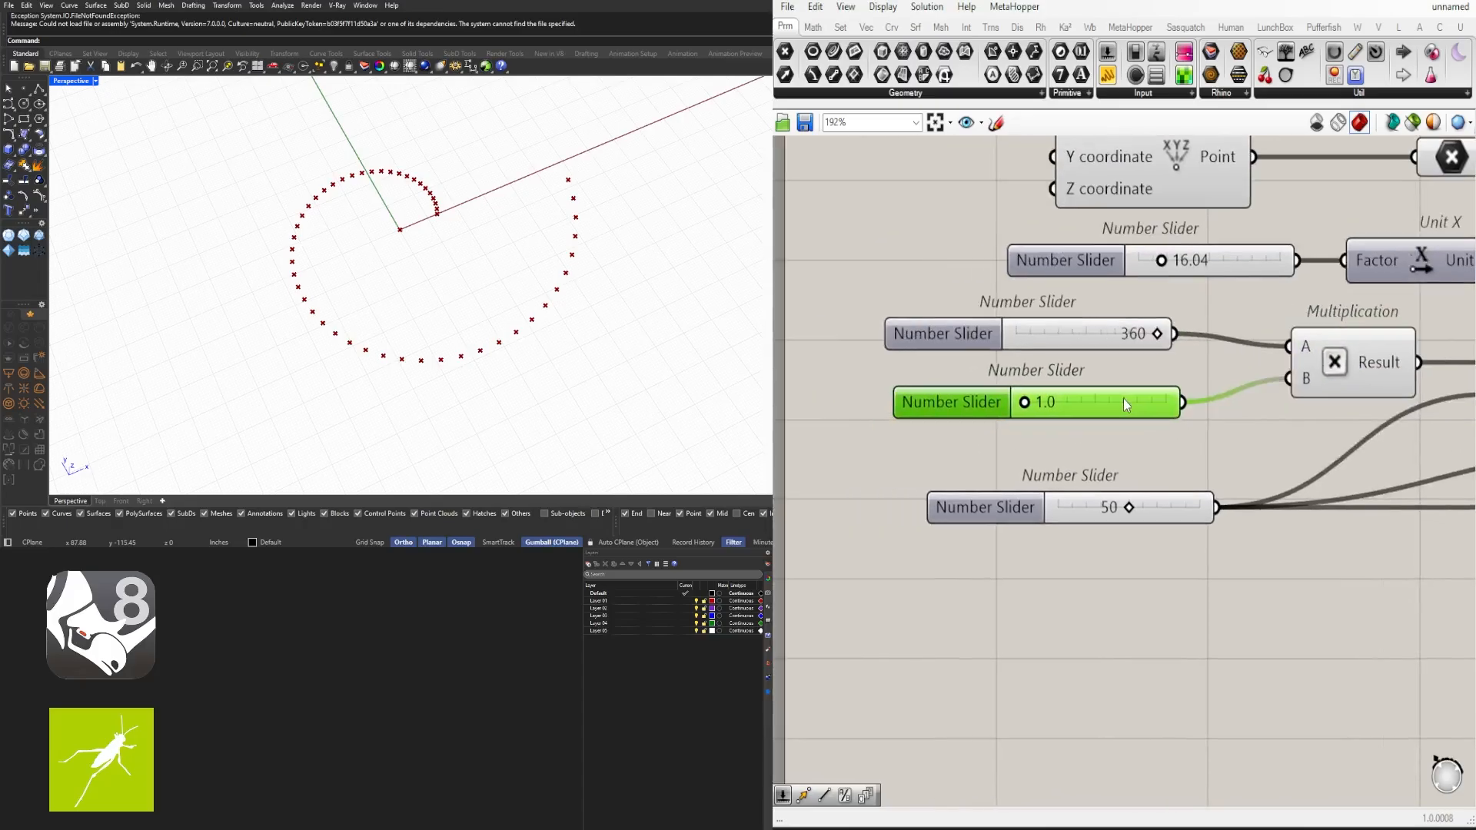
- Set the multiplier slider's value to 2
scroll(1048, 401, "up", 4)
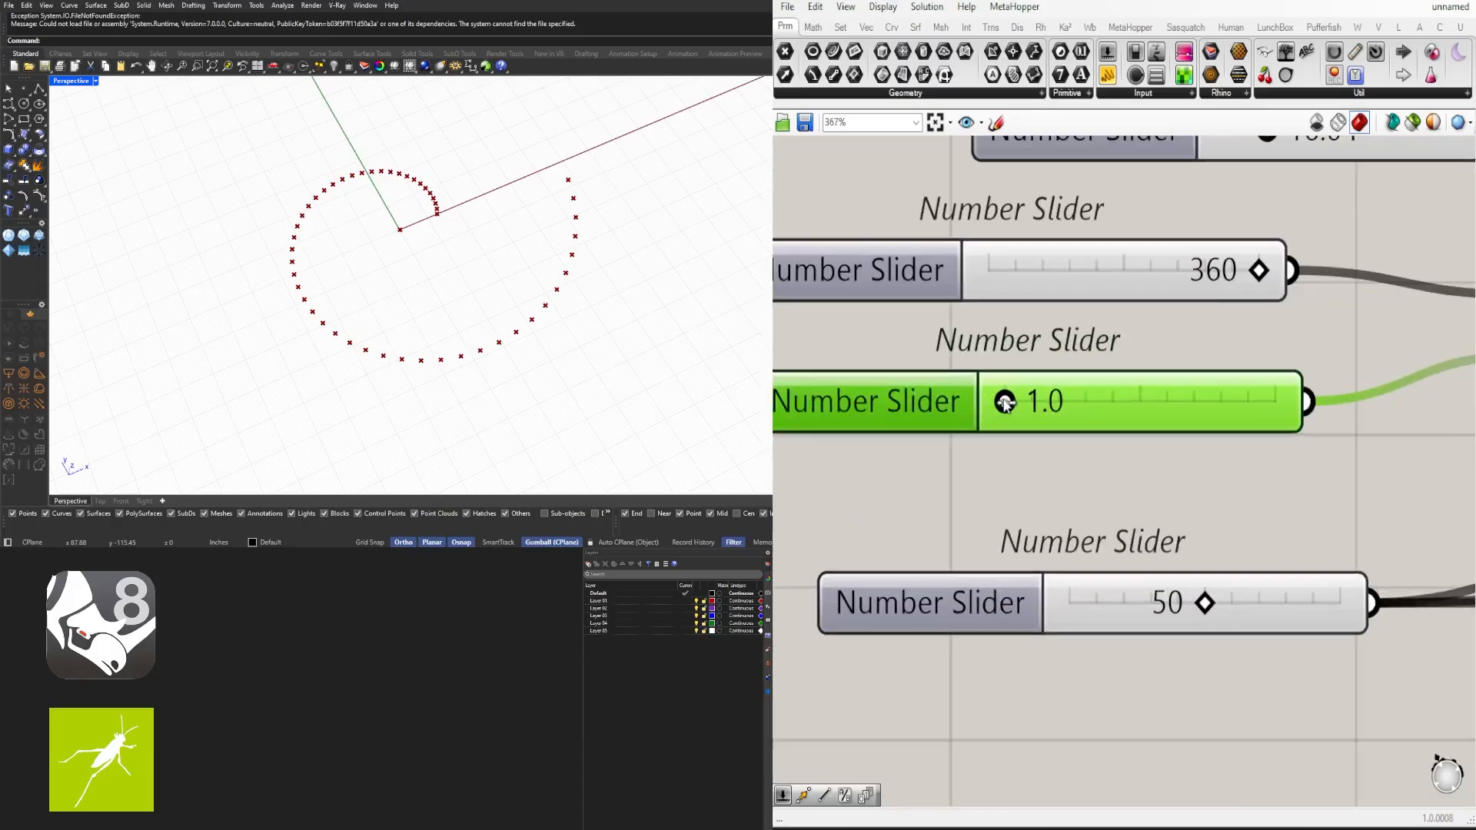
left_click_drag(1005, 401, 1033, 401)
double_click(1067, 400)
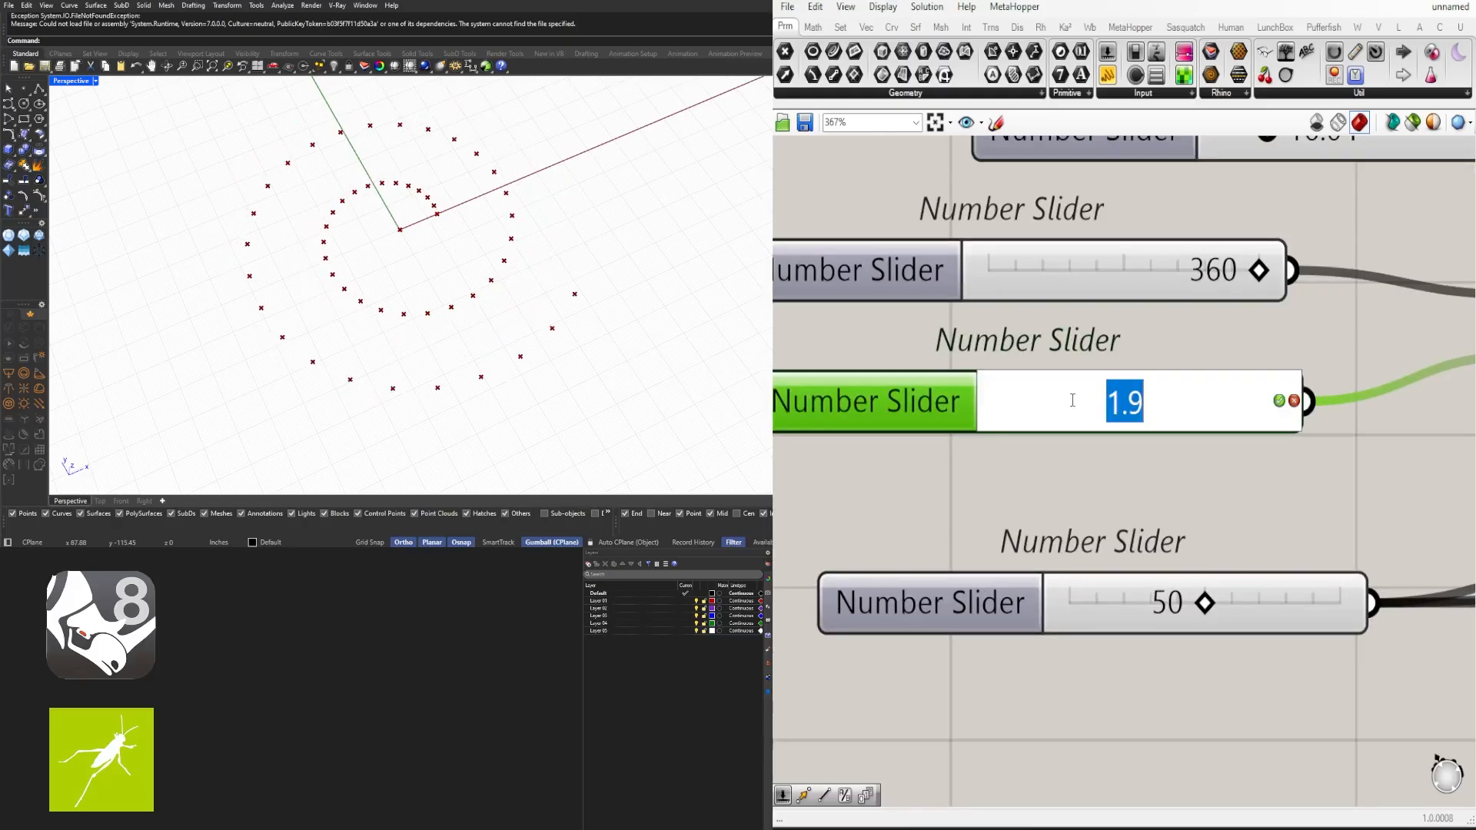
type("2")
key("Return")
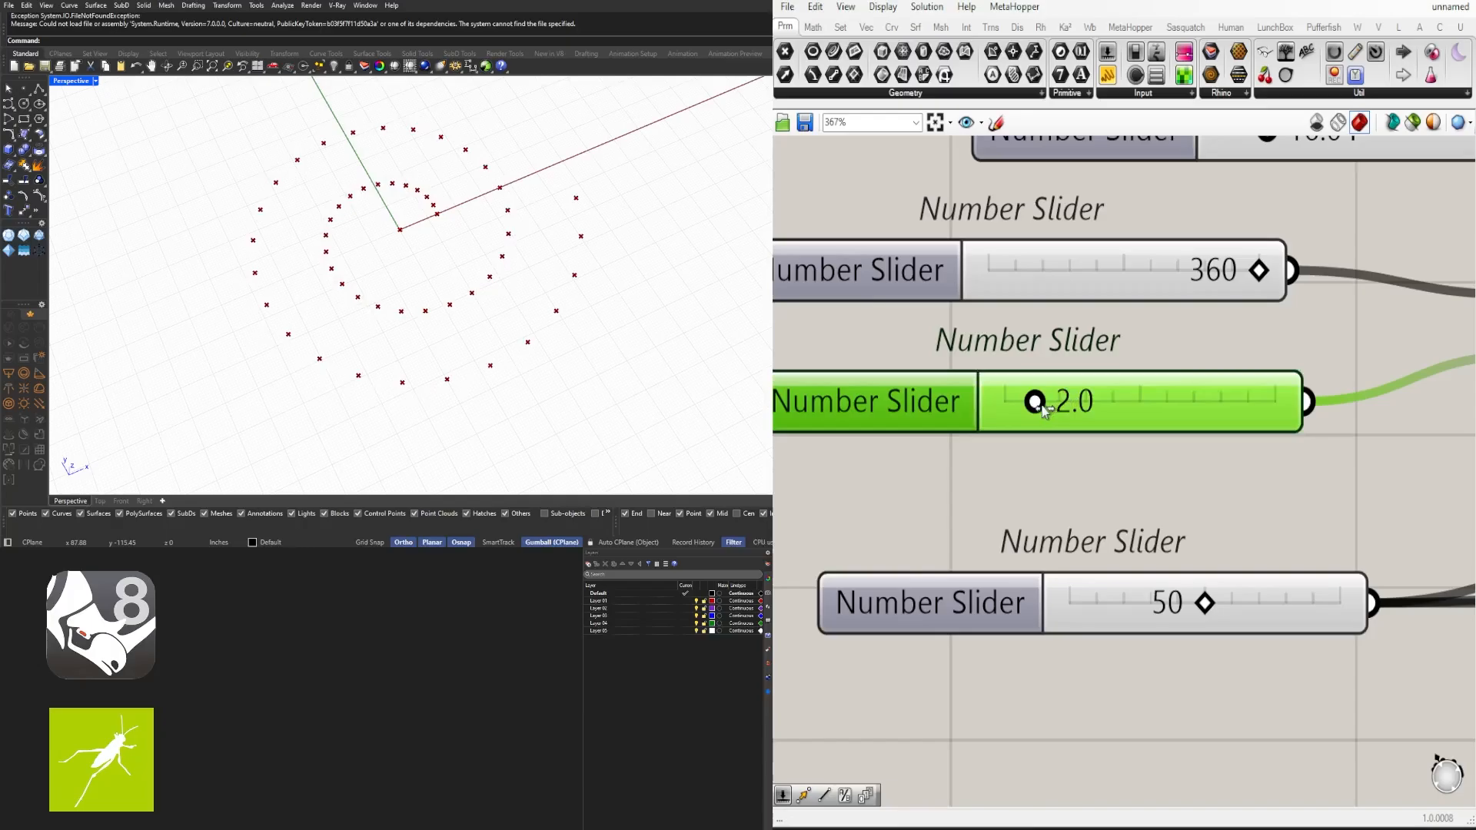
- Drag the multiplier slider up to about 6.6
left_click_drag(1042, 406, 1161, 429)
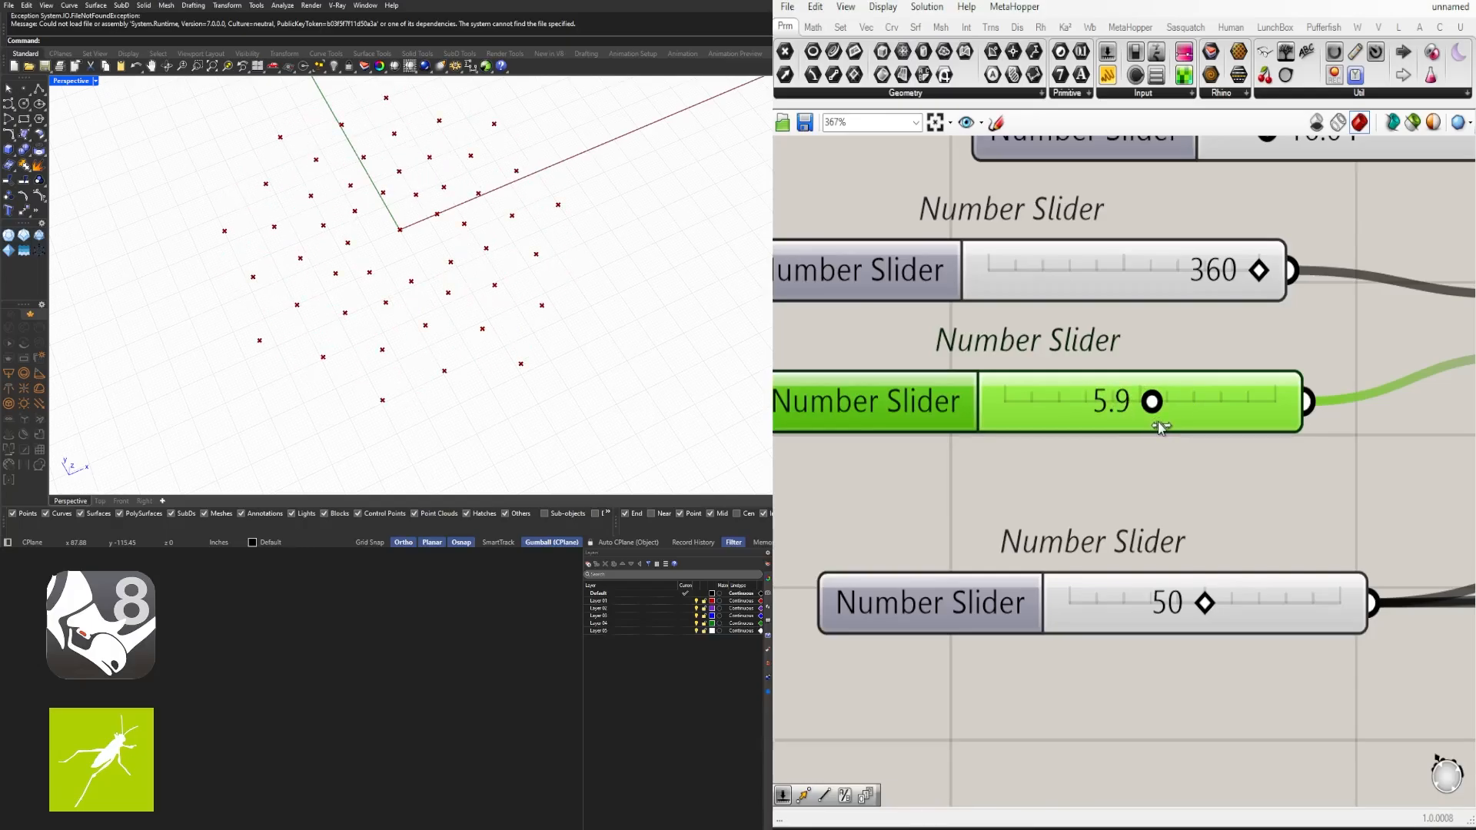
scroll(1156, 388, "down", 5)
left_click_drag(1203, 495, 1055, 431)
left_click(1061, 352)
scroll(1105, 476, "up", 5)
left_click_drag(1224, 404, 1257, 422)
scroll(1209, 471, "down", 6)
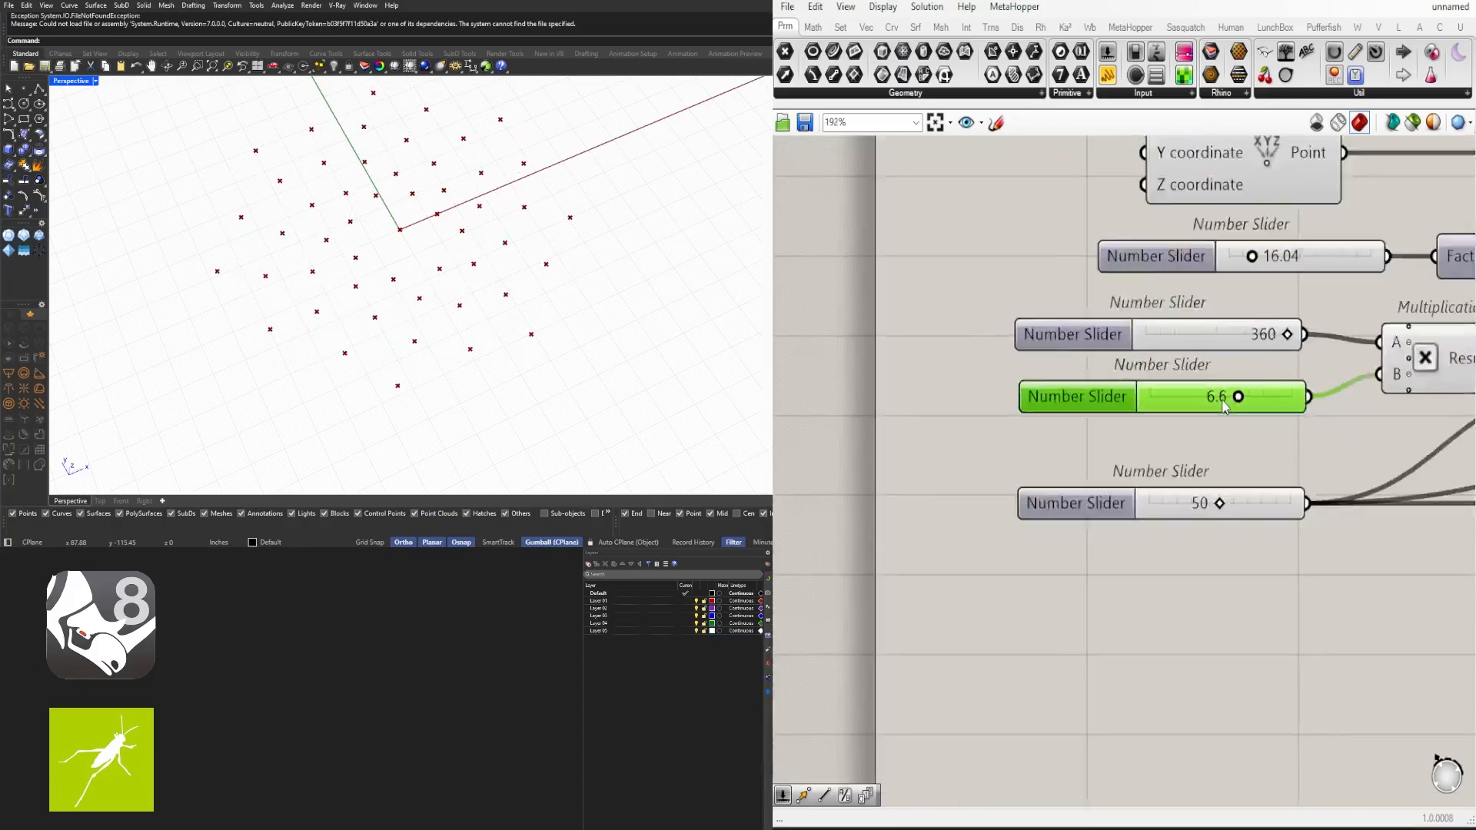
- Set the count slider to 100
scroll(1092, 538, "up", 5)
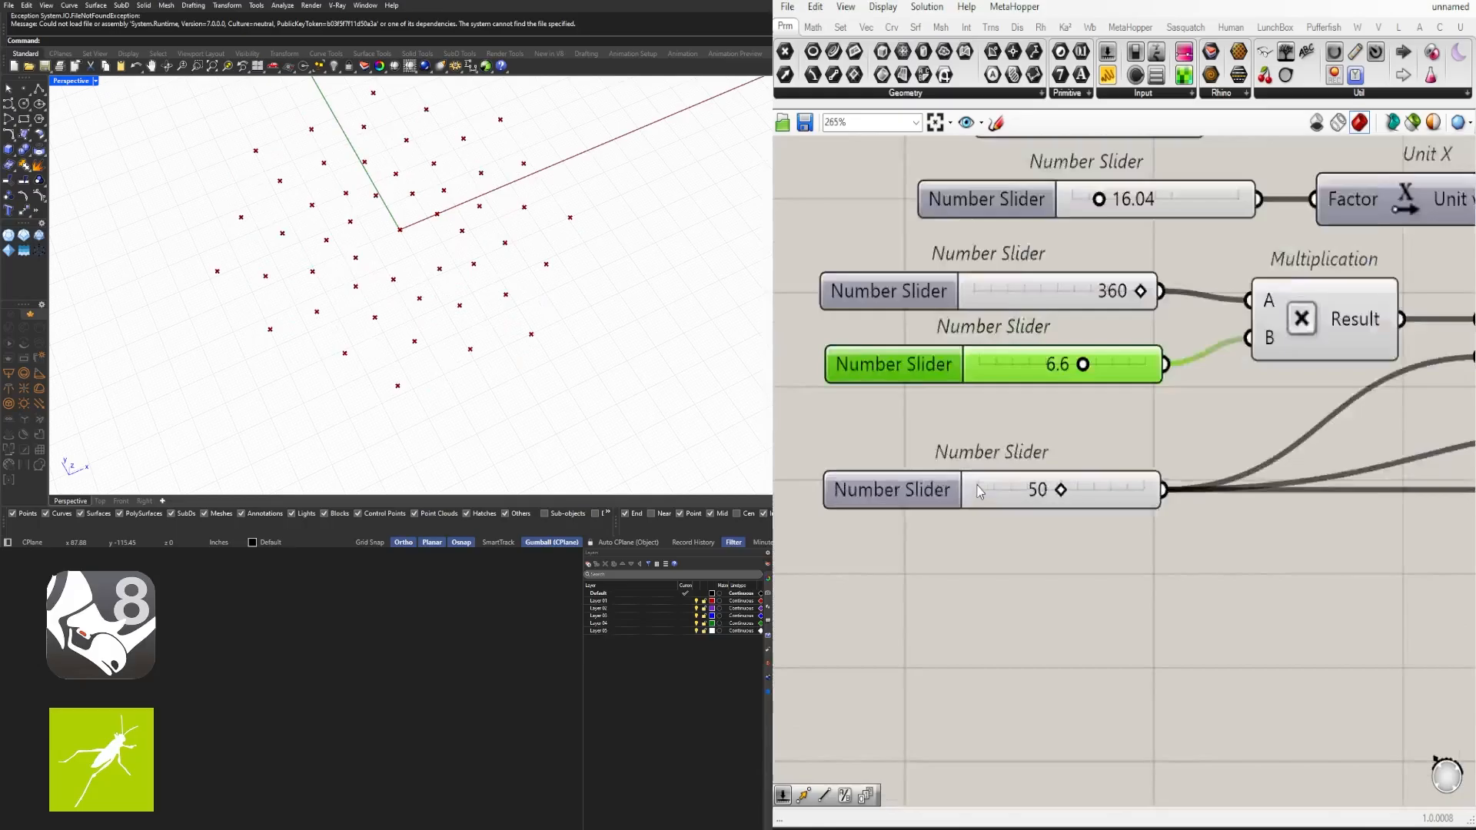
left_click_drag(1087, 492, 1249, 503)
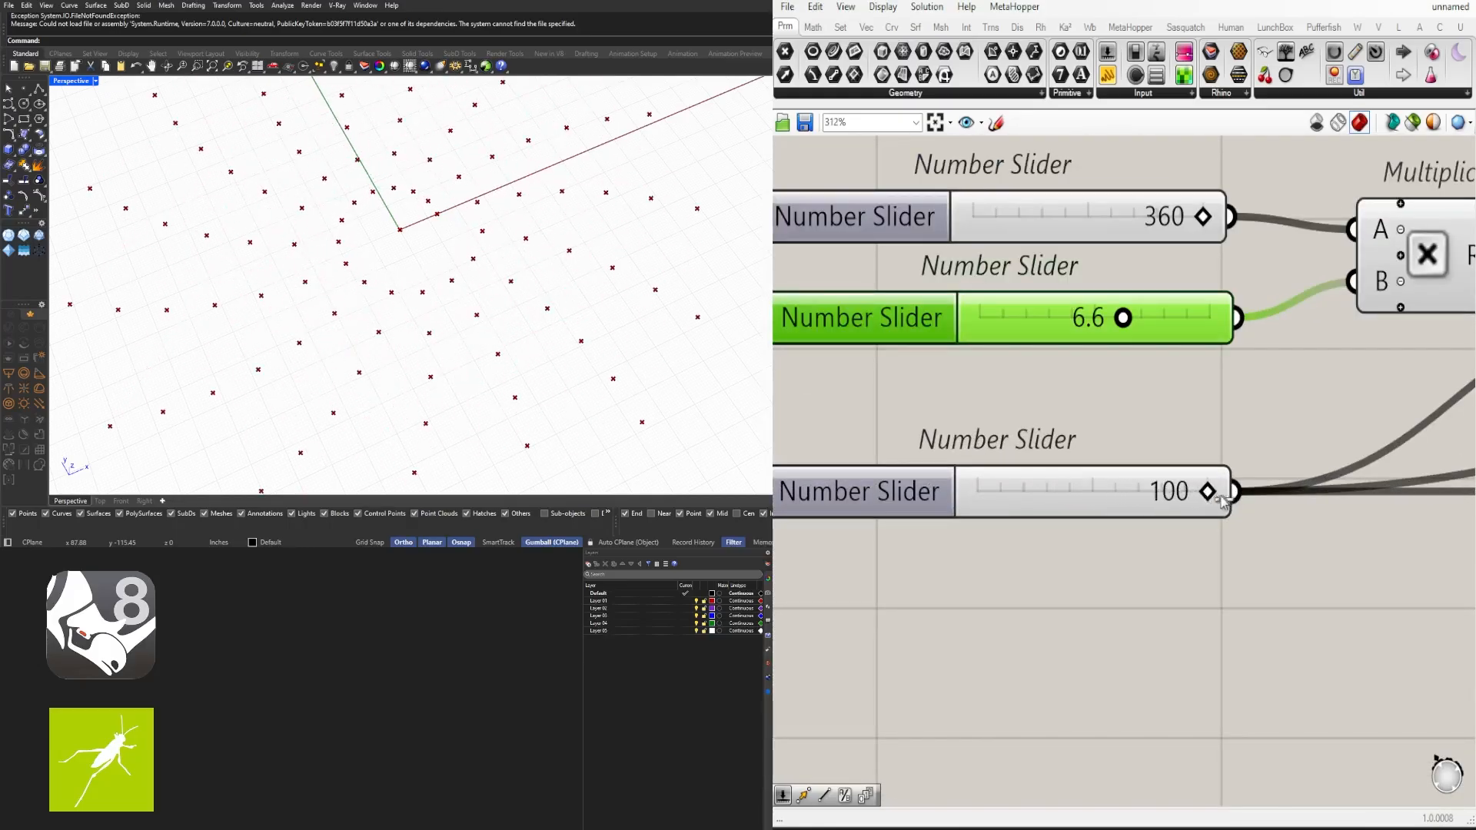
scroll(1135, 626, "down", 4)
scroll(1153, 505, "up", 4)
scroll(1152, 500, "down", 8)
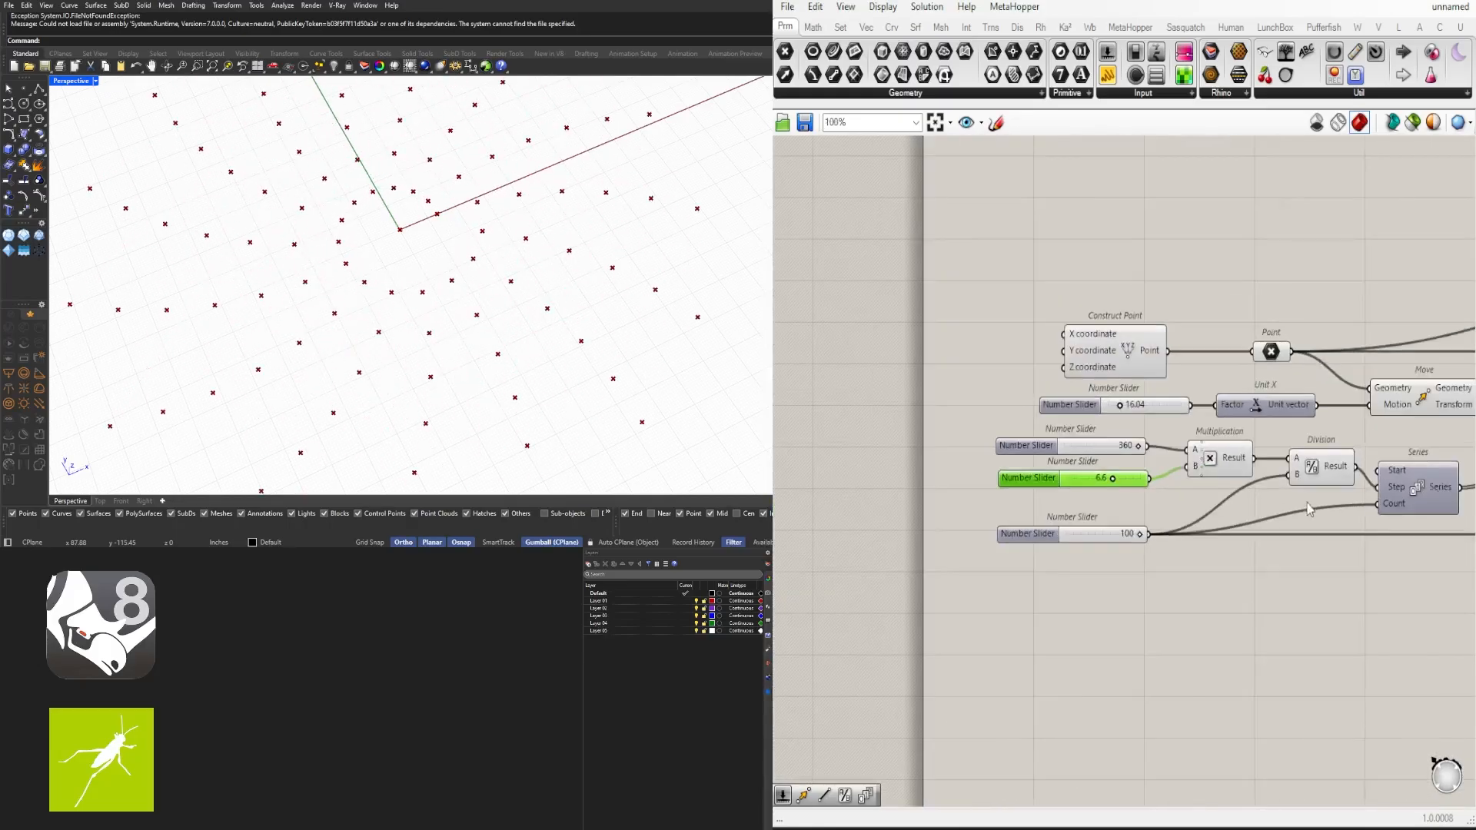
- Set the Series step slider to 0.4
scroll(1184, 433, "up", 10)
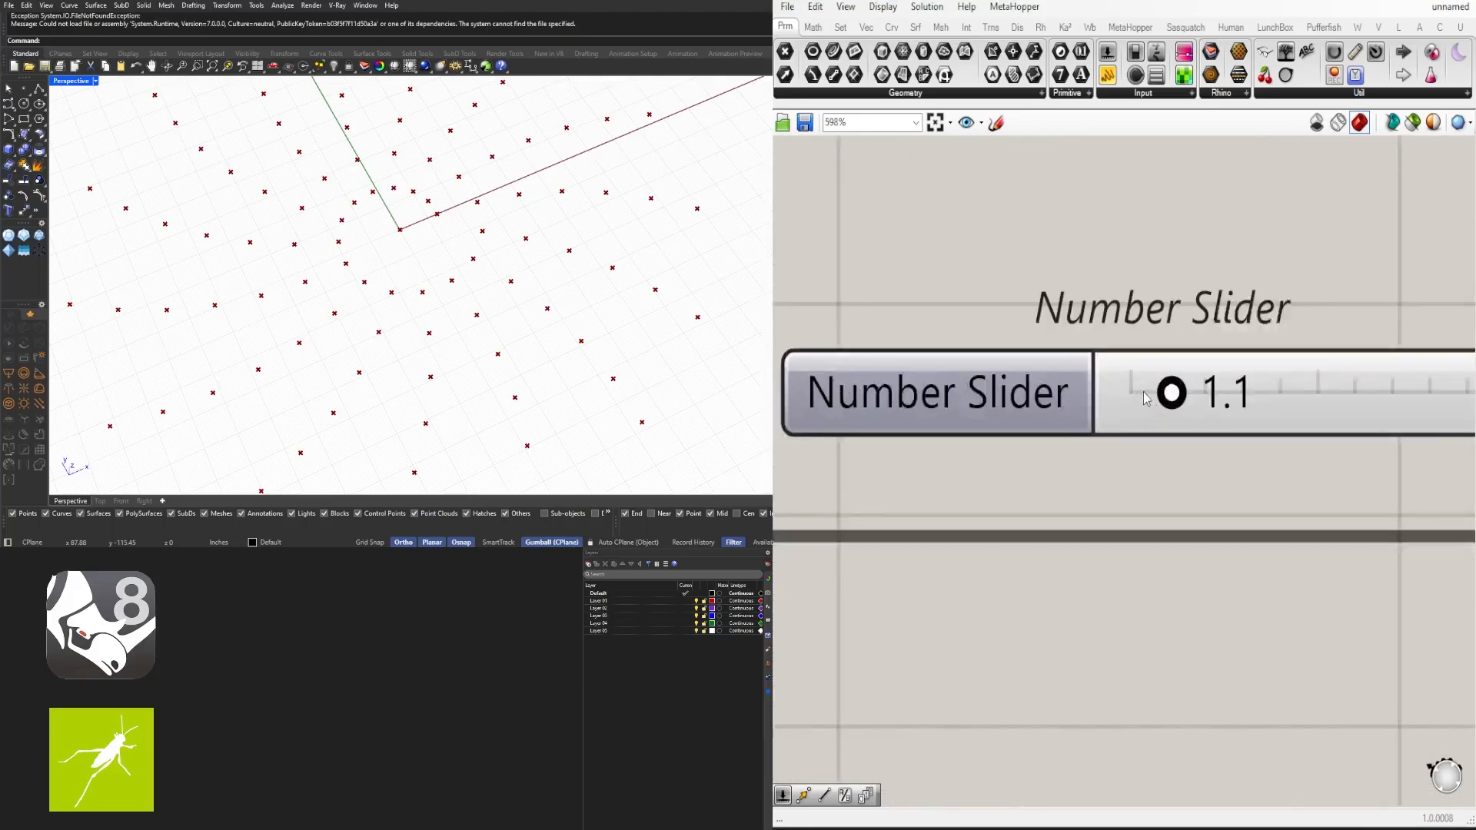
left_click_drag(1173, 390, 1145, 393)
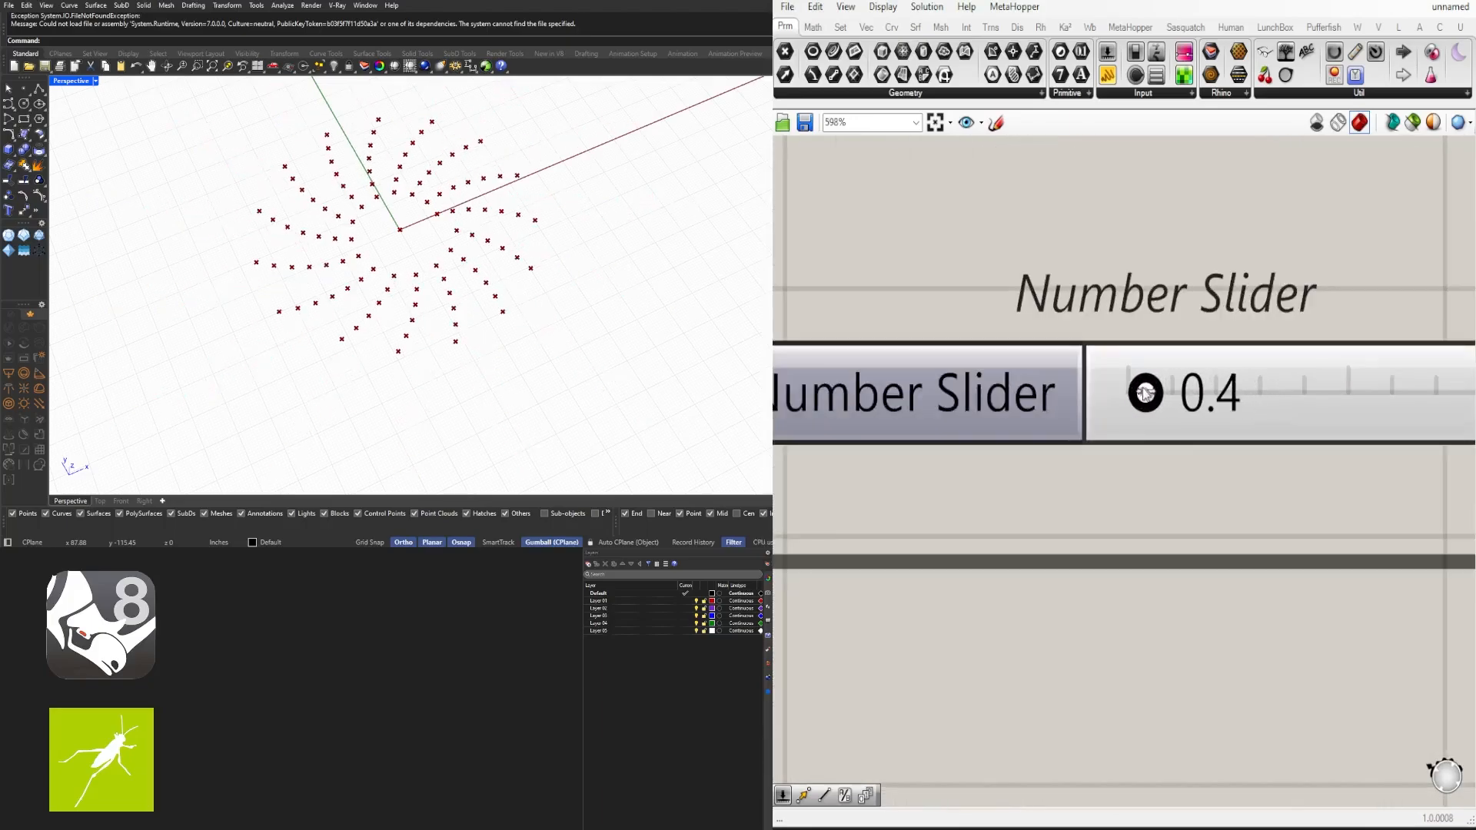
scroll(1099, 455, "down", 5)
- Fine-tune the multiplier slider to about 6.5
right_click_drag(932, 504, 1268, 494)
right_click_drag(982, 484, 1307, 492)
right_click_drag(971, 384, 1223, 428)
right_click_drag(994, 410, 1098, 403)
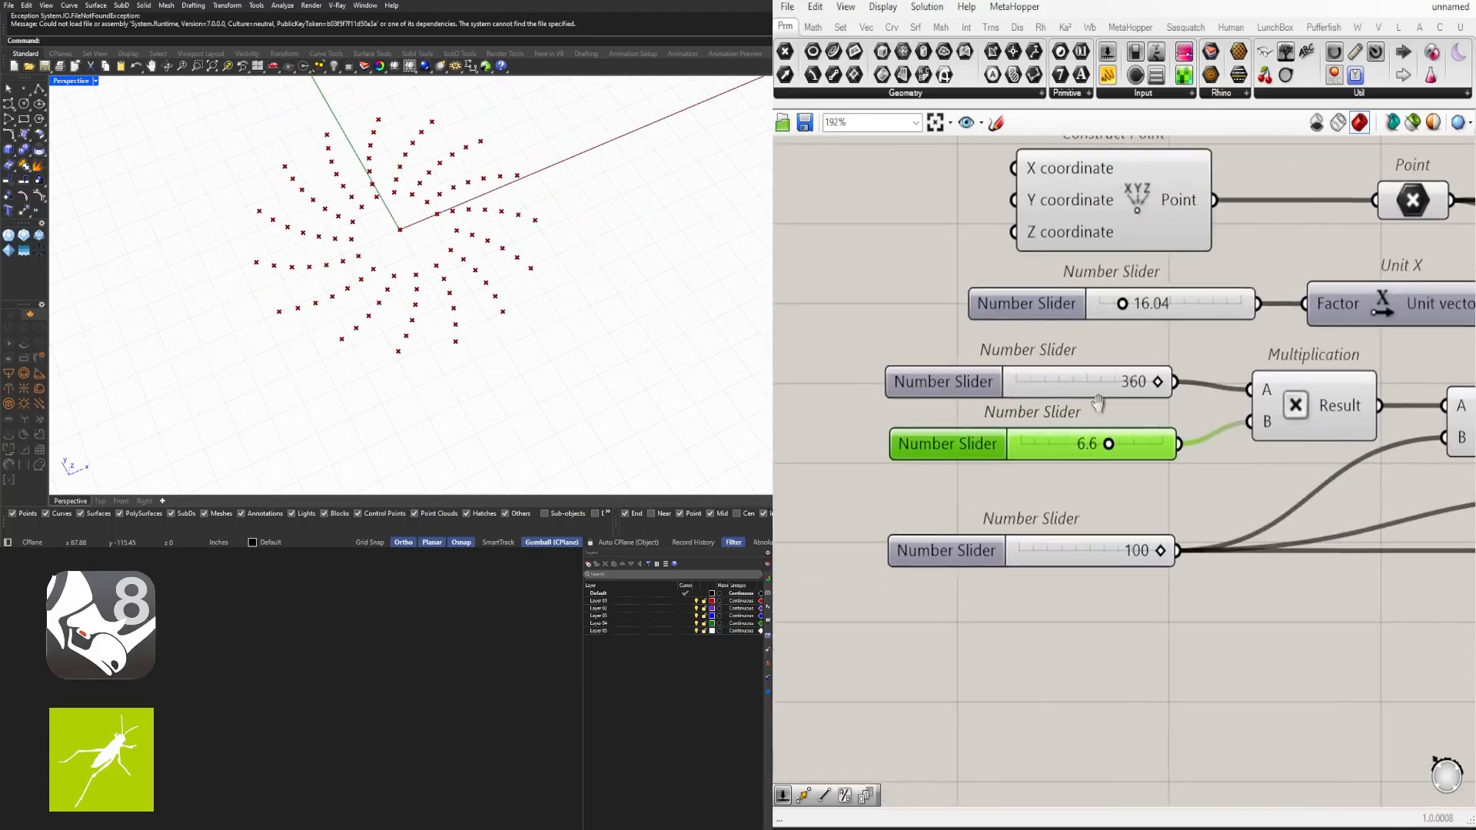
scroll(1107, 446, "up", 4)
left_click_drag(1120, 441, 1128, 507)
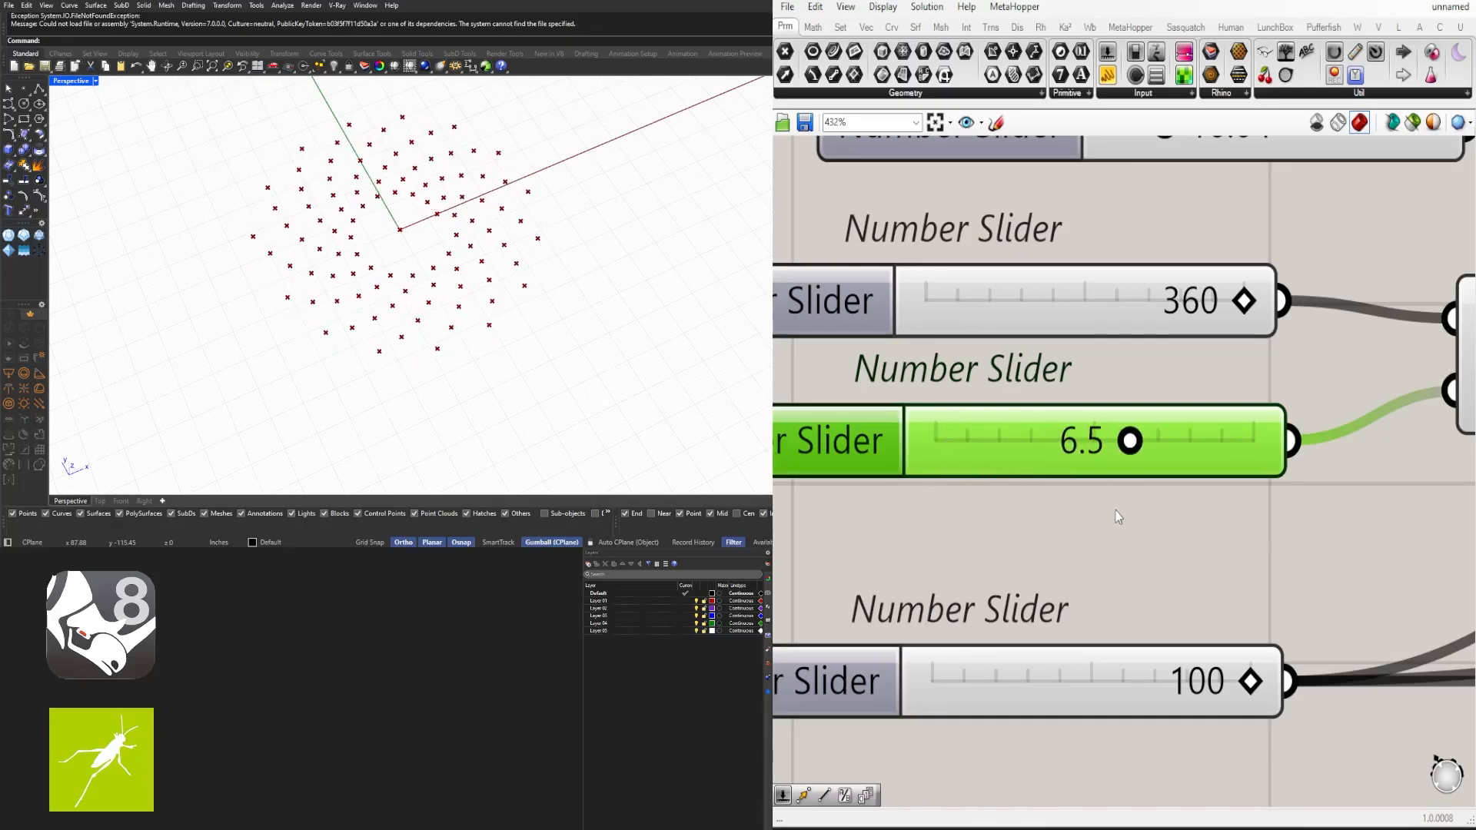
scroll(1119, 449, "down", 6)
right_click_drag(1122, 378, 1044, 450)
scroll(1044, 450, "up", 8)
left_click_drag(1116, 383, 1068, 382)
scroll(1068, 382, "down", 10)
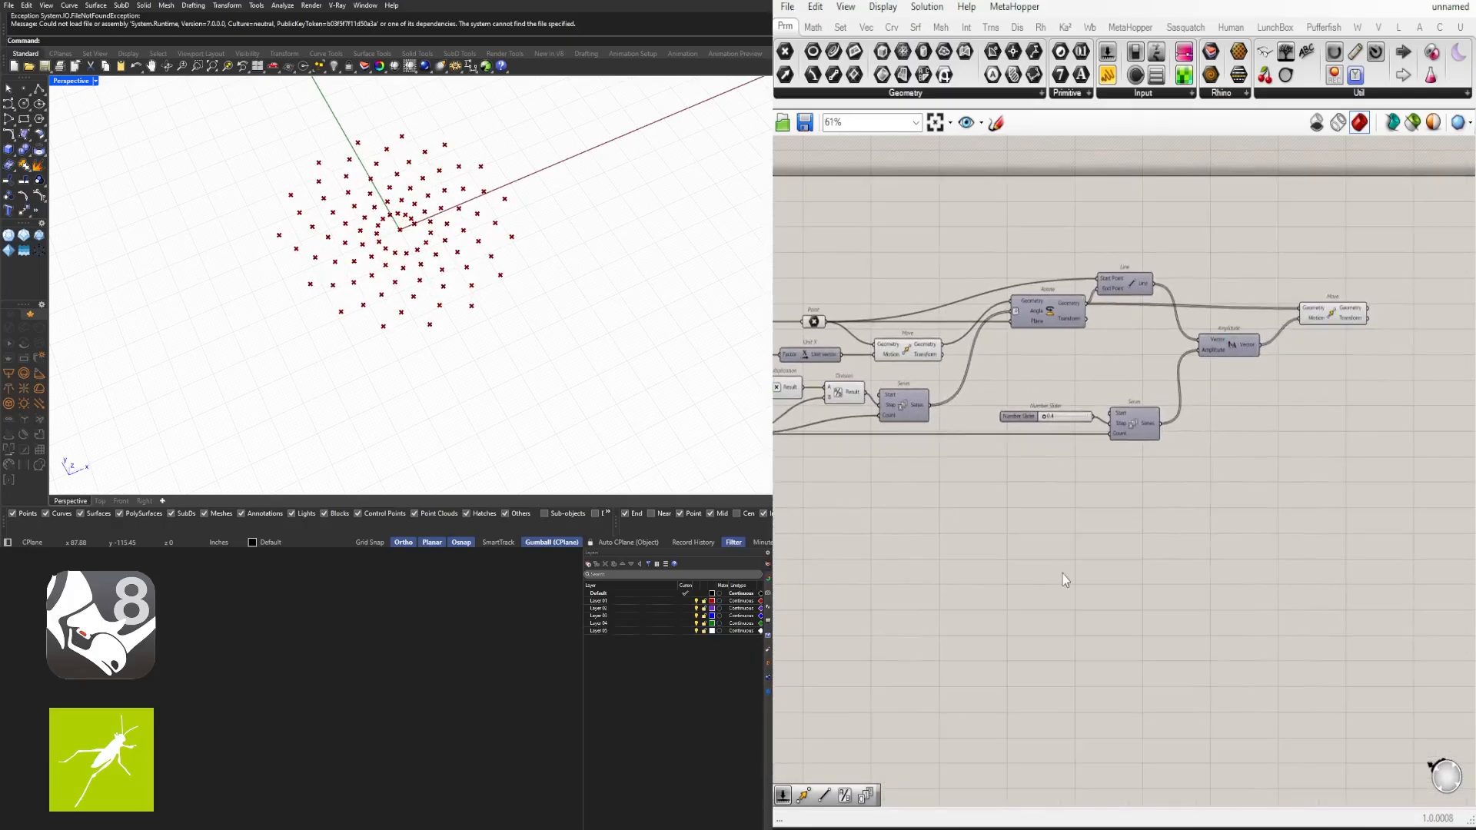
- Rearrange the Series component and its step slider closer to the Amplitude component
scroll(1228, 378, "up", 1)
right_click_drag(1358, 398, 1328, 390)
scroll(1328, 389, "down", 1)
right_click_drag(1175, 472, 1234, 482)
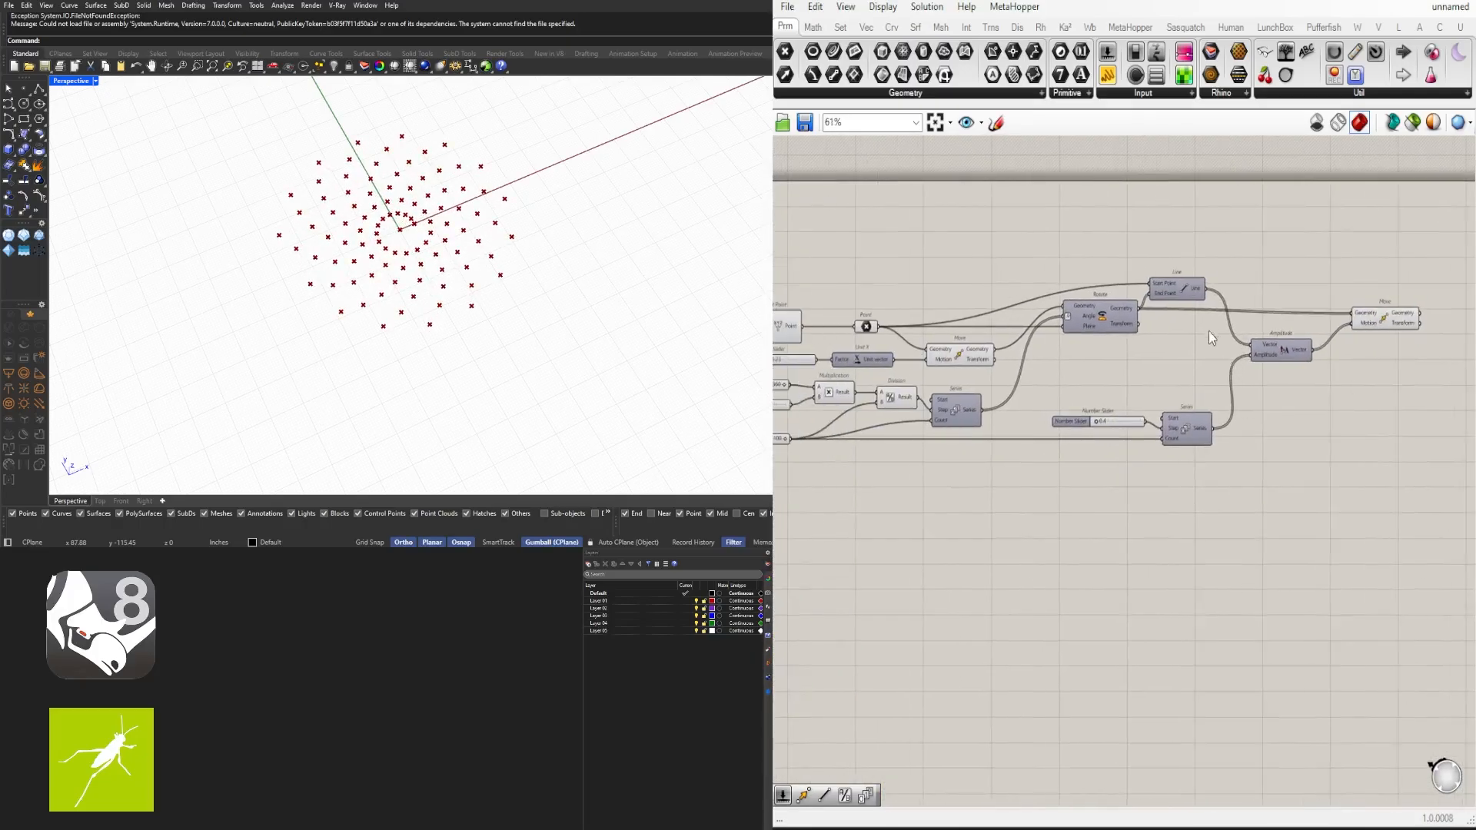
right_click_drag(1322, 362, 1239, 369)
right_click_drag(1146, 494, 1288, 486)
left_click_drag(1269, 513, 1121, 418)
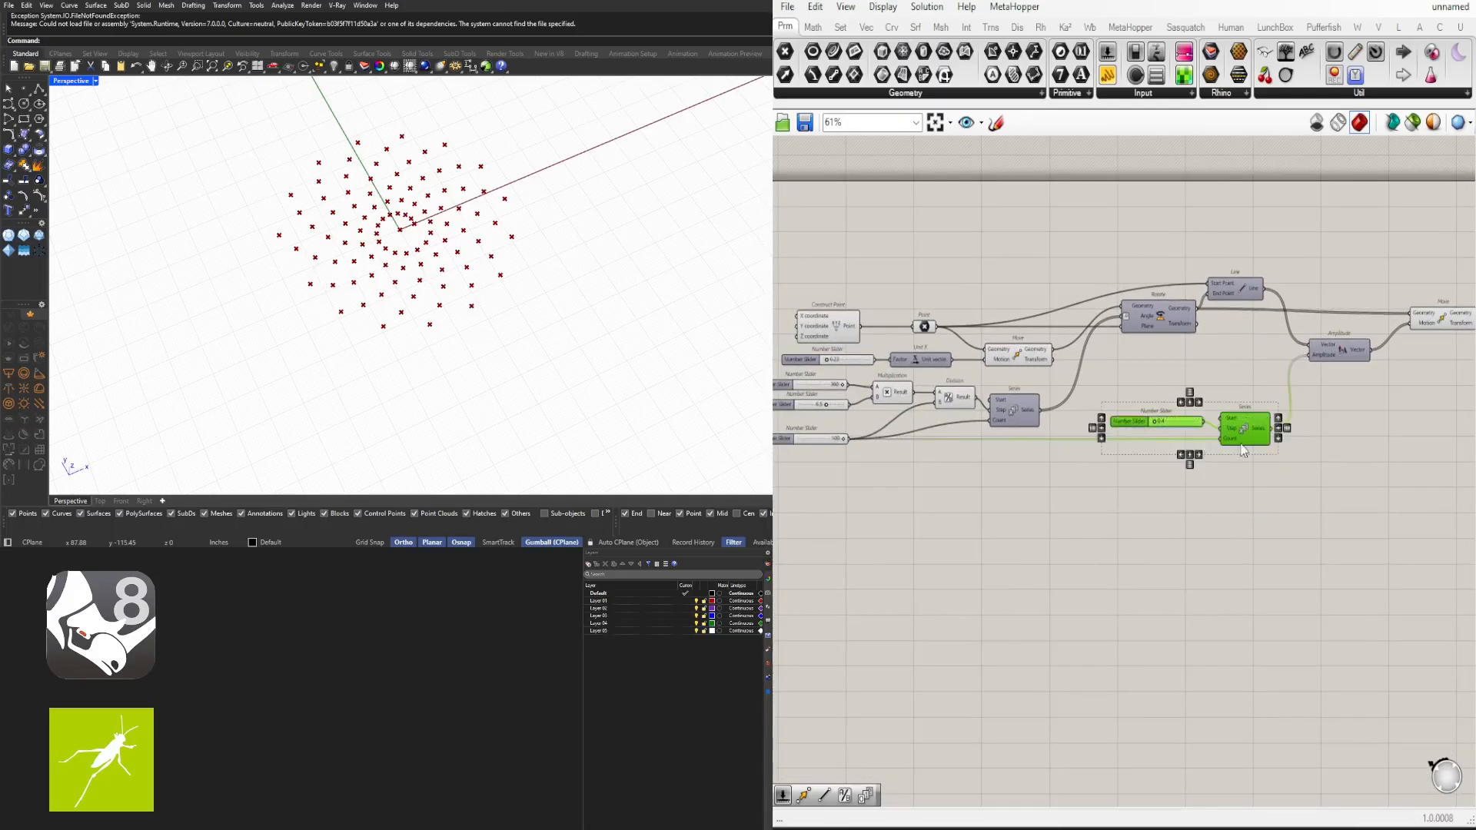
left_click_drag(1249, 442, 1202, 442)
left_click(1226, 349)
- Reposition the Series, Amplitude and slider components into a cleaner row below the Line component
scroll(1099, 421, "up", 3)
left_click_drag(1076, 429, 1058, 497)
scroll(1246, 539, "down", 4)
right_click_drag(1328, 579, 1275, 582)
left_click_drag(1276, 581, 1104, 463)
scroll(1145, 494, "up", 3)
left_click_drag(1217, 489, 1152, 489)
left_click(1335, 411)
scroll(1339, 409, "down", 1)
right_click_drag(1339, 409, 1123, 415)
left_click_drag(1405, 445, 1216, 315)
left_click(1221, 411)
left_click_drag(1198, 390, 1106, 476)
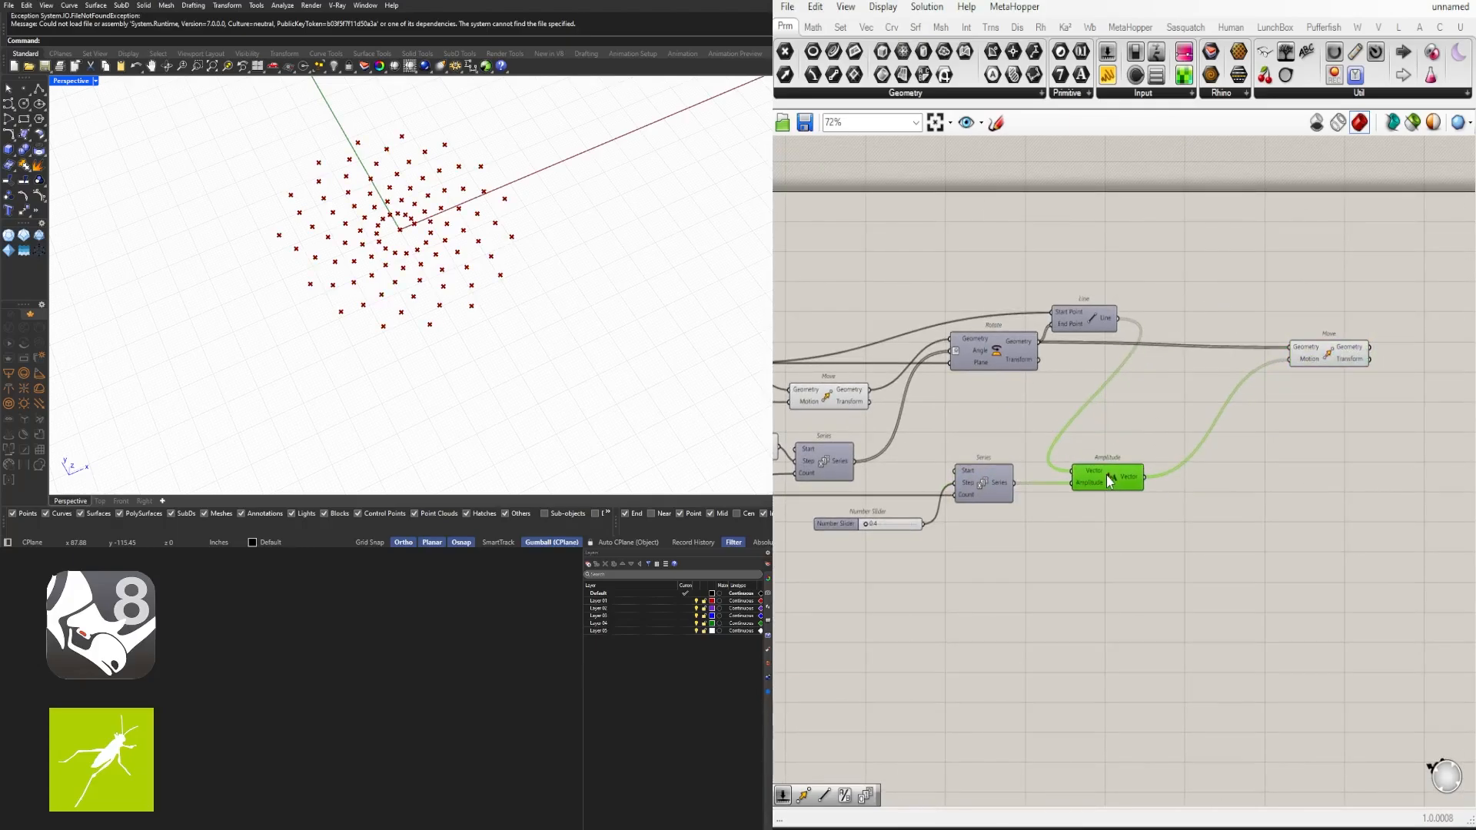
- Move the Line and Amplitude components together next to the final Move component
left_click(1126, 408)
right_click_drag(1024, 401, 1078, 411)
left_click_drag(1183, 493, 1267, 340)
left_click_drag(1396, 372, 1381, 366)
left_click_drag(1295, 261, 1132, 333)
scroll(1141, 323, "up", 2)
left_click_drag(1153, 331, 1178, 297)
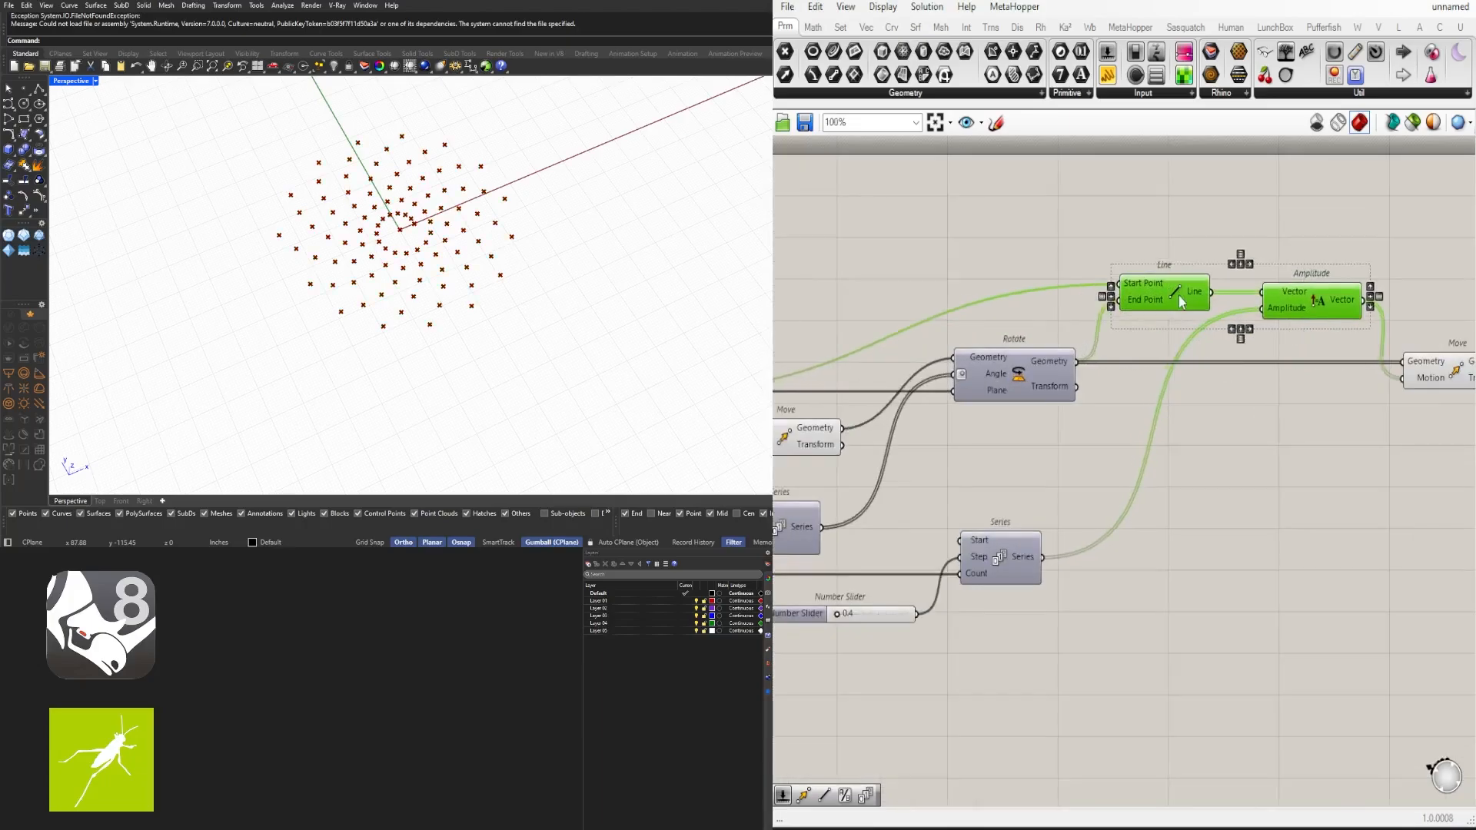
left_click(1228, 336)
right_click_drag(1294, 307, 1278, 324)
left_click_drag(1277, 323, 1265, 321)
right_click_drag(1265, 322, 992, 294)
left_click(1171, 371)
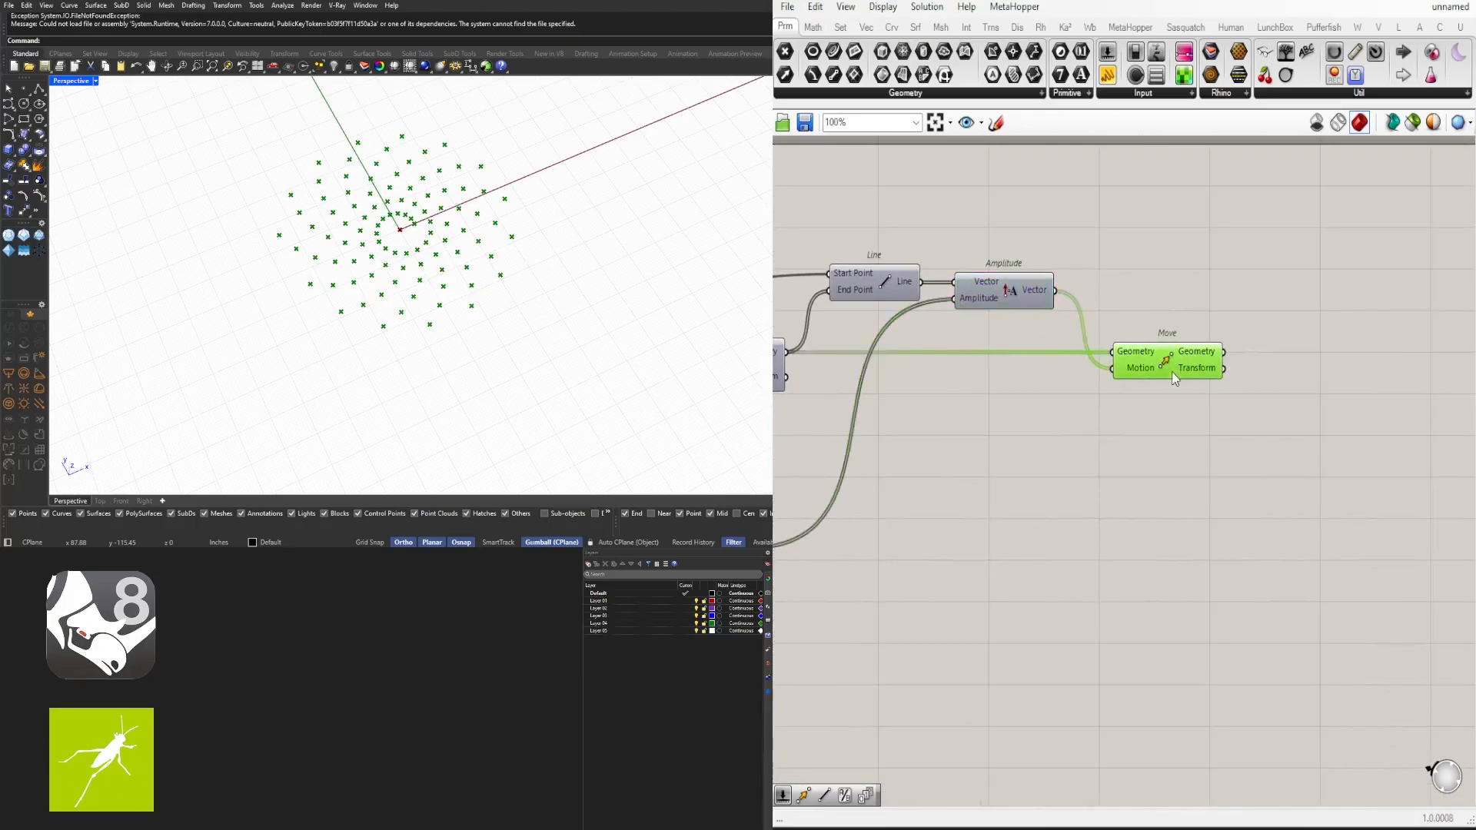
- Add a Voronoi component and feed the final Move geometry into its Points input
scroll(440, 219, "up", 9)
scroll(438, 216, "down", 5)
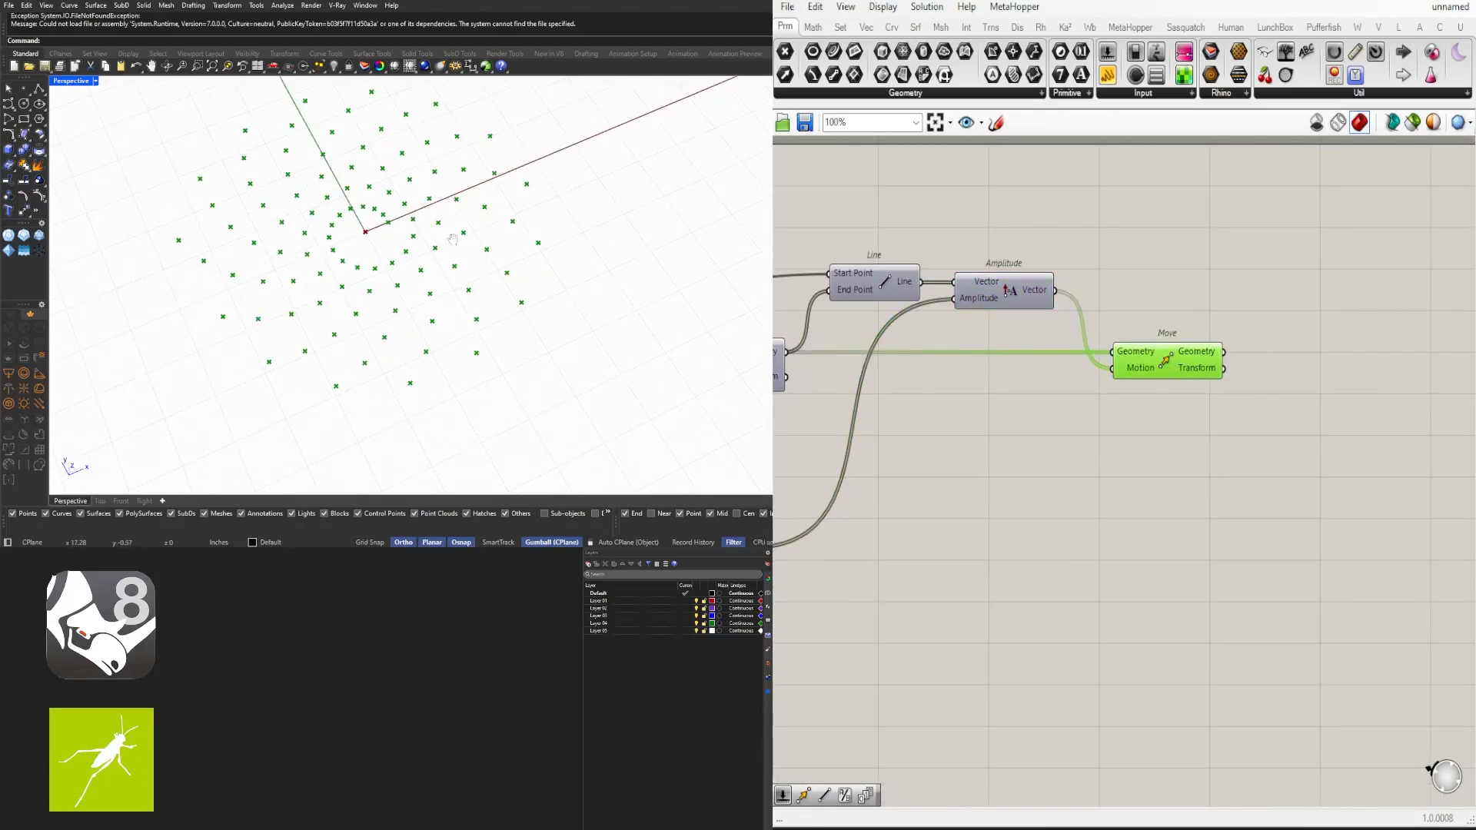
right_click_drag(448, 233, 523, 273, "shift")
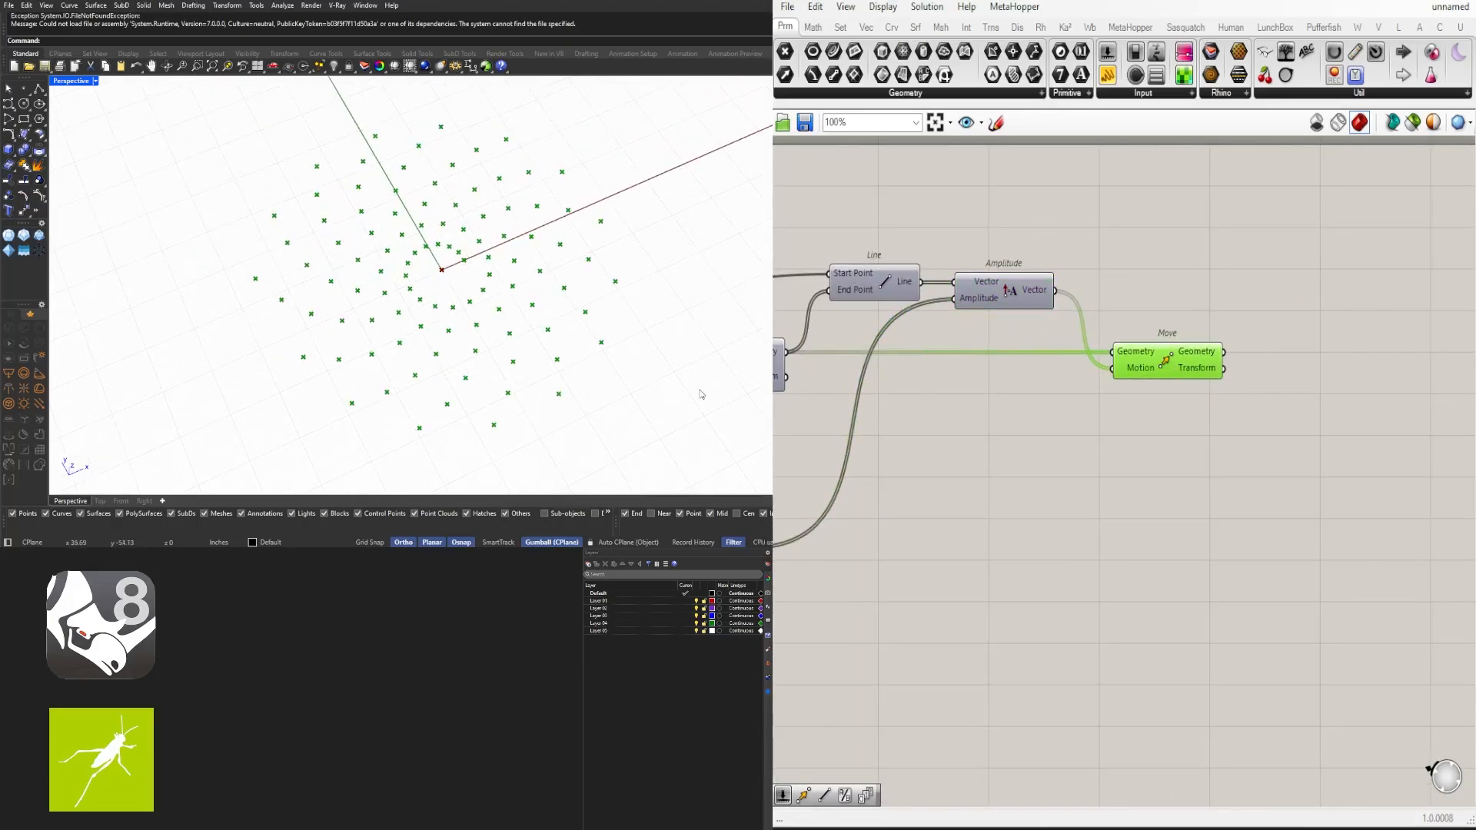
right_click_drag(1343, 390, 1114, 365)
double_click(1112, 365)
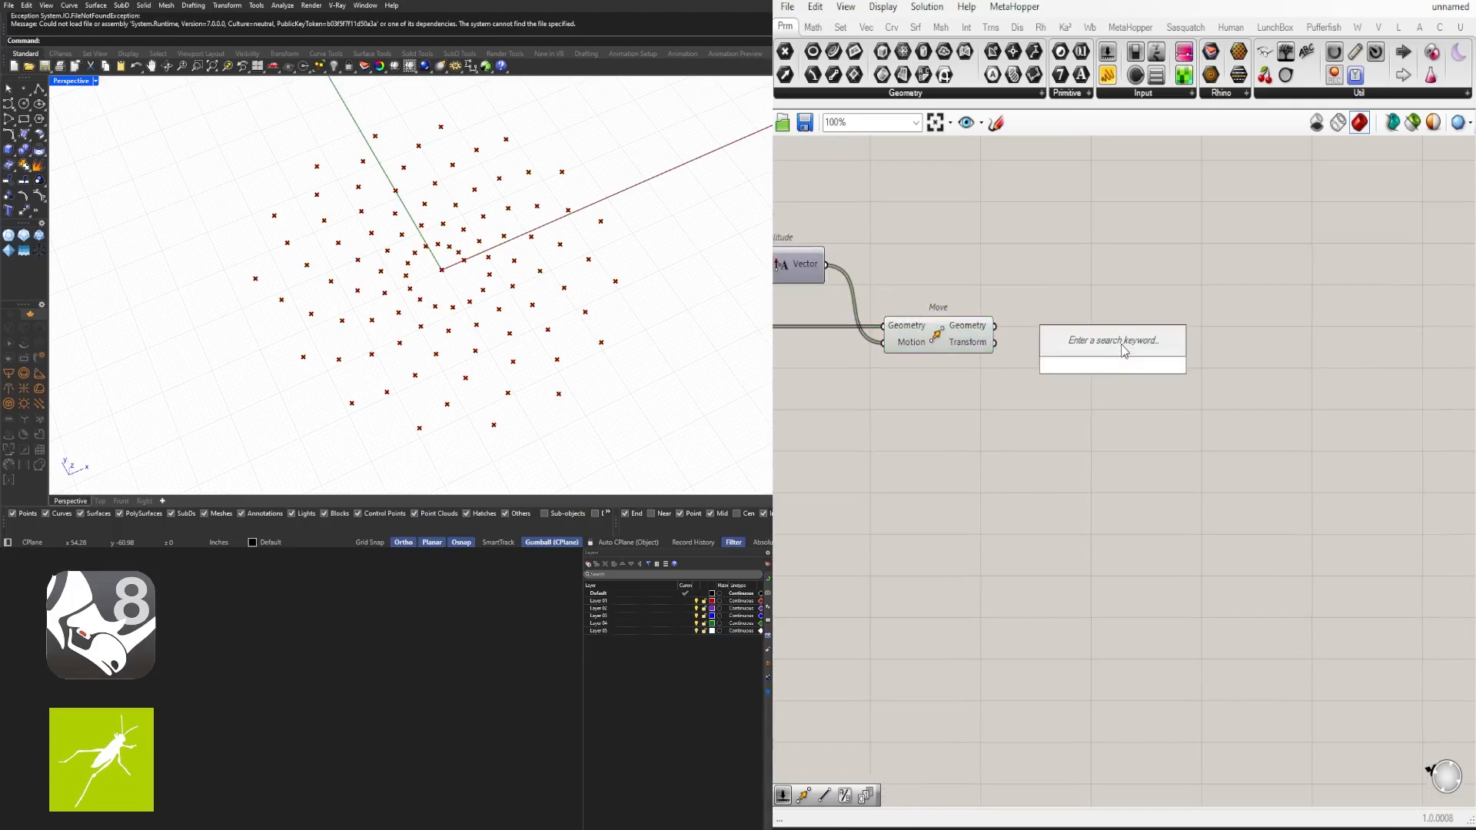
type("voro")
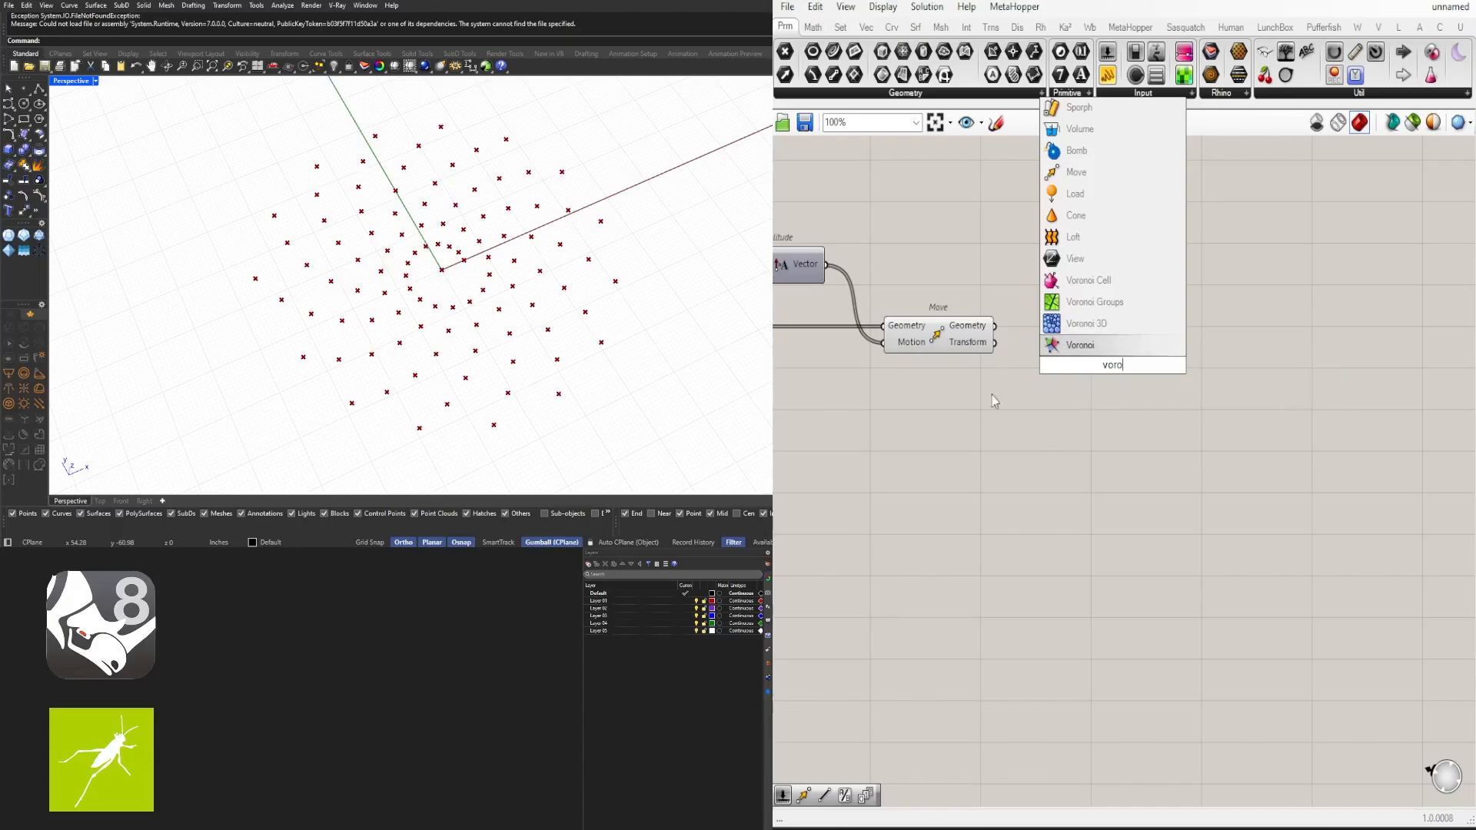
left_click(1073, 345)
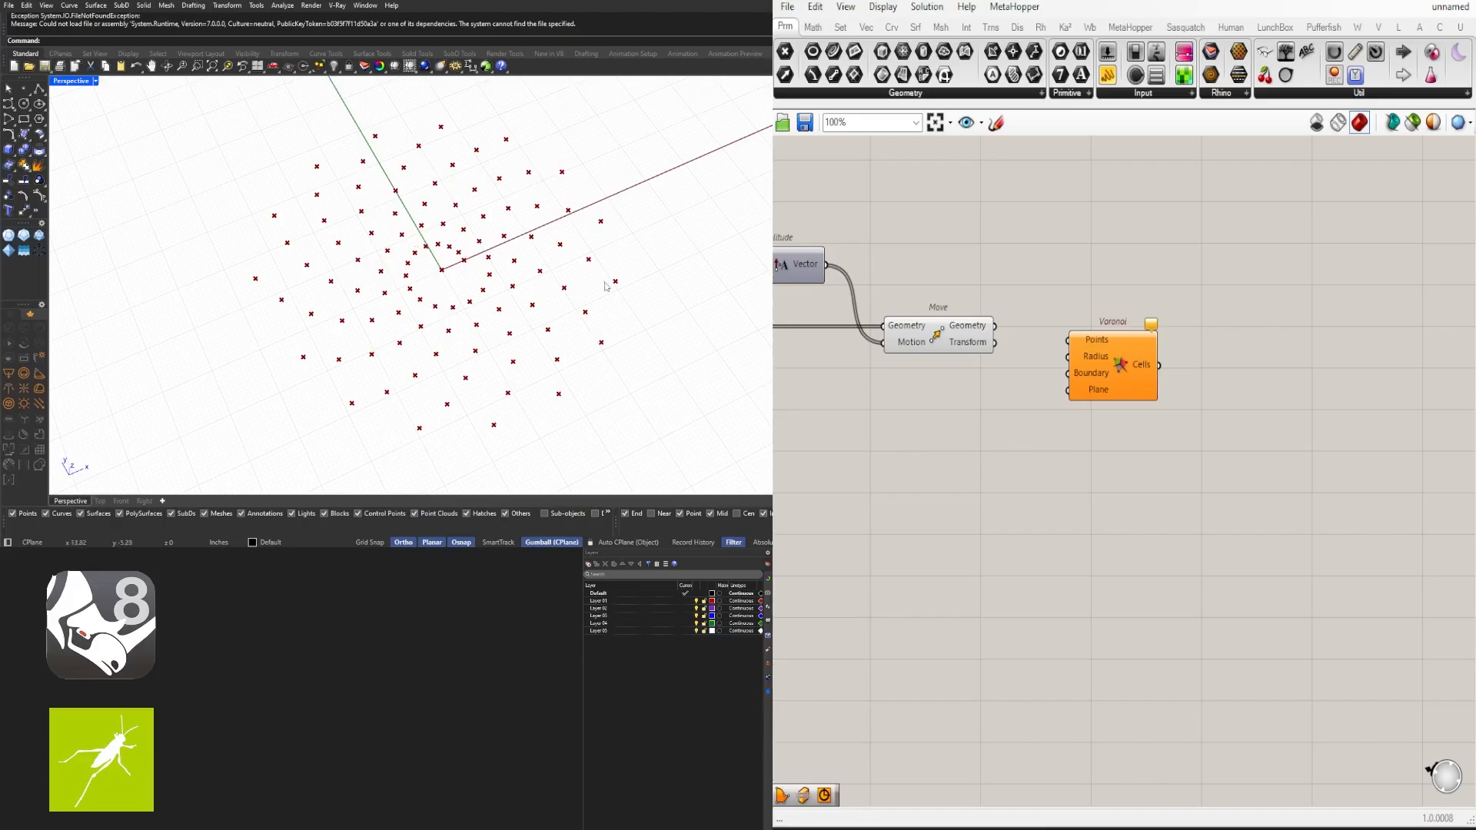
left_click_drag(1110, 356, 1116, 369)
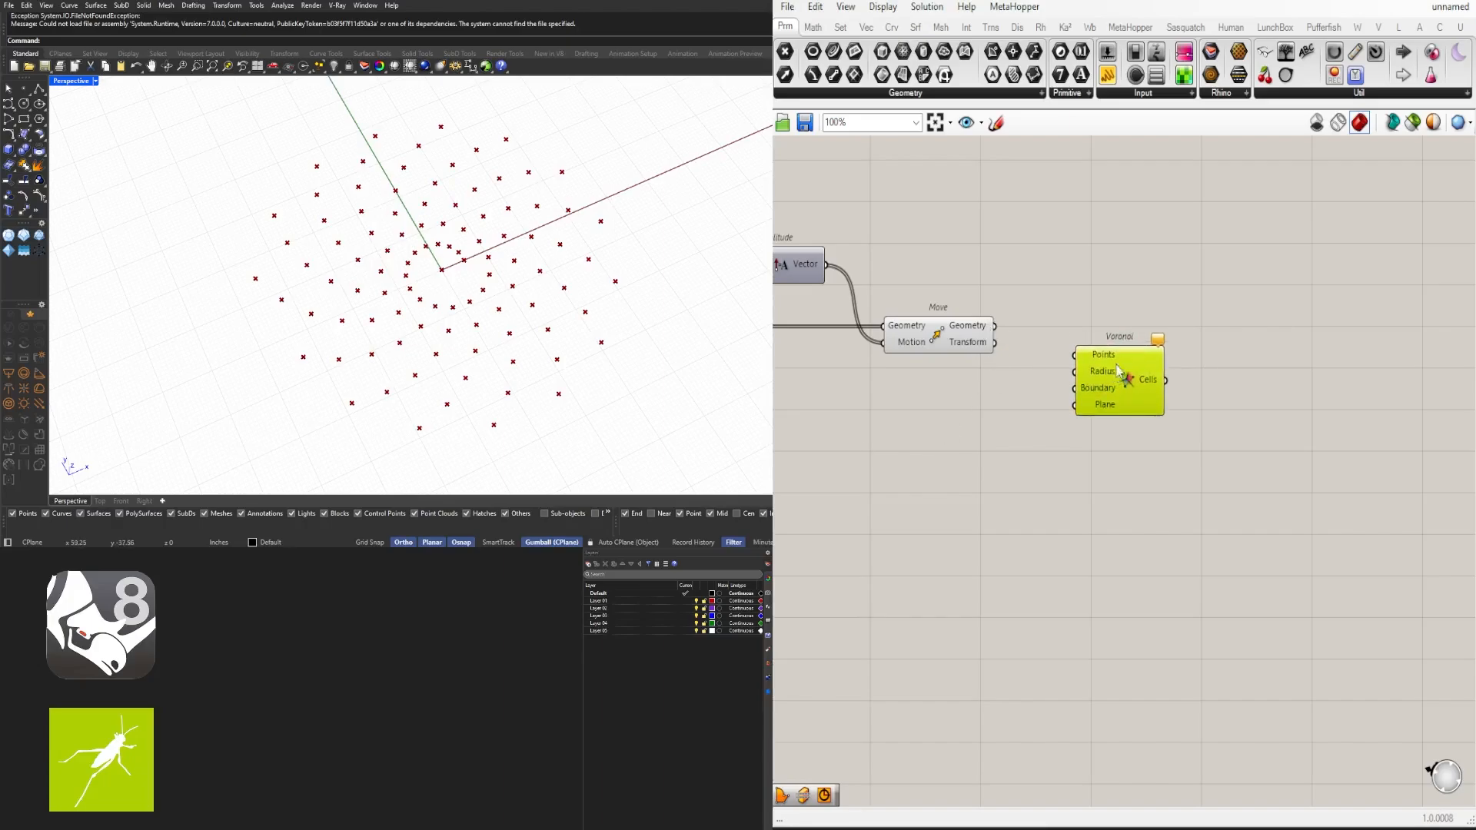
left_click_drag(996, 326, 1080, 361)
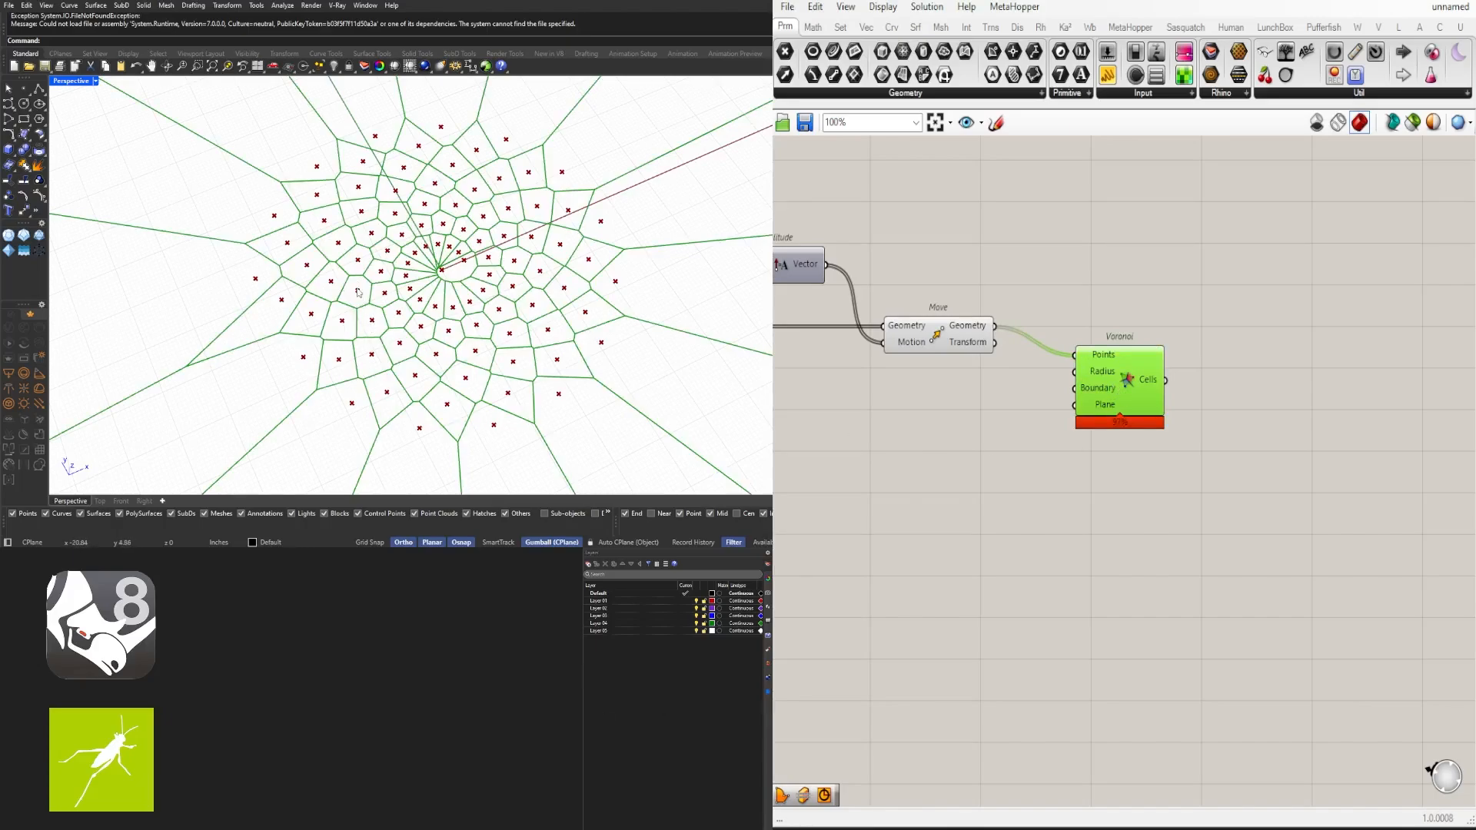
scroll(350, 327, "up", 3)
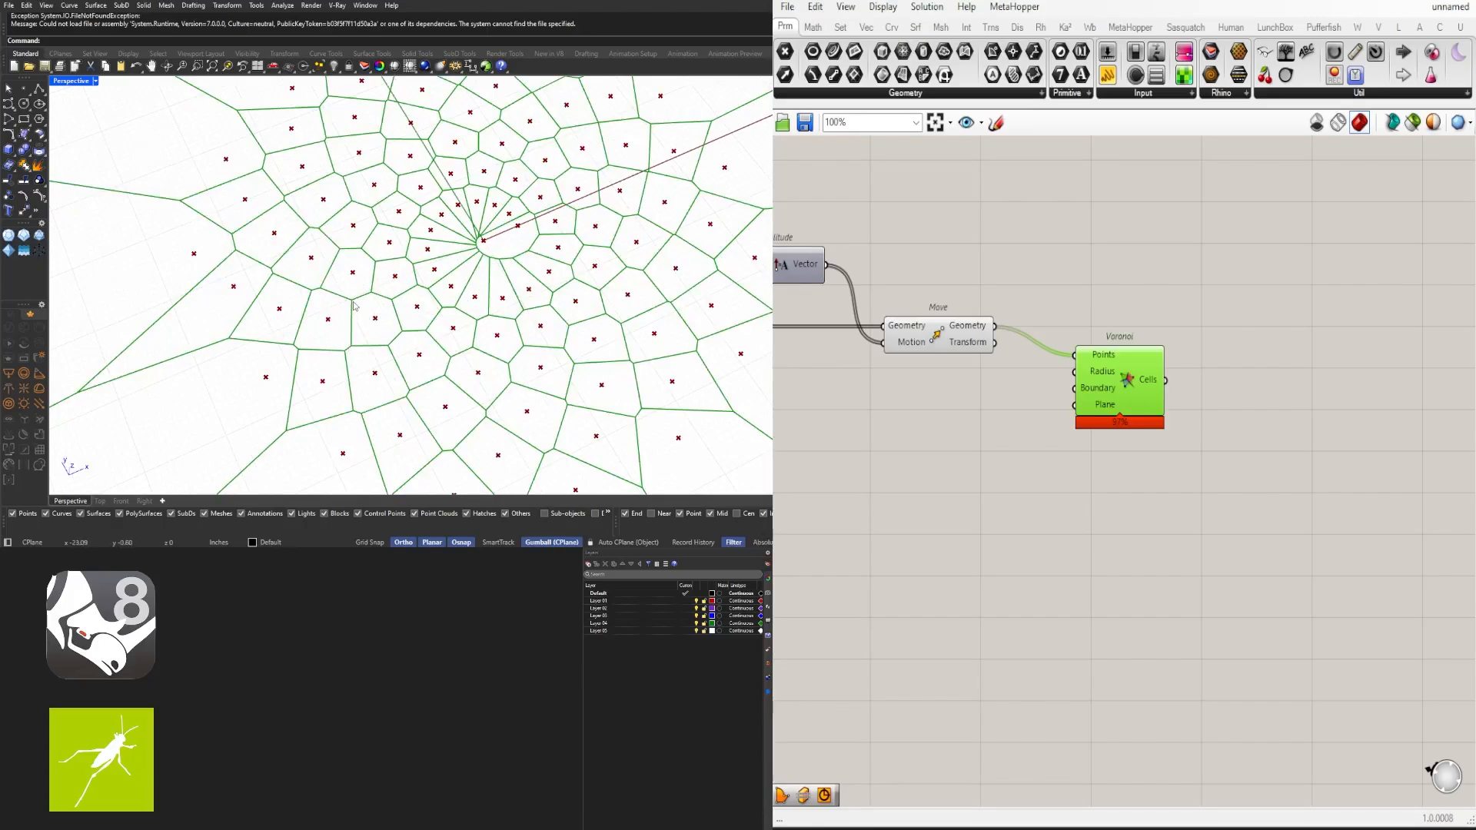
- Review the Voronoi pattern in the viewport and the overall layout of the definition on the canvas
scroll(433, 238, "down", 2)
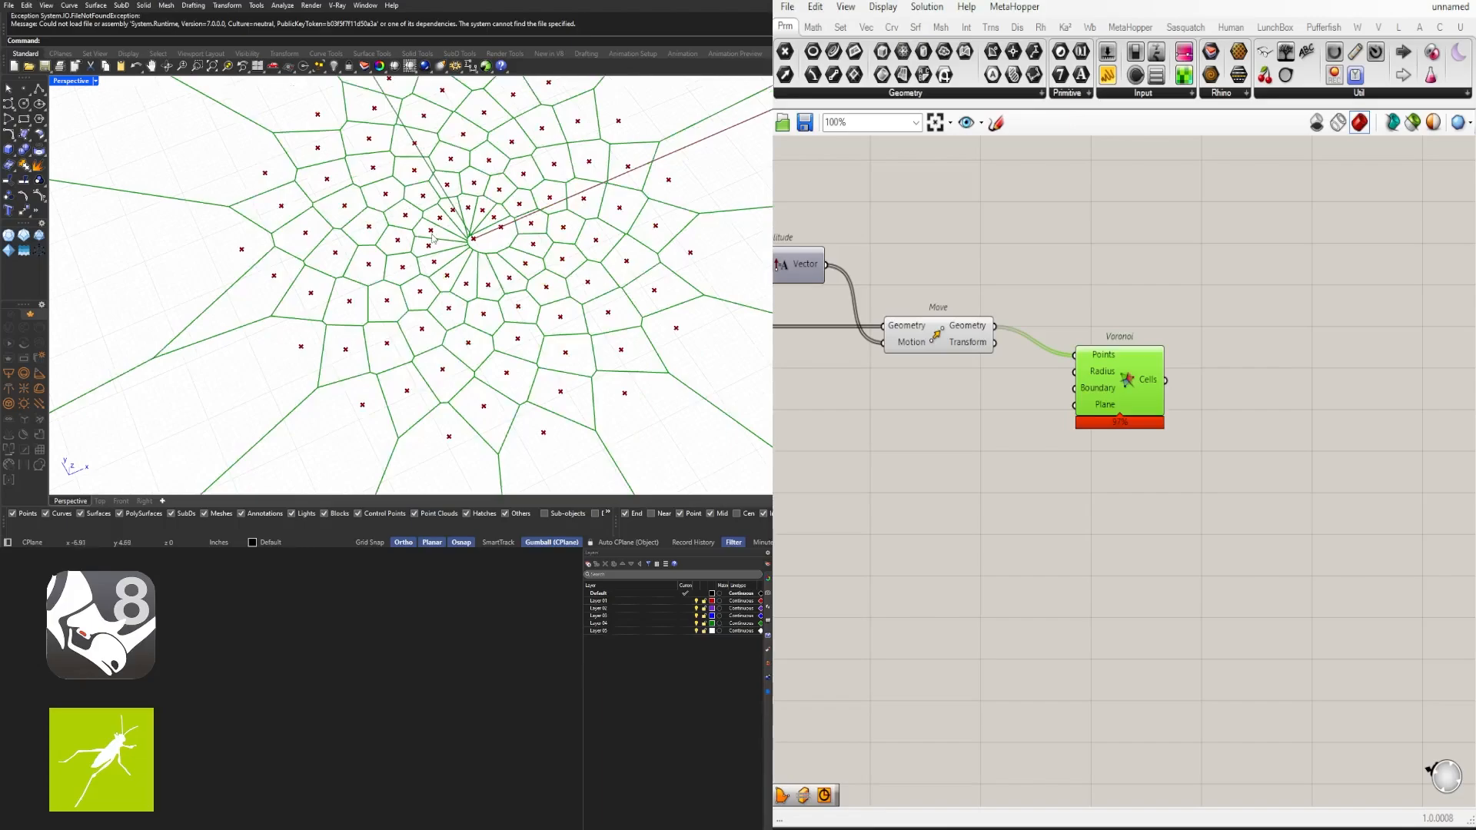
scroll(952, 422, "down", 3)
right_click_drag(952, 423, 1335, 431)
right_click_drag(1033, 403, 1165, 399)
right_click_drag(859, 429, 1036, 422)
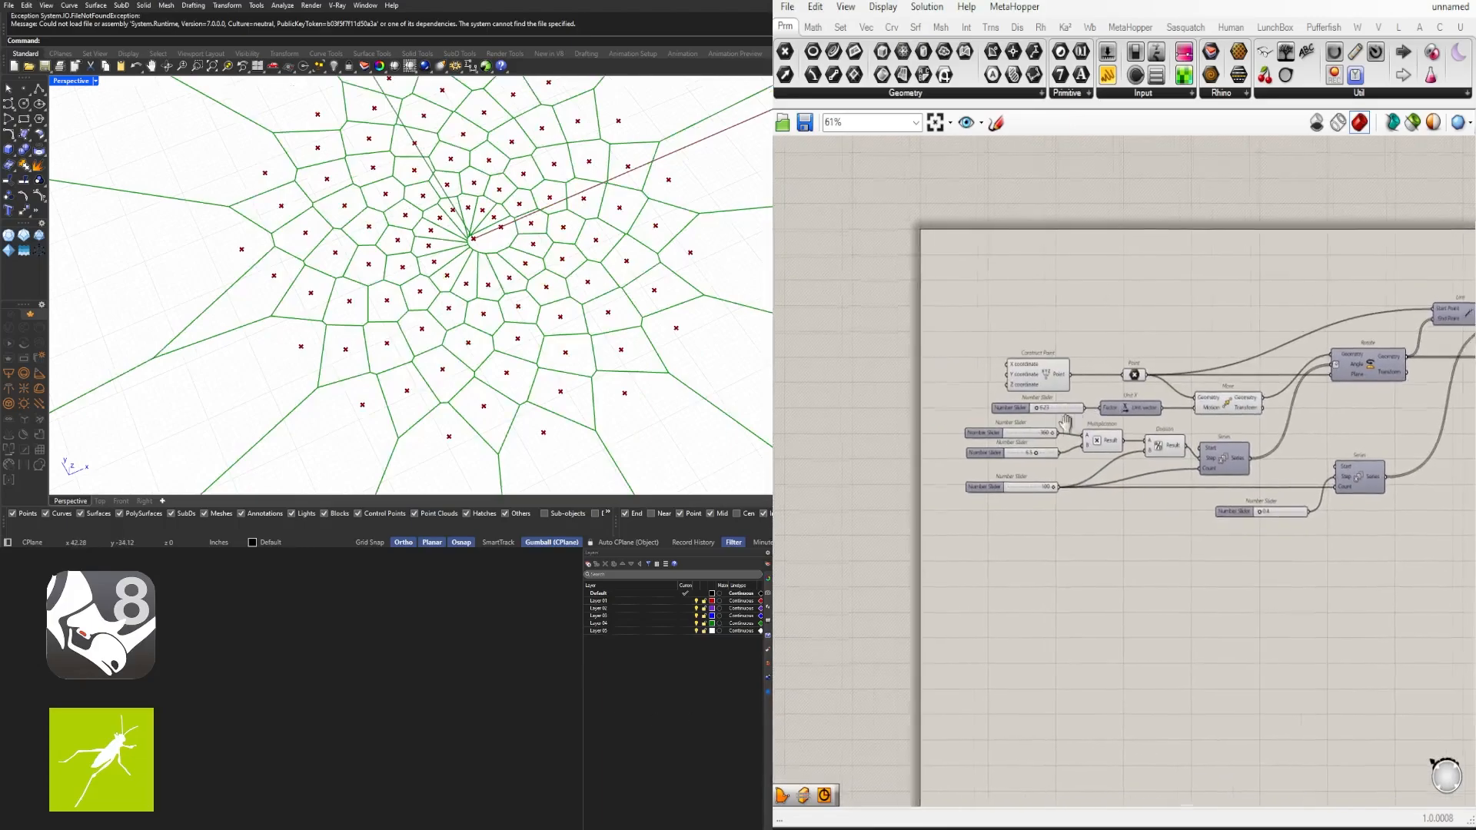
scroll(1070, 440, "up", 5)
scroll(990, 483, "up", 3)
left_click_drag(984, 468, 1031, 527)
scroll(1173, 455, "down", 6)
scroll(1304, 498, "up", 4)
scroll(976, 544, "up", 1)
scroll(1009, 536, "down", 6)
scroll(1076, 567, "up", 7)
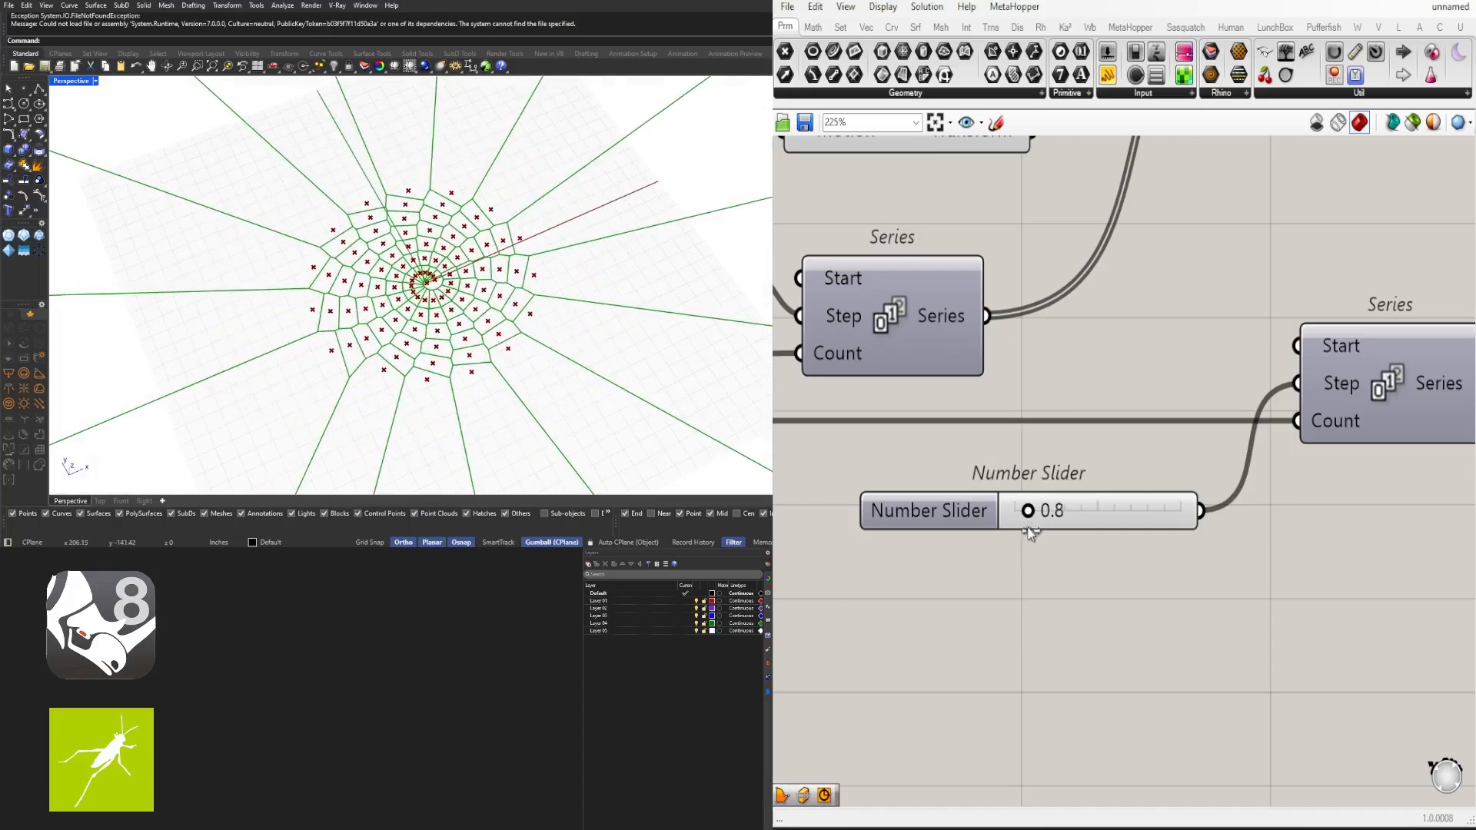
scroll(1217, 475, "down", 6)
mouse_move(1206, 459)
left_mouse_down()
mouse_move(1180, 449)
mouse_move(1189, 466)
left_mouse_up()
left_click(1184, 496)
scroll(1124, 470, "down", 2)
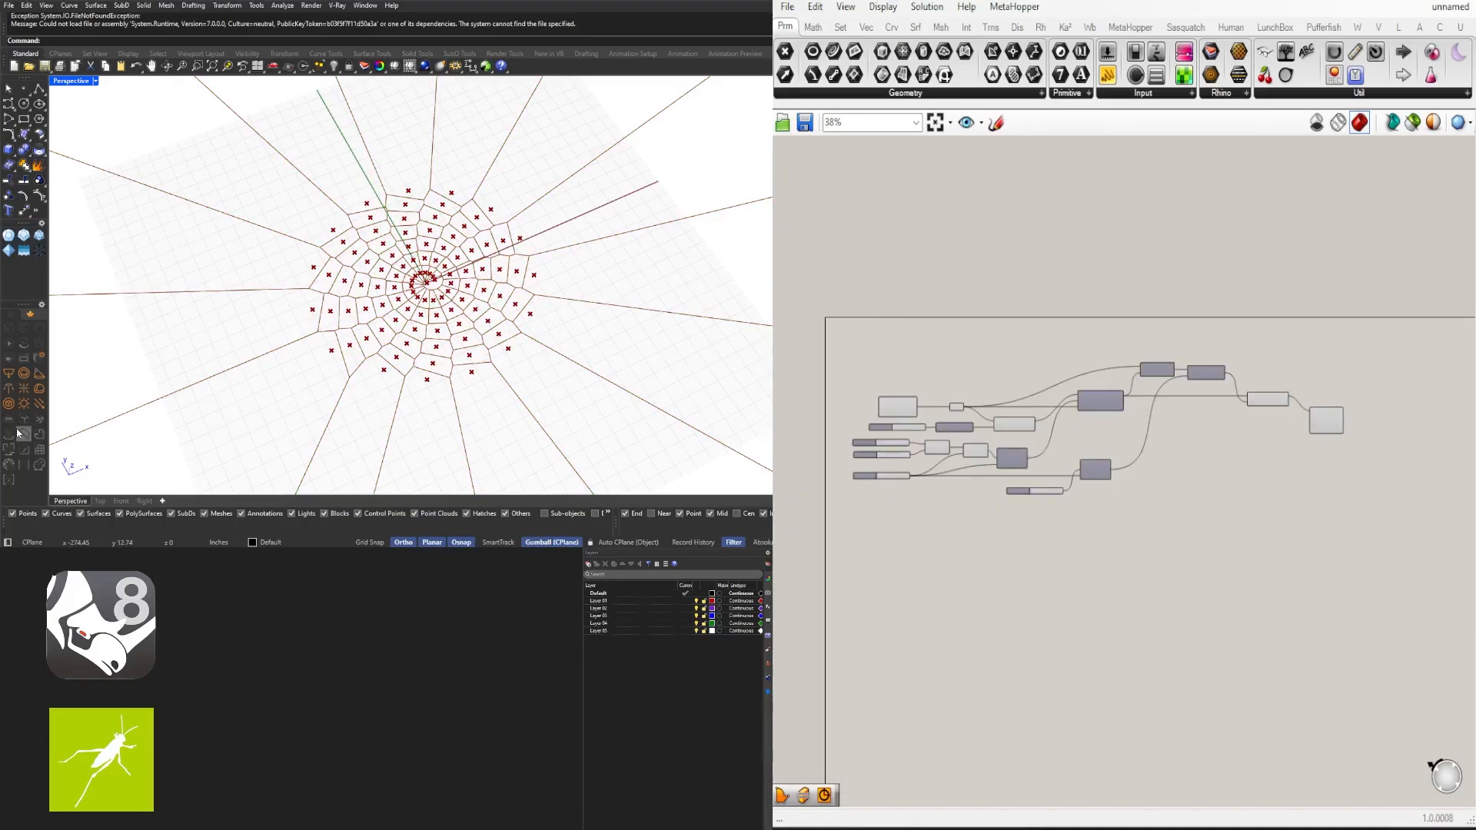
scroll(1403, 427, "up", 4)
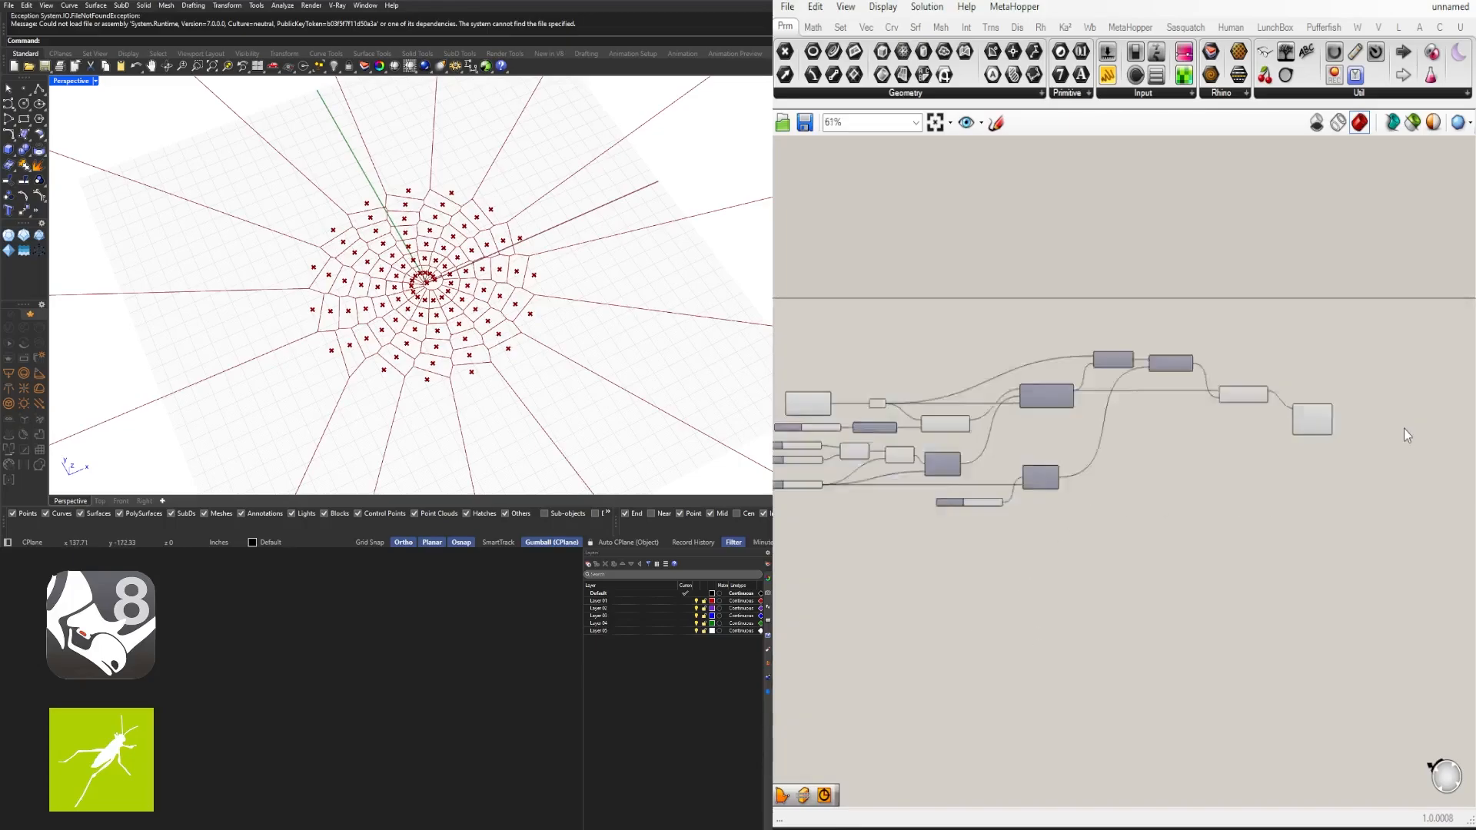
- Examine the Voronoi component's cell output in the viewport from several angles
left_click(1205, 435)
left_click_drag(1205, 429, 1210, 430)
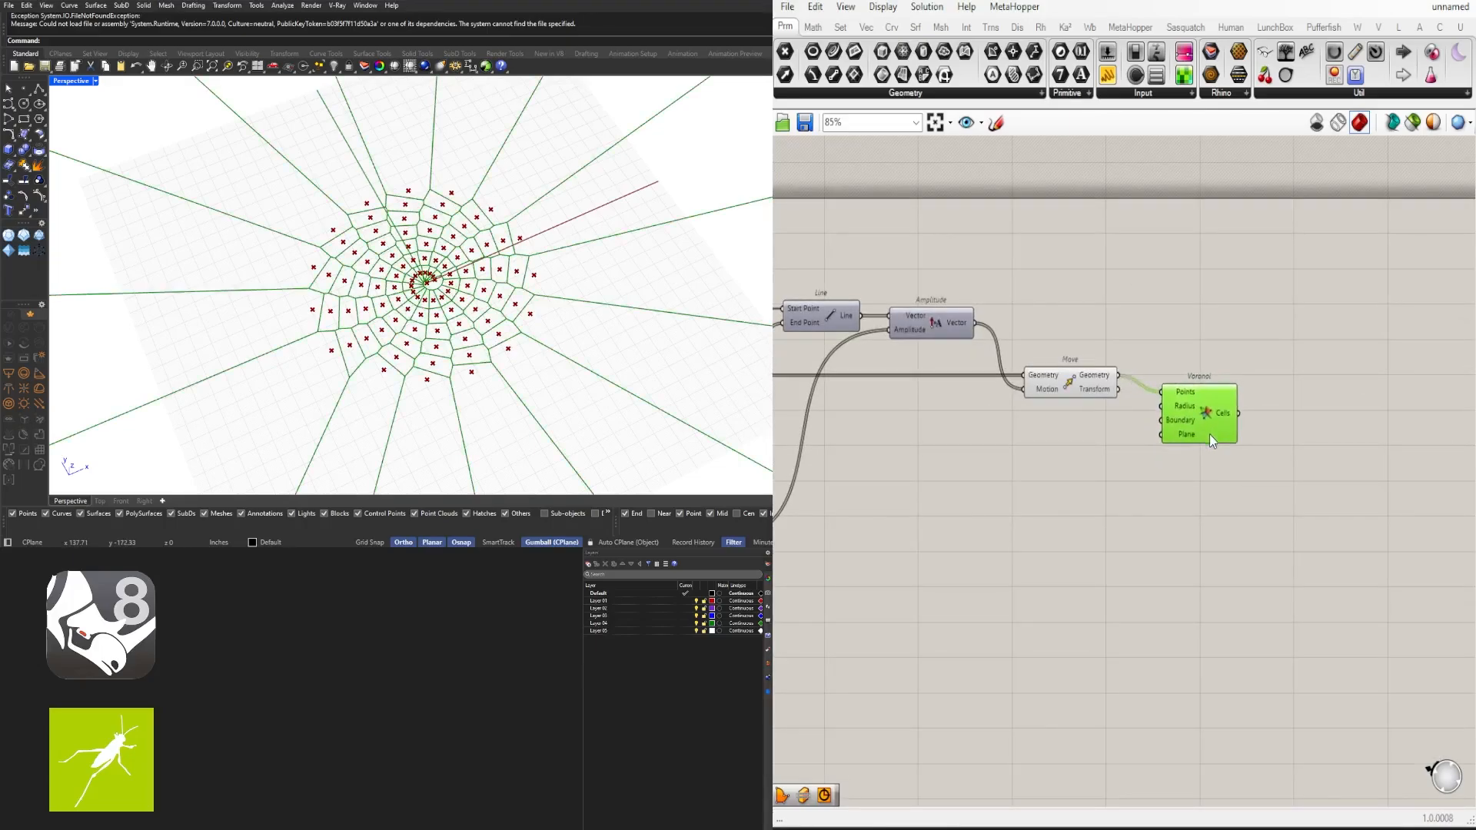
right_click_drag(1210, 432, 1360, 436)
left_click_drag(1263, 457, 1218, 359)
scroll(1012, 476, "down", 2)
right_click_drag(1134, 445, 1028, 415)
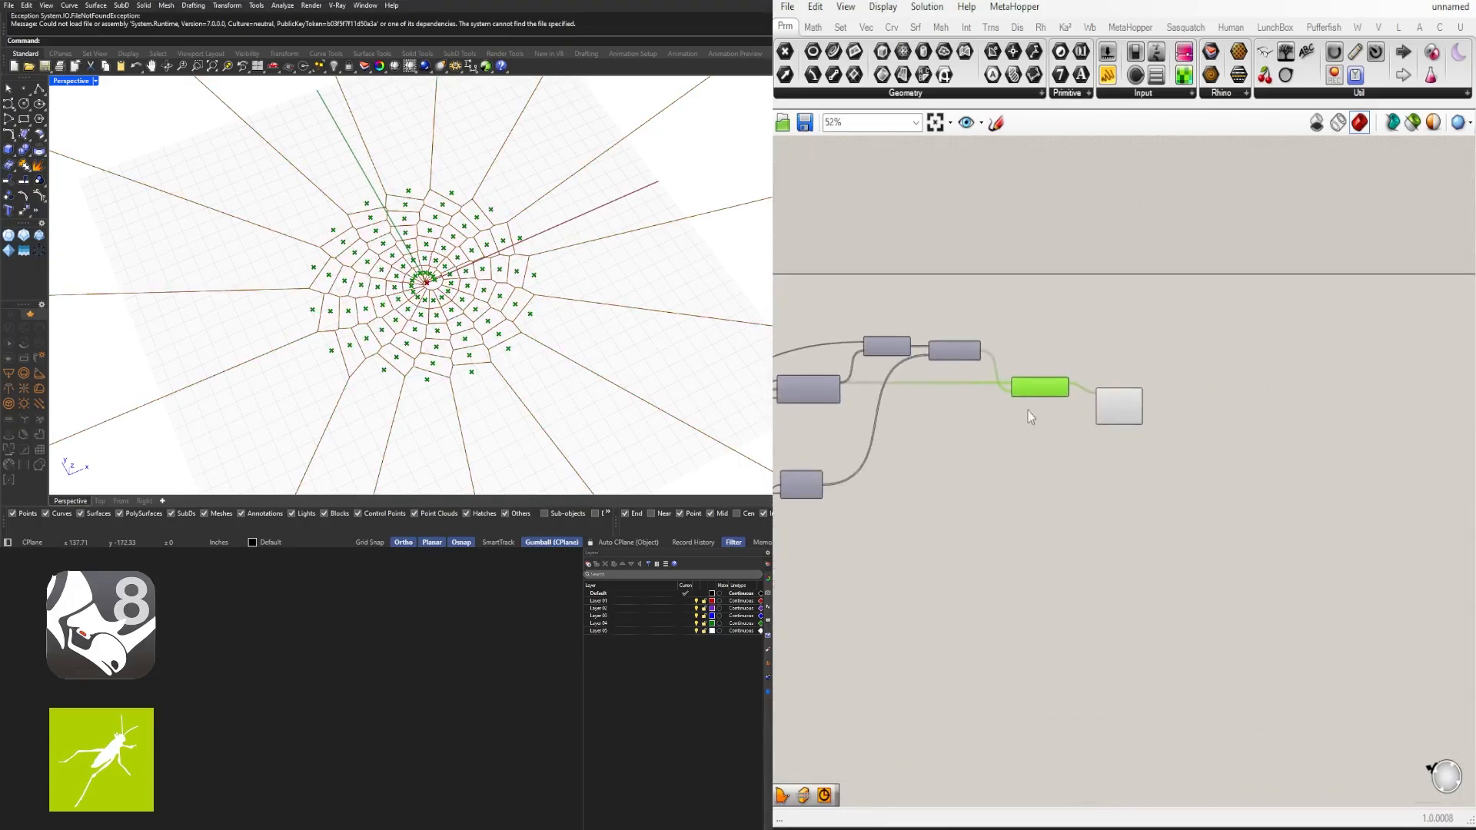
scroll(1037, 398, "up", 3)
middle_click(1050, 335)
left_click(1097, 283)
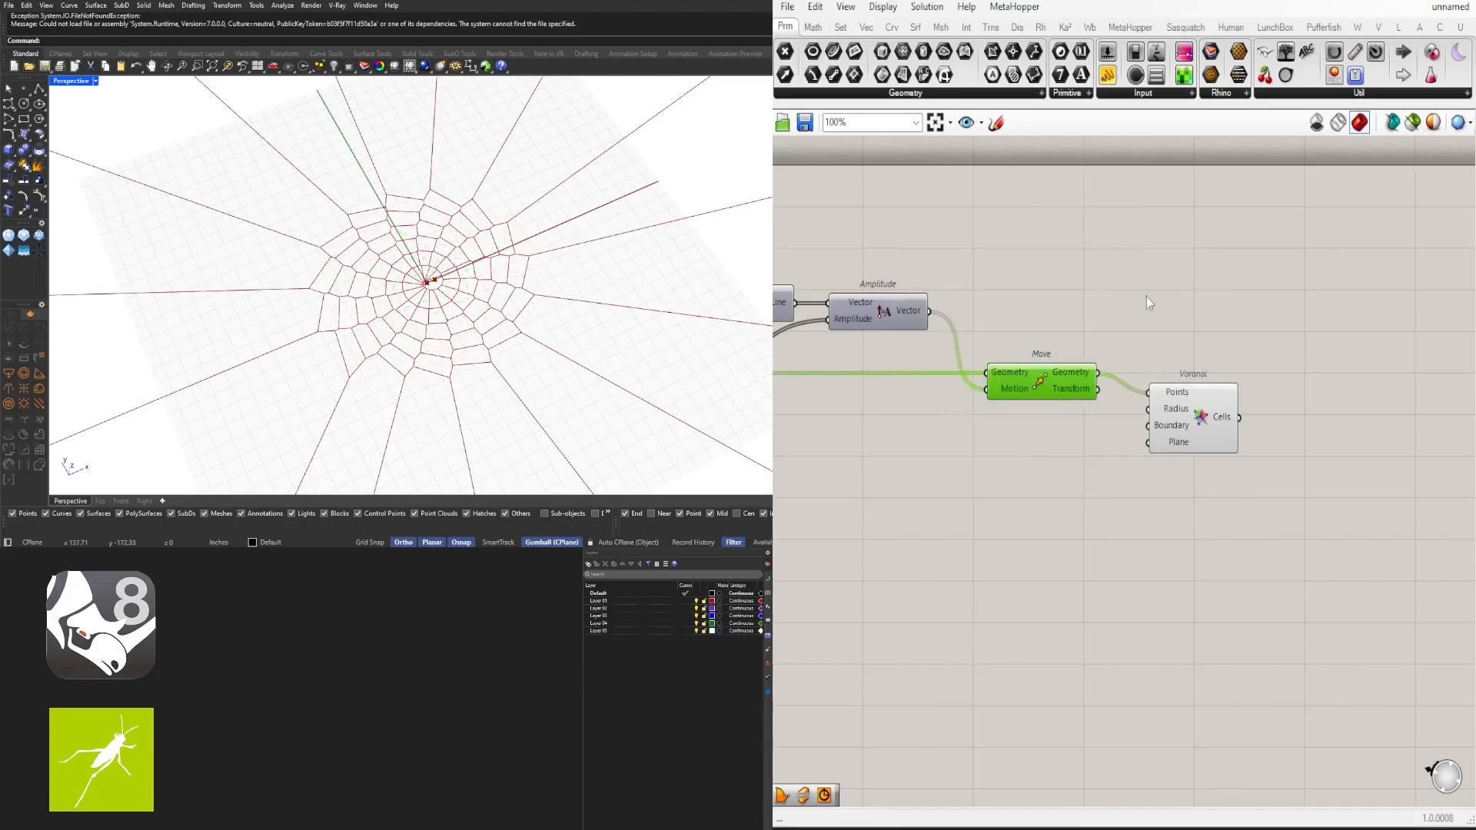
left_click_drag(1210, 437, 1204, 442)
left_click(1022, 540)
right_click_drag(995, 549, 1350, 532)
right_click_drag(1061, 549, 1430, 538)
right_click_drag(838, 507, 1062, 498)
scroll(1062, 498, "up", 5)
left_click_drag(1053, 500, 1077, 502)
scroll(1076, 504, "down", 5)
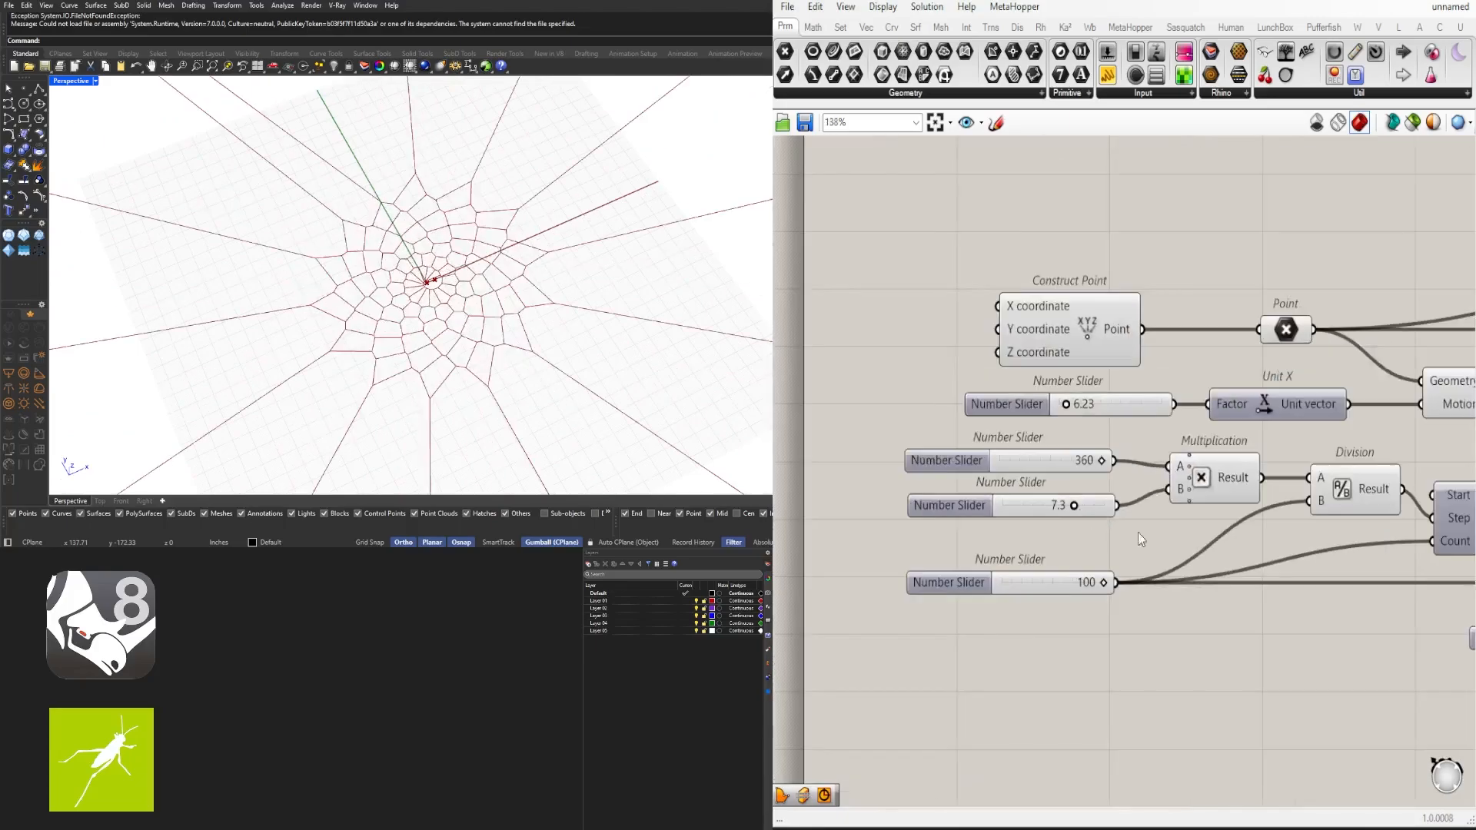
scroll(1137, 532, "down", 3)
right_click_drag(1445, 588, 778, 508)
scroll(1167, 451, "up", 3)
right_click_drag(1167, 450, 1181, 686)
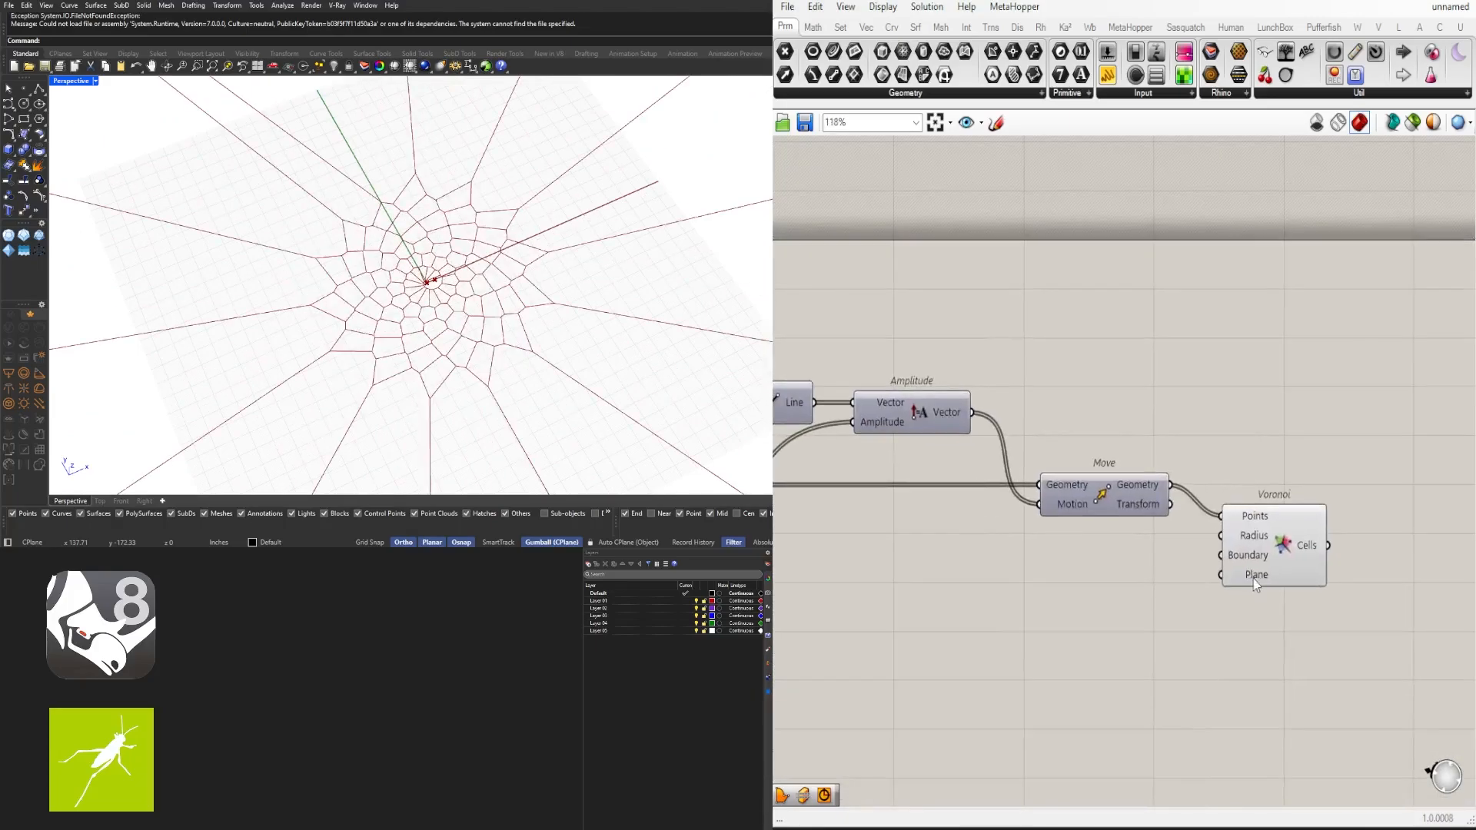
left_click_drag(1254, 579, 1248, 555)
left_click(1262, 567)
scroll(460, 282, "down", 5)
right_click_drag(464, 299, 479, 272)
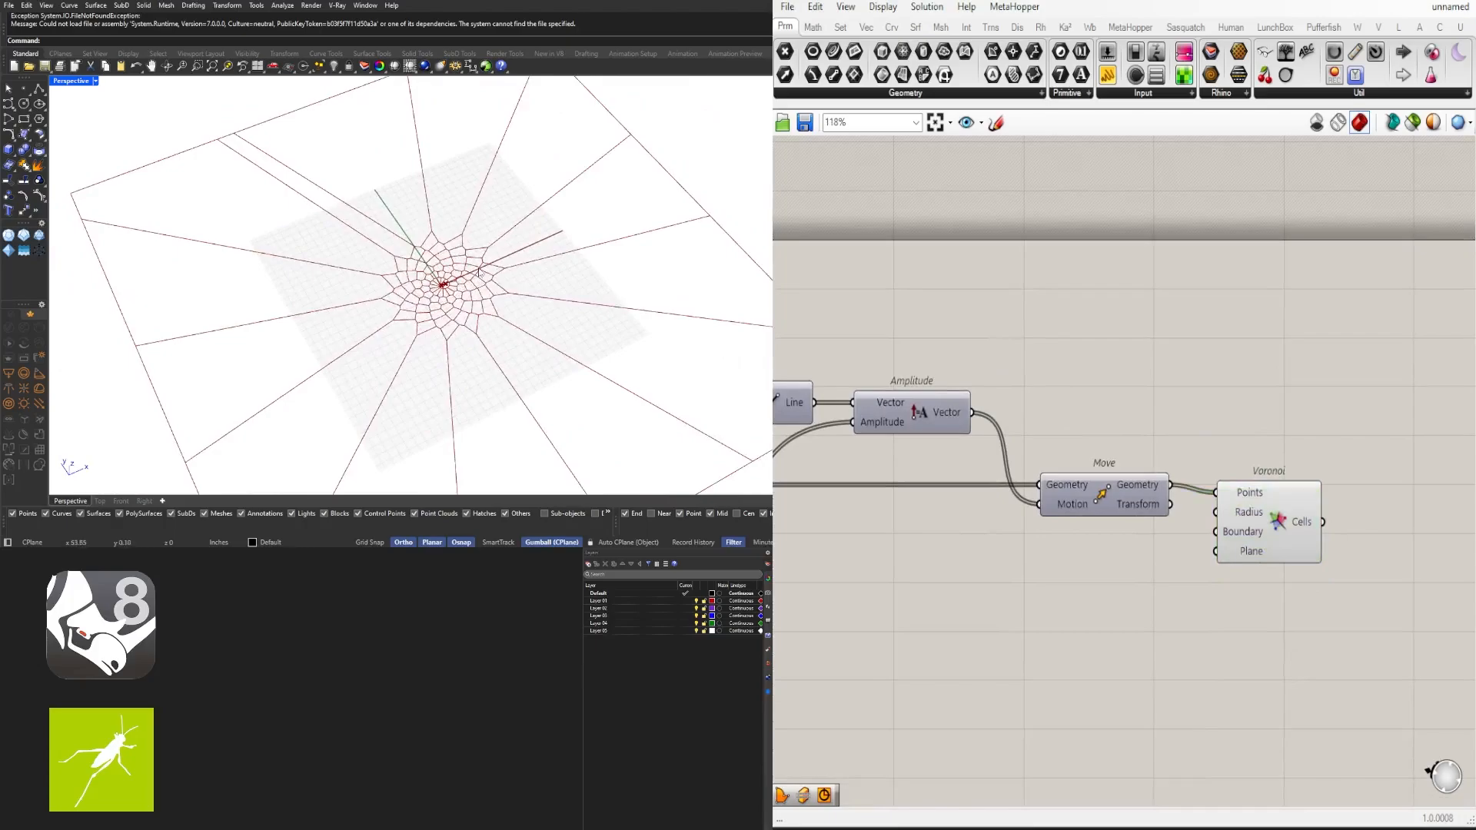
scroll(1154, 501, "down", 3)
scroll(1229, 494, "up", 3)
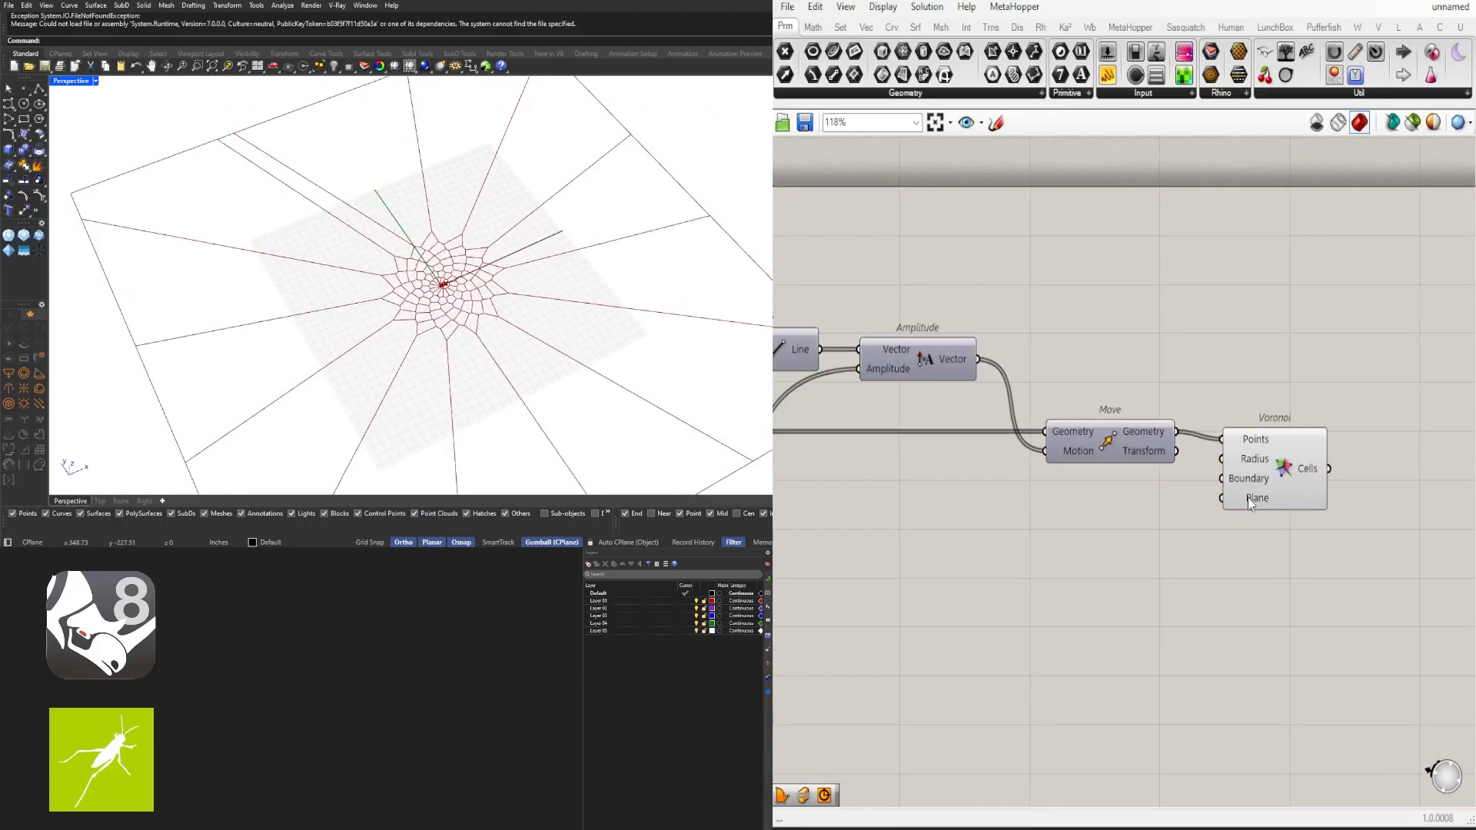
left_click(1252, 482)
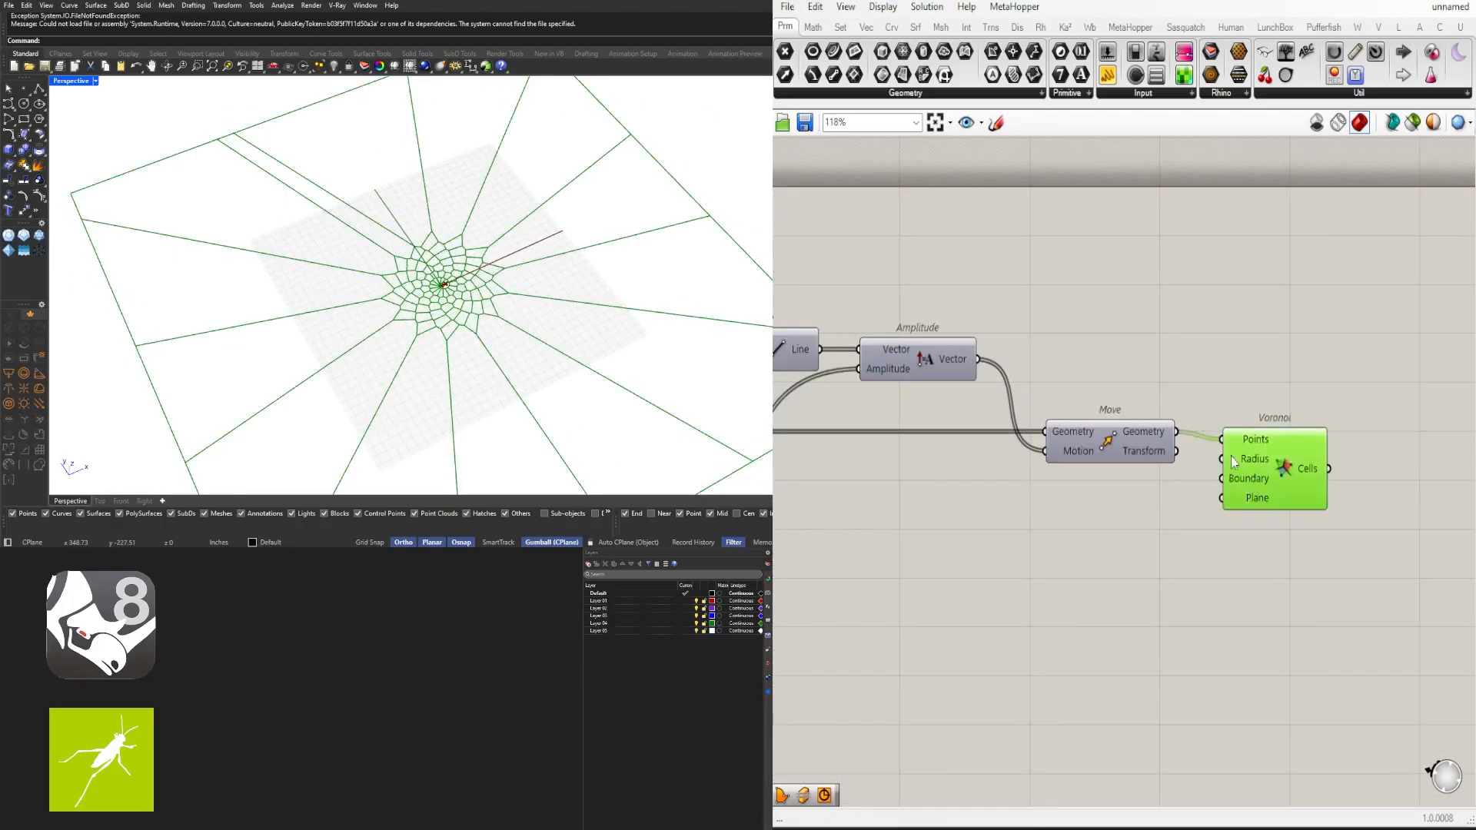
scroll(356, 222, "down", 3)
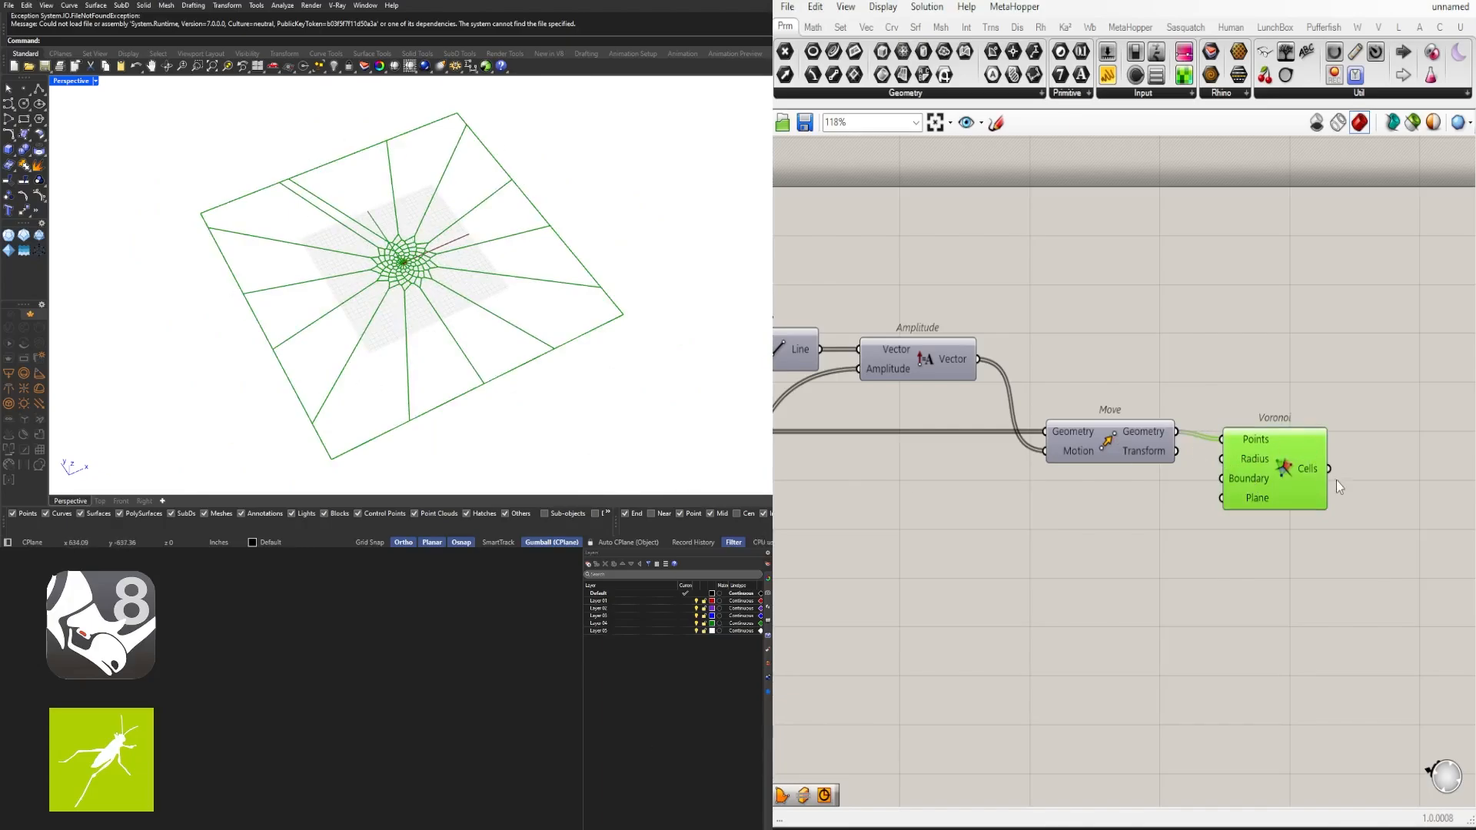
left_click_drag(1269, 483, 1266, 501)
scroll(419, 262, "up", 5)
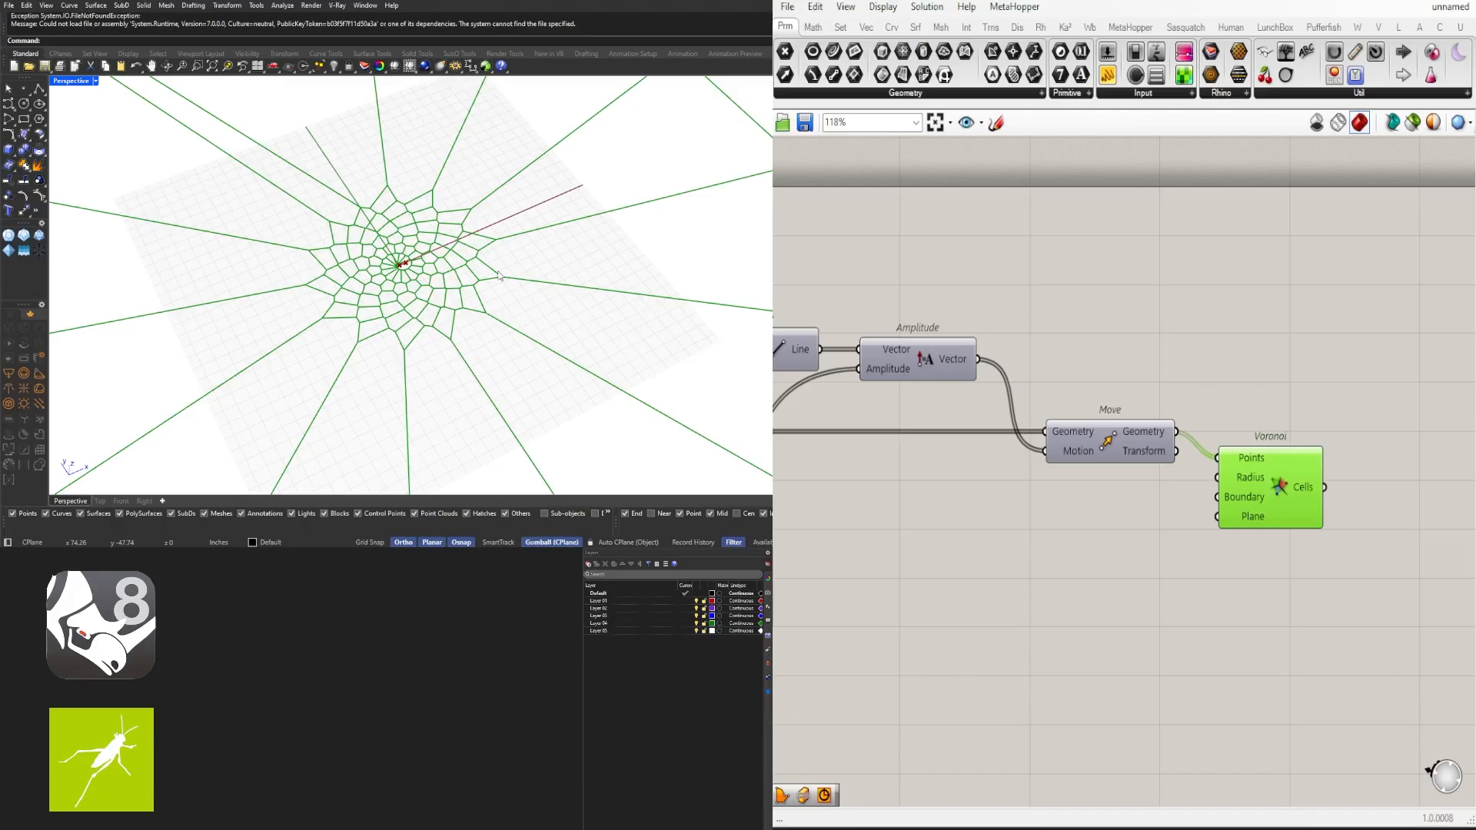
scroll(1183, 469, "down", 8)
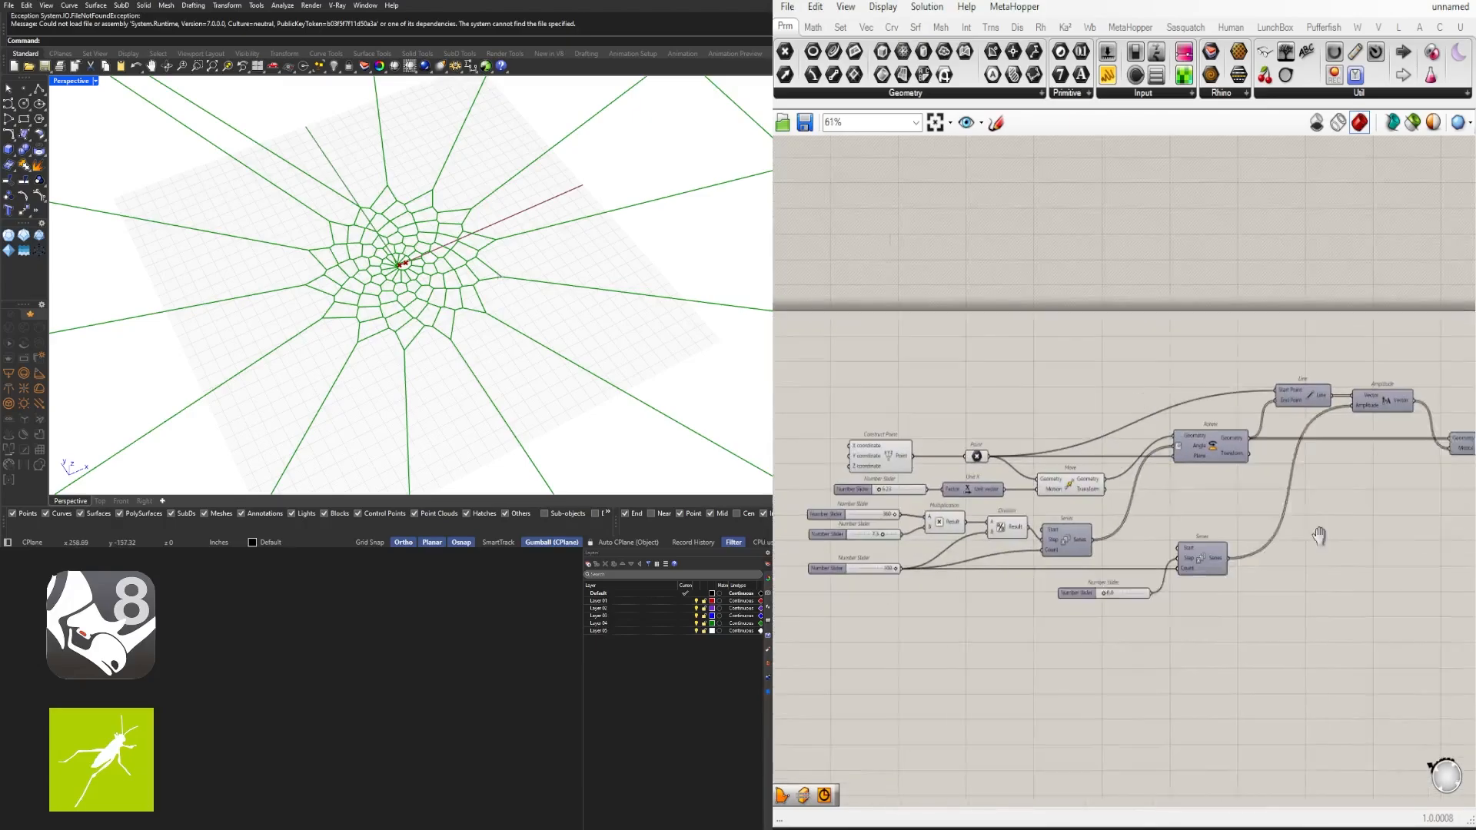
- Add a Circle component to the canvas near the Point component
left_click_drag(1377, 592, 861, 324)
scroll(1006, 396, "up", 4)
scroll(1007, 398, "up", 3)
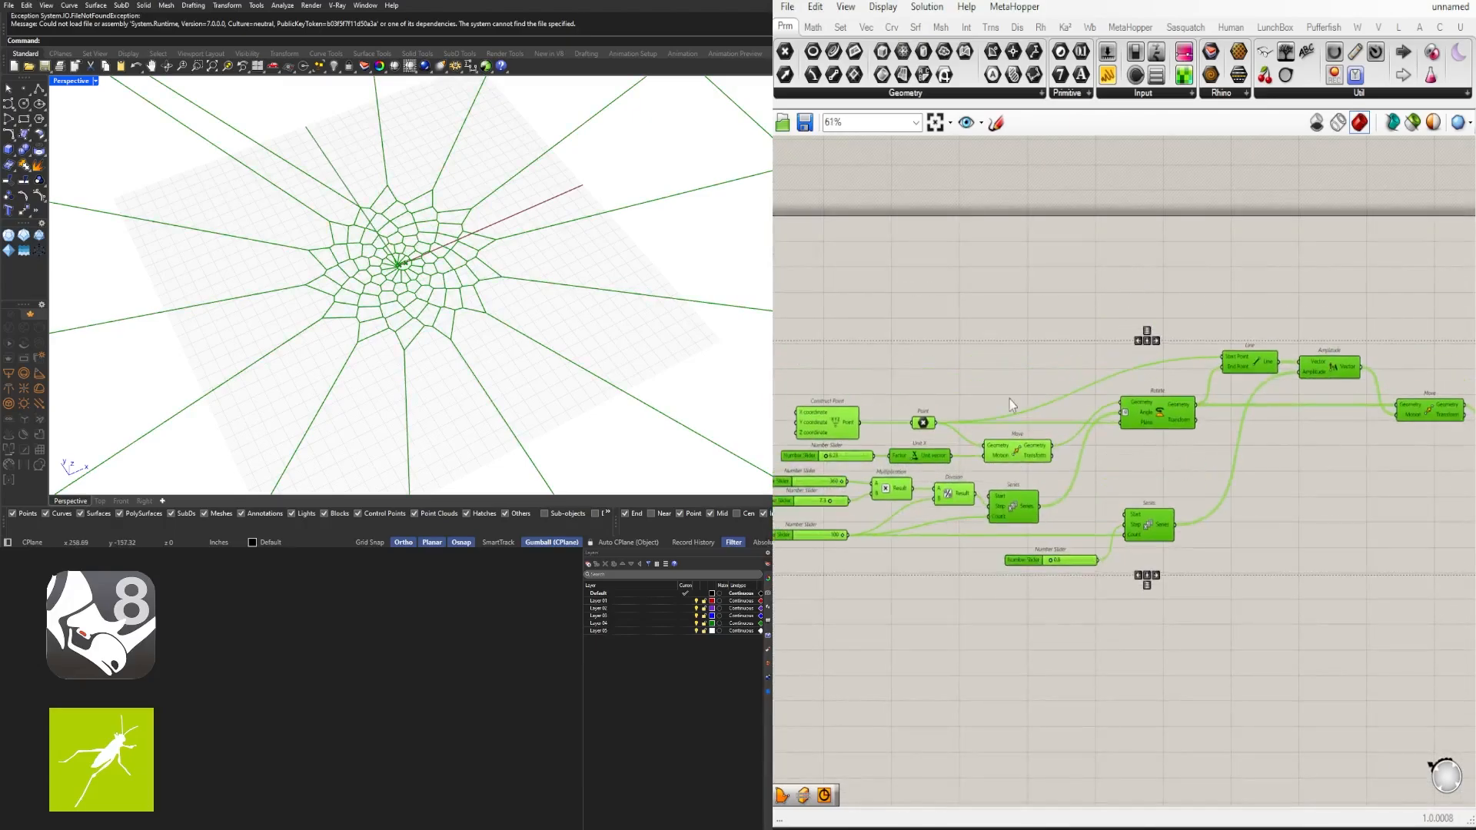
left_click(942, 417)
double_click(1026, 331)
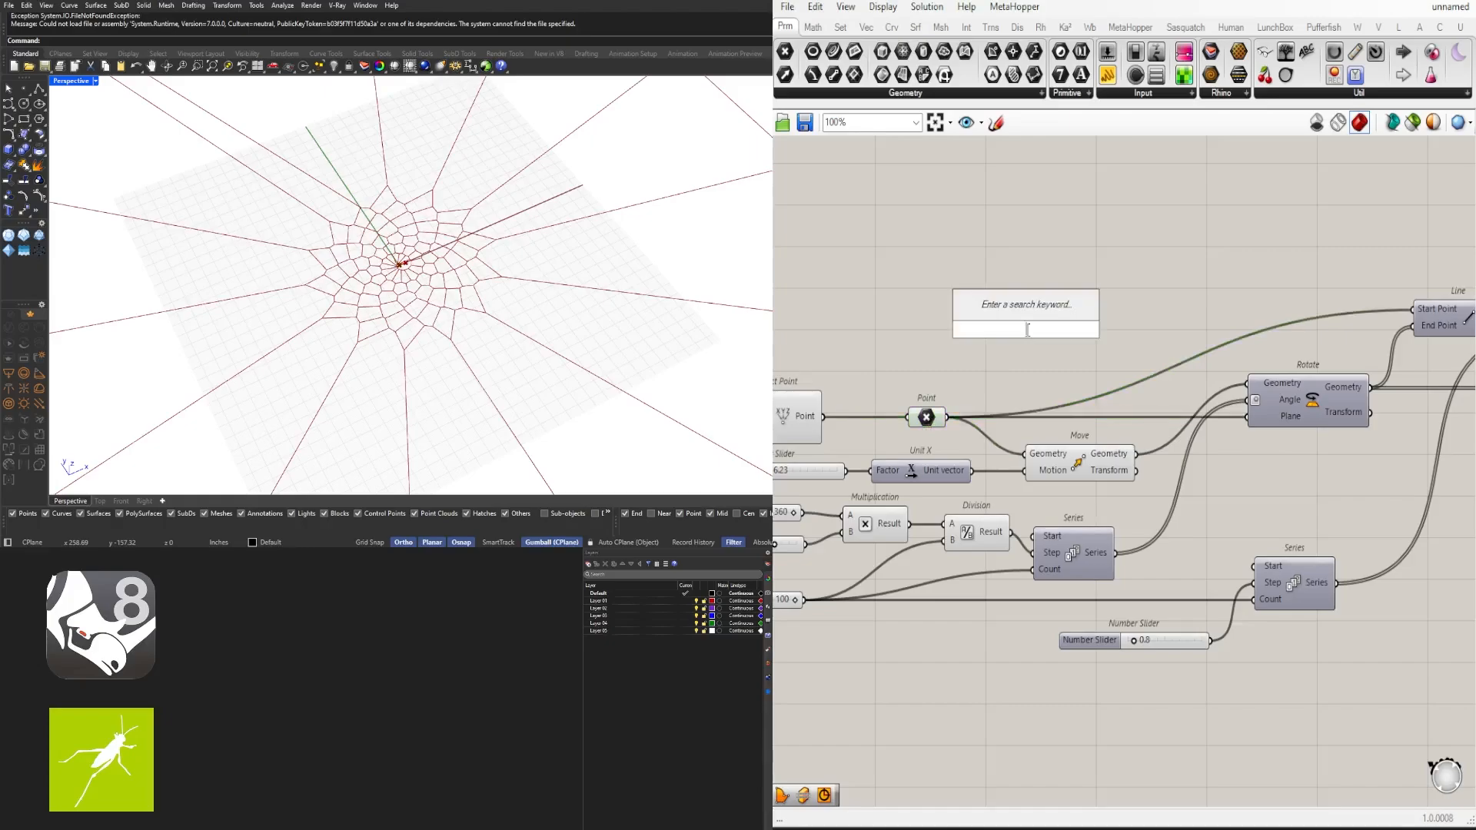
type("circle")
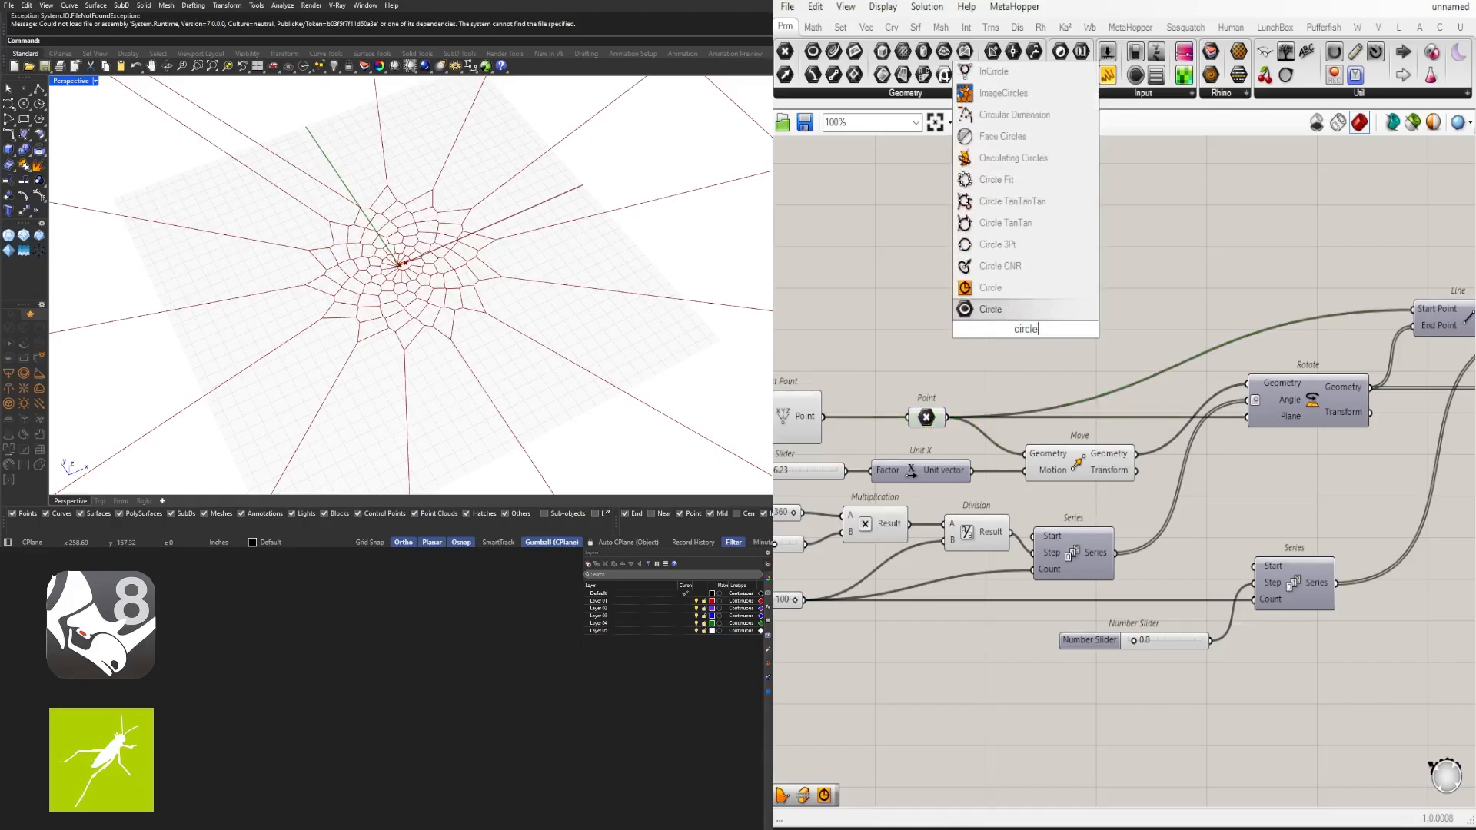
left_click(1022, 291)
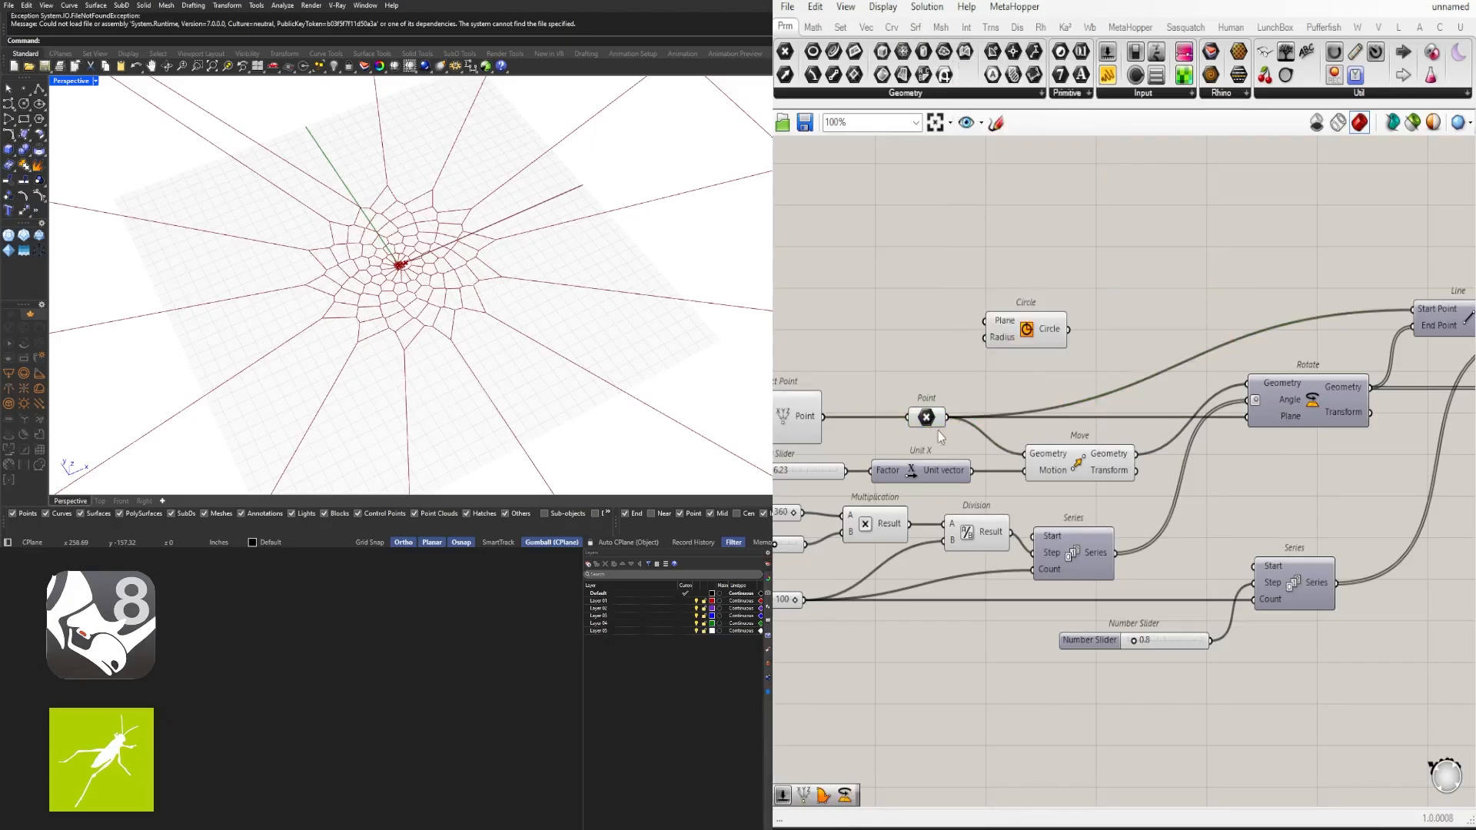
- Feed the Point into the Circle's Plane input and add a radius slider set to 100
left_click_drag(948, 418, 984, 321)
left_click_drag(1121, 297, 1172, 277)
right_click_drag(1108, 335, 999, 462)
left_click_drag(1063, 400, 1206, 344)
double_click(988, 351)
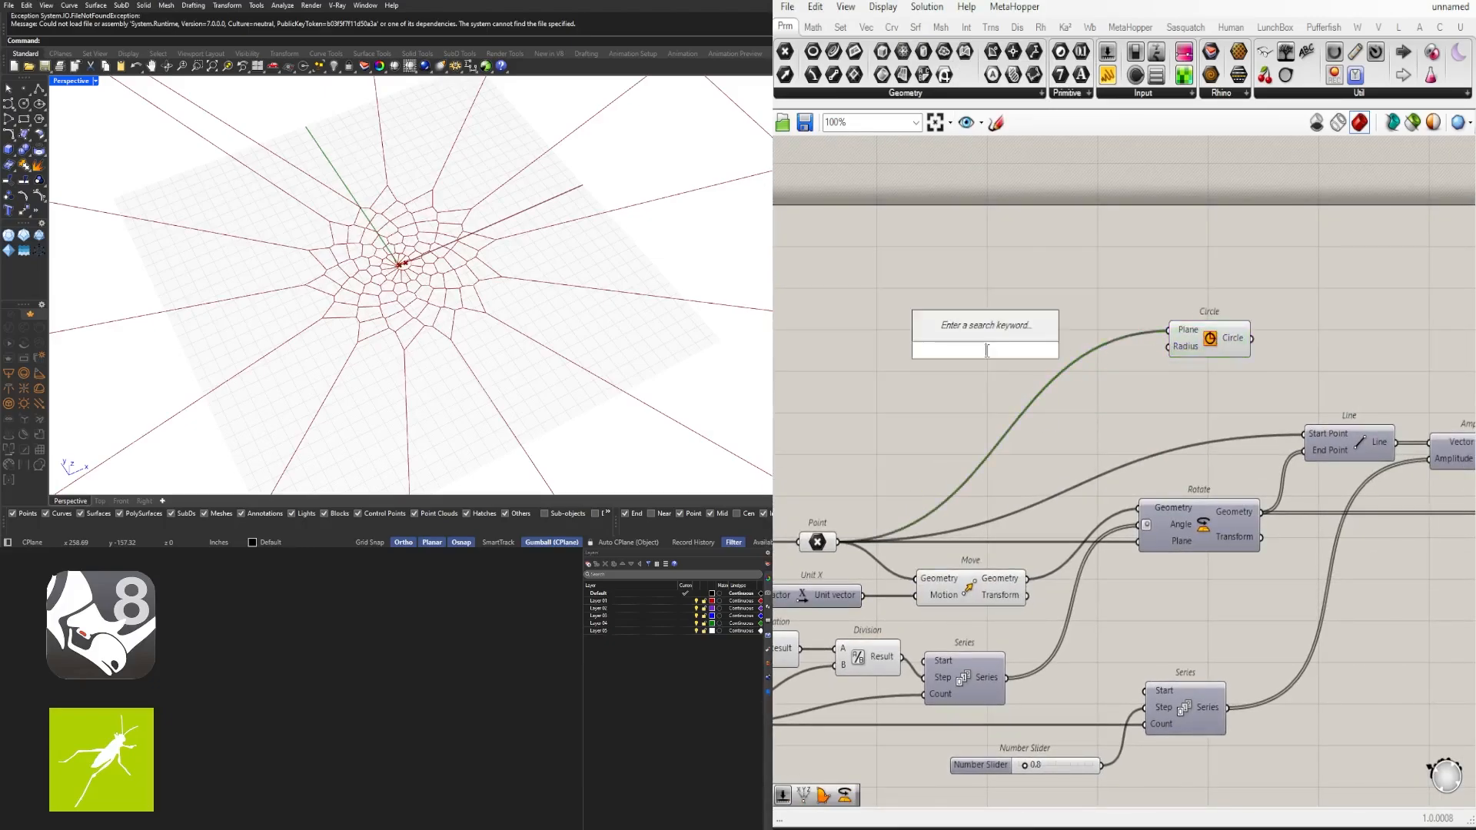
type("50")
key("Return")
scroll(1057, 359, "up", 2)
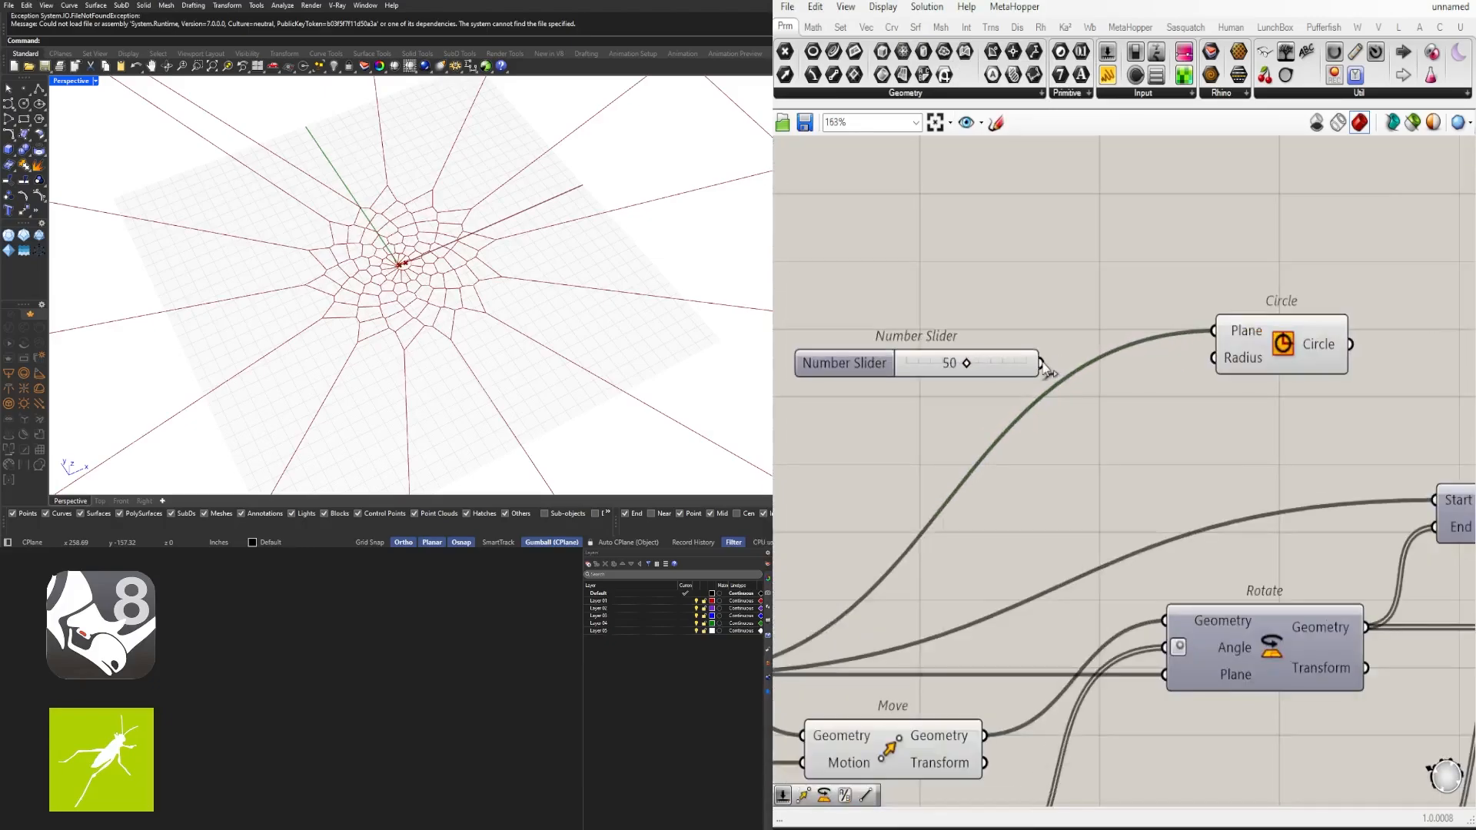
left_click_drag(1045, 369, 1197, 367)
left_click_drag(970, 364, 1067, 360)
scroll(1067, 339, "down", 3)
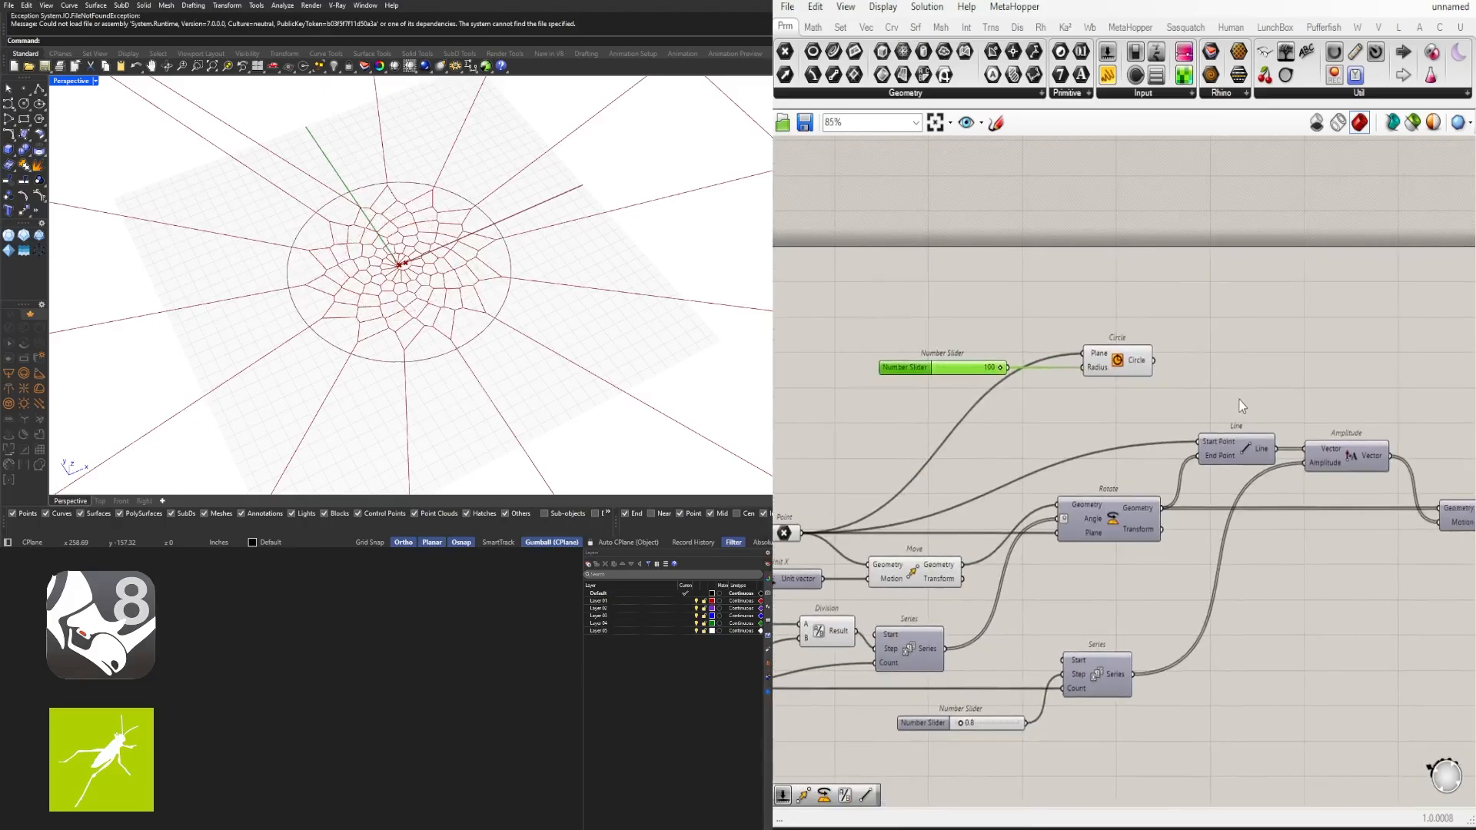
scroll(1059, 316, "down", 2)
left_click_drag(1048, 311, 843, 234)
scroll(944, 257, "up", 3)
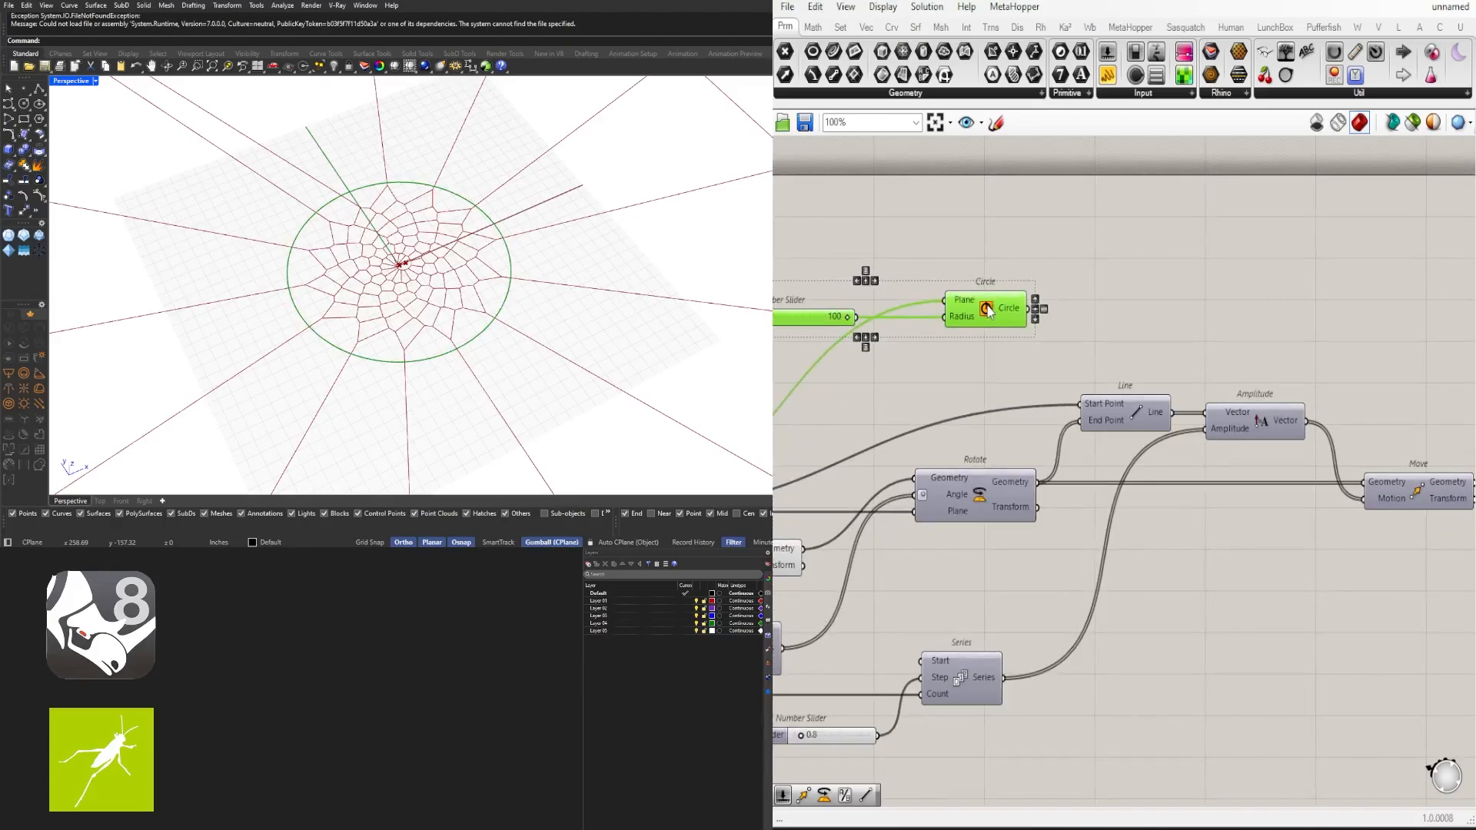
- Move the Circle component and its radius slider down beside the Voronoi component
left_click_drag(987, 308, 1396, 555)
right_click_drag(1357, 584, 1149, 579)
scroll(1149, 579, "up", 2)
left_click_drag(1172, 566, 1202, 557)
left_click(1340, 635)
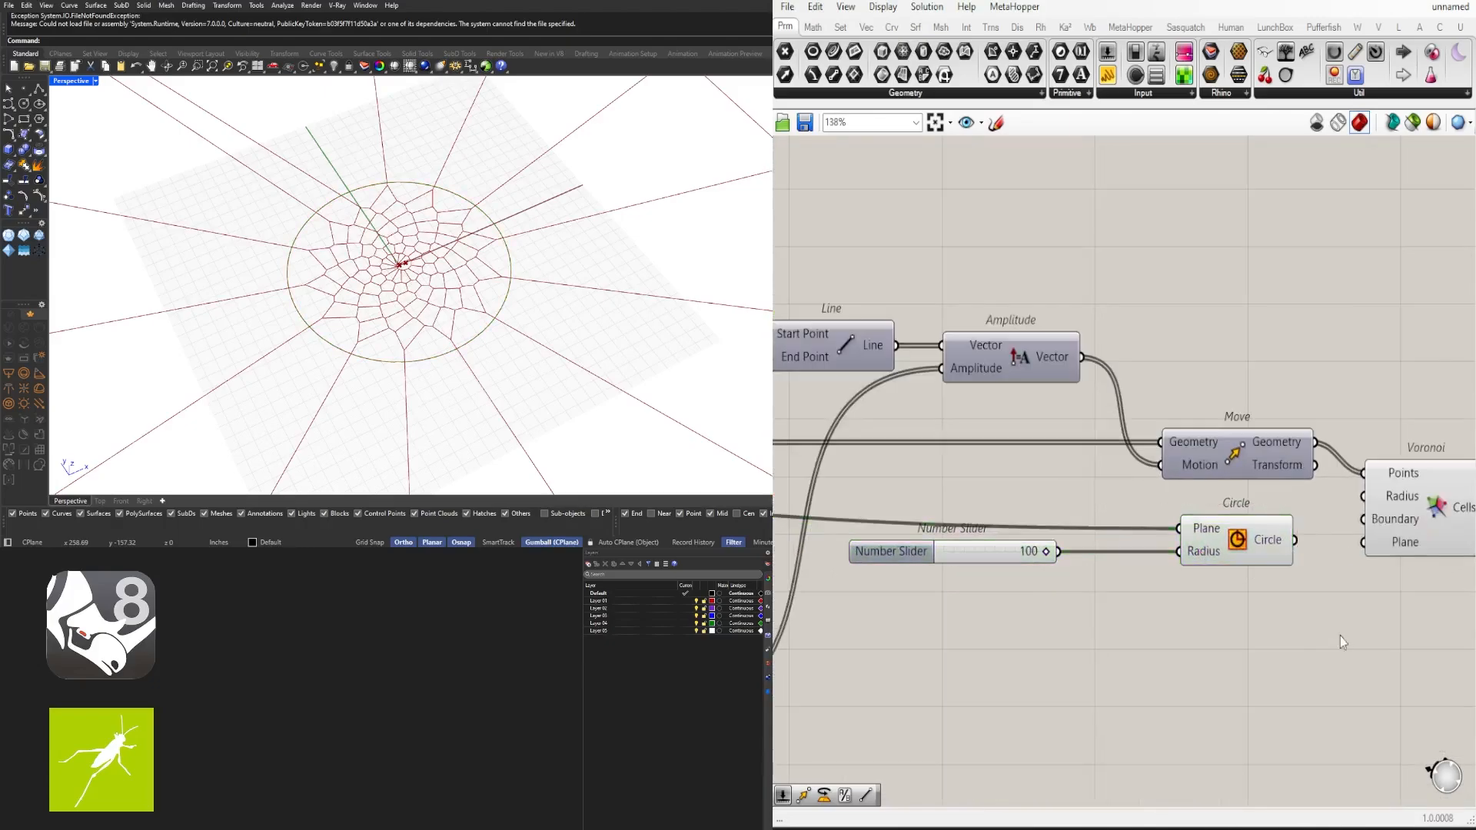
right_click_drag(1339, 635, 1165, 560)
mouse_move(1228, 460)
left_mouse_down()
mouse_move(1251, 459)
mouse_move(1205, 453)
left_mouse_up()
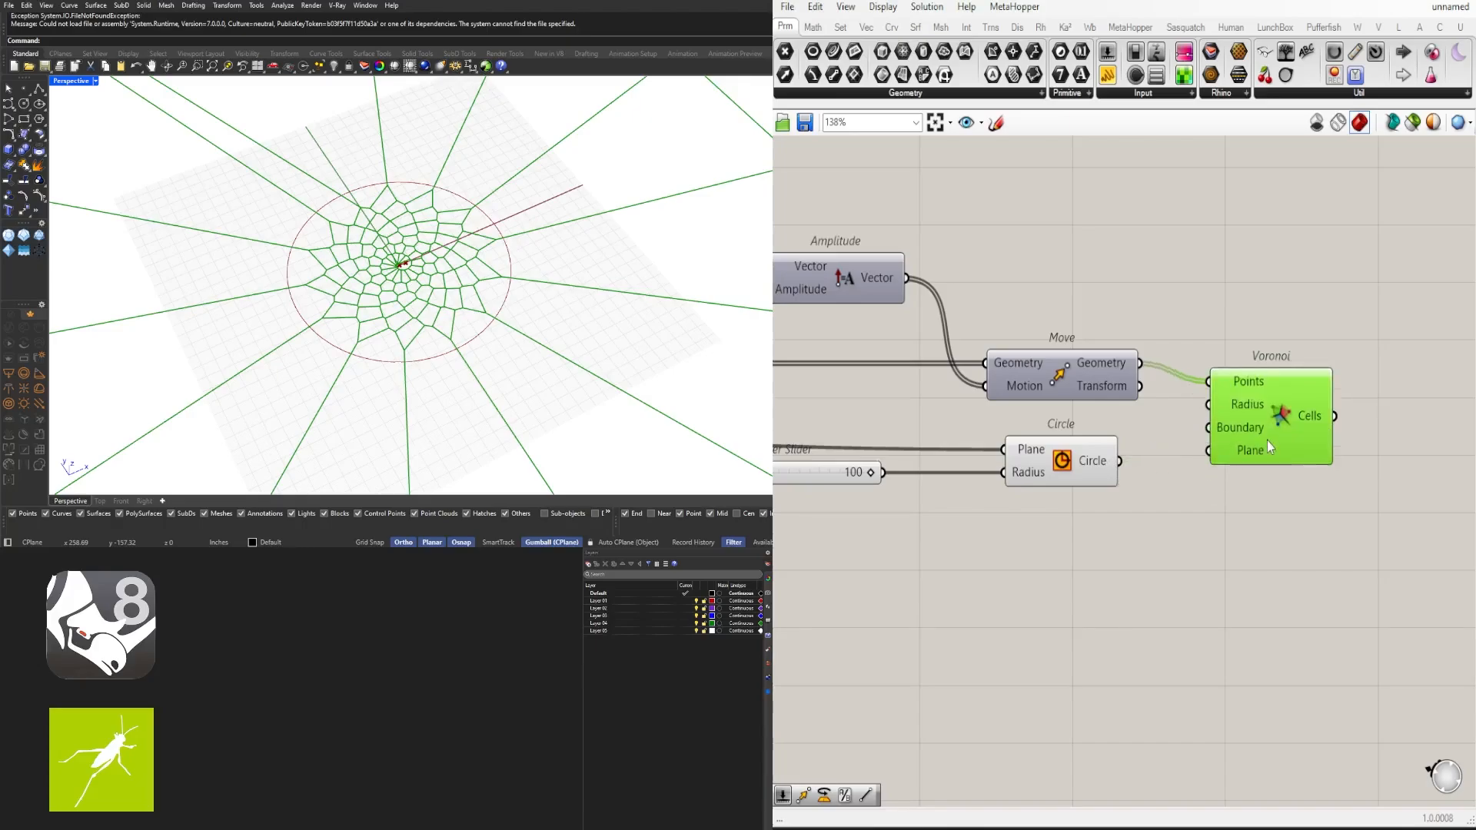
- Reposition the Circle component and its slider directly below the Voronoi component
left_click(1358, 472)
scroll(1214, 465, "down", 3)
right_click_drag(1109, 451, 1144, 372)
left_click_drag(1250, 422, 1016, 368)
mouse_move(1175, 400)
left_mouse_down()
mouse_move(1261, 444)
mouse_move(1236, 414)
mouse_move(1052, 457)
left_mouse_up()
key("ctrl+z")
left_click(1169, 459)
scroll(963, 394, "up", 2)
left_click_drag(968, 405, 1047, 406)
left_click_drag(1326, 491, 1092, 390)
left_click_drag(1215, 398, 1353, 492)
right_click_drag(1279, 476, 878, 482)
left_click(972, 426)
left_click_drag(1037, 356, 1033, 356)
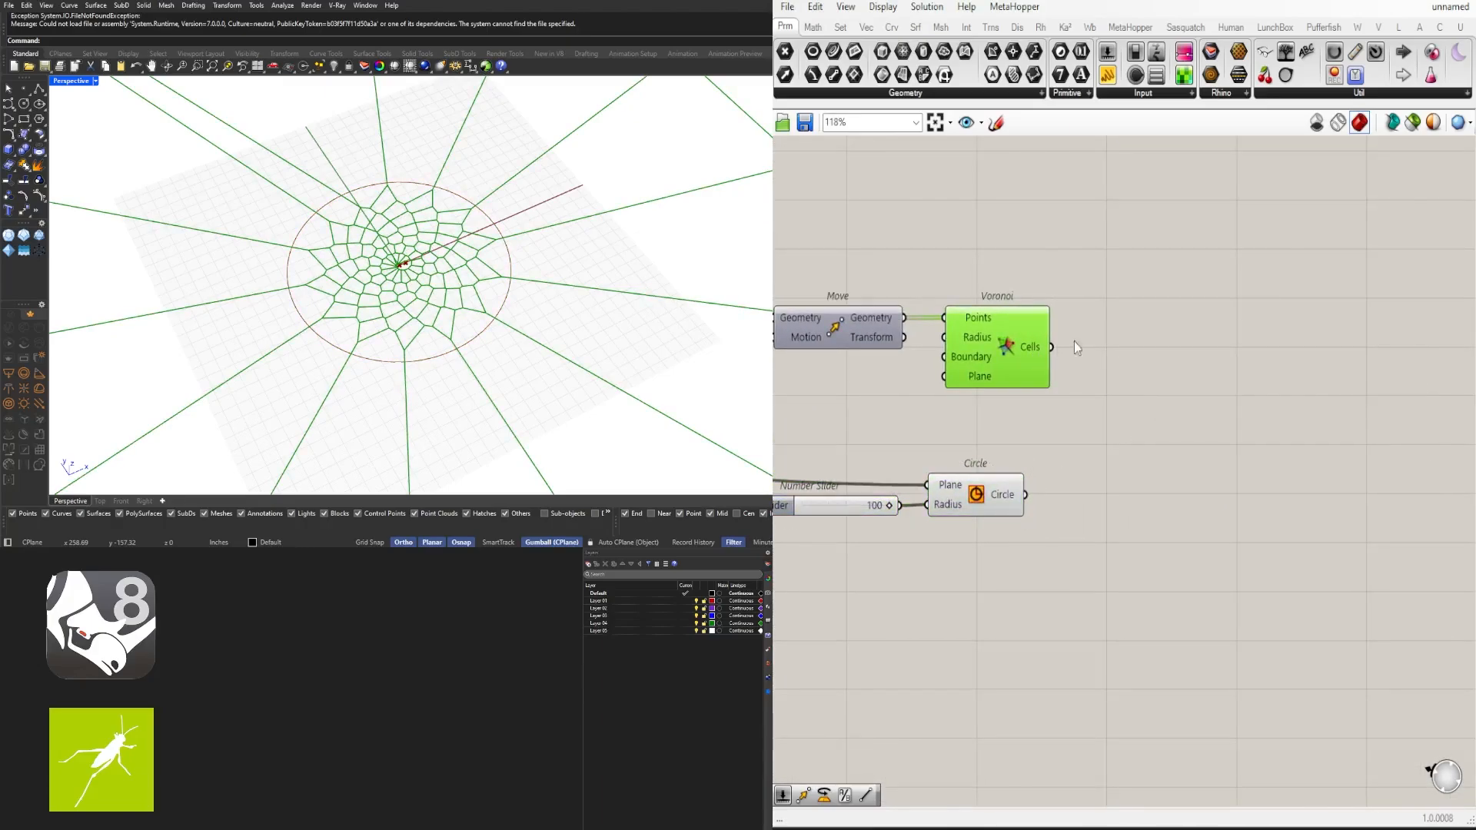
- Add a Boundary Surfaces component and feed the Voronoi Cells output into its Edges input
scroll(503, 282, "down", 2)
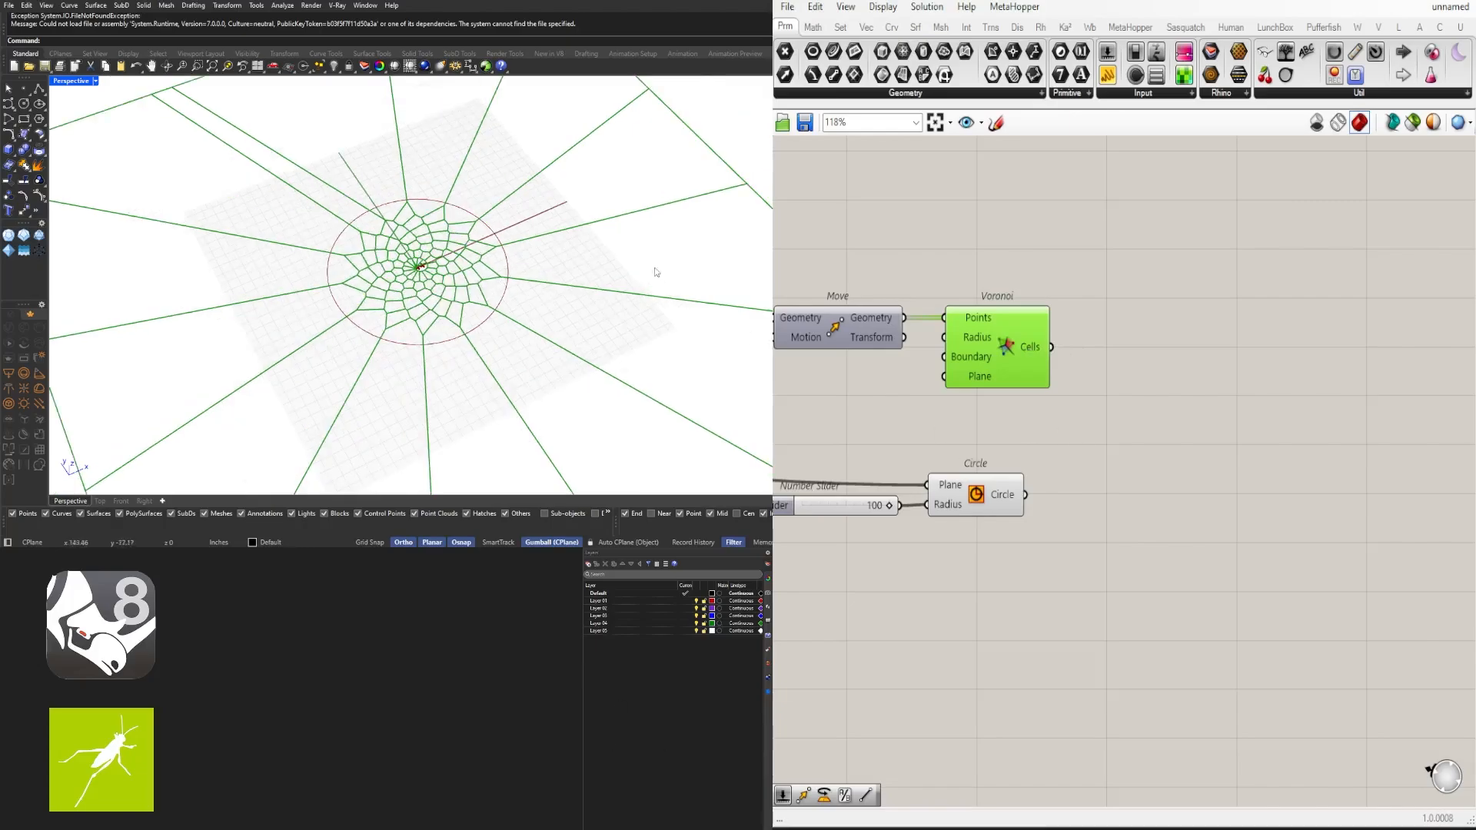
double_click(1122, 350)
type("bound")
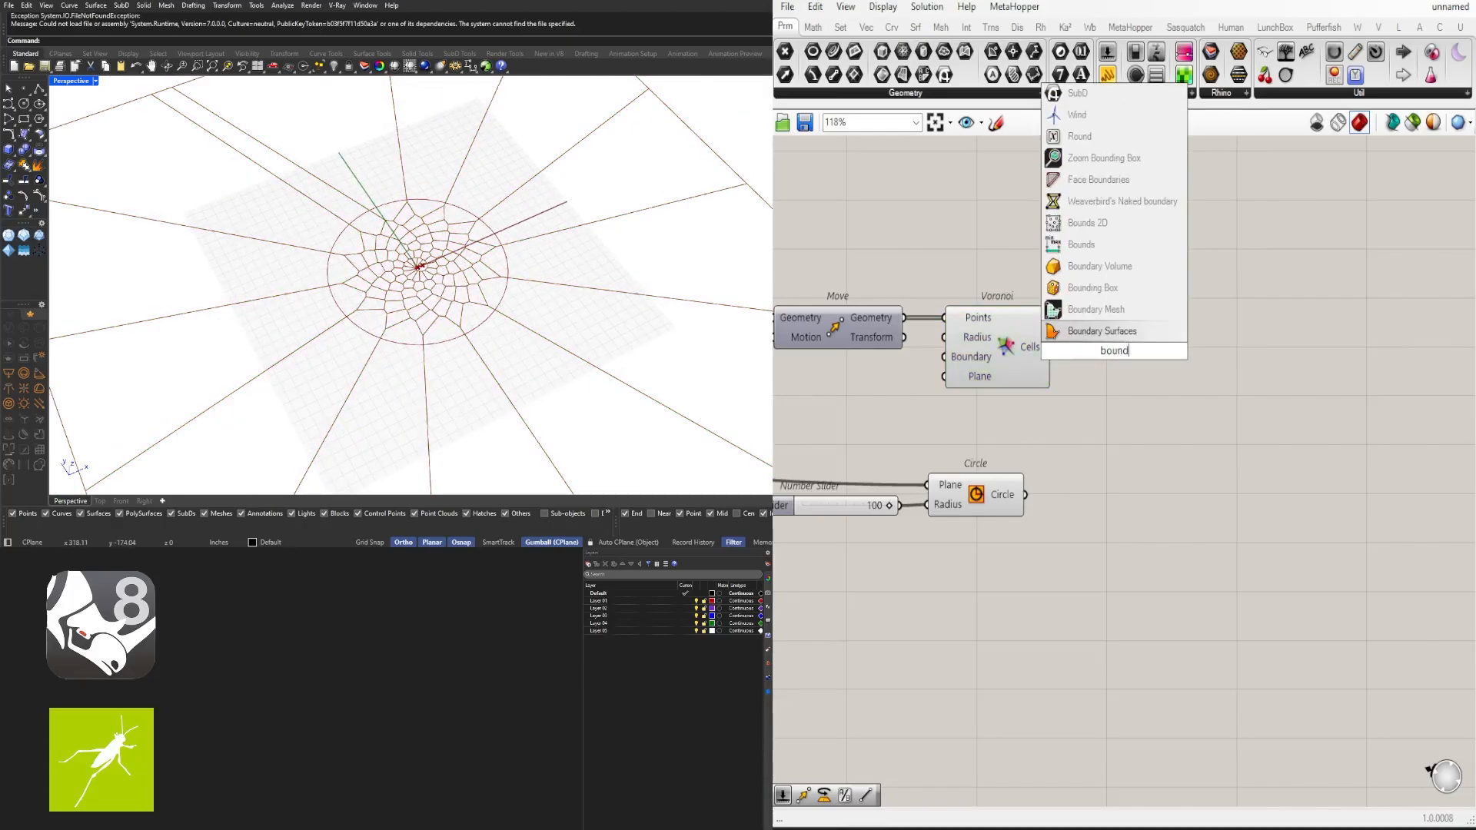
key("Return")
scroll(1061, 358, "up", 2)
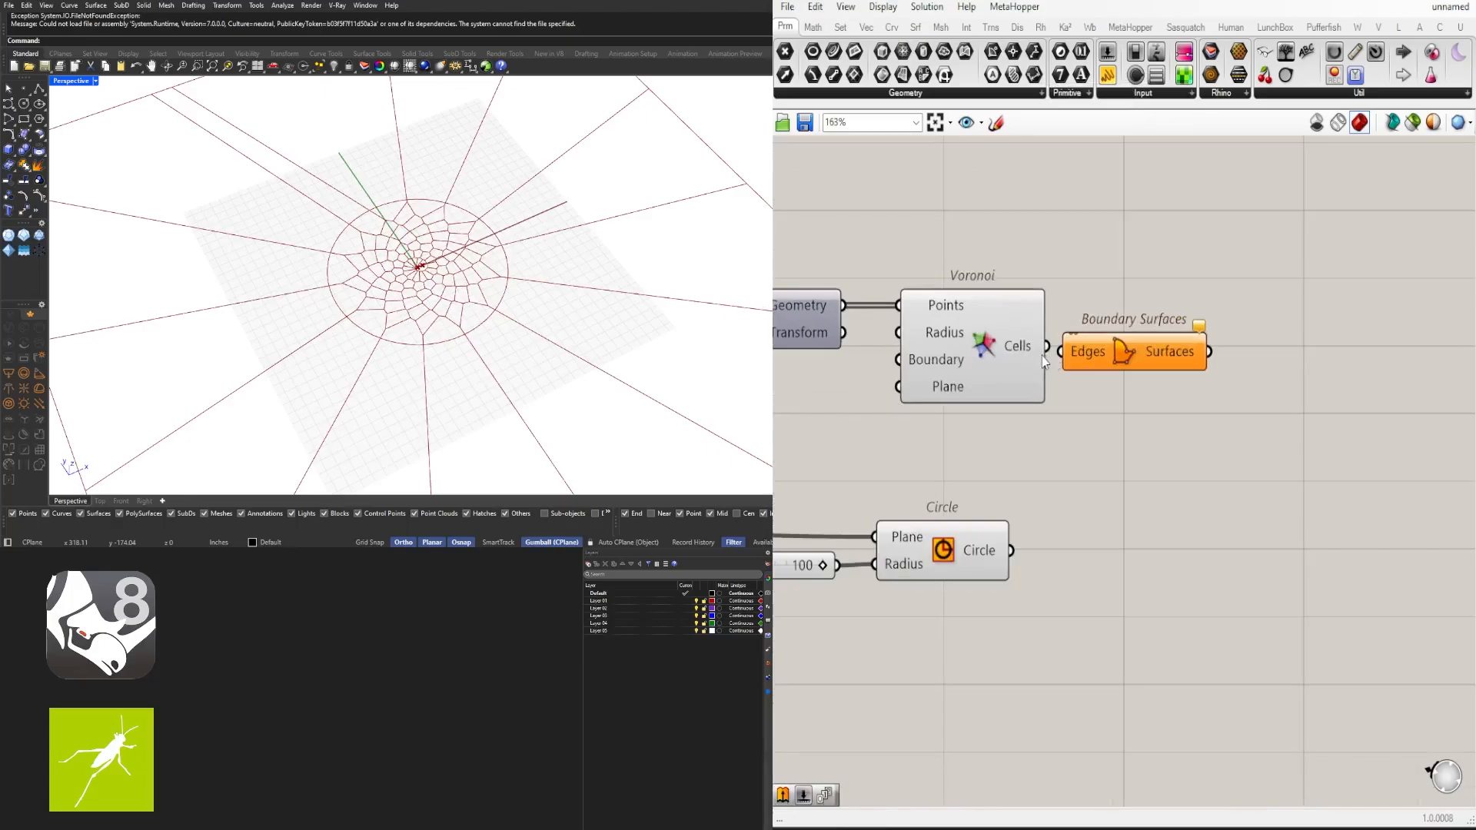
left_click_drag(1059, 355, 1062, 351)
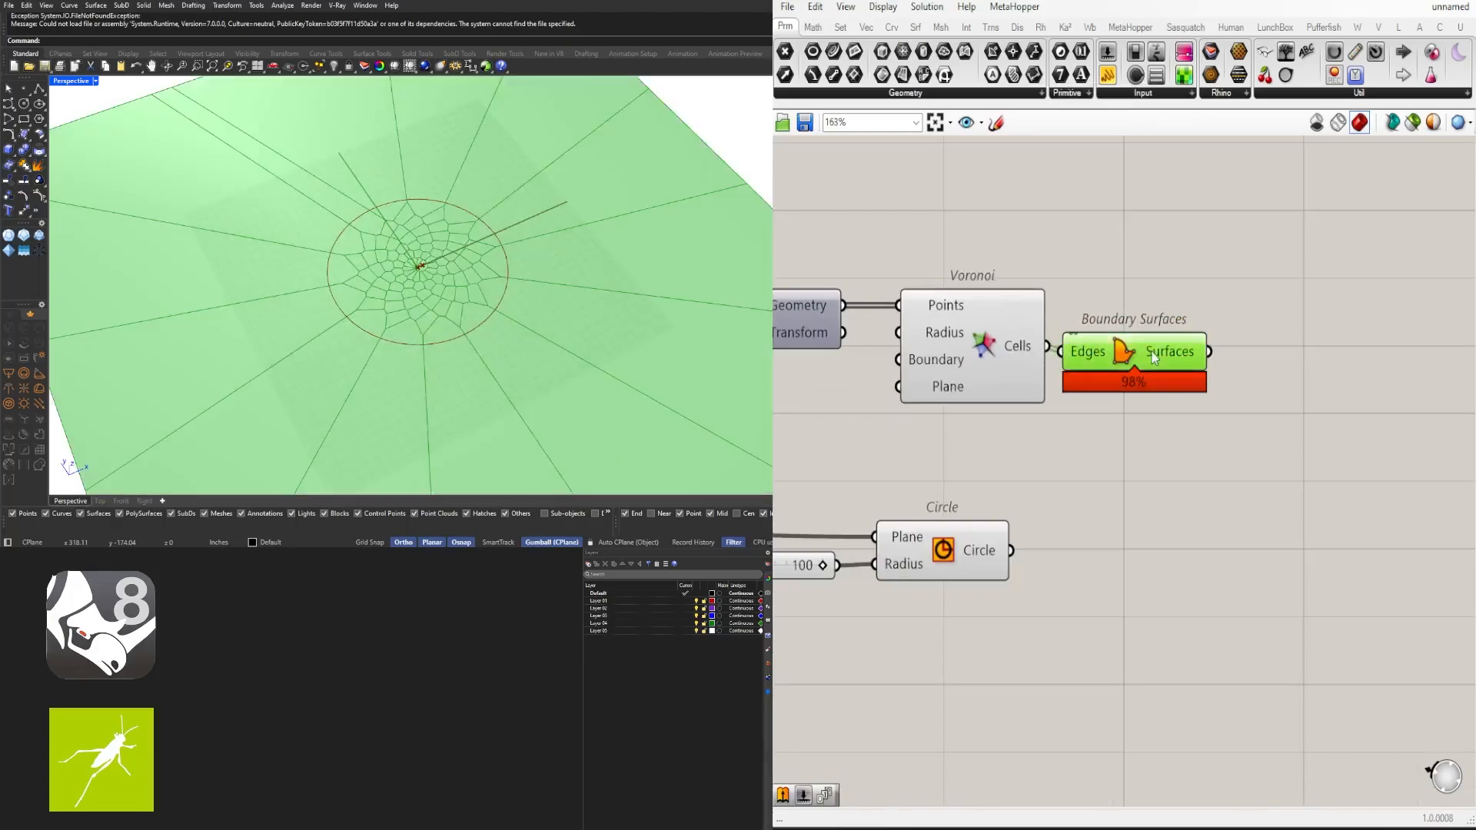
left_click_drag(1151, 357, 1212, 352)
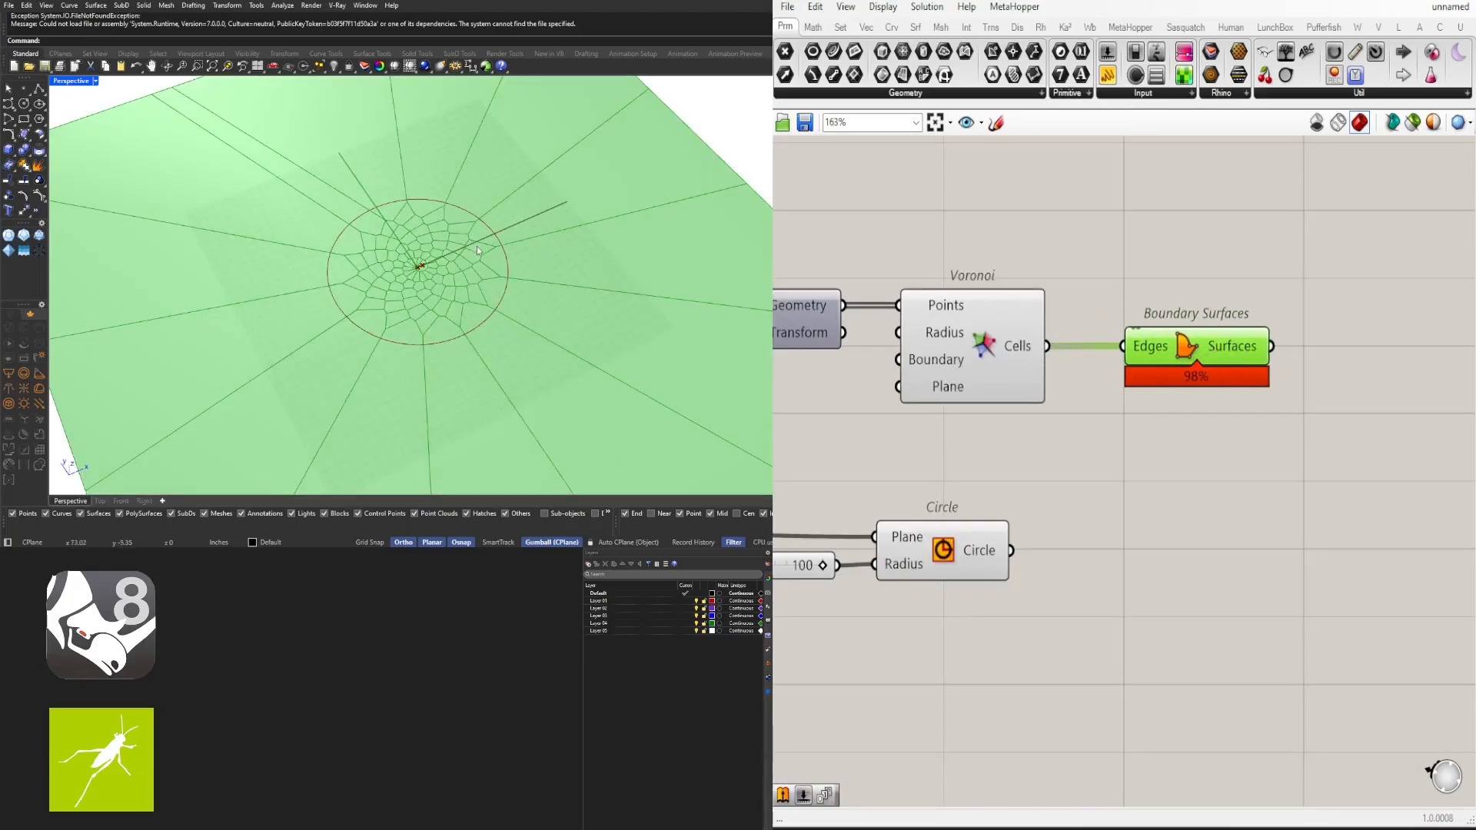
- Add a second Boundary Surfaces component and connect the Circle output to its Edges input
scroll(1030, 519, "down", 1)
left_click(1144, 458)
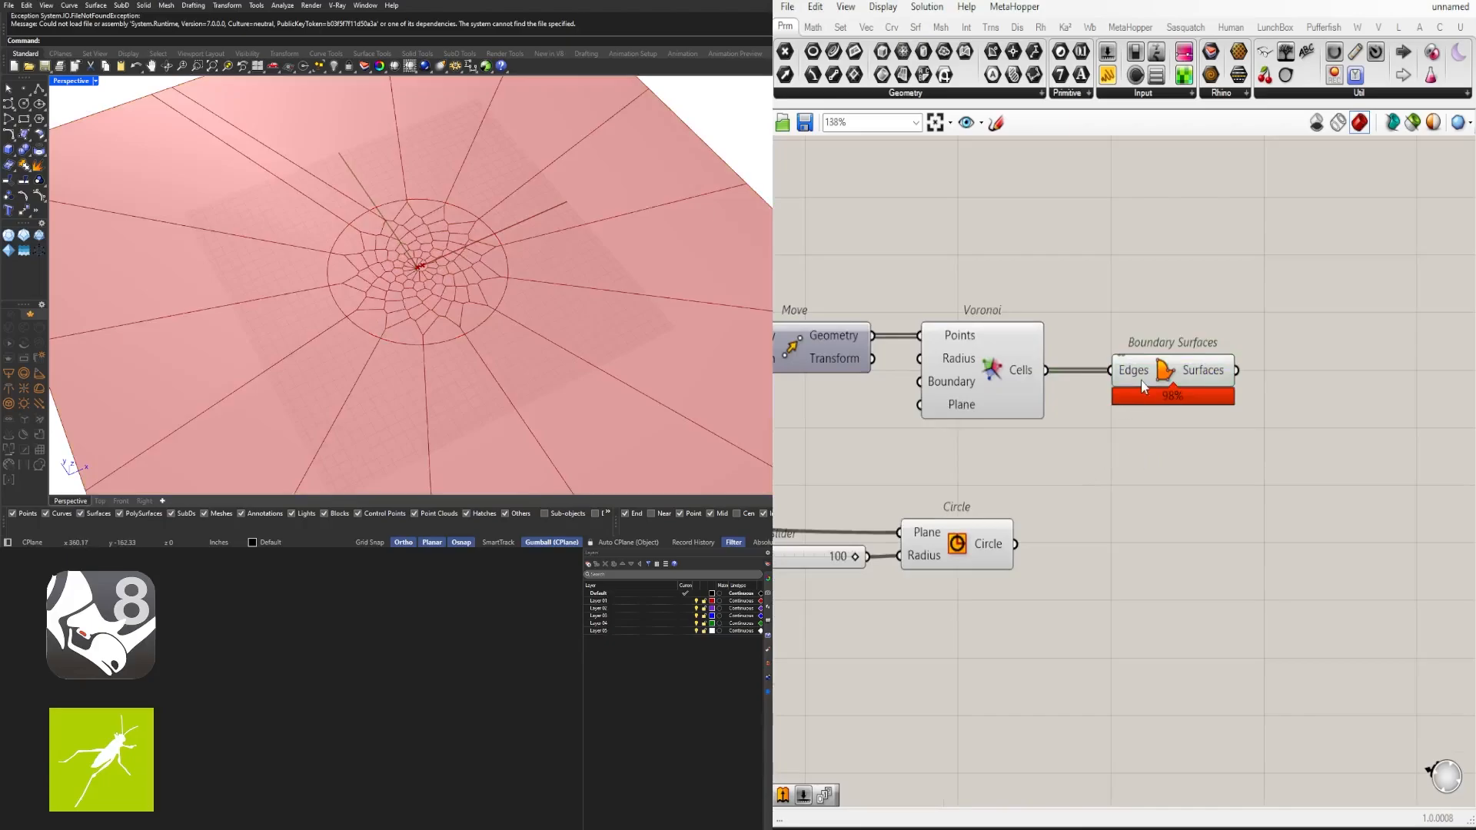
left_click_drag(1149, 382, 1181, 547, "alt")
left_click(1270, 471)
right_click_drag(1013, 566, 1281, 520)
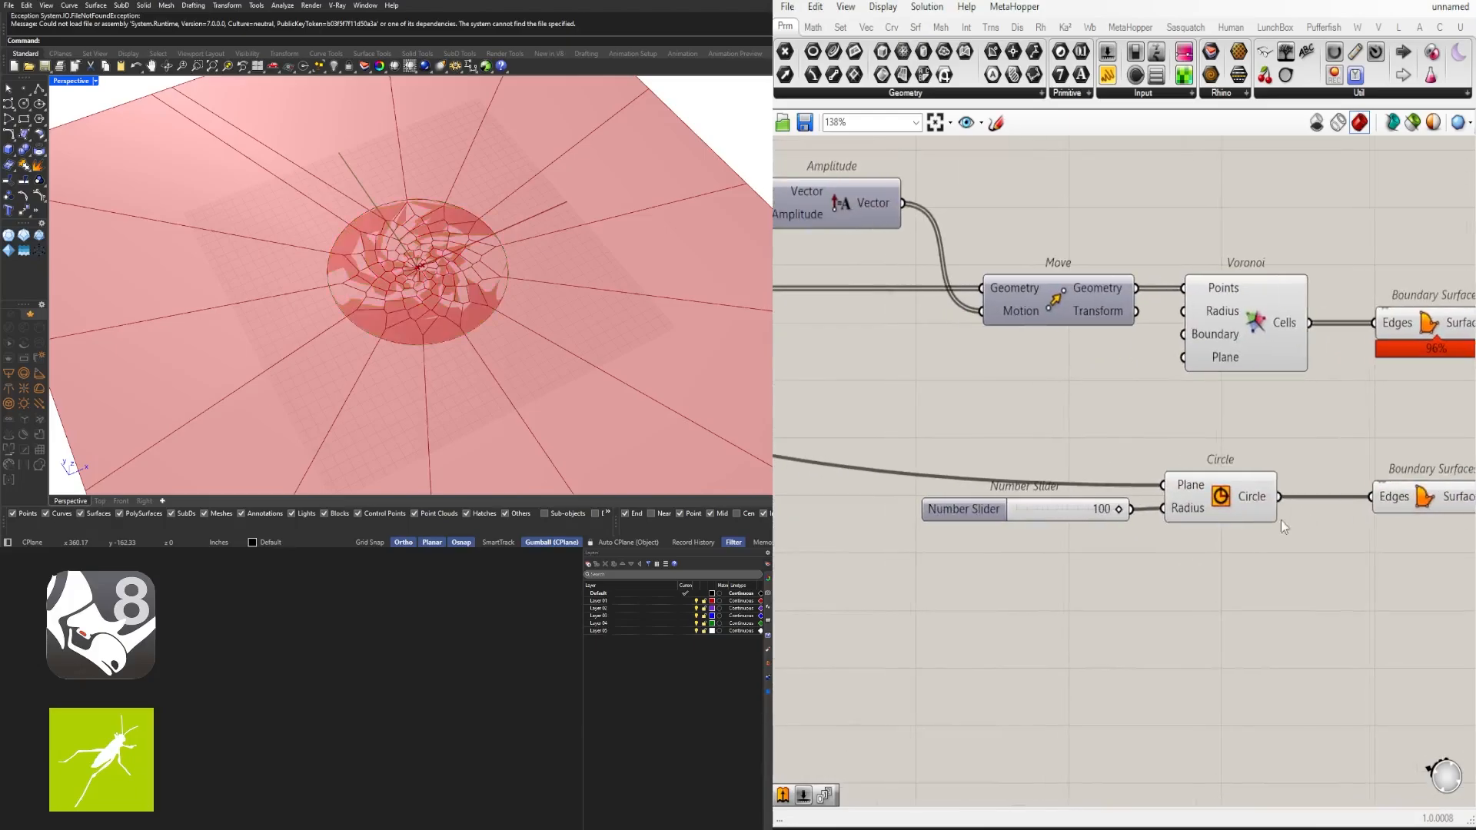
- Set the circle radius slider to 98
scroll(1105, 509, "up", 6)
mouse_move(1150, 509)
left_mouse_down()
mouse_move(1104, 509)
mouse_move(1151, 509)
mouse_move(1144, 524)
mouse_move(1067, 531)
mouse_move(1140, 534)
mouse_move(1056, 531)
mouse_move(1142, 533)
left_mouse_up()
scroll(1142, 534, "down", 5)
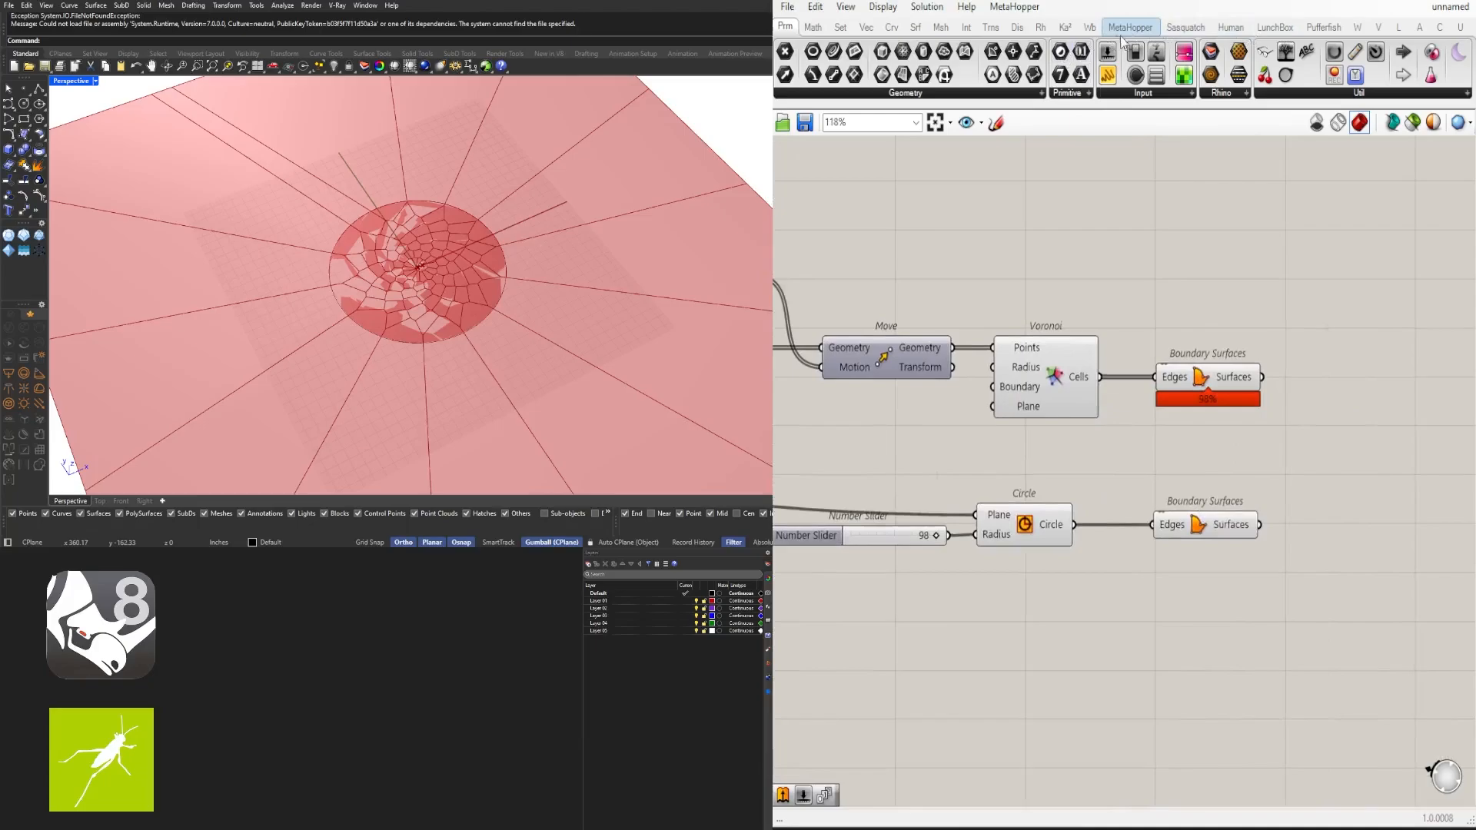
- Add a Brep | Brep intersection component to the canvas beside the Boundary Surfaces components
left_click(967, 28)
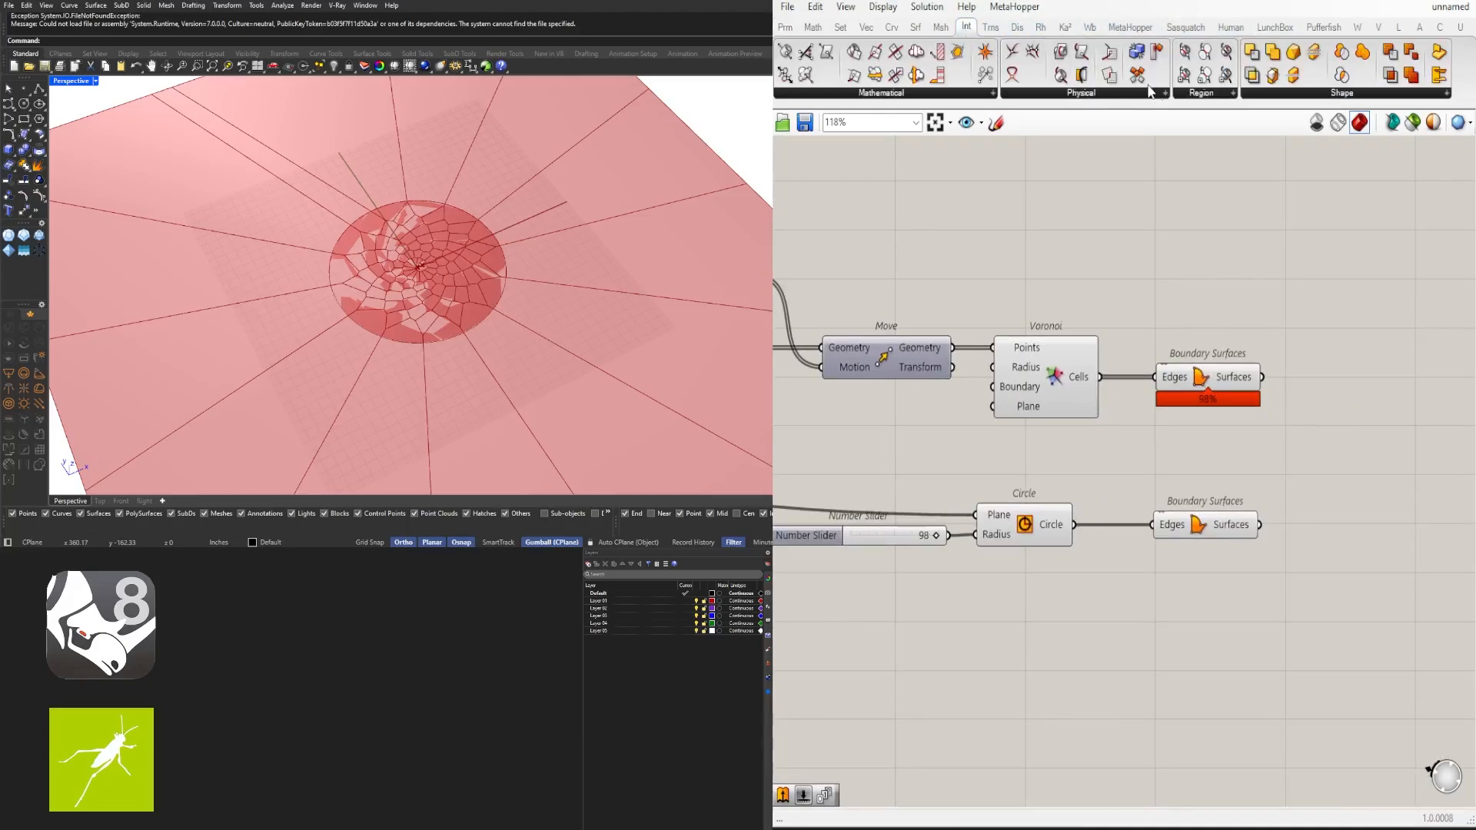
left_click(1097, 94)
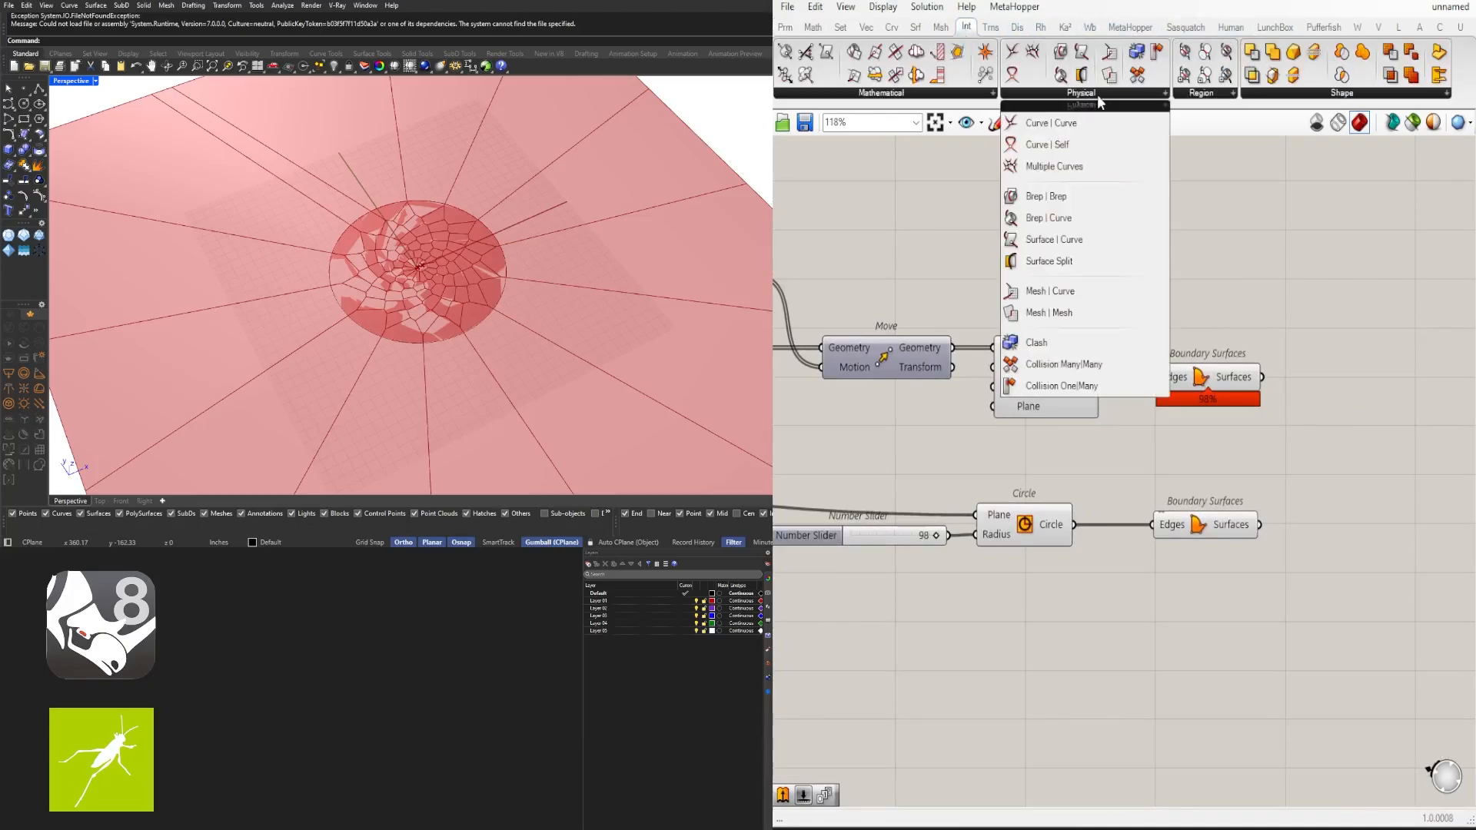
left_click(1071, 195)
left_click(1354, 380)
right_click_drag(1405, 426, 1260, 328)
left_click_drag(1209, 284, 1299, 315)
left_click(1272, 352)
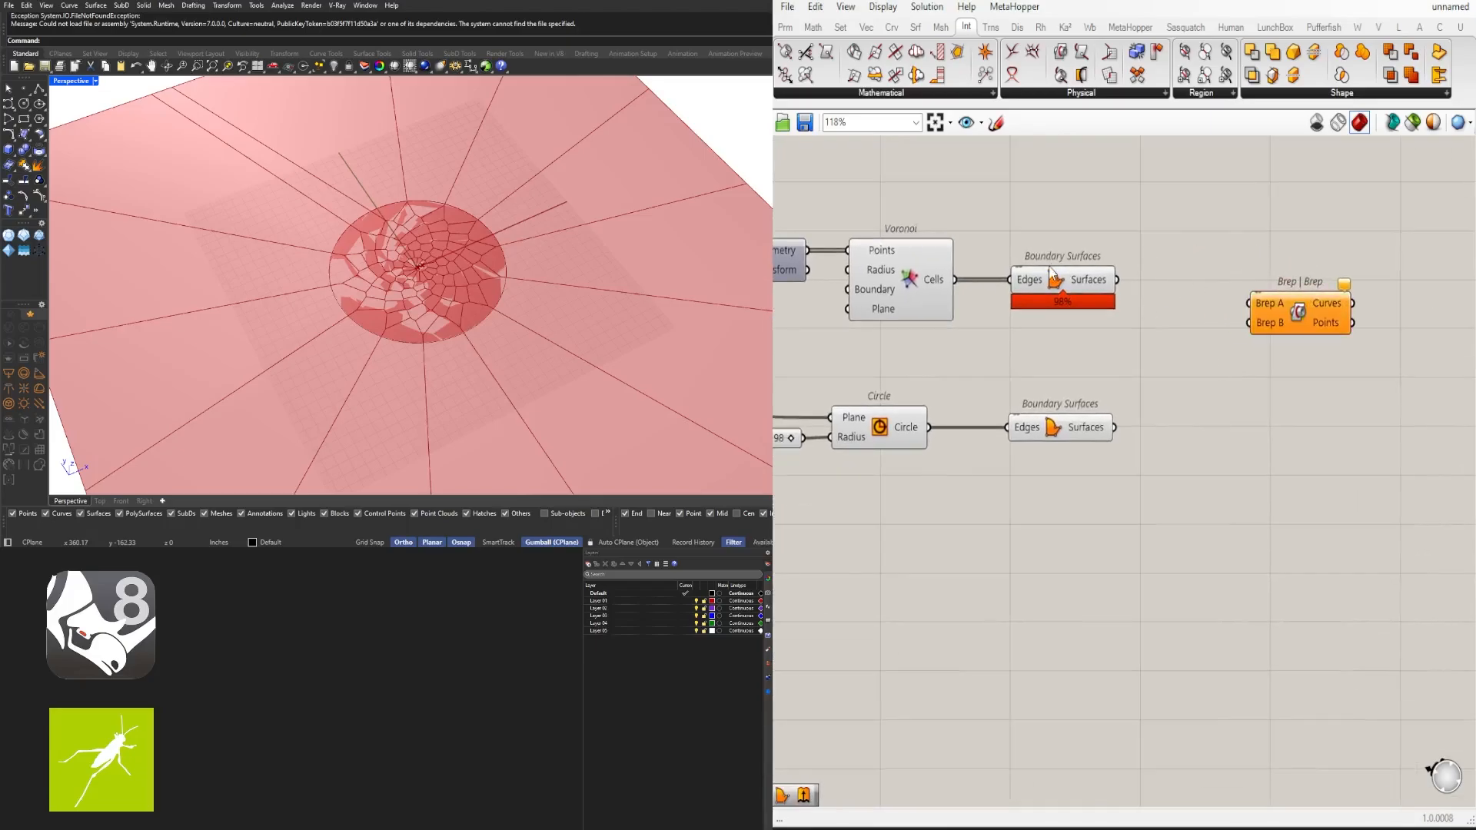
- Connect the Voronoi cell surfaces to Brep A and the circle surface to Brep B of the Brep | Brep component
left_click(1054, 278)
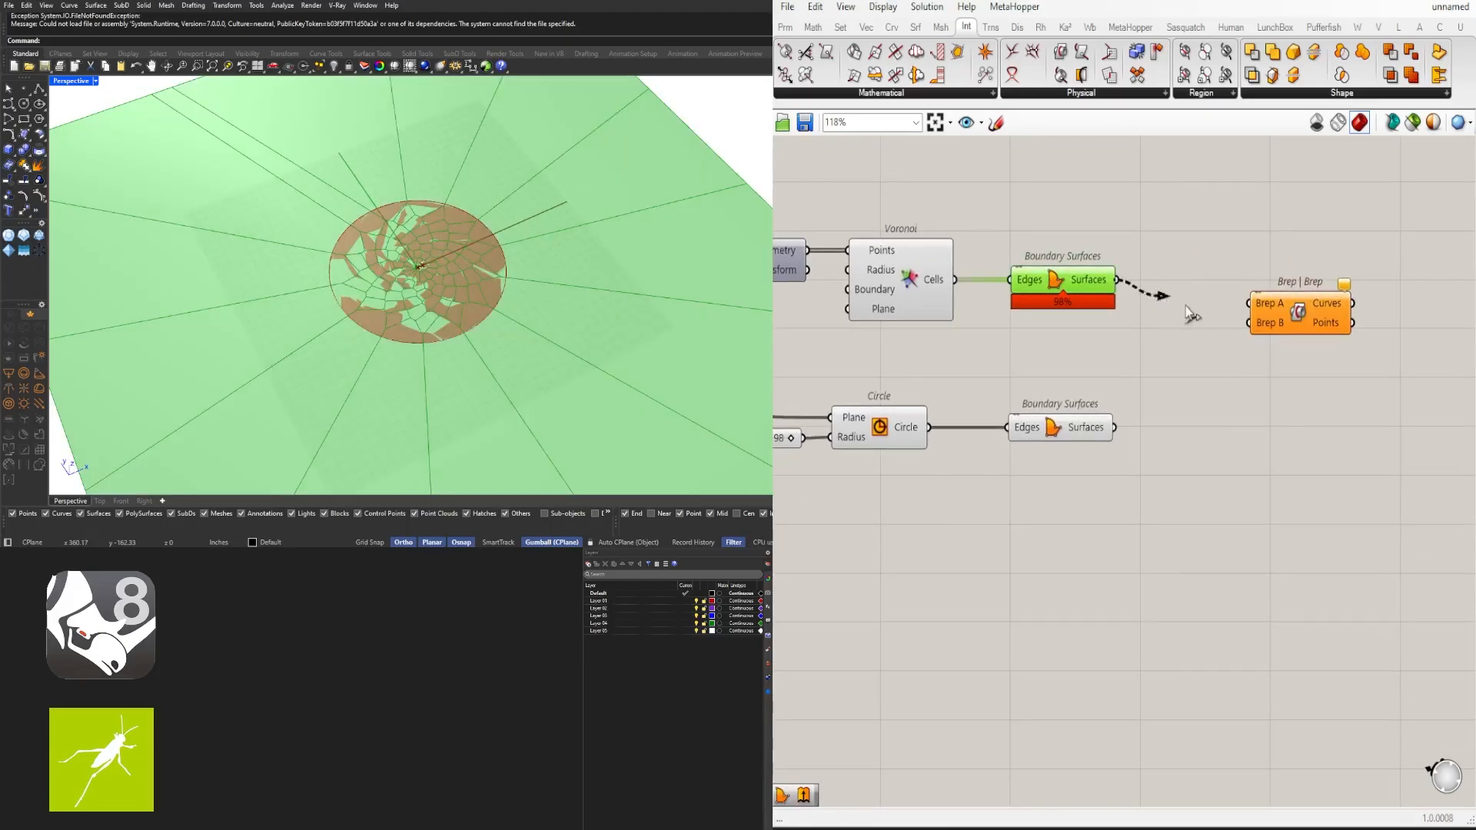
left_click_drag(1190, 313, 1050, 221)
scroll(1245, 378, "down", 5)
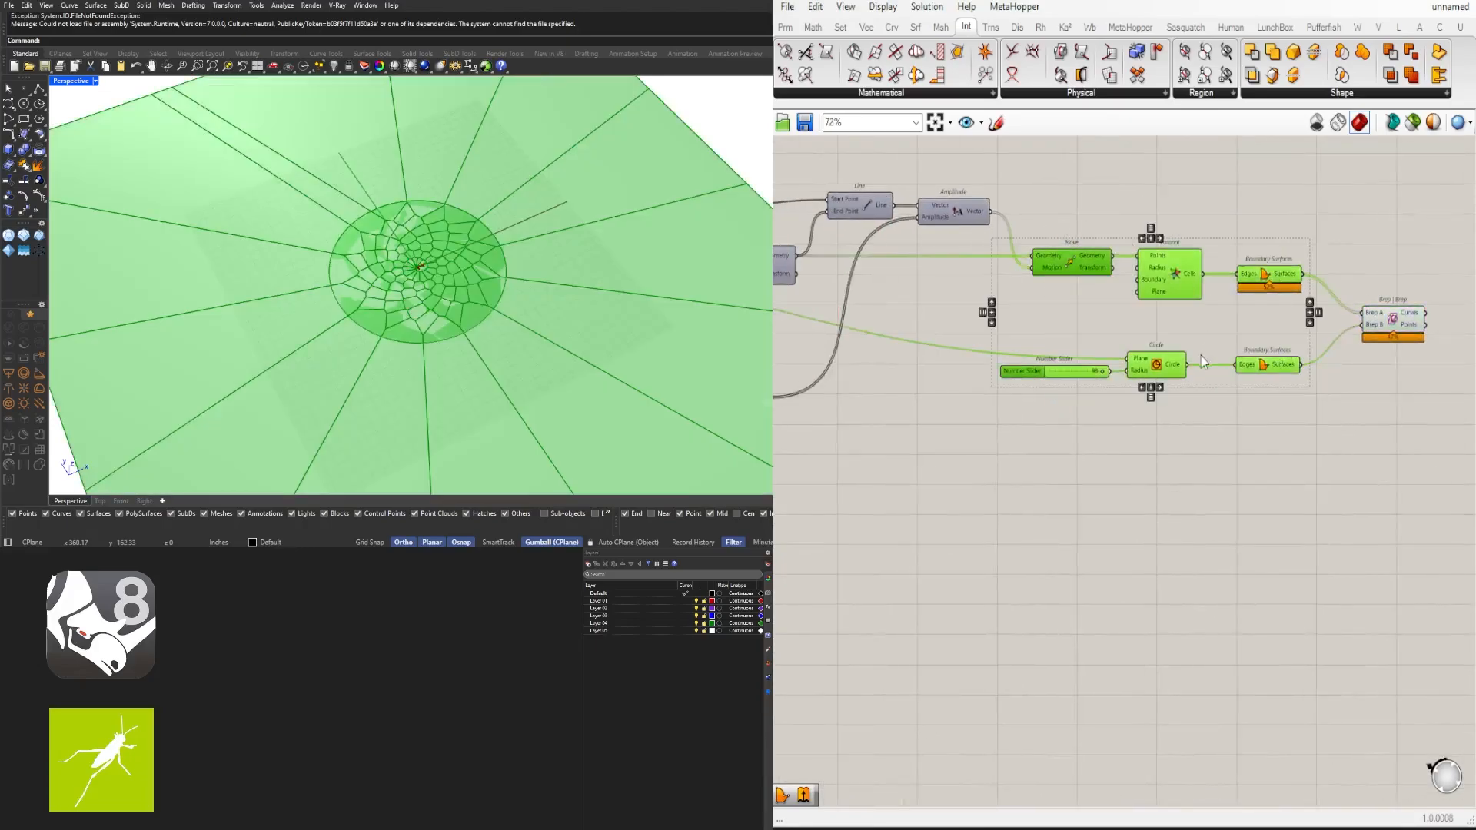
middle_click(1203, 320)
left_click(1239, 283)
left_click(1373, 259)
right_click_drag(1373, 259, 1138, 260)
scroll(1176, 322, "up", 5)
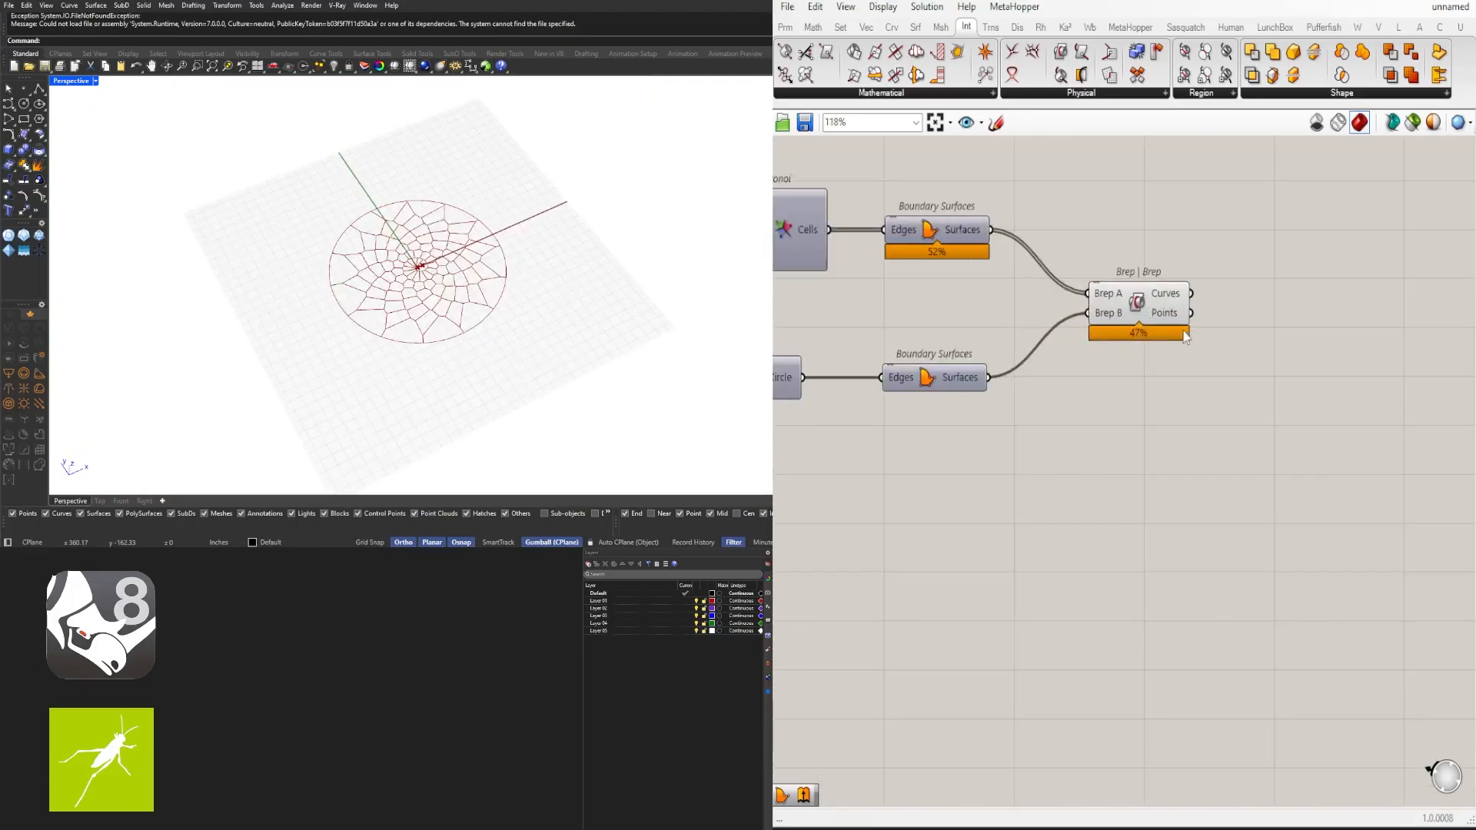
left_click(1146, 292)
scroll(387, 316, "up", 9)
scroll(393, 326, "down", 5)
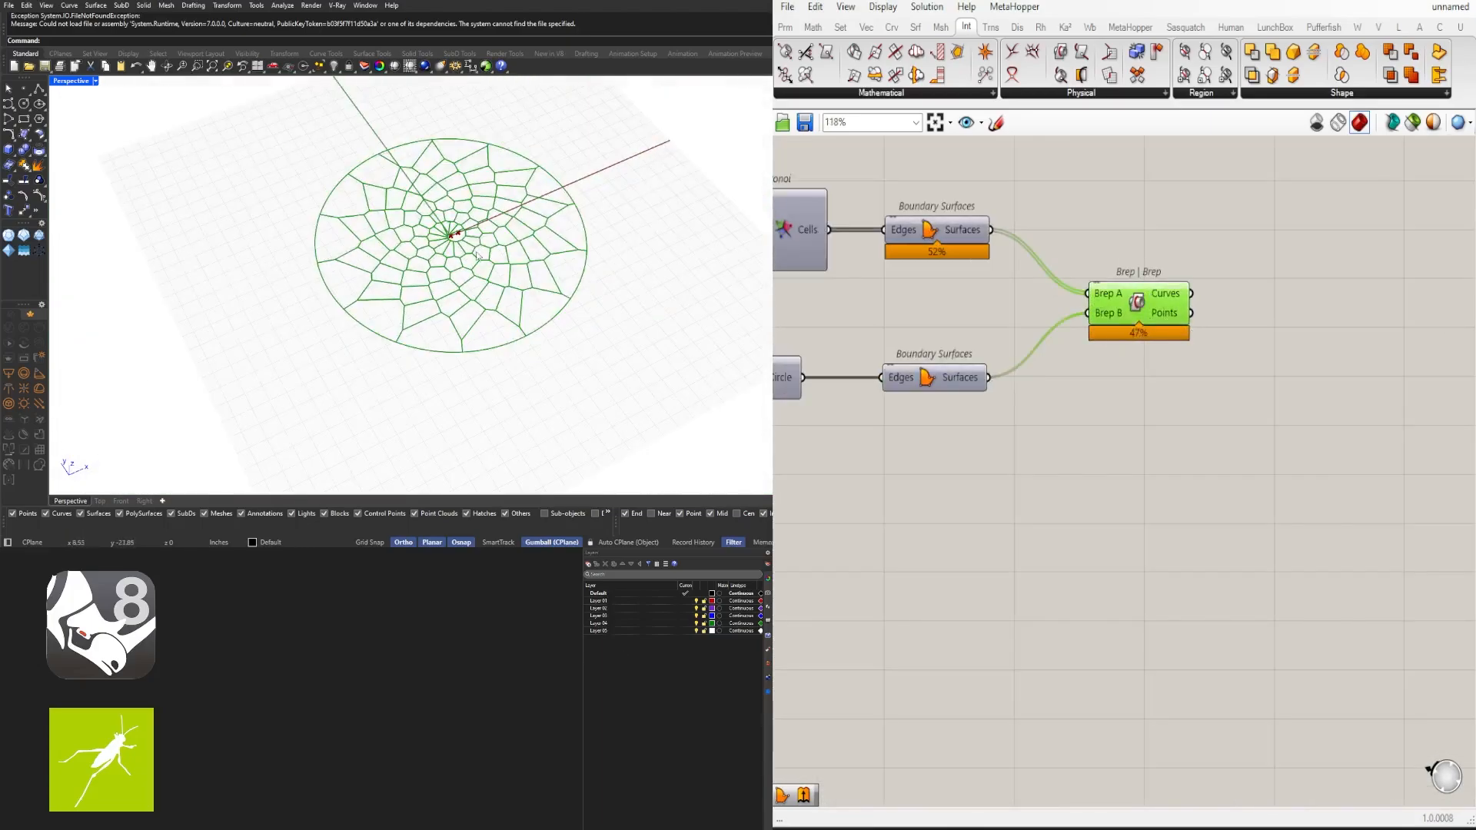
- Examine the circle radius slider and the spiral parameter sliders across the definition
left_click(1093, 477)
right_click_drag(992, 459, 1460, 484)
scroll(1127, 436, "up", 6)
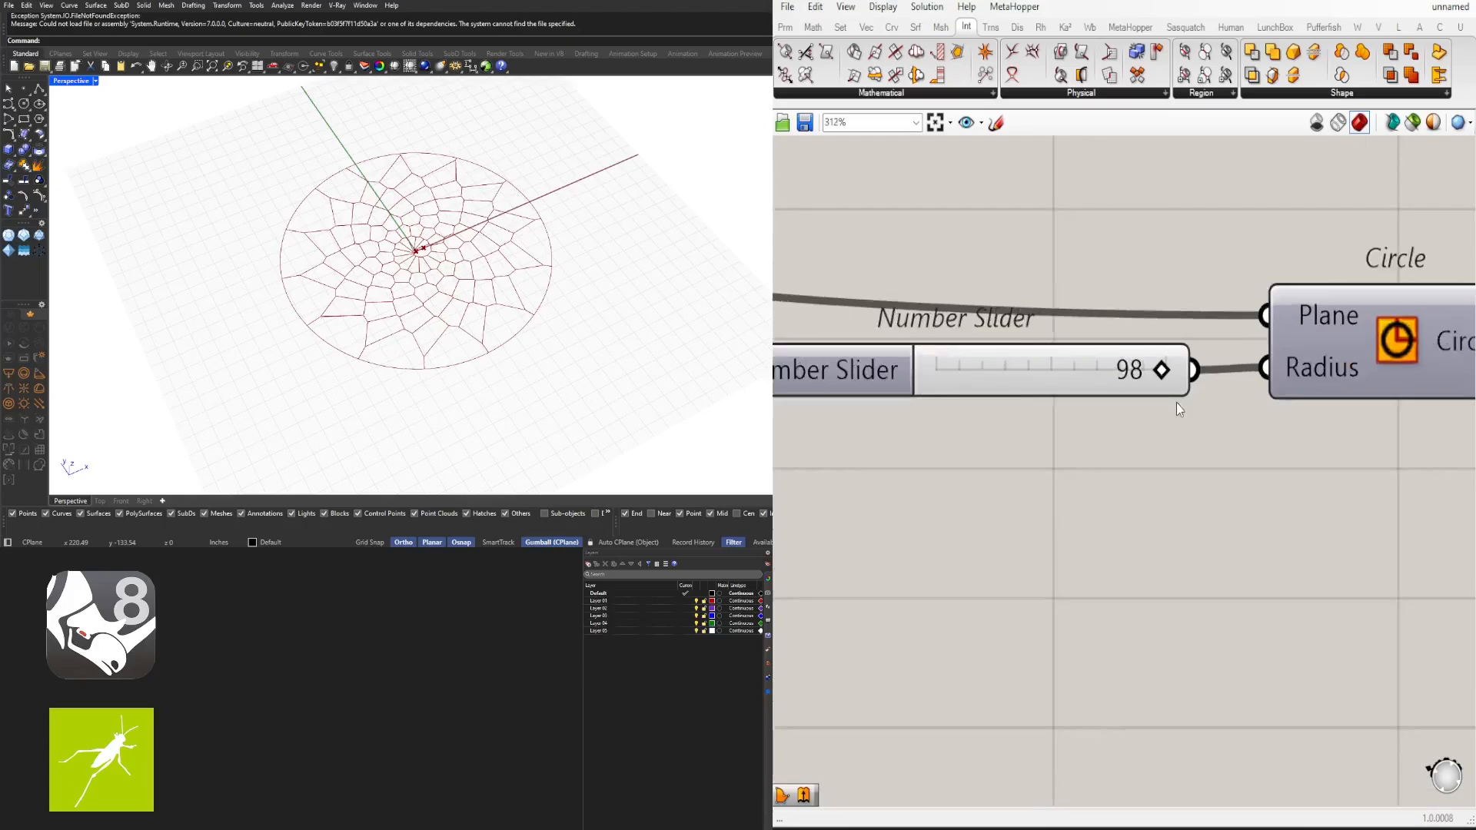
mouse_move(1161, 366)
left_mouse_down()
mouse_move(1064, 364)
mouse_move(1102, 346)
mouse_move(1177, 351)
left_mouse_up()
scroll(884, 484, "down", 7)
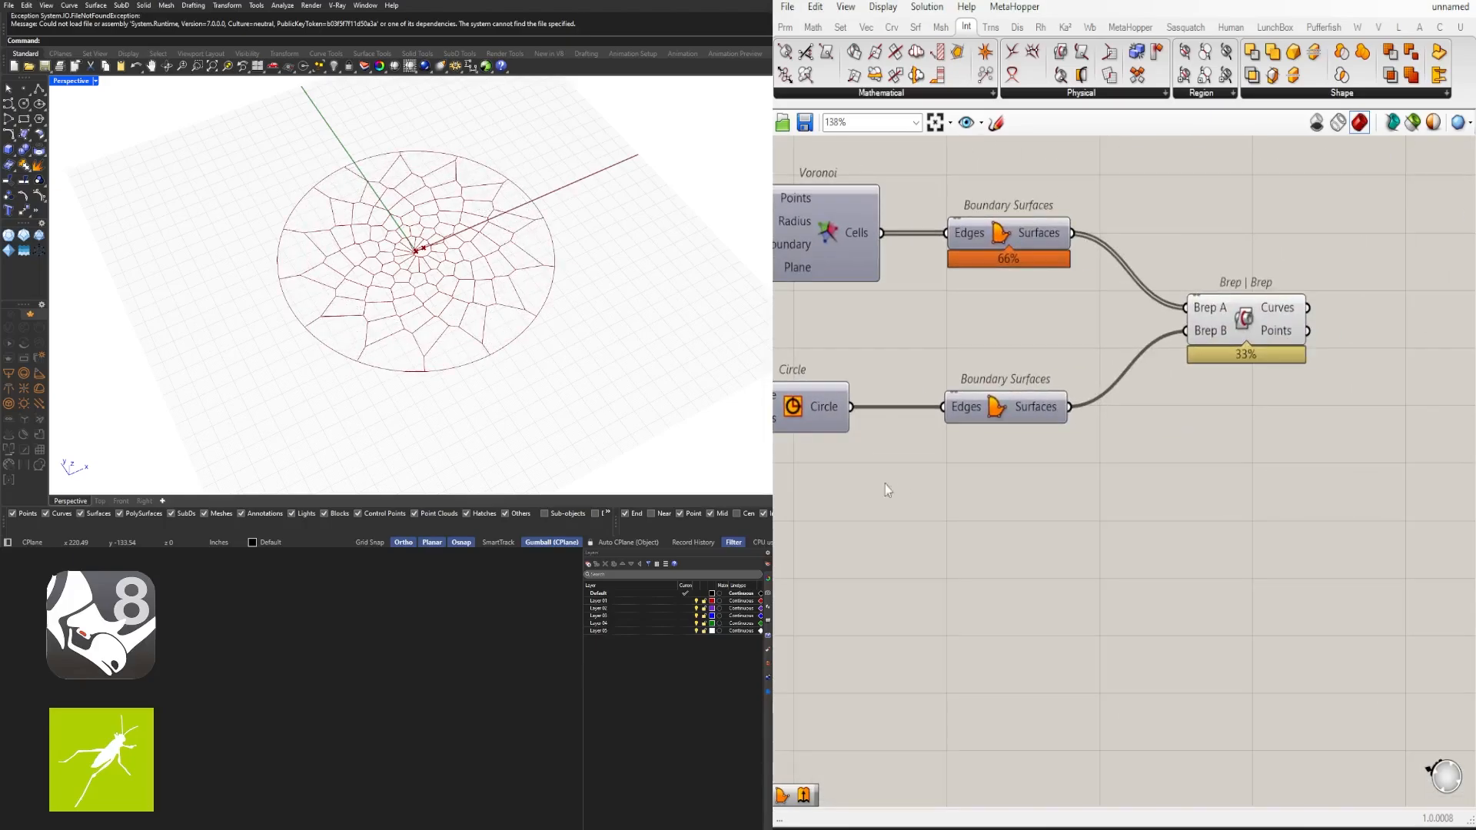
left_click(1022, 456)
left_click(1118, 488)
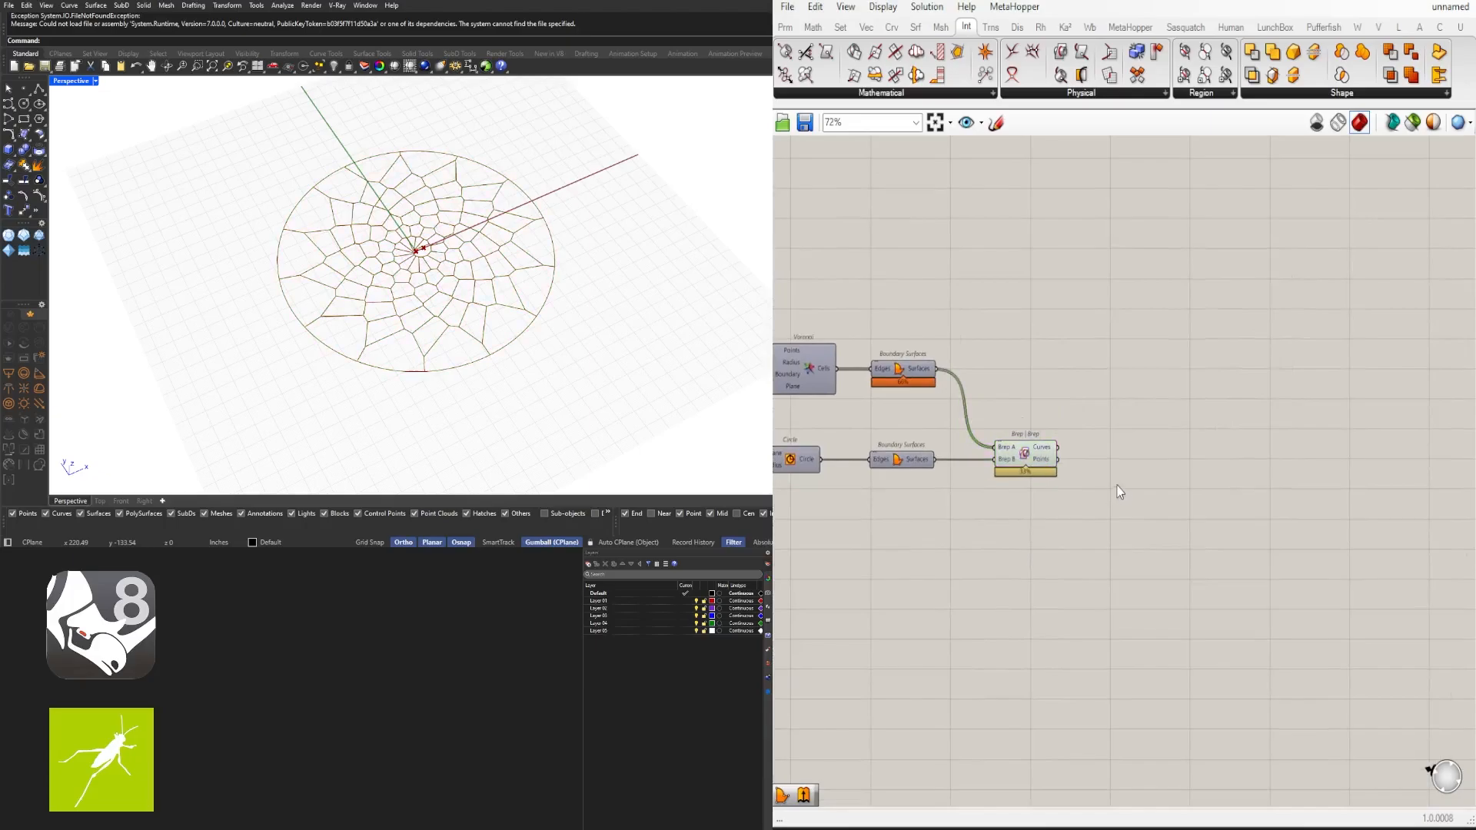
left_click(1026, 453)
right_click_drag(1002, 475, 1422, 463)
scroll(1022, 527, "down", 4)
scroll(922, 484, "up", 10)
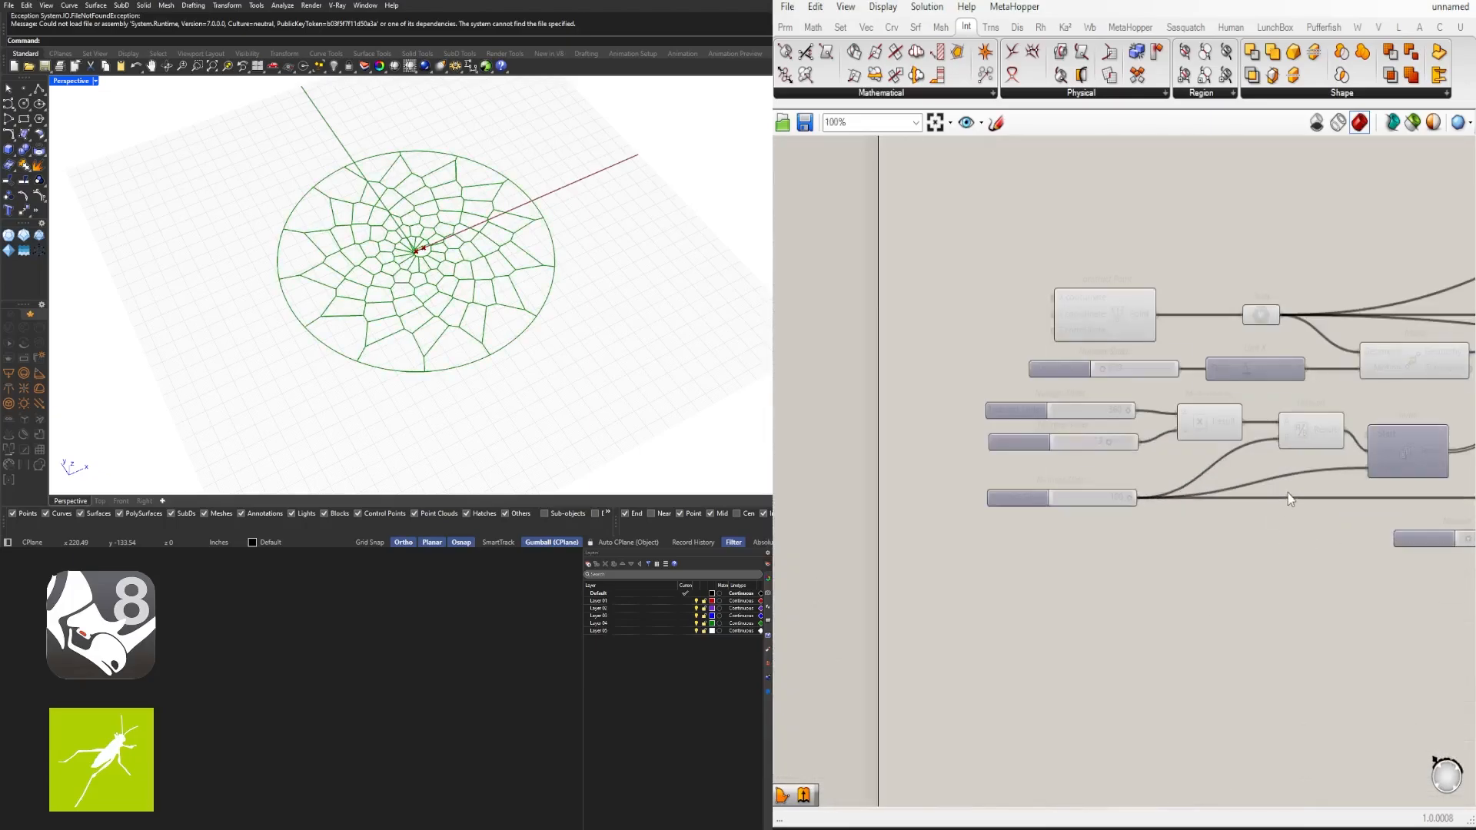
left_click_drag(1078, 414, 1109, 416)
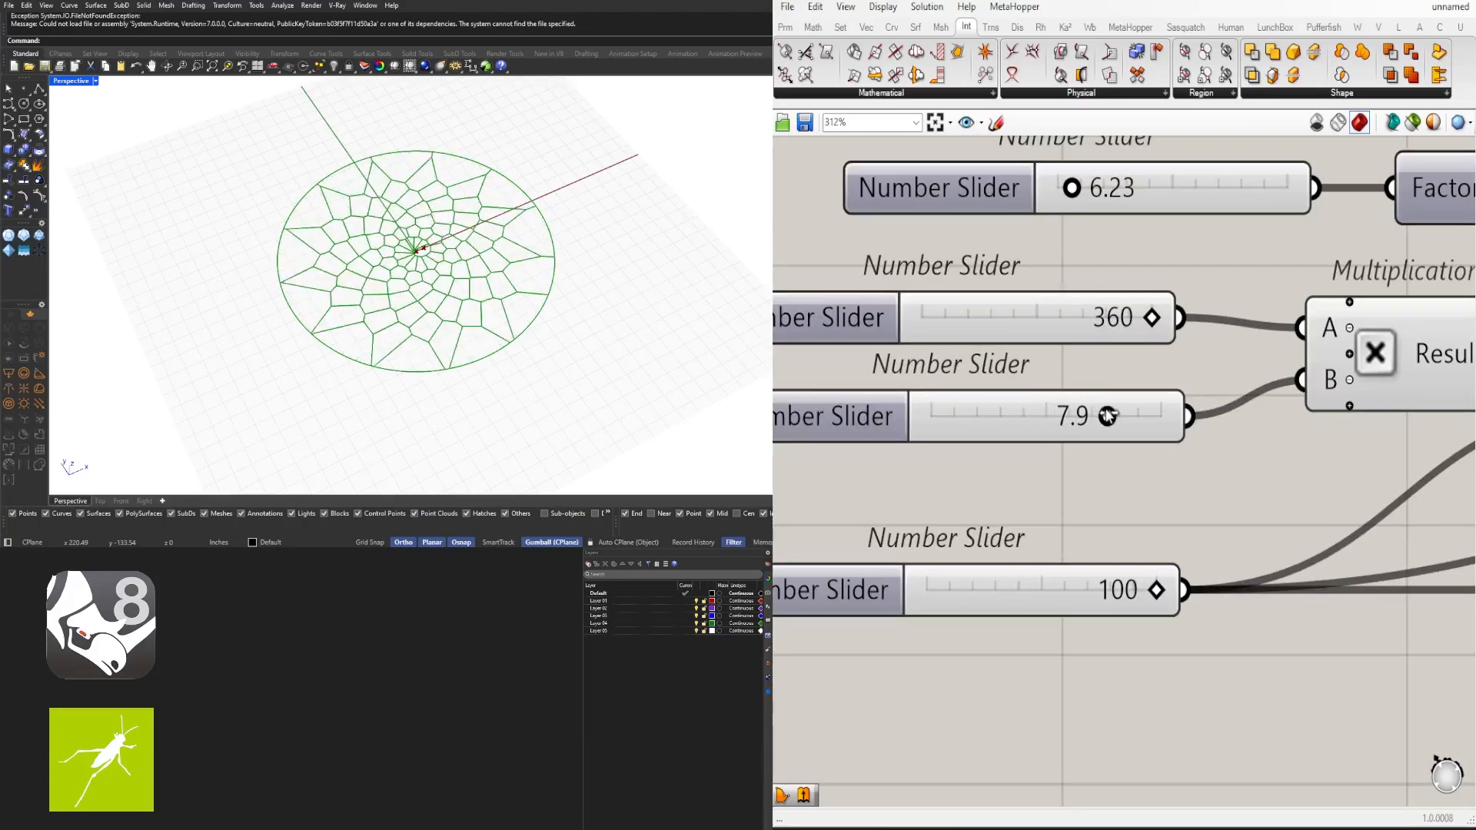
scroll(1107, 416, "down", 7)
right_click_drag(1157, 516, 942, 601)
scroll(942, 601, "down", 3)
scroll(1029, 513, "up", 4)
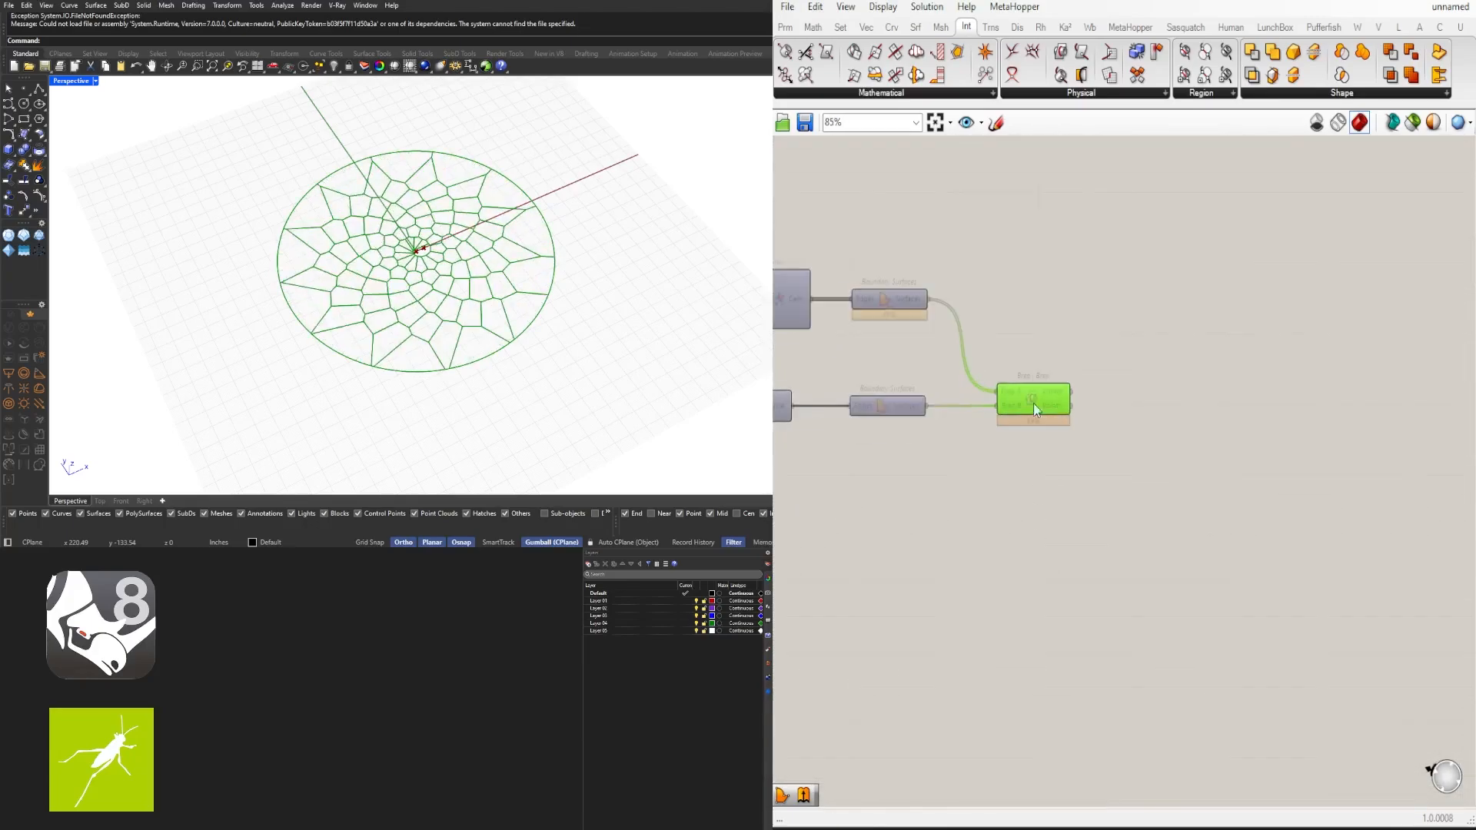
- Add another Boundary Surfaces component and feed the Brep | Brep Curves output into its Edges input
left_click(1107, 419)
double_click(1151, 402)
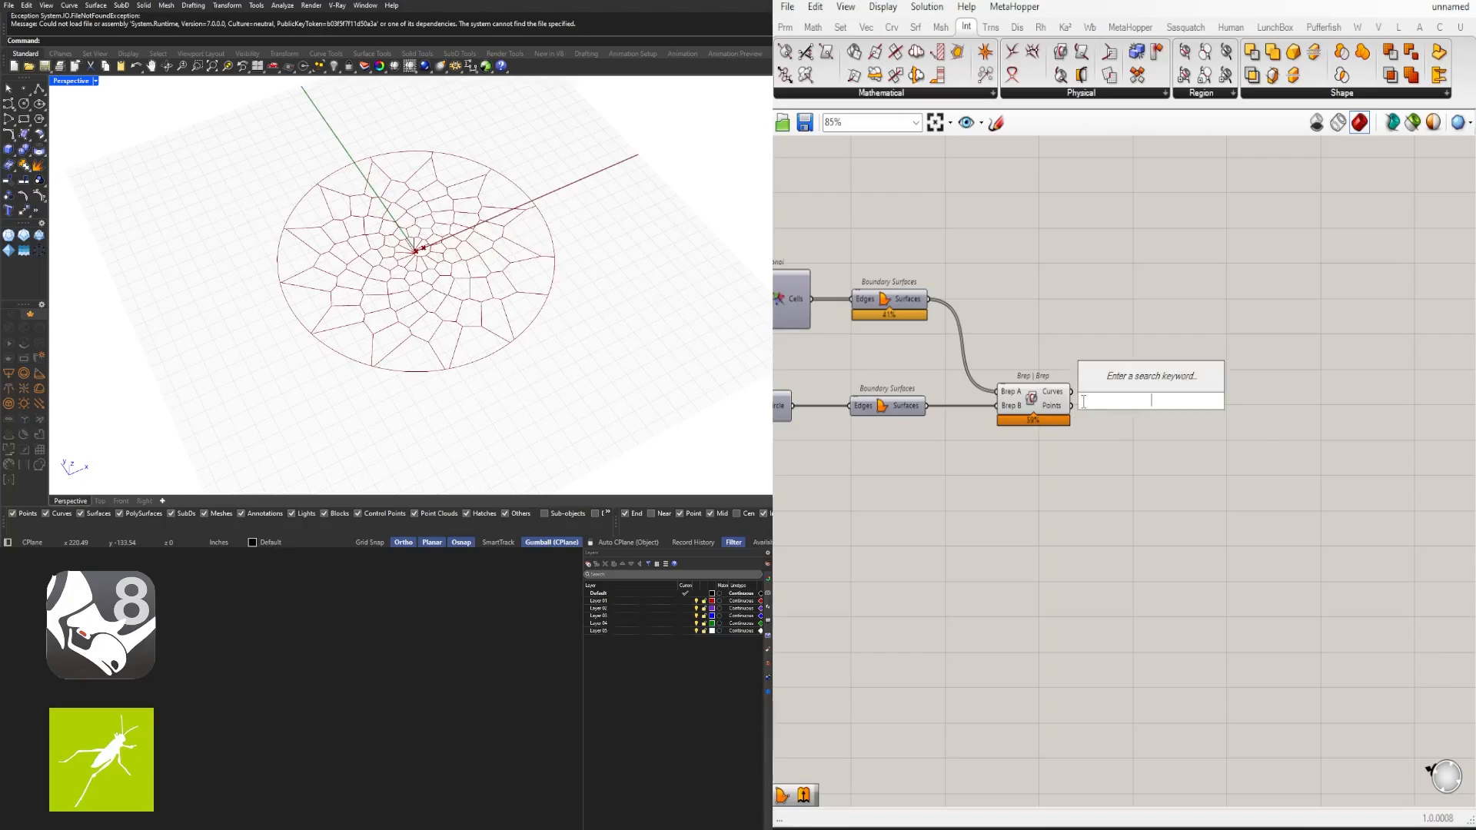
type("bound")
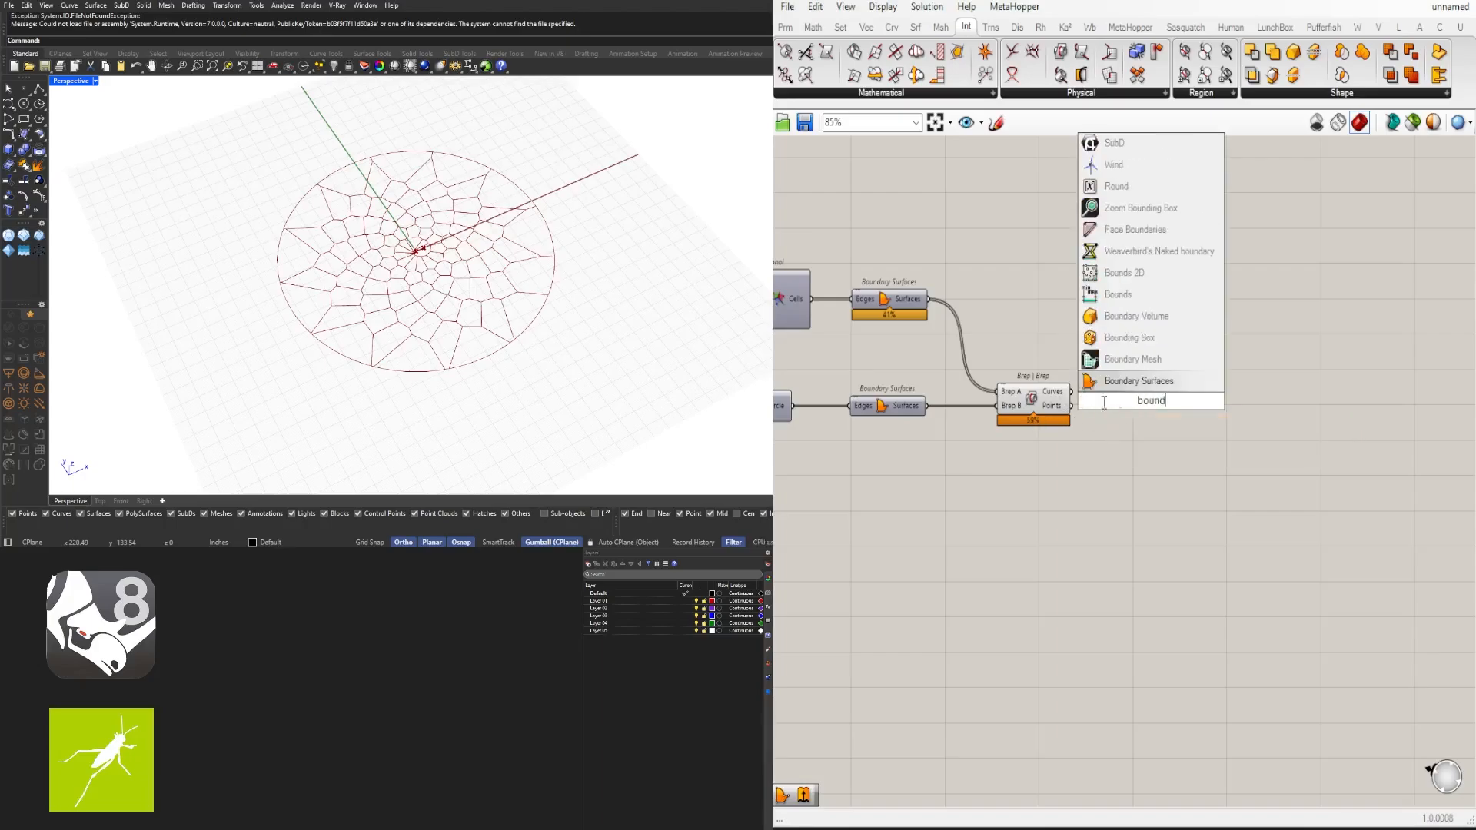
left_click(1139, 382)
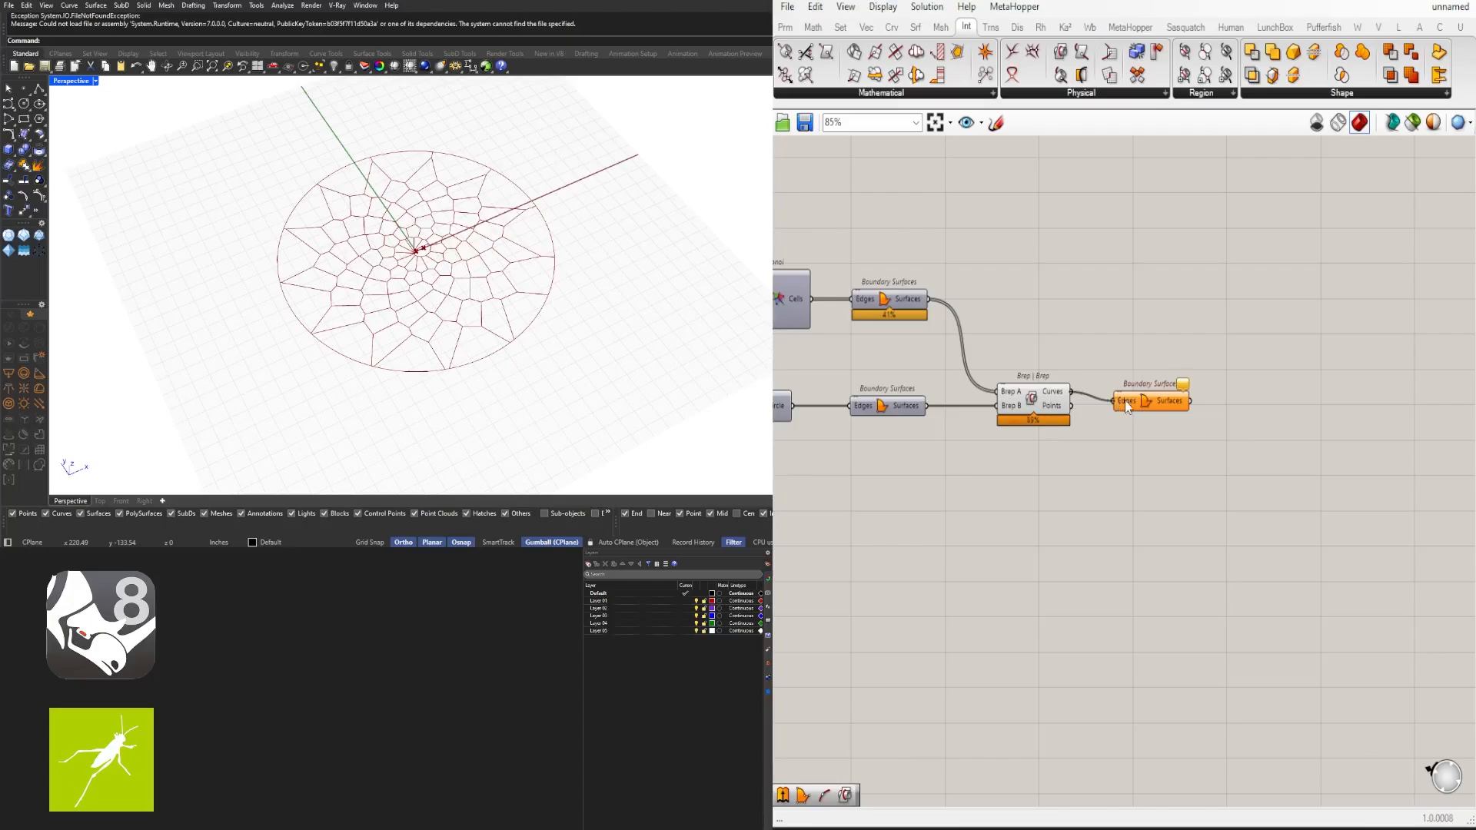
left_click_drag(1153, 407, 1146, 402)
left_click(1155, 457)
- Reposition the new Boundary Surfaces component next to the Brep | Brep component
scroll(476, 331, "up", 14)
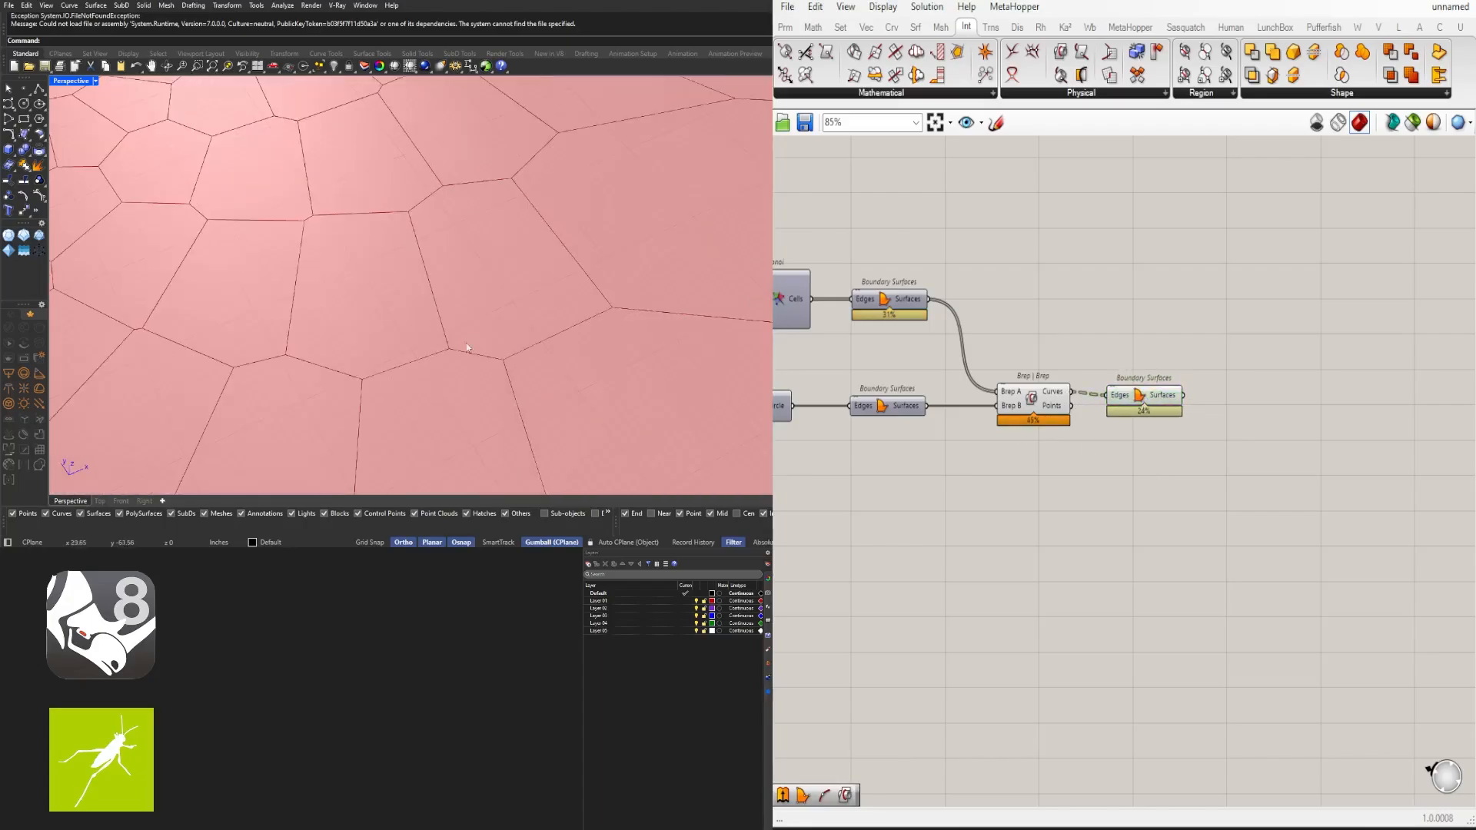
scroll(466, 342, "down", 11)
mouse_move(466, 343)
right_mouse_down()
mouse_move(463, 277)
mouse_move(469, 346)
right_mouse_up()
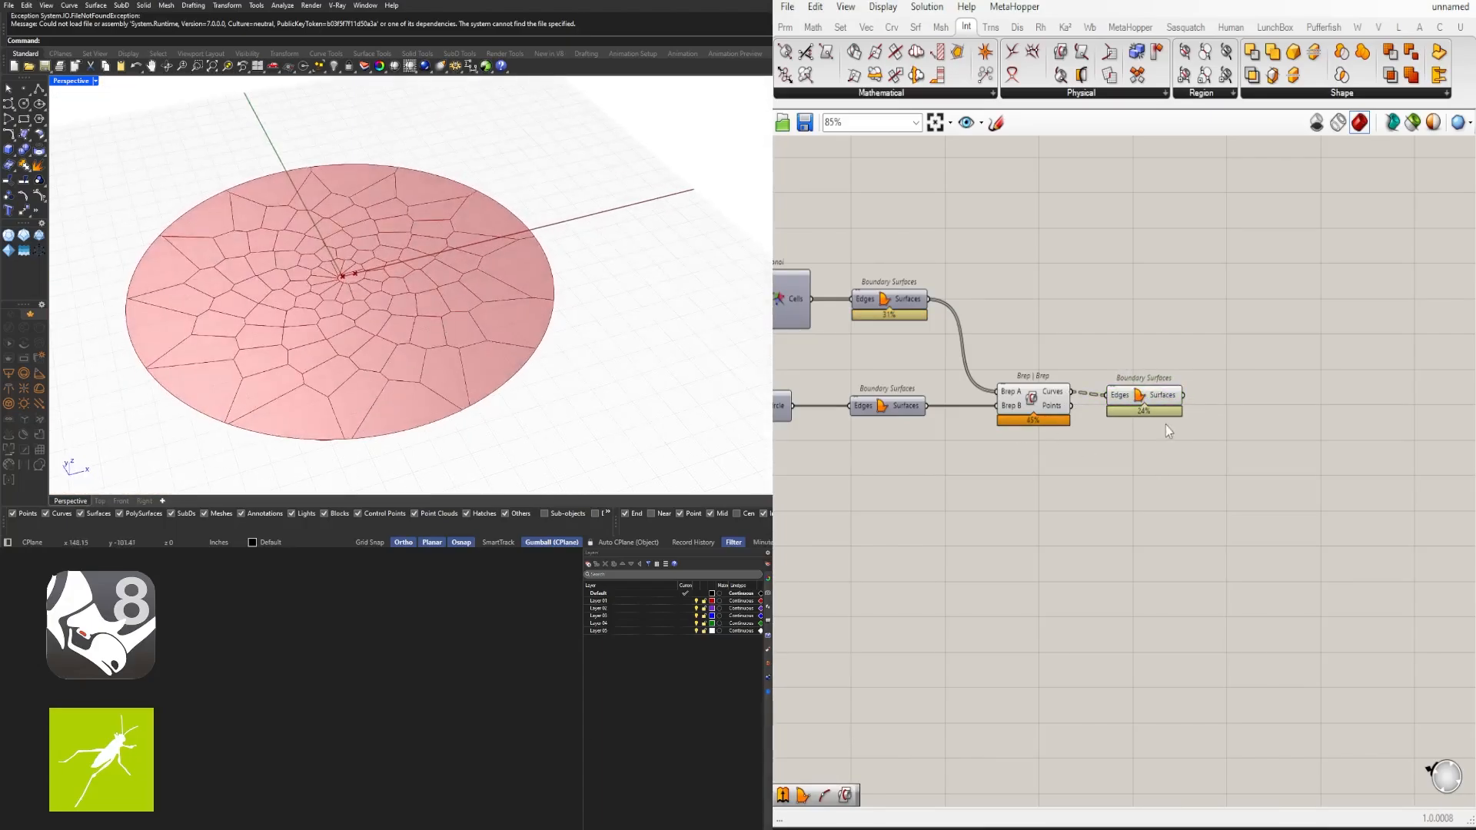
left_click_drag(1146, 402, 1156, 399)
left_click_drag(1033, 463, 976, 372)
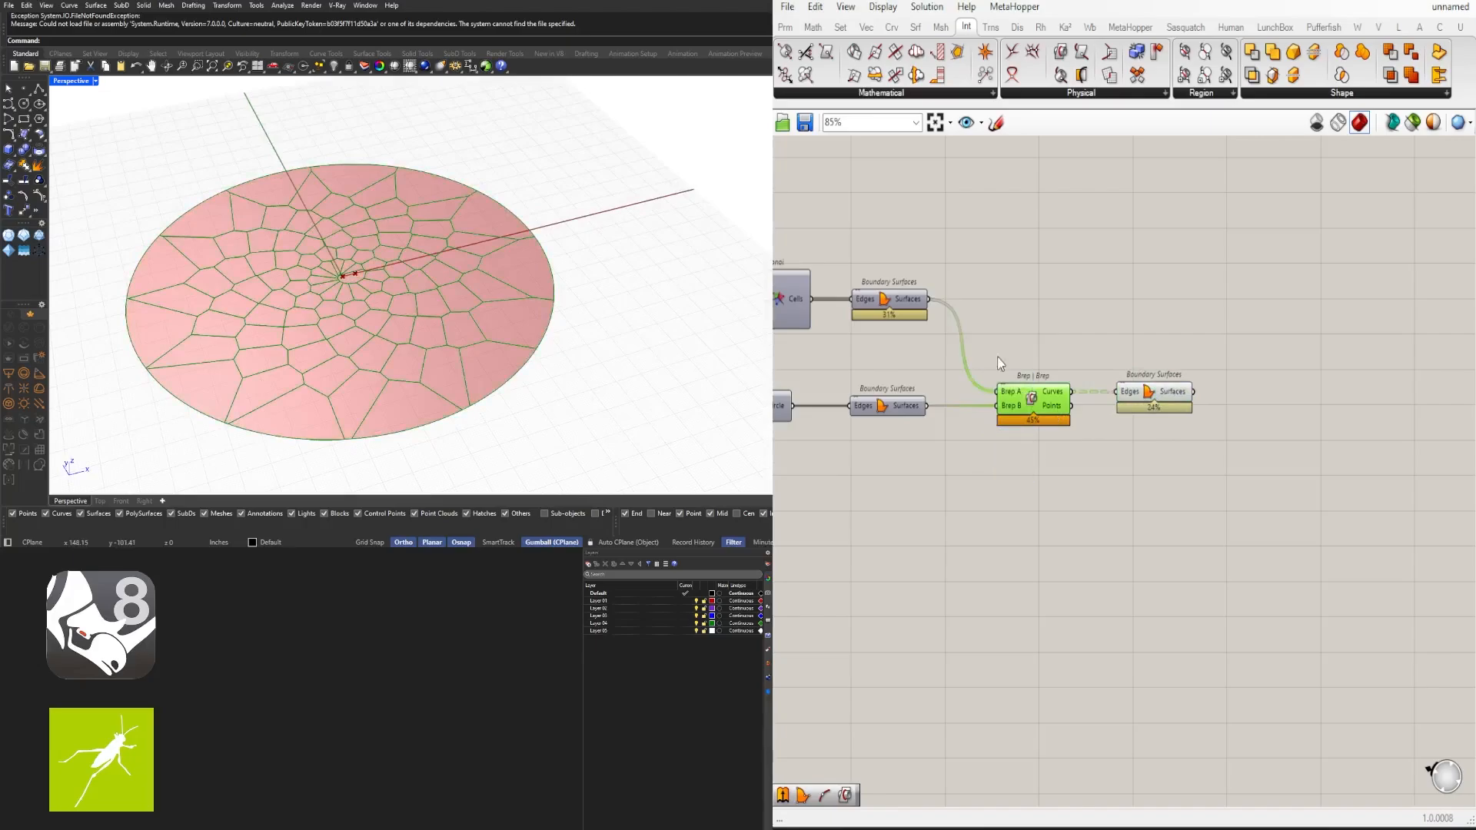
middle_click(1008, 328)
left_click(1037, 294)
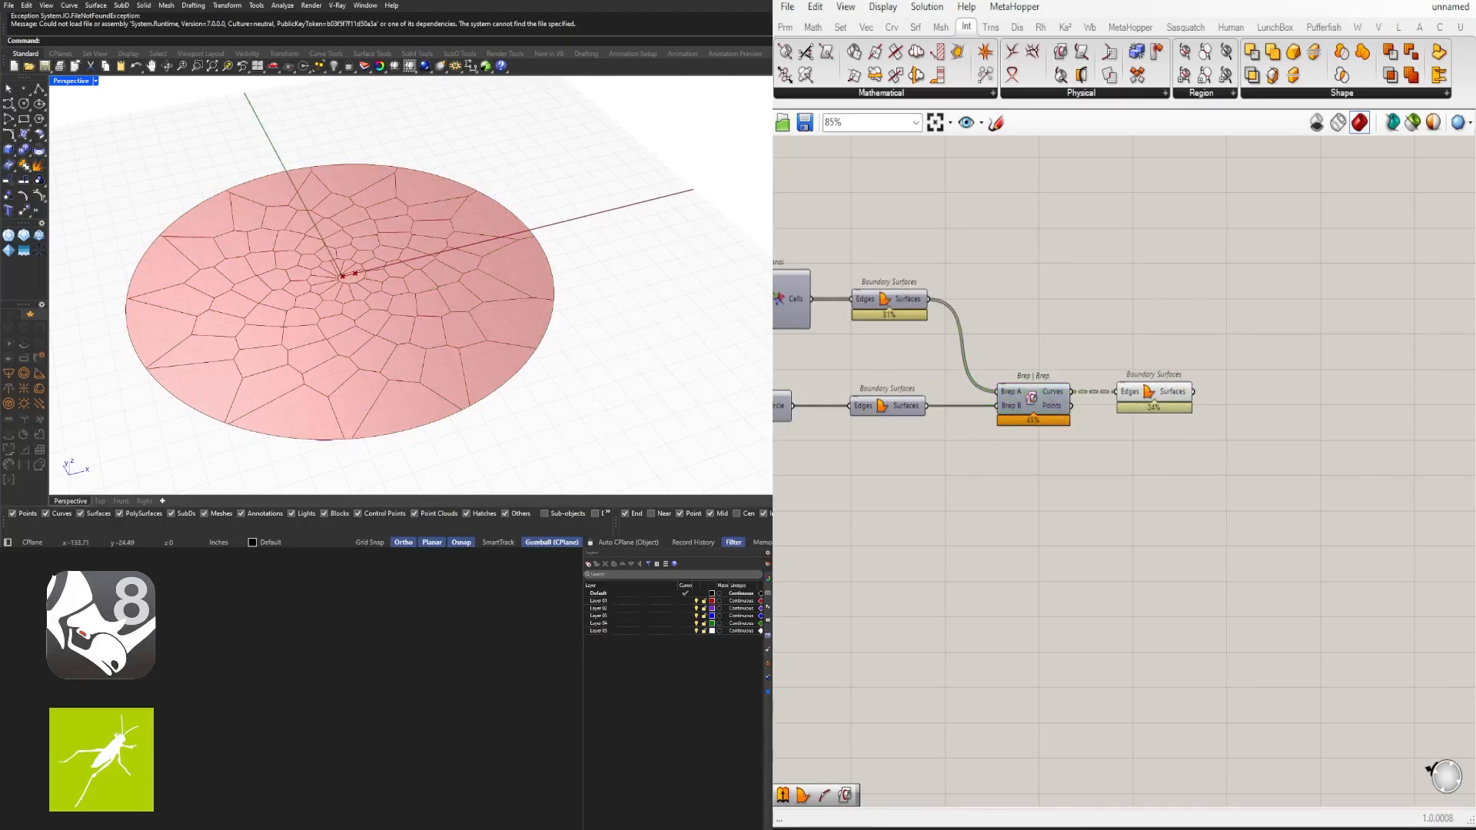
left_click(1146, 401)
- Inspect the trimmed circular cell surfaces in the viewport alongside the connected components
right_click_drag(396, 271, 500, 254)
scroll(1129, 496, "down", 5)
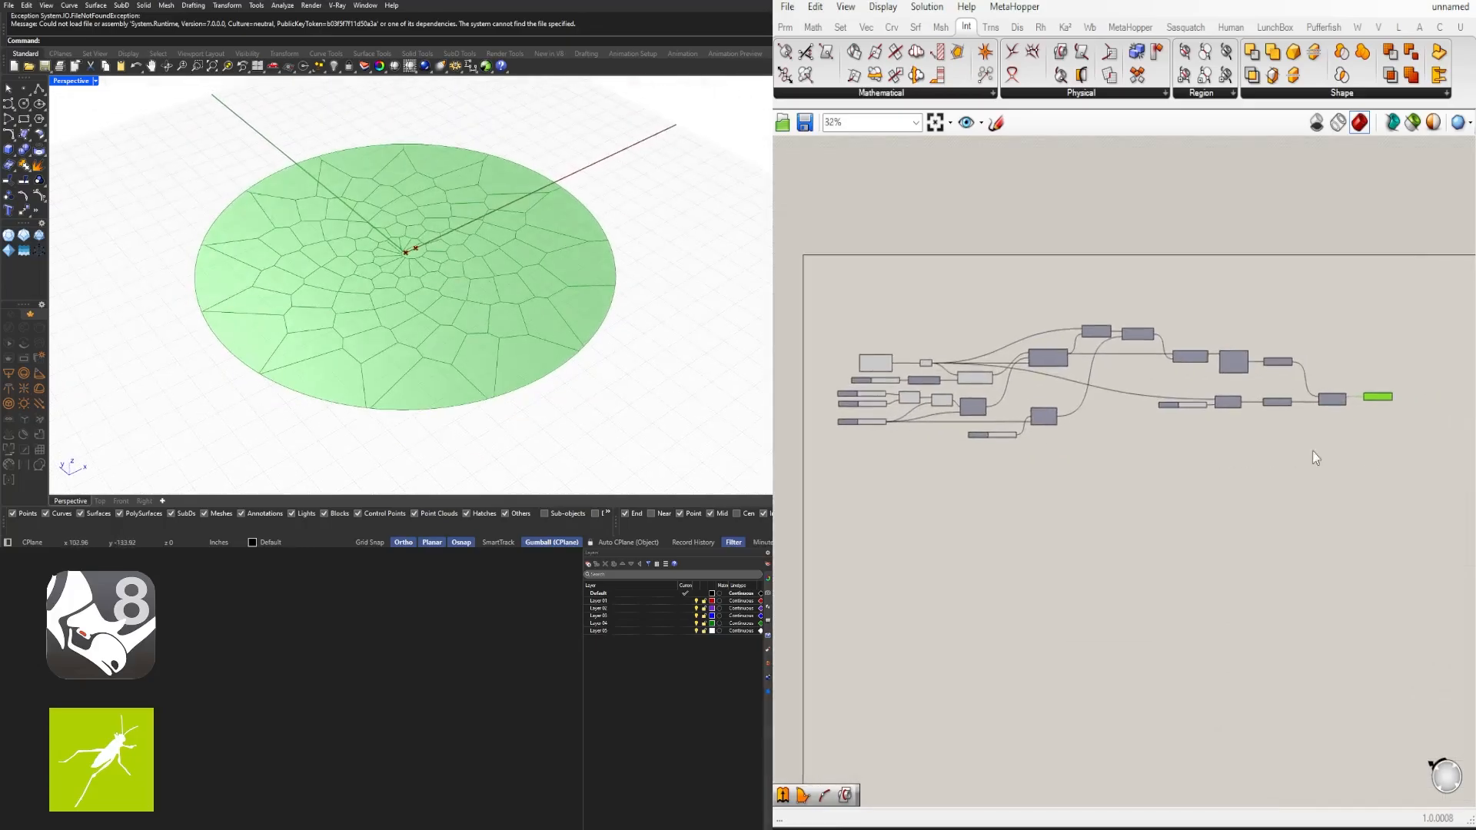
scroll(1376, 442, "up", 4)
left_click_drag(1376, 441, 1086, 385)
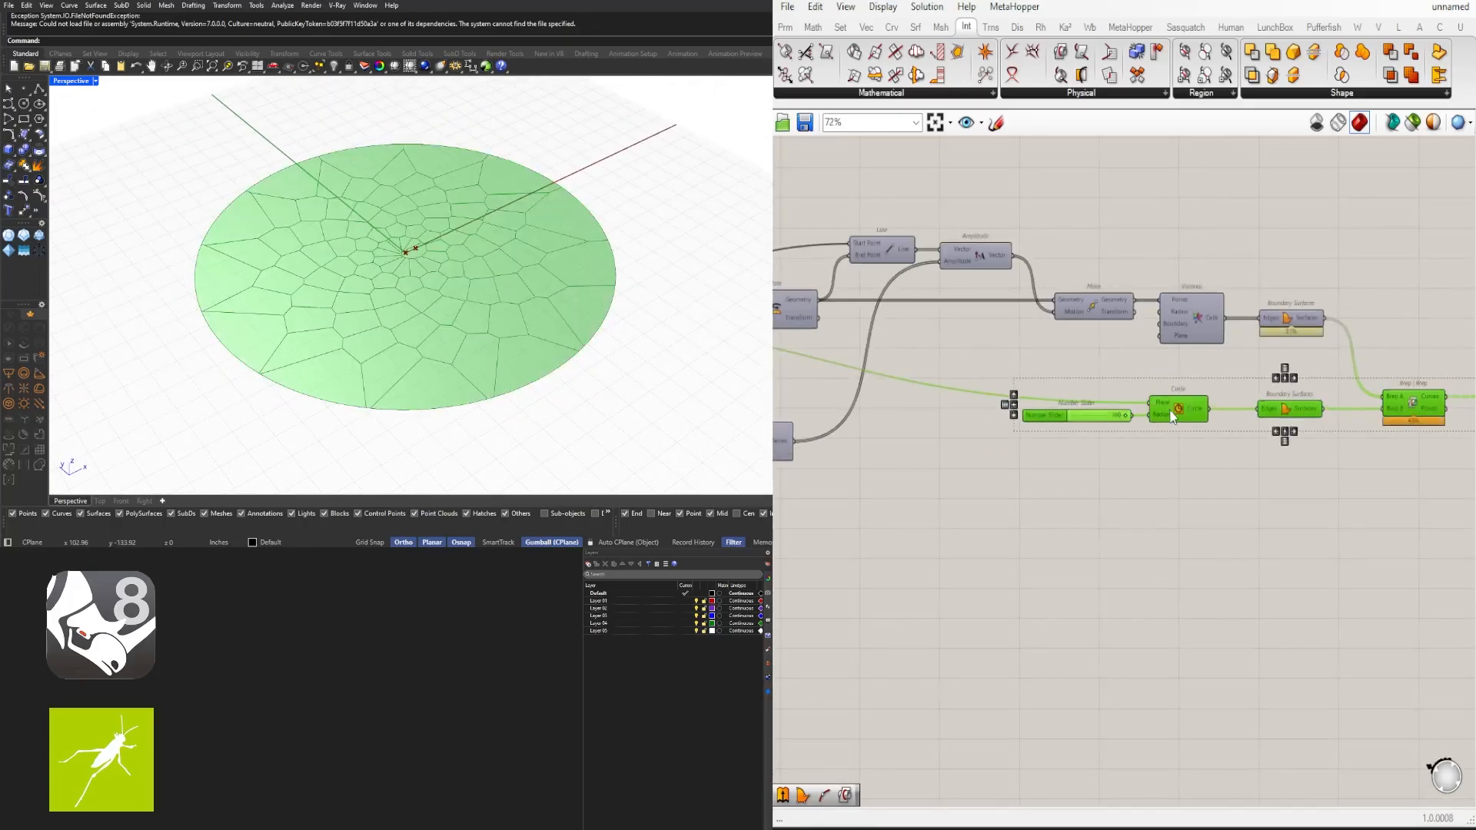
left_click_drag(1170, 410, 1183, 372)
left_click(1205, 450)
right_click_drag(1425, 454, 1008, 465)
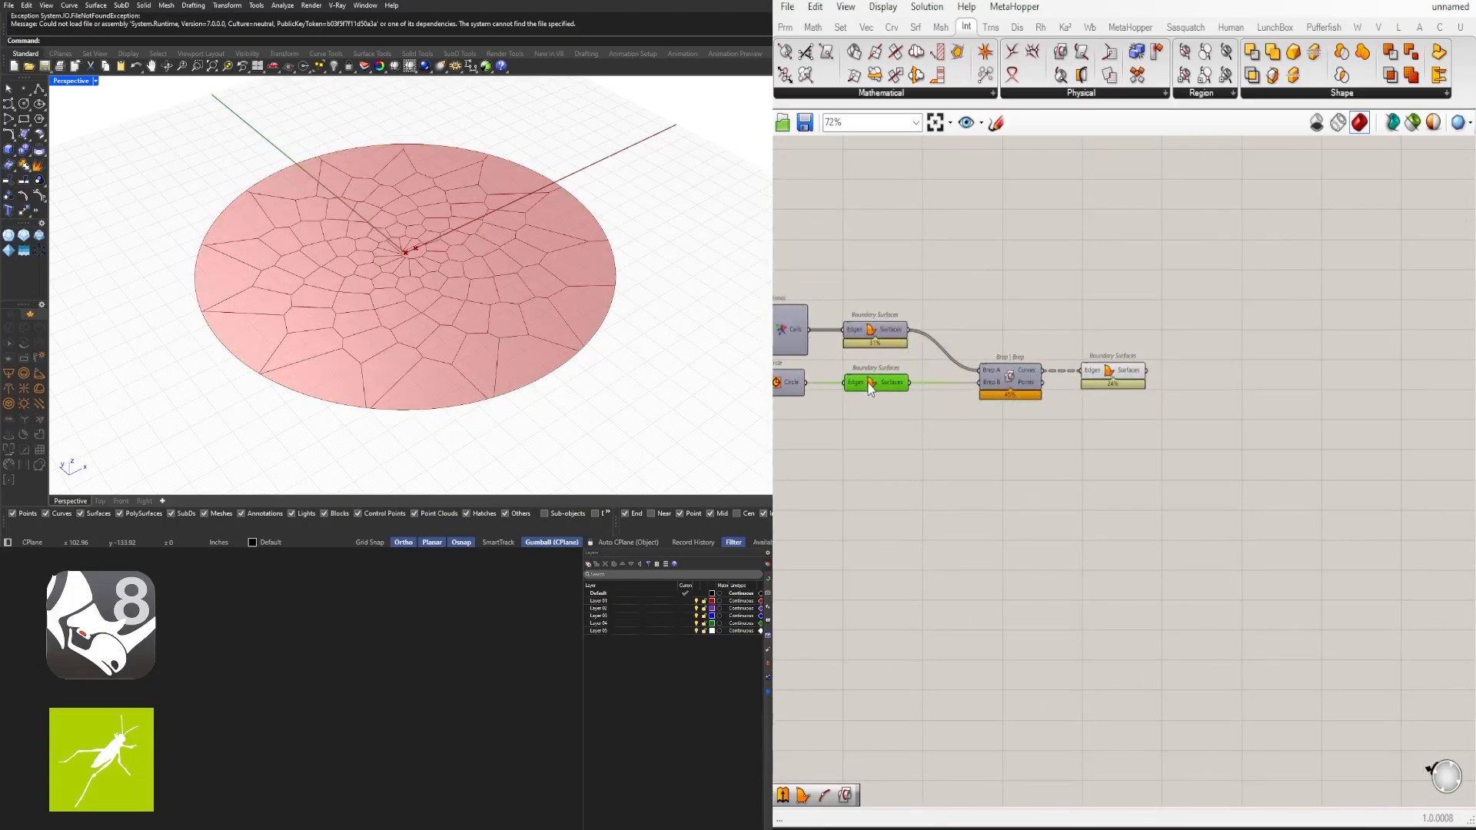
left_click_drag(1005, 373, 989, 373)
mouse_move(1117, 380)
left_mouse_down()
mouse_move(1102, 376)
mouse_move(1115, 382)
left_mouse_up()
left_click(1164, 455)
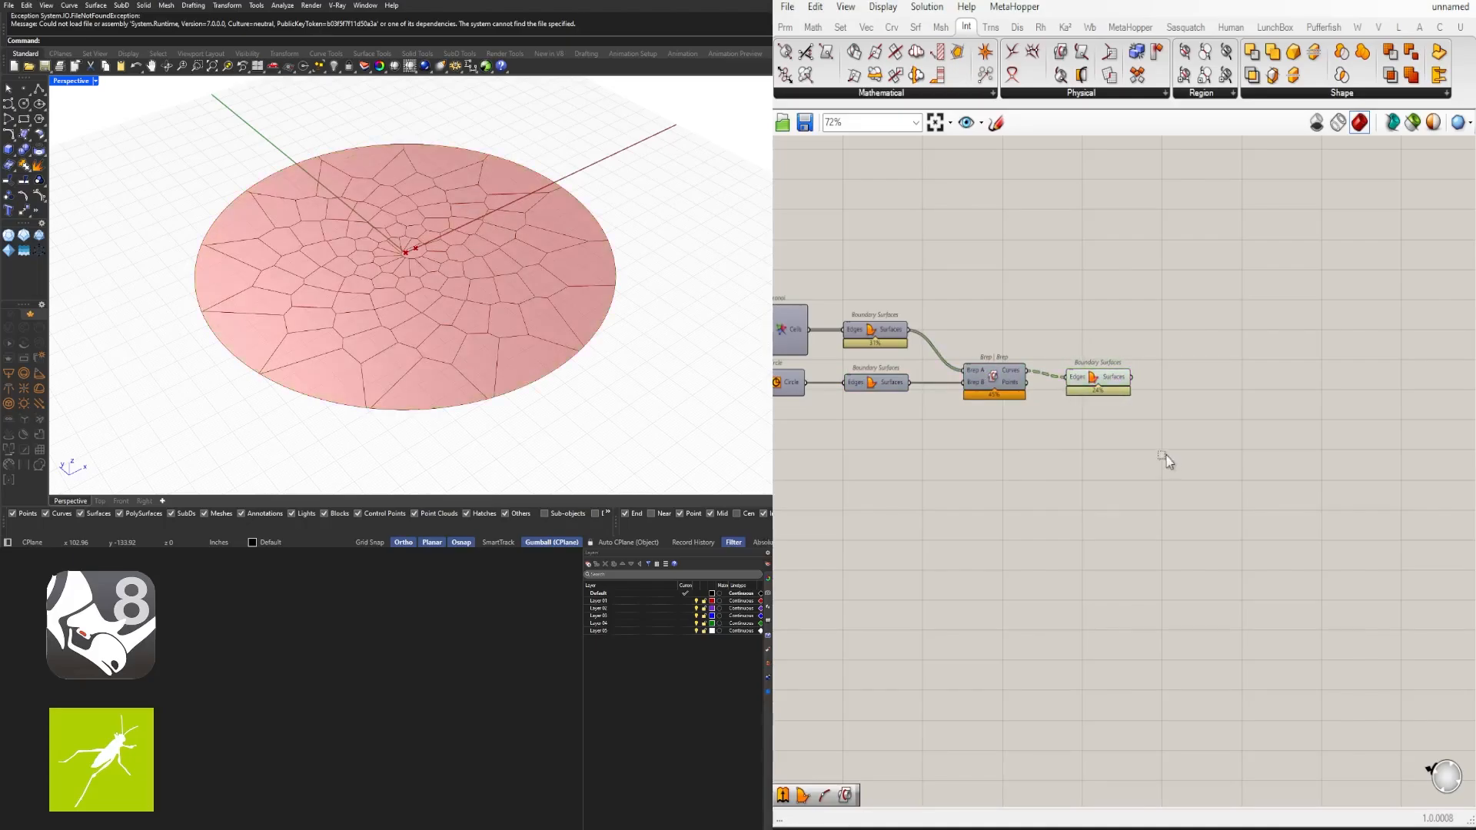
right_click_drag(476, 294, 485, 310)
scroll(1174, 420, "up", 2)
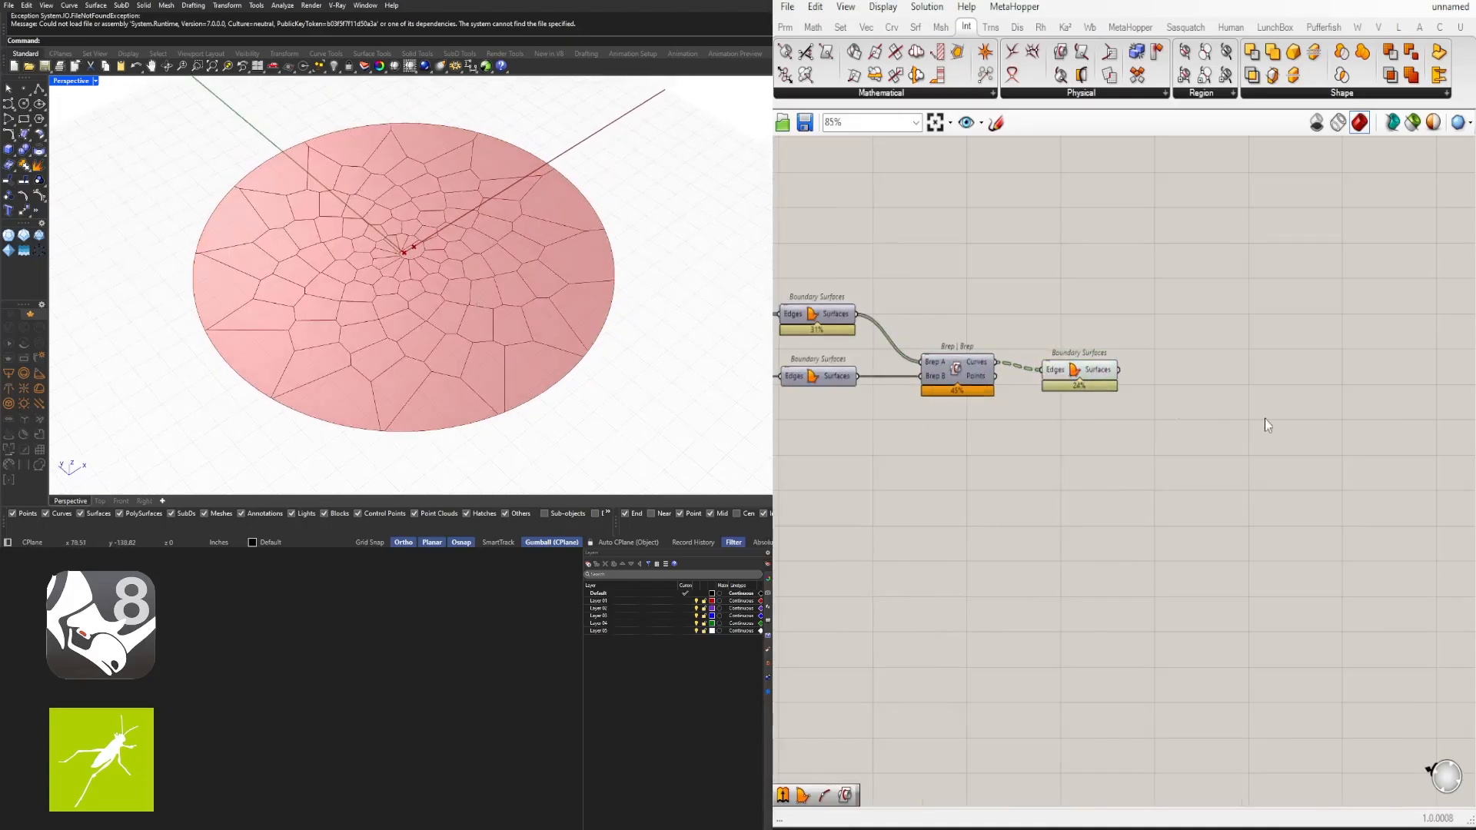
- Add a Custom Preview component and connect the new Boundary Surfaces output to its Geometry input
double_click(1315, 419)
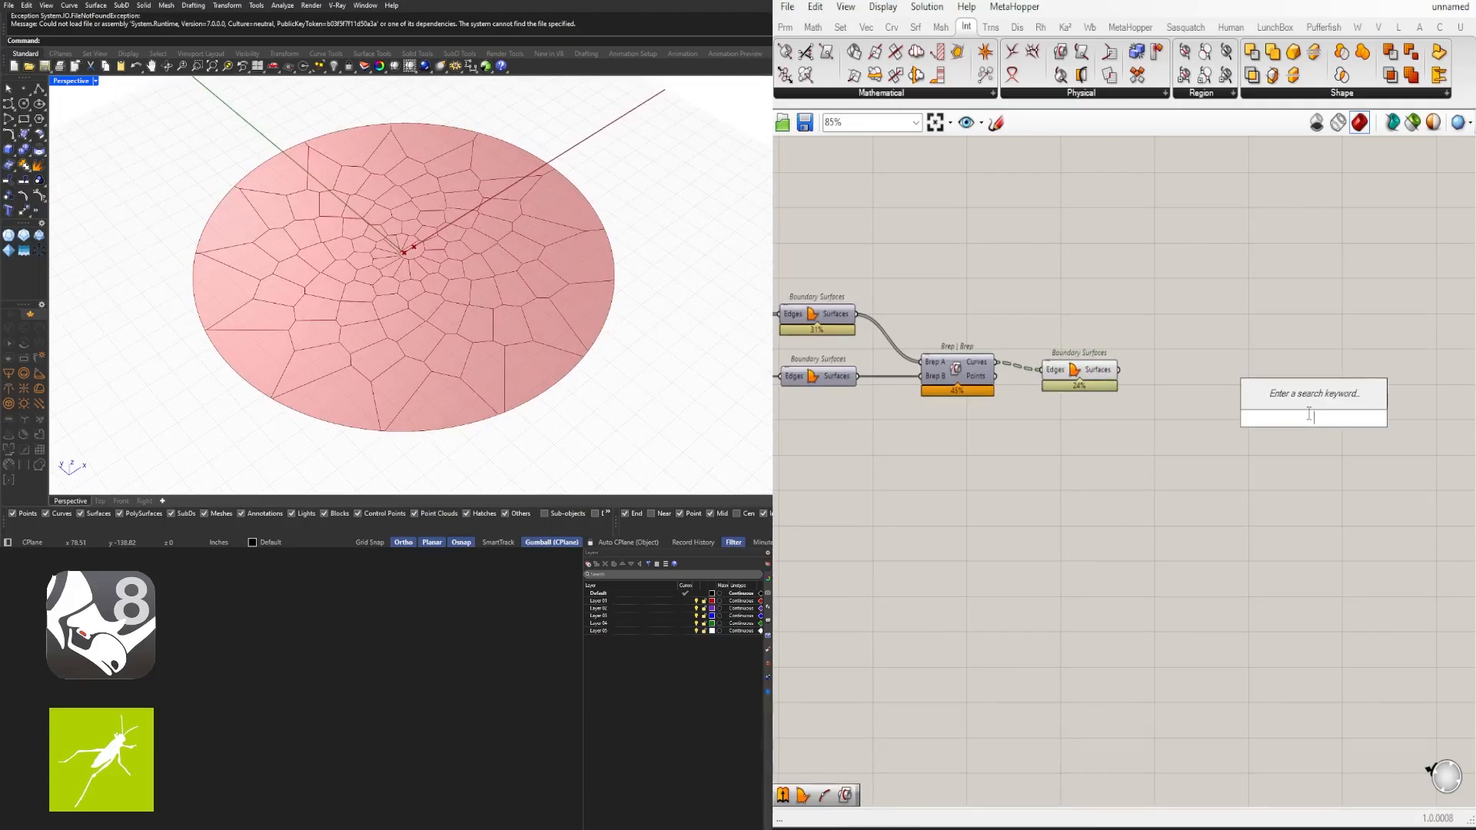
type("c")
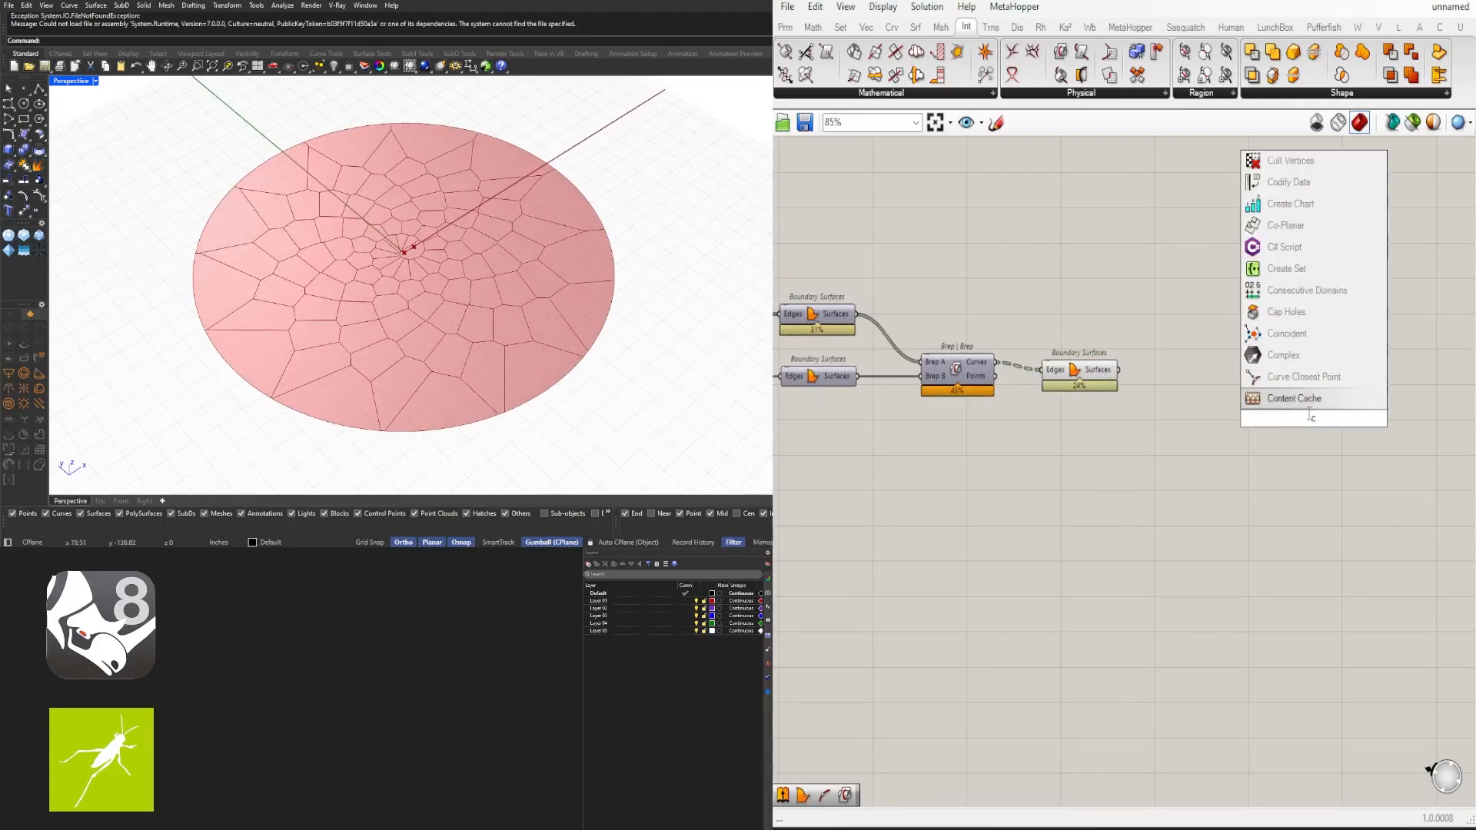
type("ust")
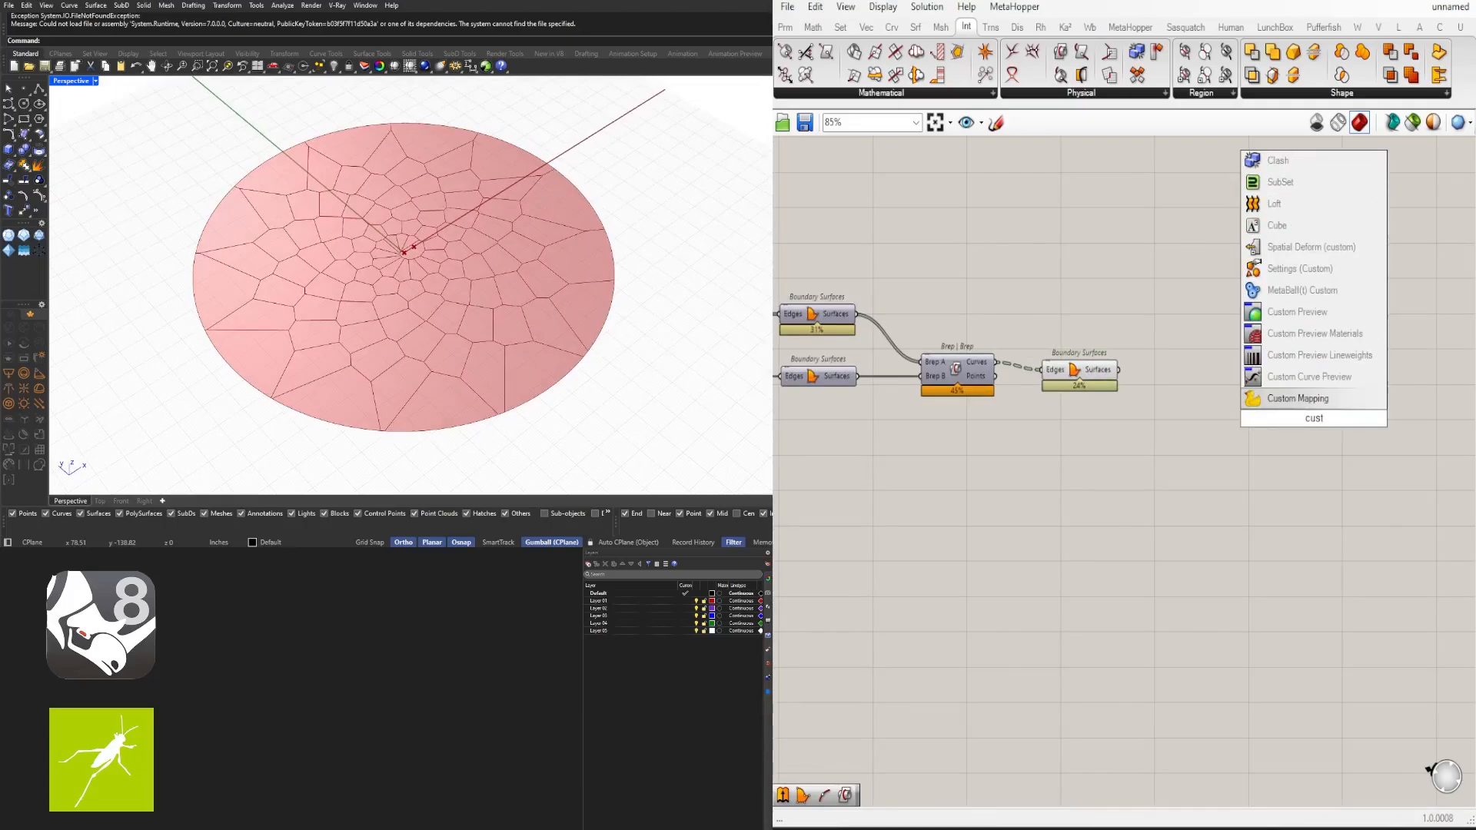
left_click(1282, 313)
left_click_drag(1155, 382, 1251, 425)
- Add a Colour Swatch component and connect it to the Custom Preview Material input
double_click(1090, 492)
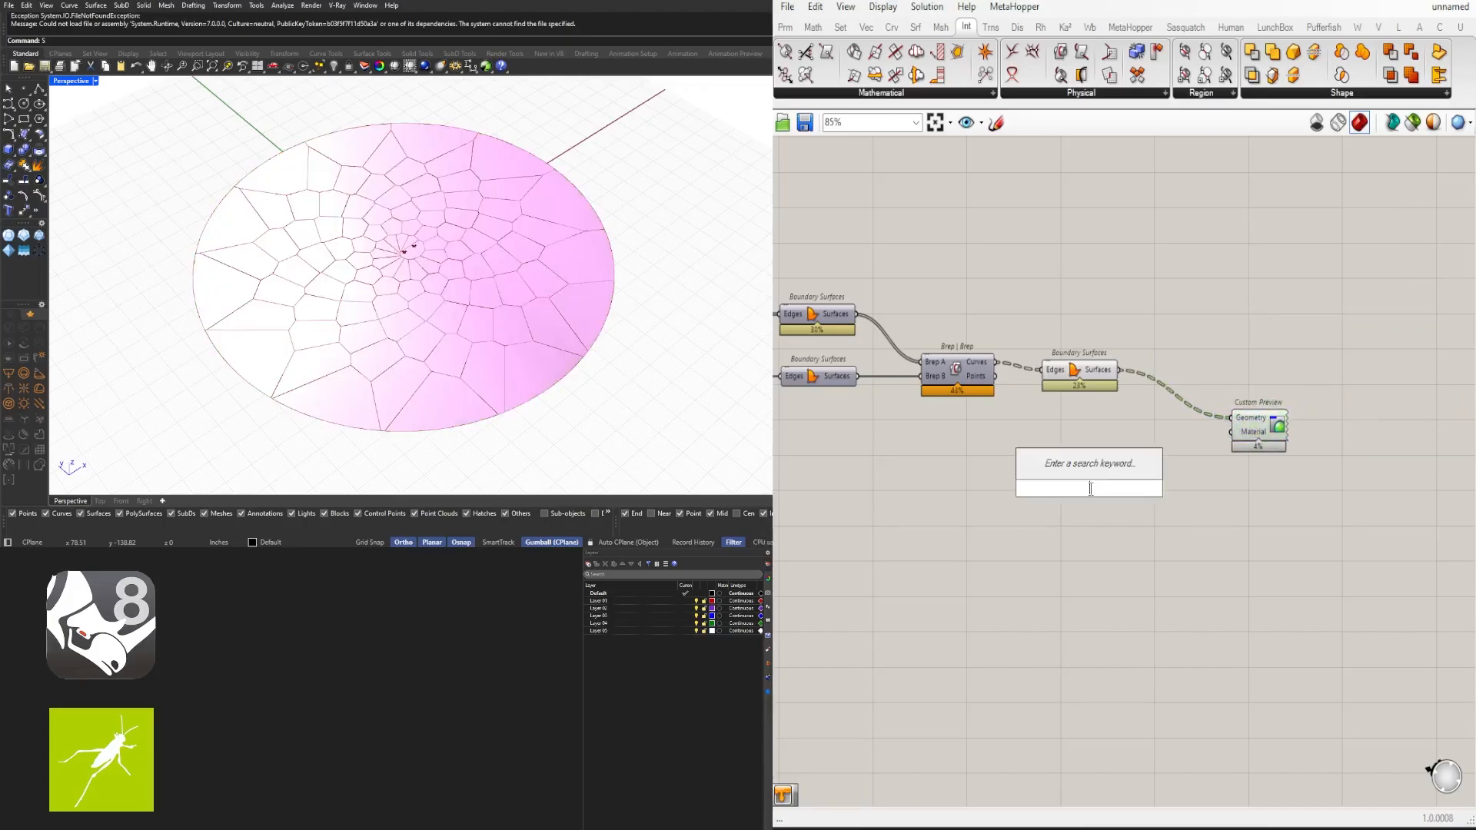
type("swa")
left_click(1092, 505)
double_click(1096, 515)
type("swa")
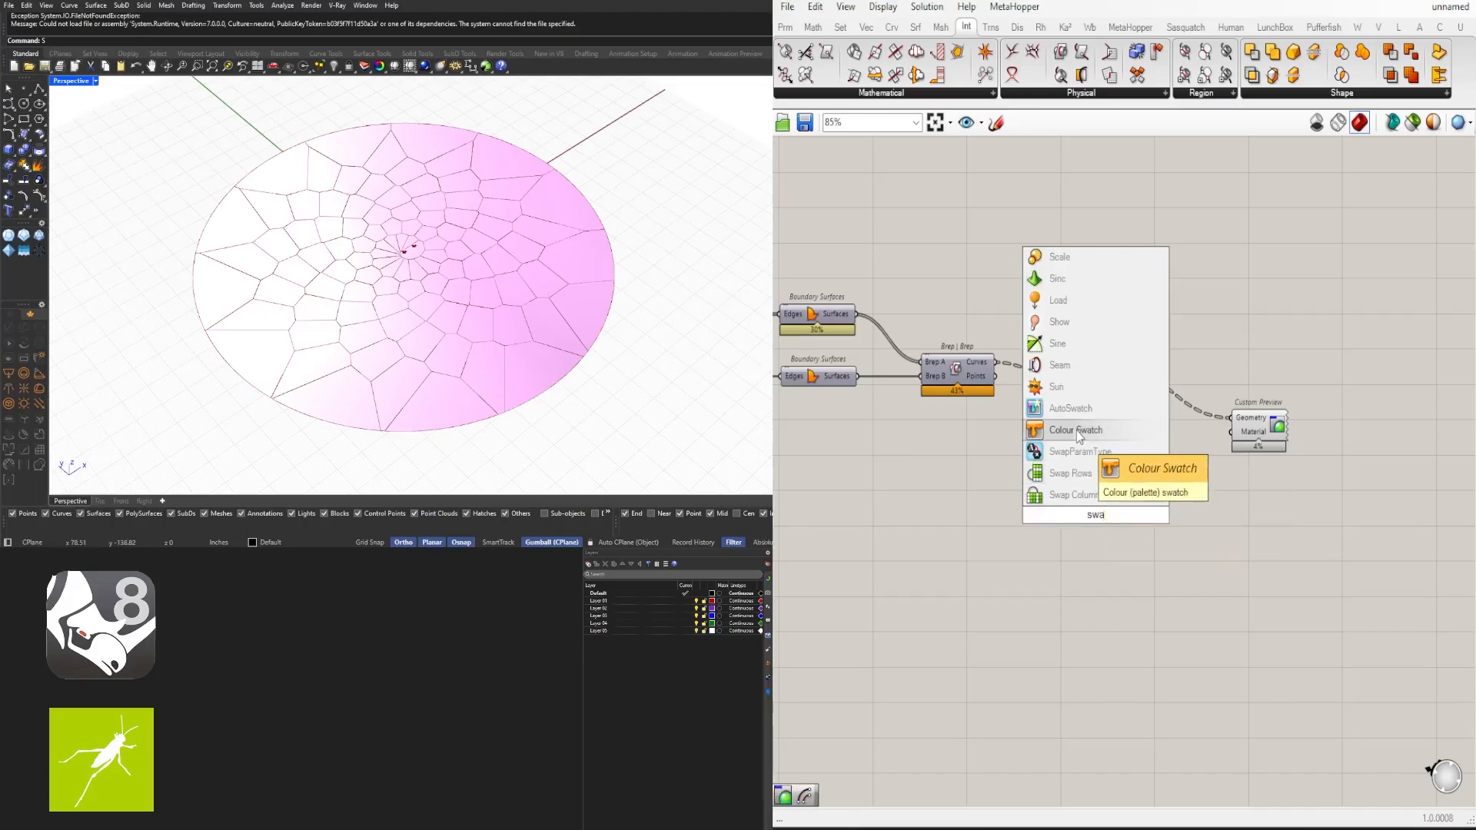
left_click(1076, 430)
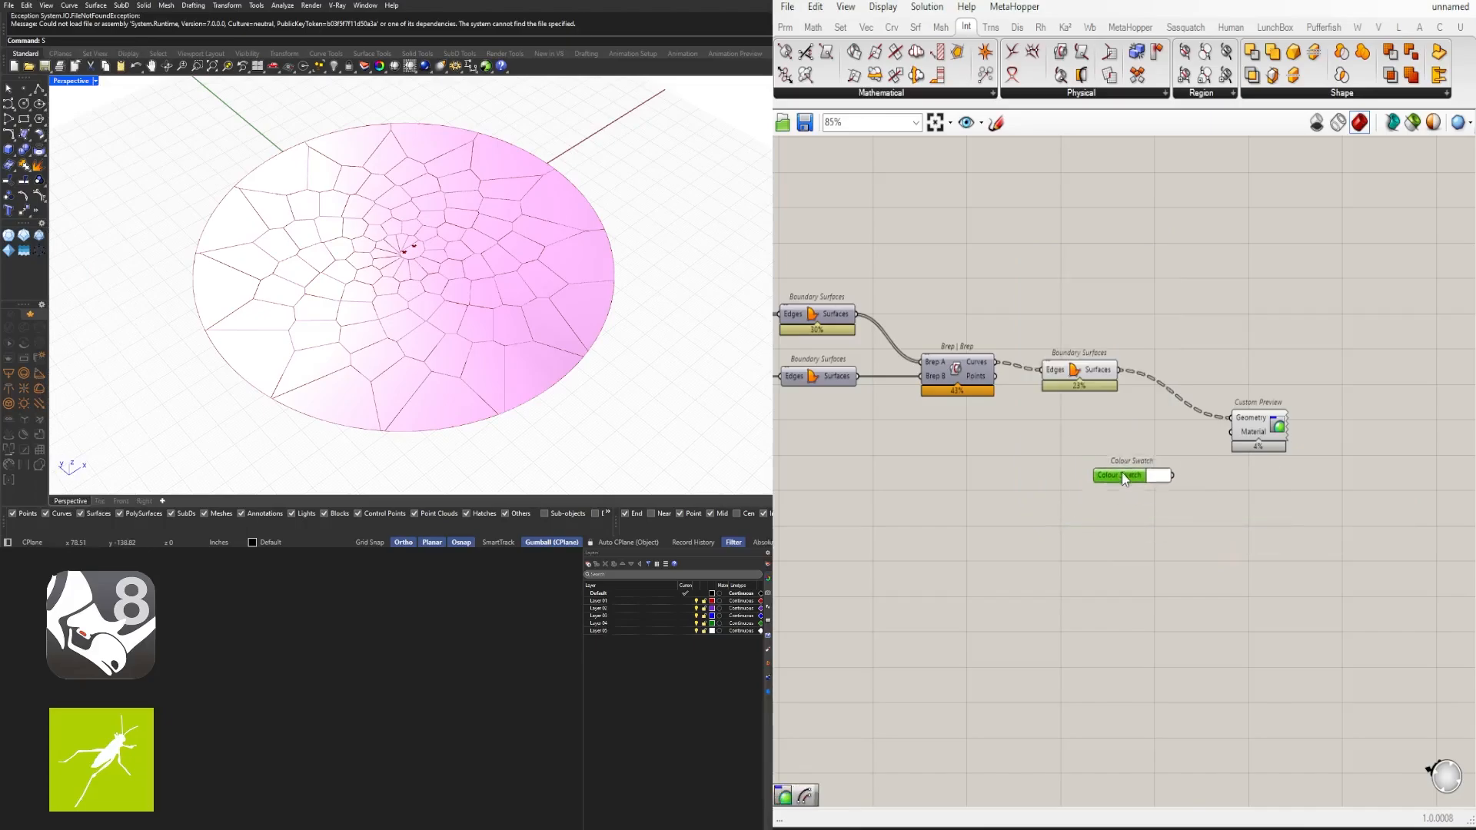
left_click_drag(1178, 442, 1234, 435)
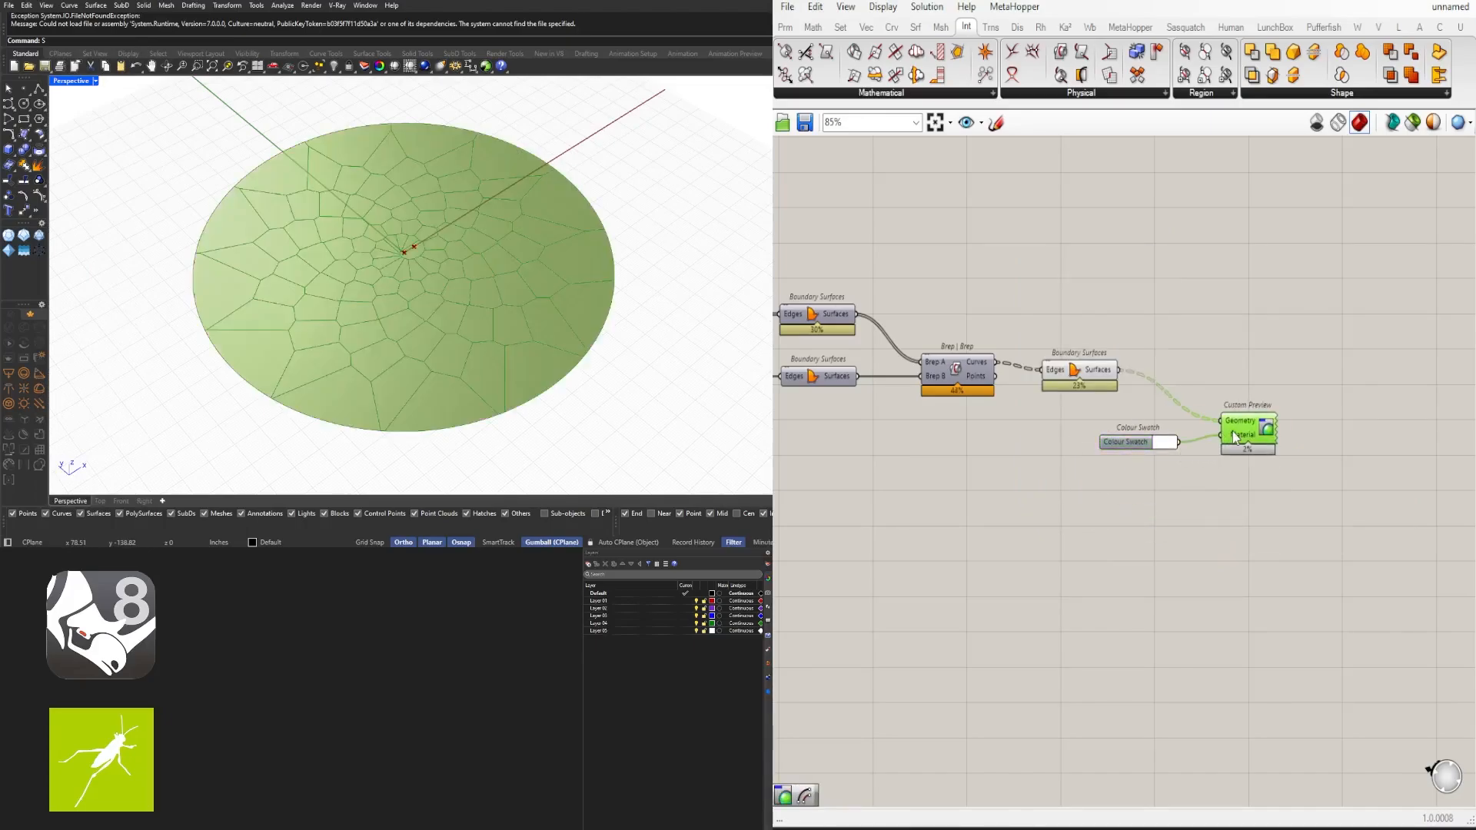
- Set the colour swatch to a light yellow-green colour
left_click(1224, 475)
scroll(1157, 447, "up", 3)
left_click(1161, 442)
left_click_drag(1272, 491, 1295, 549)
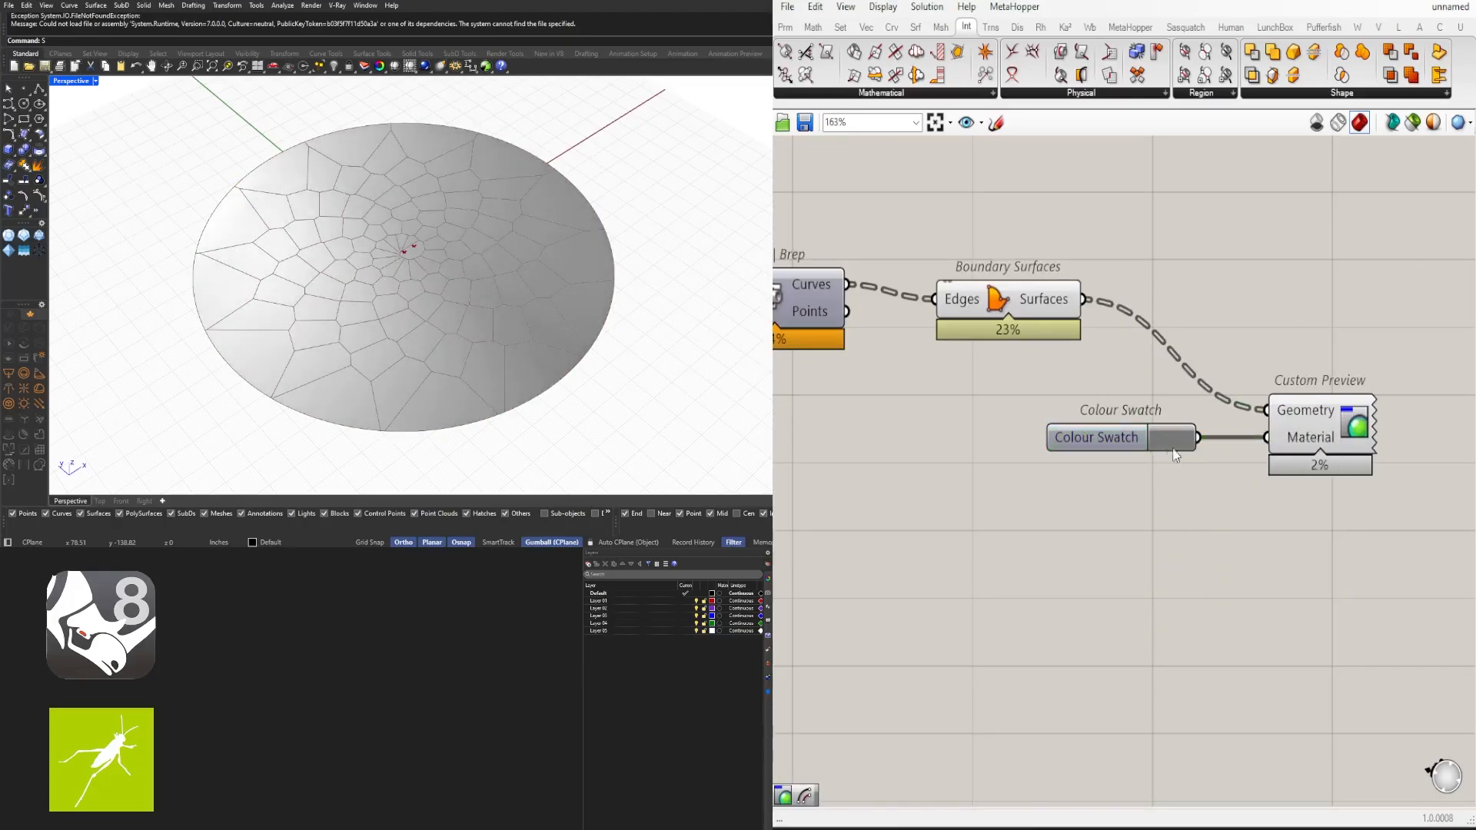
left_click(1176, 444)
left_click_drag(1225, 619, 1242, 617)
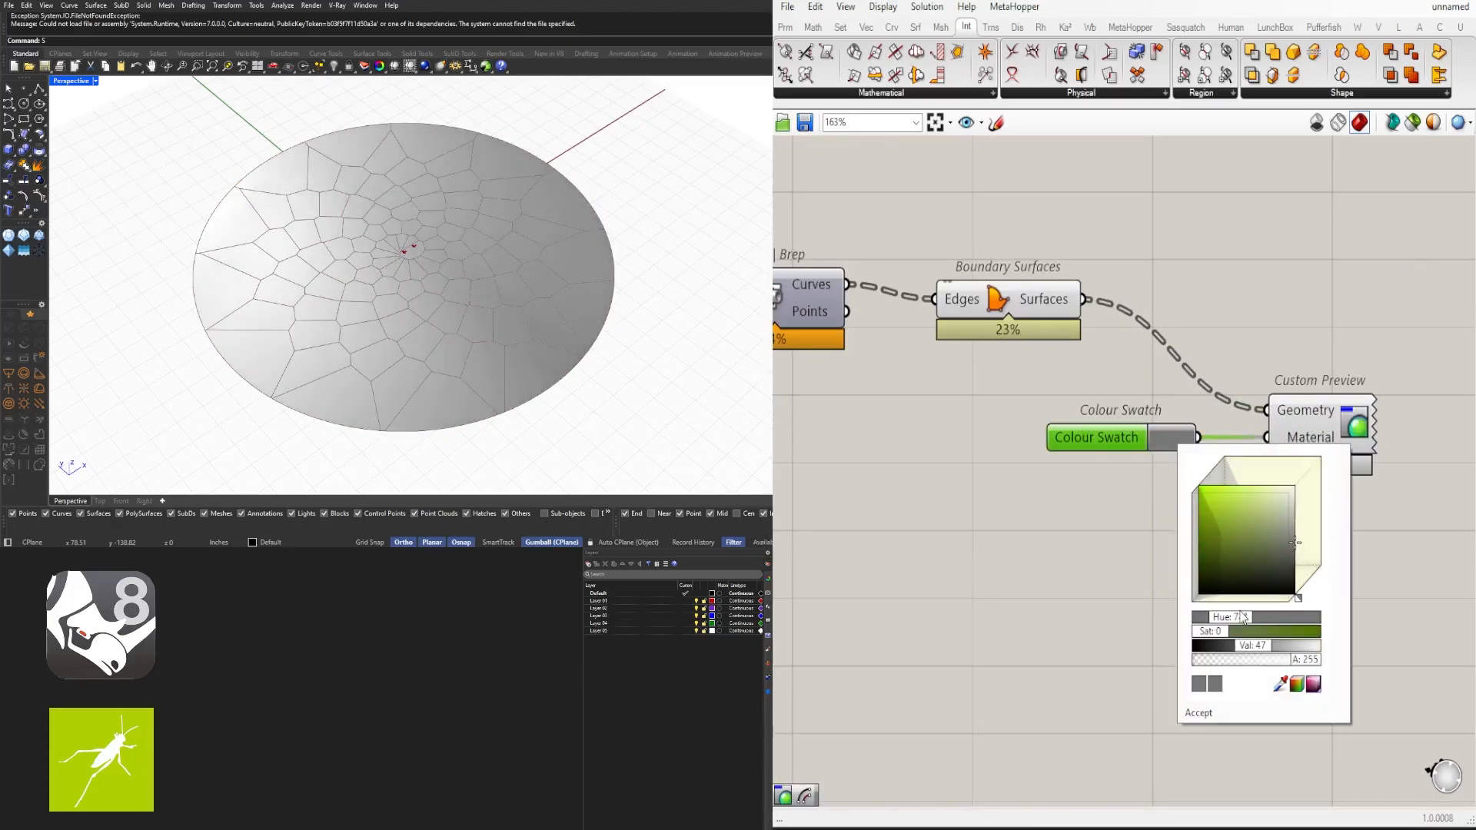
left_click_drag(1259, 491, 1244, 509)
left_click(1122, 492)
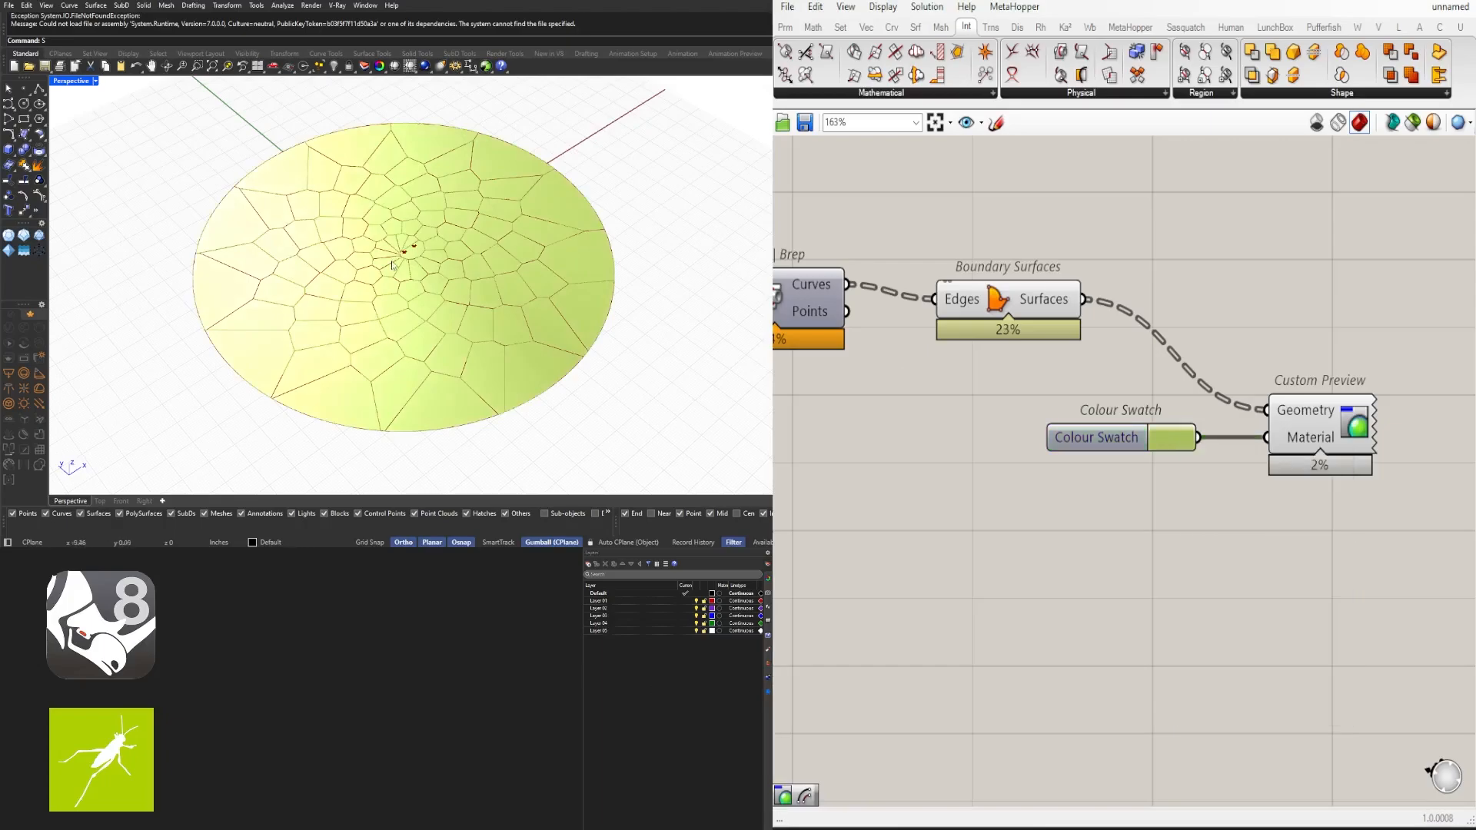
- Orbit and zoom to examine the yellow-green previewed cell surfaces in the viewport
right_click_drag(394, 266, 466, 279)
scroll(1301, 510, "down", 1)
left_click_drag(1312, 454, 1291, 450)
left_click(1229, 534)
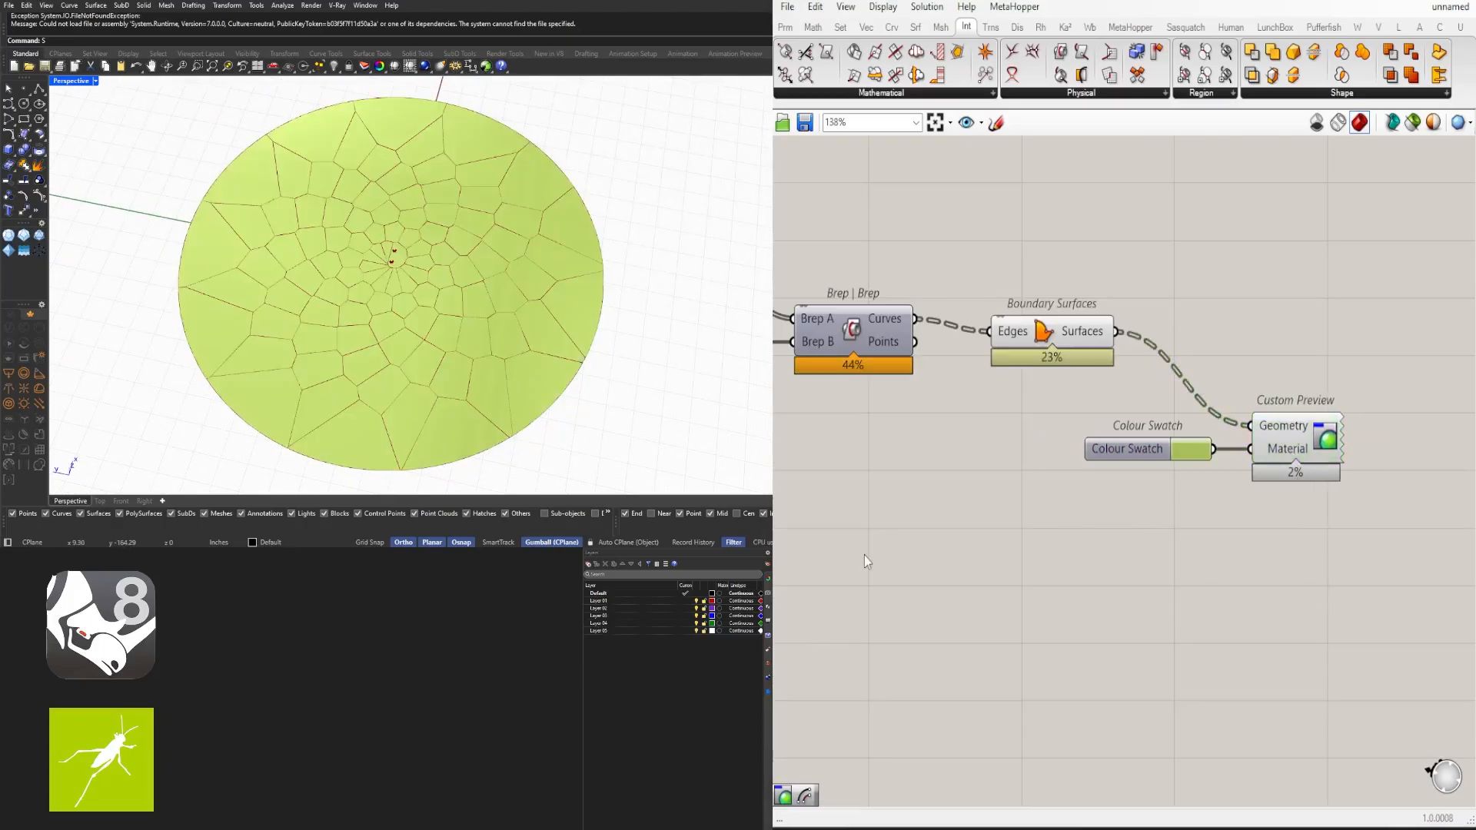
mouse_move(556, 262)
right_mouse_down()
mouse_move(545, 245)
mouse_move(428, 294)
right_mouse_up()
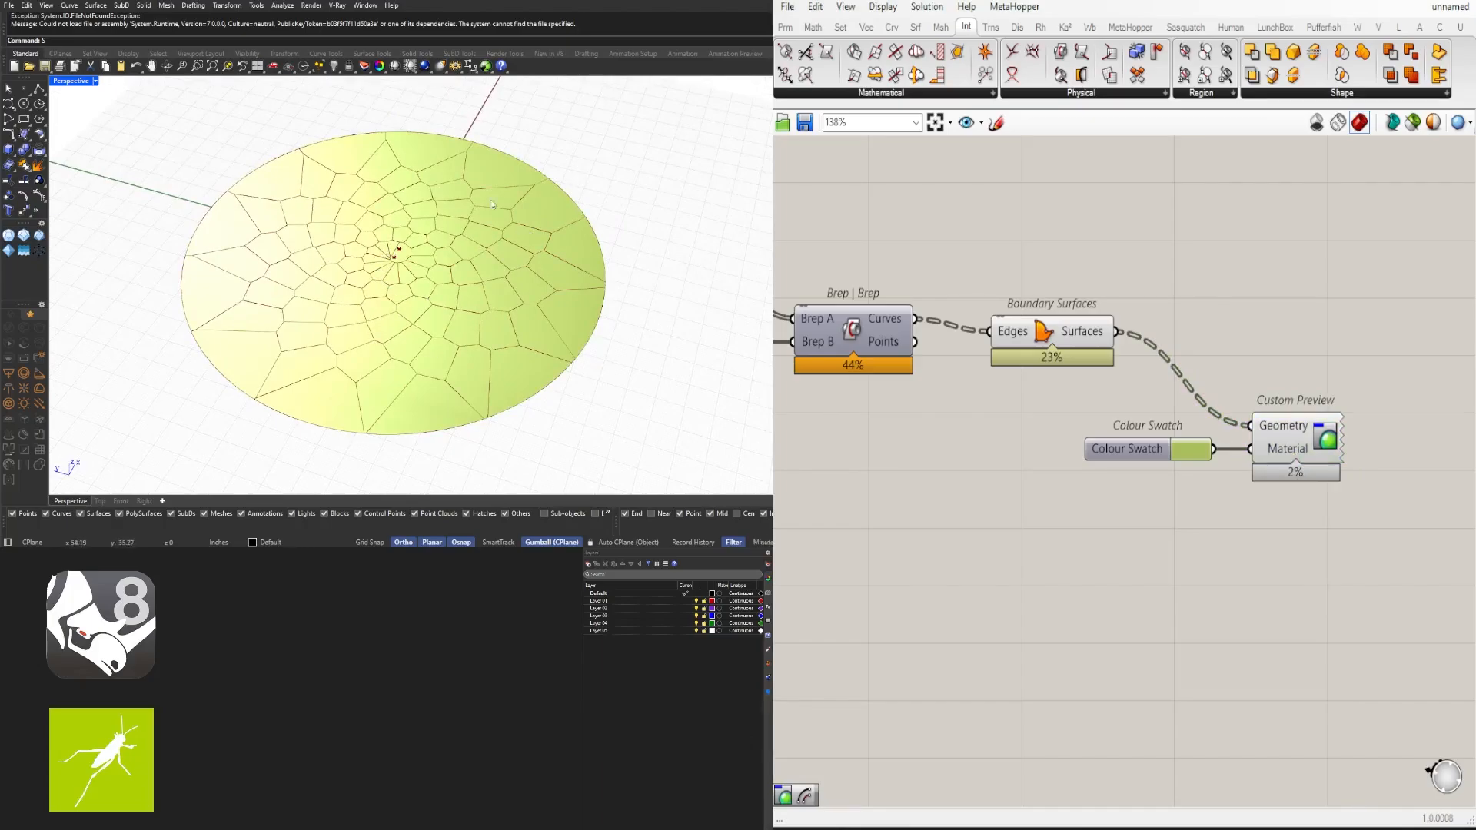
scroll(1253, 452, "down", 1)
- Move the Colour Swatch and Custom Preview components lower on the canvas
left_click_drag(1328, 574, 1140, 439)
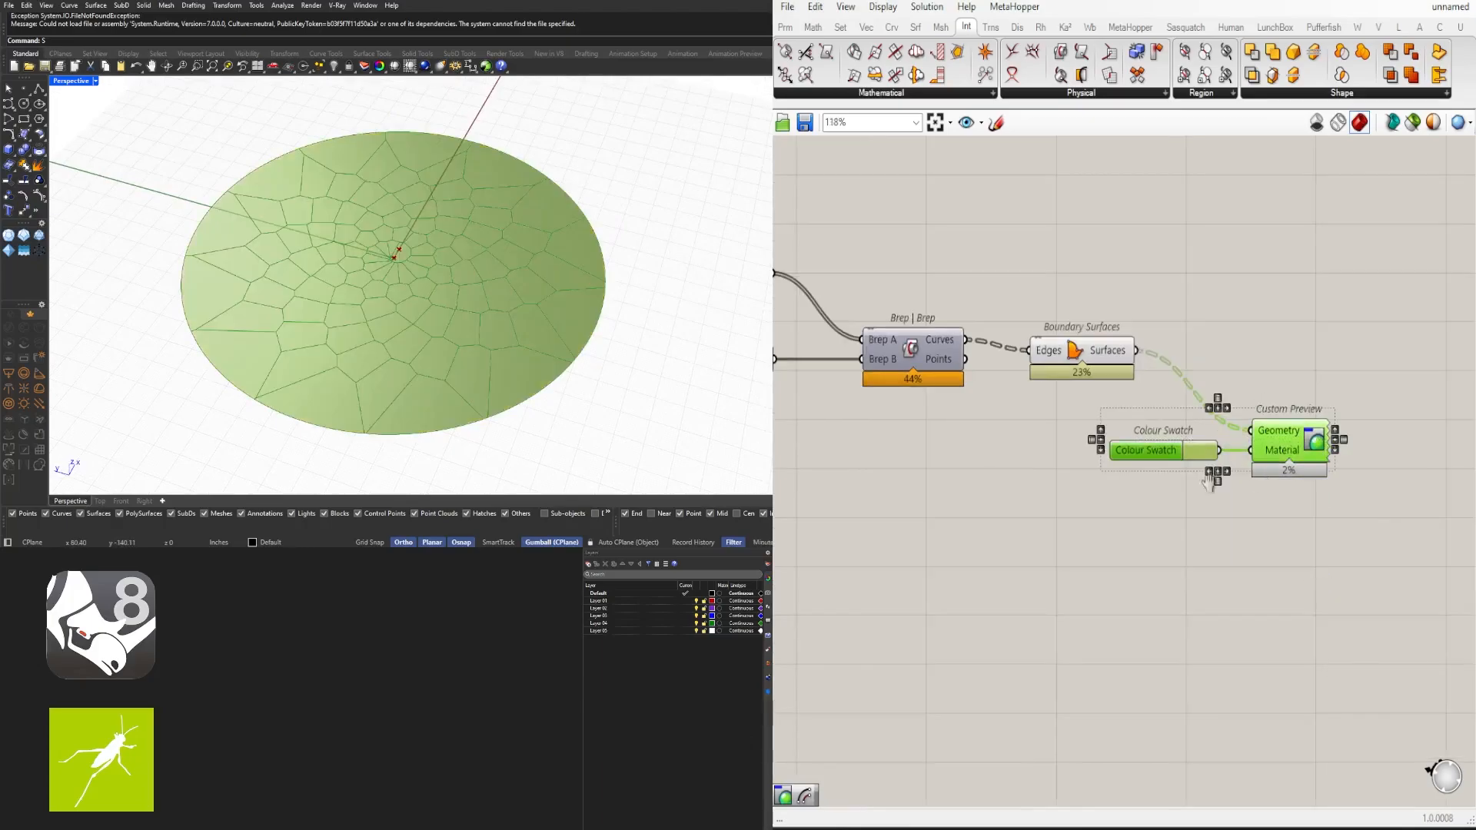
right_click_drag(1317, 442, 1128, 485)
left_click_drag(1128, 485, 1306, 531)
- Add an Area component and connect the Boundary Surfaces output to its Geometry input
double_click(1183, 422)
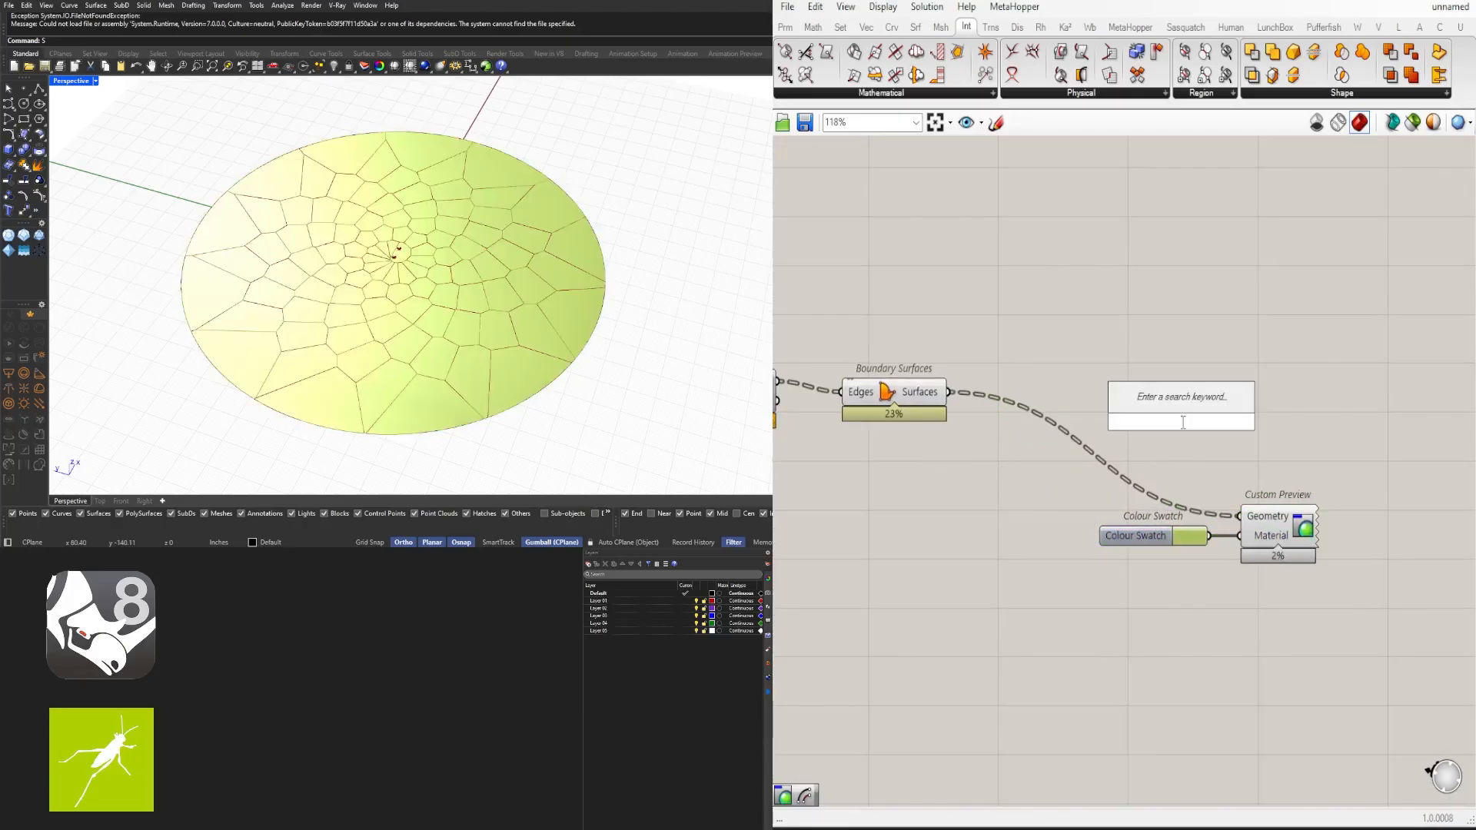
type("area")
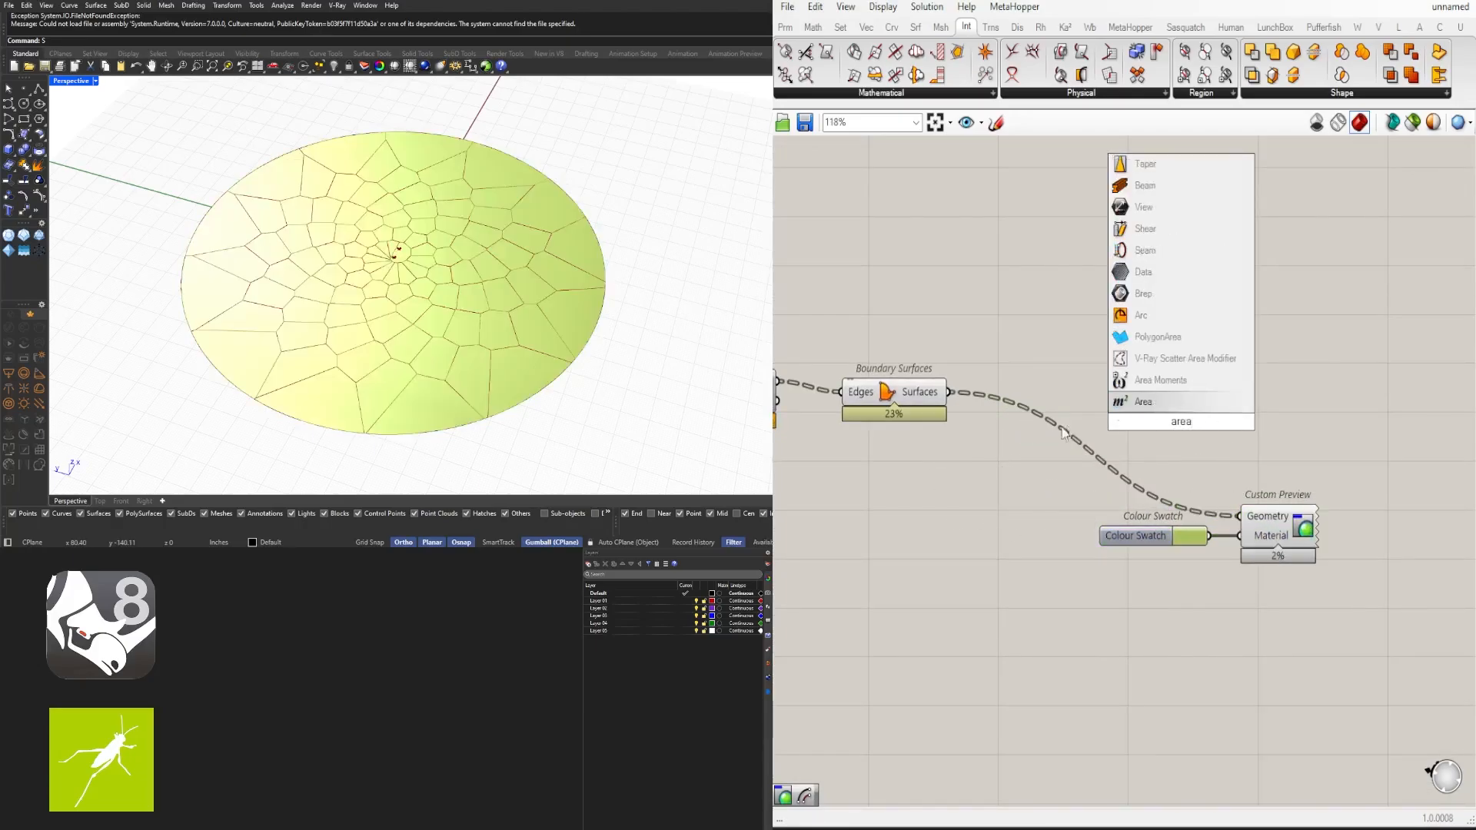
key("Return")
left_click_drag(1113, 425, 1103, 336)
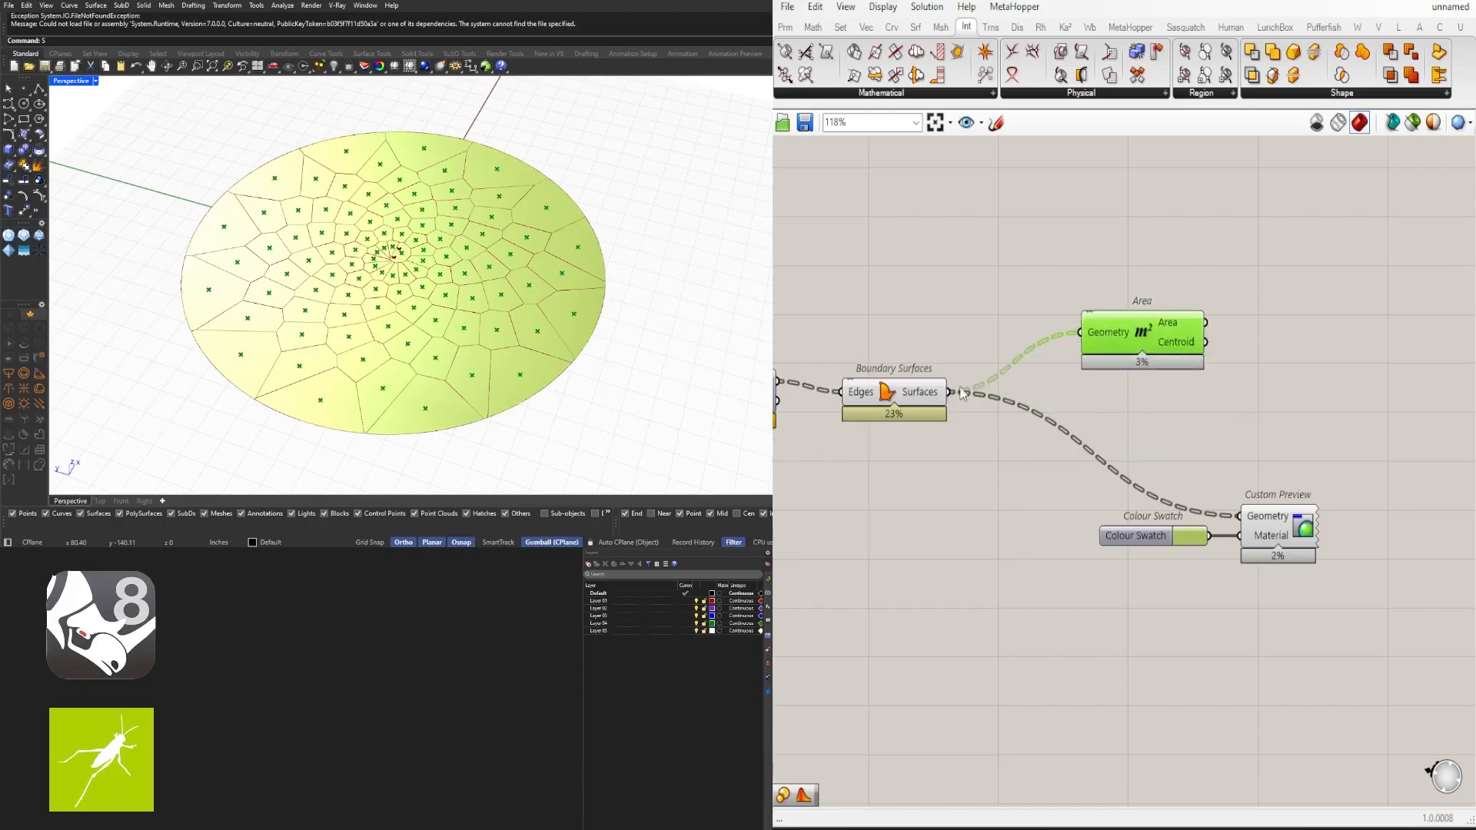
- Flatten the Boundary Surfaces output and remove the flatten from the Area Geometry input
right_click(1106, 335)
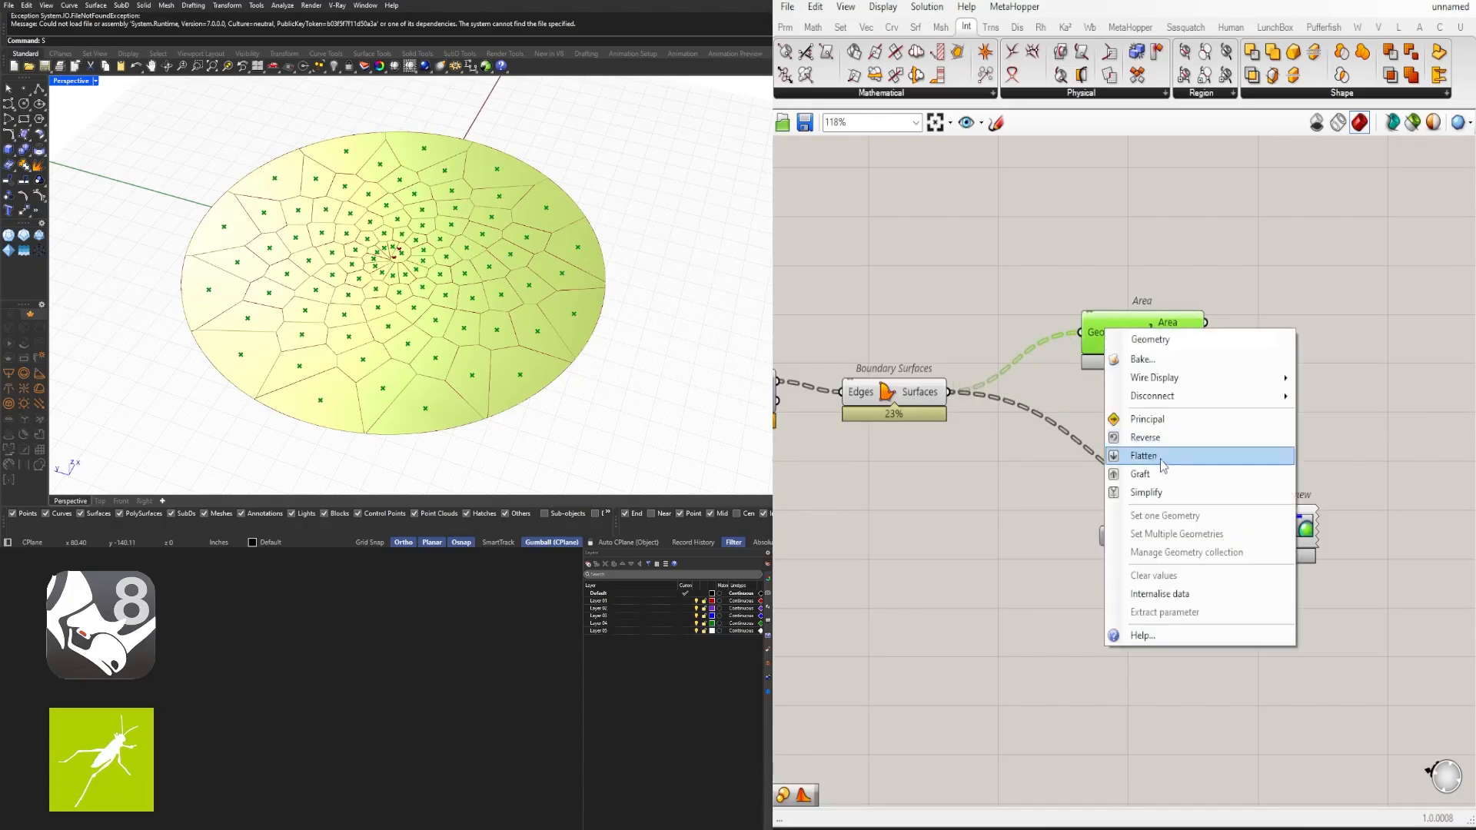
left_click(1145, 457)
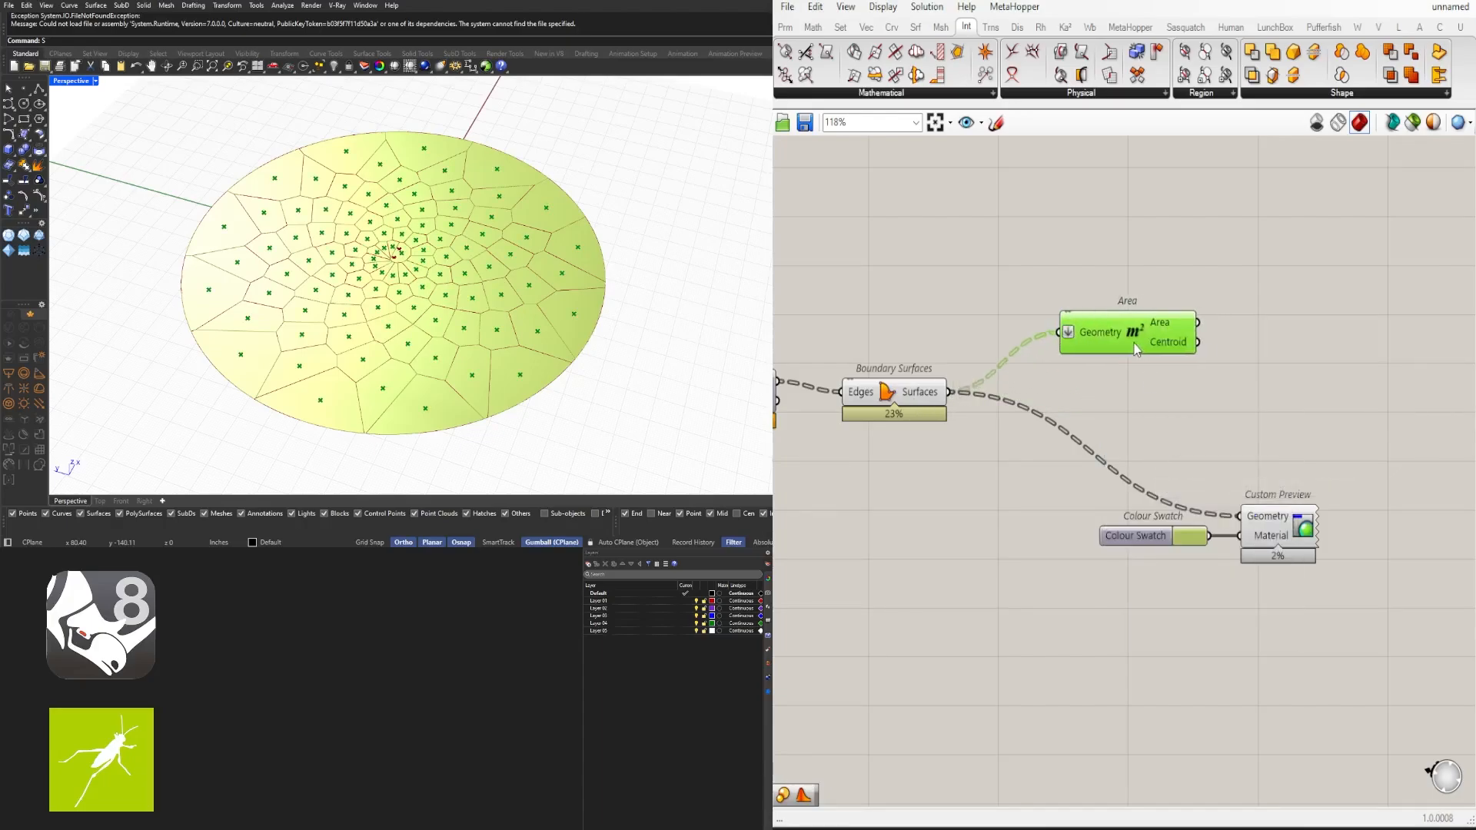
left_click(1322, 438)
left_click_drag(1351, 624, 1079, 460)
left_click(1038, 439)
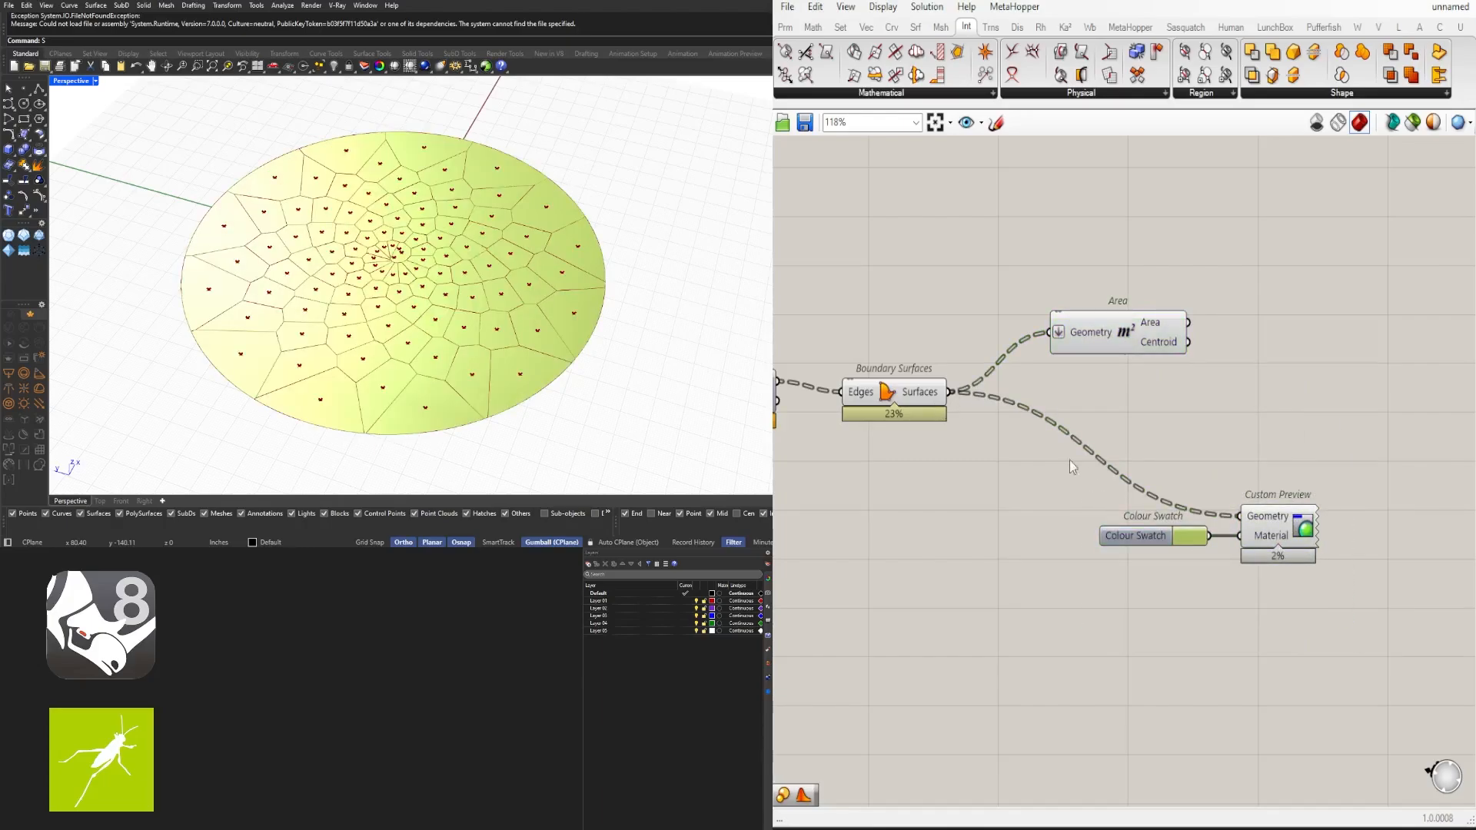
right_click(932, 393)
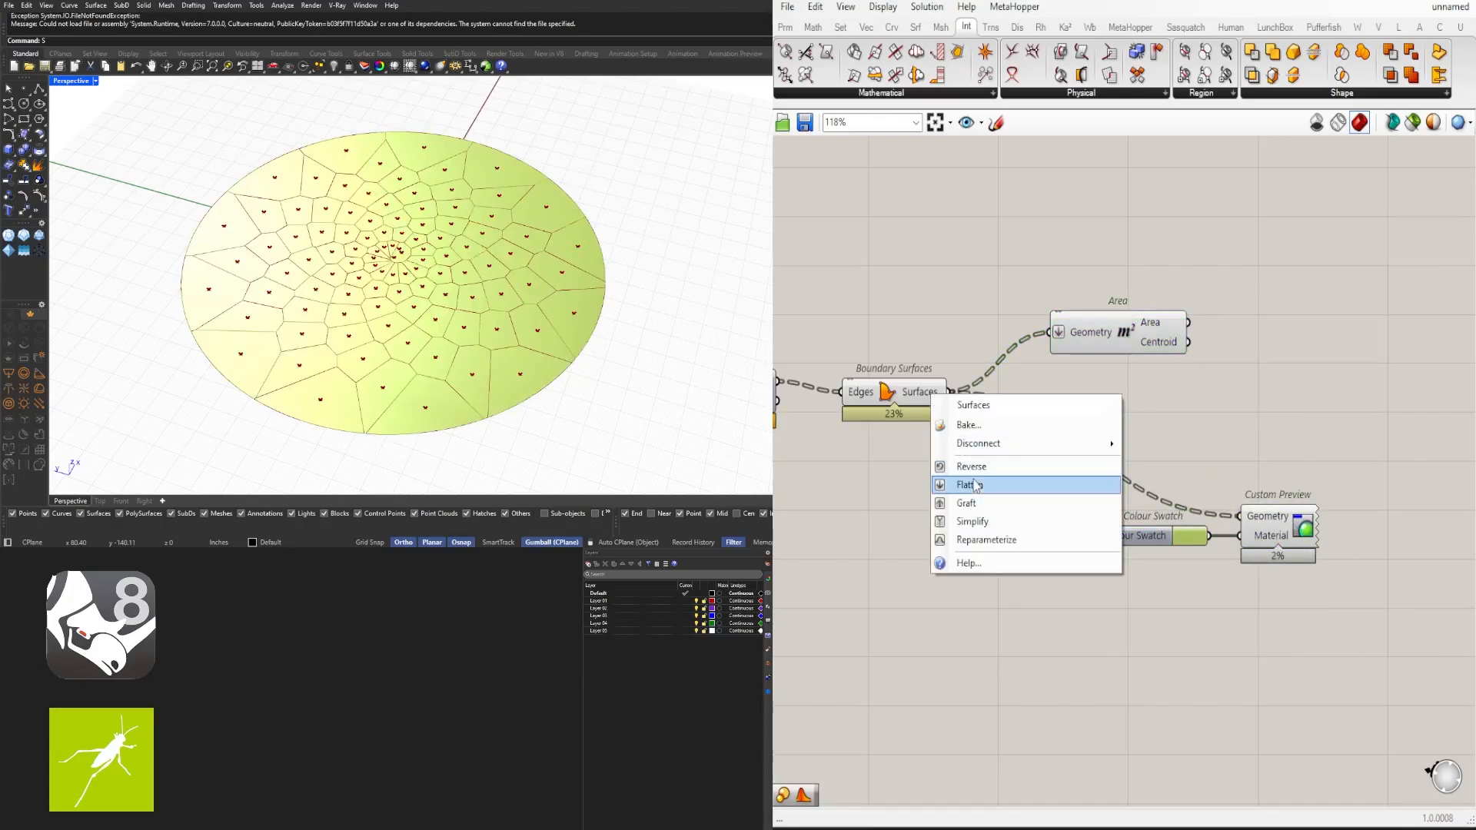
left_click(973, 485)
right_click(1058, 335)
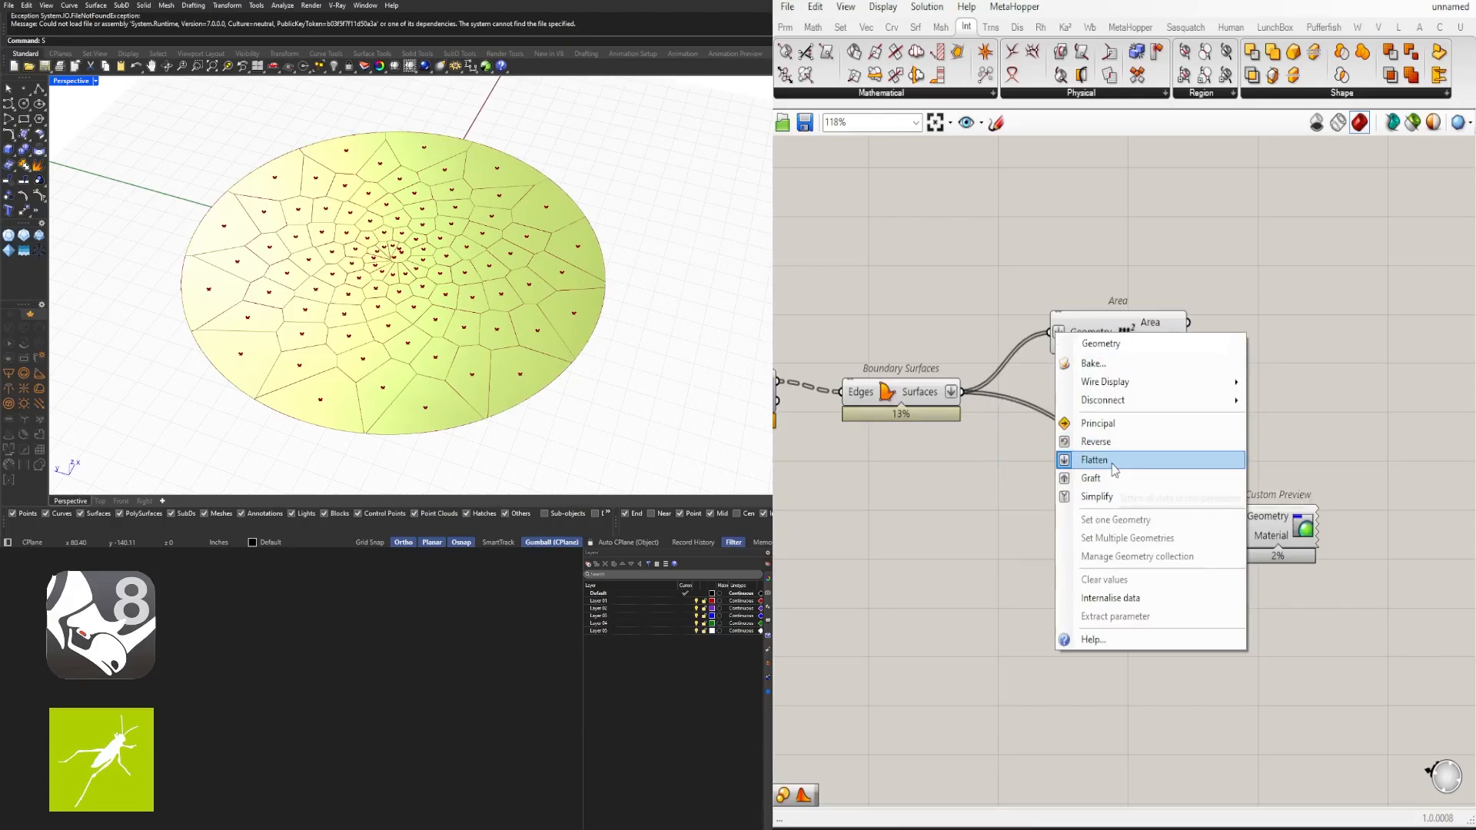
left_click(1118, 462)
- Move the Colour Swatch and Custom Preview components further to the right
left_click_drag(1130, 338, 1149, 344)
left_click_drag(1399, 597, 1124, 456)
right_click_drag(1123, 455, 989, 452)
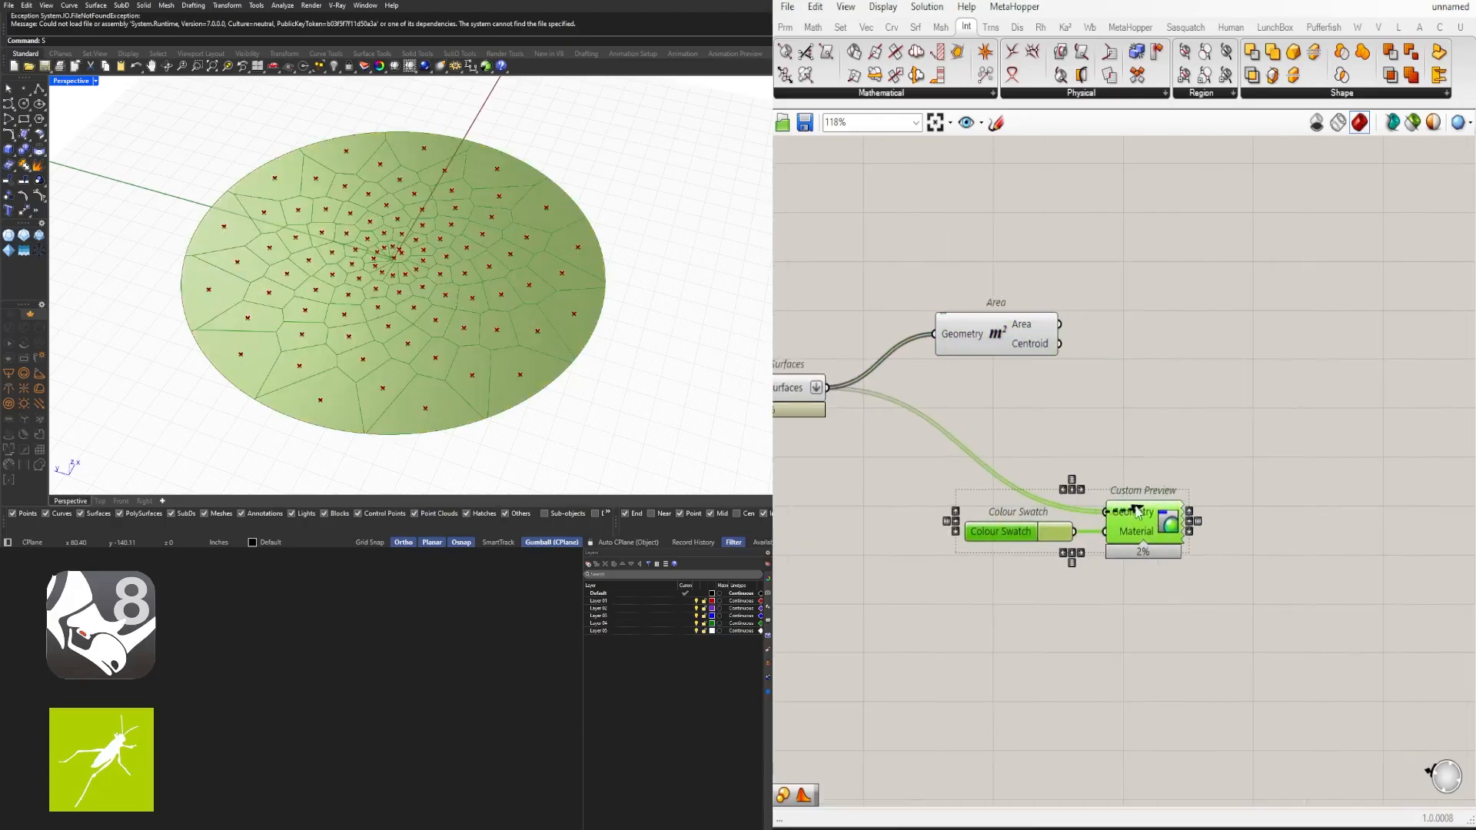
left_click_drag(1124, 514, 1439, 395)
left_click(1247, 428)
- Add a Gradient component and place it above the Custom Preview group
scroll(1240, 425, "down", 3)
scroll(1239, 424, "up", 2)
left_click_drag(1025, 390, 1004, 373)
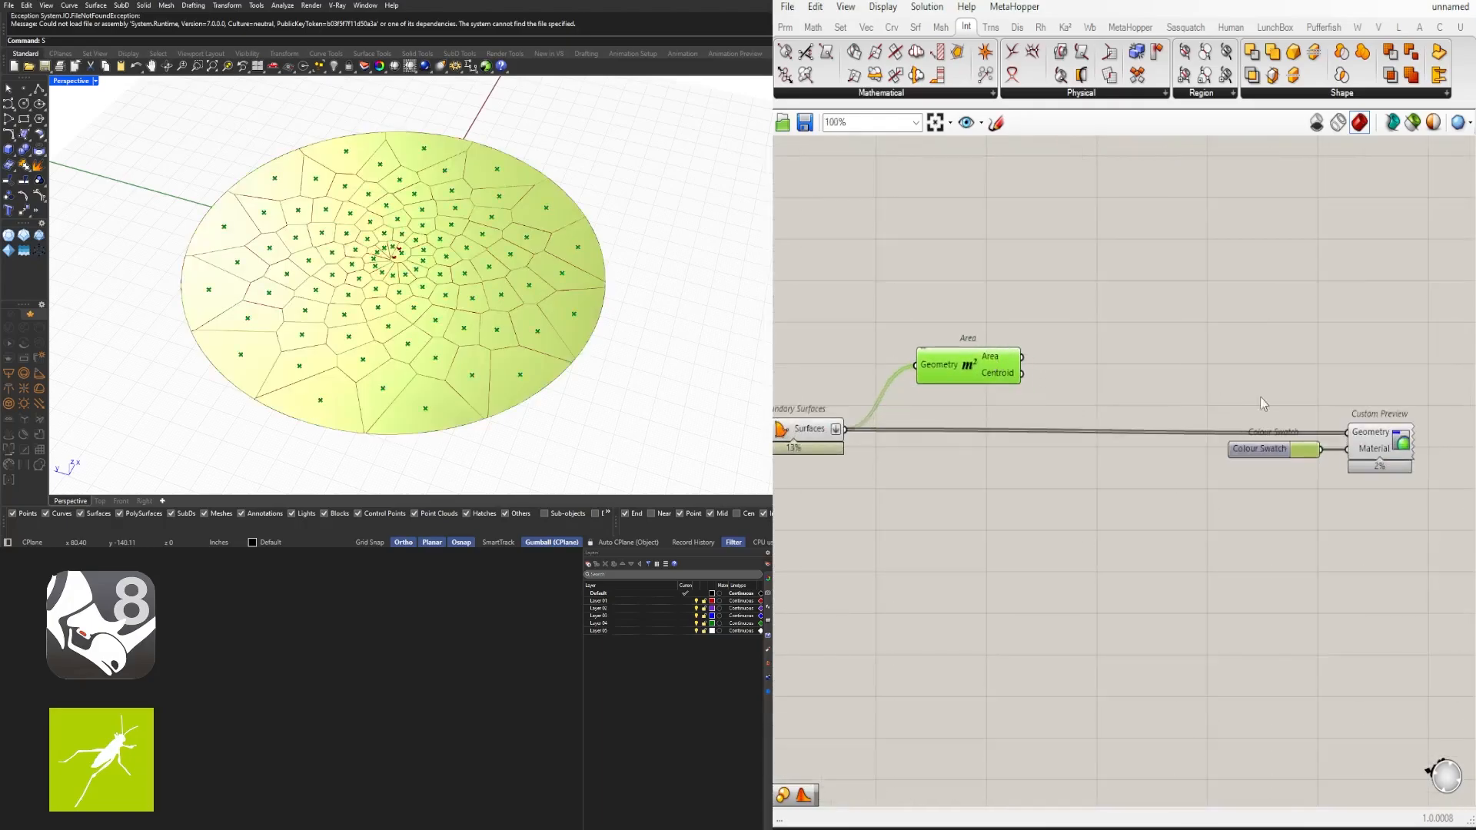
right_click_drag(1197, 373, 1089, 352)
double_click(1090, 351)
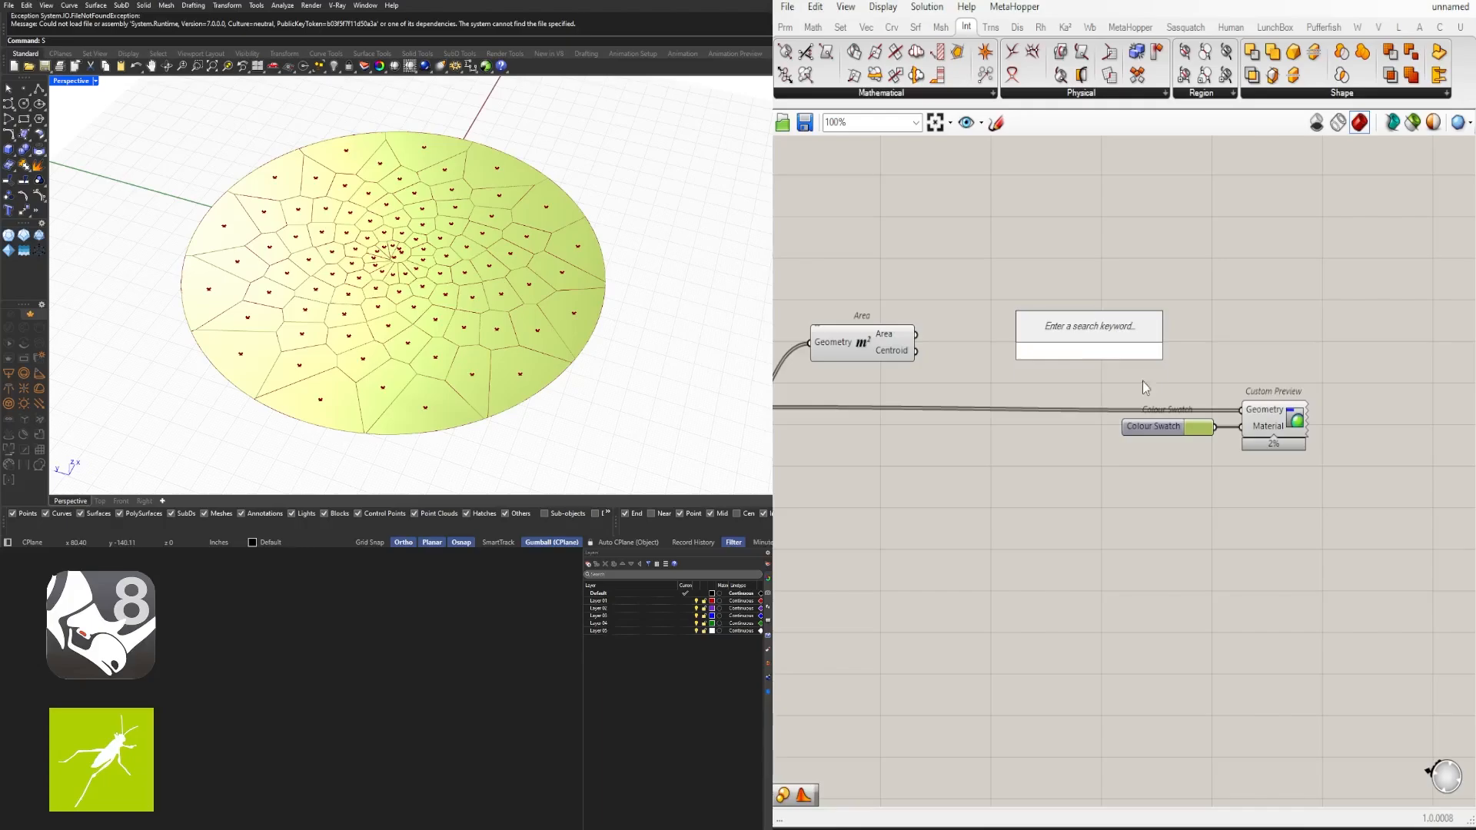
double_click(1105, 377)
type("gradient")
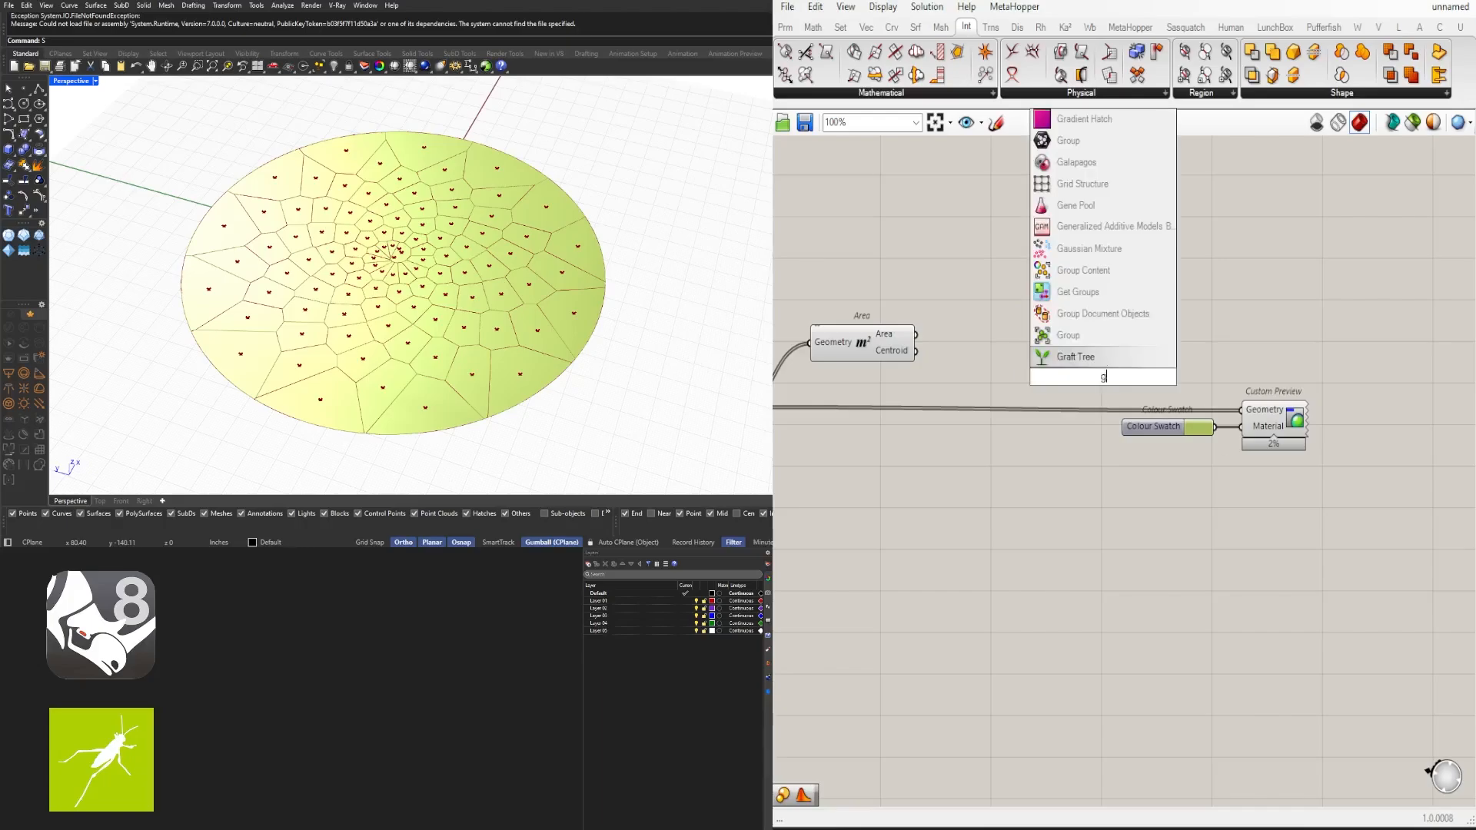
left_click(1090, 352)
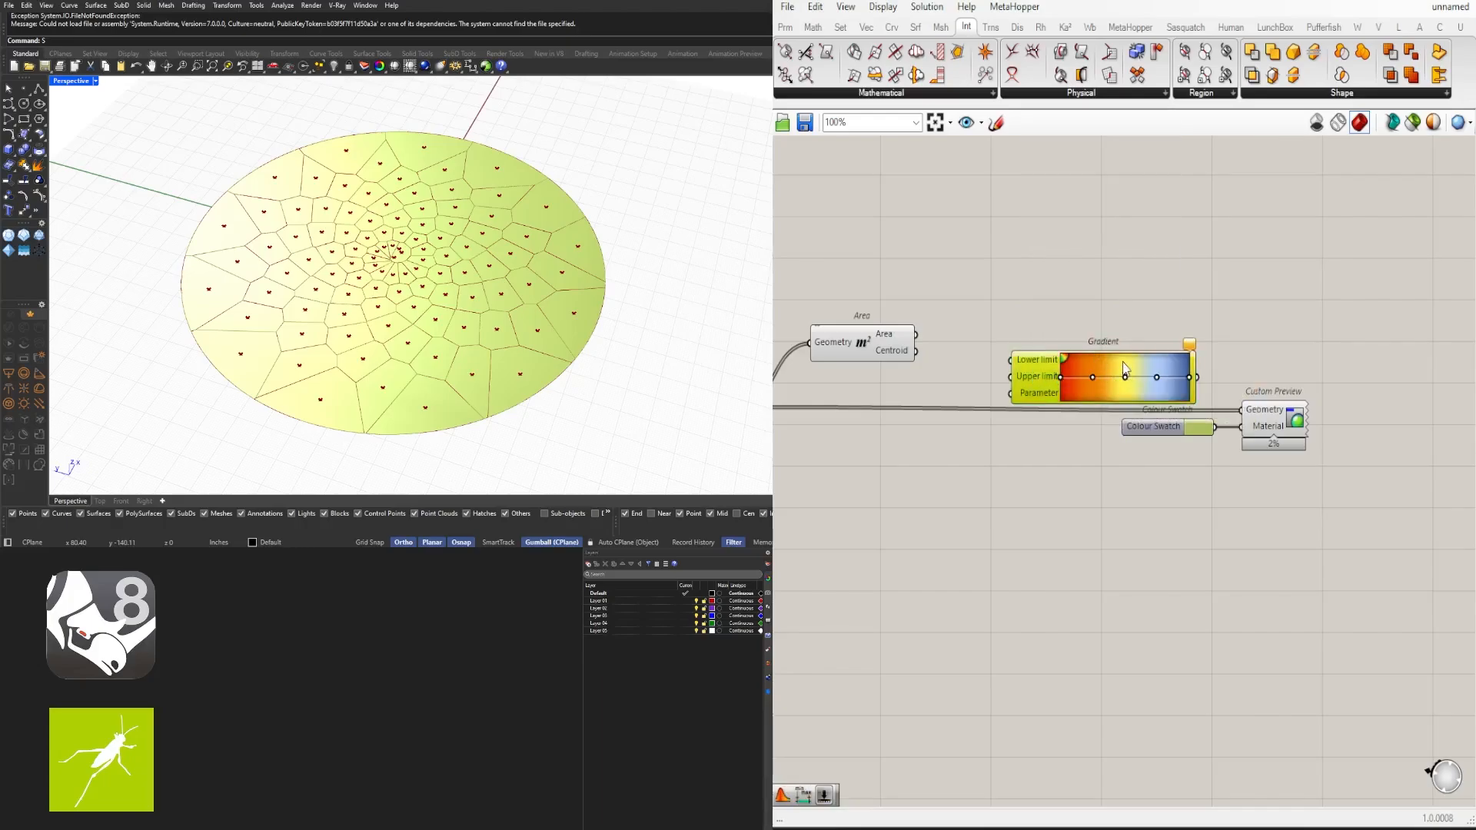
left_click_drag(1115, 383, 1115, 312)
- Reposition the Area component beside the Gradient and check the values of its Area output
right_click_drag(935, 283, 977, 269)
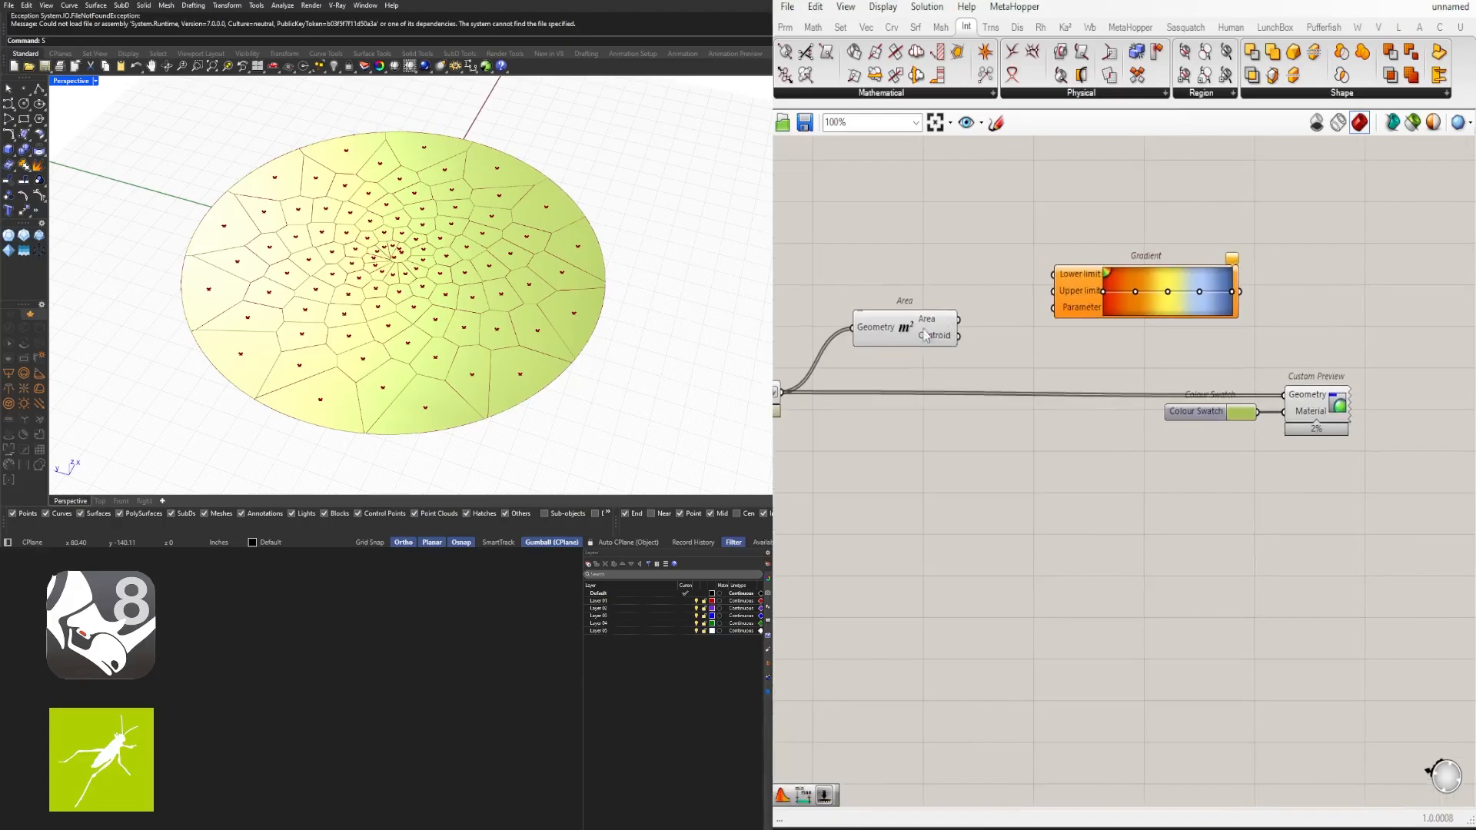
left_click_drag(926, 336, 917, 290)
scroll(1047, 306, "down", 2)
left_click_drag(1360, 465, 1154, 302)
left_click(965, 323)
left_click(944, 288)
scroll(977, 291, "up", 3)
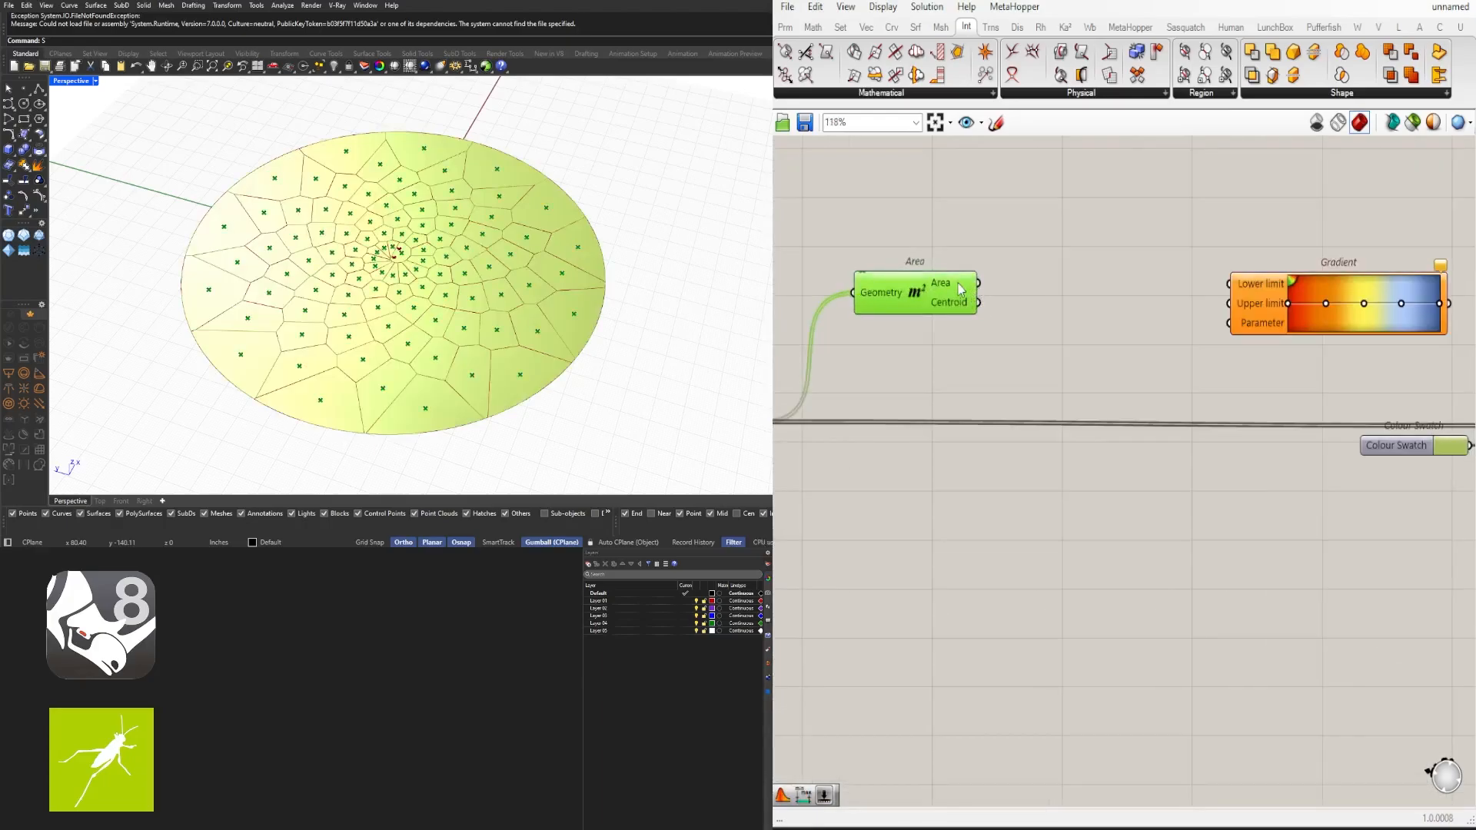
mouse_move(961, 288)
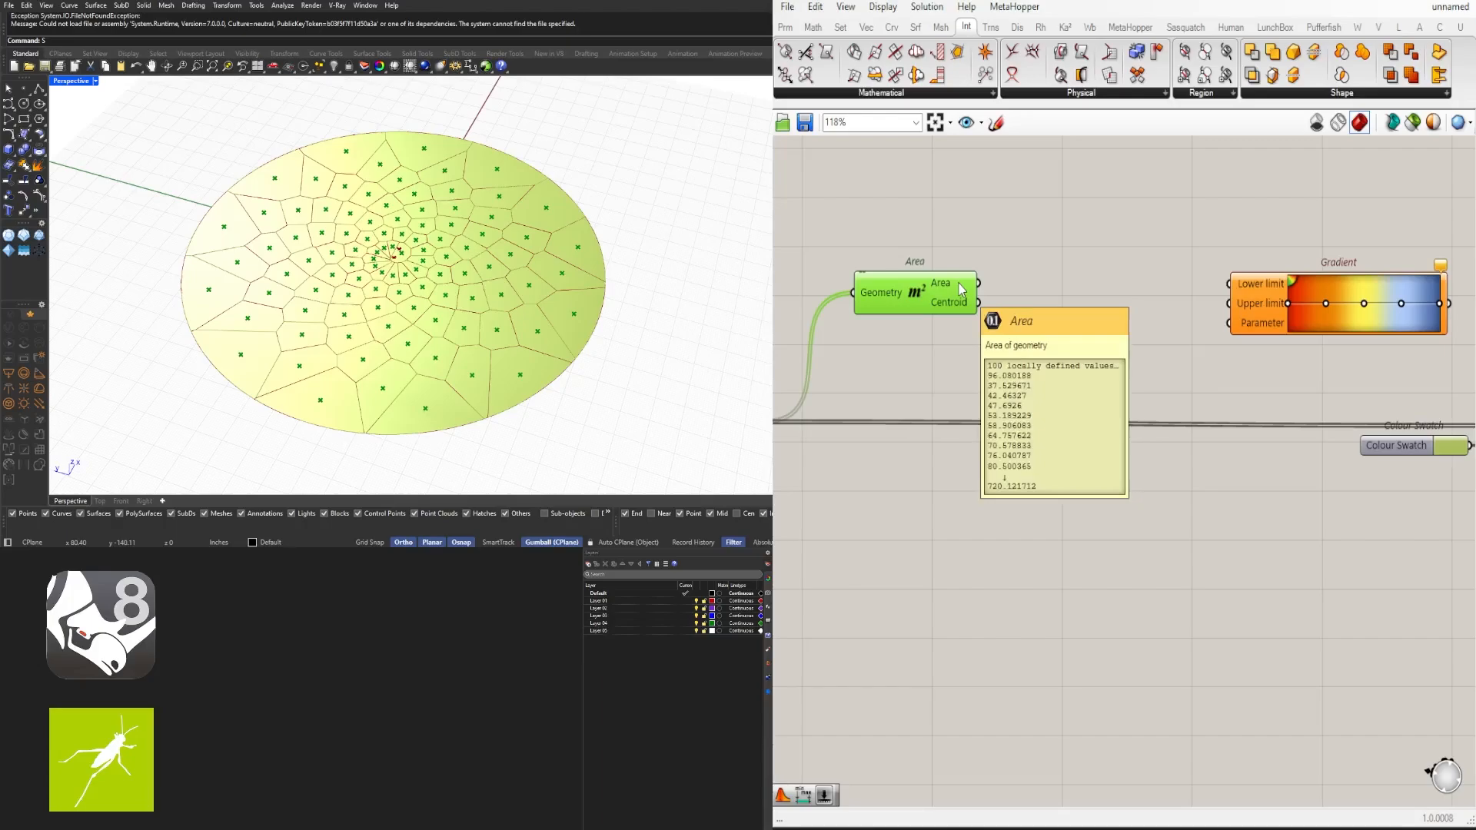
- Add a Deconstruct Domain component next to the Area component
double_click(1054, 283)
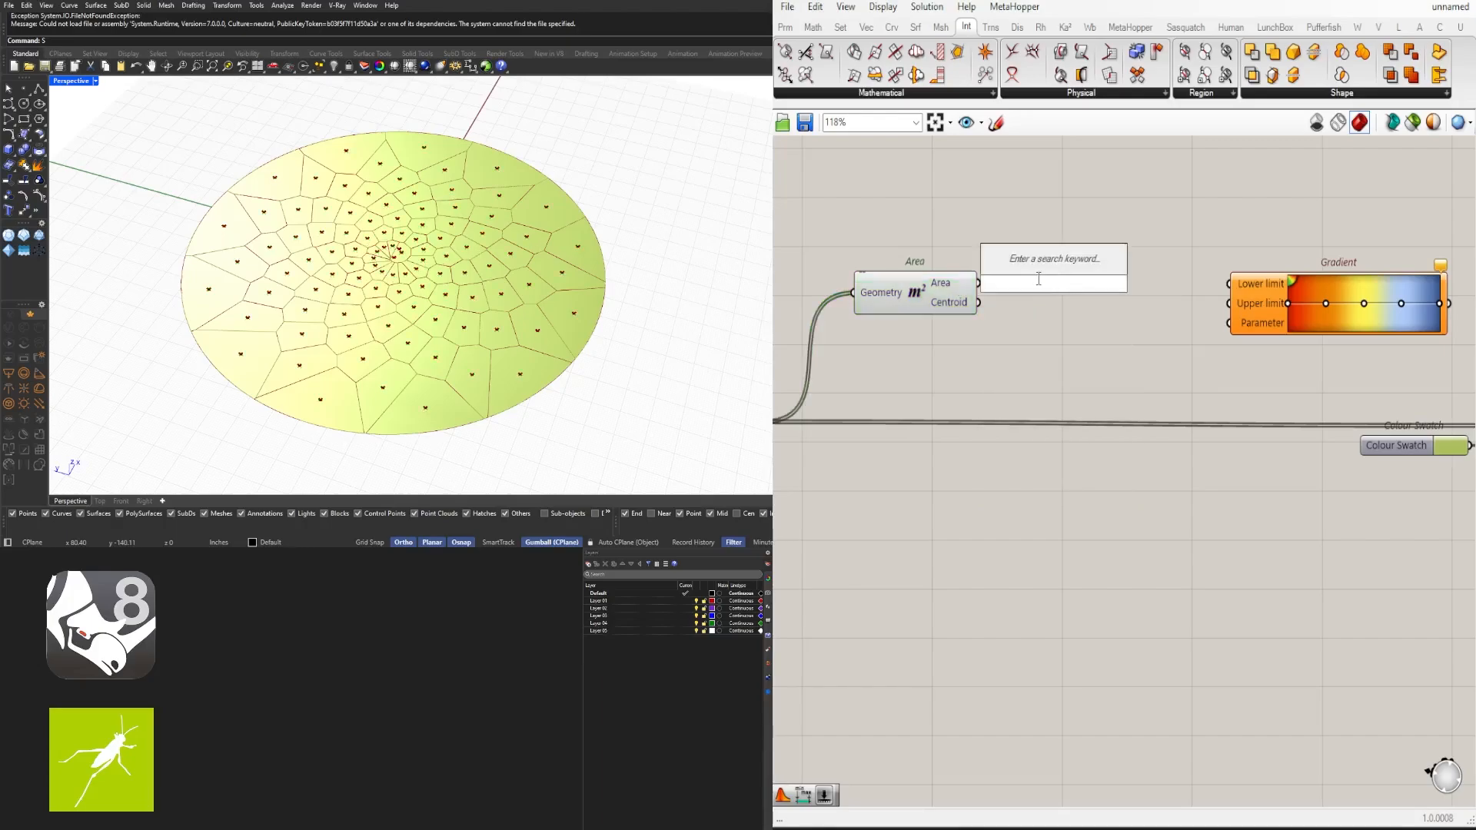
type("dec")
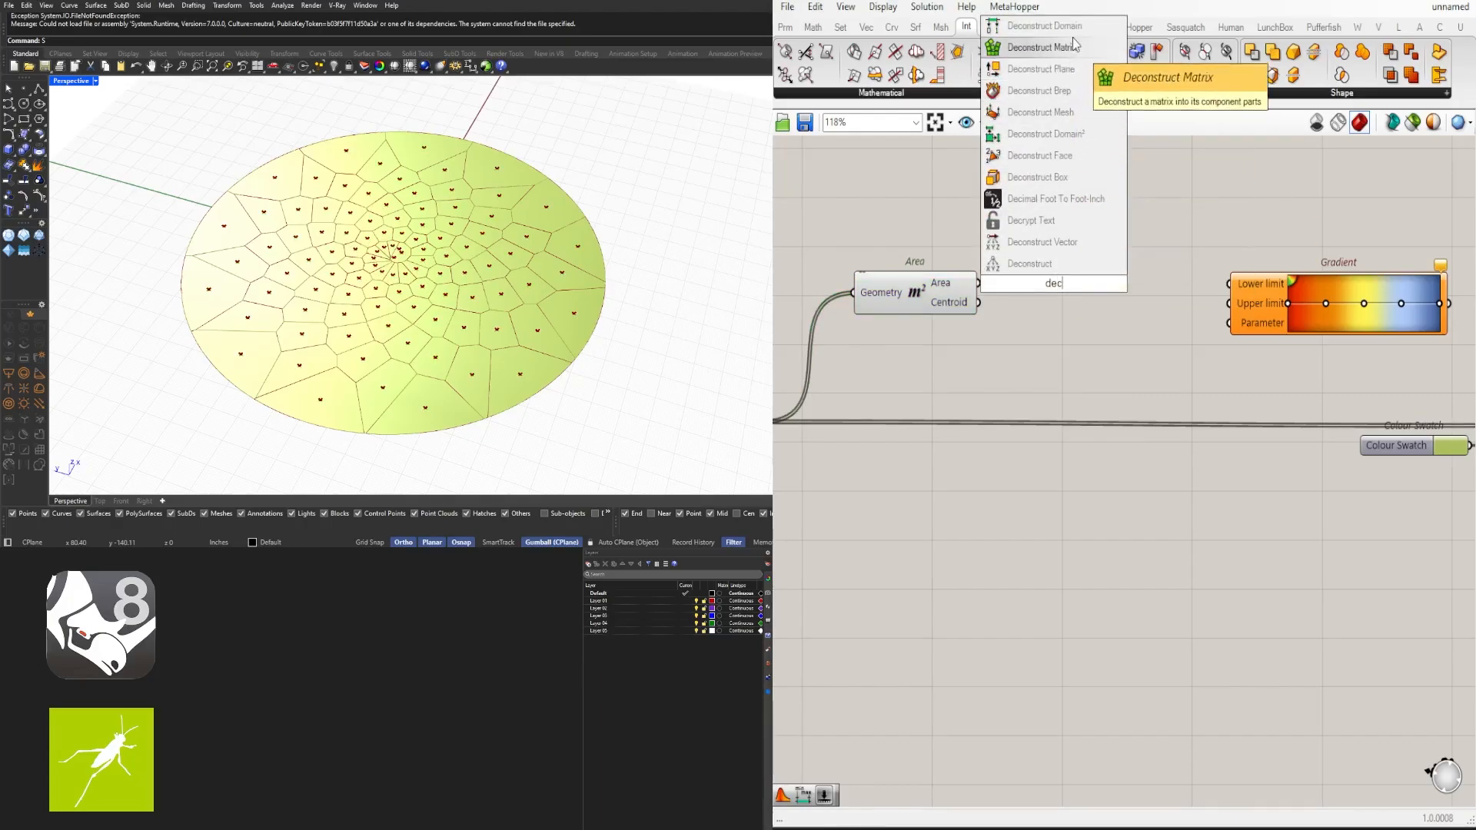
key("Return")
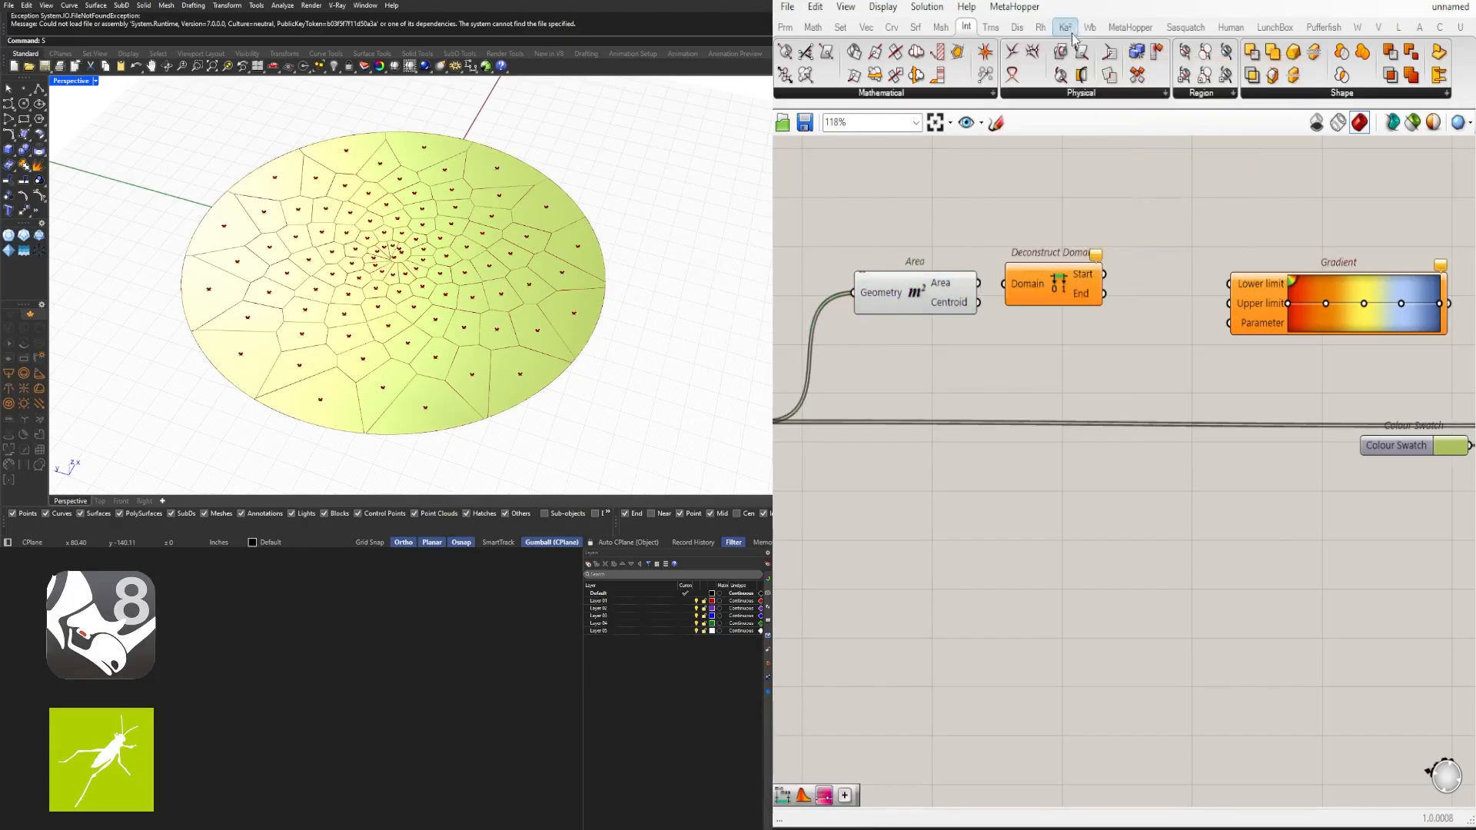
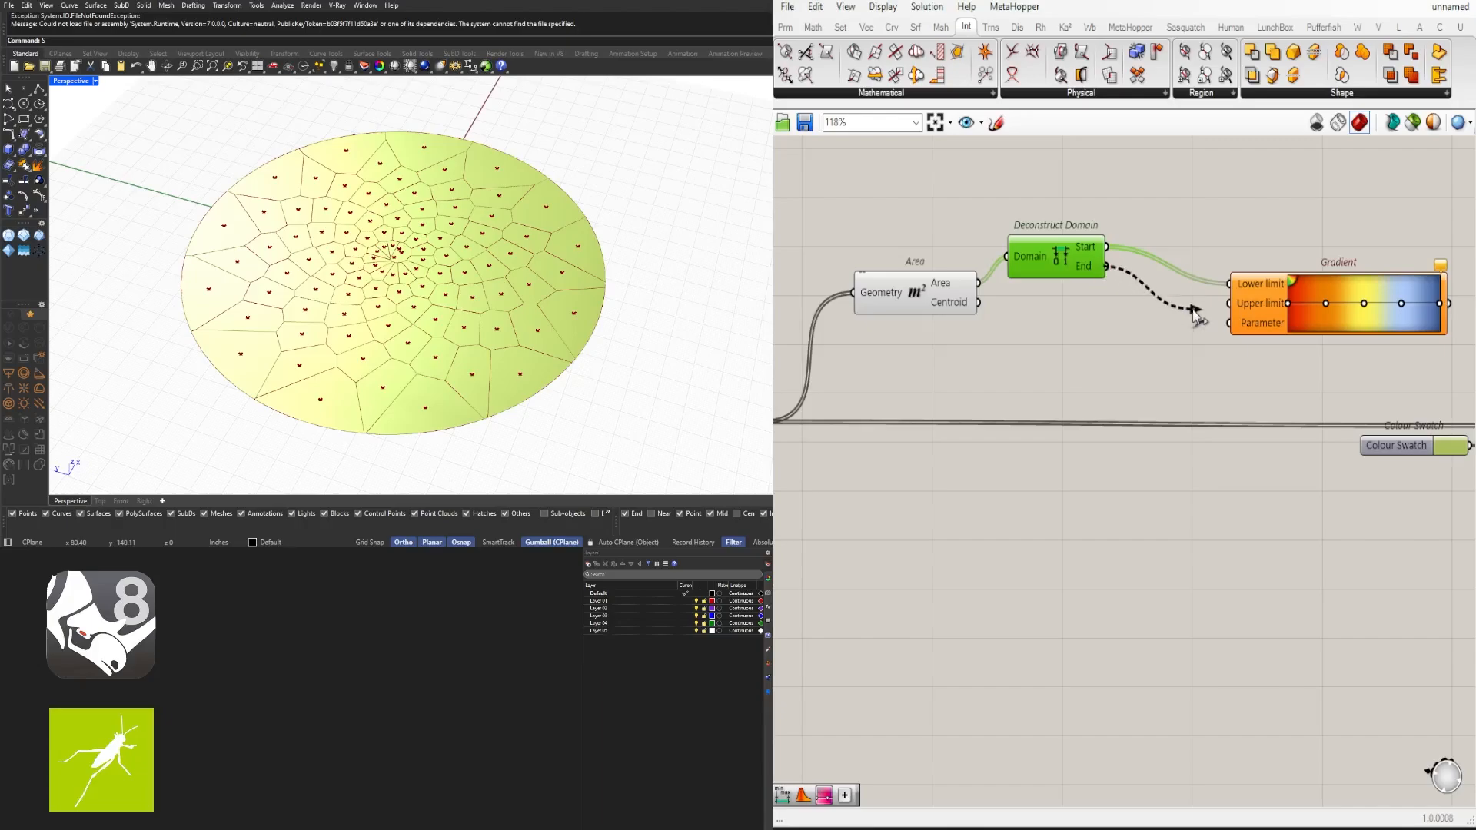
- Connect the Deconstruct Domain's End output to the Gradient's Upper limit and inspect the End values
left_click_drag(1243, 313, 1313, 284)
left_click(1137, 303)
mouse_move(1099, 269)
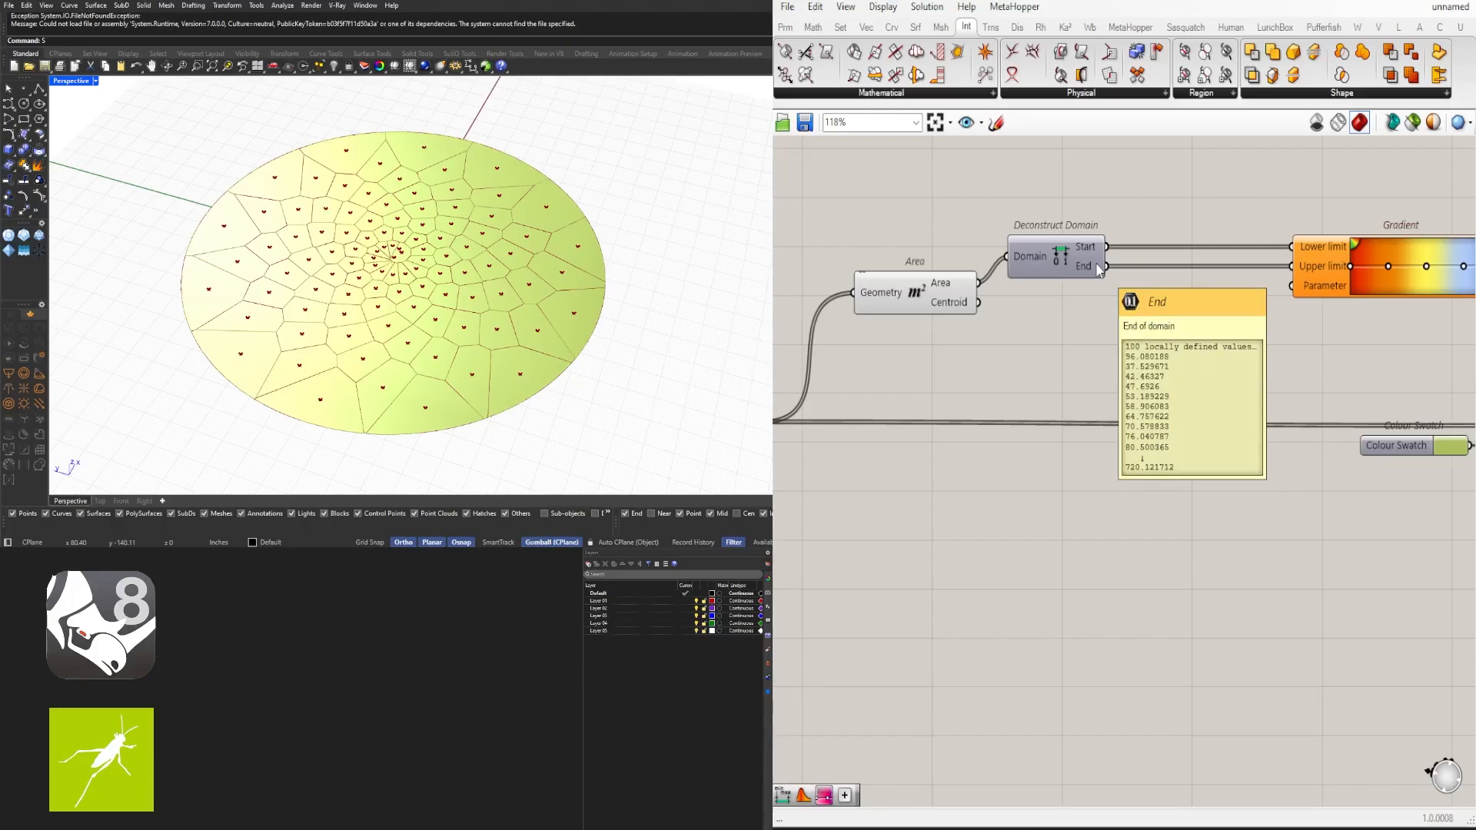
- Add a Number Slider ranging 0 to 1000 and connect it to the Gradient's Parameter input
double_click(1137, 352)
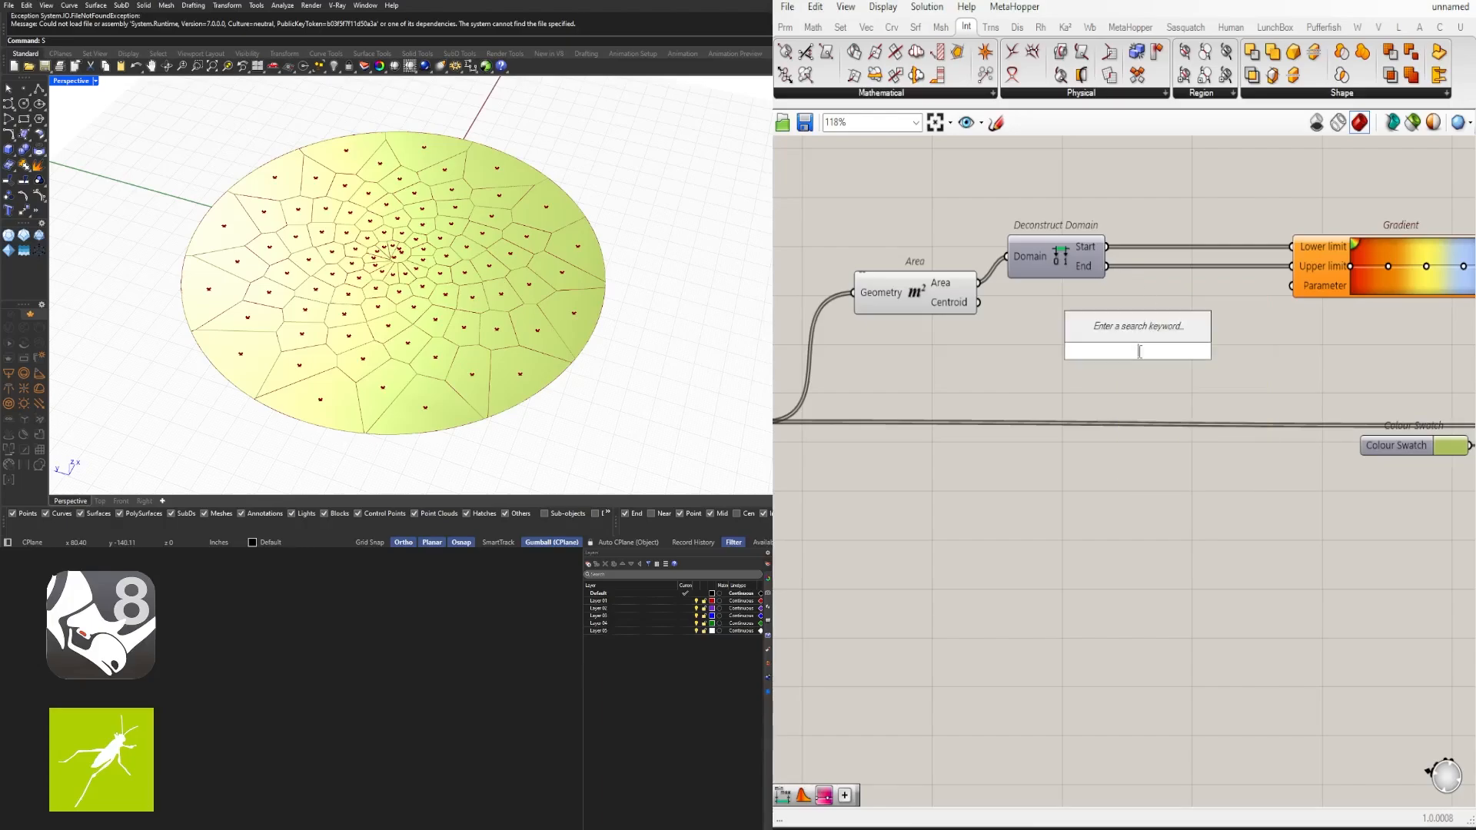
type("1<")
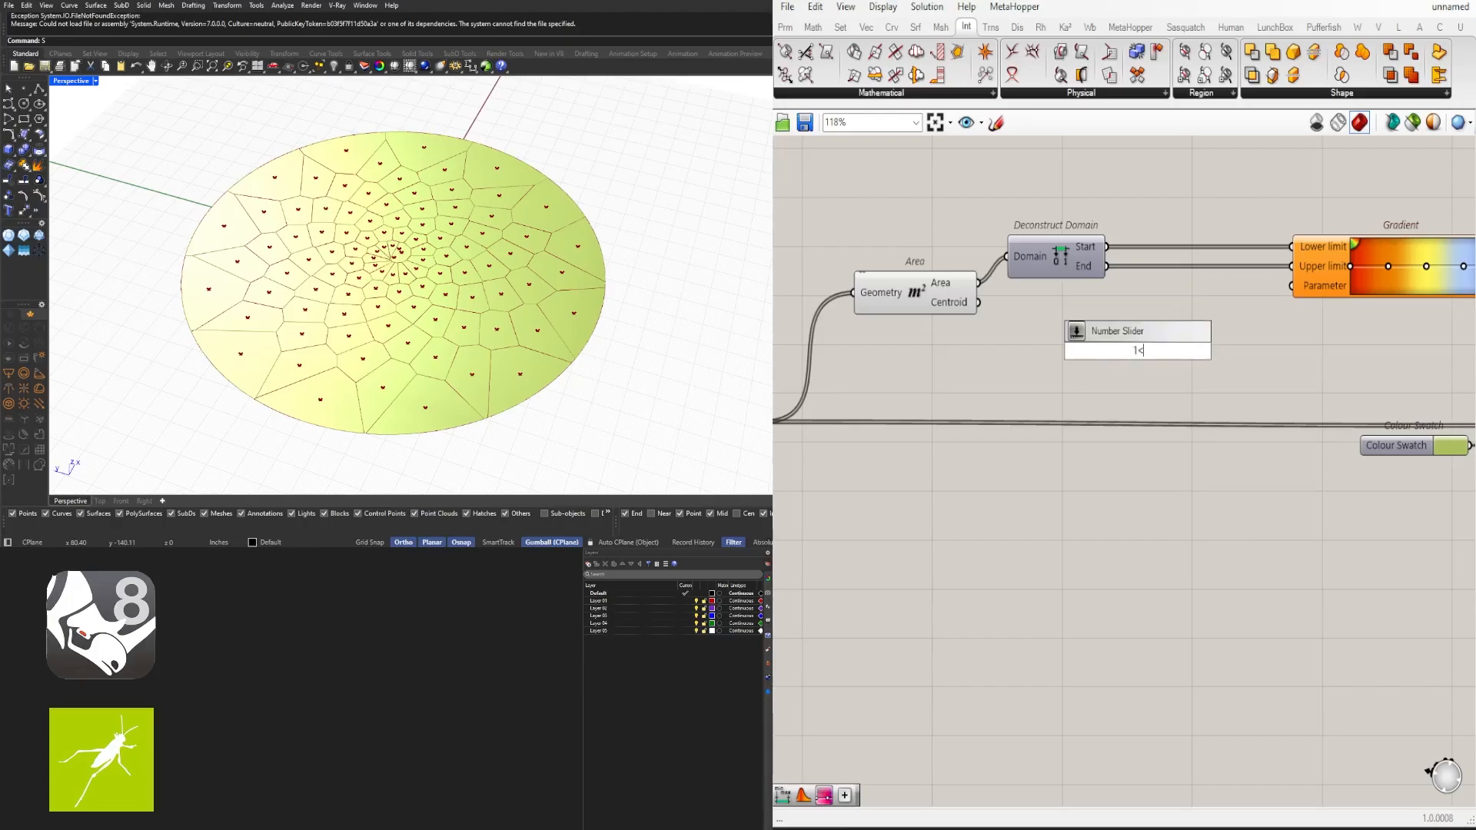
key("BackSpace")
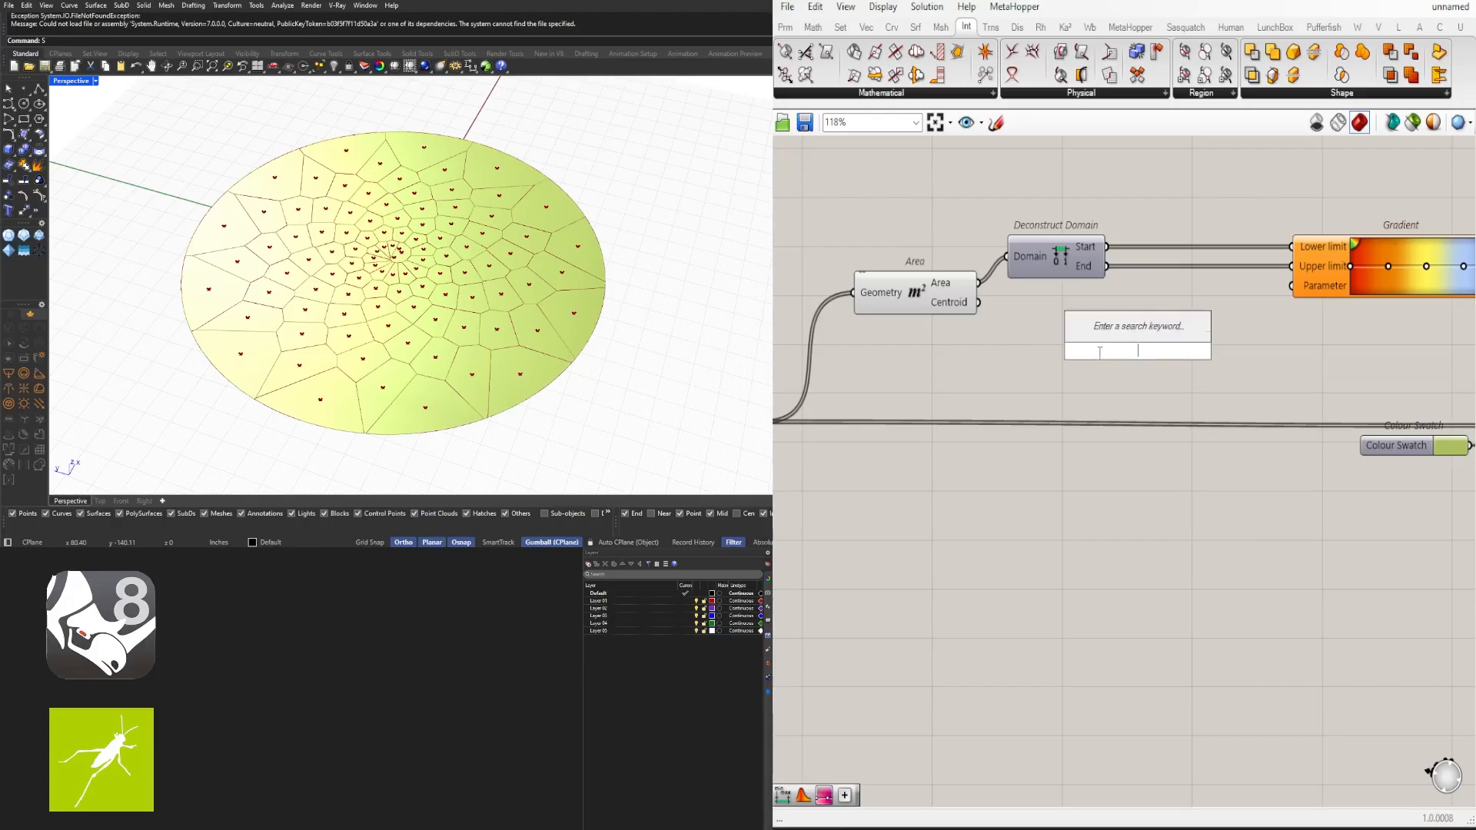
type("0")
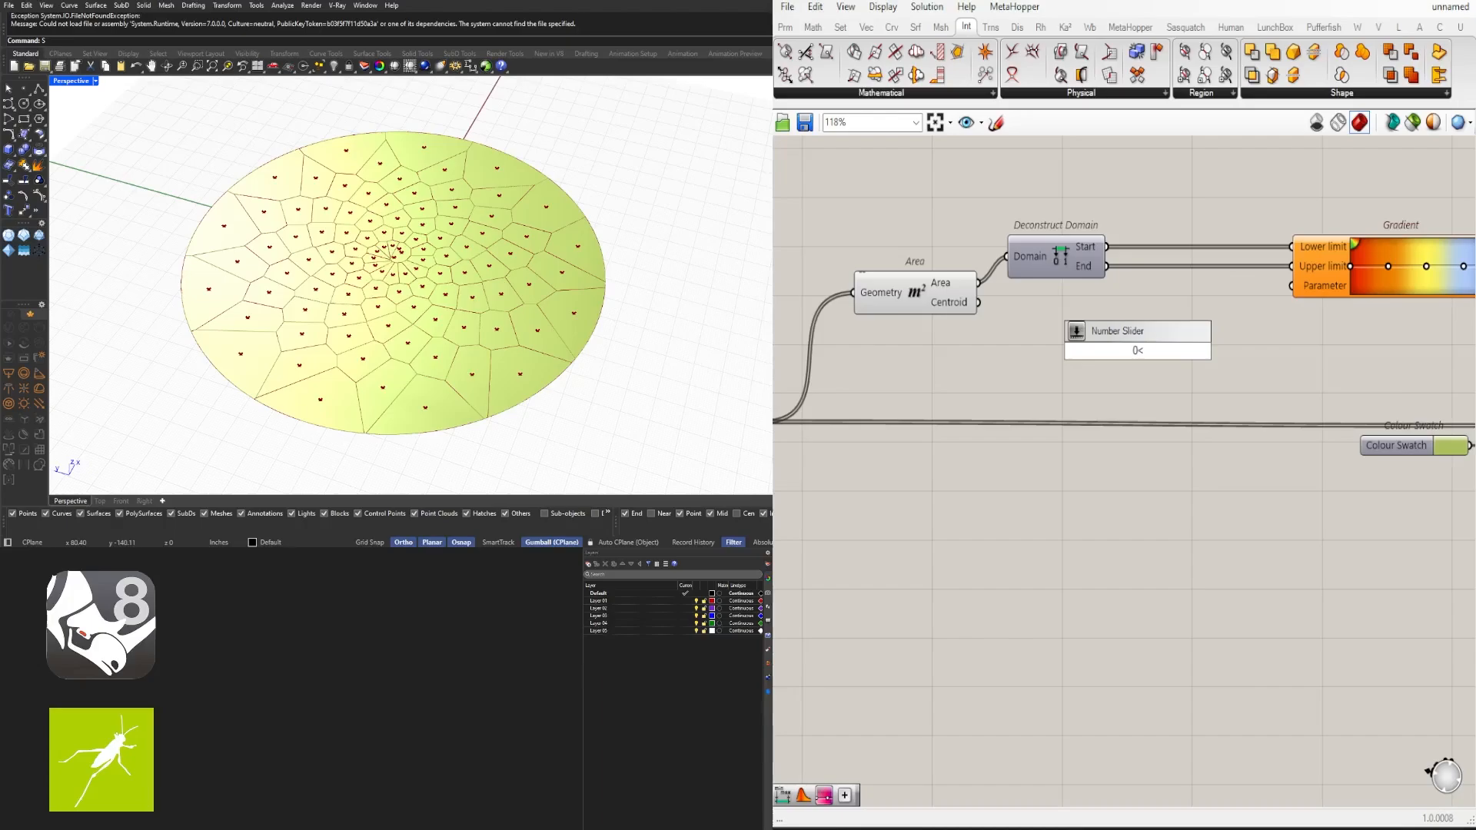
type("<1000")
key("Return")
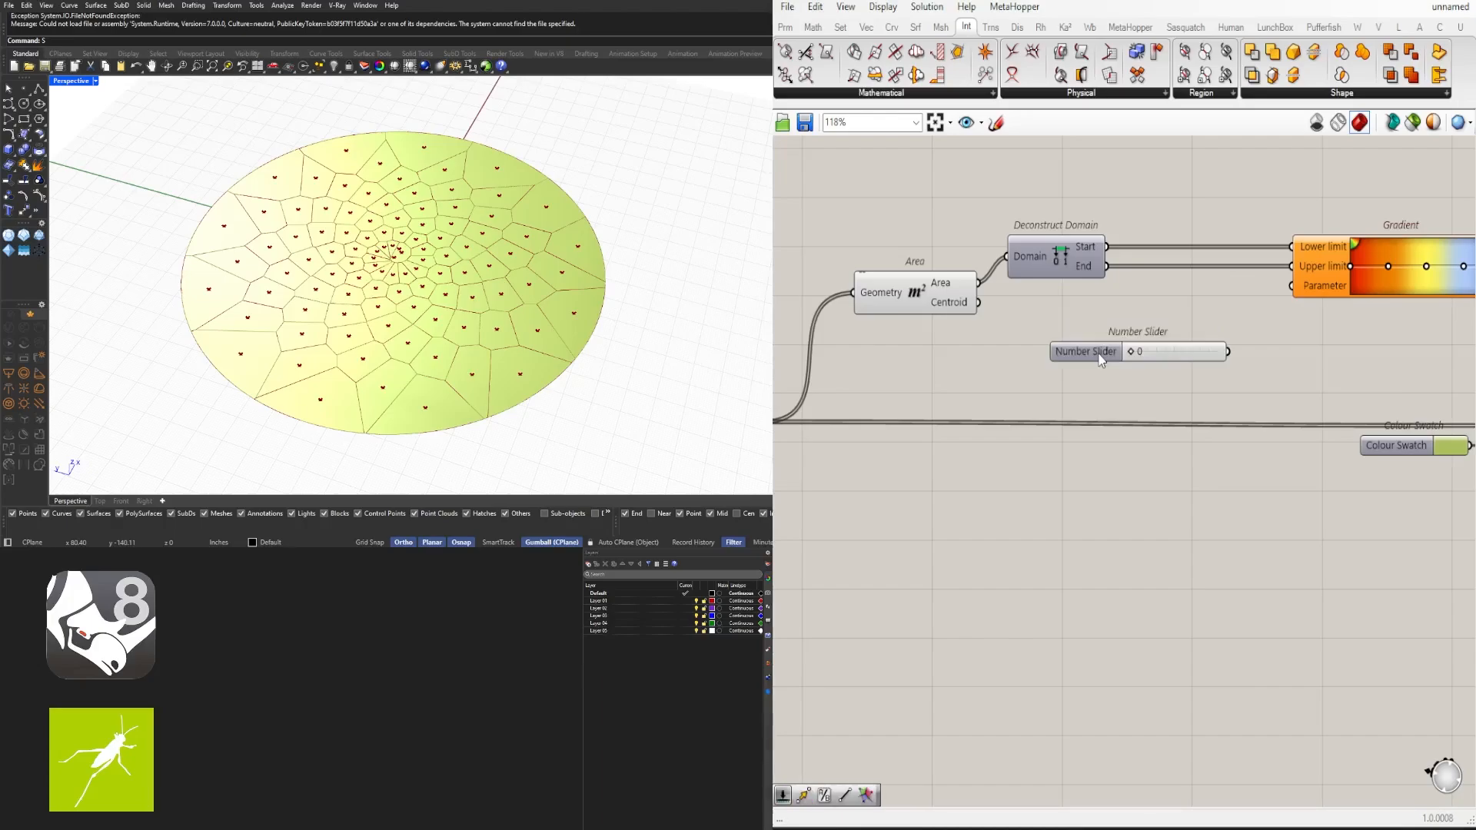
scroll(1141, 350, "down", 1)
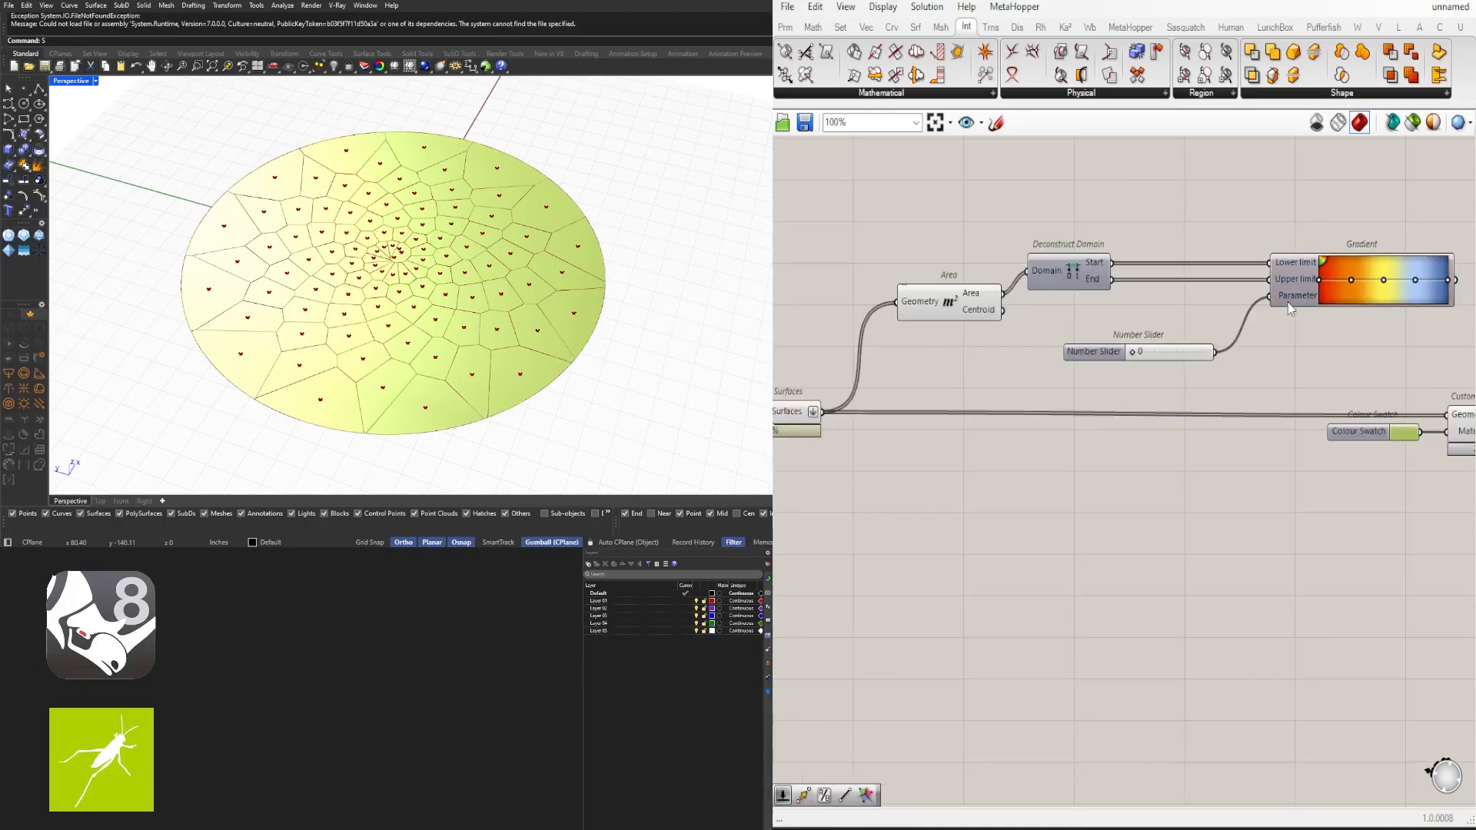
right_click_drag(1100, 368, 919, 435)
left_click_drag(1019, 435, 997, 400)
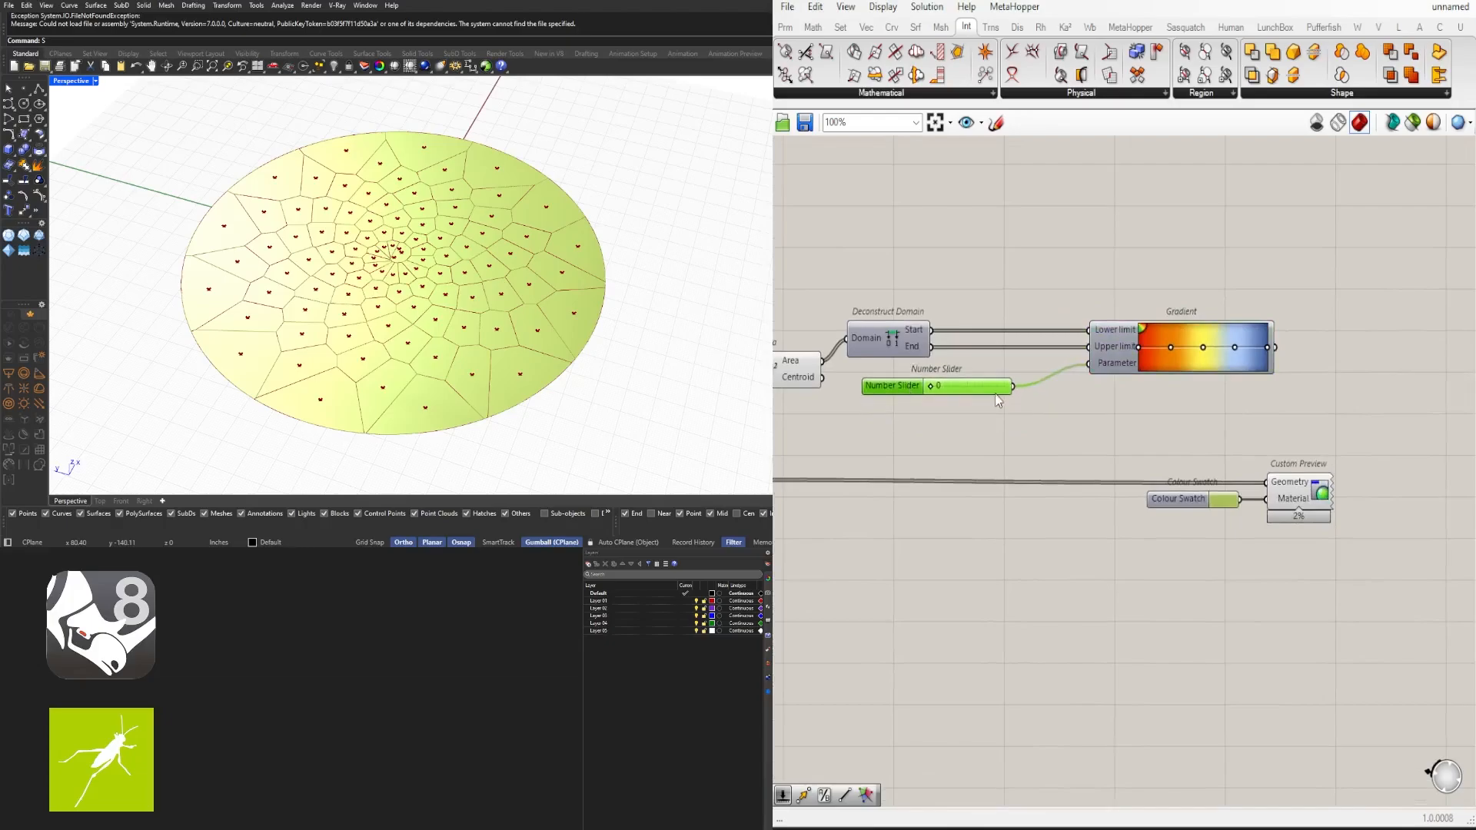
- Rearrange the Deconstruct Domain, Number Slider and Gradient components closer together
scroll(947, 367, "down", 2)
left_click_drag(1265, 546, 1107, 442)
left_click_drag(1290, 398, 982, 311)
scroll(1134, 350, "up", 1)
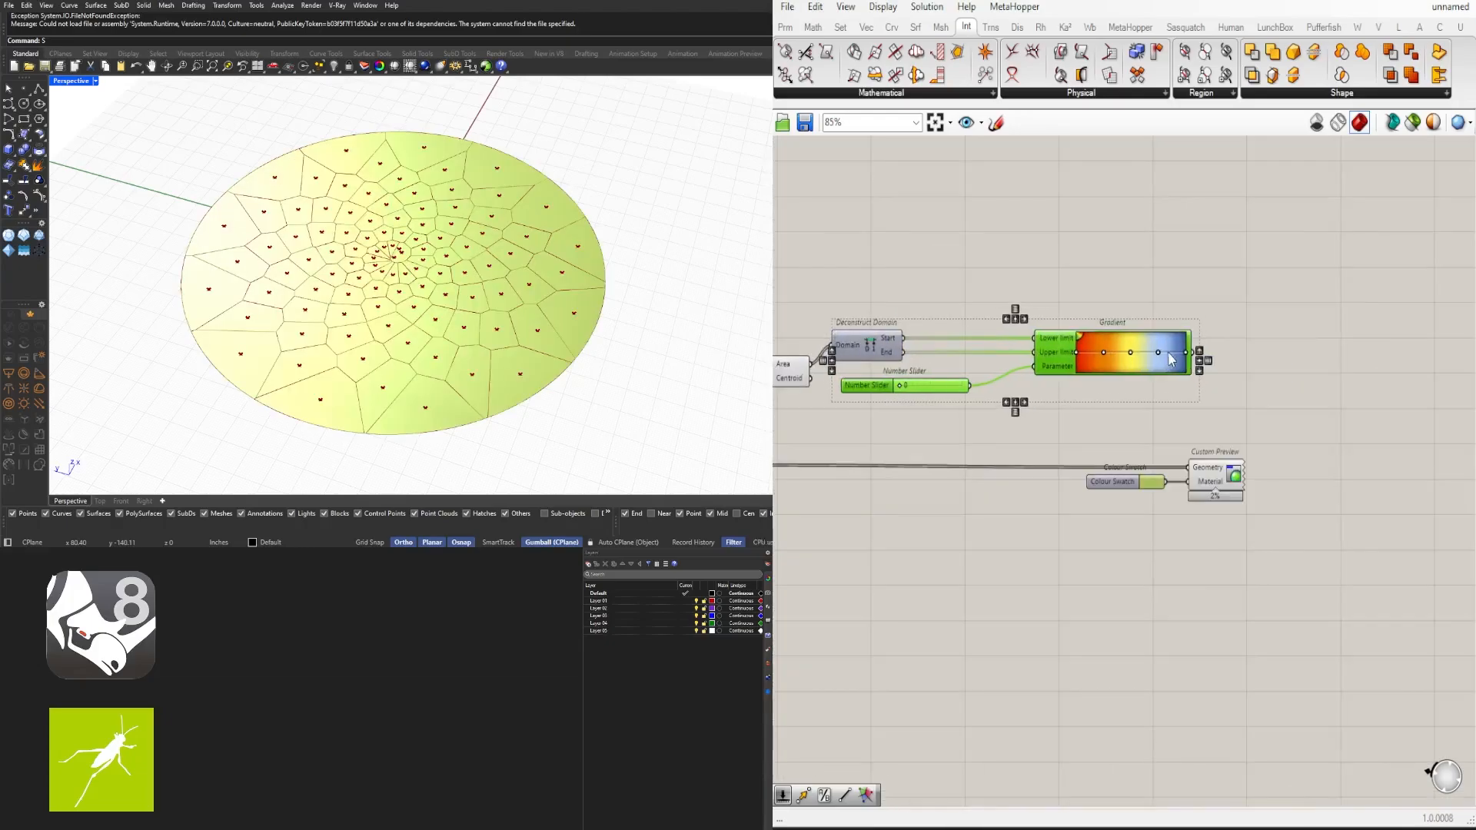
left_click_drag(1170, 360, 1149, 360)
left_click_drag(881, 347, 971, 337)
left_click_drag(923, 390, 962, 382)
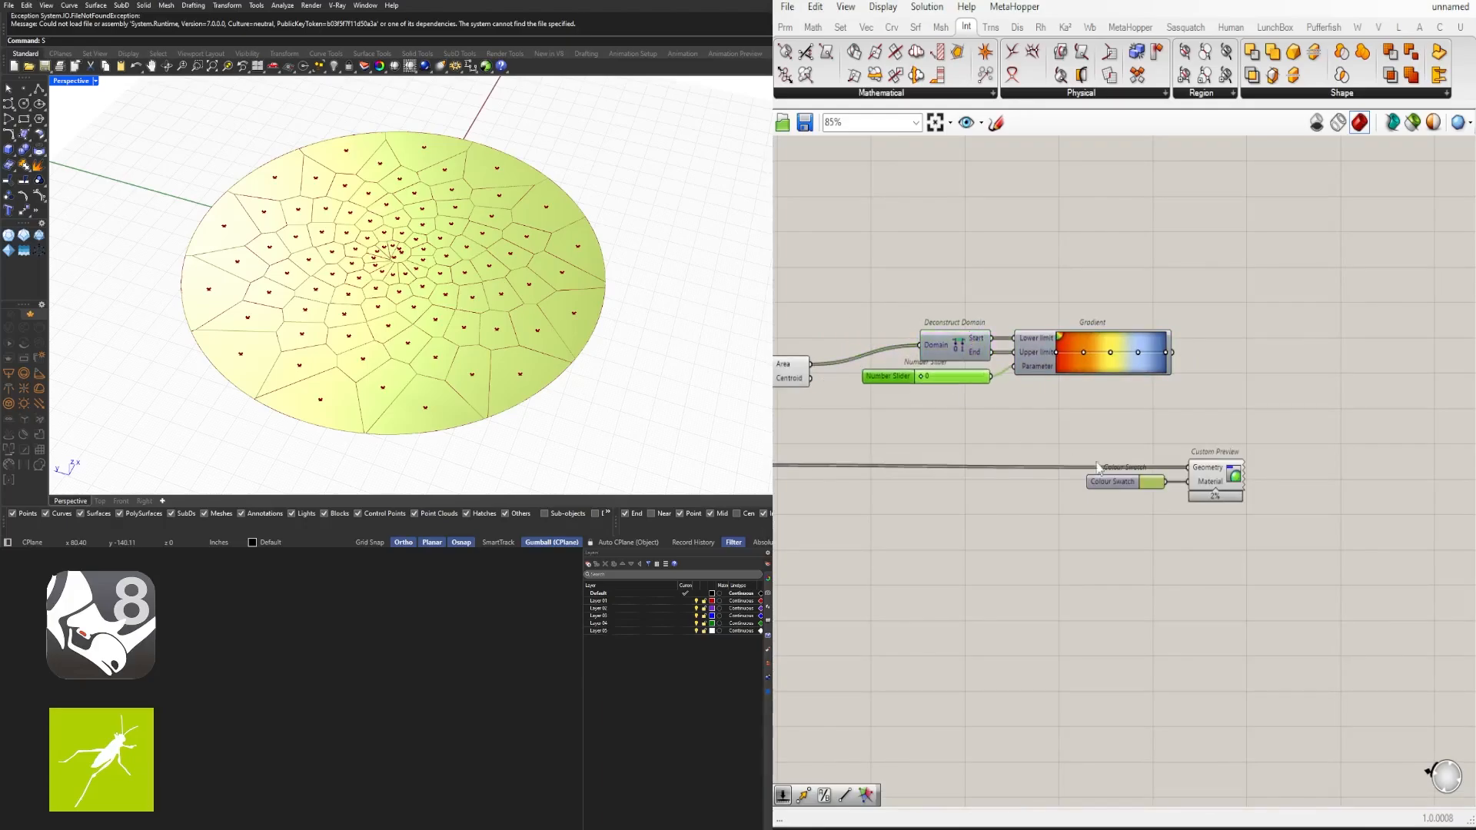
left_click(1104, 460)
scroll(1120, 449, "down", 1)
right_click_drag(1122, 447, 1233, 391)
left_click_drag(1302, 394, 1050, 297)
left_click_drag(1094, 314, 1053, 427)
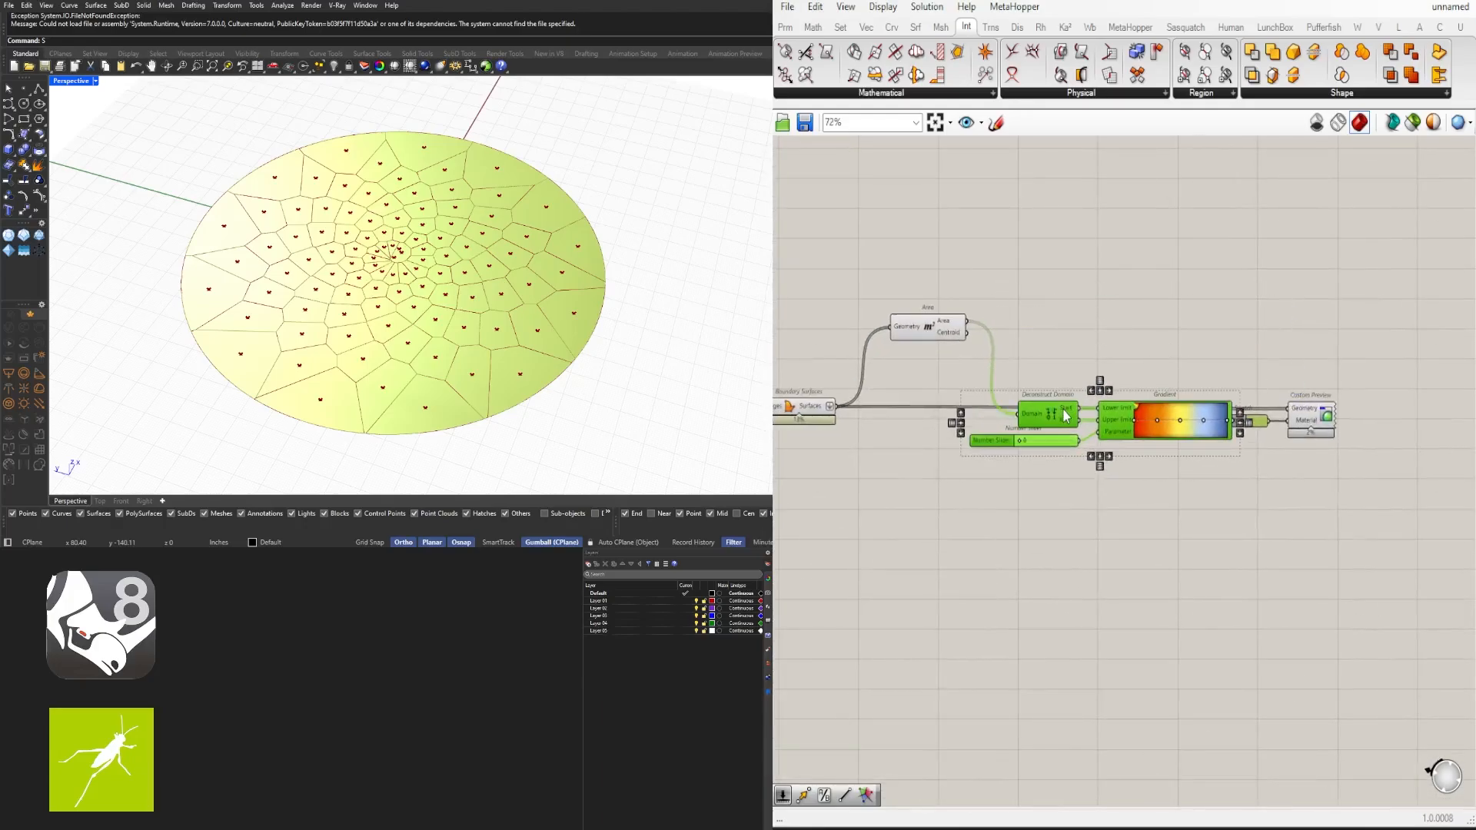
key("ctrl+z")
- Reposition the Number Slider above the Deconstruct Domain and line the Gradient up ahead of the Custom Preview
left_click_drag(1369, 261, 1064, 358)
scroll(1077, 323, "up", 3)
left_click_drag(1100, 308, 978, 338)
left_click(993, 237)
left_click_drag(895, 367, 896, 257)
left_click(1056, 192)
scroll(1299, 276, "down", 3)
left_click_drag(1344, 345, 966, 243)
left_click_drag(1006, 310, 979, 359)
left_click(1232, 266)
scroll(1232, 273, "up", 3)
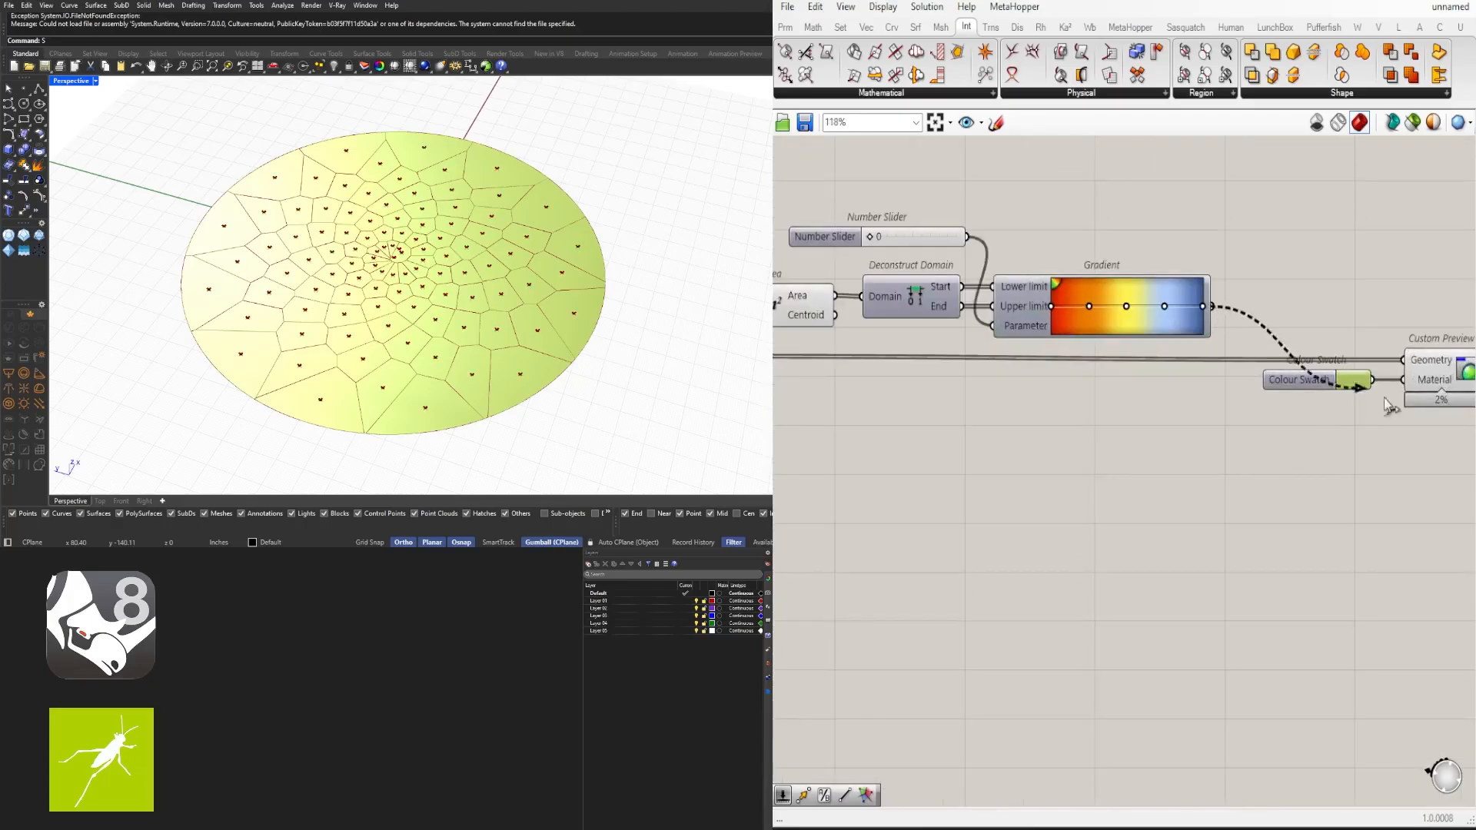
- Feed the Gradient output into the Custom Preview's Material input and rewire the Gradient inputs so cell areas drive the colours
left_click_drag(1390, 406, 1403, 380)
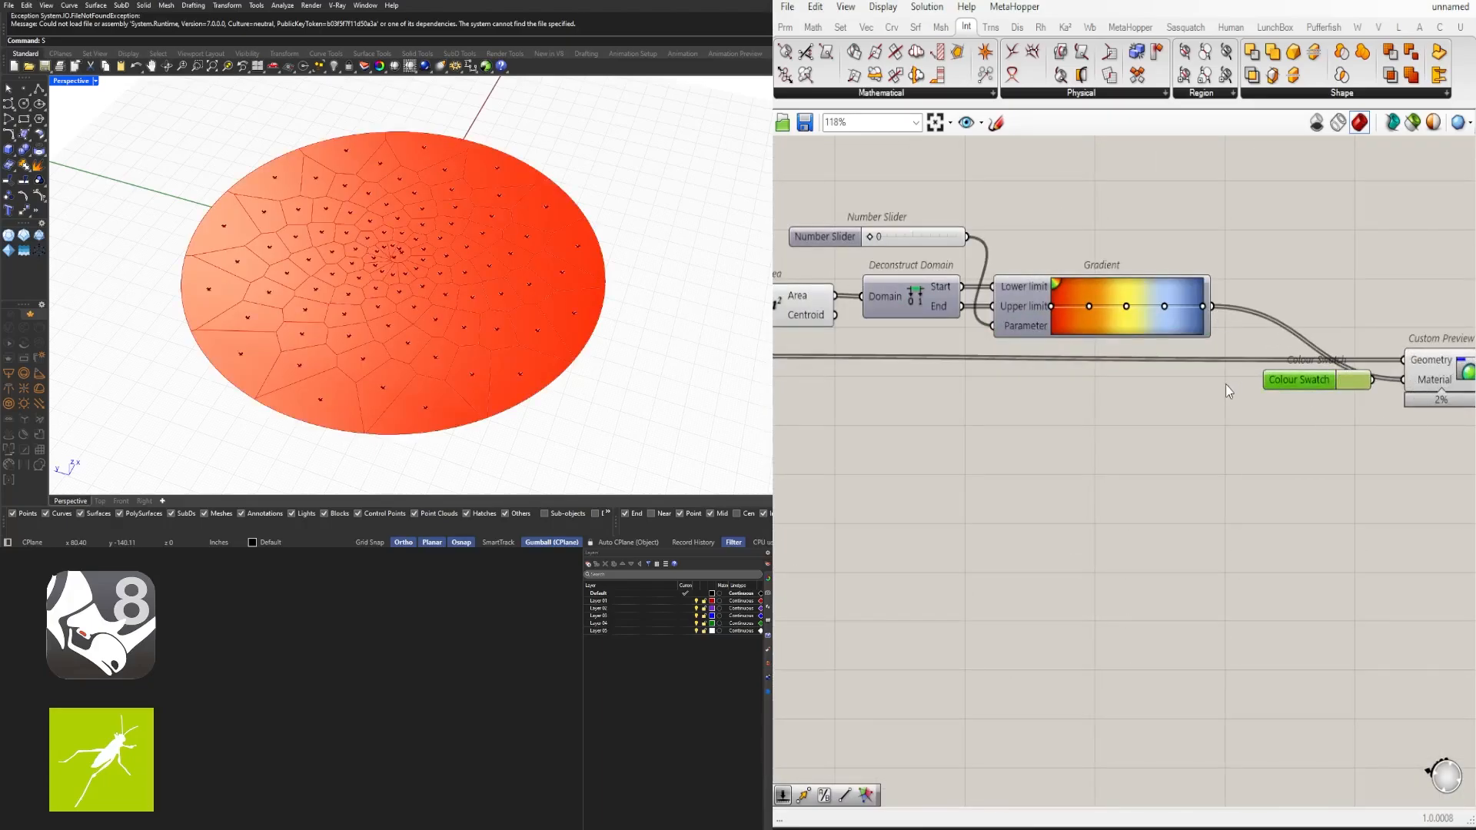
scroll(1076, 280, "up", 4)
left_click_drag(1020, 280, 1050, 307)
scroll(1050, 307, "down", 5)
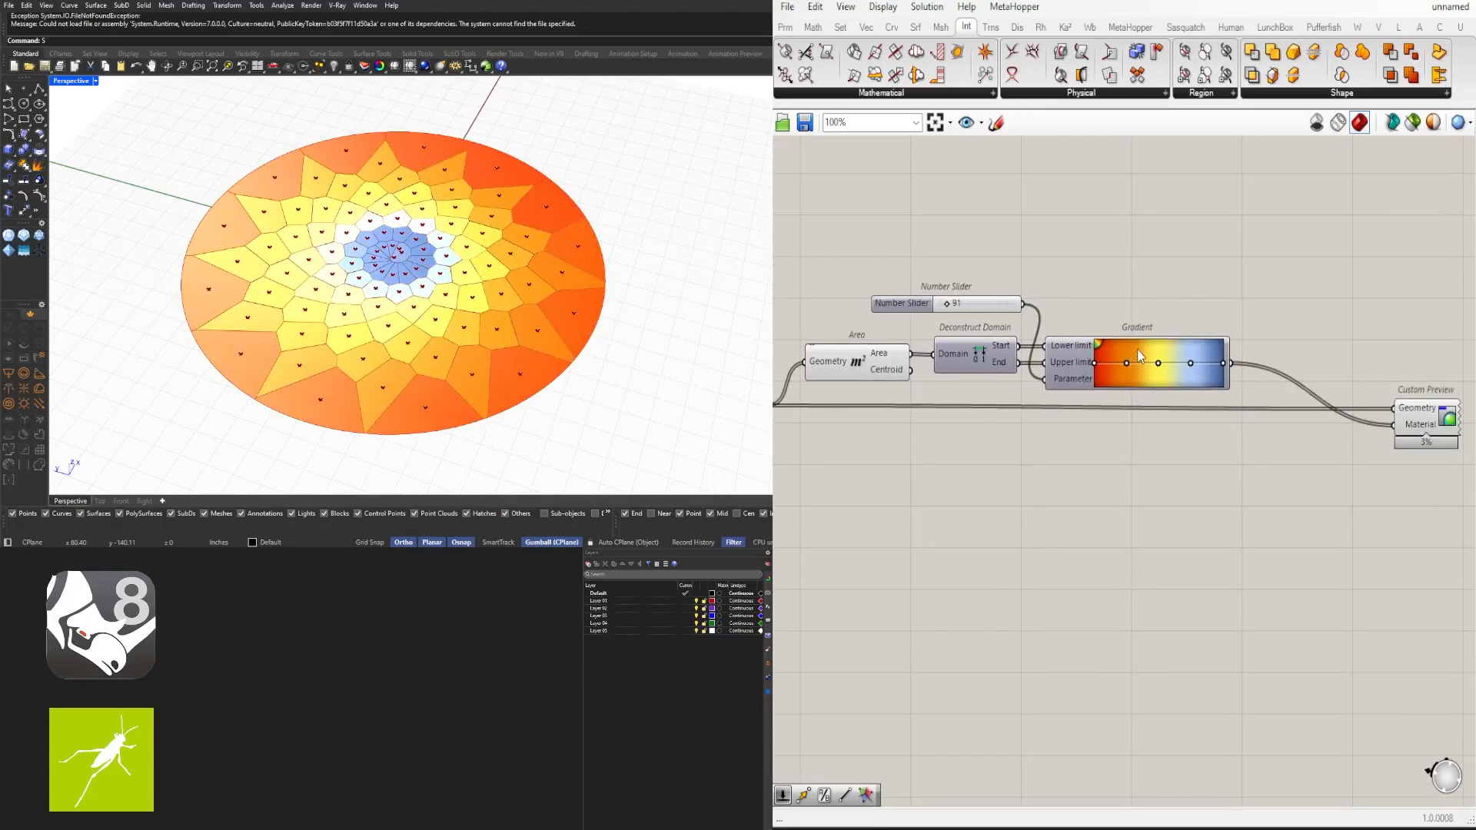
- Apply a green-yellow preset to the Gradient and shift the Gradient component slightly to the right
right_click(1139, 356)
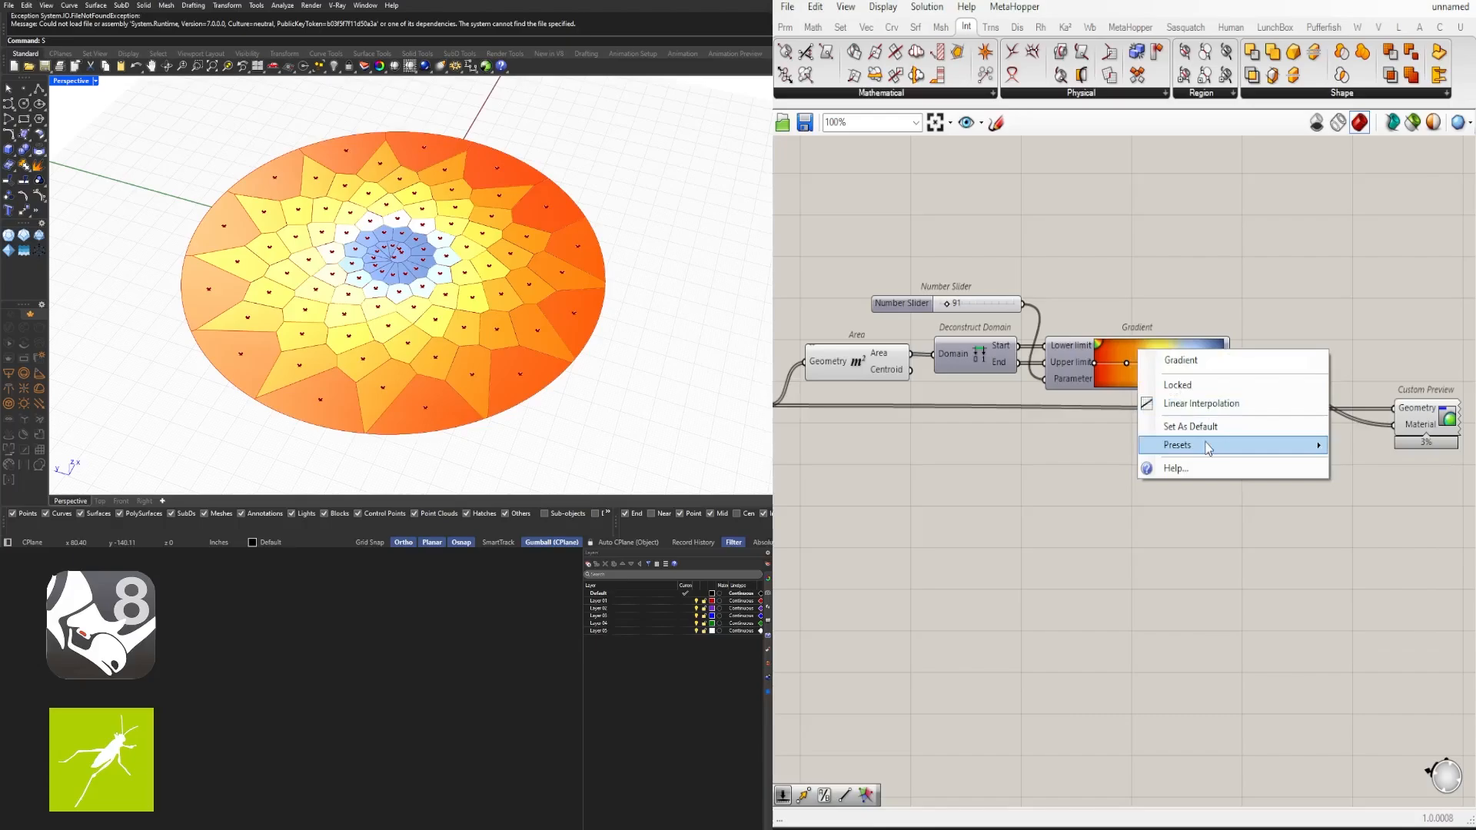
mouse_move(1207, 448)
left_click(1390, 508)
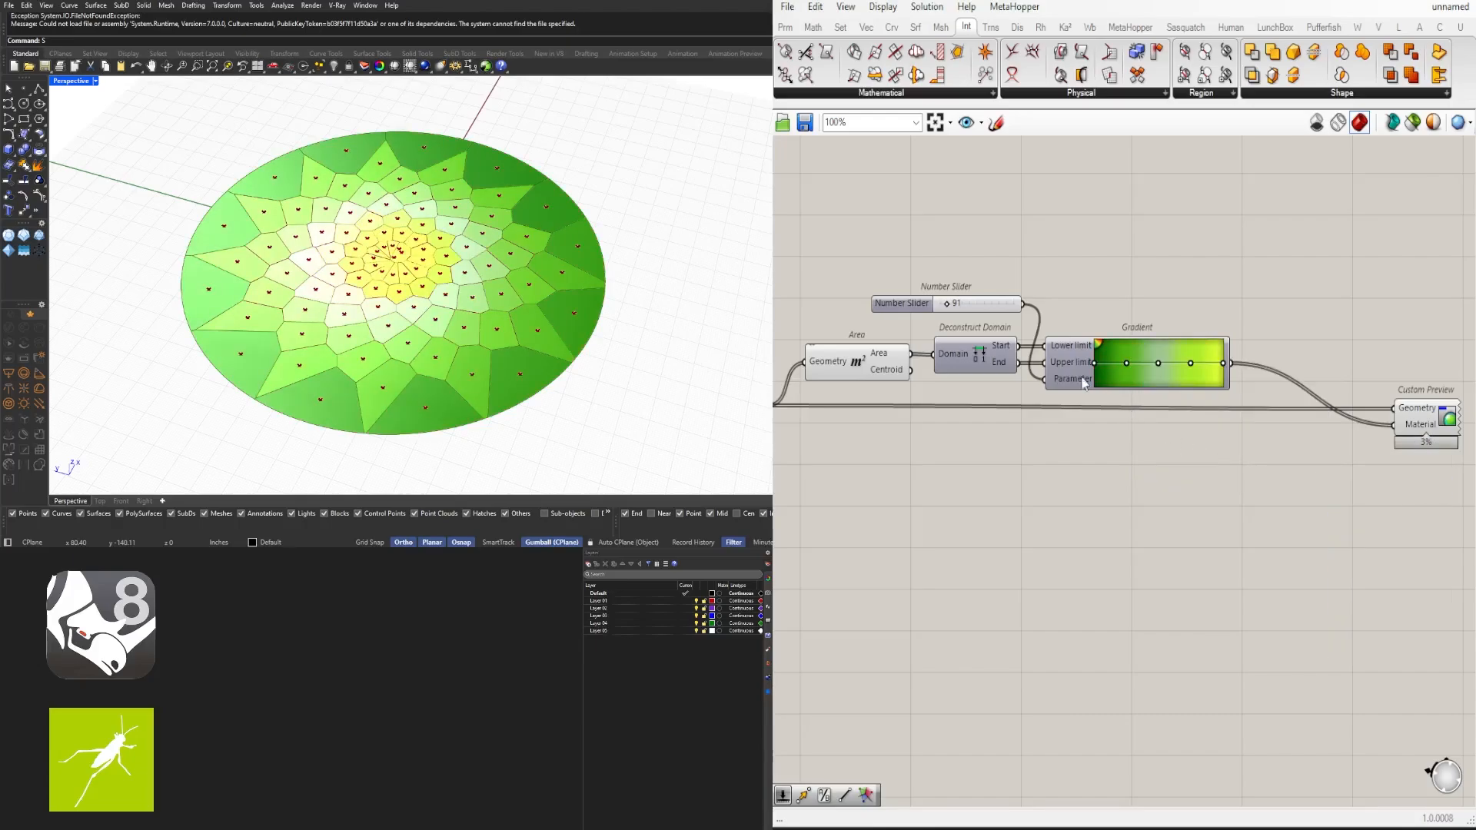
left_click_drag(1084, 383, 1119, 358)
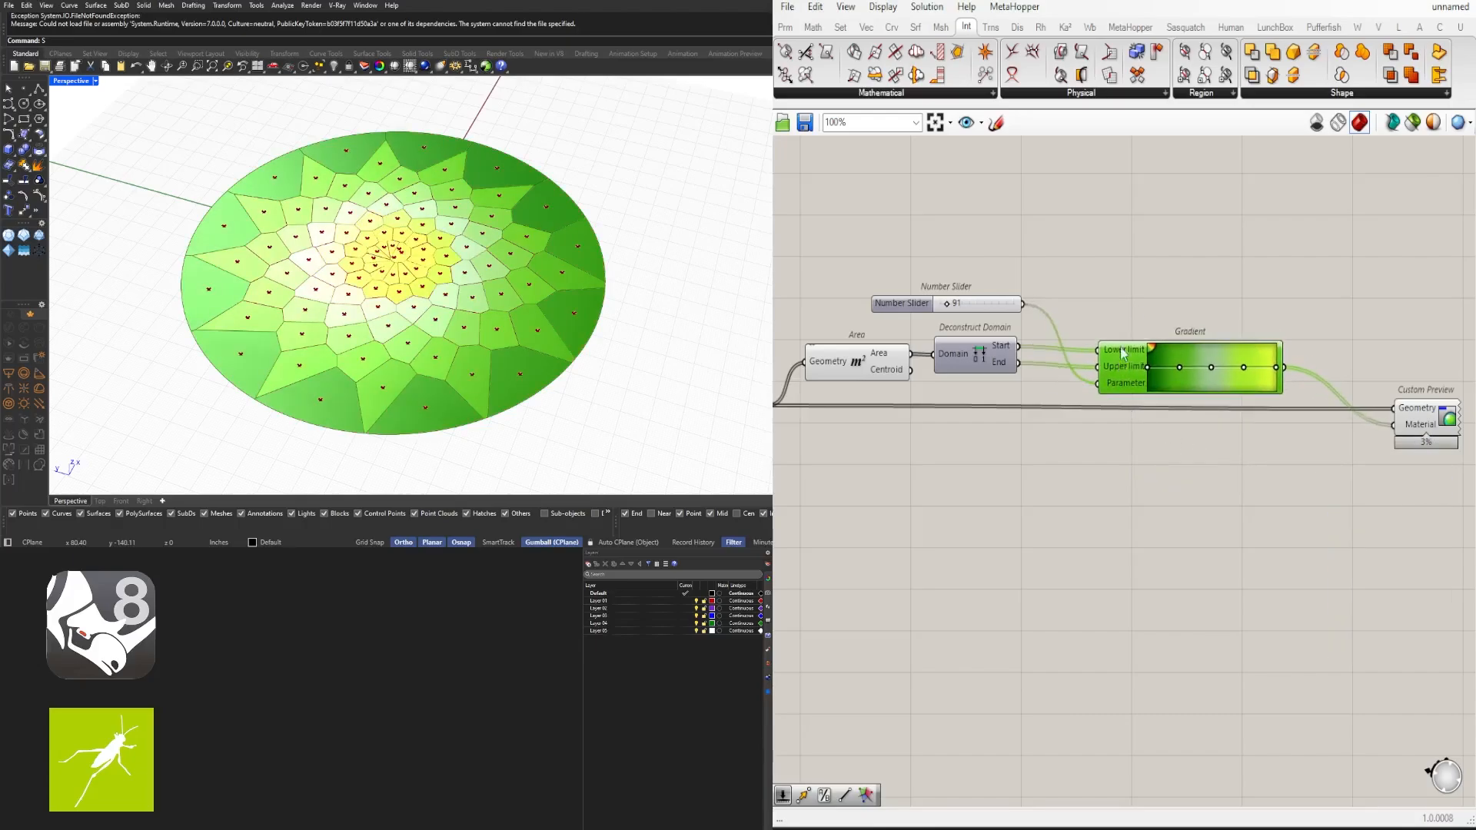
left_click(1070, 310)
scroll(975, 299, "up", 3)
left_click_drag(926, 308, 924, 312)
- Orbit and zoom the viewport and canvas to inspect the area-coloured cells
right_click_drag(368, 229, 515, 216)
scroll(1207, 504, "down", 4)
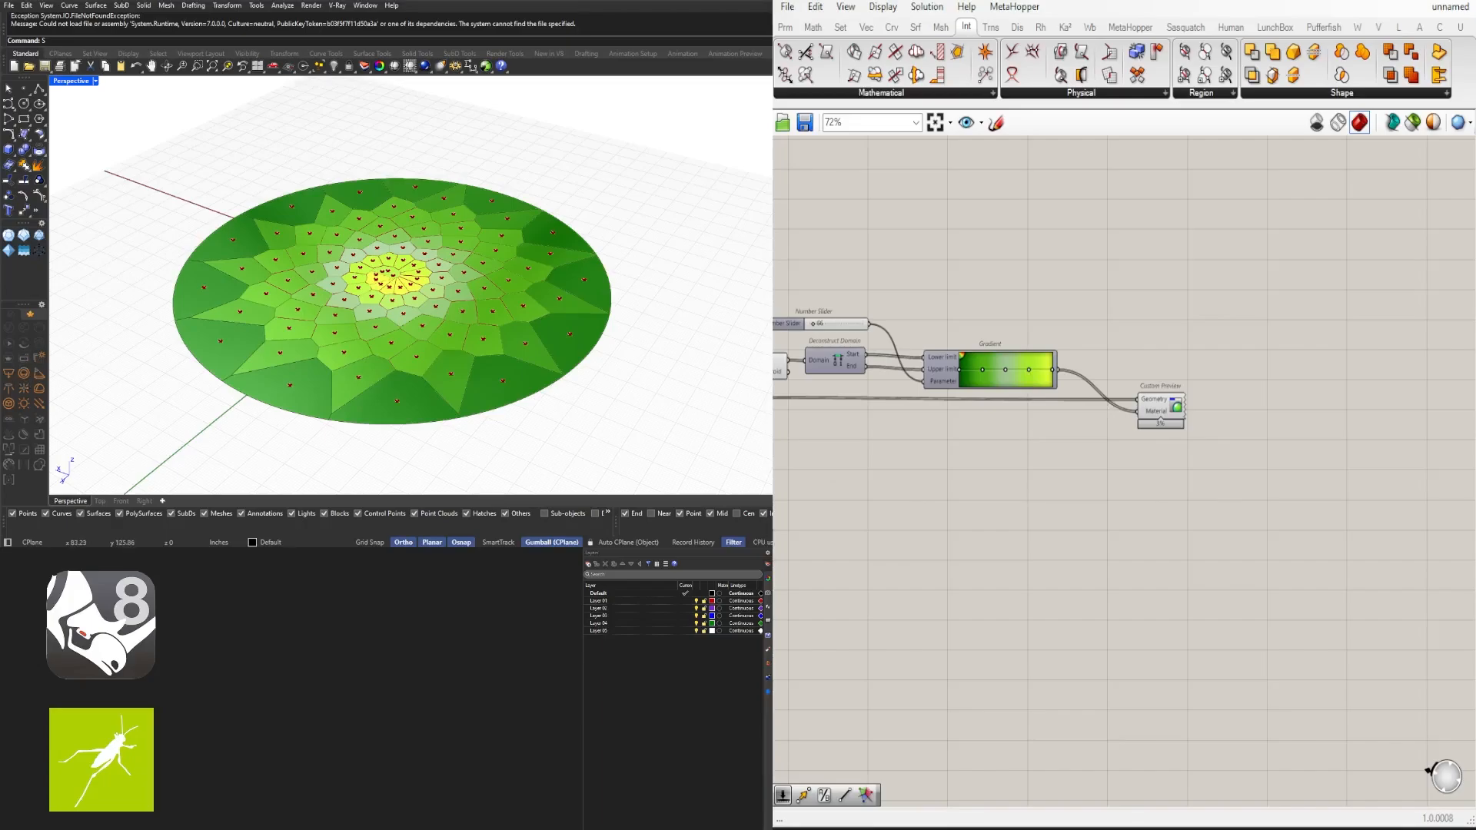
scroll(1073, 493, "down", 5)
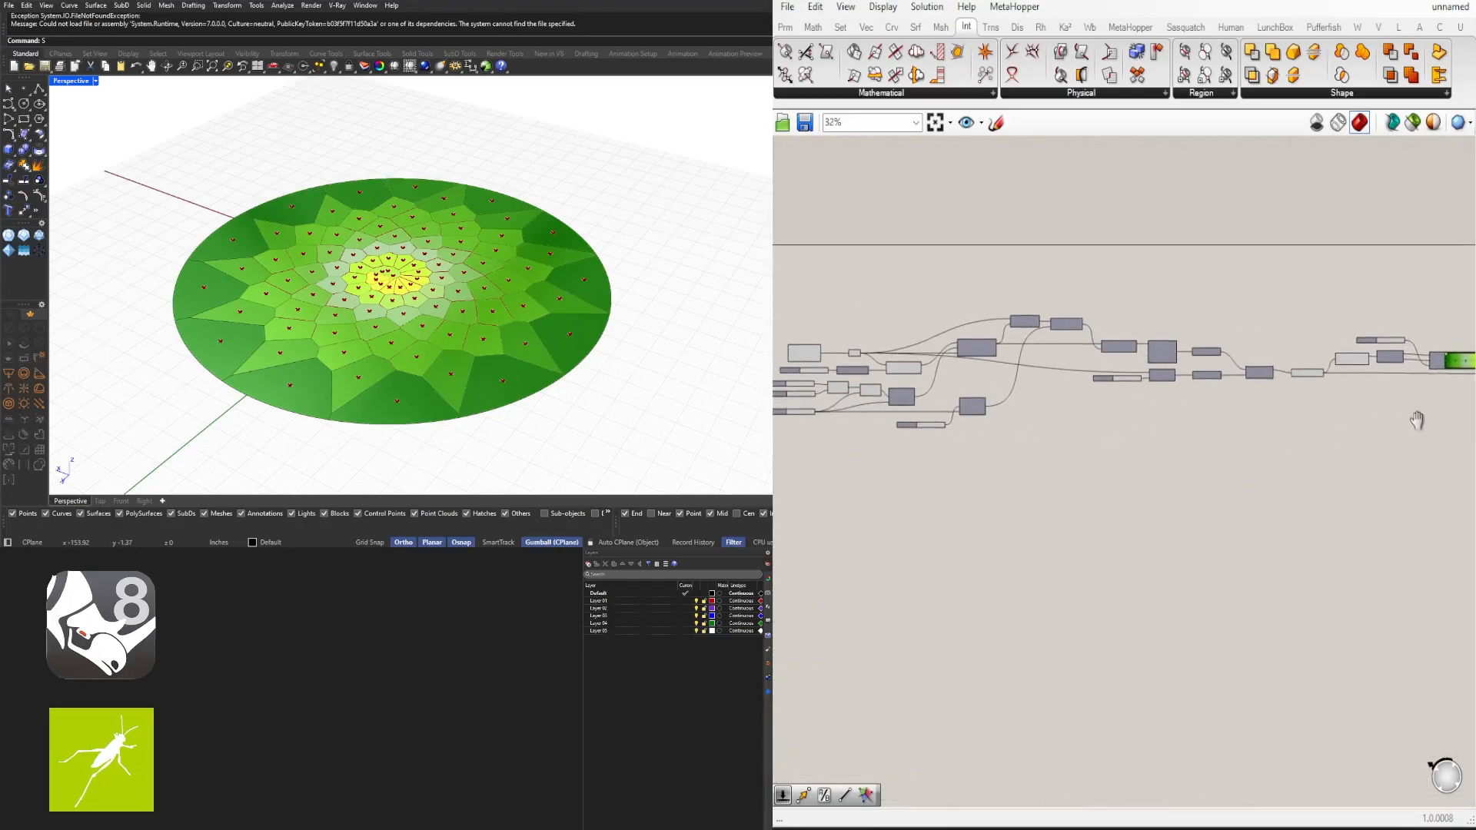
left_click(933, 125)
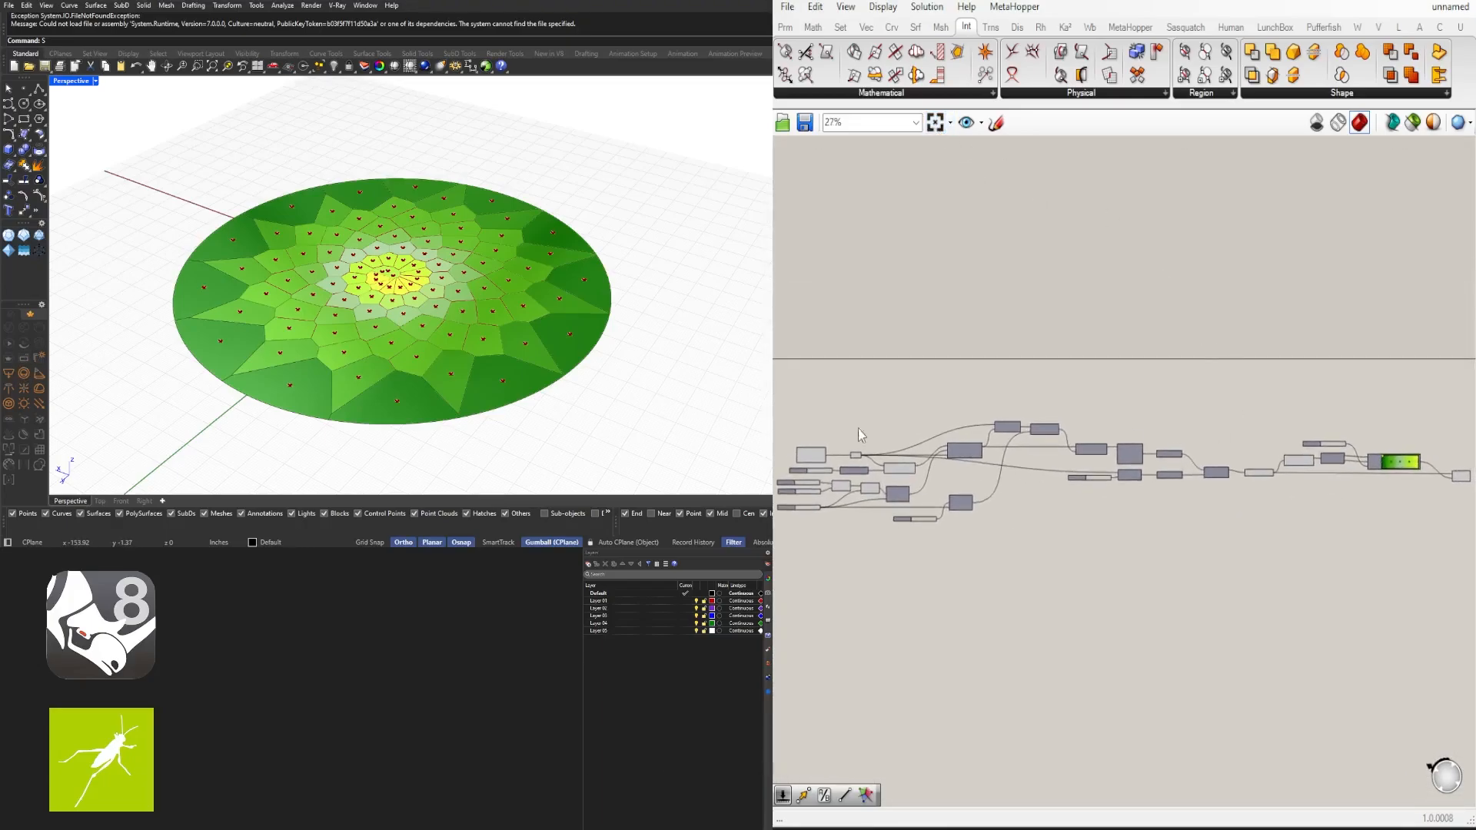
right_click_drag(308, 313, 320, 346)
scroll(305, 317, "up", 4)
scroll(478, 281, "up", 8)
scroll(475, 281, "down", 7)
mouse_move(475, 282)
right_mouse_down()
mouse_move(462, 235)
mouse_move(461, 268)
right_mouse_up()
scroll(462, 235, "down", 2)
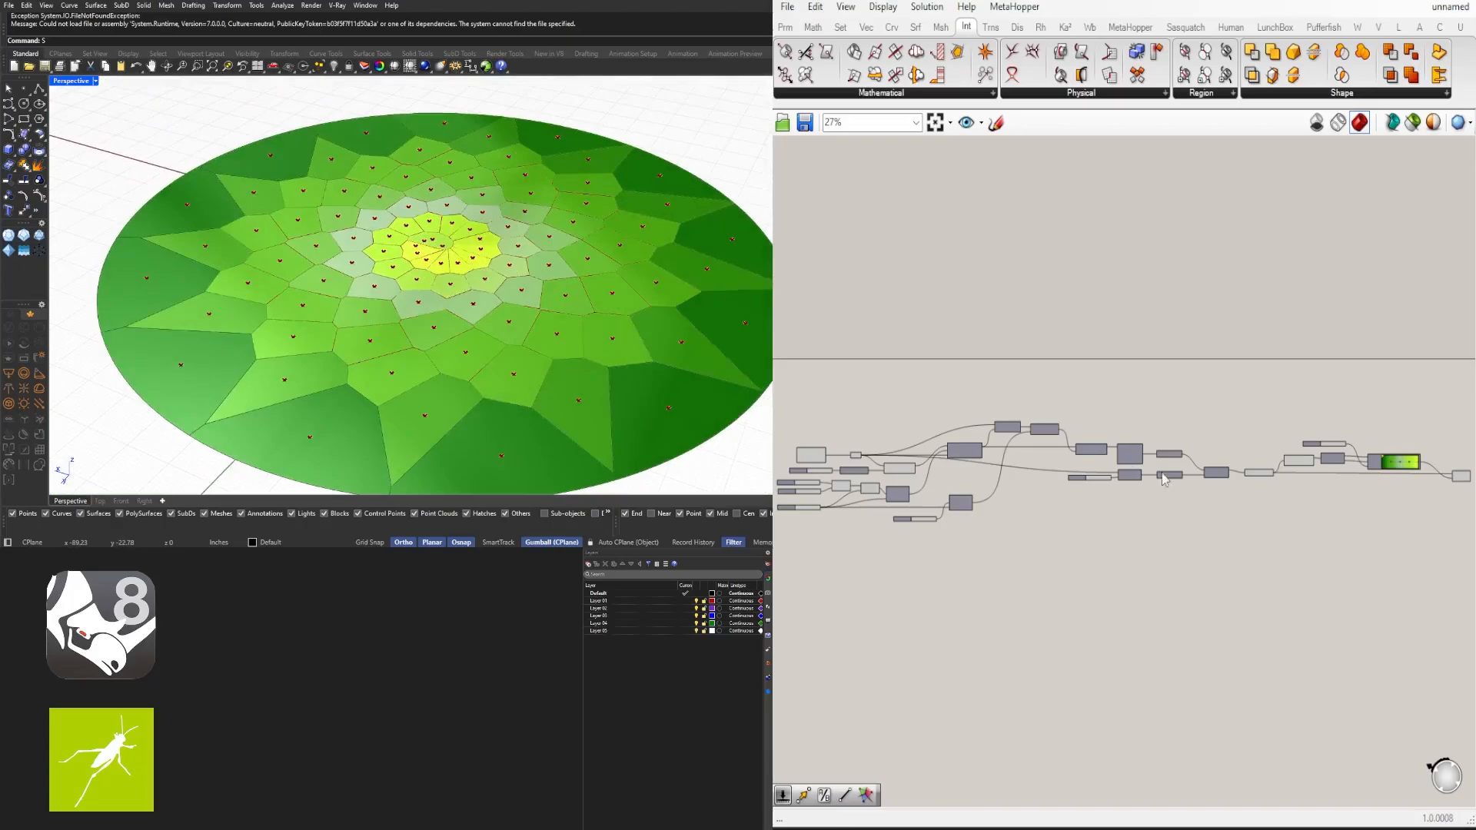
scroll(1229, 492, "up", 5)
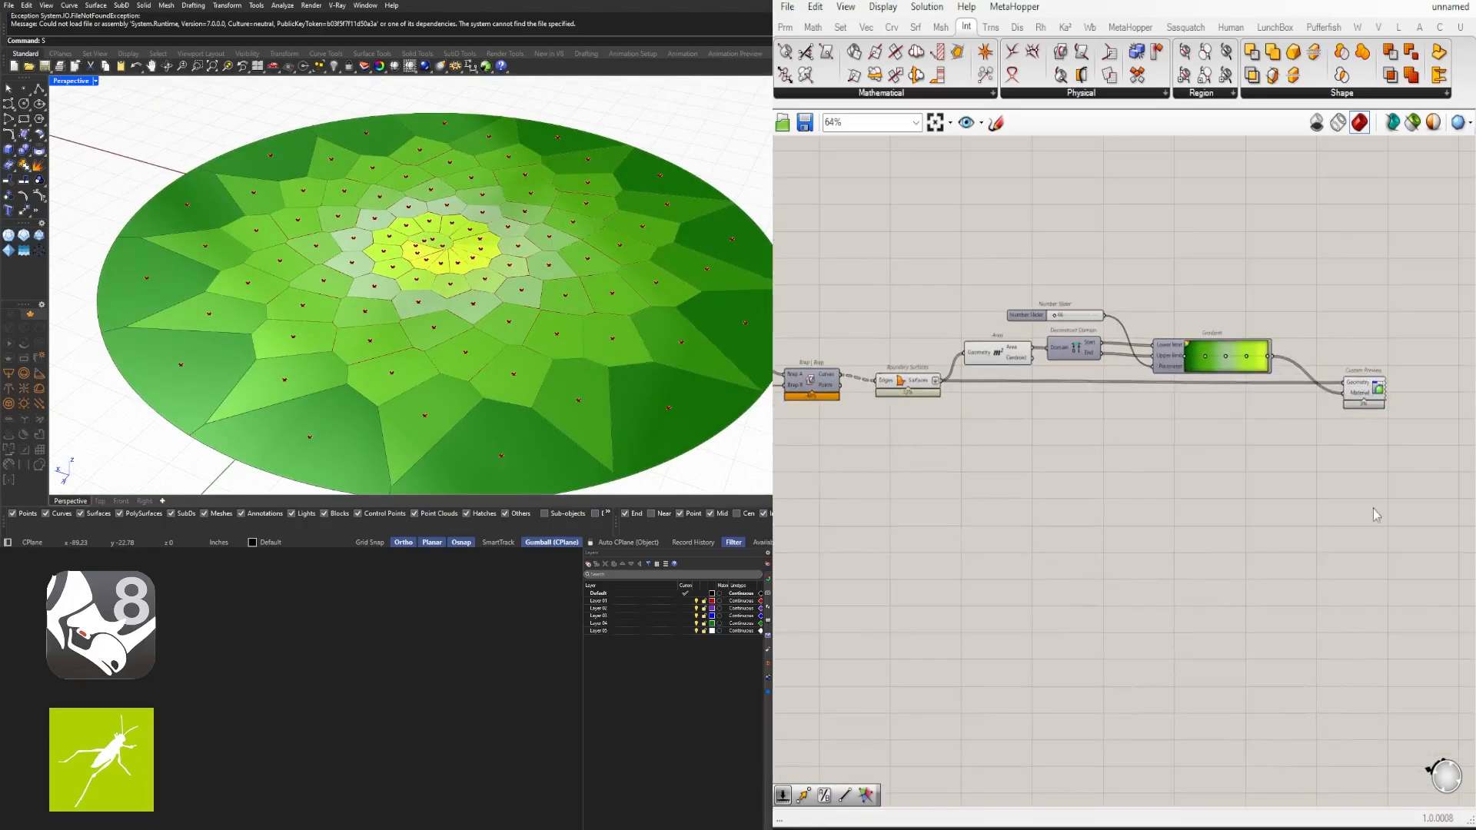
- Select the colouring components and toggle their preview off
left_click_drag(1423, 469, 1013, 294)
left_click(1080, 332)
left_click_drag(1398, 481, 994, 258)
middle_click(1004, 256)
left_click(1051, 201)
left_click(1266, 322)
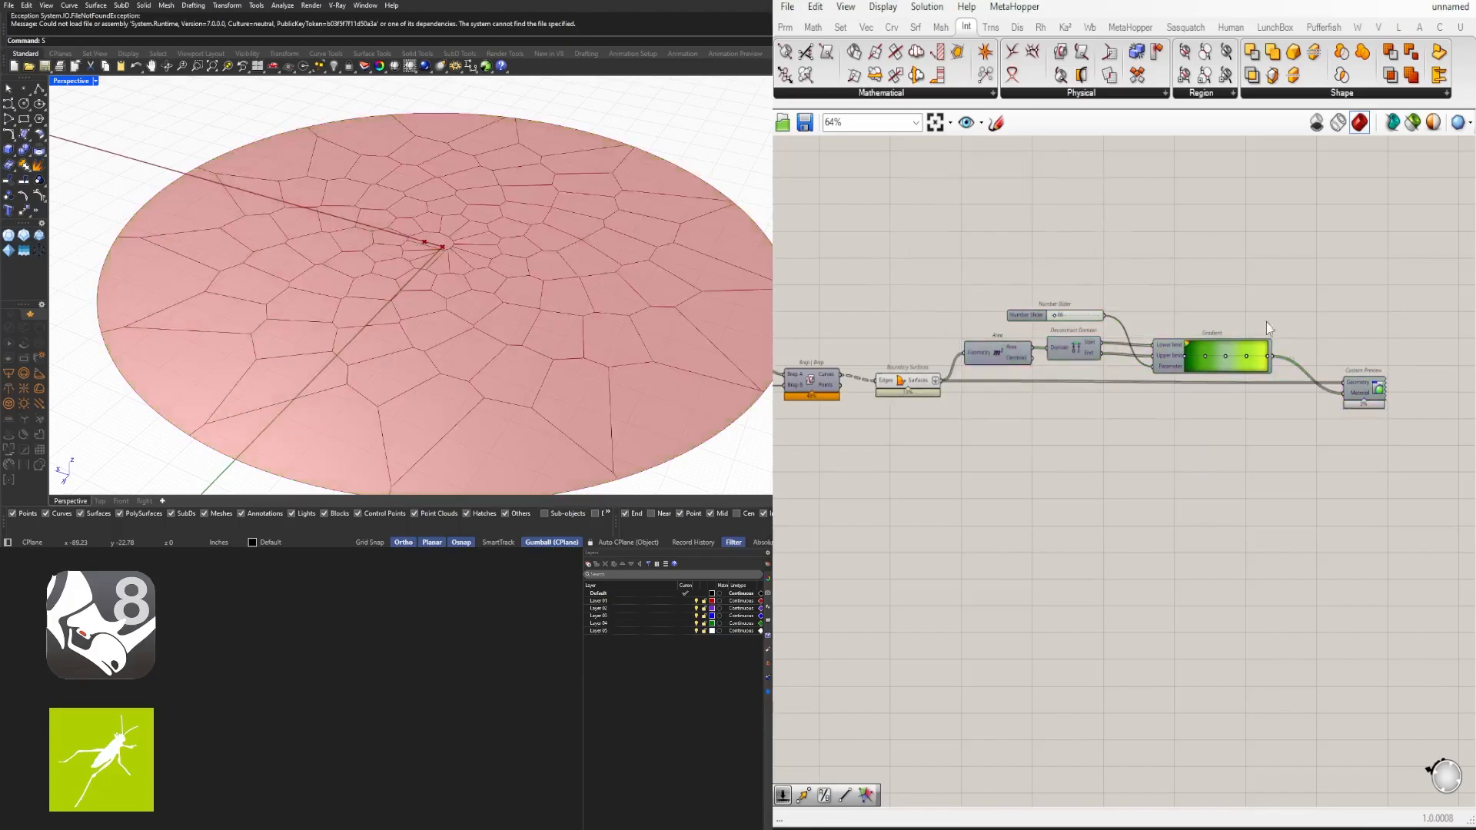
- Move the Area, Deconstruct Domain, slider, Gradient and Custom Preview components up and to the right
left_click_drag(1426, 445, 999, 306)
left_click_drag(982, 357, 1065, 295)
left_click(925, 420)
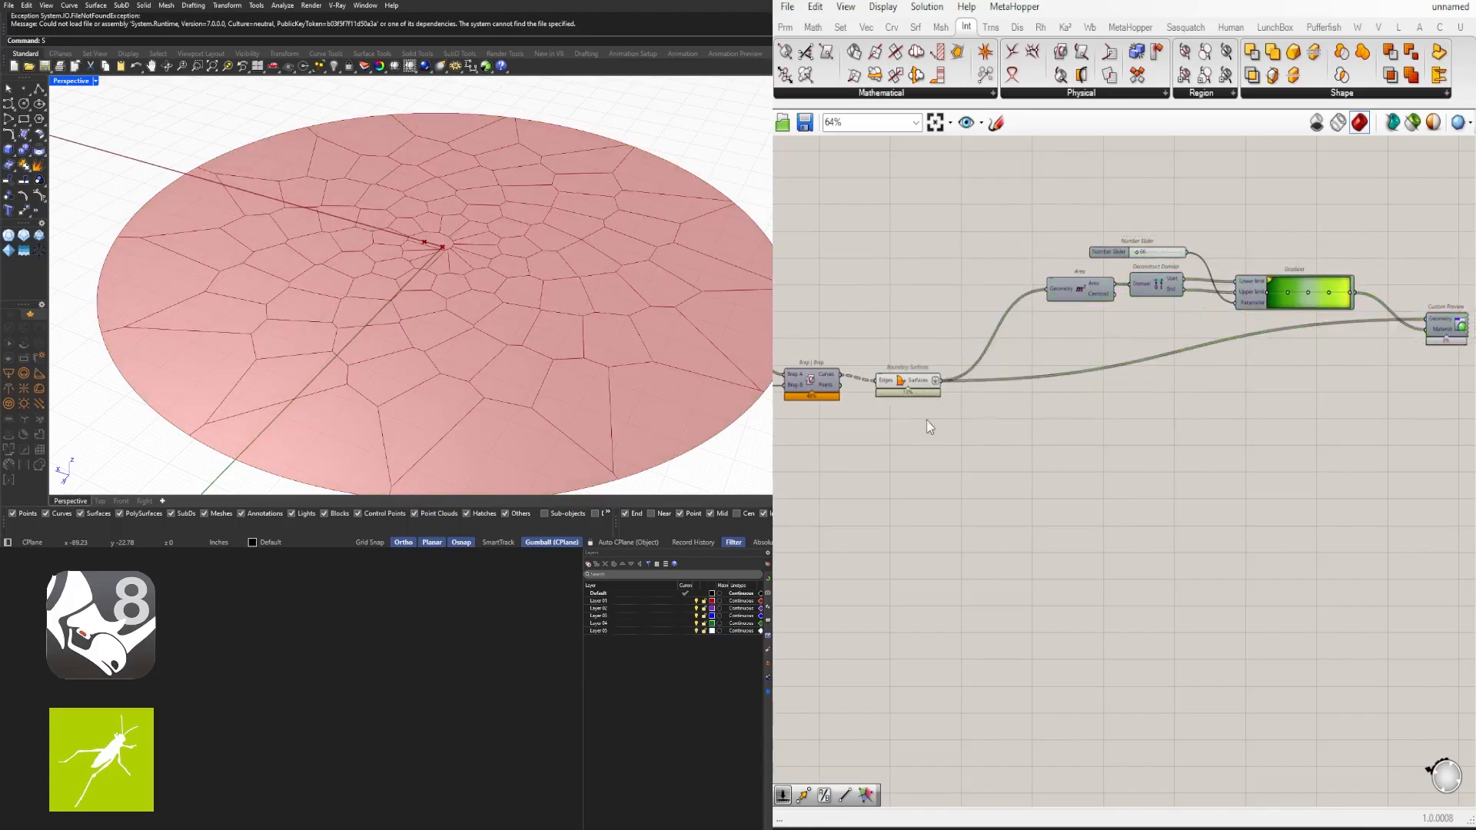
left_click_drag(910, 379, 904, 378)
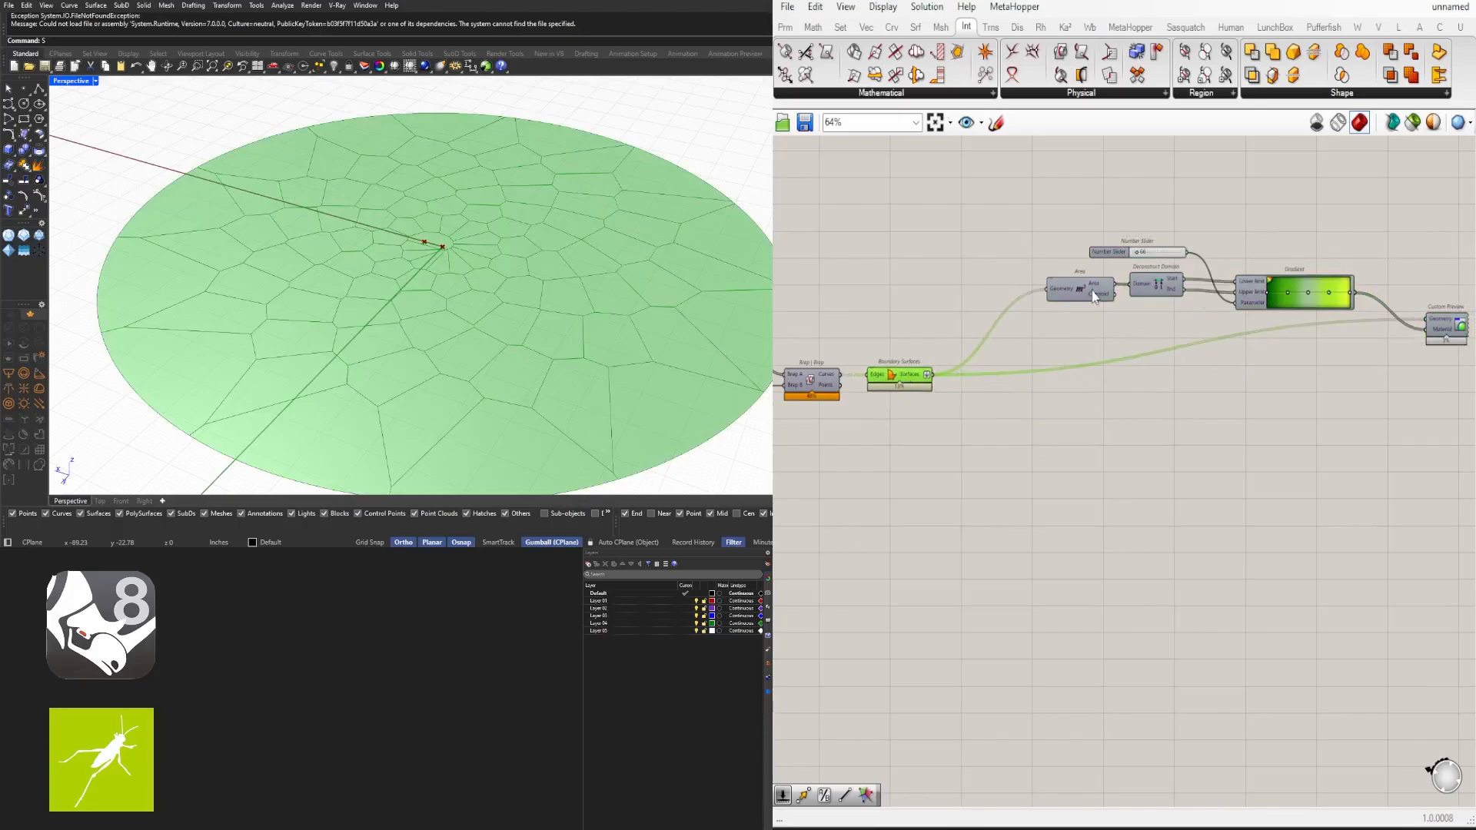
left_click_drag(1095, 296, 1047, 291)
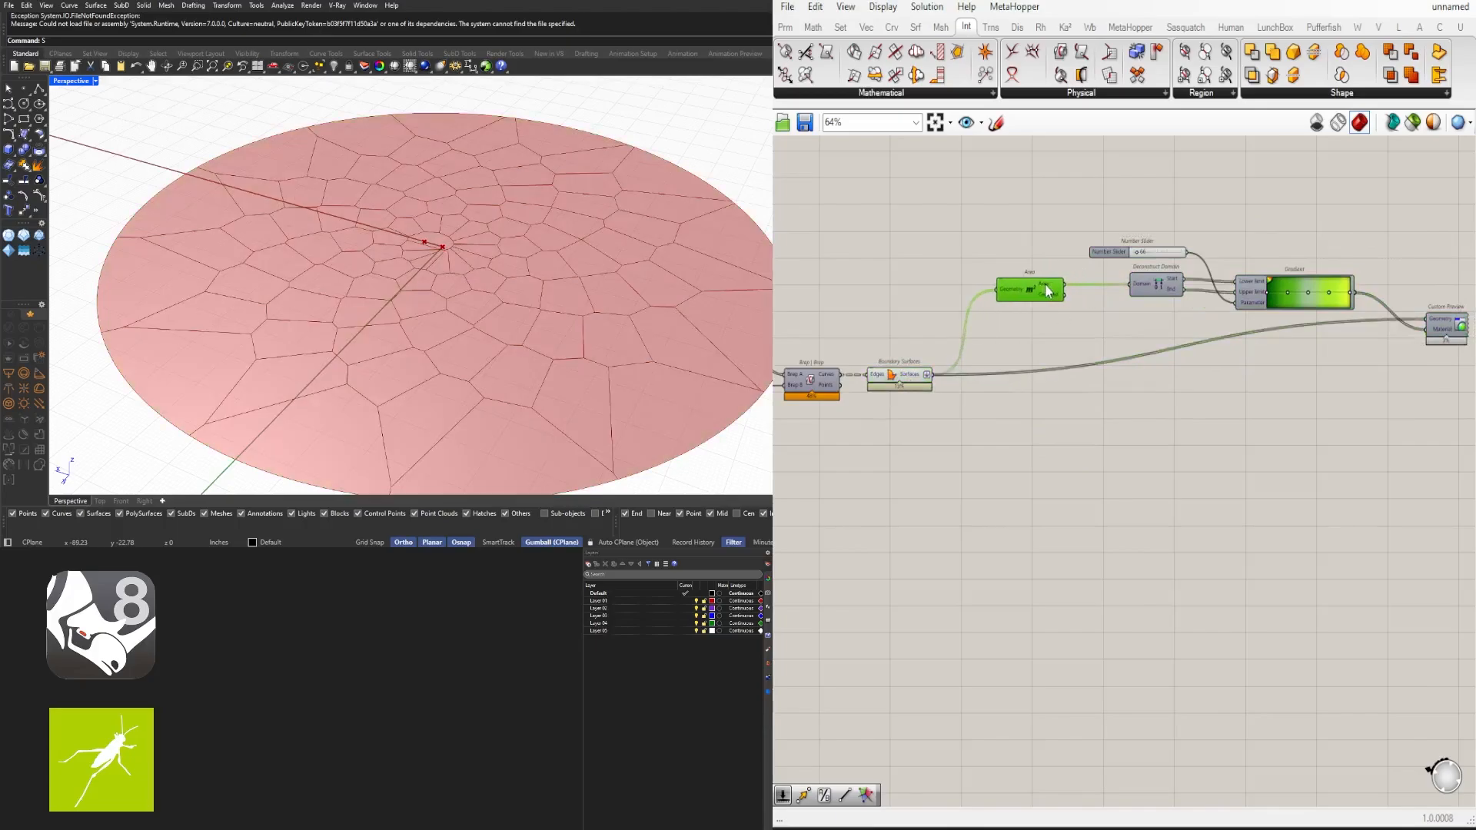
- Add an Extrude component and connect the boundary surfaces to its Base input
double_click(1145, 534)
type("extr")
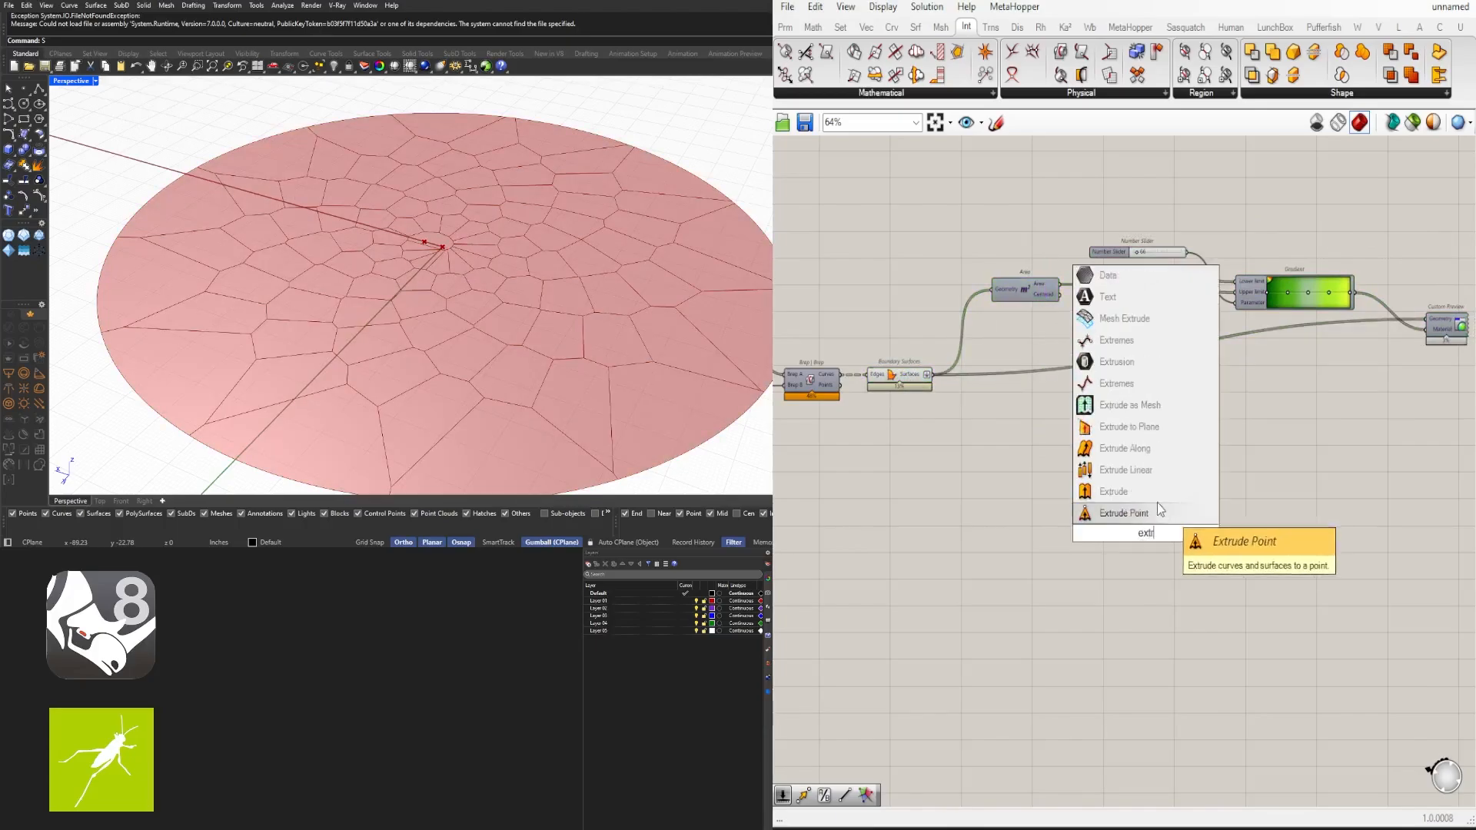
left_click(1114, 491)
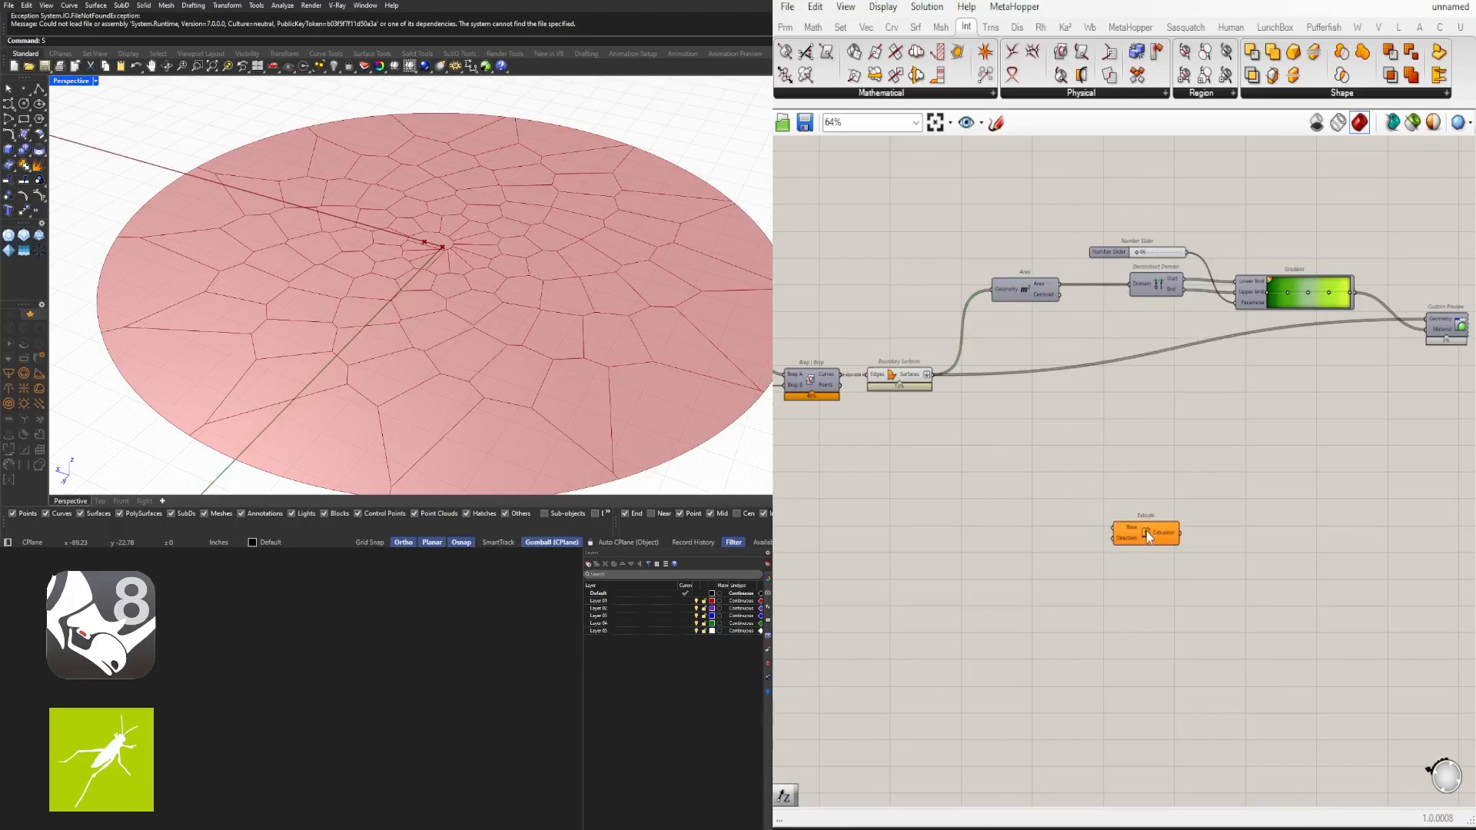
left_click_drag(1148, 536, 1312, 459)
left_click_drag(927, 374, 1384, 387)
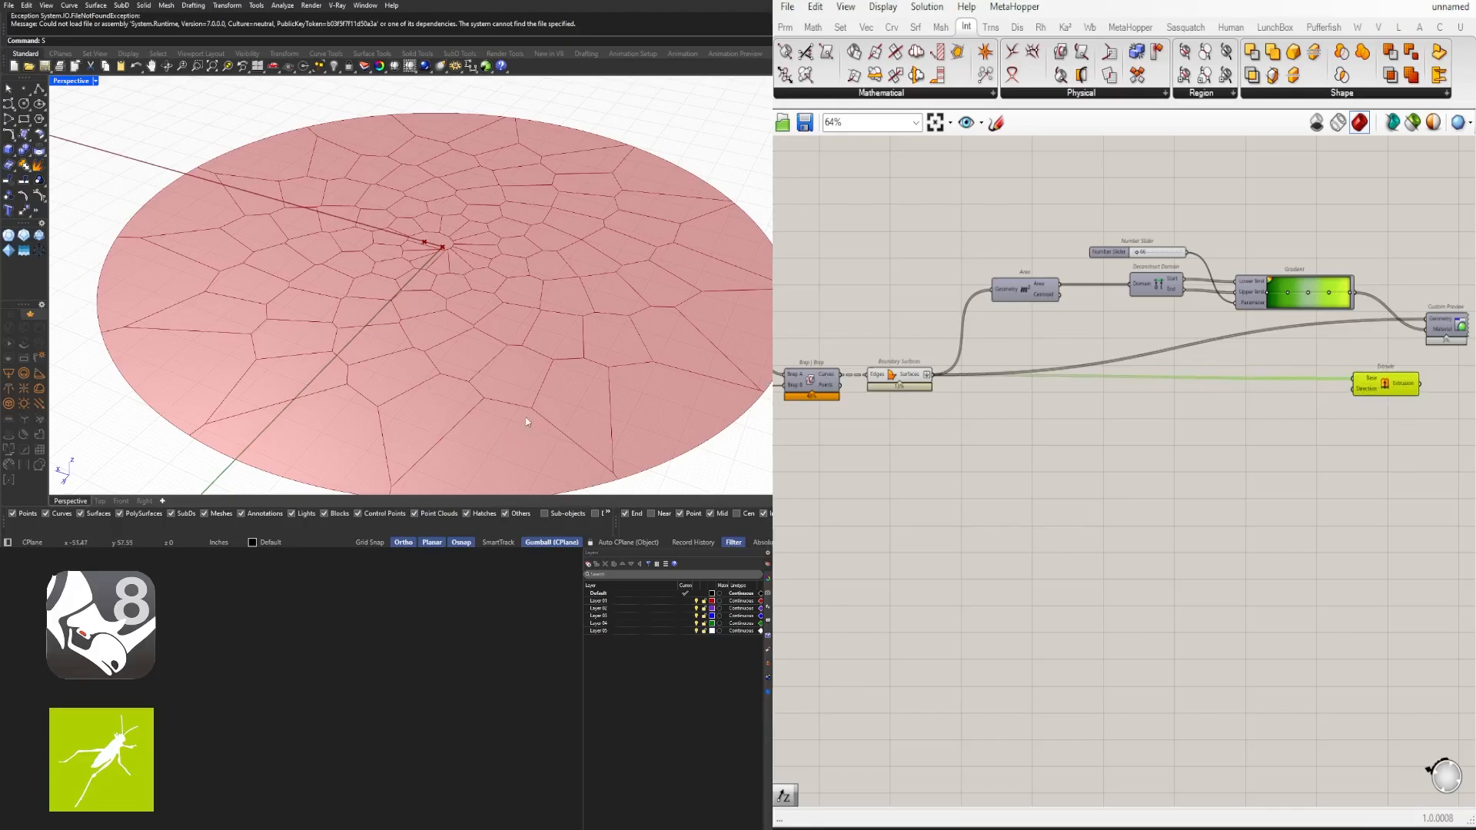
- Add a Unit Z component driven by the cell areas and connect its vector to the Extrude Direction
double_click(1205, 459)
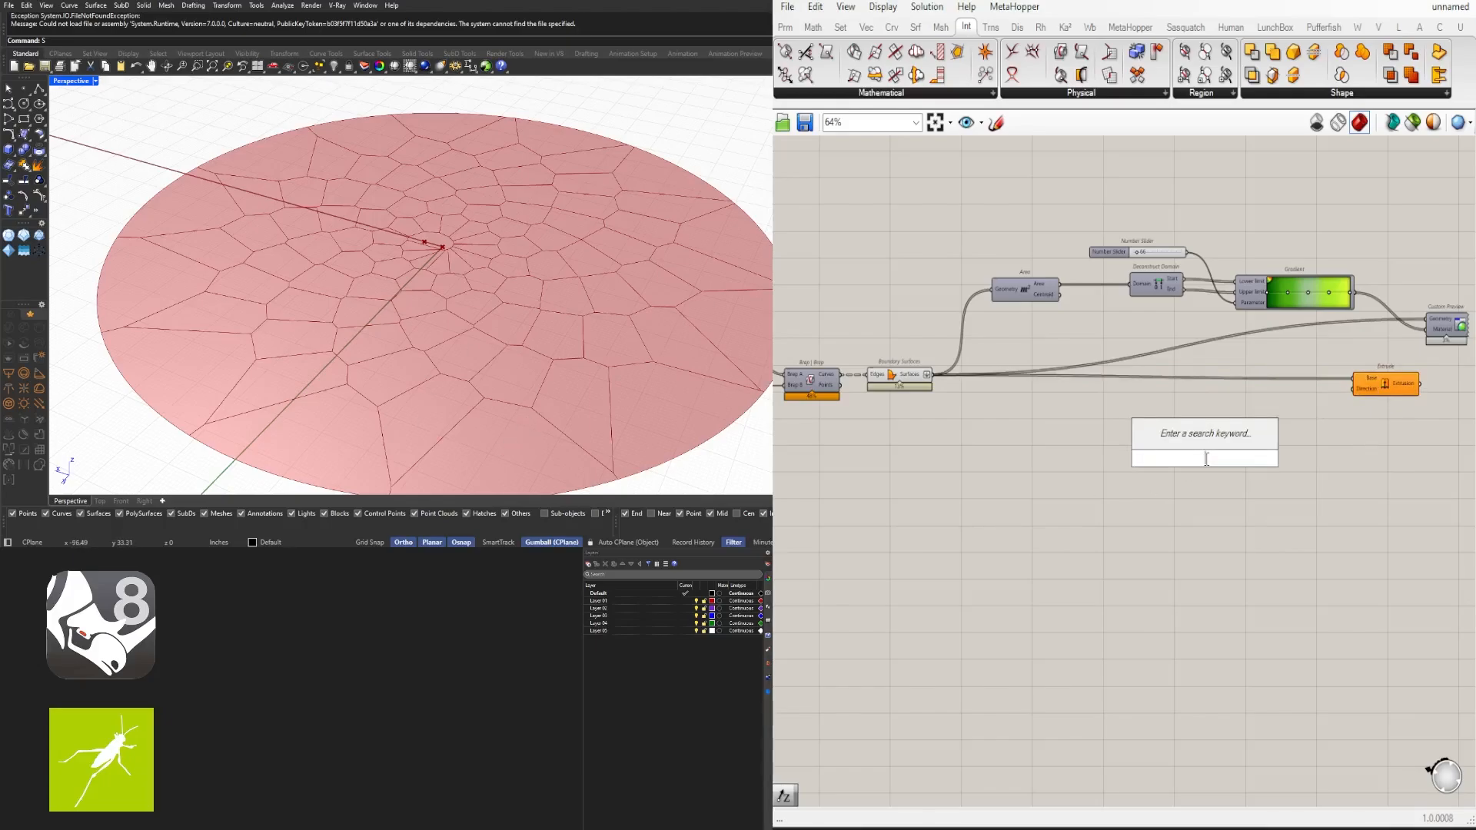
type("unit z")
key("Return")
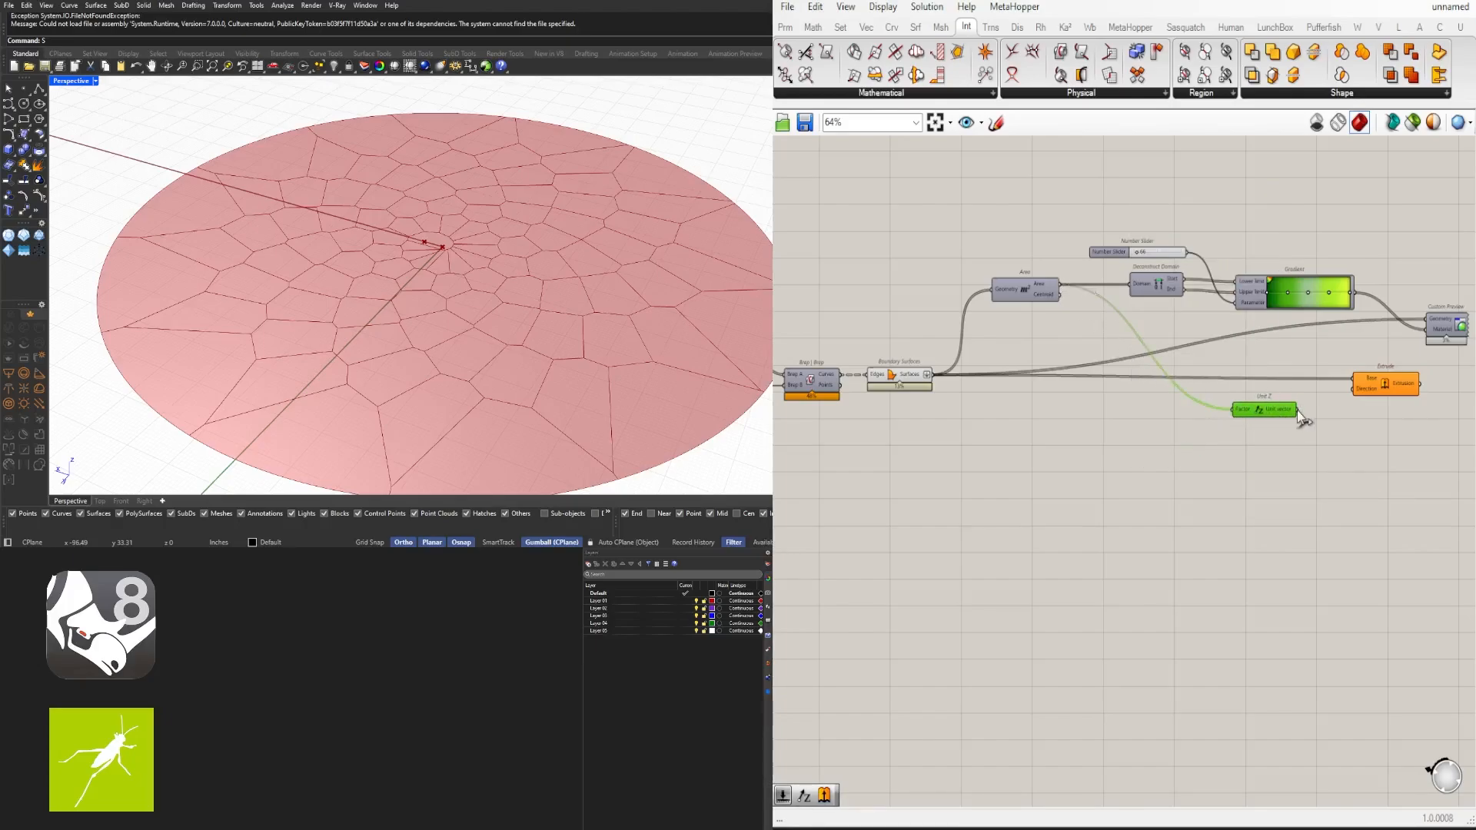
left_click_drag(1362, 395, 1370, 388)
scroll(538, 265, "down", 8)
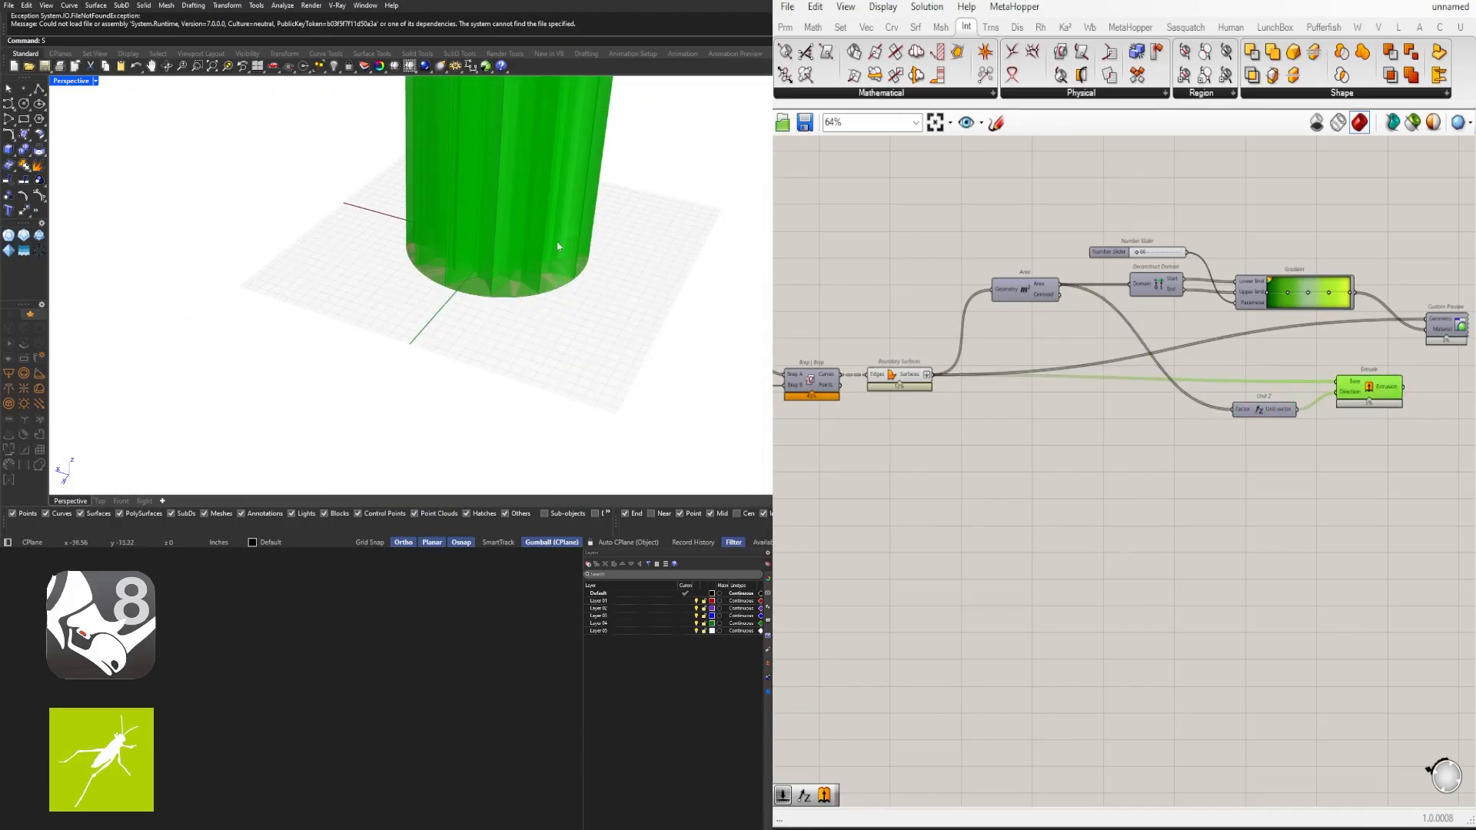
- Reverse the Unit Z component's vector output
right_click_drag(561, 247, 451, 303, "shift")
scroll(1258, 458, "up", 4)
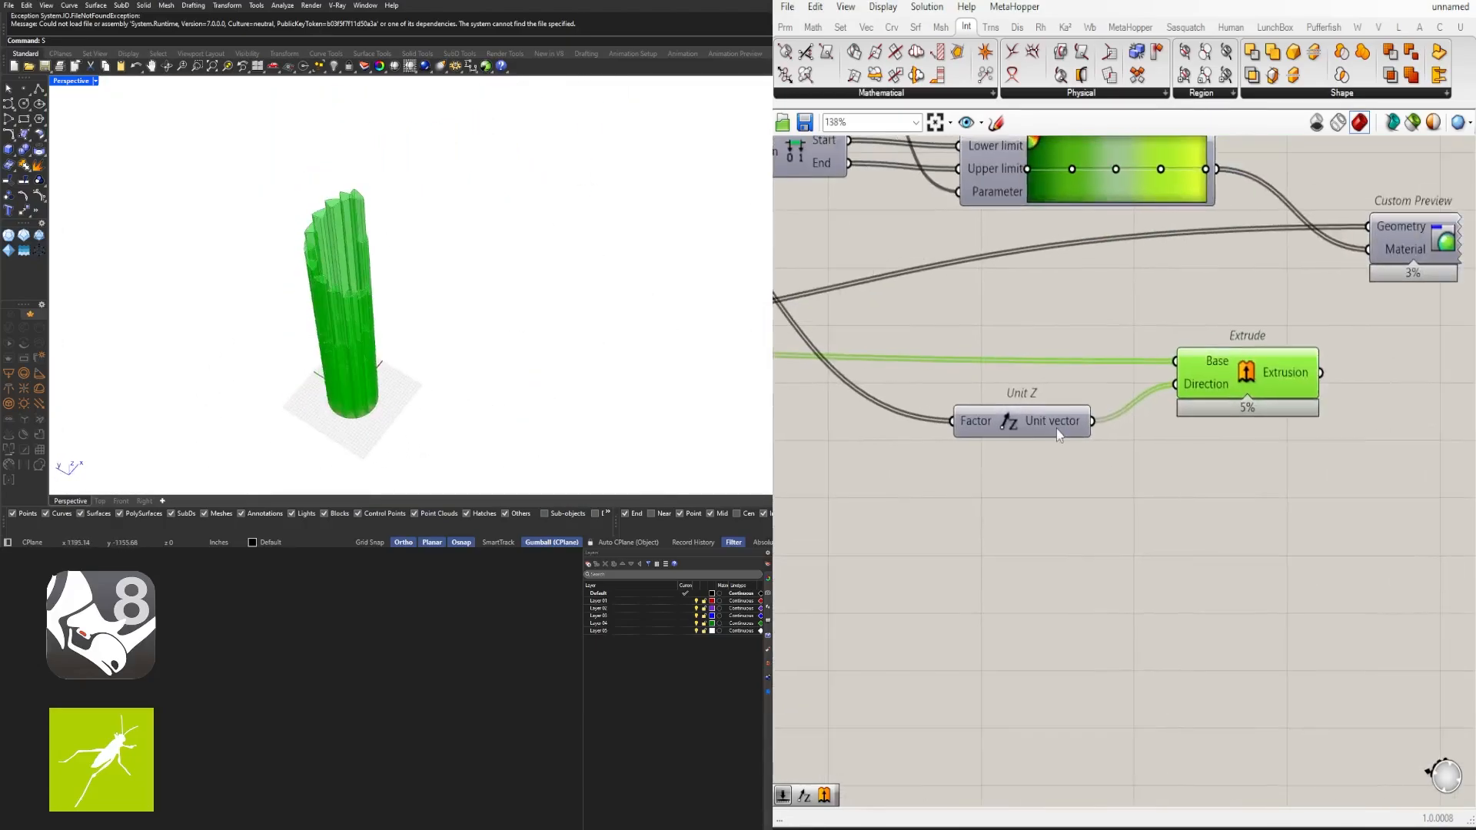
right_click(1072, 428)
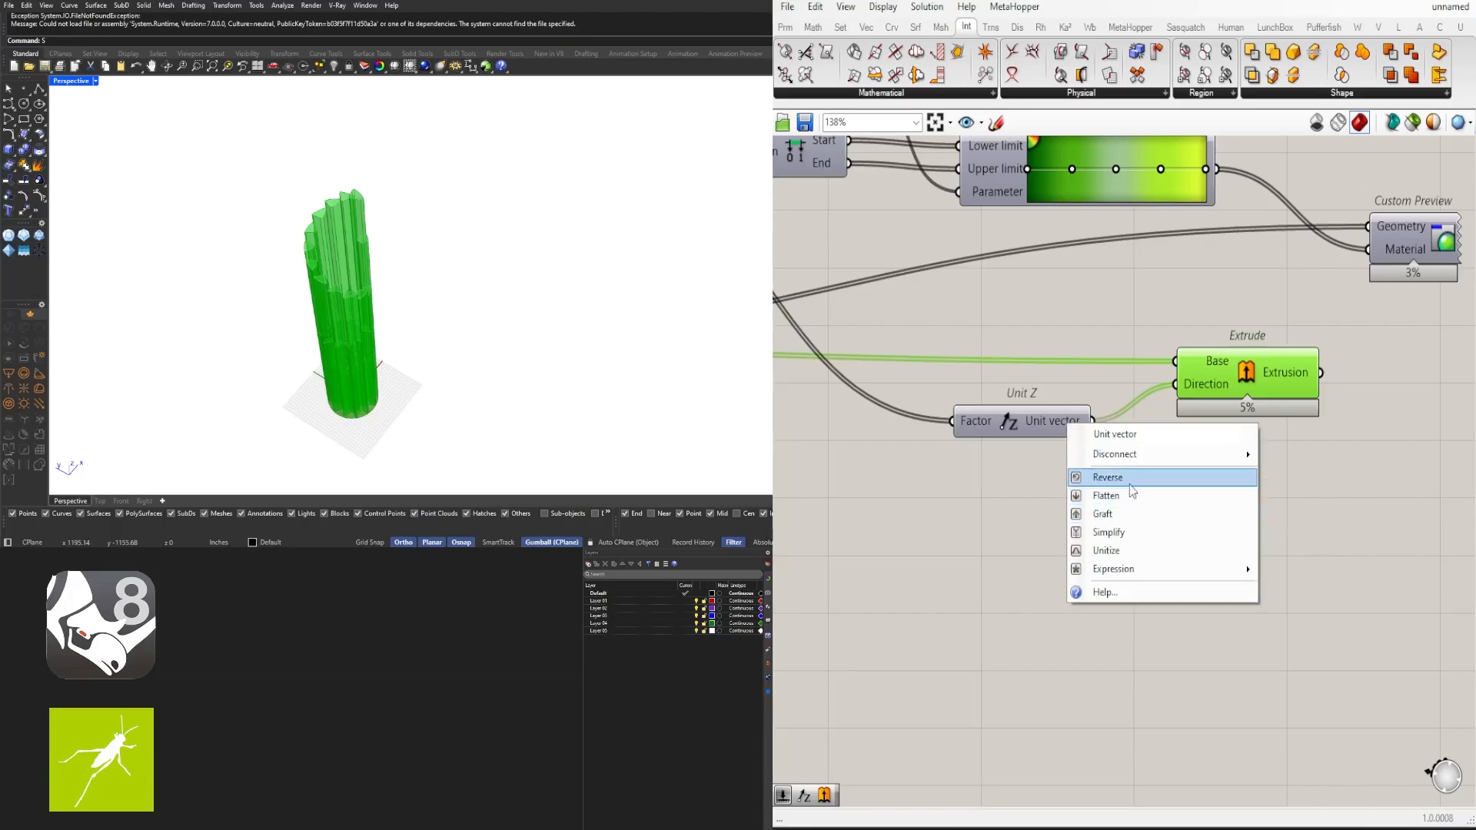
left_click(1107, 477)
- Orbit and zoom the viewport to inspect the extruded cells
right_click_drag(440, 405, 646, 260)
scroll(580, 393, "up", 4)
mouse_move(492, 438)
right_mouse_down()
mouse_move(402, 474)
mouse_move(495, 411)
right_mouse_up()
scroll(414, 282, "up", 5)
right_click_drag(414, 281, 347, 333)
scroll(478, 312, "down", 4)
scroll(1276, 447, "down", 4)
right_click_drag(1196, 457, 1041, 529)
scroll(1041, 529, "up", 3)
scroll(450, 315, "down", 5)
right_click_drag(450, 308, 395, 319)
scroll(395, 280, "up", 8)
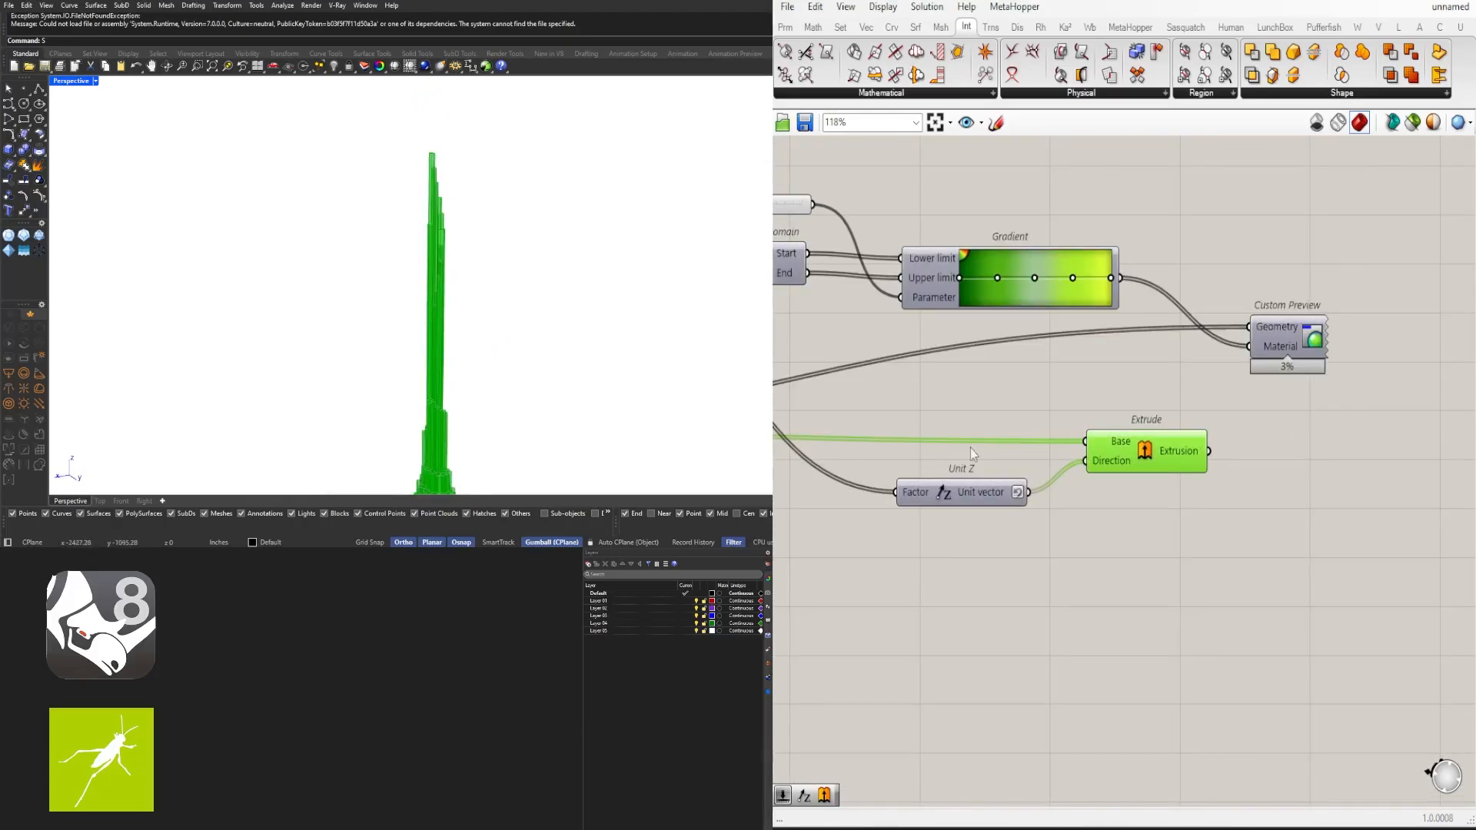
- Add a Division component to the canvas below the Area component
scroll(1074, 470, "down", 1)
right_click_drag(974, 488, 1317, 475)
scroll(1125, 438, "down", 1)
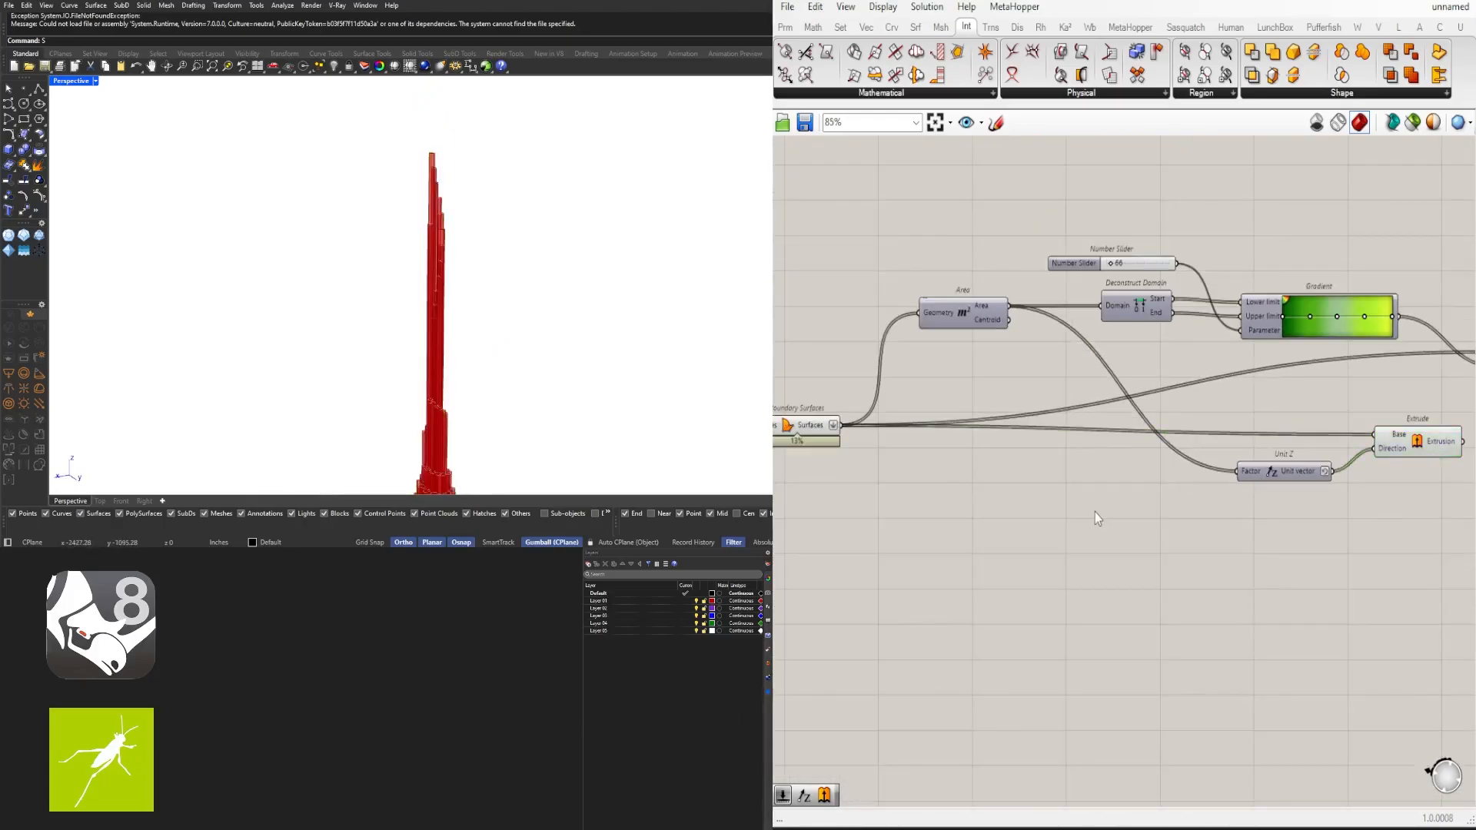
double_click(1094, 512)
type("division")
key("Return")
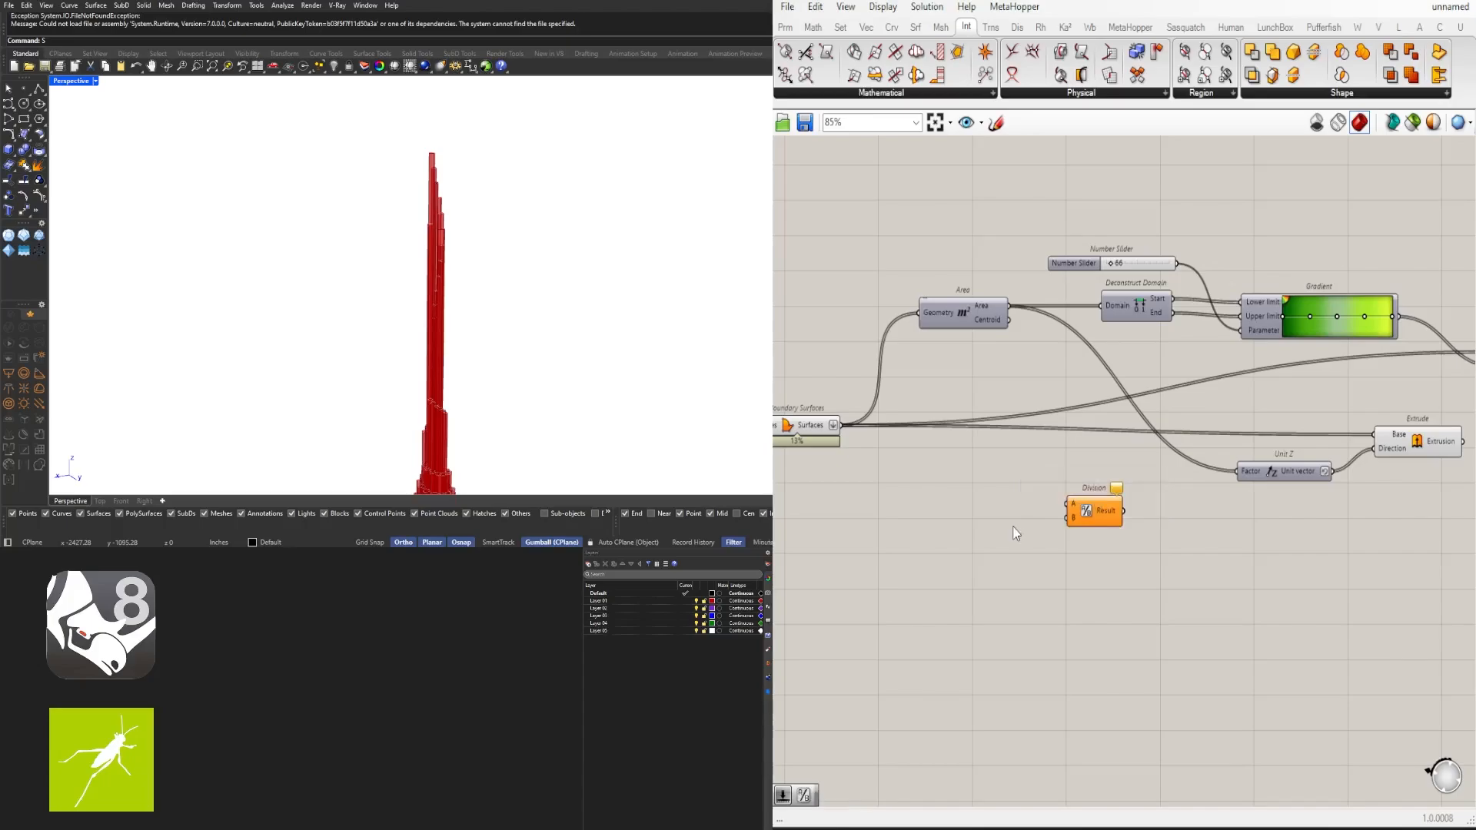
- Create a number slider set to 12 and feed it into the Division's B input
double_click(998, 515)
type("12.0")
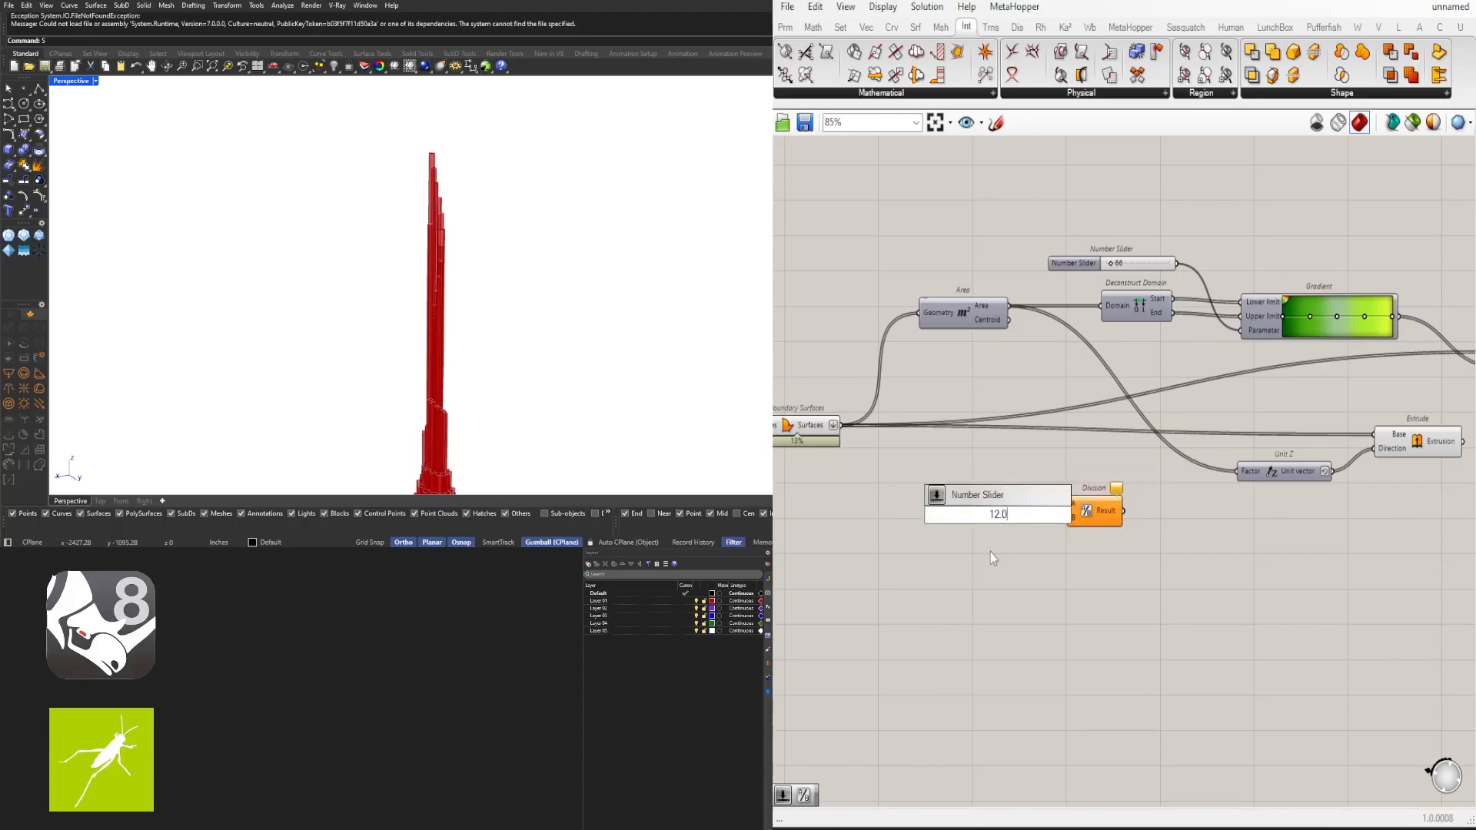
key("Return")
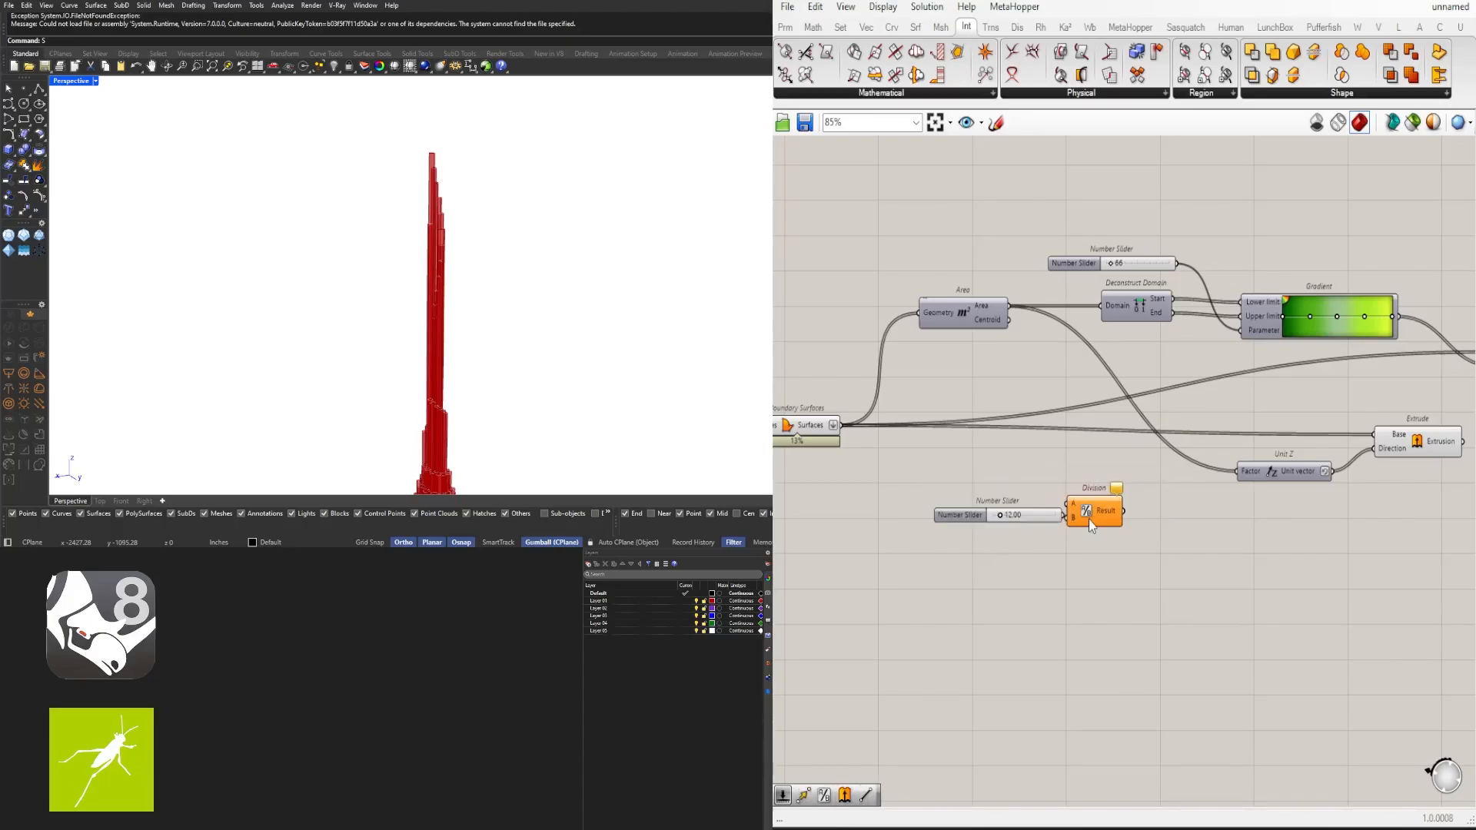
scroll(1088, 518, "up", 3)
mouse_move(1013, 515)
left_mouse_down()
mouse_move(980, 525)
mouse_move(1027, 526)
left_mouse_up()
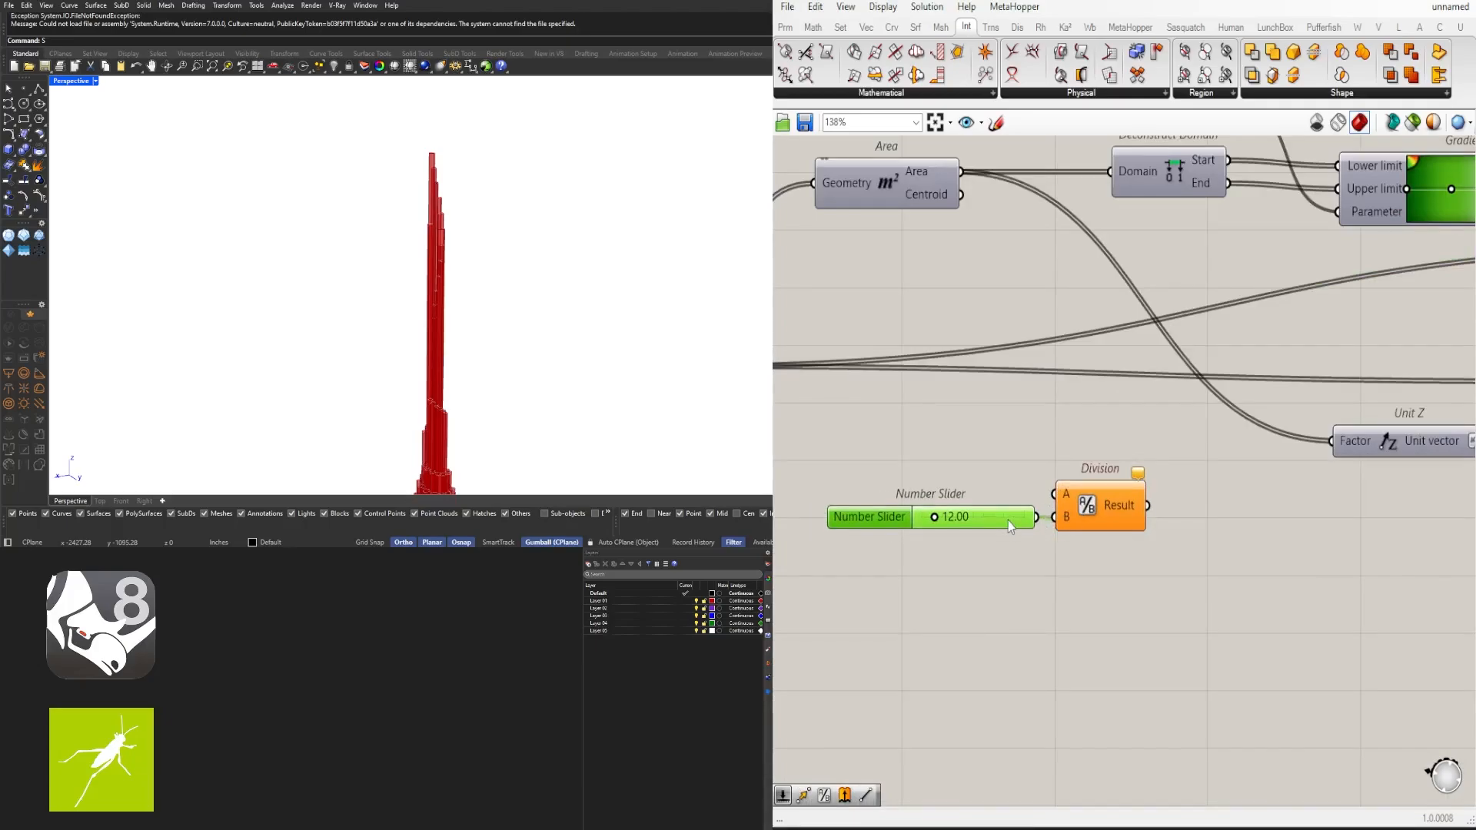
- Connect the cell areas to Division input A and the Division result to the Unit Z factor
mouse_move(923, 181)
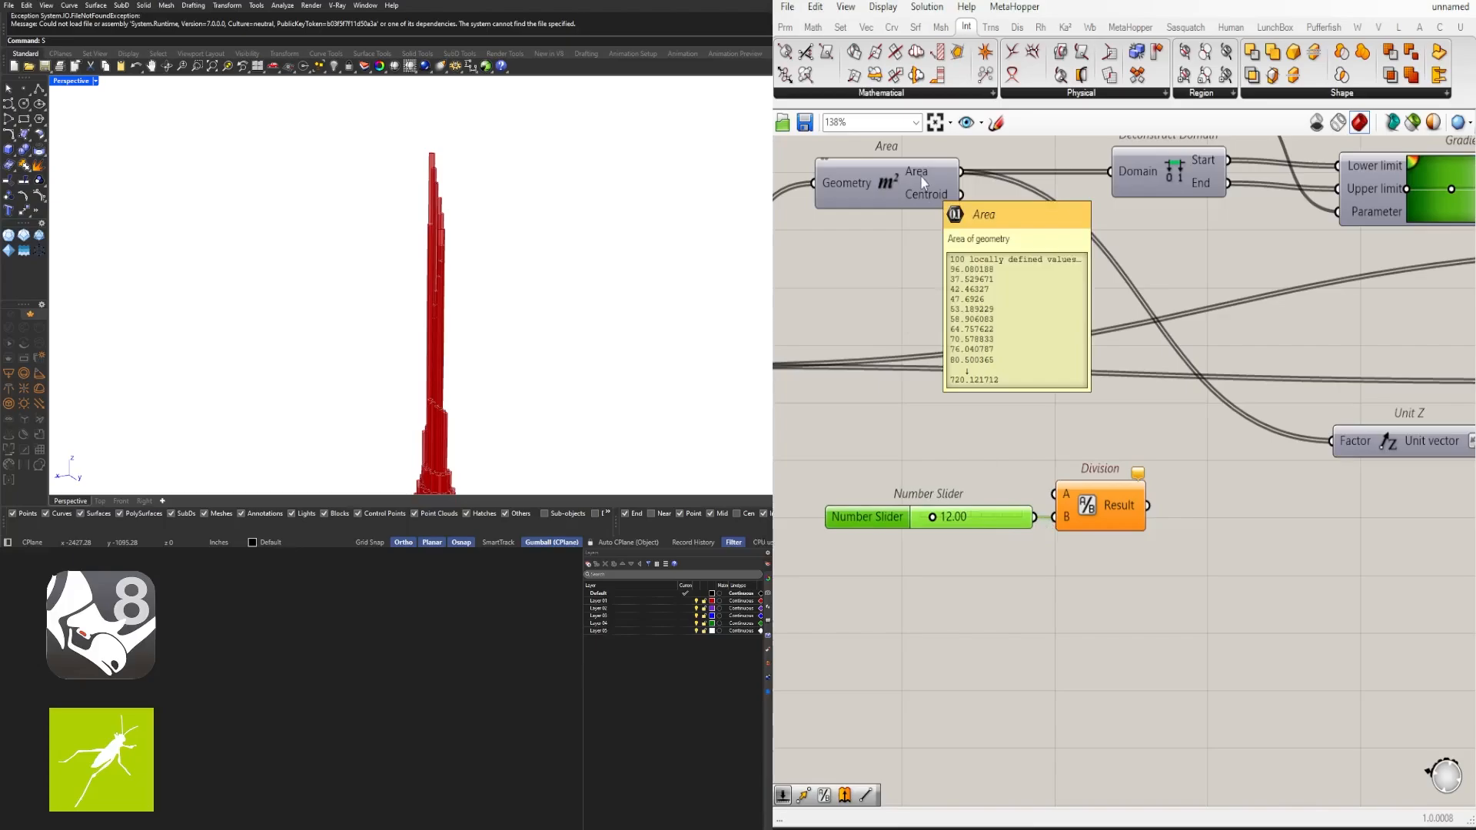
left_click_drag(962, 171, 1055, 494)
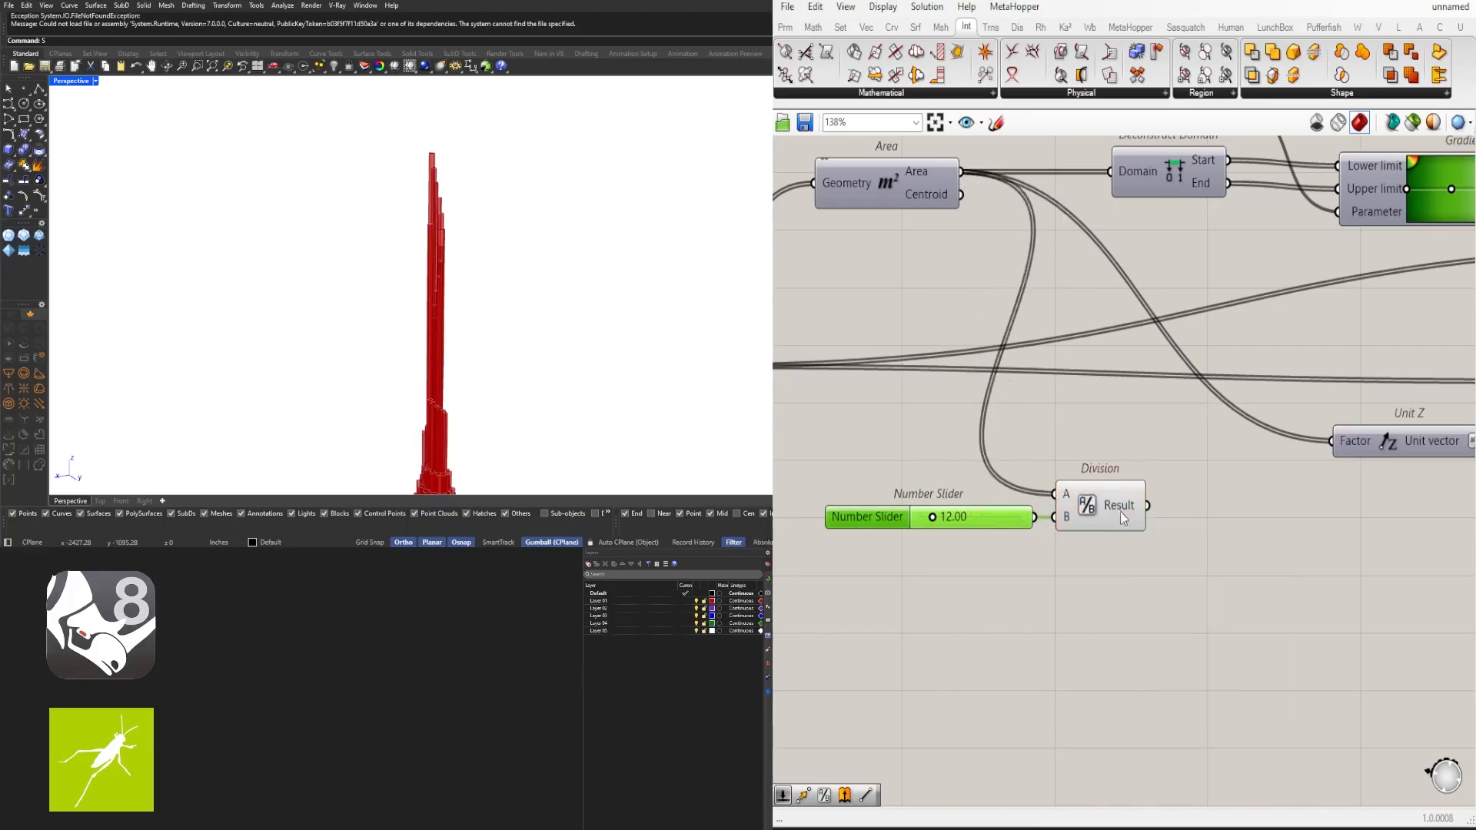
left_click_drag(1299, 477, 1330, 446)
scroll(567, 334, "up", 10)
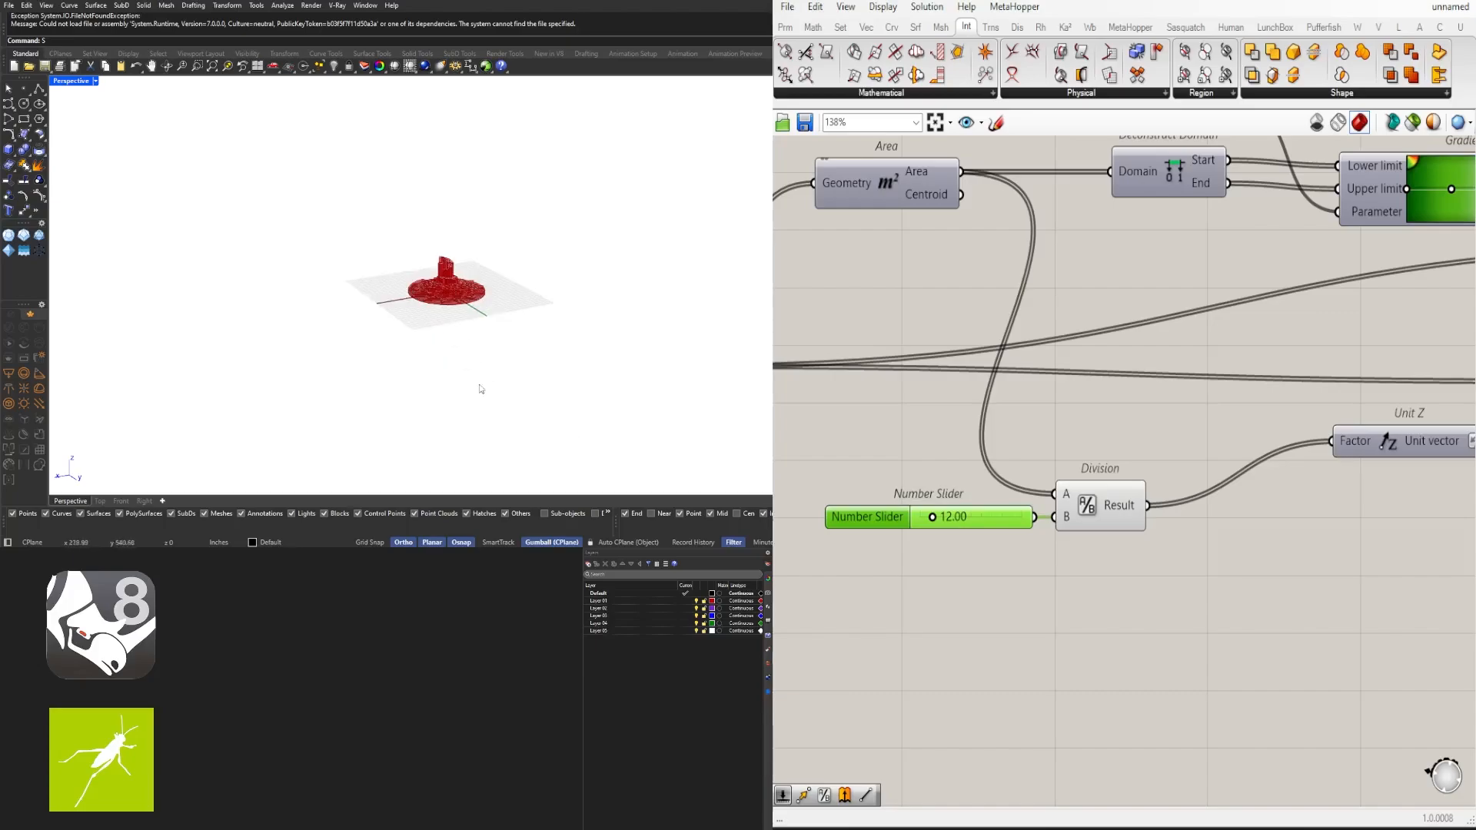
right_click_drag(558, 251, 461, 330)
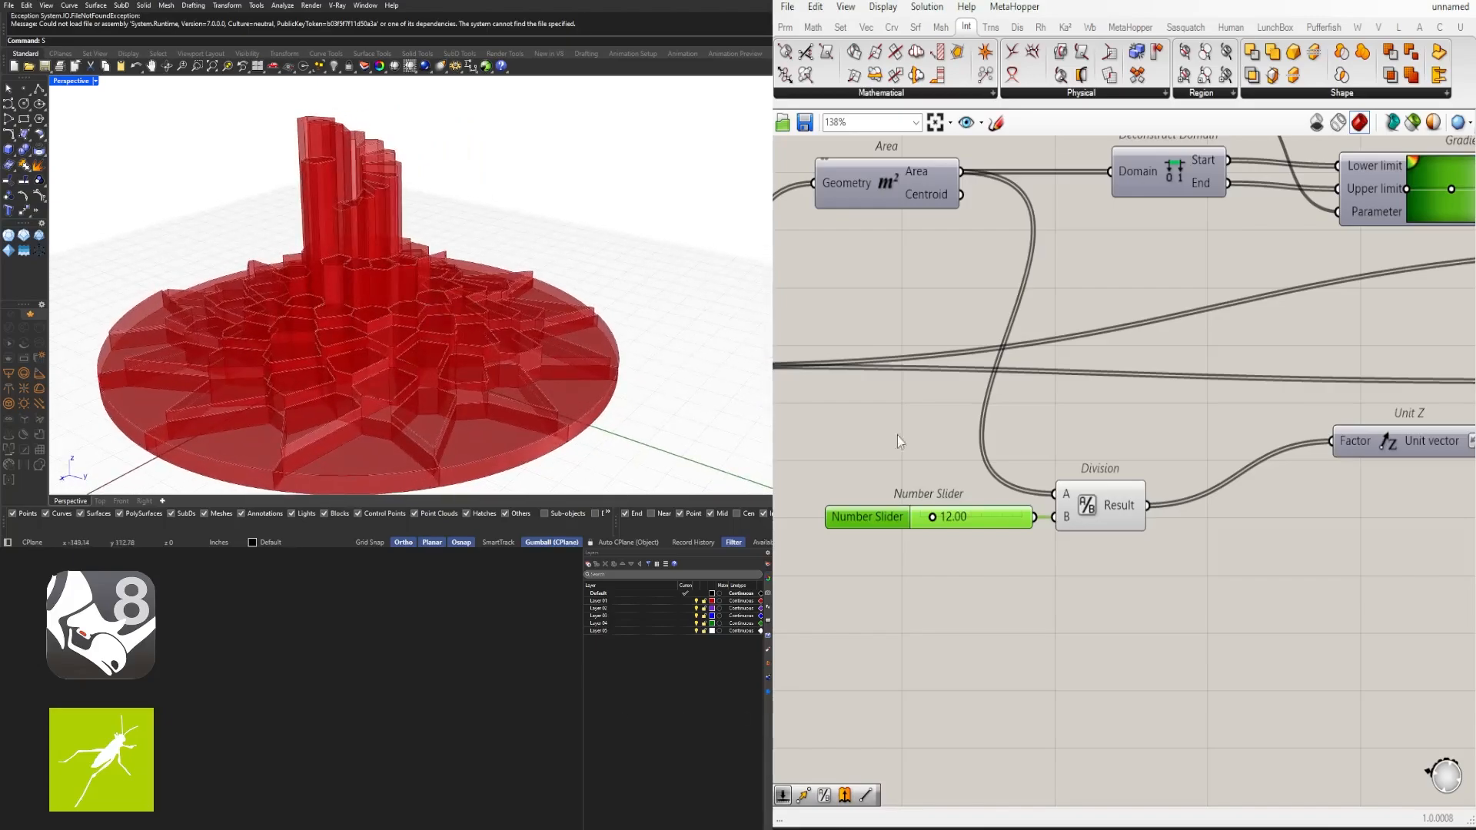
- Move the slider and Division components together next to the Unit Z component
scroll(953, 442, "down", 2)
left_click_drag(1130, 568, 849, 484)
left_click_drag(1060, 501, 1166, 452)
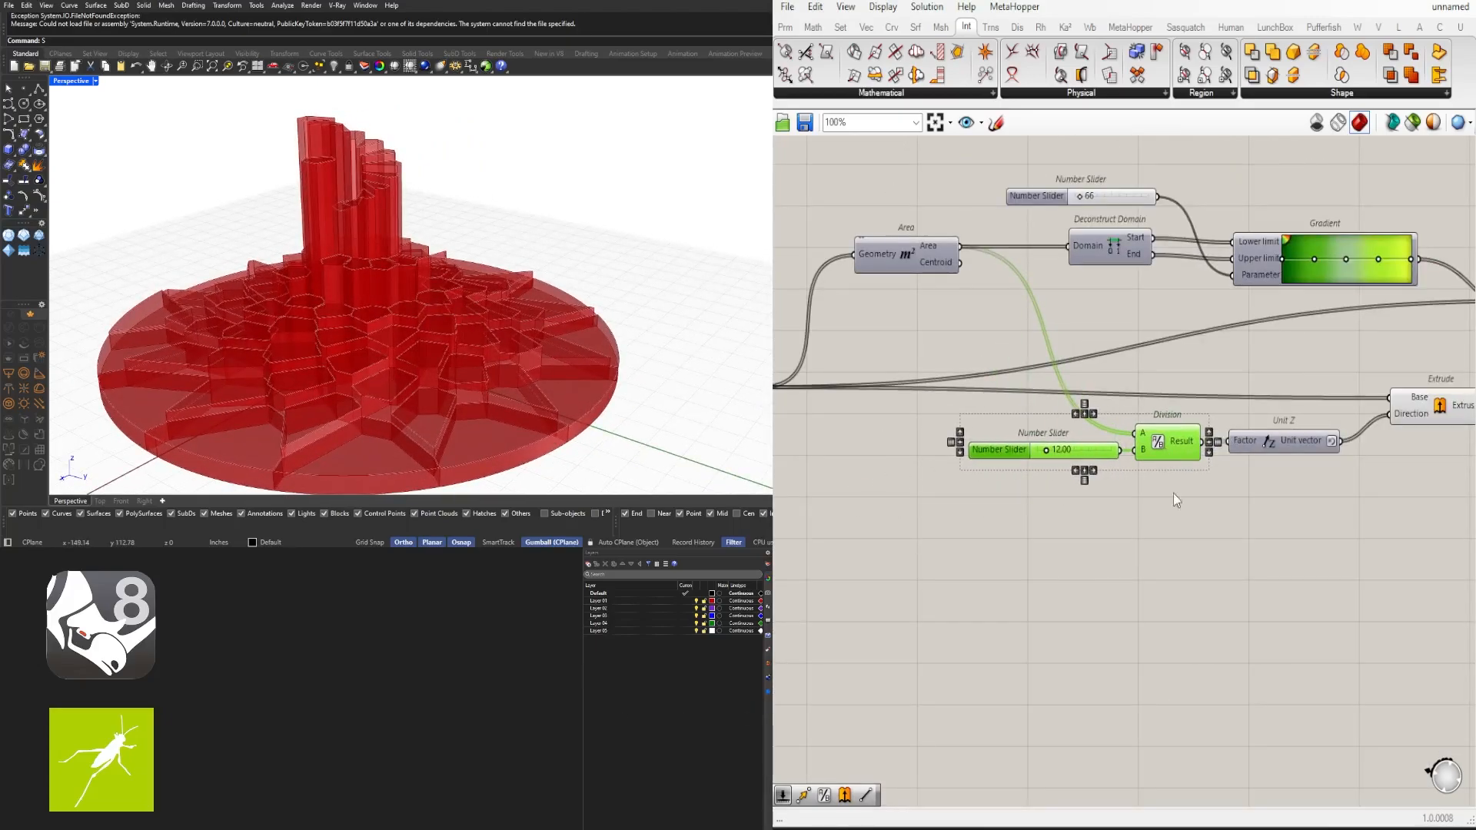
left_click(1174, 495)
- Set the divisor slider to 30.86
scroll(1095, 453, "up", 6)
left_click_drag(974, 452, 1013, 452)
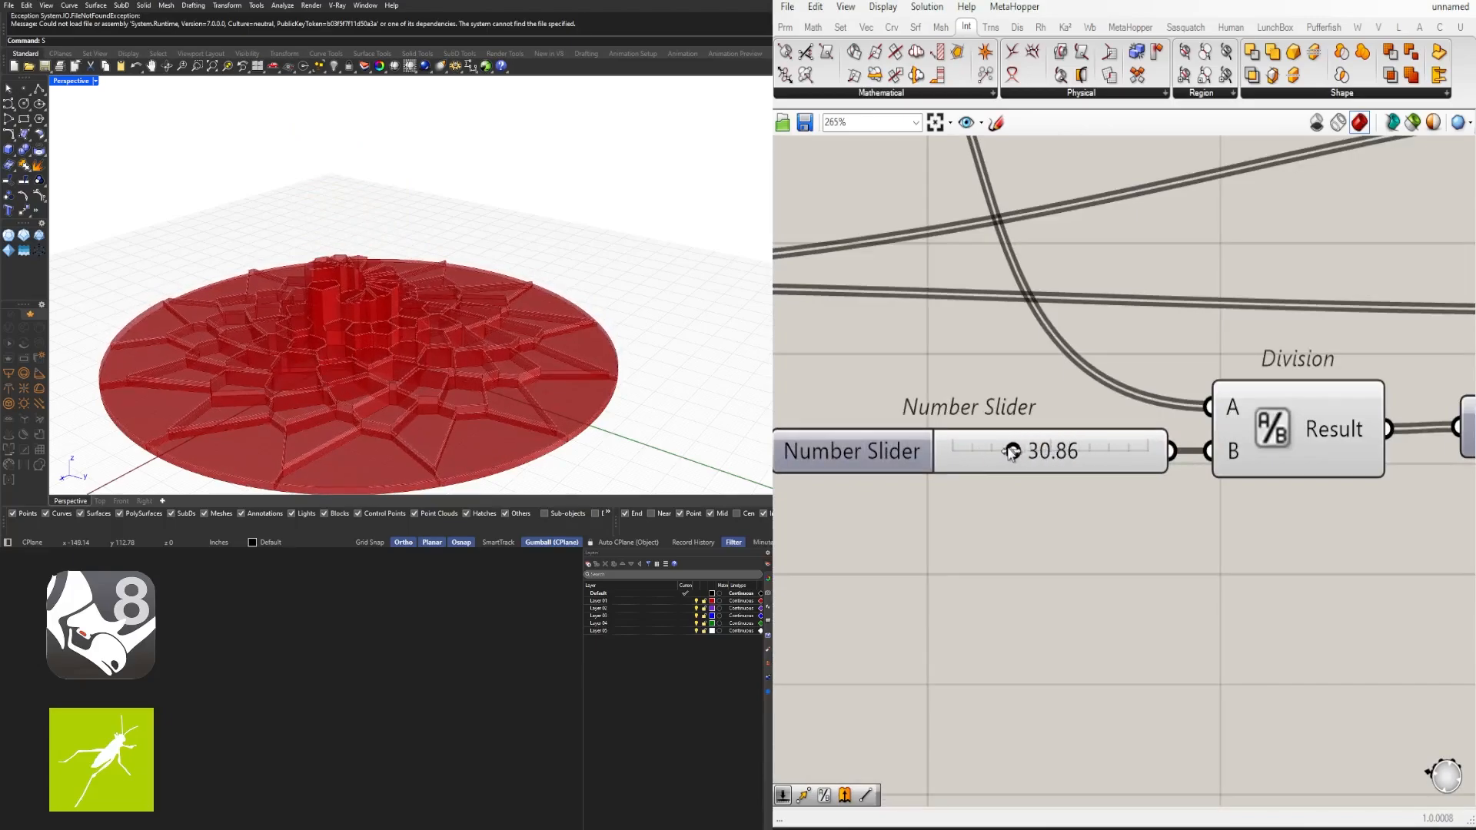
right_click_drag(335, 257, 423, 237)
scroll(1140, 486, "down", 5)
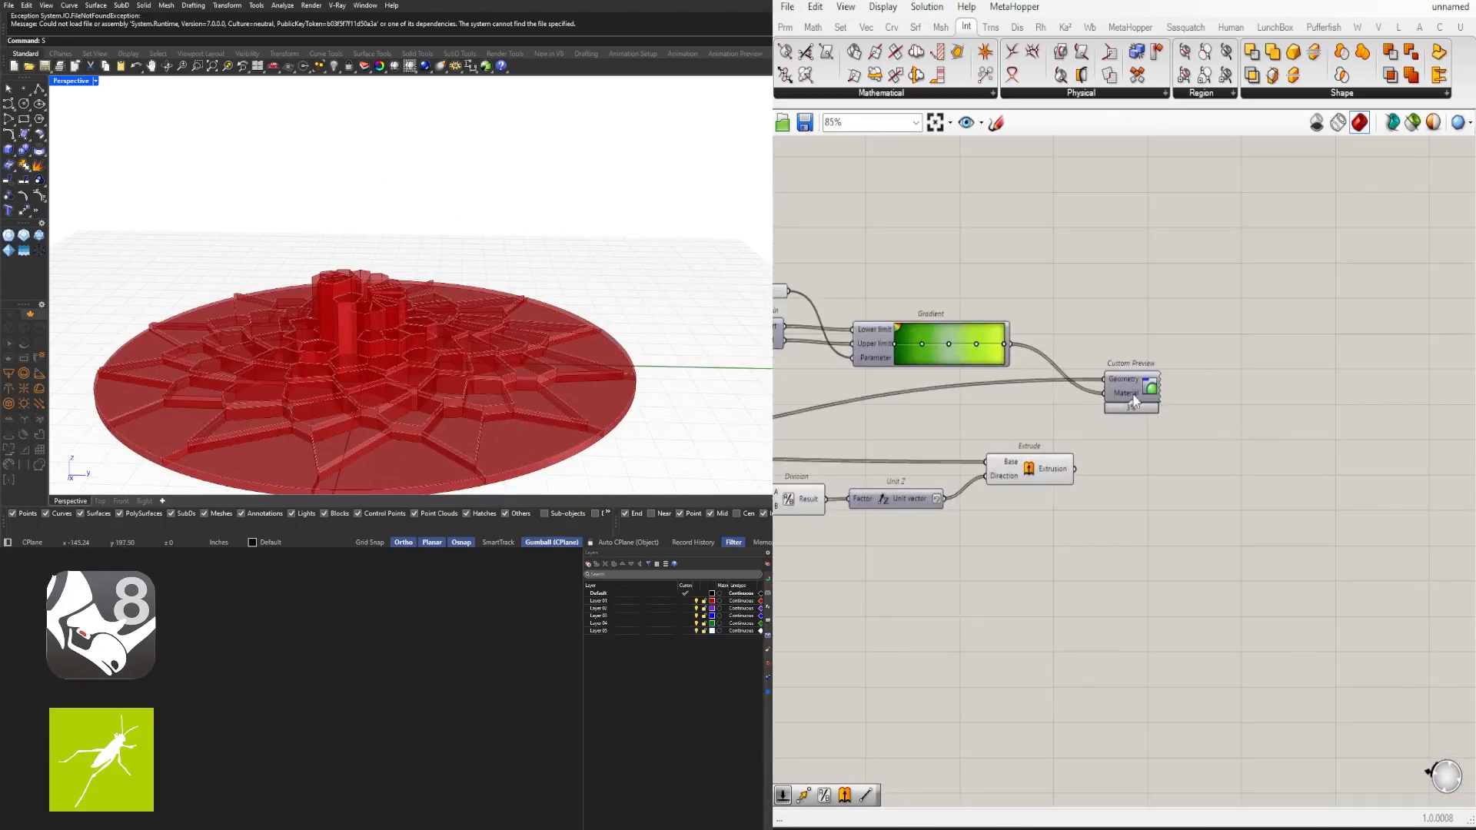
- Move the Custom Preview component and set its Geometry input wire display to Hidden
left_click_drag(1133, 398, 1239, 370)
middle_click(1253, 381)
left_click(1276, 352)
right_click(1232, 353)
mouse_move(1268, 415)
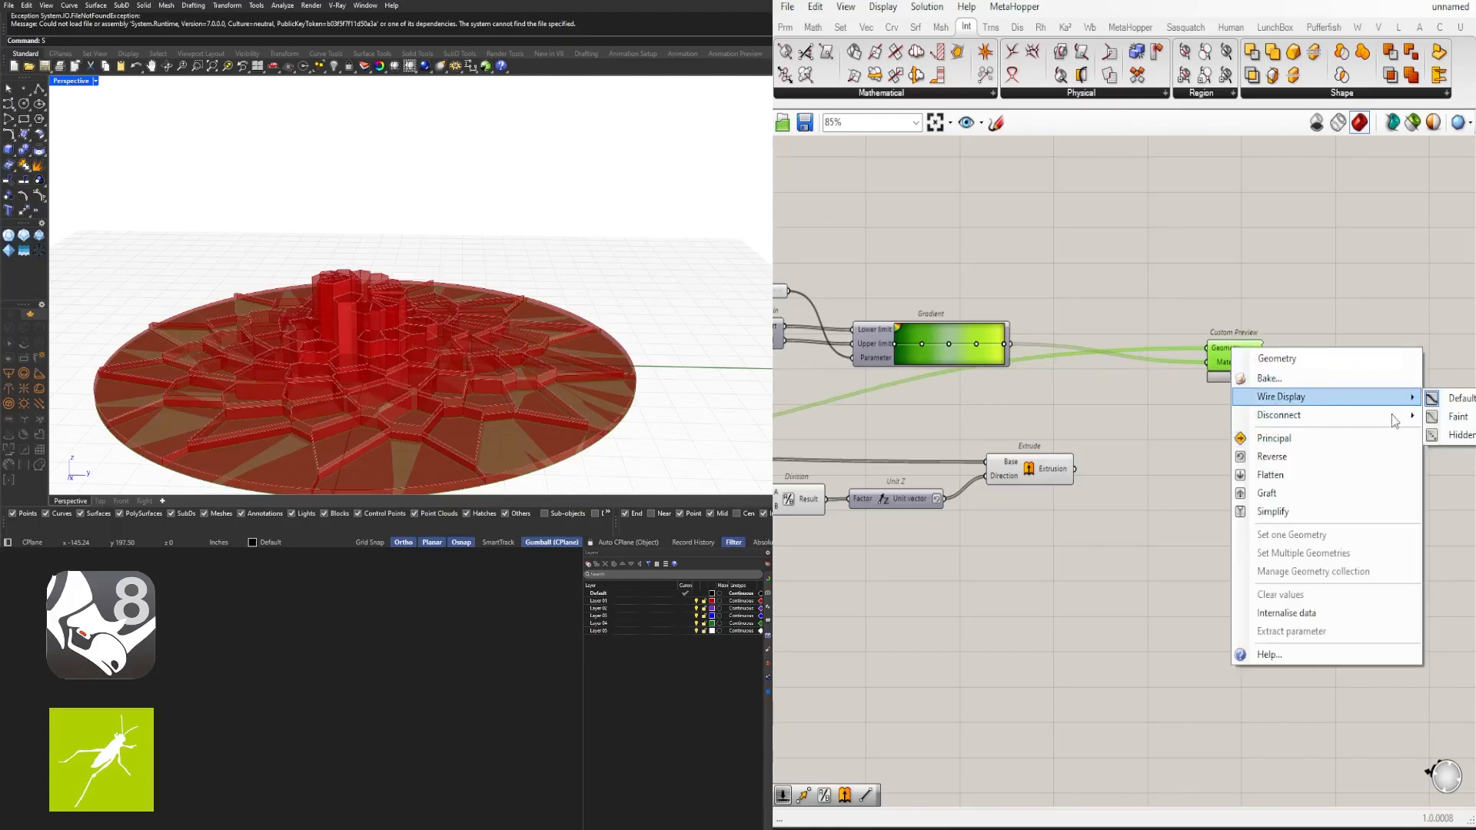
left_click(1445, 432)
left_click(1239, 361)
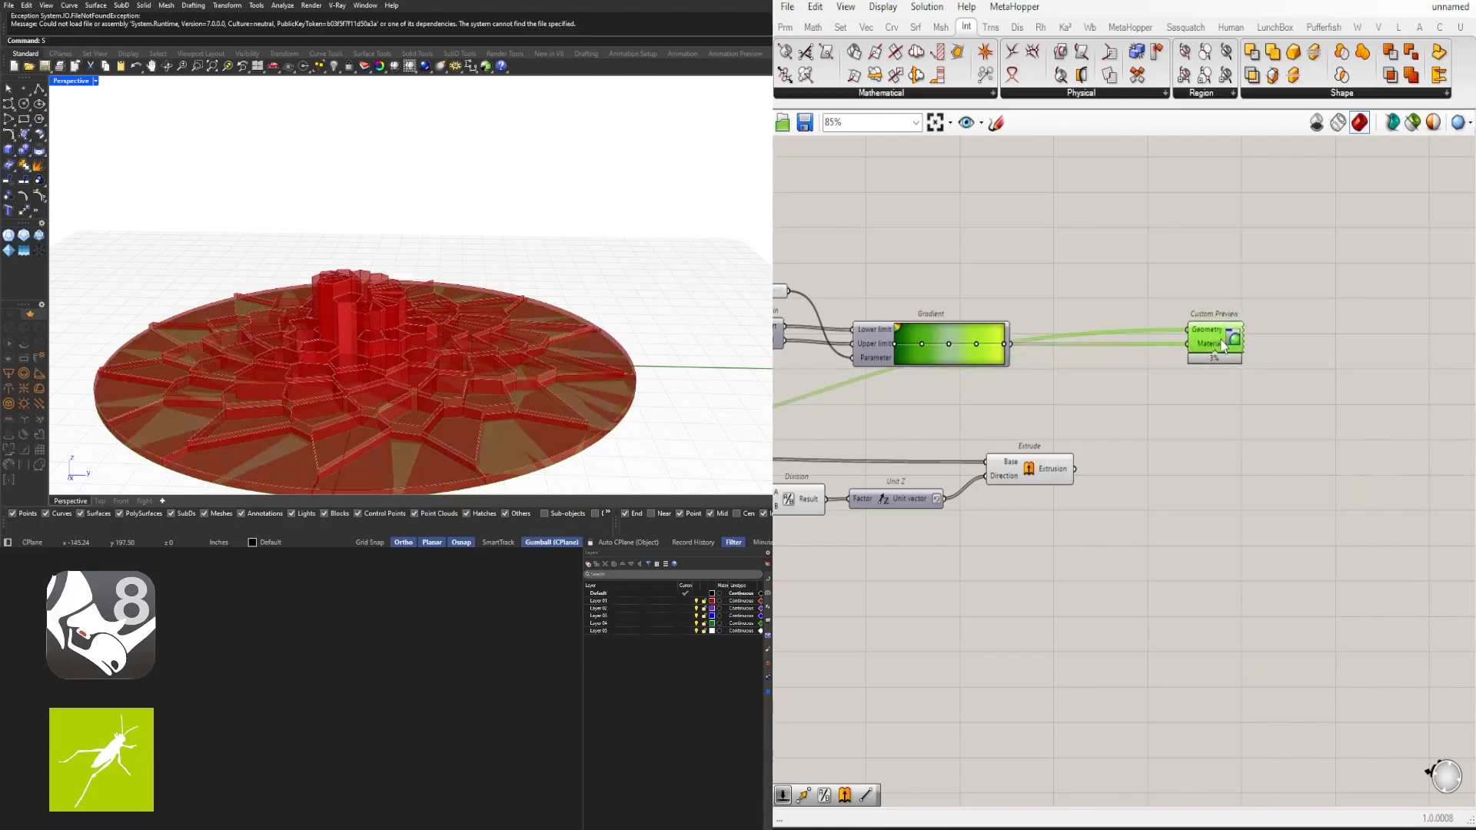
- Select the upstream components and turn off their preview
scroll(1228, 376, "down", 3)
scroll(1293, 309, "up", 3)
scroll(1260, 408, "down", 2)
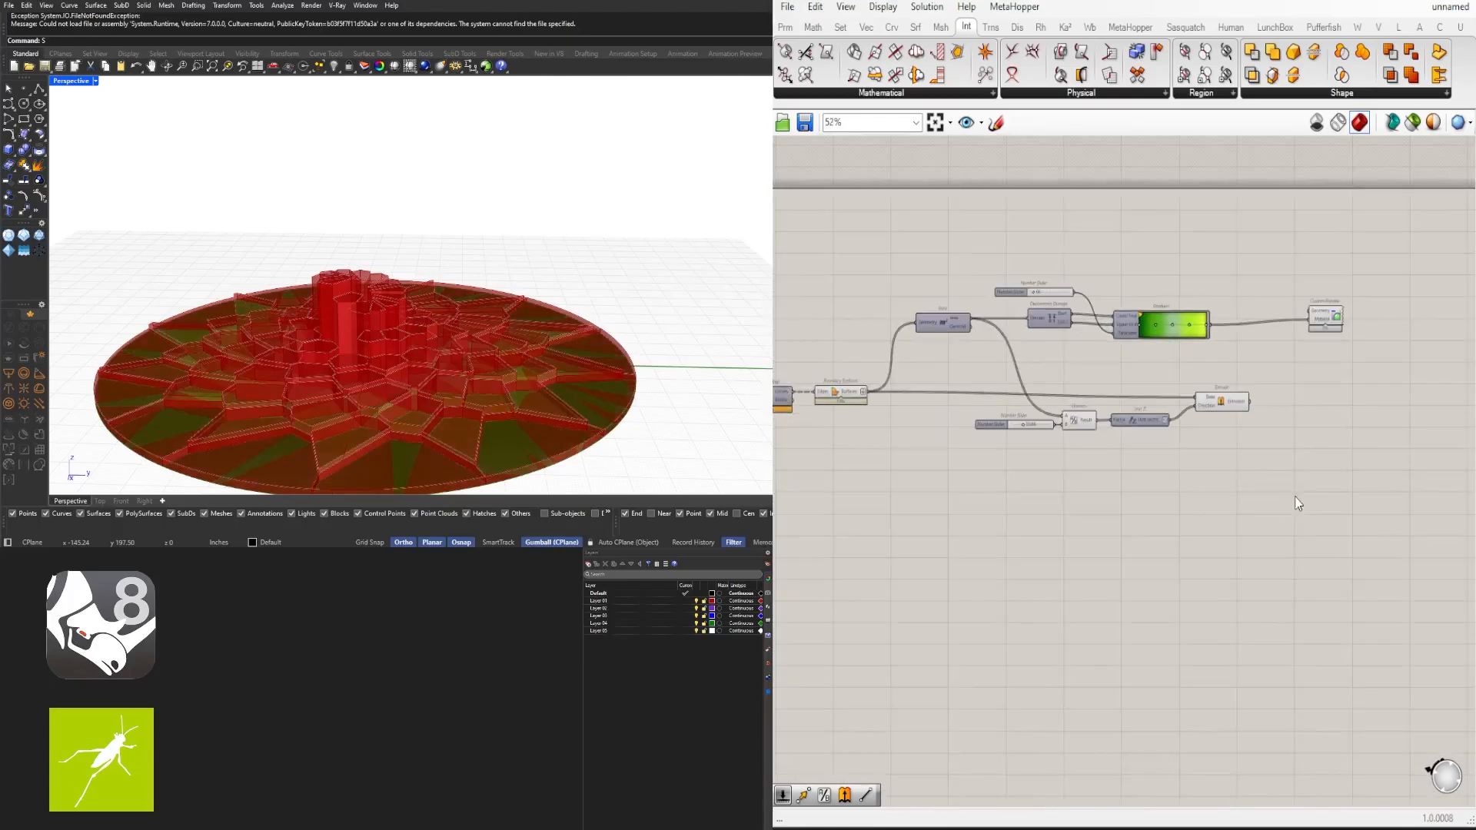
left_click_drag(1291, 496, 1003, 372)
middle_click(1007, 366)
left_click(1054, 329)
left_click(1258, 514)
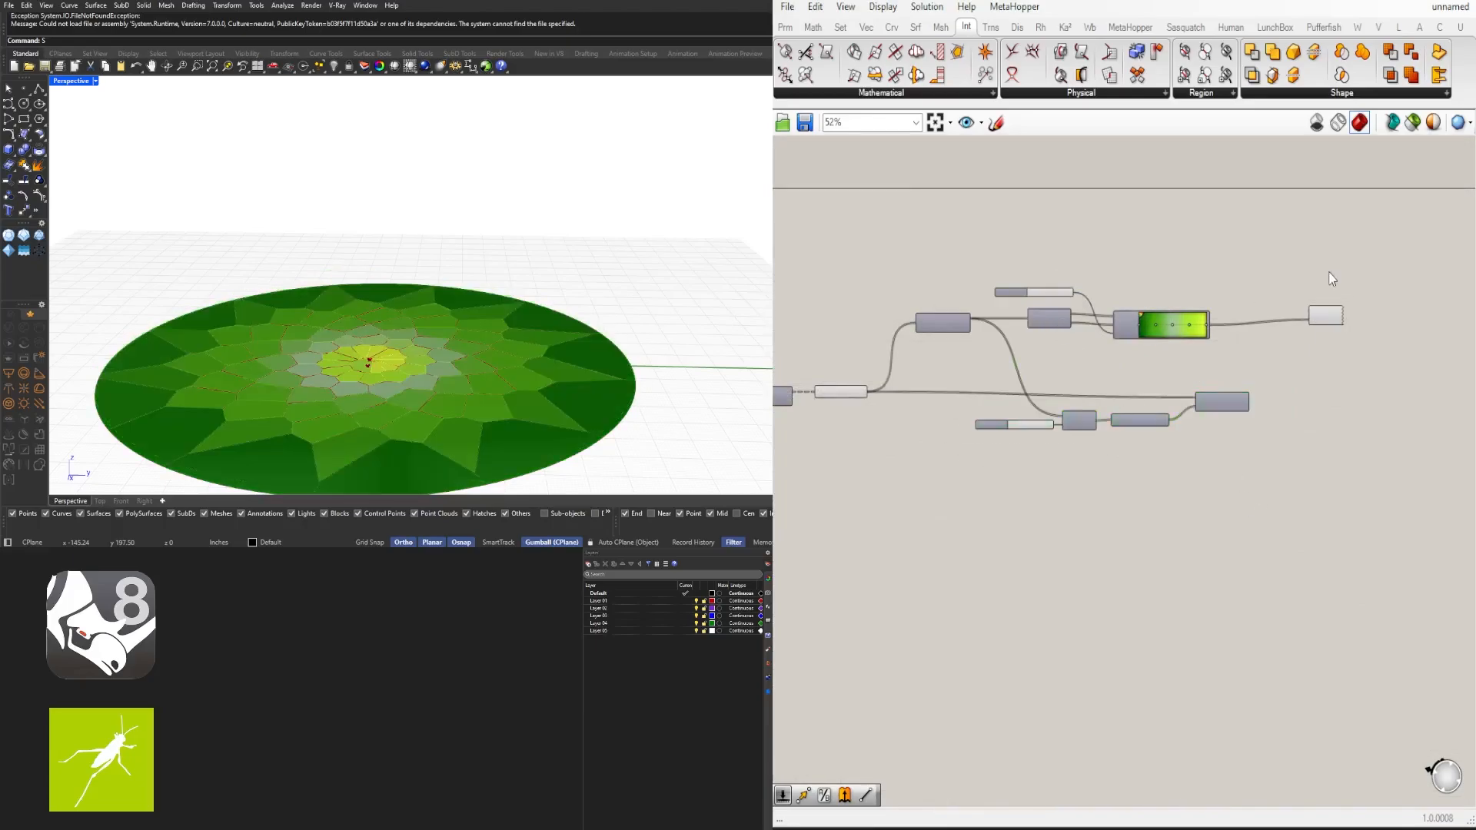
- Duplicate the Custom Preview component below the original
scroll(1328, 273, "up", 3)
left_click(1325, 355)
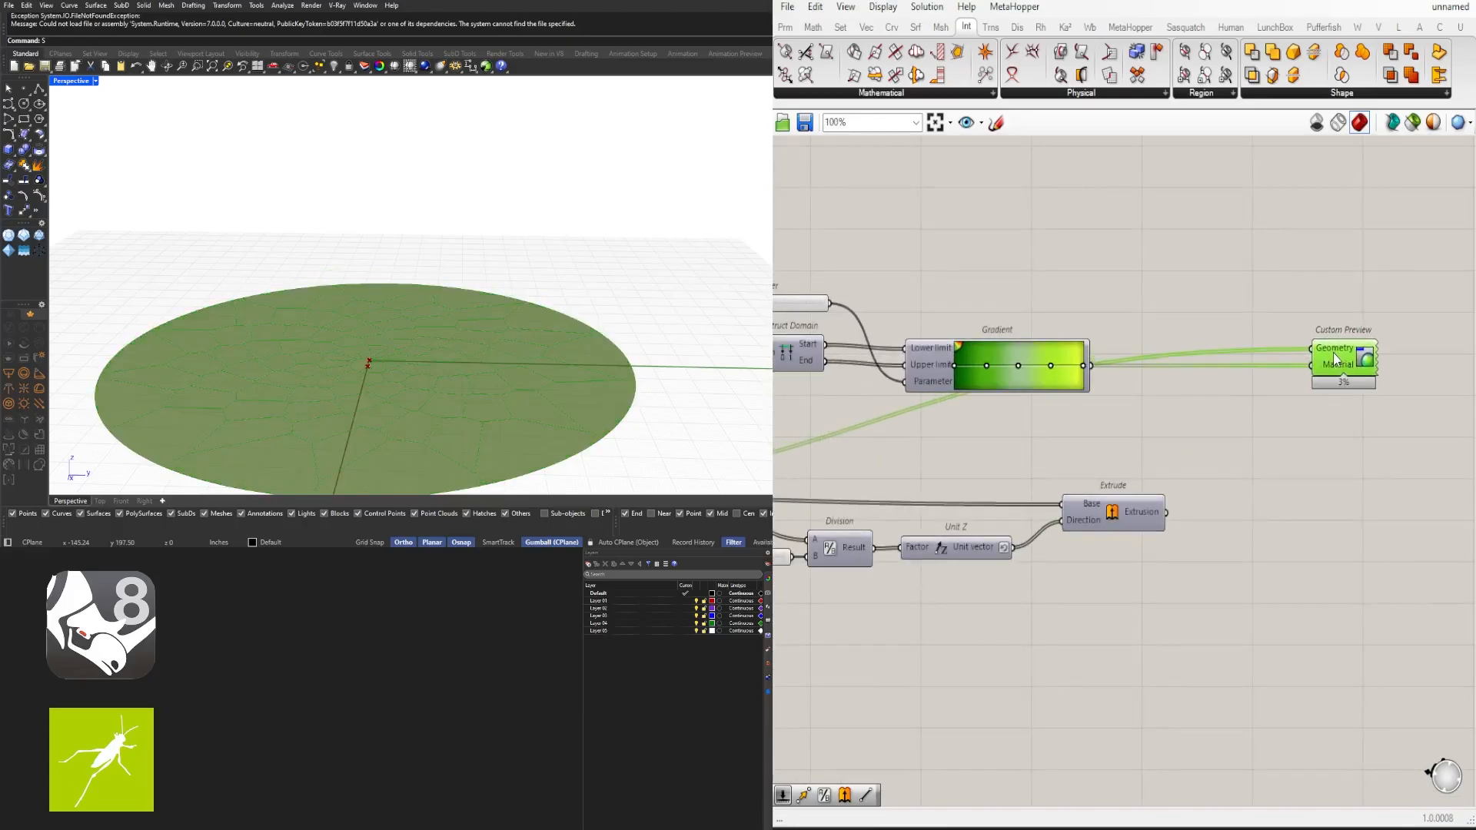
left_click(1391, 399)
scroll(1390, 400, "down", 3)
left_click_drag(1397, 397, 1322, 338)
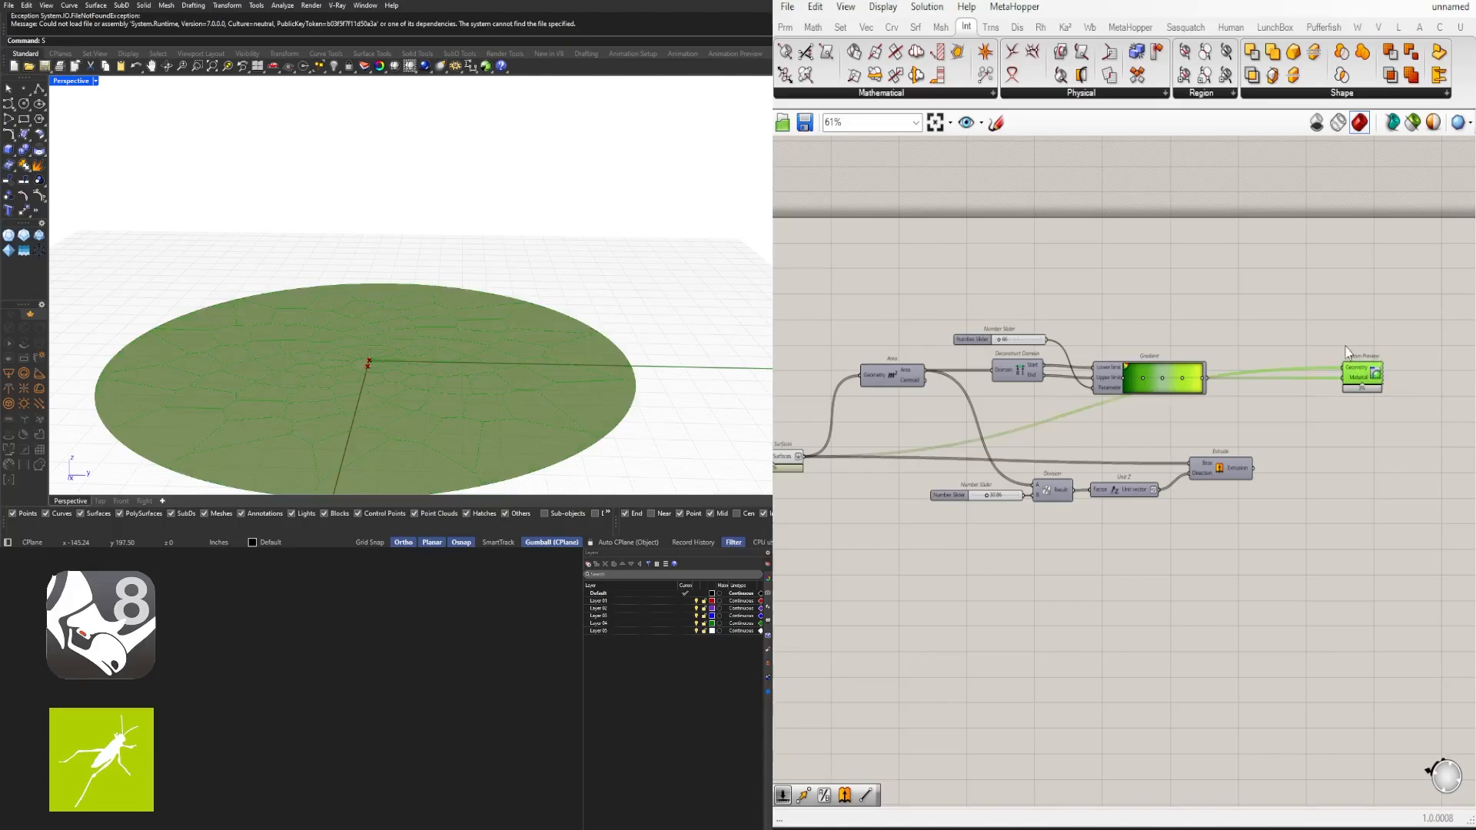
left_click_drag(1367, 382, 1361, 487, "alt")
scroll(1288, 509, "up", 3)
left_click(1287, 511)
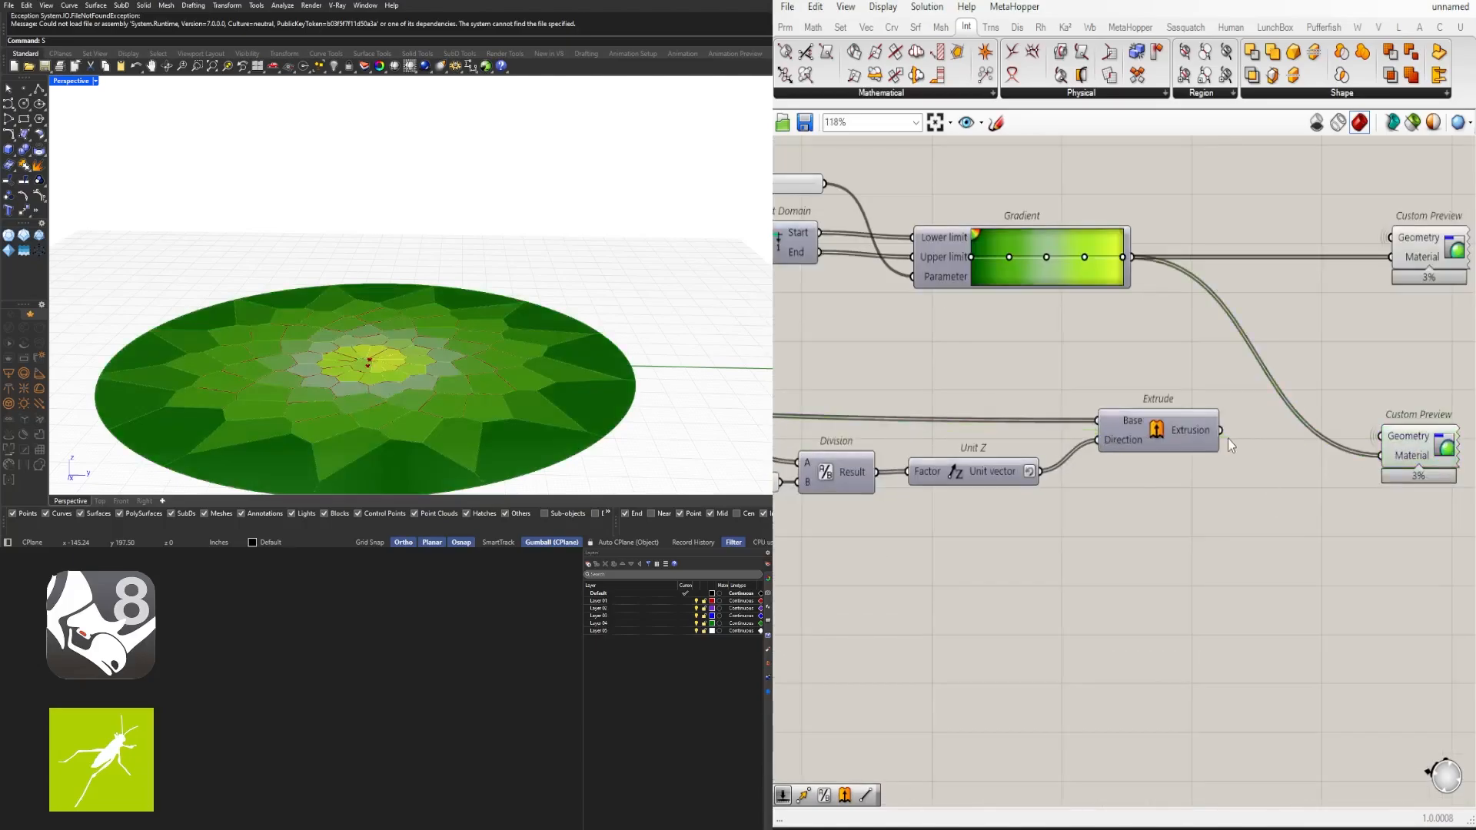
- Connect the extrusions to the second Custom Preview's Geometry input and turn off the Extrude component's preview
left_click_drag(1221, 431, 1379, 436)
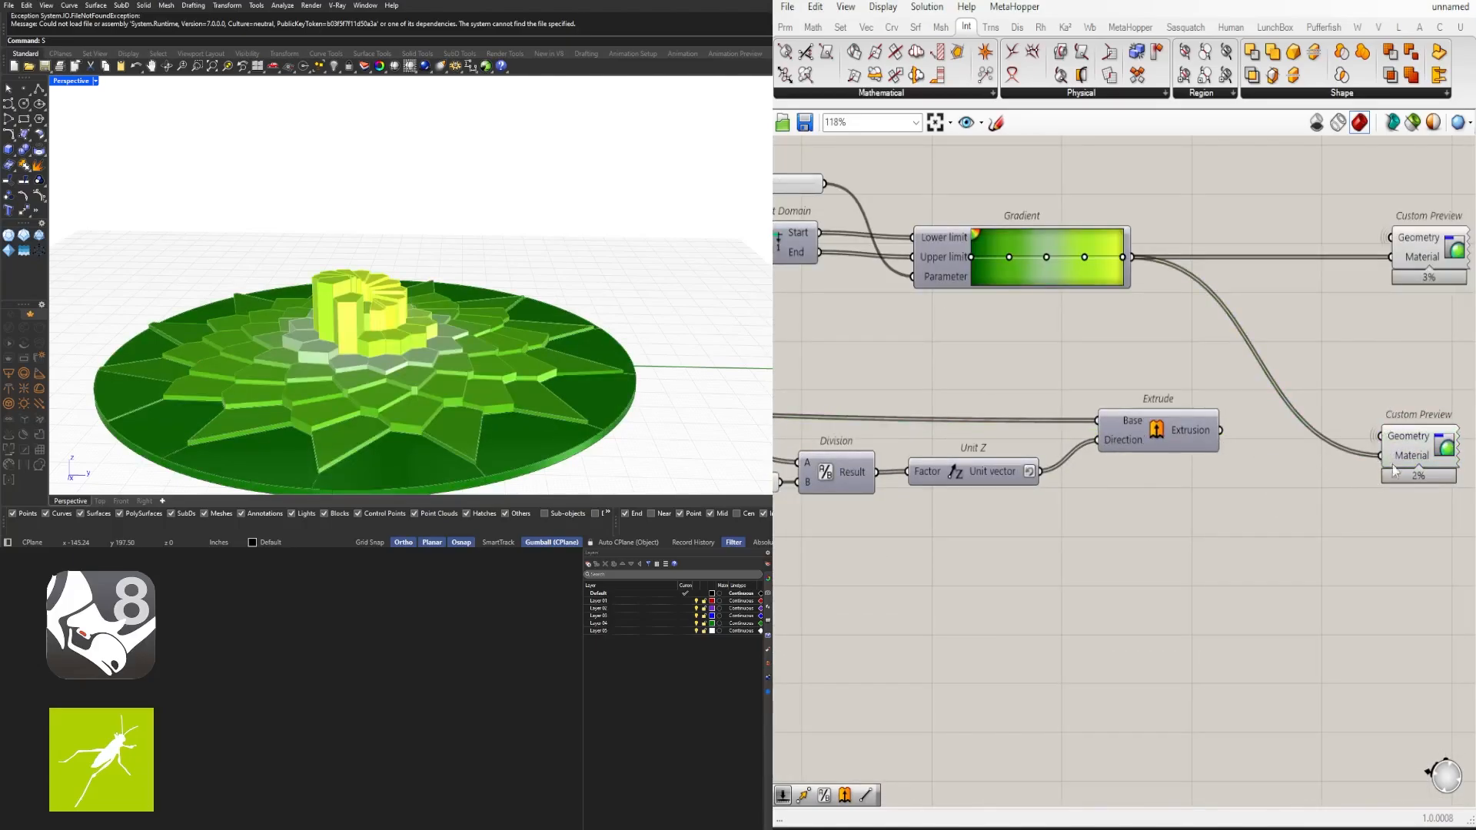
scroll(1164, 465, "down", 3)
scroll(1209, 413, "up", 2)
left_click(1145, 452)
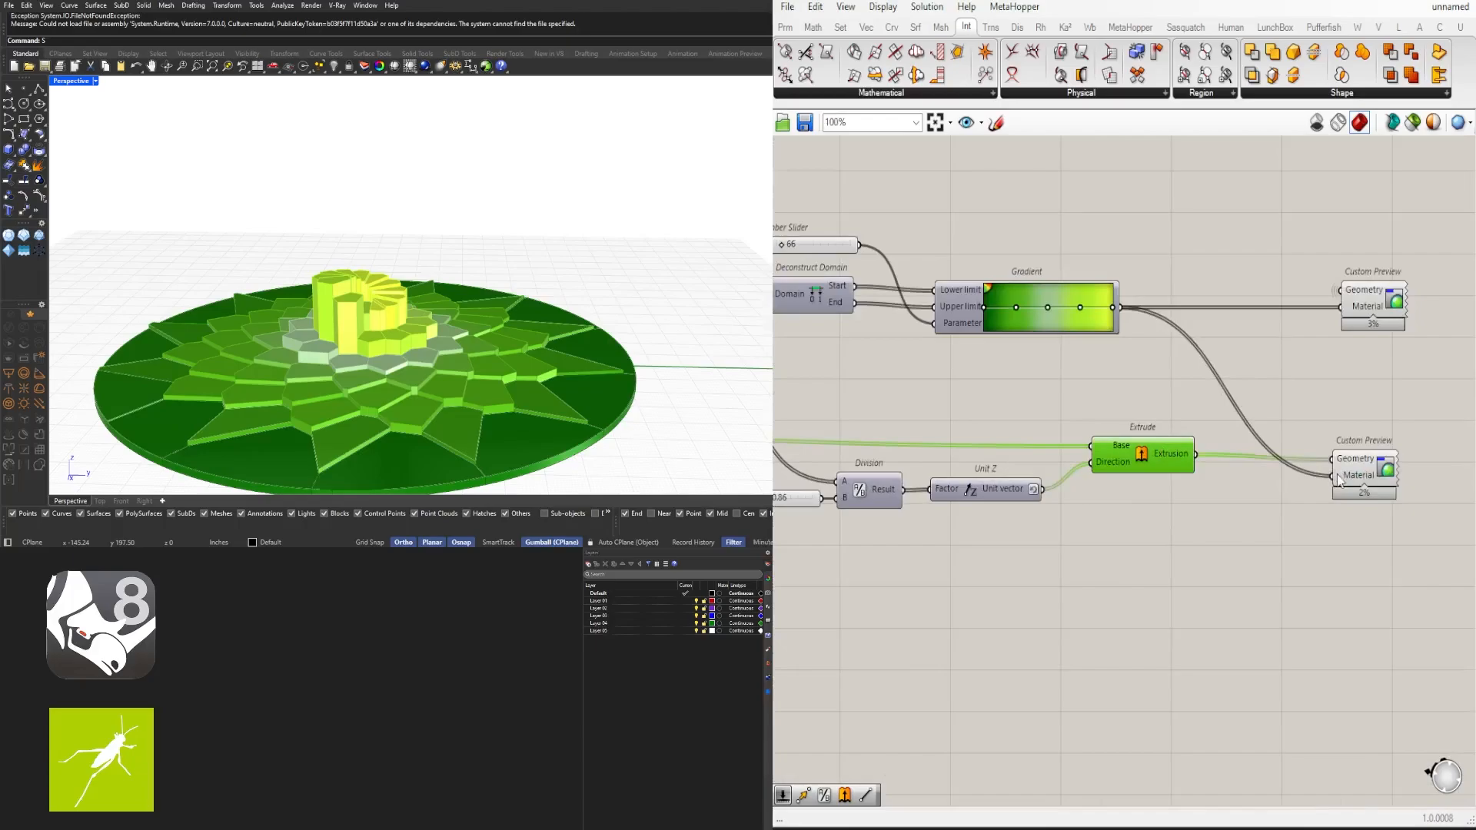
right_click_drag(1338, 477, 1329, 359)
right_click(1189, 427)
left_click(1162, 388)
scroll(1330, 359, "down", 2)
left_click(1350, 382)
left_click(1323, 330)
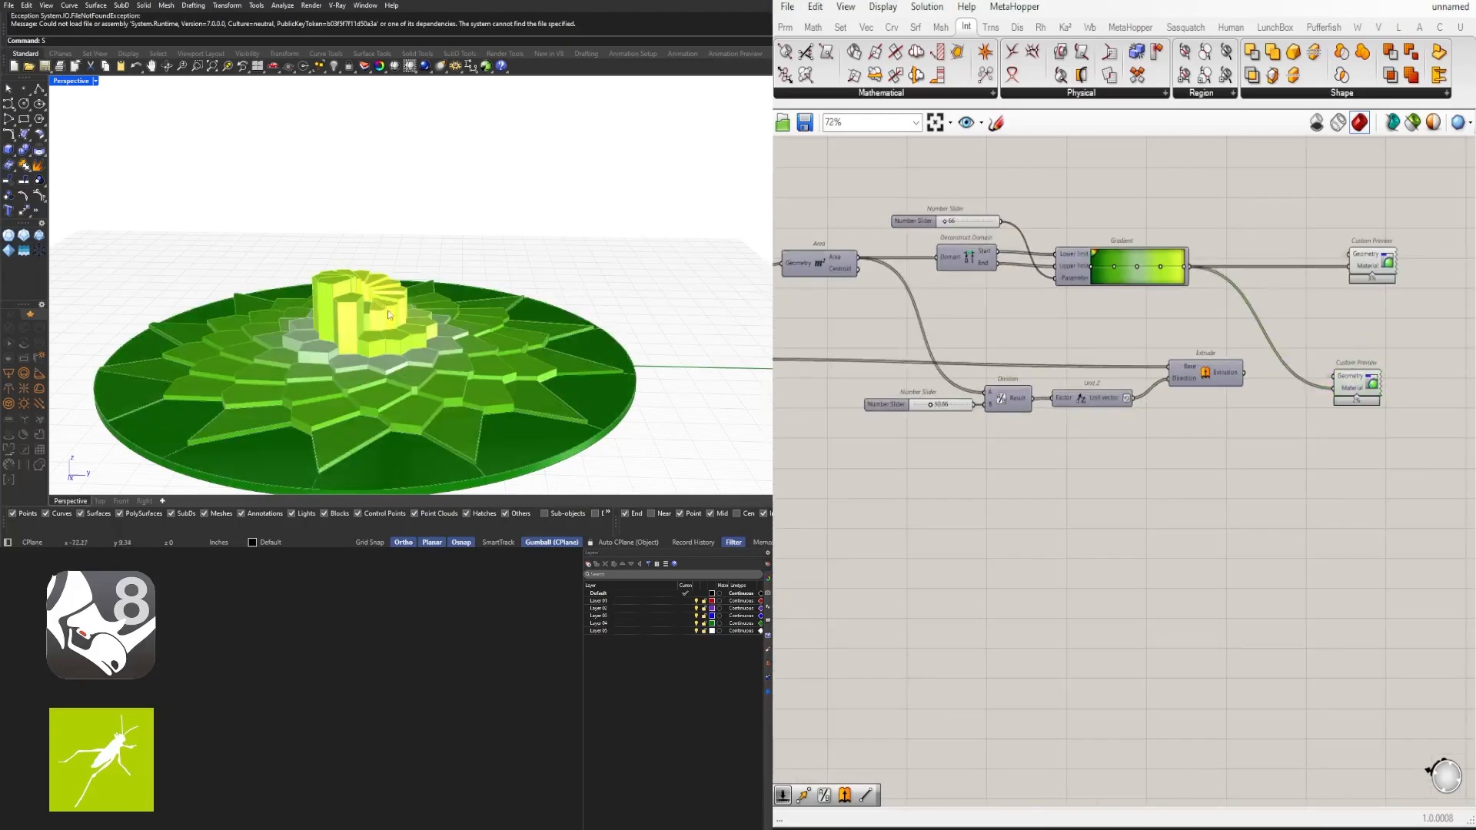
- Set the divisor slider to 17.55
right_click_drag(338, 261, 511, 269)
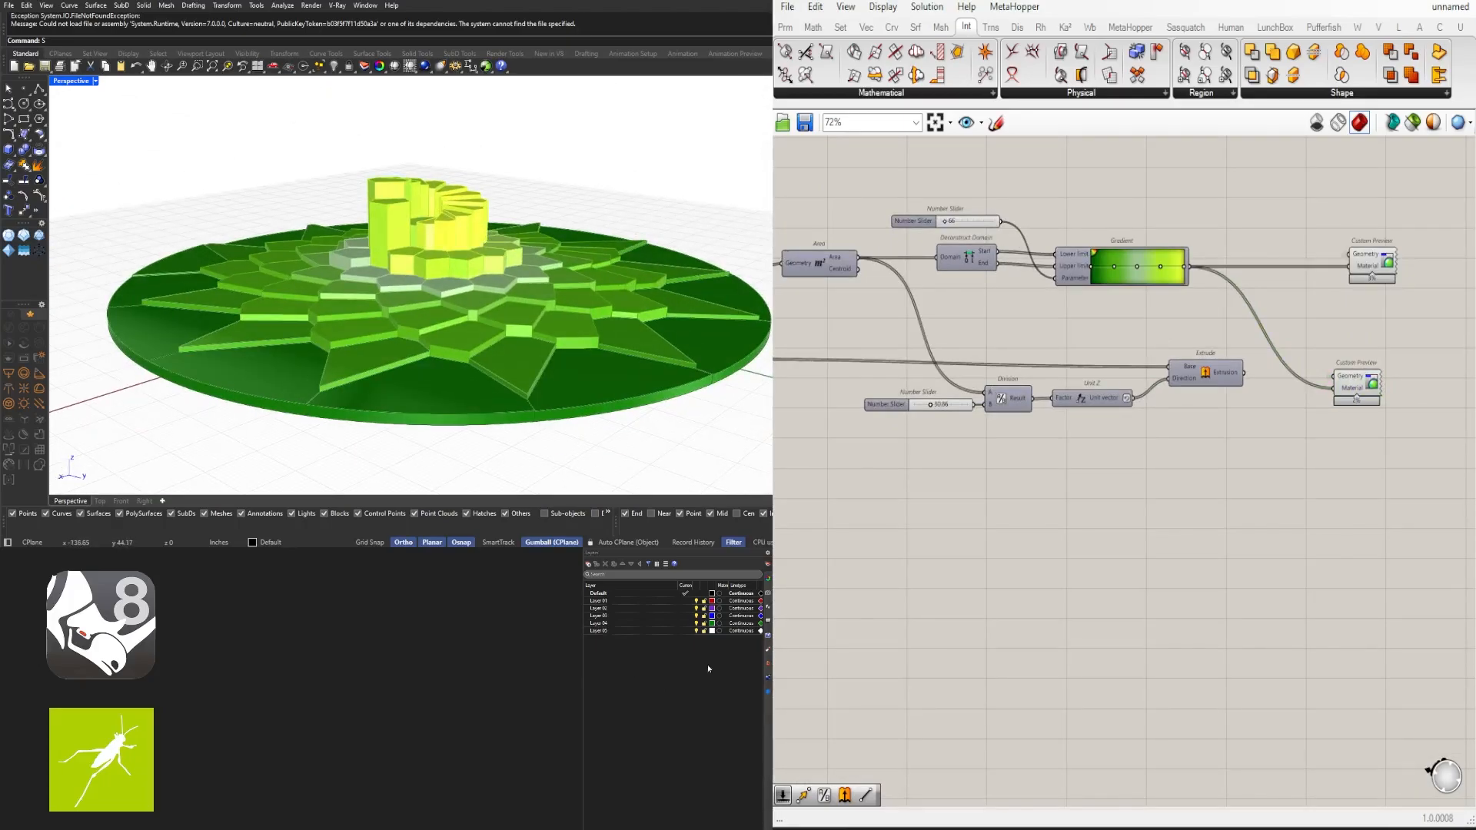
right_click_drag(528, 209, 430, 211)
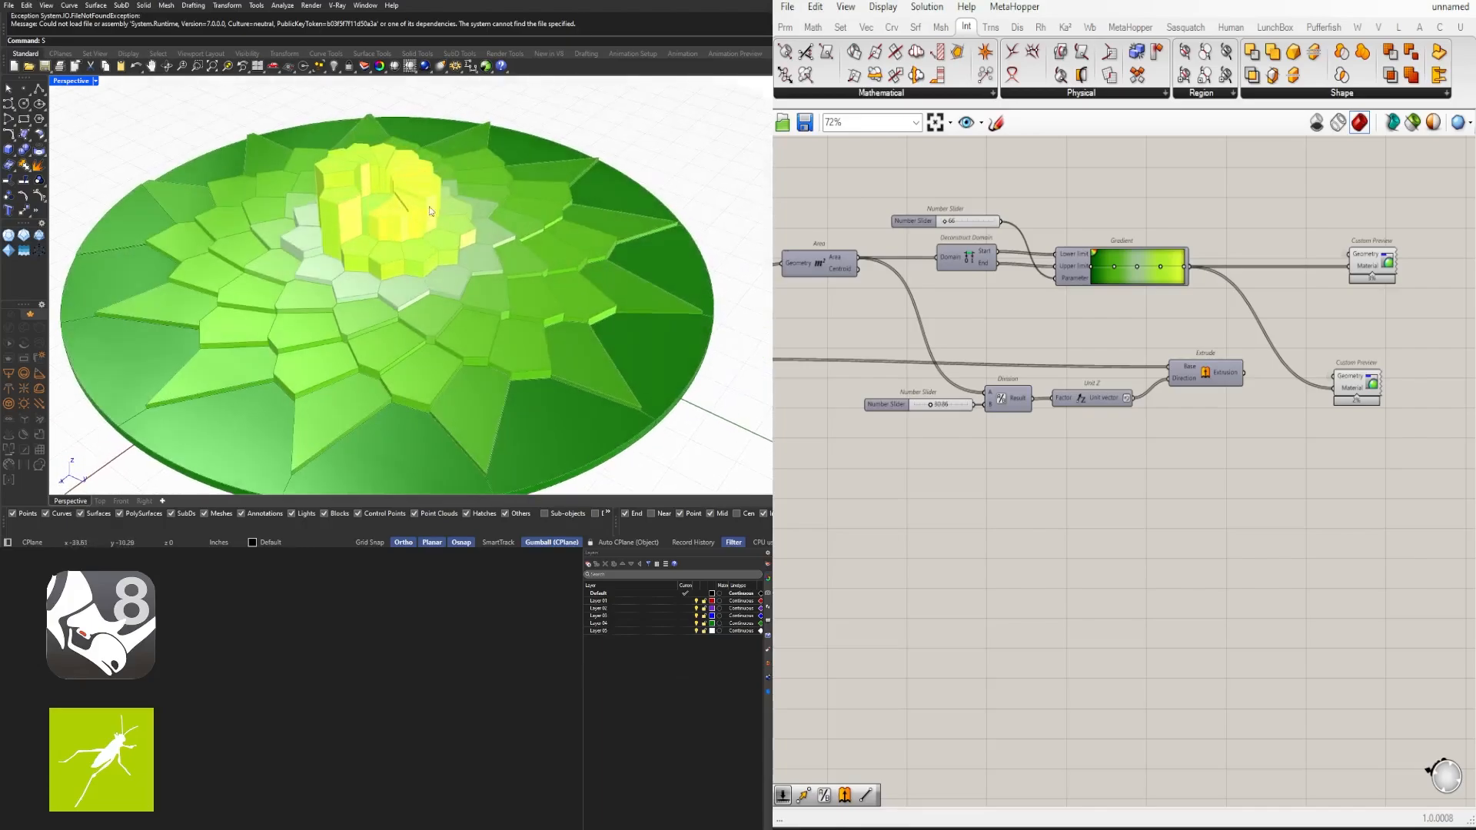
scroll(1197, 432, "down", 3)
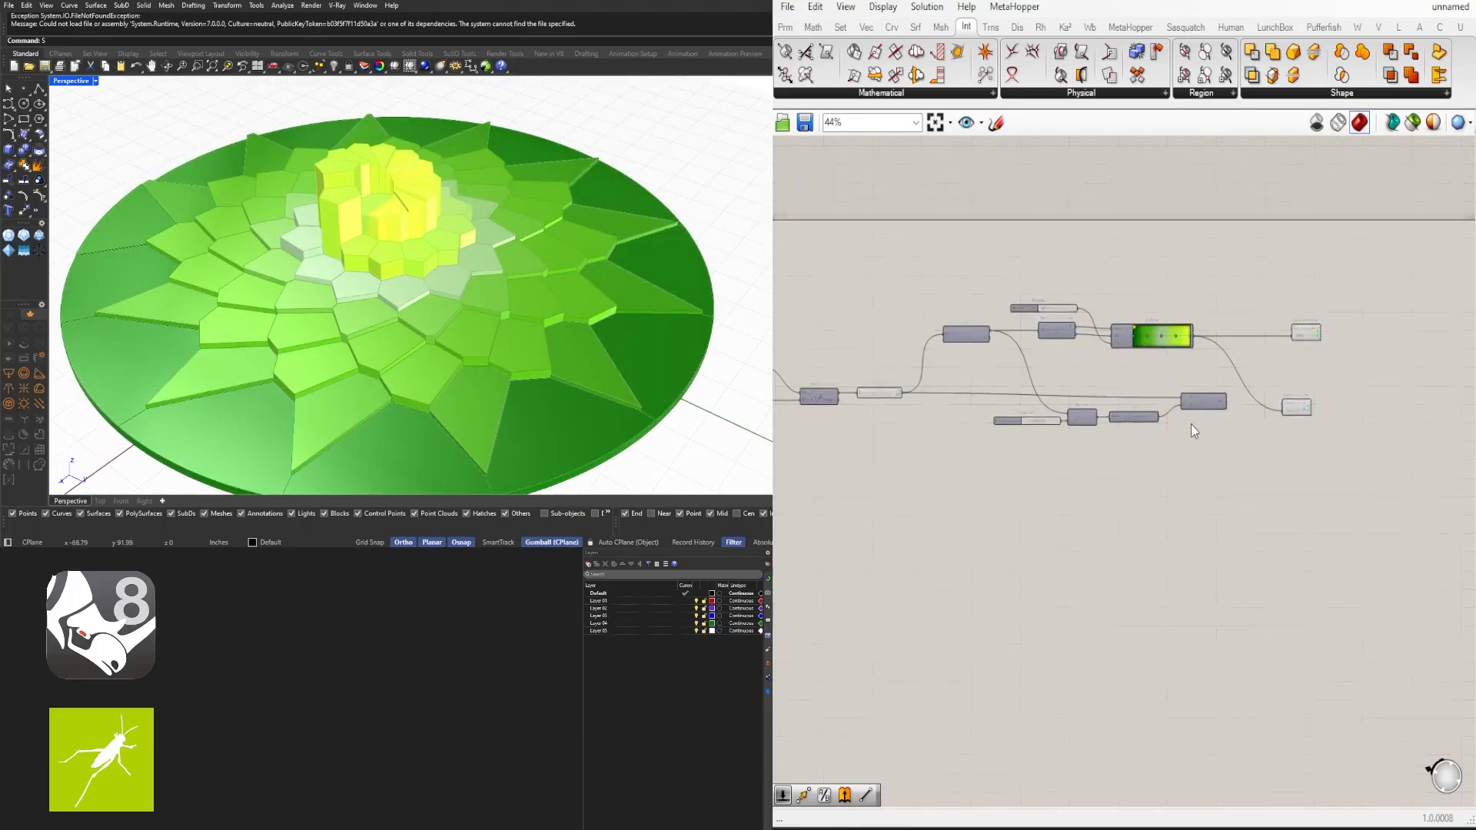
scroll(1189, 423, "up", 3)
right_click_drag(876, 334, 991, 259)
left_click(934, 199)
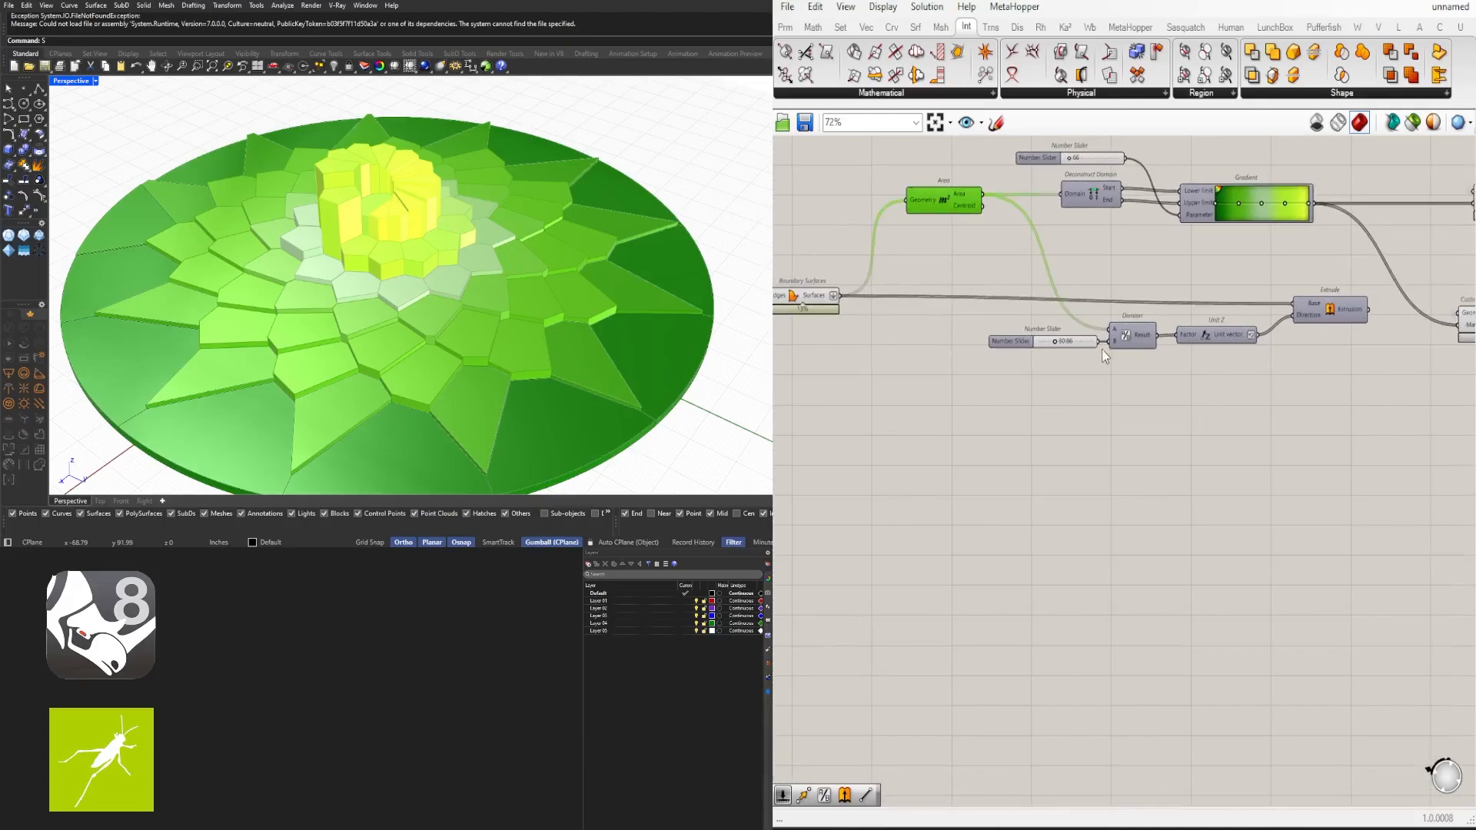
scroll(1065, 342, "up", 5)
left_click_drag(1030, 335, 1000, 338)
- Examine the Area component and its connections on the canvas
scroll(501, 283, "down", 4)
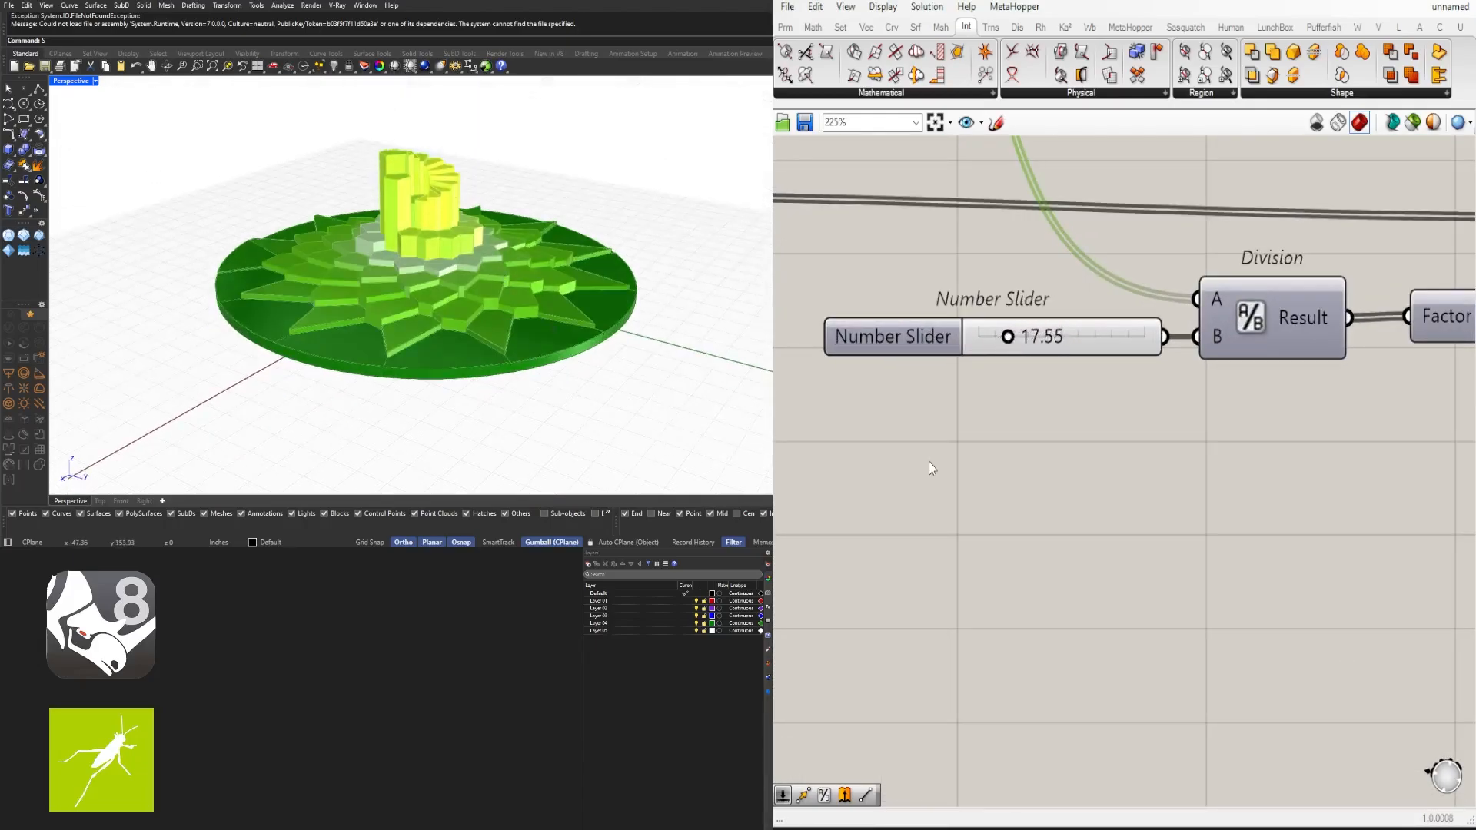
scroll(929, 461, "down", 3)
right_click_drag(1012, 407, 1176, 503)
right_click_drag(1360, 430, 1323, 394)
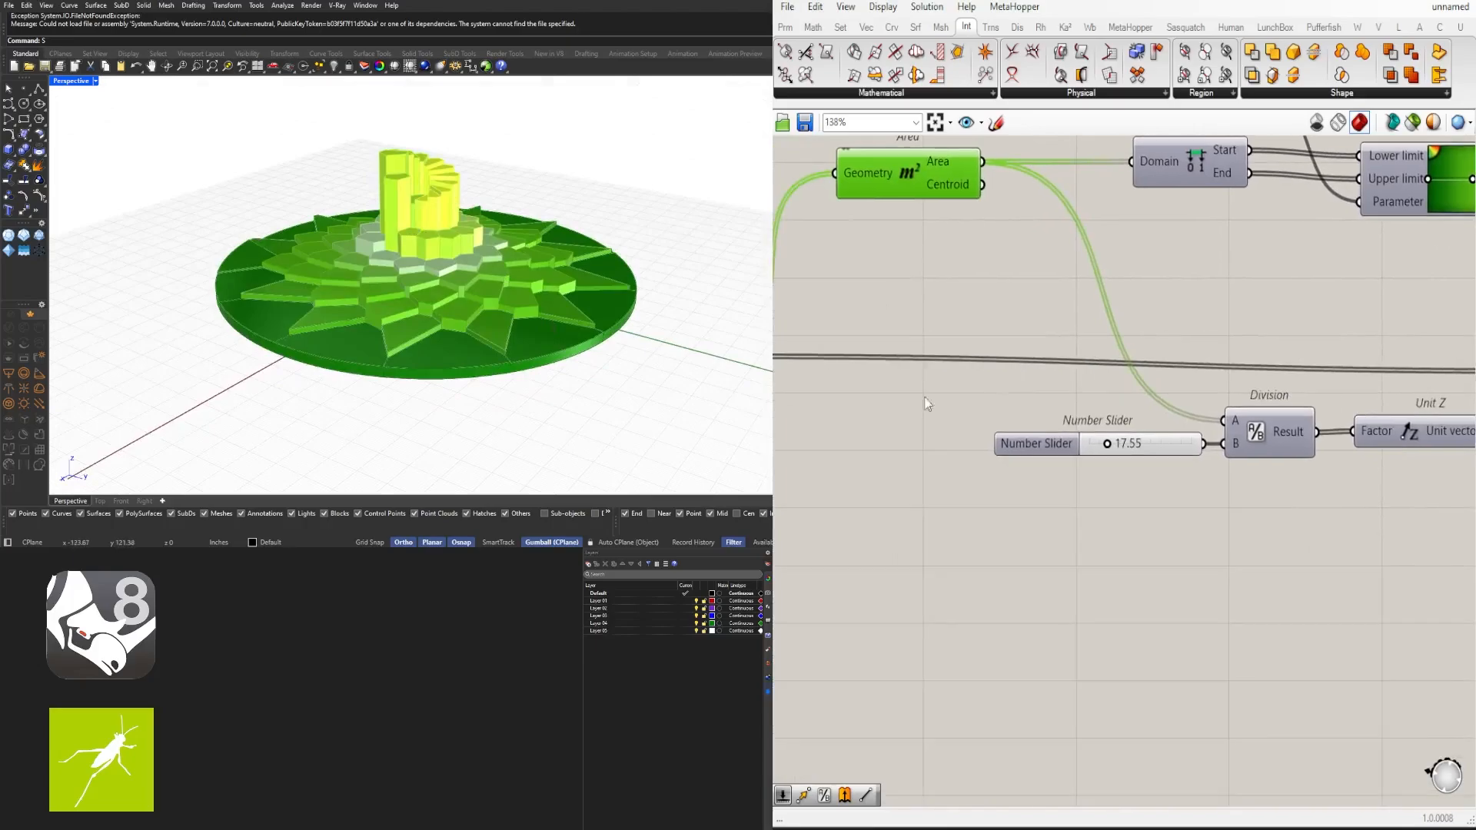
scroll(927, 403, "down", 2)
left_click_drag(926, 217, 898, 216)
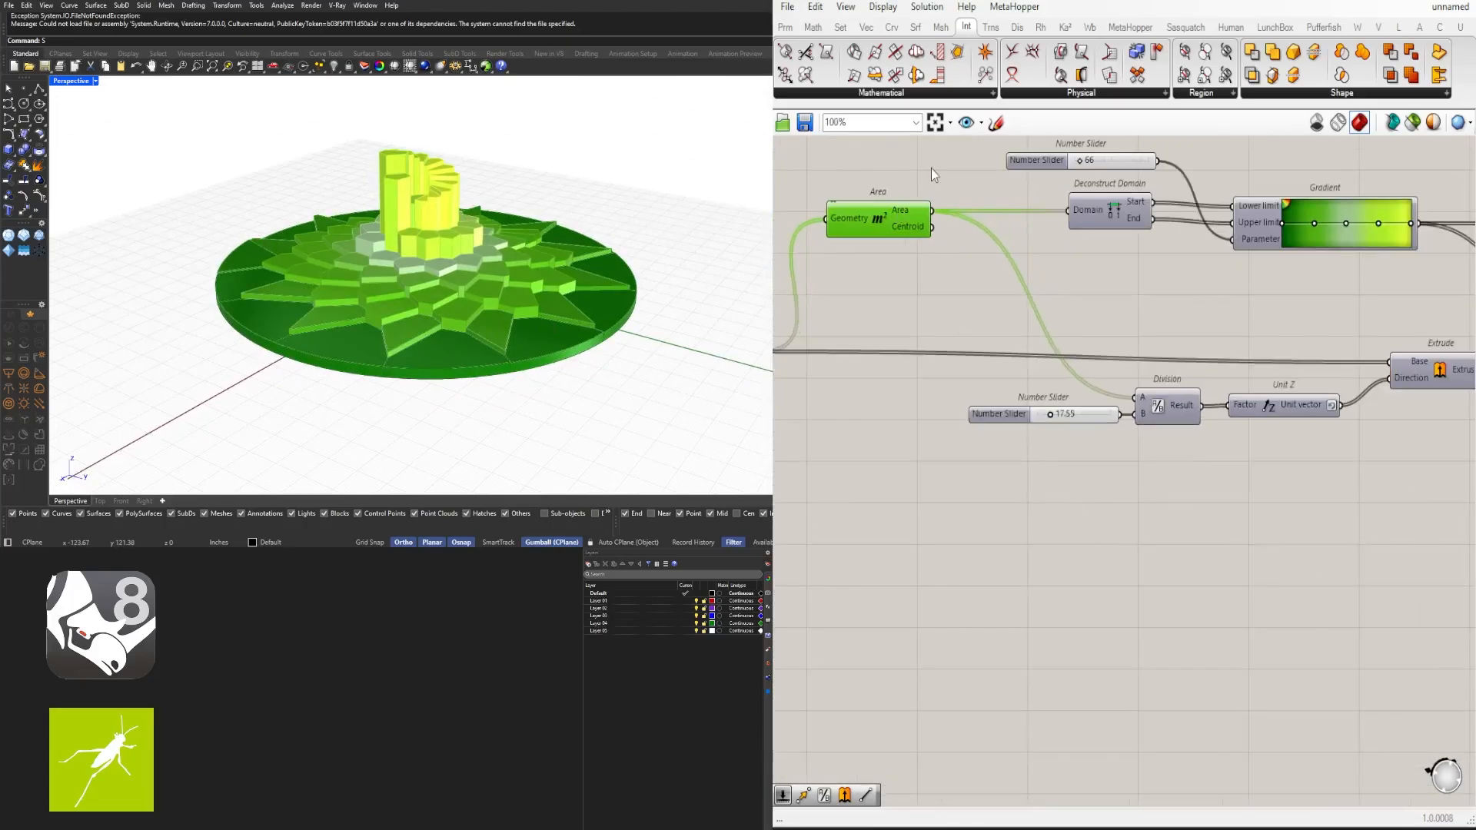
left_click(930, 169)
mouse_move(901, 209)
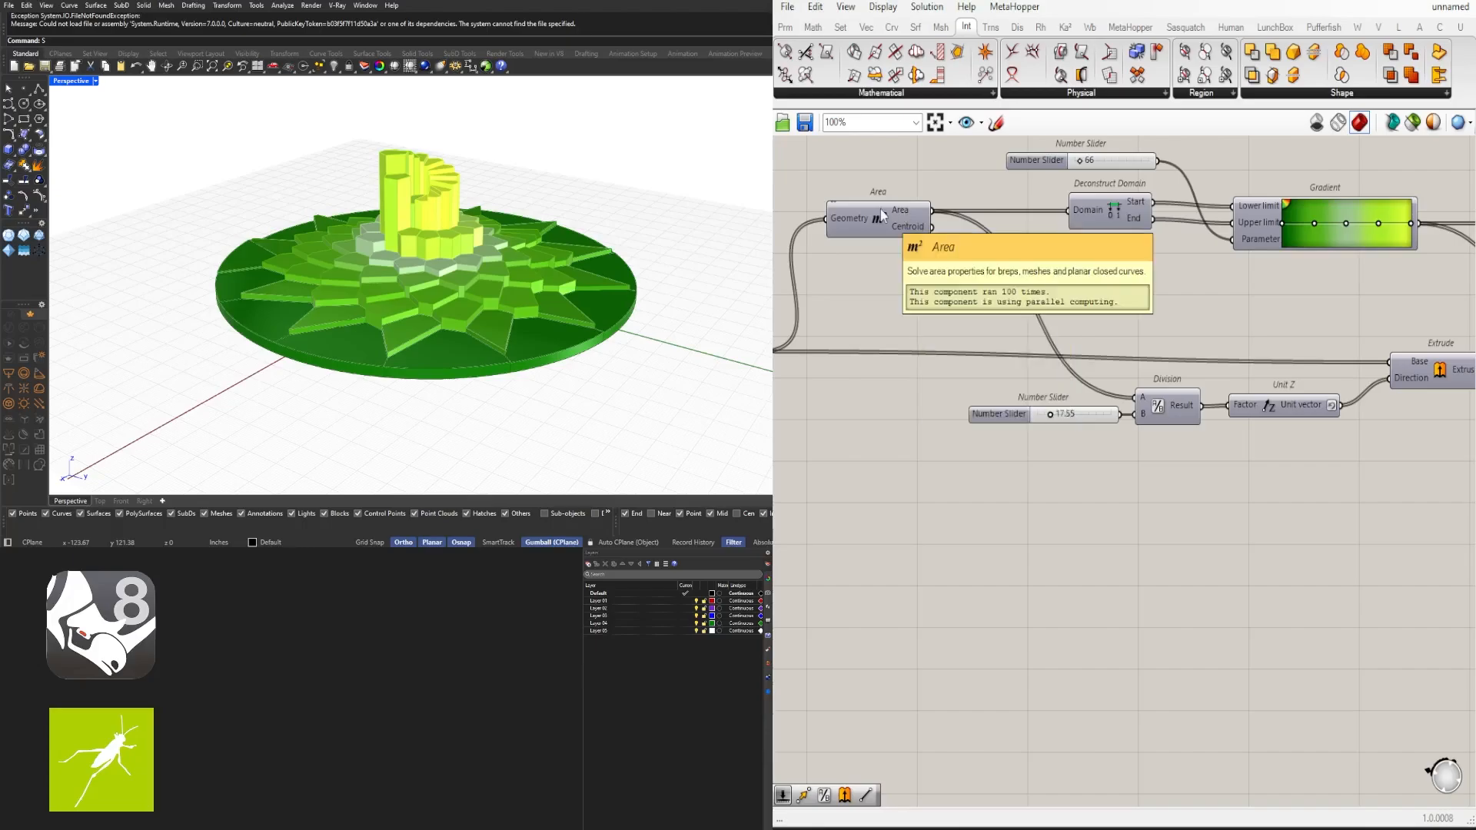
- Add a Remap Numbers component below the Division component
double_click(1071, 513)
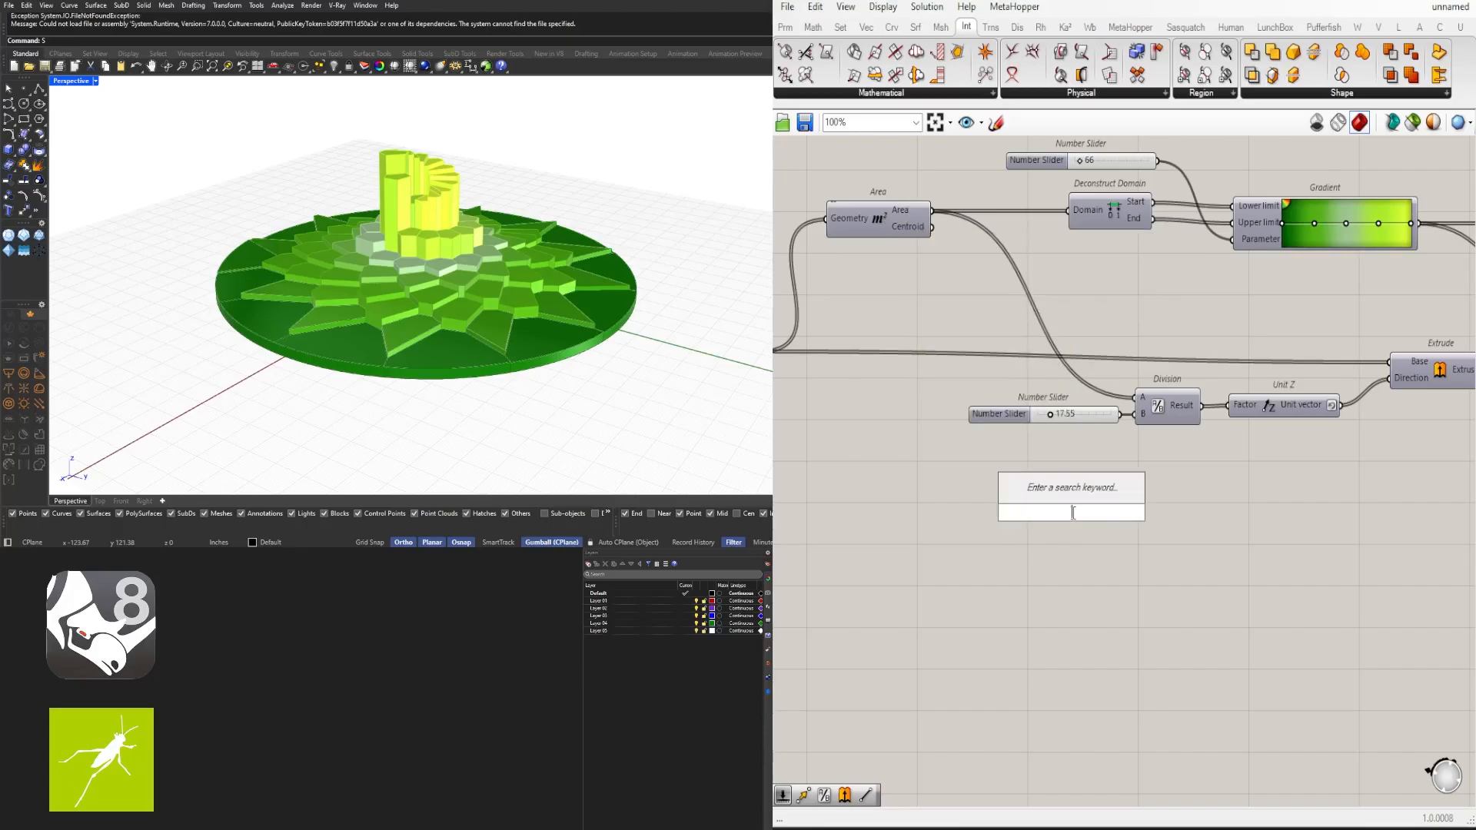
type("remap")
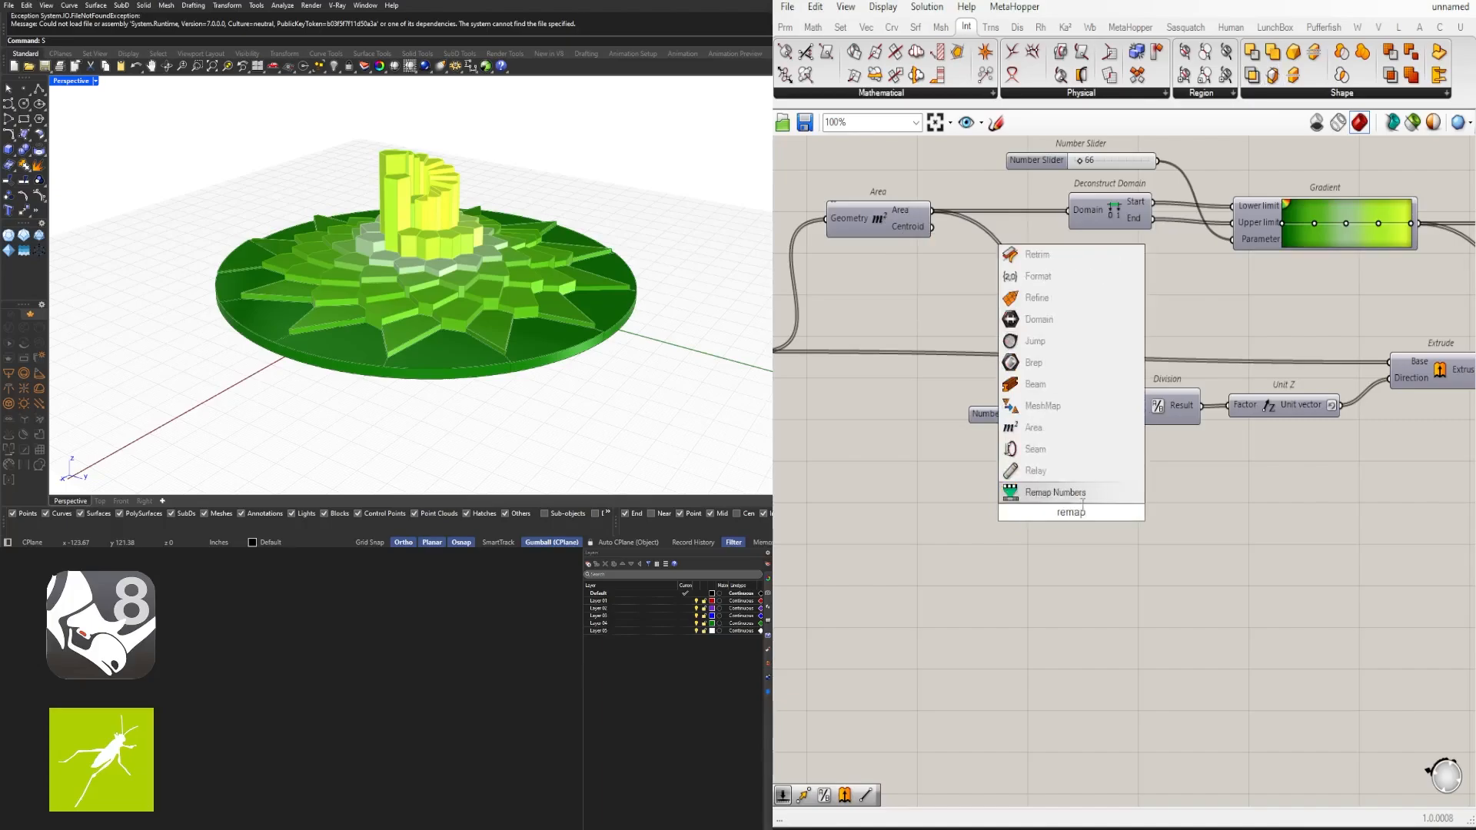
left_click(1080, 493)
left_click_drag(1084, 530, 1242, 494)
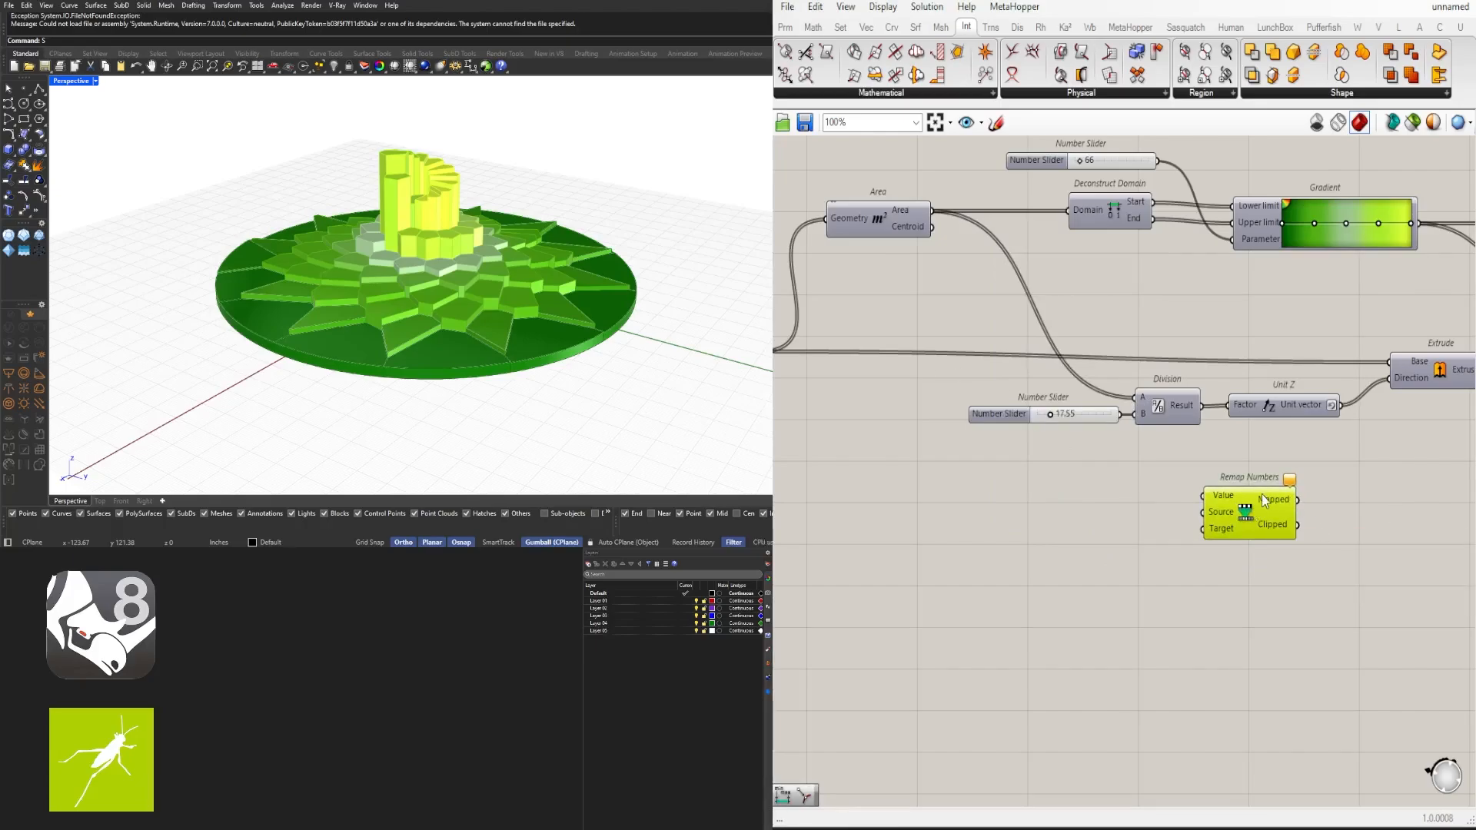
- Add a Bounds component next to the Remap Numbers component
double_click(1077, 532)
left_click(1226, 504)
left_click(1125, 520)
double_click(1126, 520)
type("bounds")
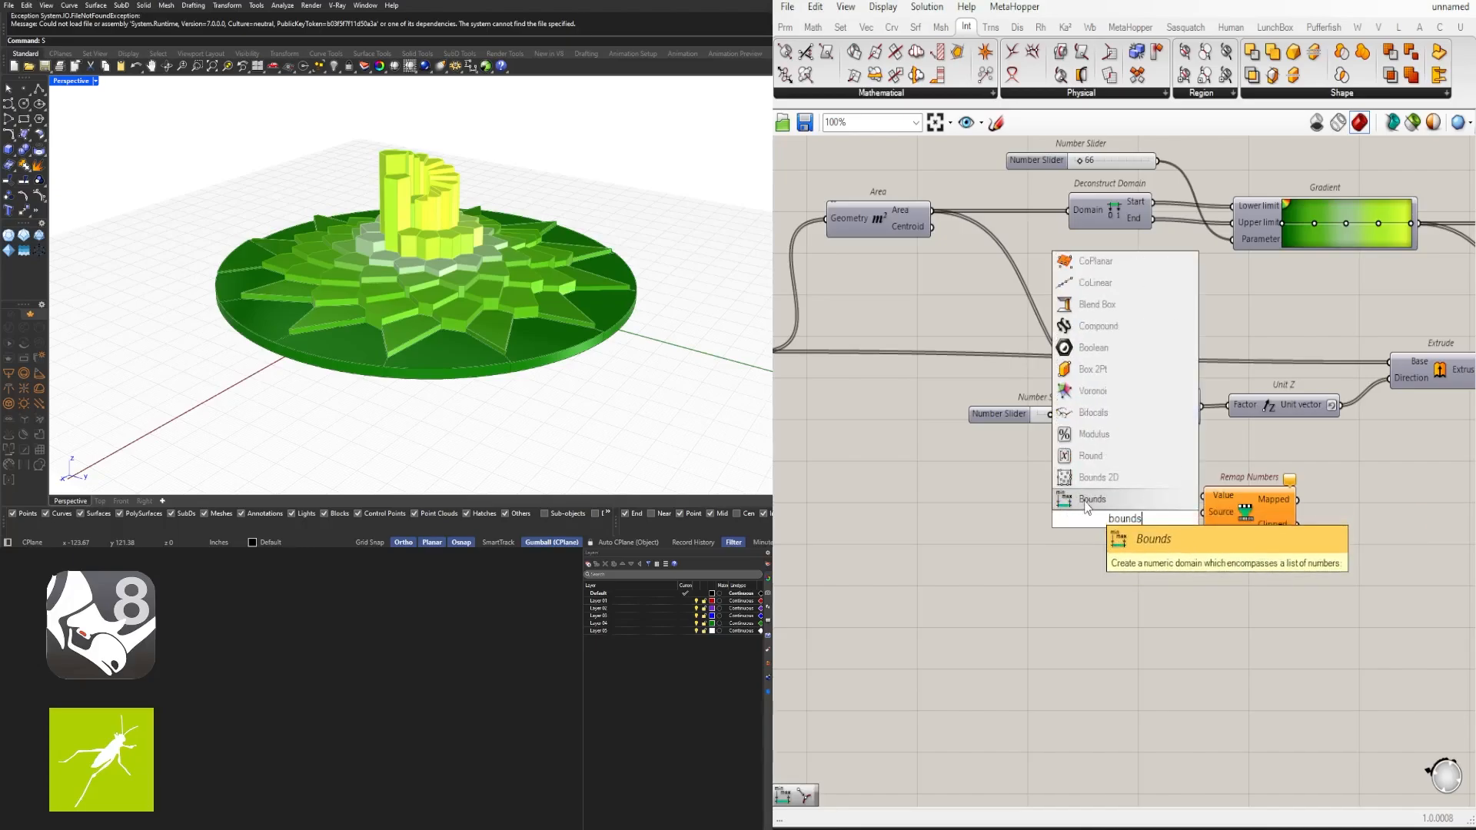
left_click(1087, 500)
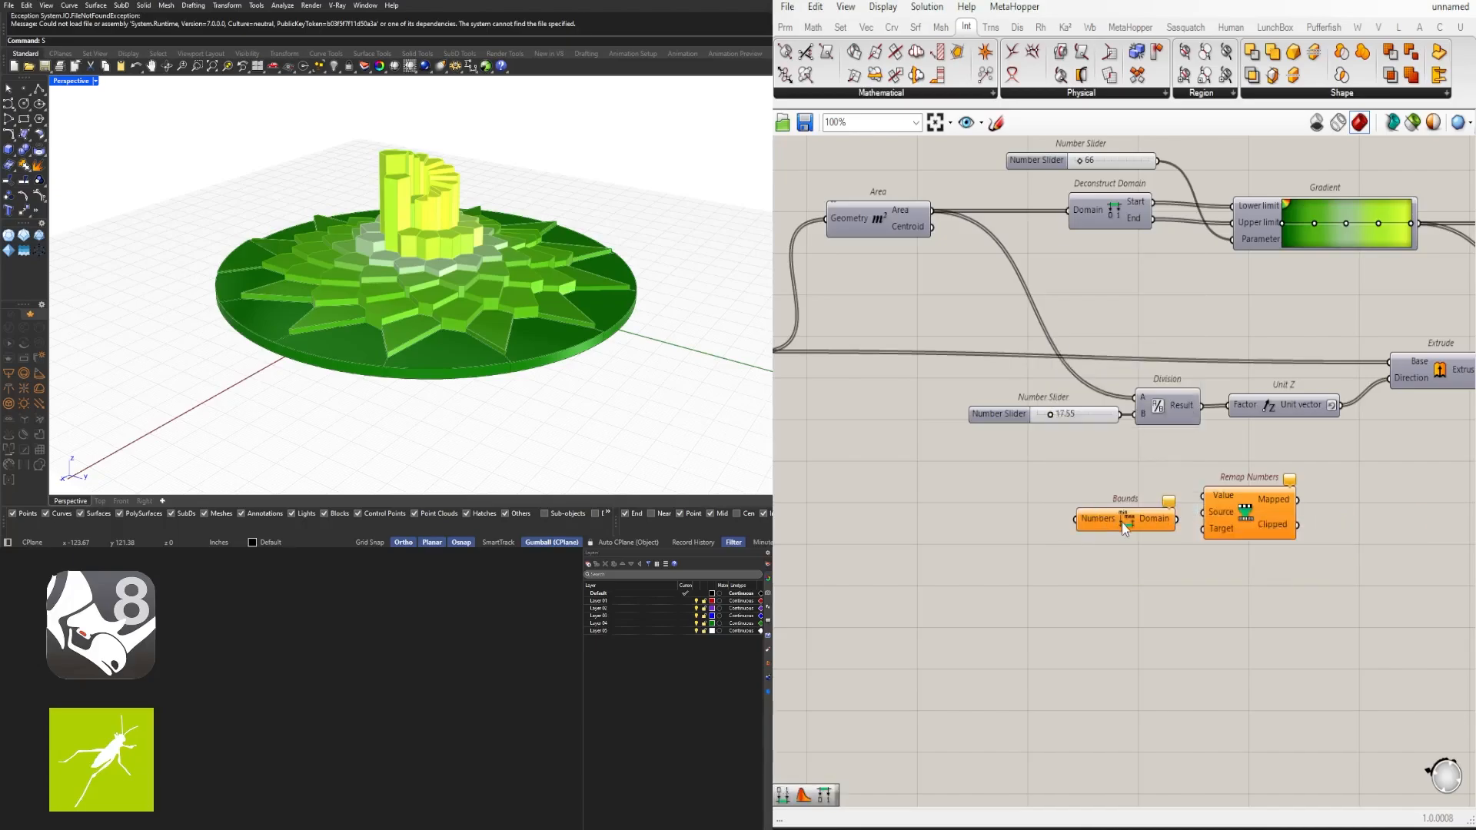
- Add a Construct Domain component below the Bounds component
left_click(1122, 522)
double_click(1078, 584)
type("construct")
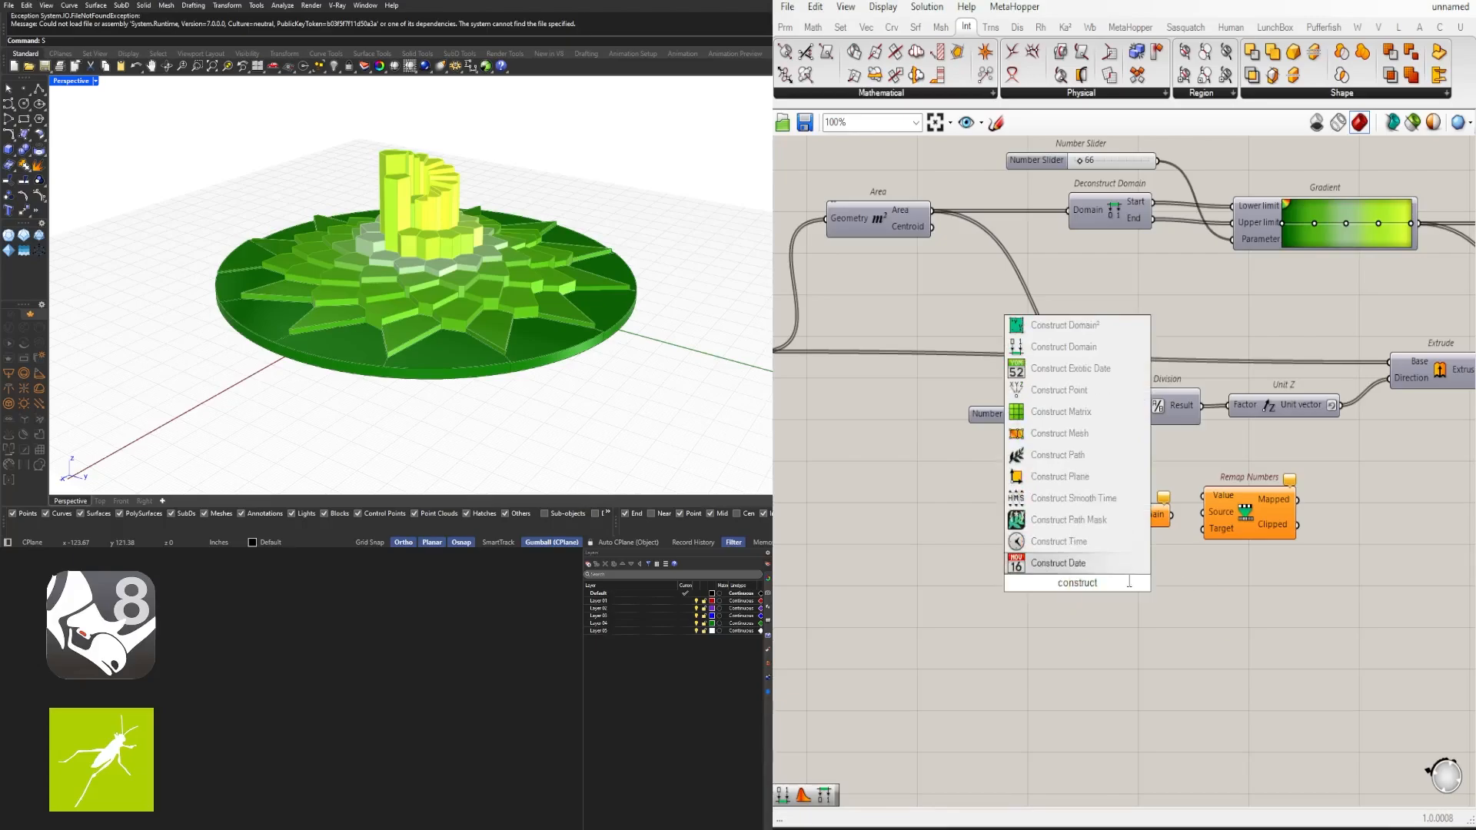
left_click(1063, 346)
scroll(1072, 543, "up", 1)
left_click(1131, 569)
left_click_drag(1131, 569, 1152, 558)
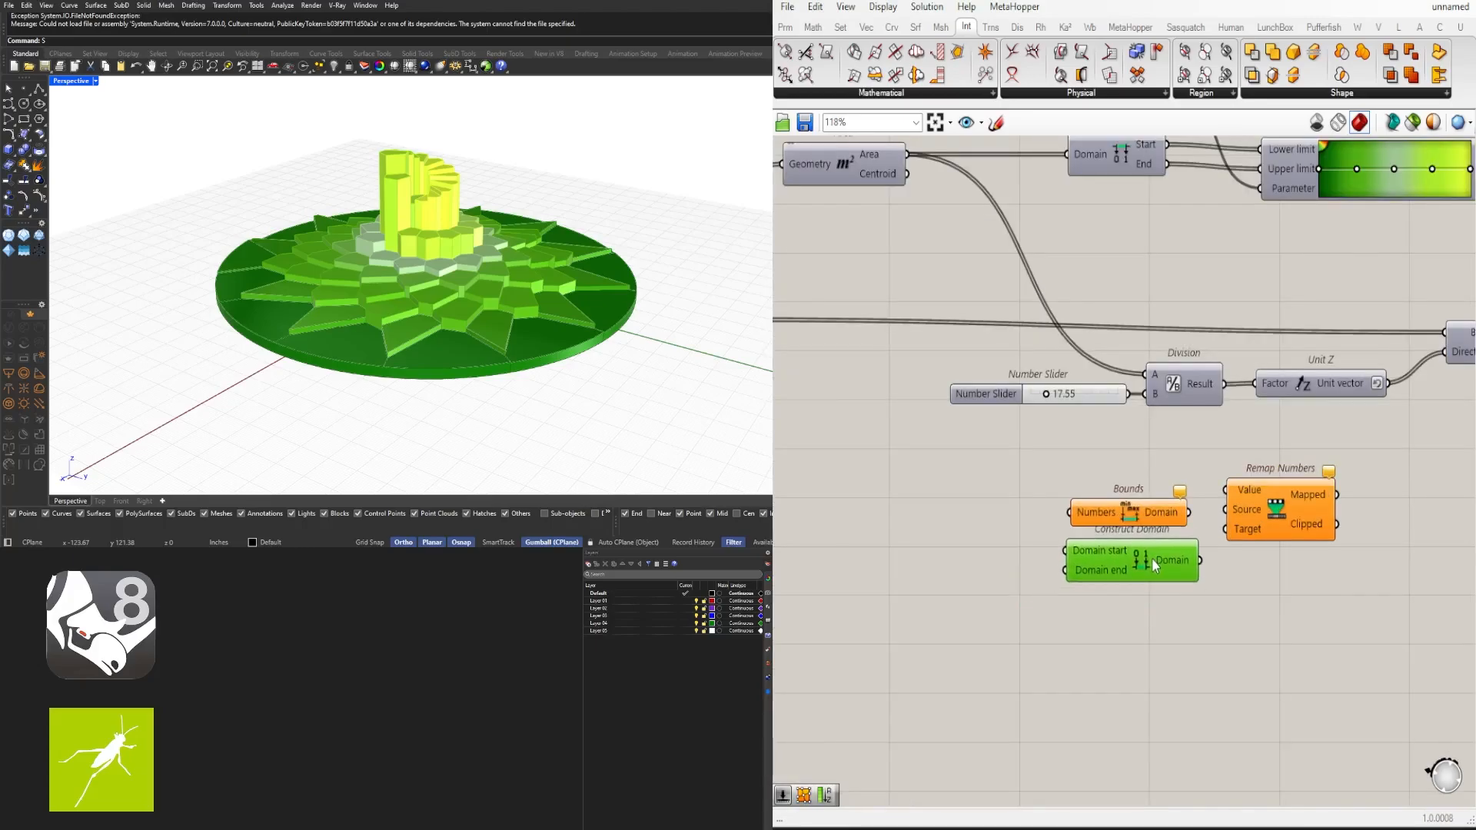
scroll(1168, 643, "down", 2)
left_click_drag(1242, 565, 1266, 561)
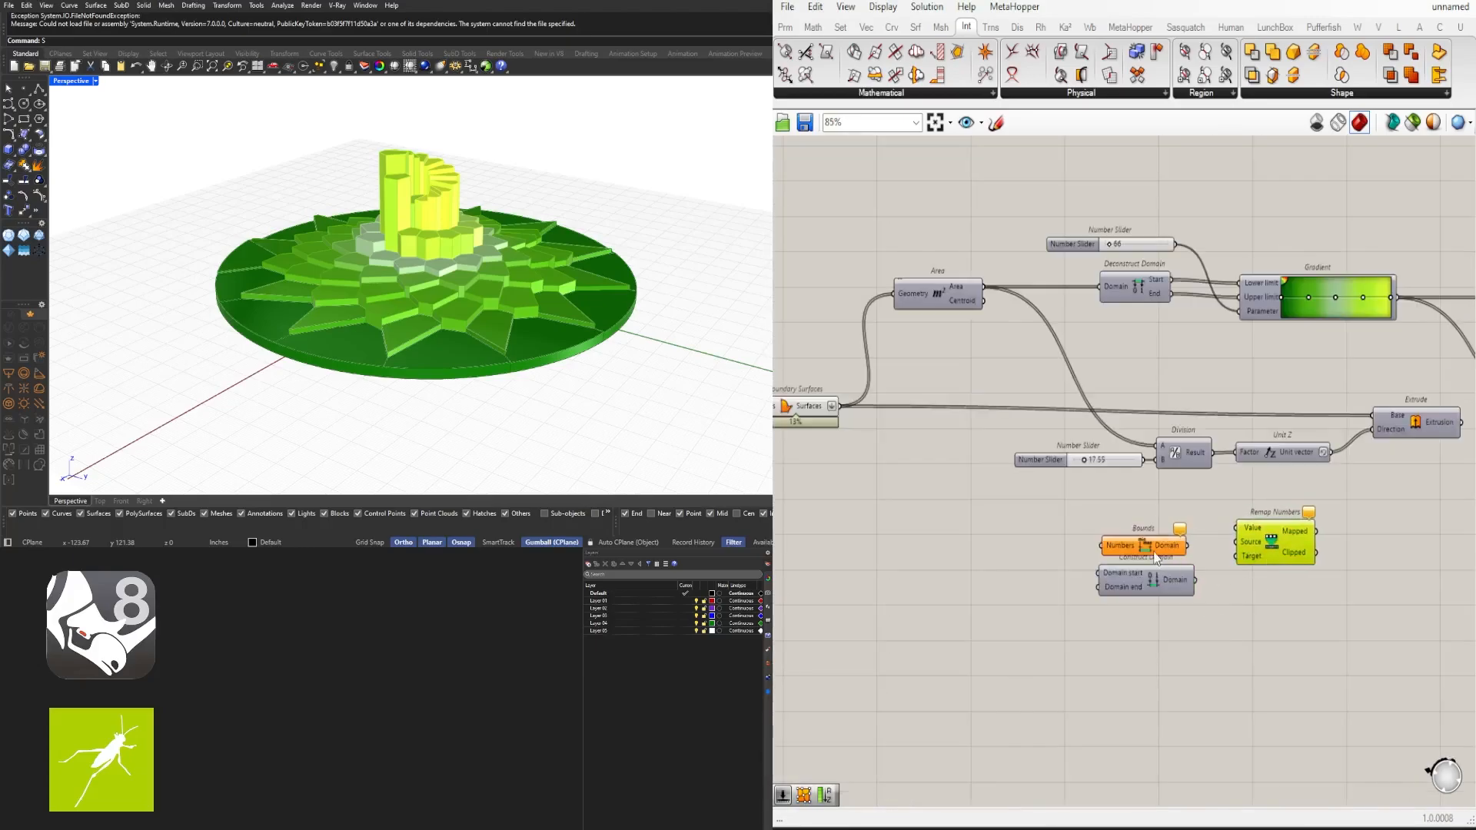
left_click_drag(1154, 551, 1156, 549)
left_click(1319, 621)
scroll(1238, 570, "up", 2)
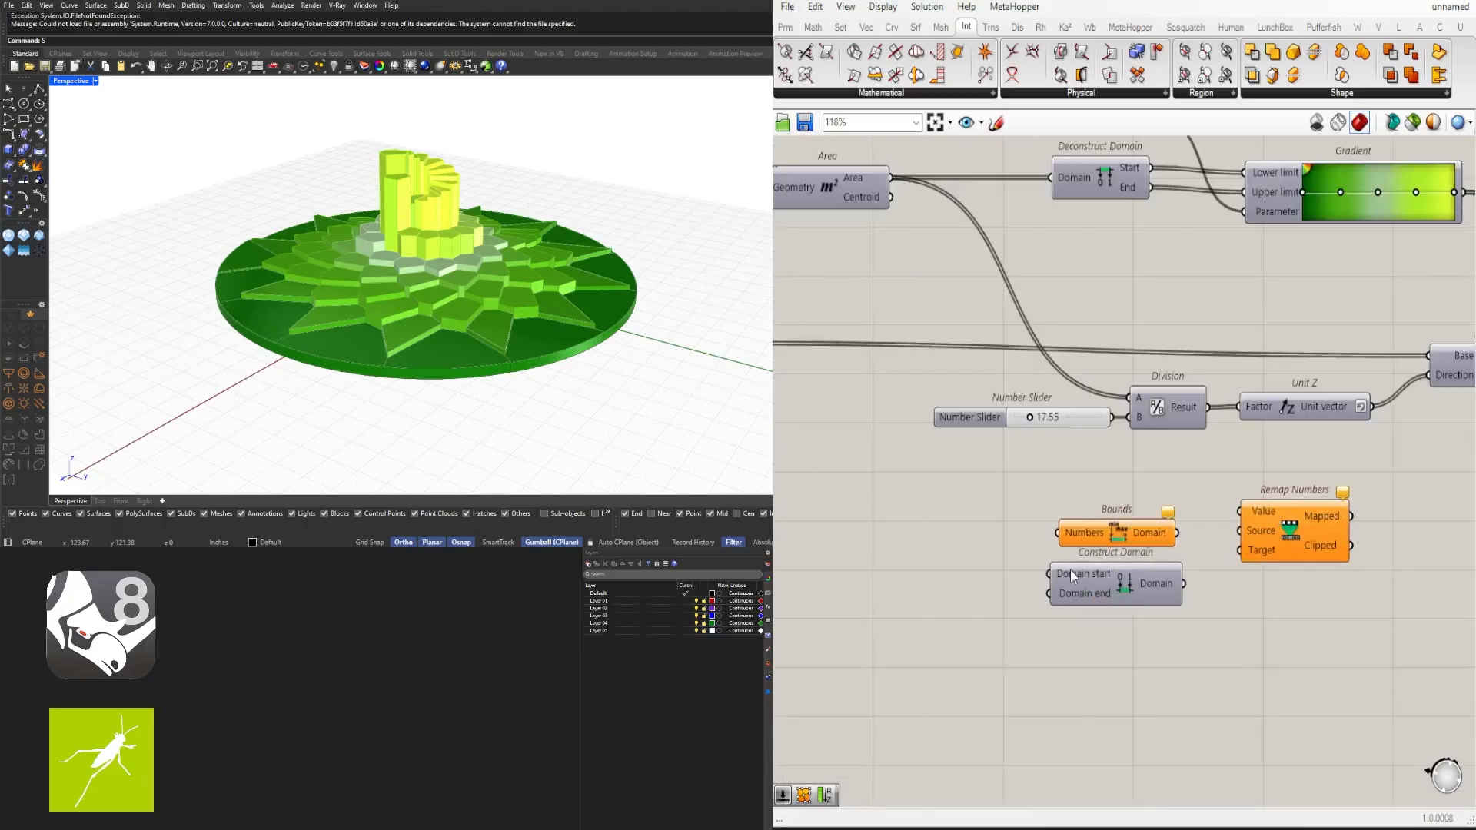
scroll(1196, 510, "down", 1)
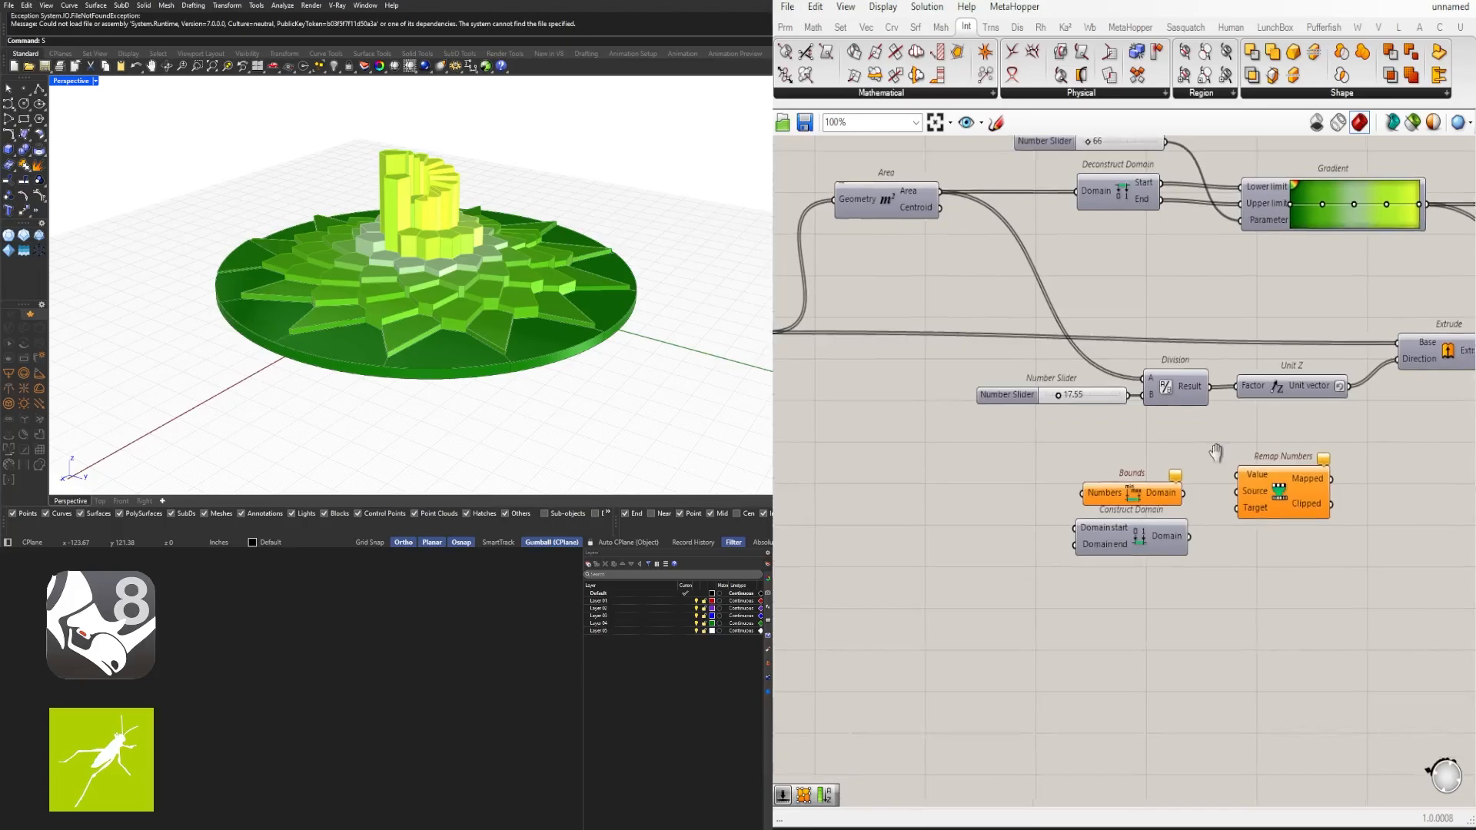
- Connect the Bounds domain to Remap Numbers' Source and the Construct Domain output to its Target
left_click_drag(1195, 480, 1246, 479)
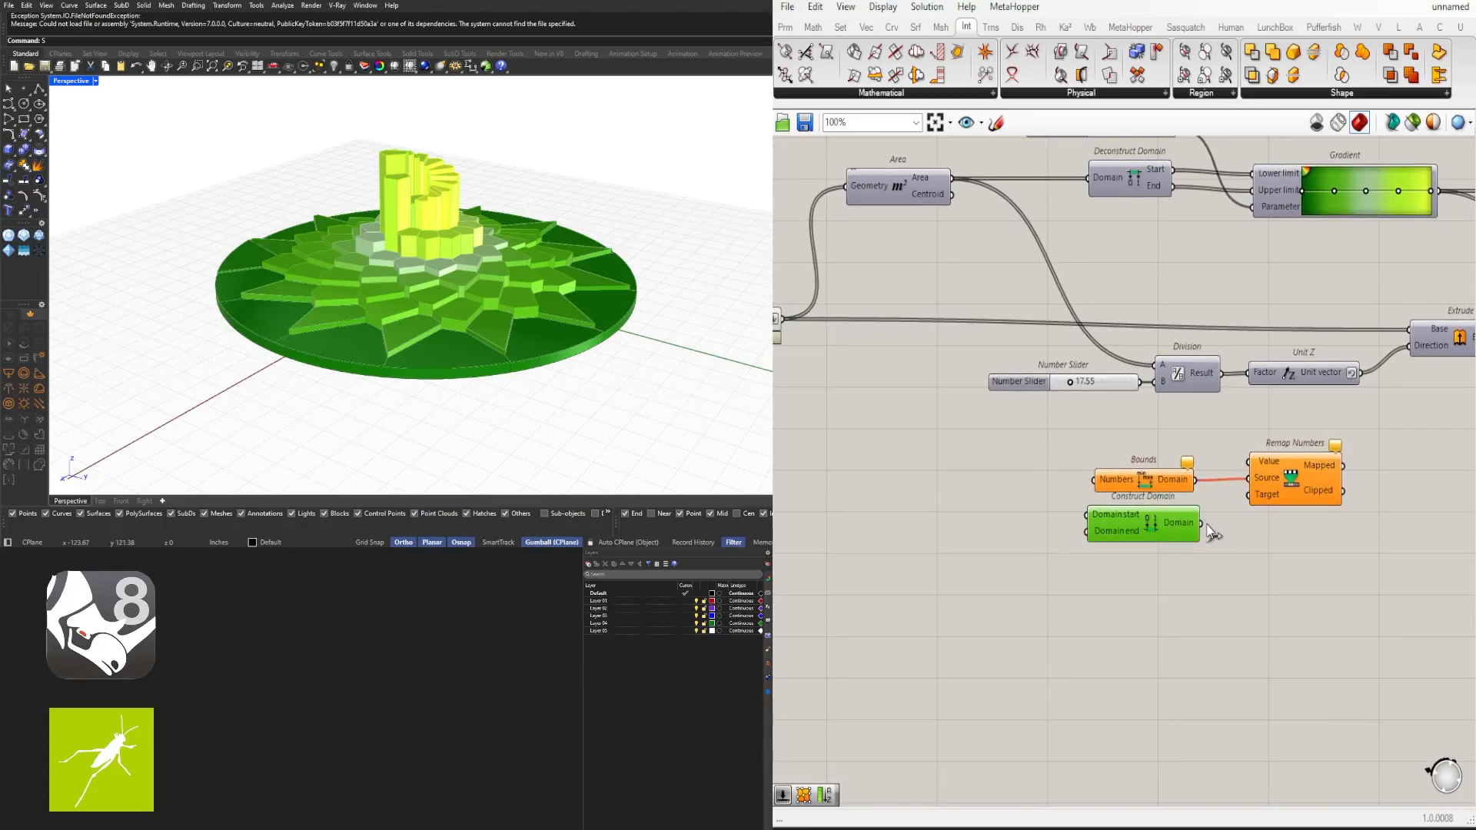
left_click_drag(1202, 523, 1285, 465)
scroll(1238, 443, "down", 2)
scroll(1153, 443, "up", 2)
right_click_drag(1229, 448, 1221, 496)
scroll(1183, 477, "down", 2)
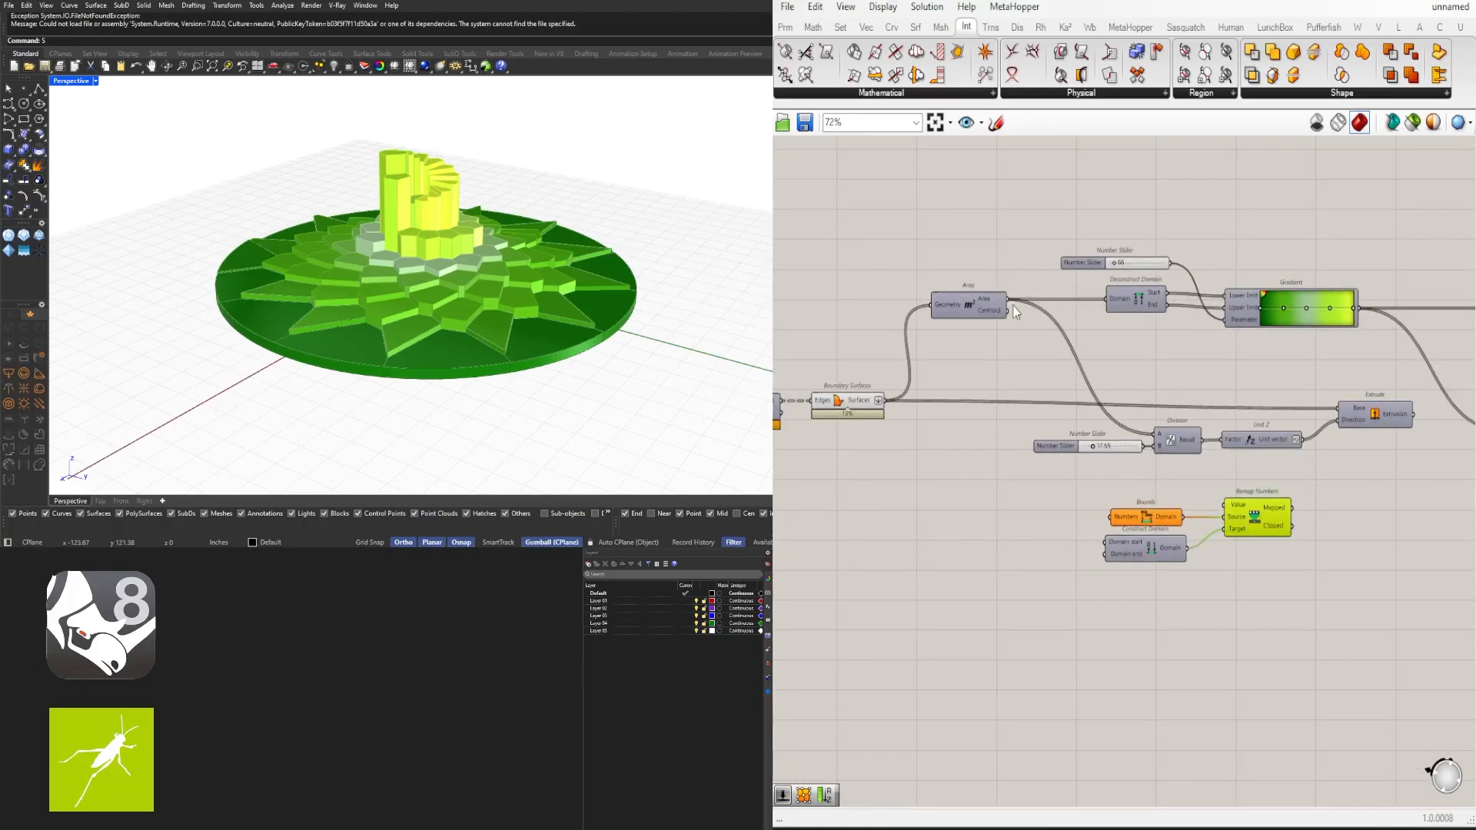
- Connect the Area output to both the Bounds Numbers input and the Remap Numbers Value input
right_click_drag(1015, 308, 1031, 215)
scroll(1033, 220, "up", 2)
left_click_drag(1031, 218, 1169, 514)
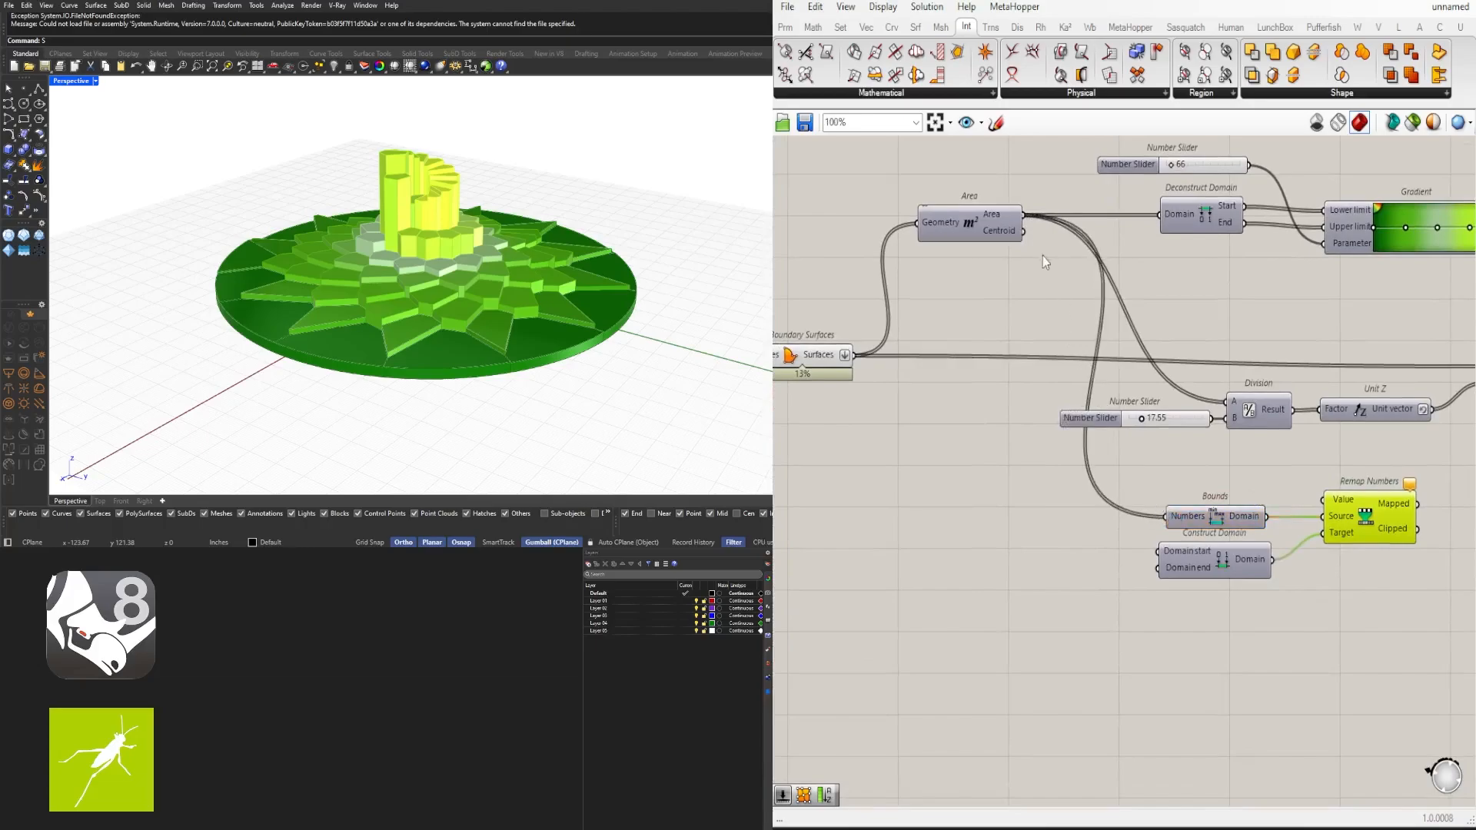
left_click_drag(1024, 215, 1333, 501)
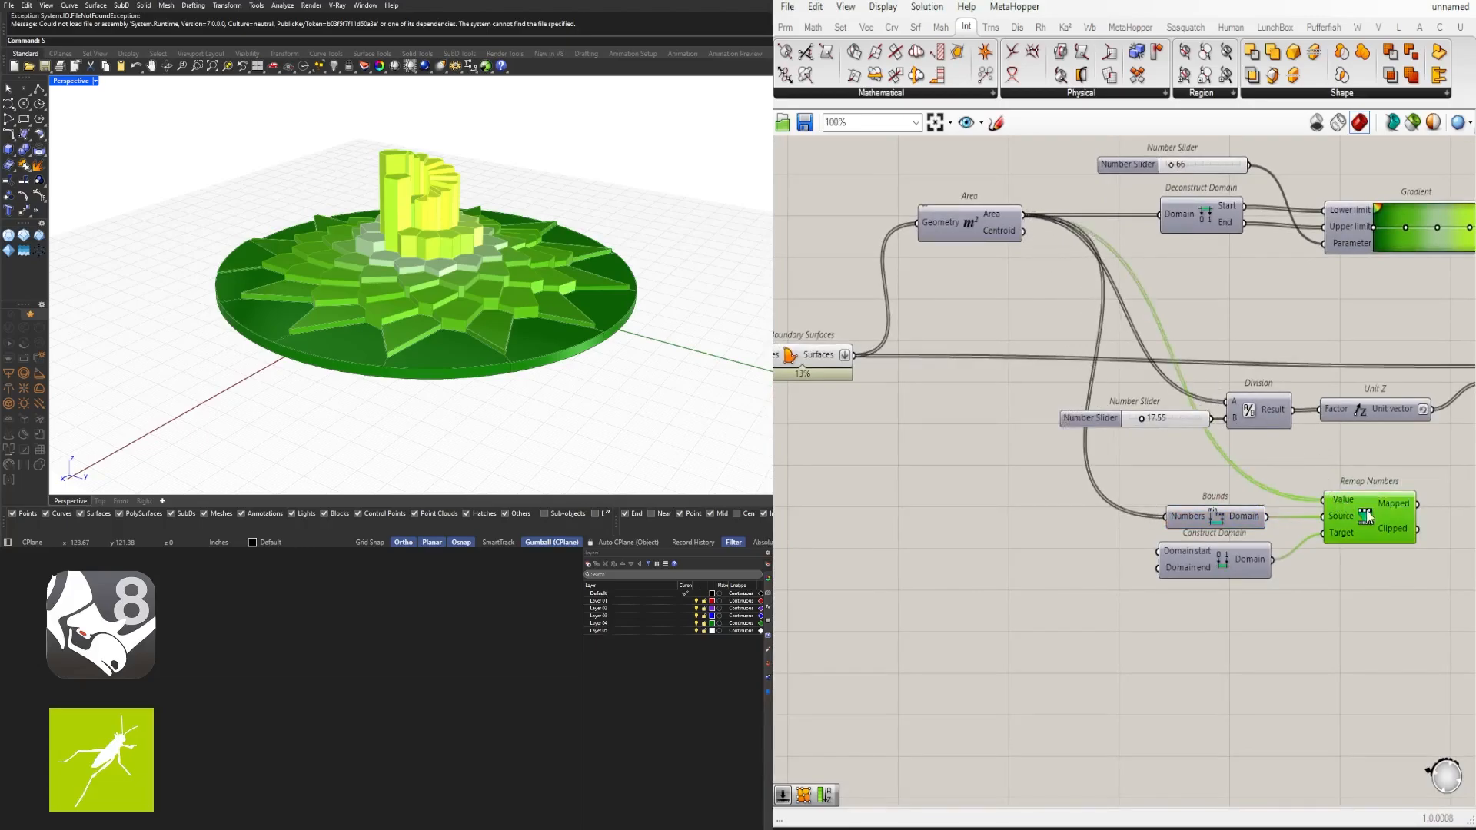
right_click_drag(1395, 512, 1321, 473)
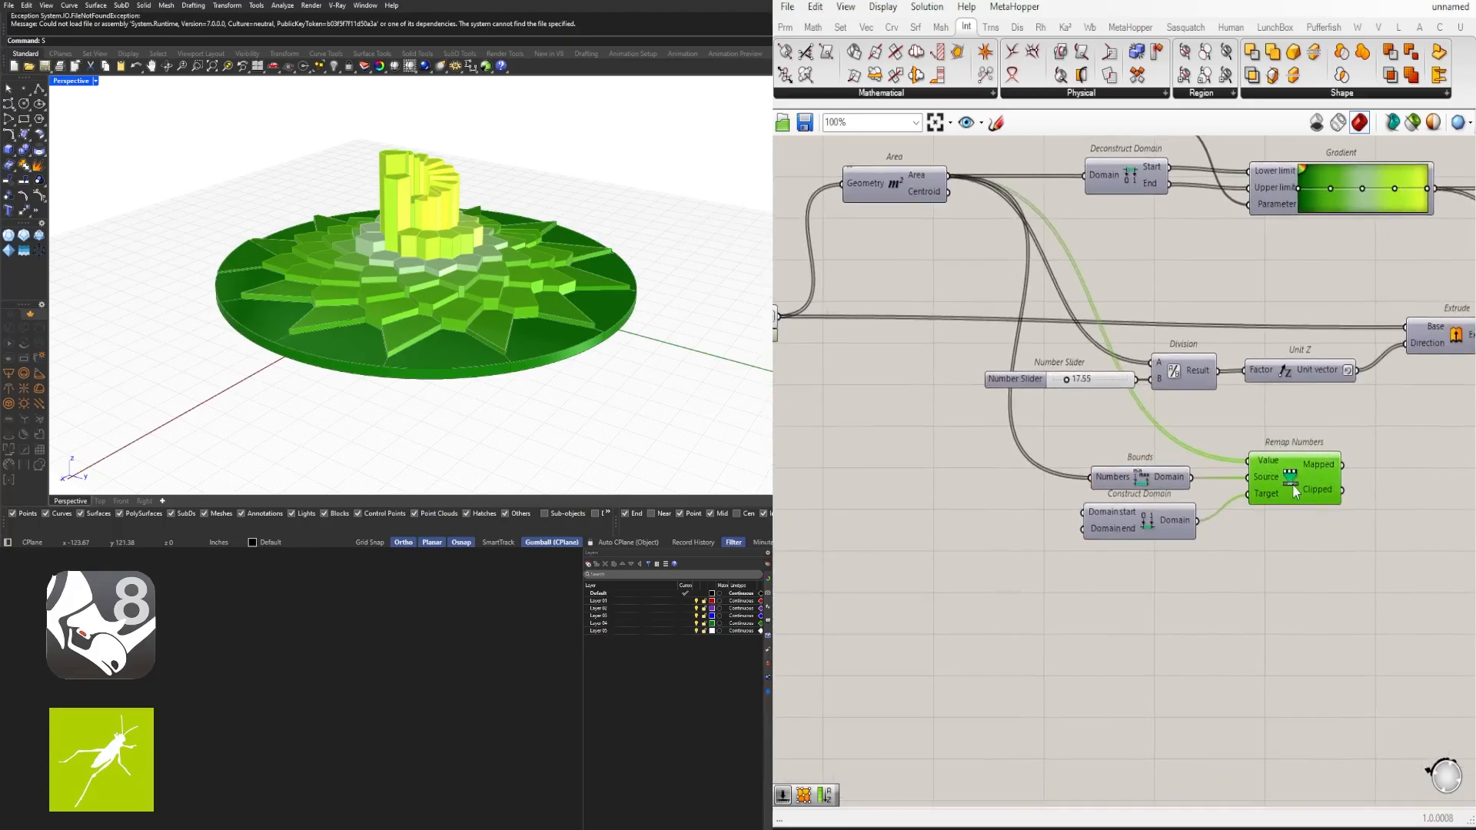
mouse_move(1307, 474)
left_click(1190, 540)
mouse_move(1173, 482)
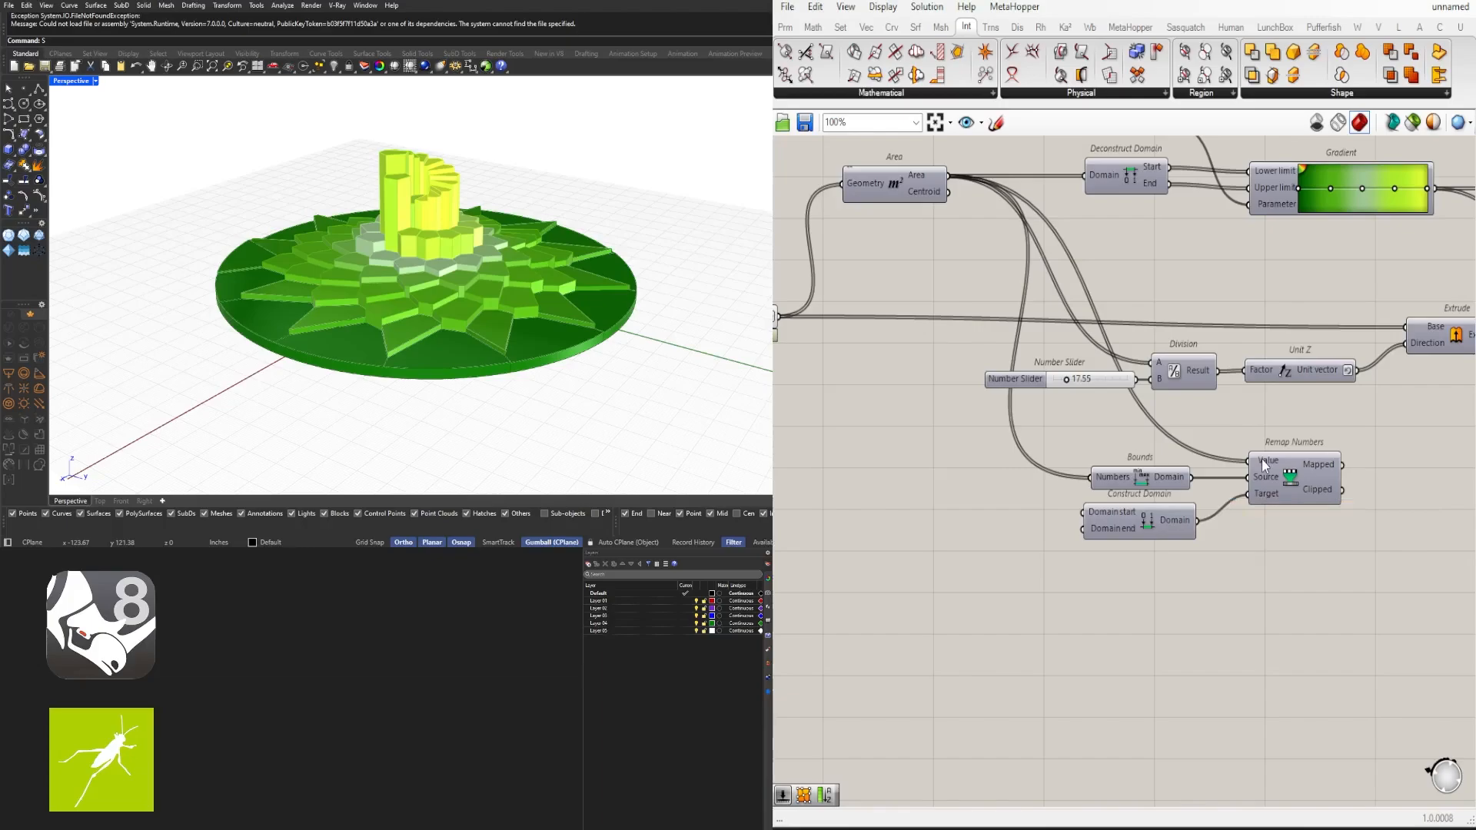
mouse_move(1262, 462)
mouse_move(1180, 522)
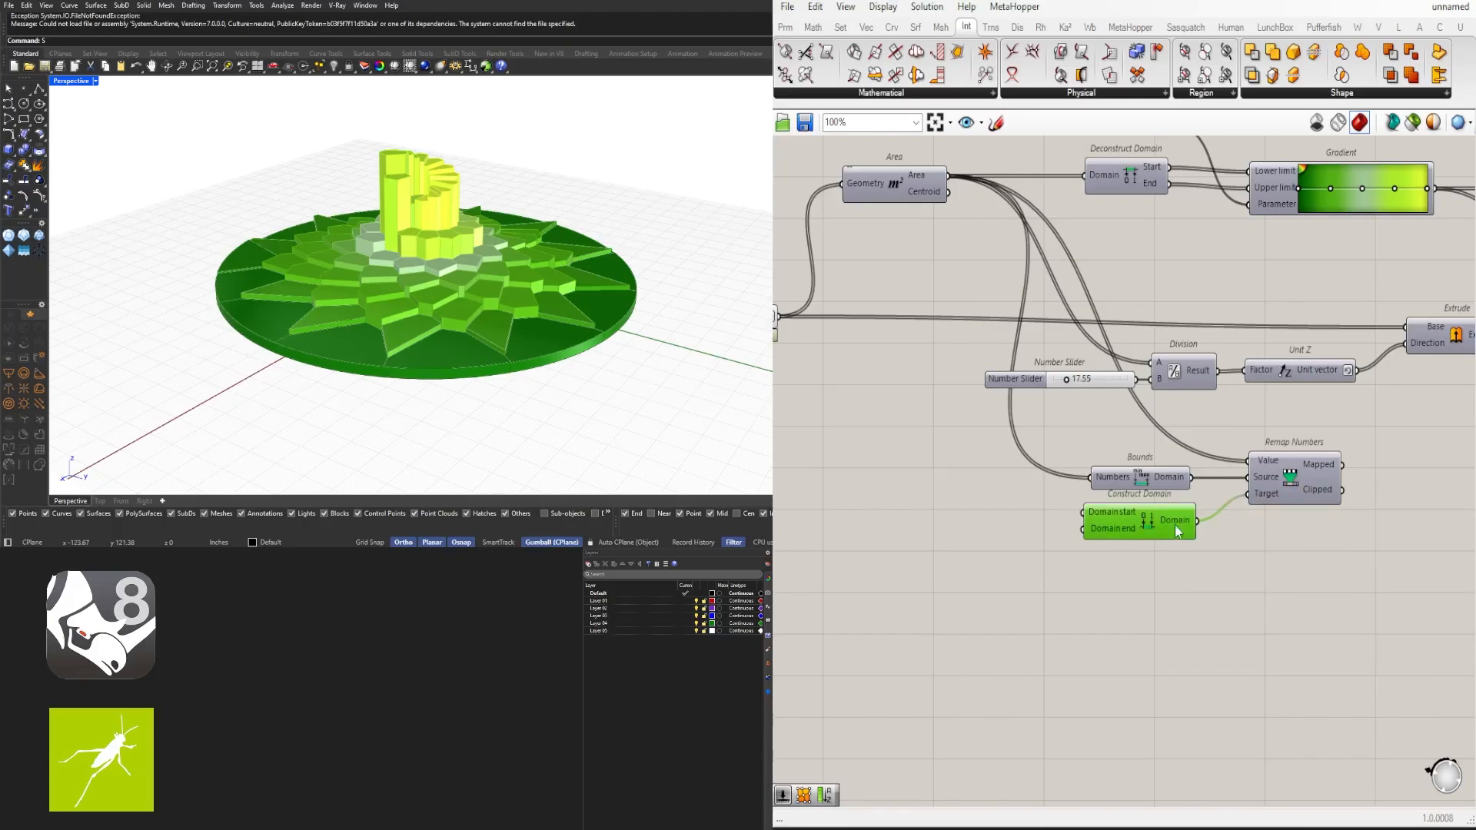
- Duplicate the number slider twice and connect the copies to Construct Domain's start and end inputs
left_click(1007, 567)
right_click_drag(1007, 567, 1083, 542)
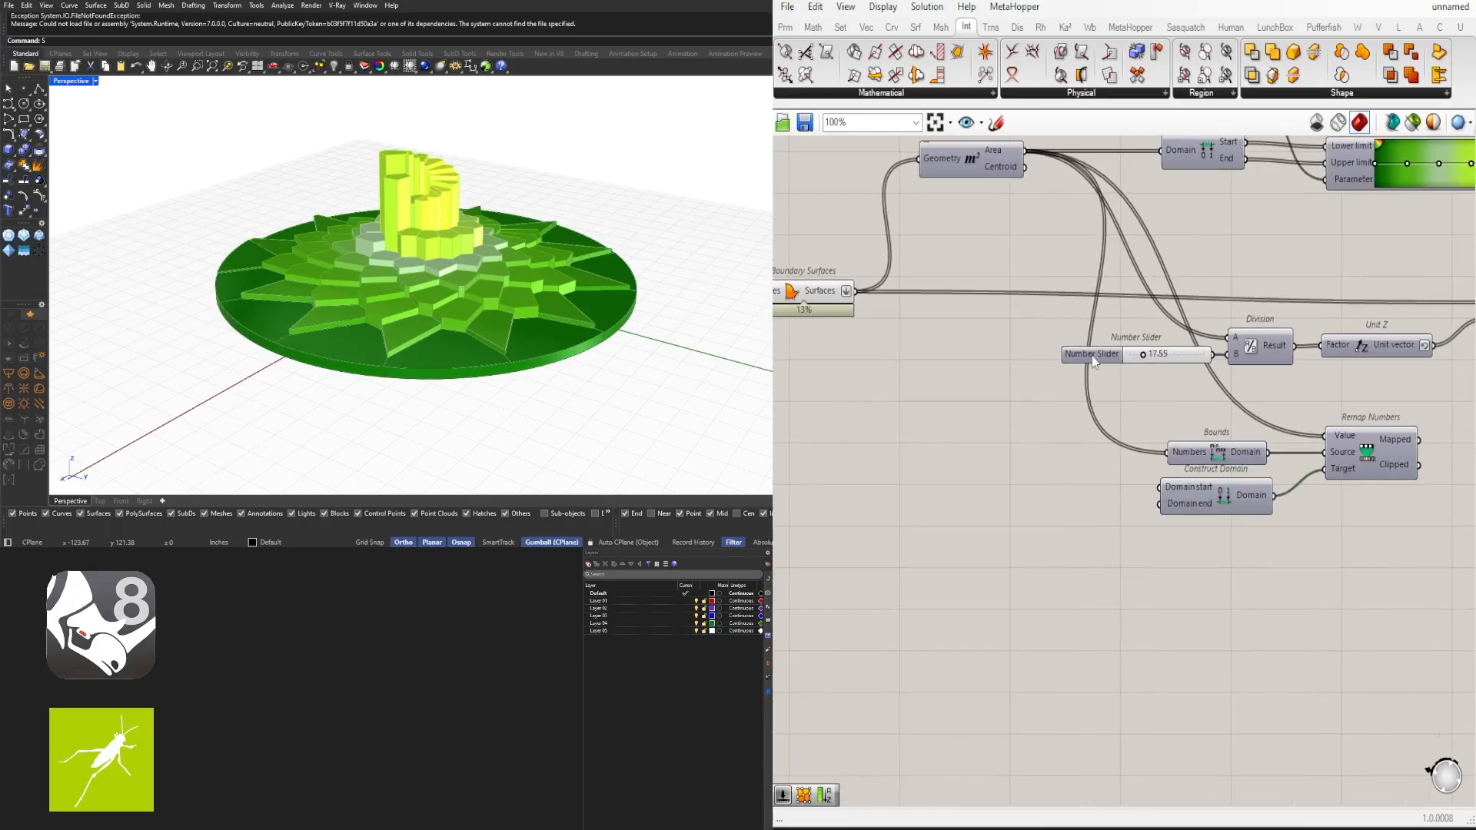
left_click_drag(1091, 356, 1008, 509, "alt")
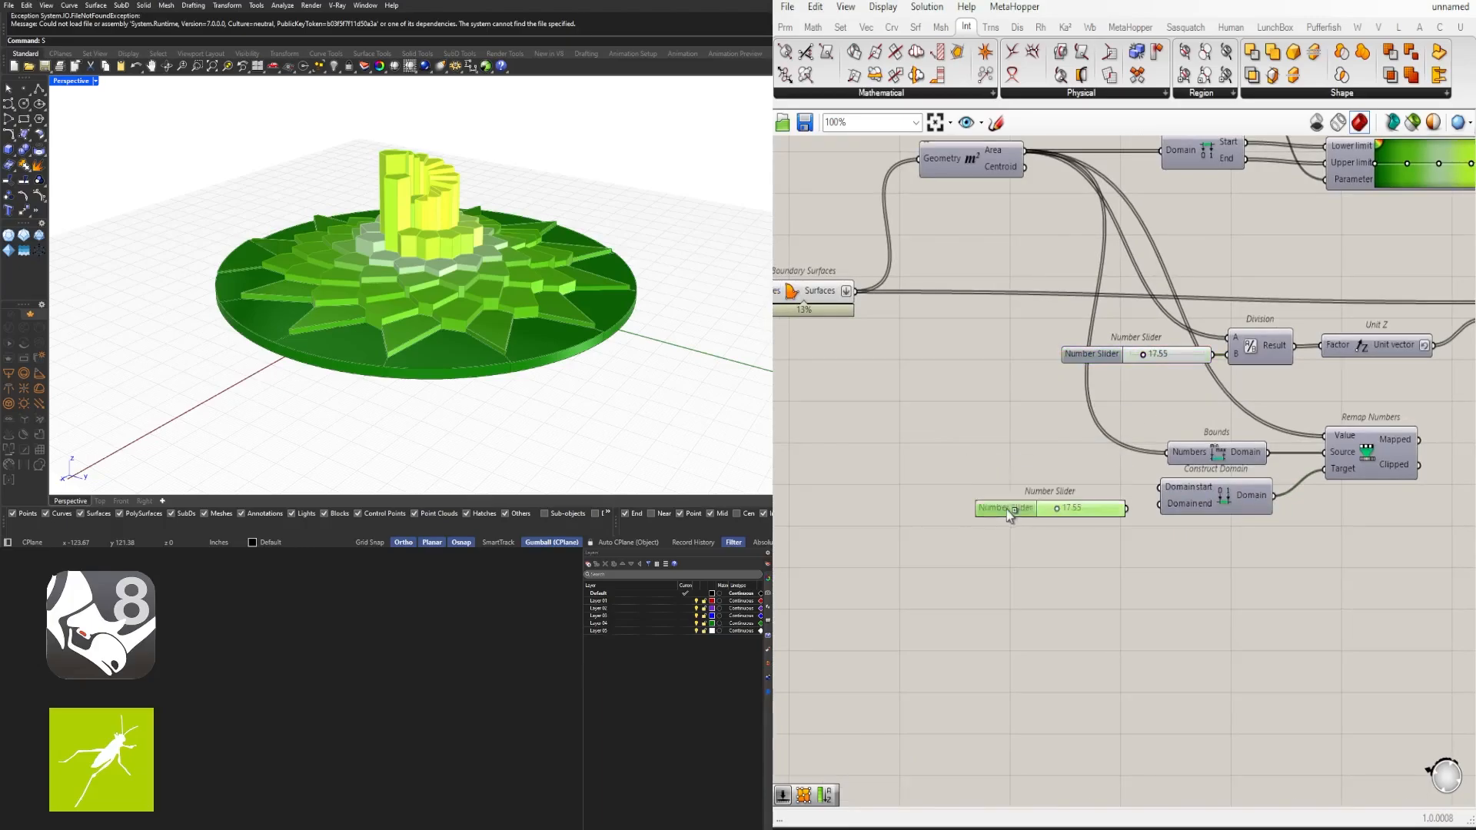
scroll(1061, 496, "up", 3)
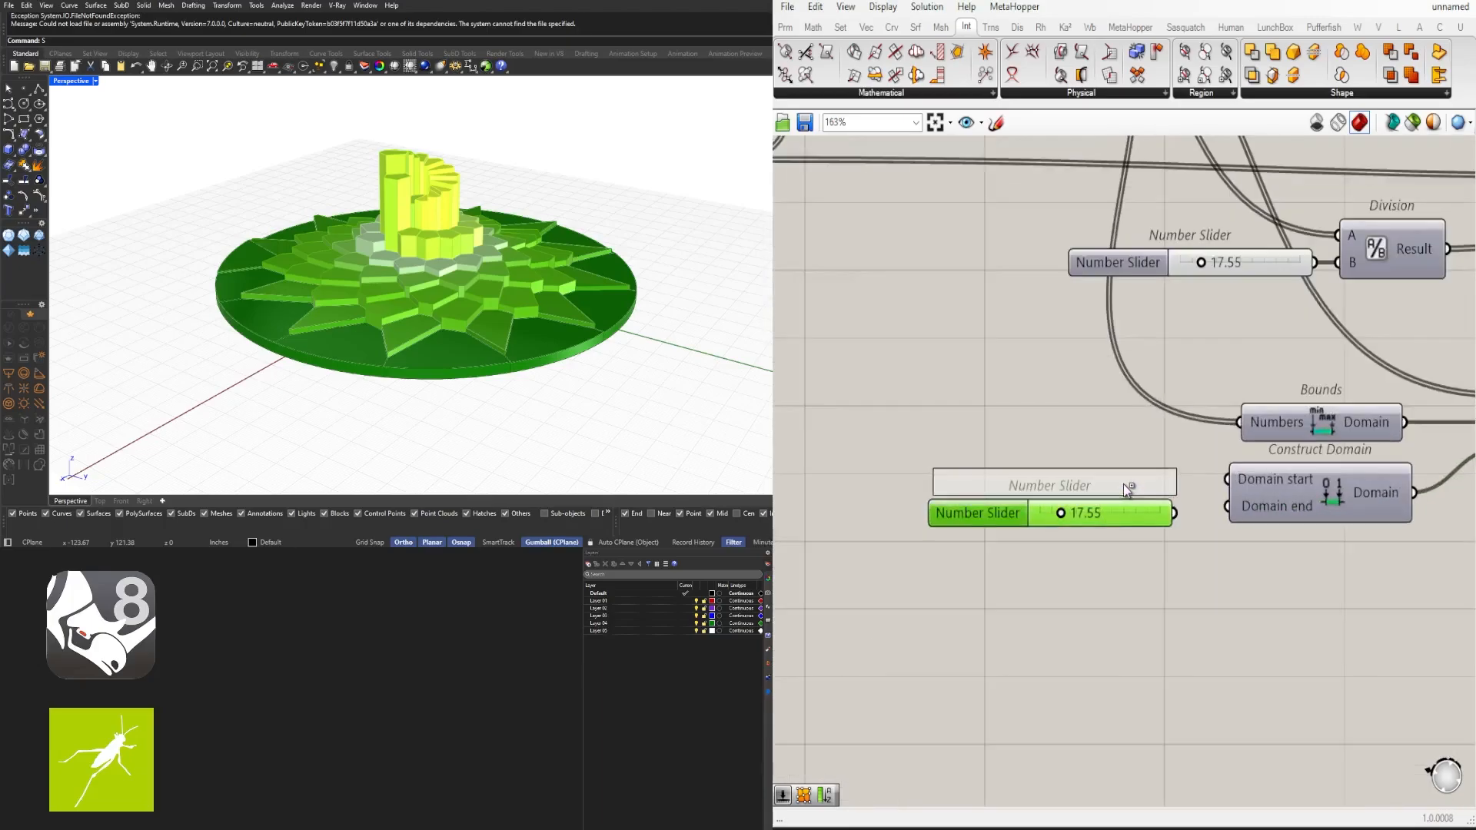
left_click_drag(1123, 485, 1124, 485, "alt")
left_click(1217, 461)
right_click_drag(1114, 491, 1084, 473)
left_click_drag(1037, 465, 1010, 499)
scroll(1030, 500, "up", 3)
scroll(1010, 498, "down", 2)
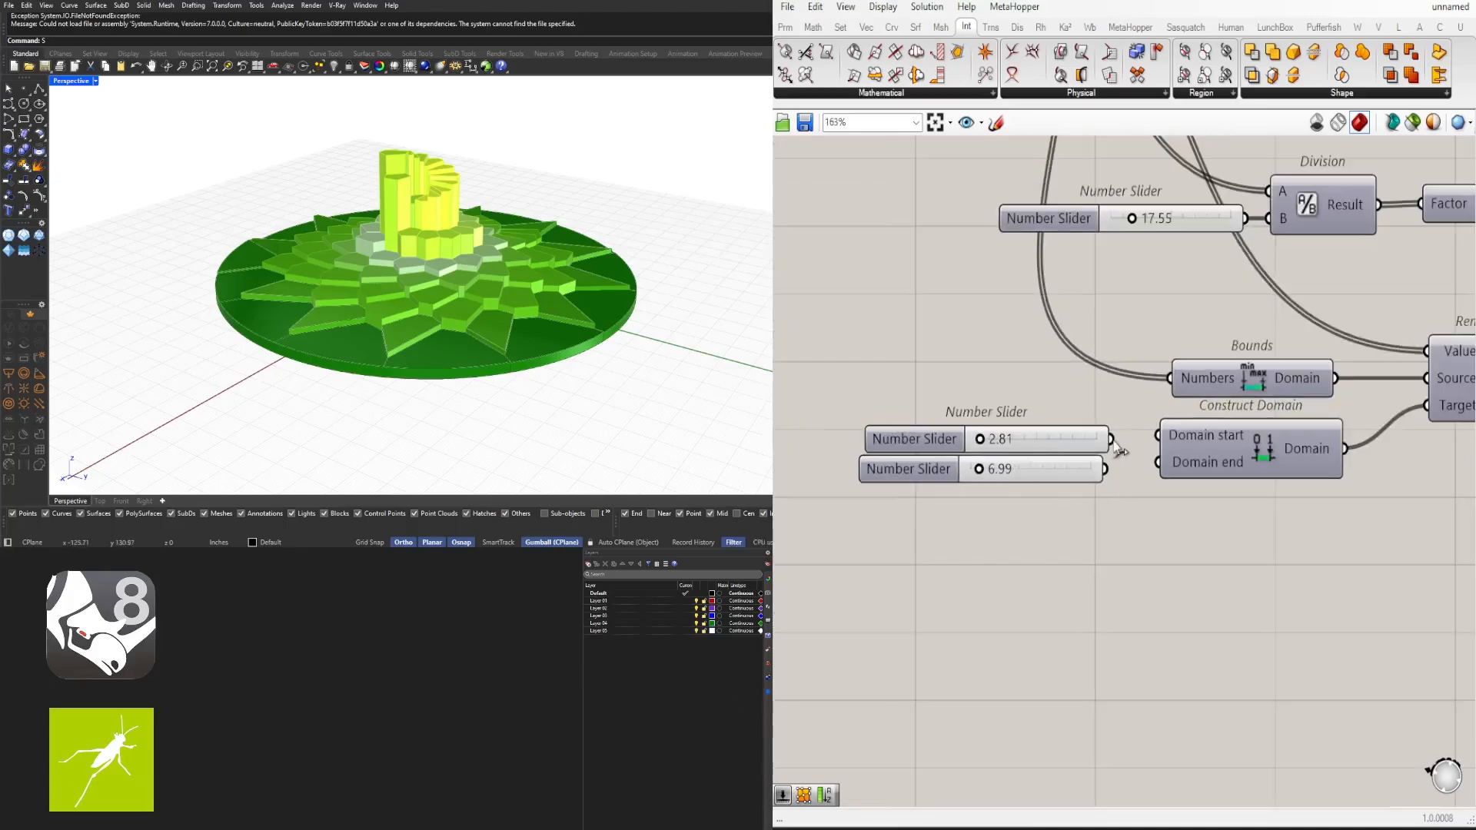
left_click_drag(1112, 441, 1153, 461)
left_click(911, 468)
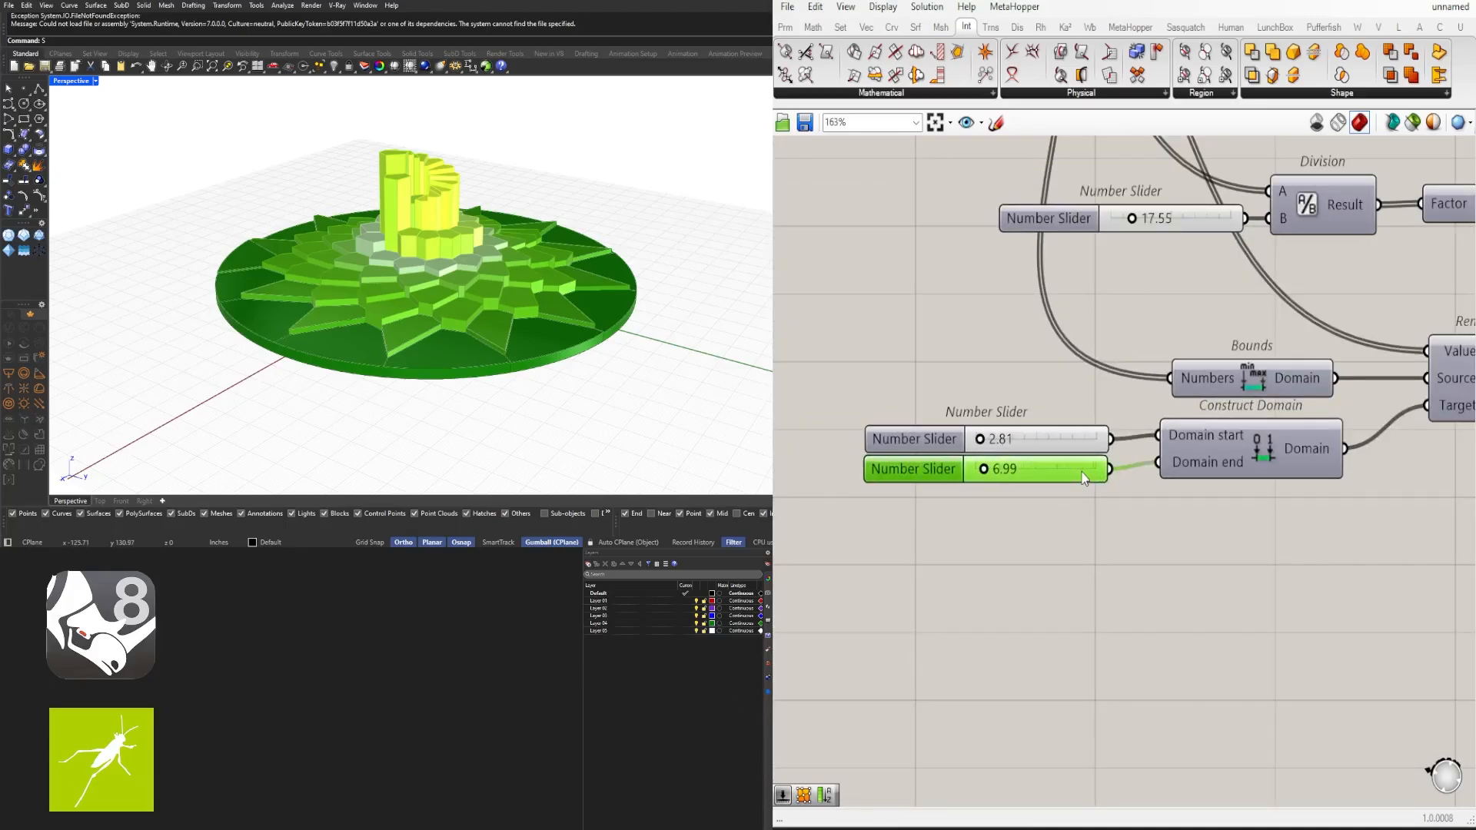
scroll(860, 503, "down", 3)
scroll(1183, 432, "up", 2)
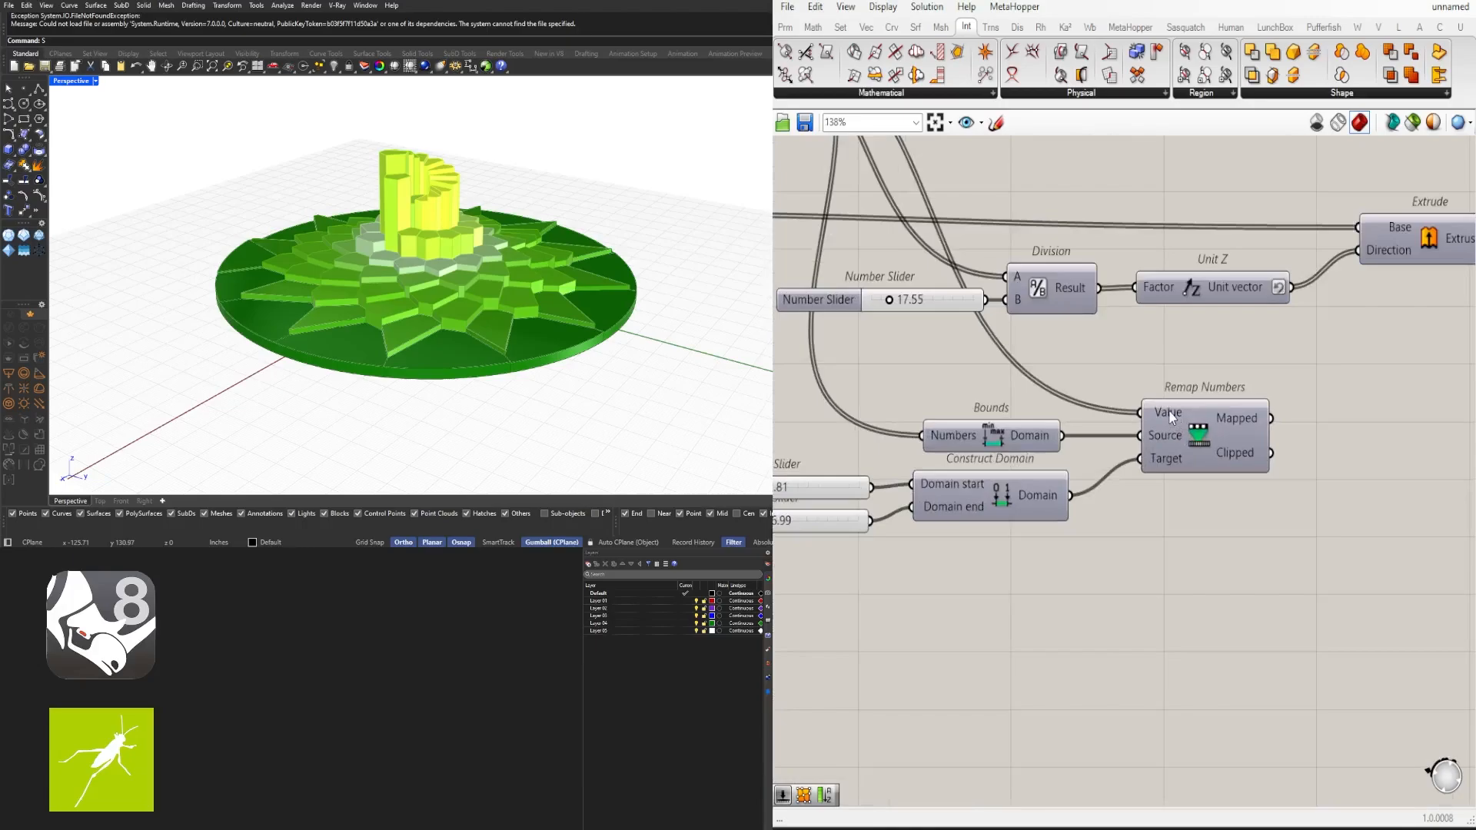
mouse_move(1176, 422)
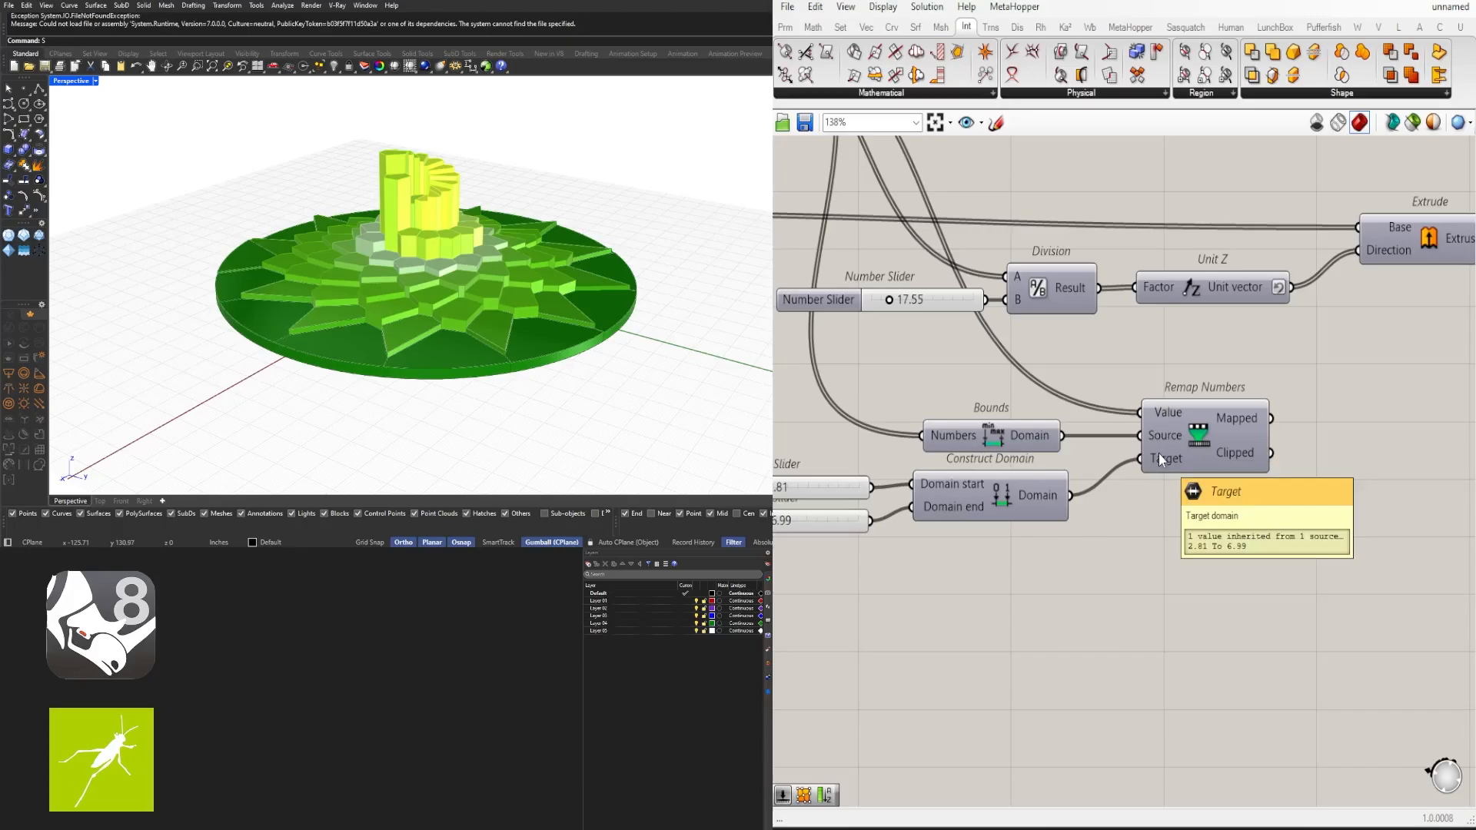
- Set the domain start slider to 2 and the domain end slider to 8
right_click_drag(843, 475, 970, 460)
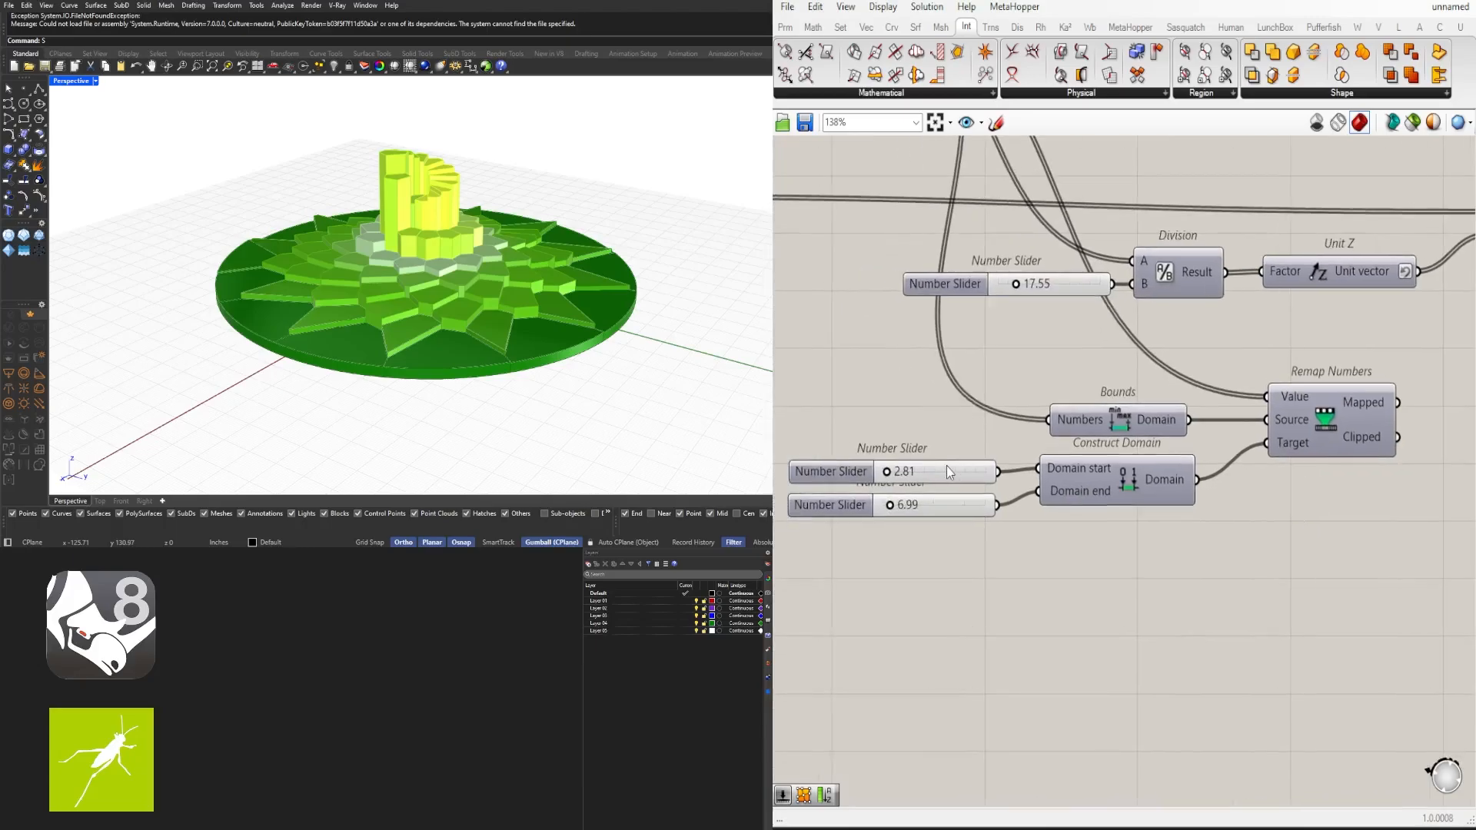
double_click(947, 466)
type("2")
key("Return")
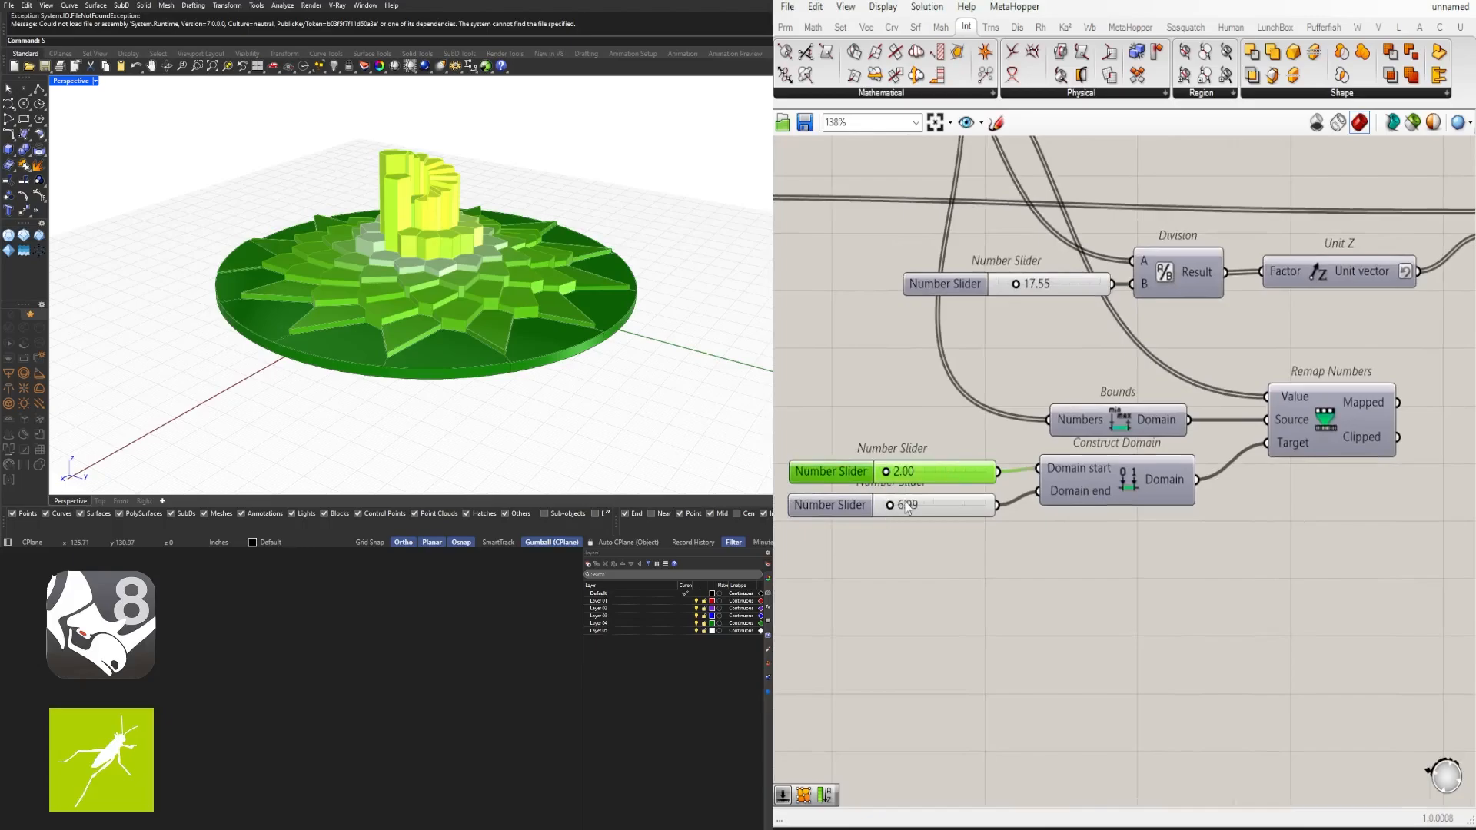
double_click(908, 504)
type("7")
key("Return")
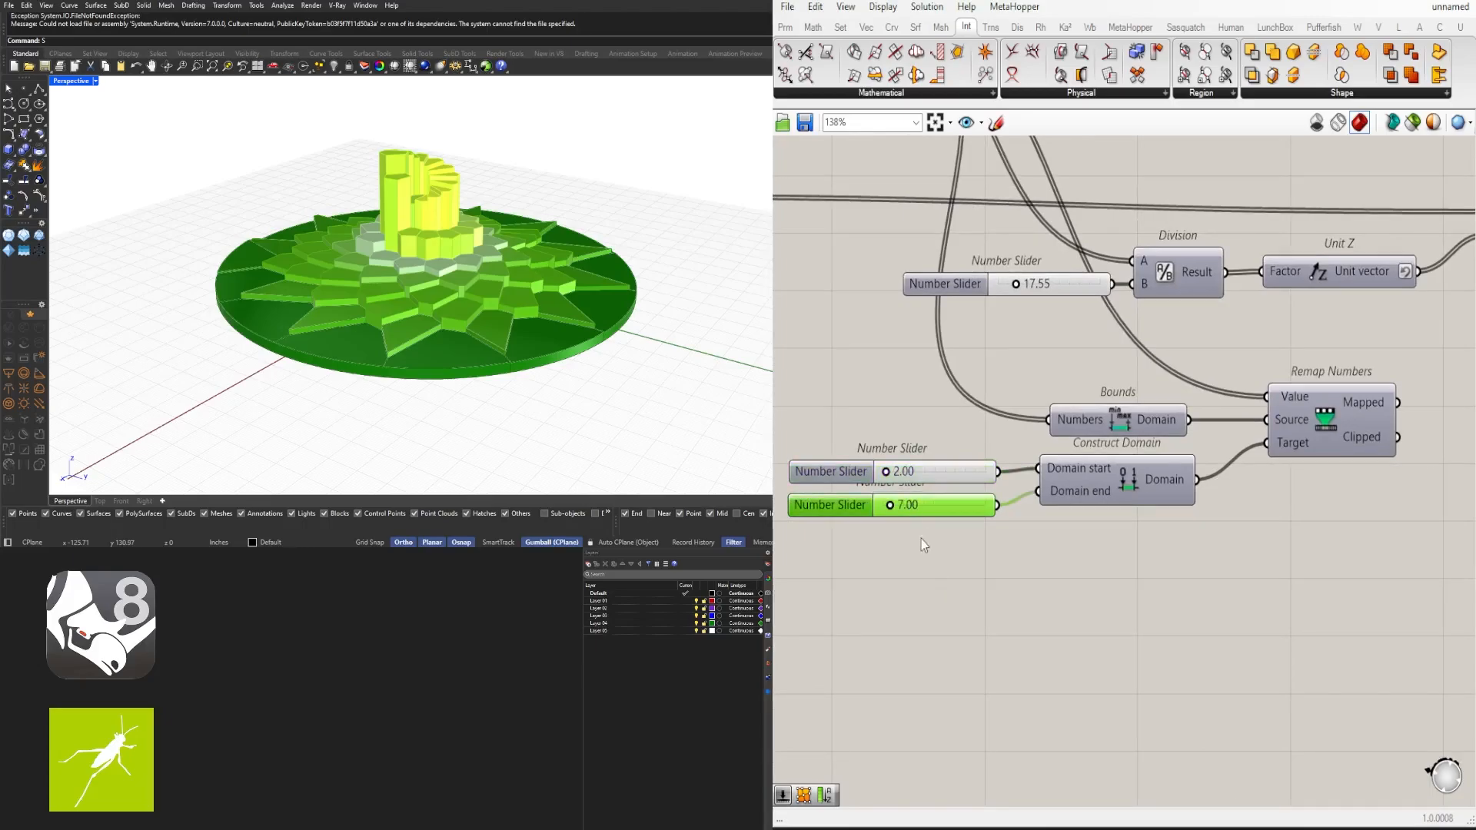
left_click(954, 527)
double_click(916, 505)
type("8")
key("Return")
left_click(1031, 579)
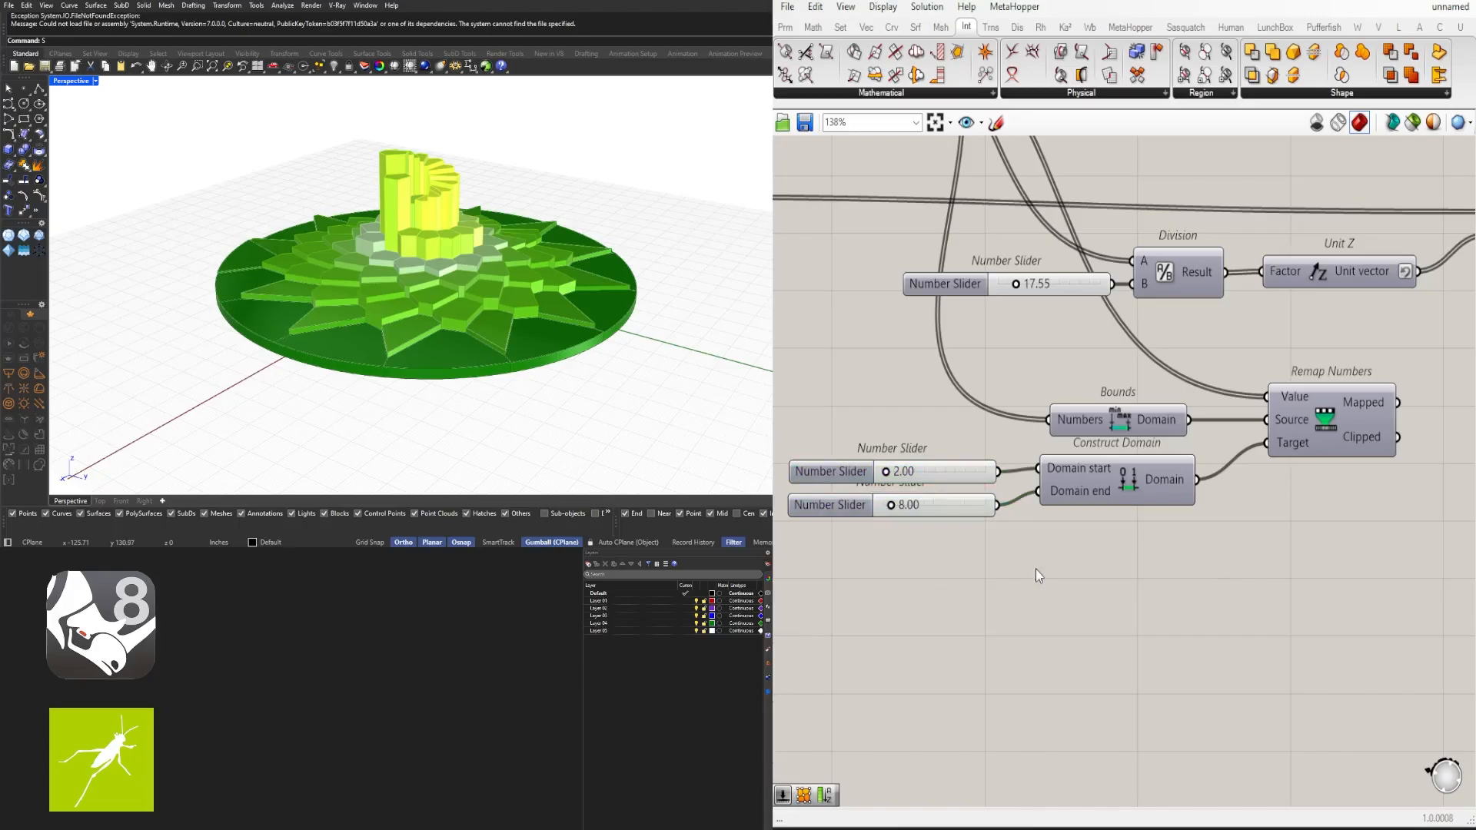
- Rearrange the extrusion chain and the gradient group of components on the canvas
scroll(1037, 575, "down", 2)
right_click_drag(1039, 575, 920, 583)
scroll(1151, 447, "up", 2)
mouse_move(1153, 463)
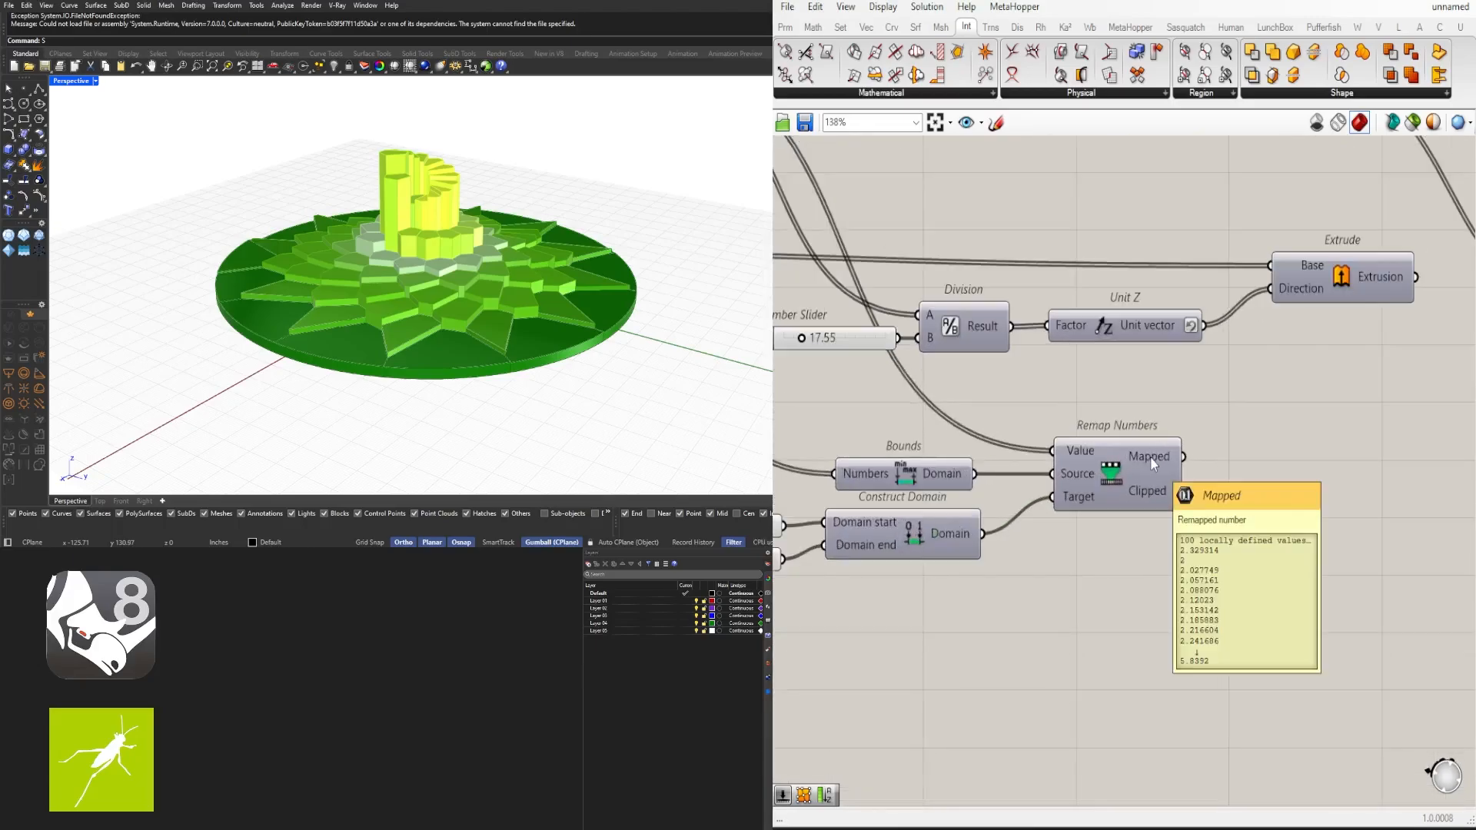
scroll(1243, 468, "down", 3)
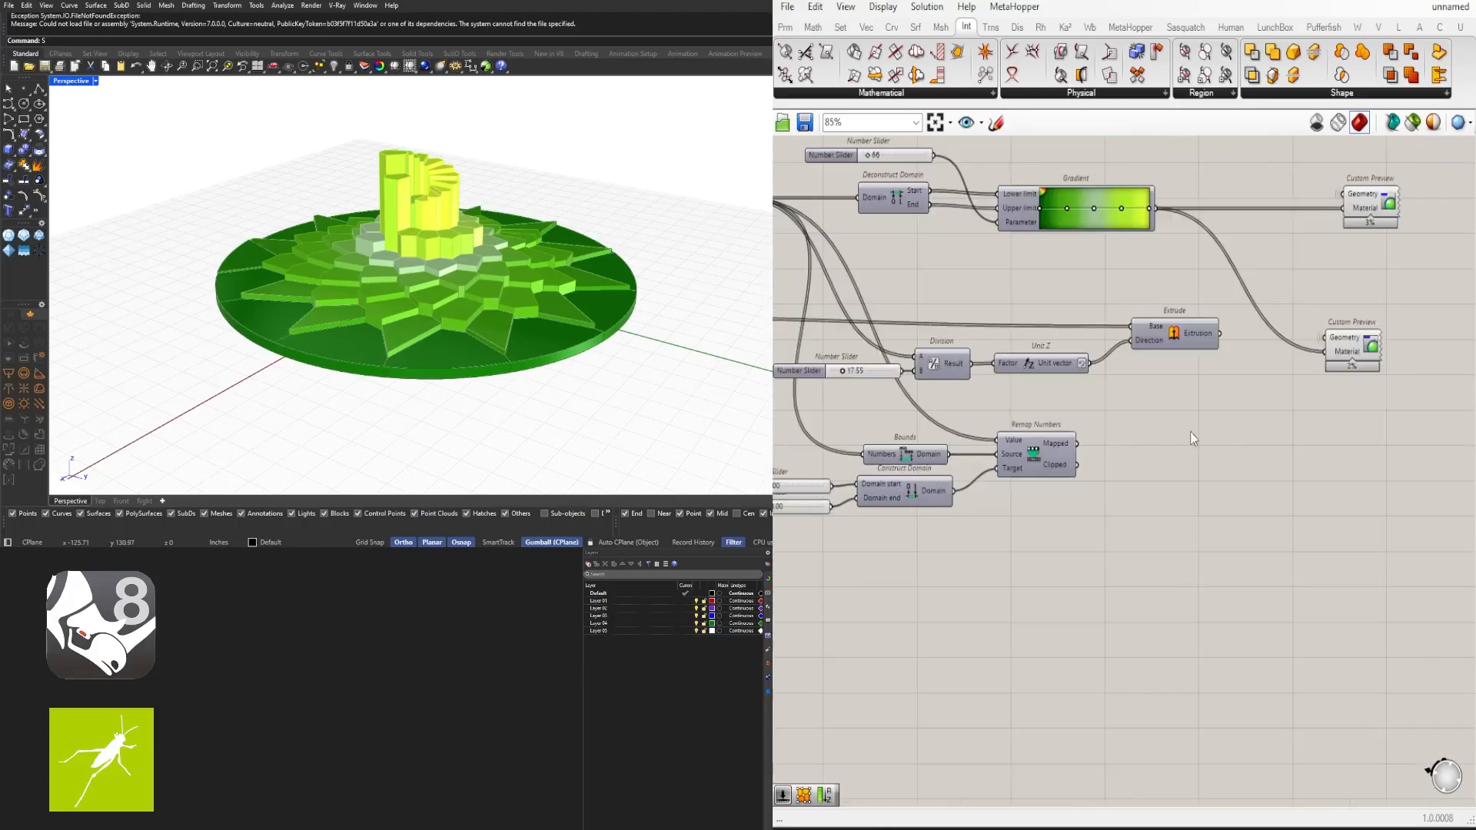
right_click_drag(1178, 418, 1280, 376)
scroll(1290, 375, "down", 1)
left_click_drag(1239, 514, 830, 398)
left_click_drag(1157, 403, 1050, 444)
left_click(1138, 399)
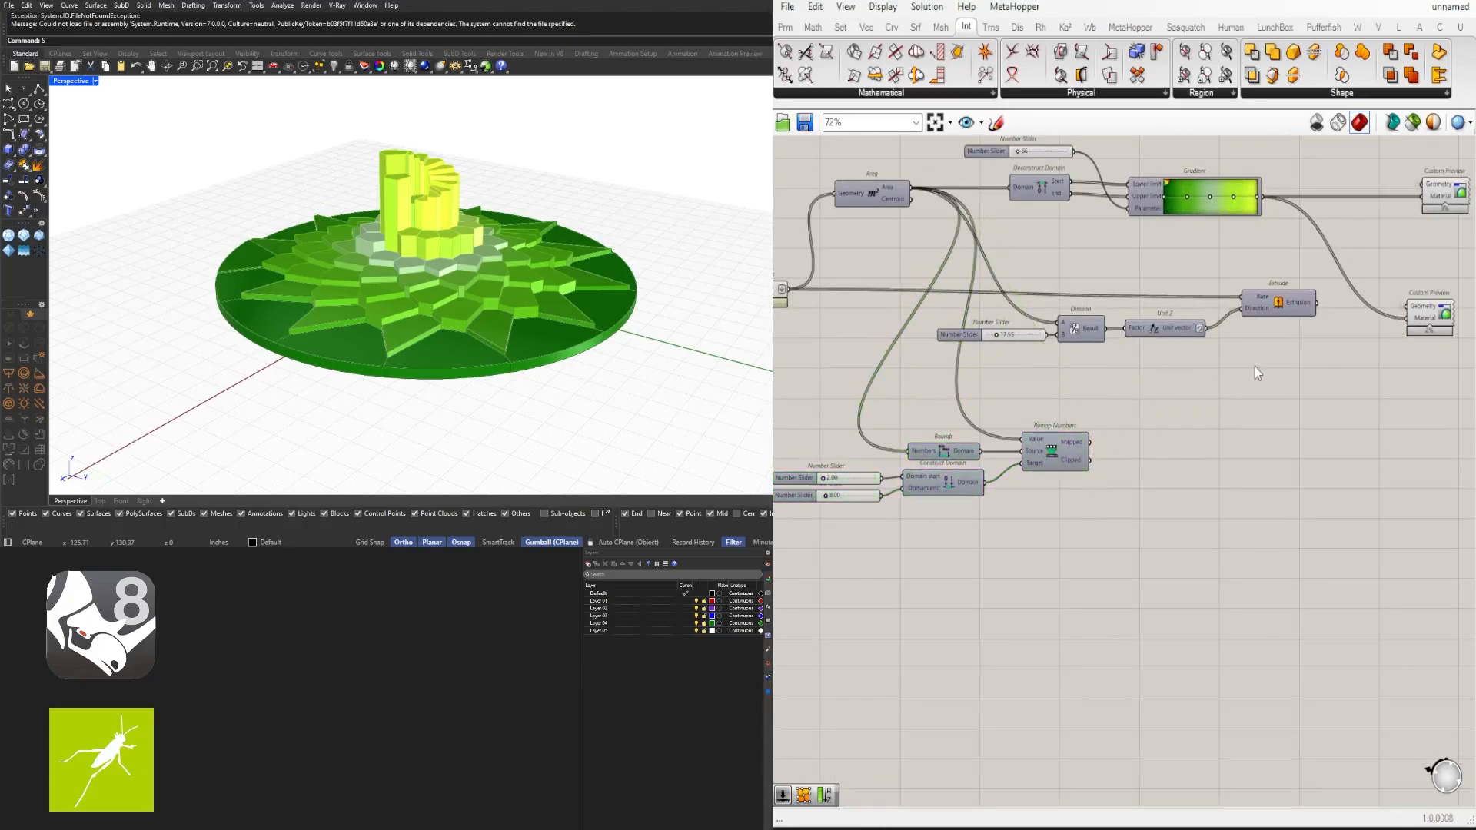
scroll(1285, 377, "down", 2)
left_click_drag(1284, 372, 1042, 313)
scroll(1162, 309, "up", 2)
right_click_drag(1336, 331, 1210, 339)
scroll(1211, 338, "down", 2)
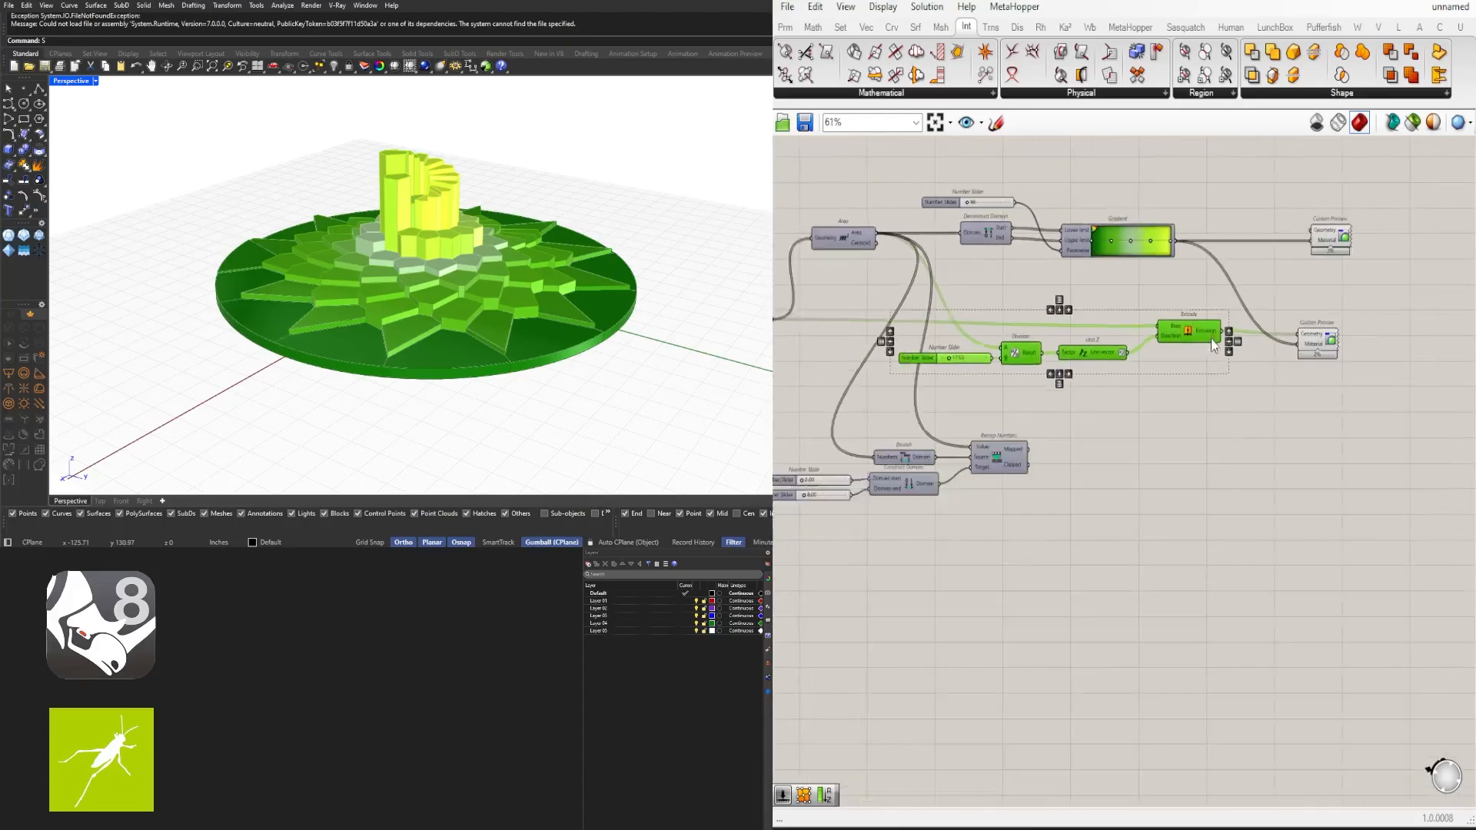
left_click_drag(1397, 415, 1099, 330)
left_click_drag(1351, 358, 937, 311)
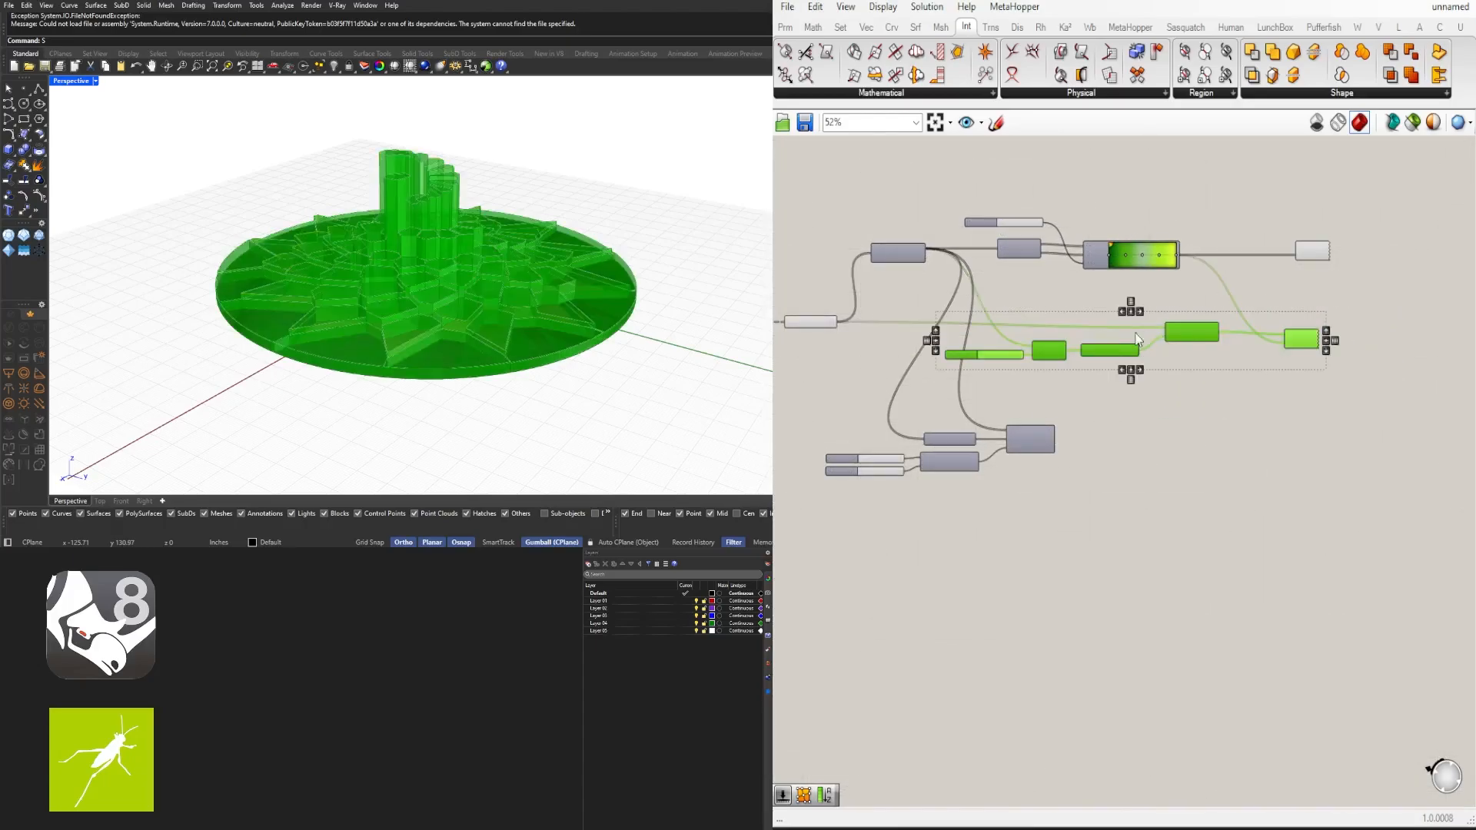
left_click_drag(1204, 331, 1300, 331)
left_click_drag(1428, 290, 1020, 184)
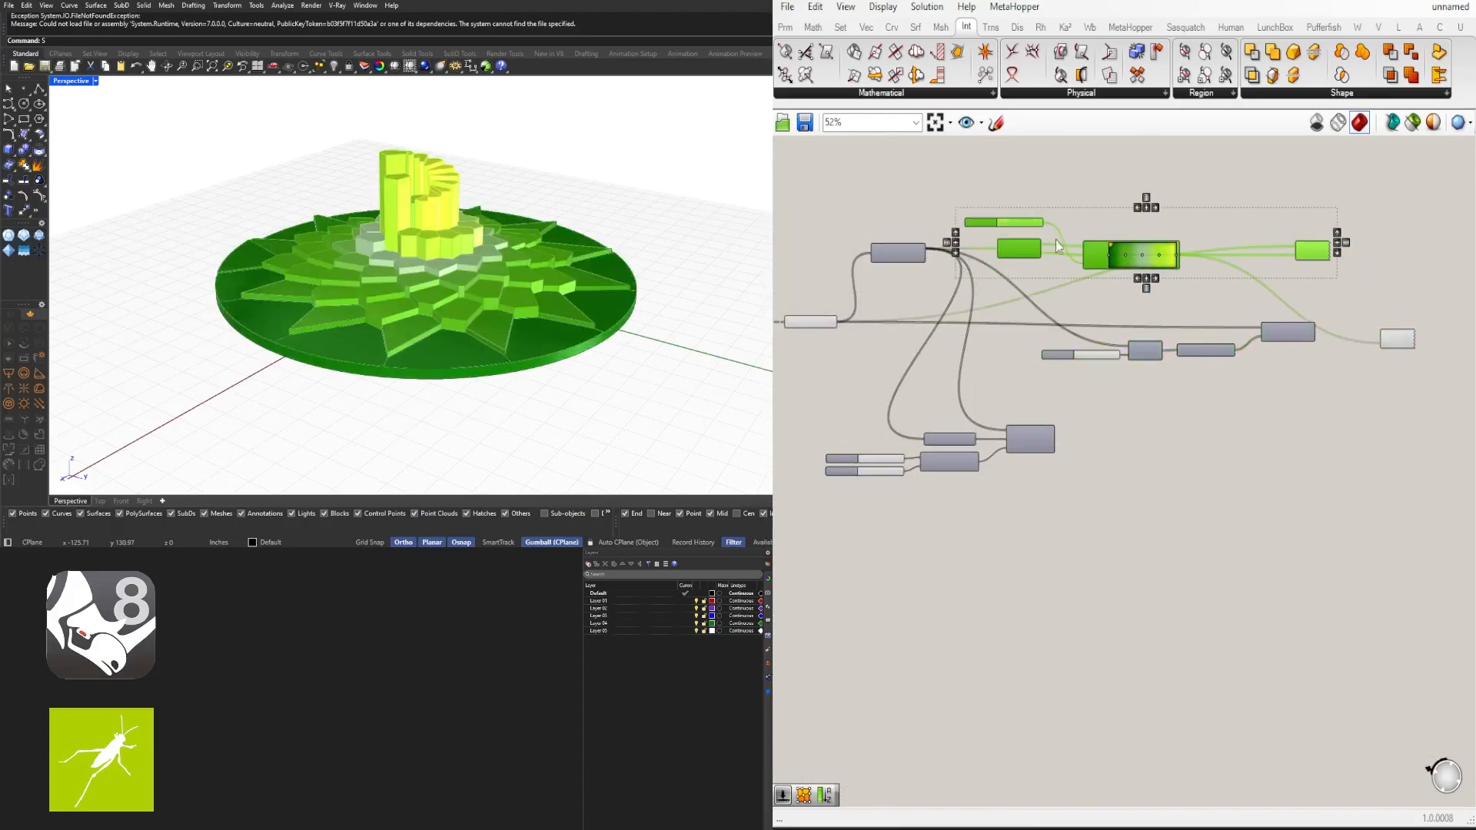
left_click_drag(1108, 255, 1187, 260)
- Duplicate the slider, Division, Unit Z and Extrude chain and place the copy below the original
left_click(1388, 372)
scroll(1340, 338, "up", 2)
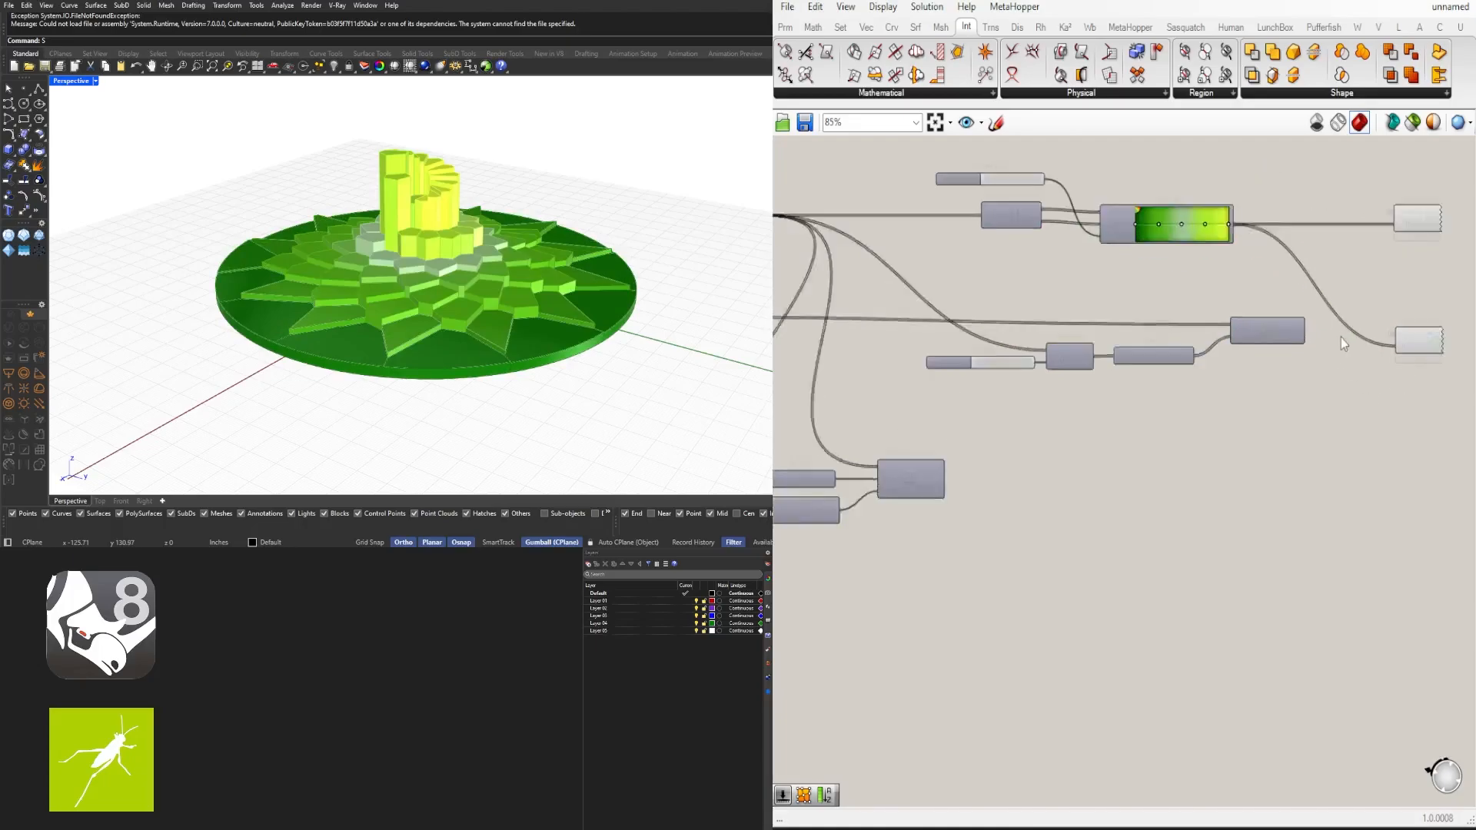
left_click_drag(1450, 416, 1010, 331)
right_click_drag(1200, 363, 1305, 333)
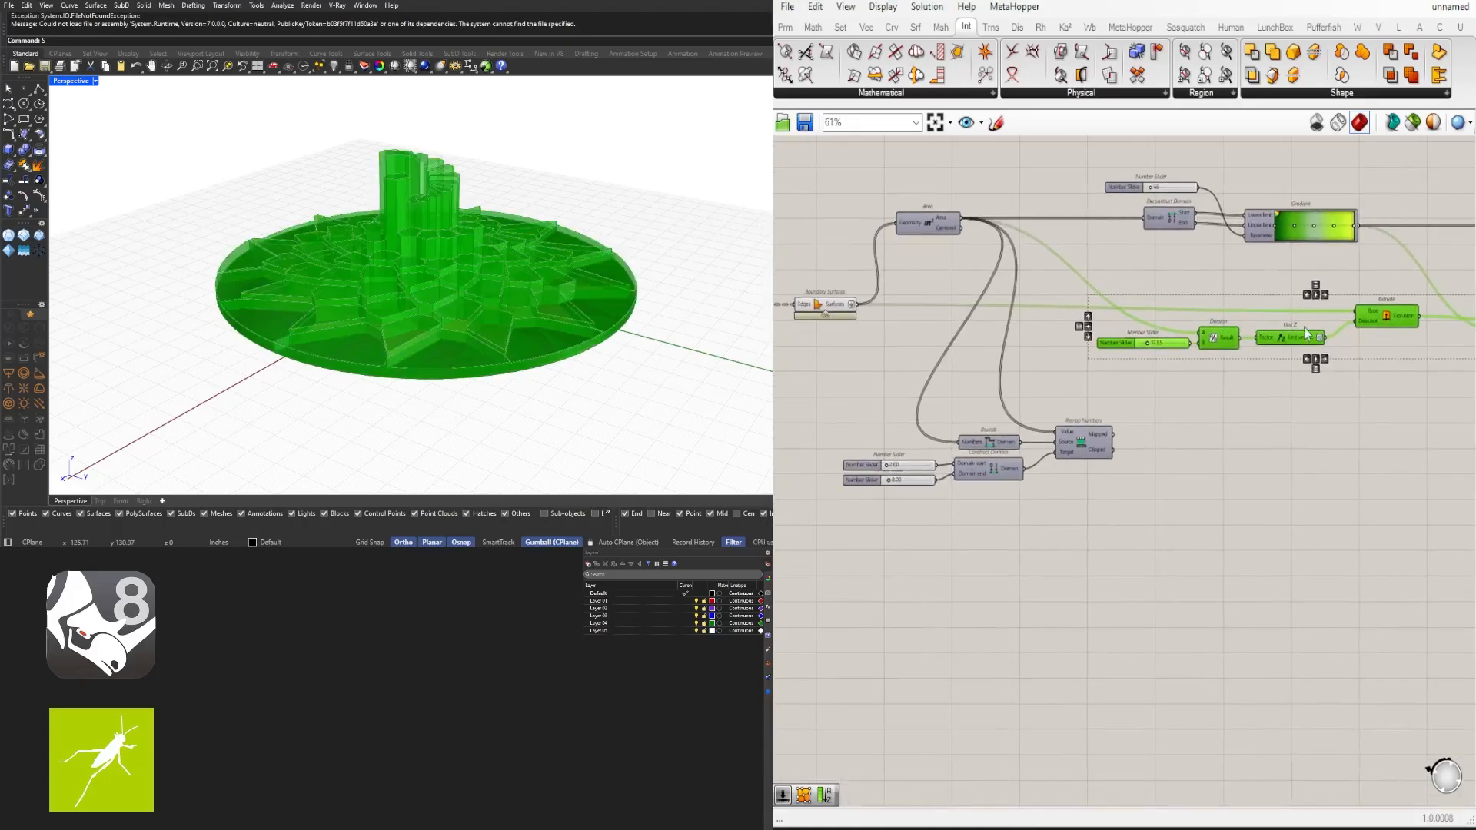
left_click_drag(1385, 322, 1388, 380, "alt")
- Delete the duplicated number slider and Division component from the copied chain
left_click(1200, 468)
scroll(1188, 446, "up", 2)
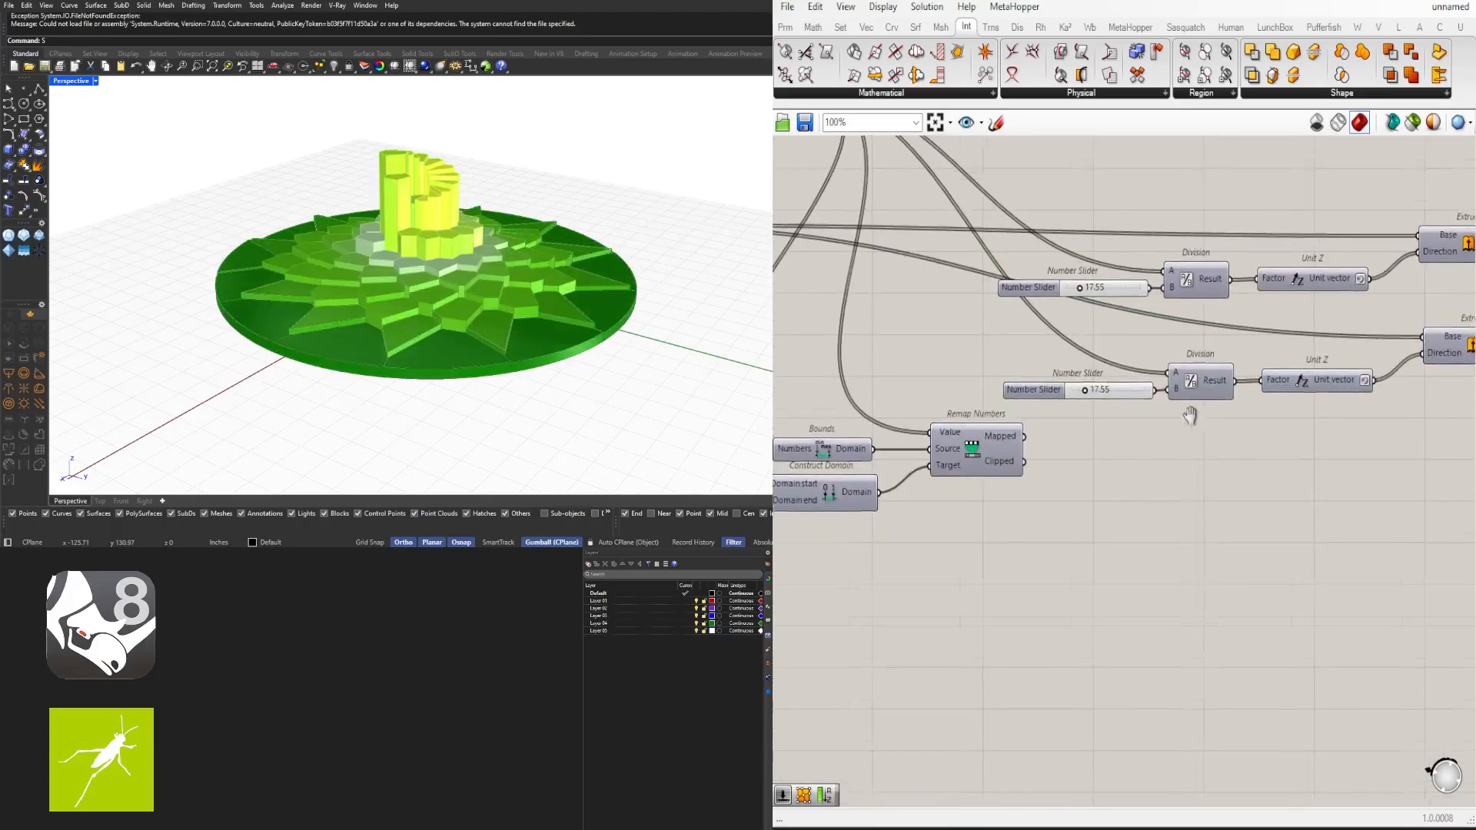
left_click_drag(1154, 416, 1072, 355)
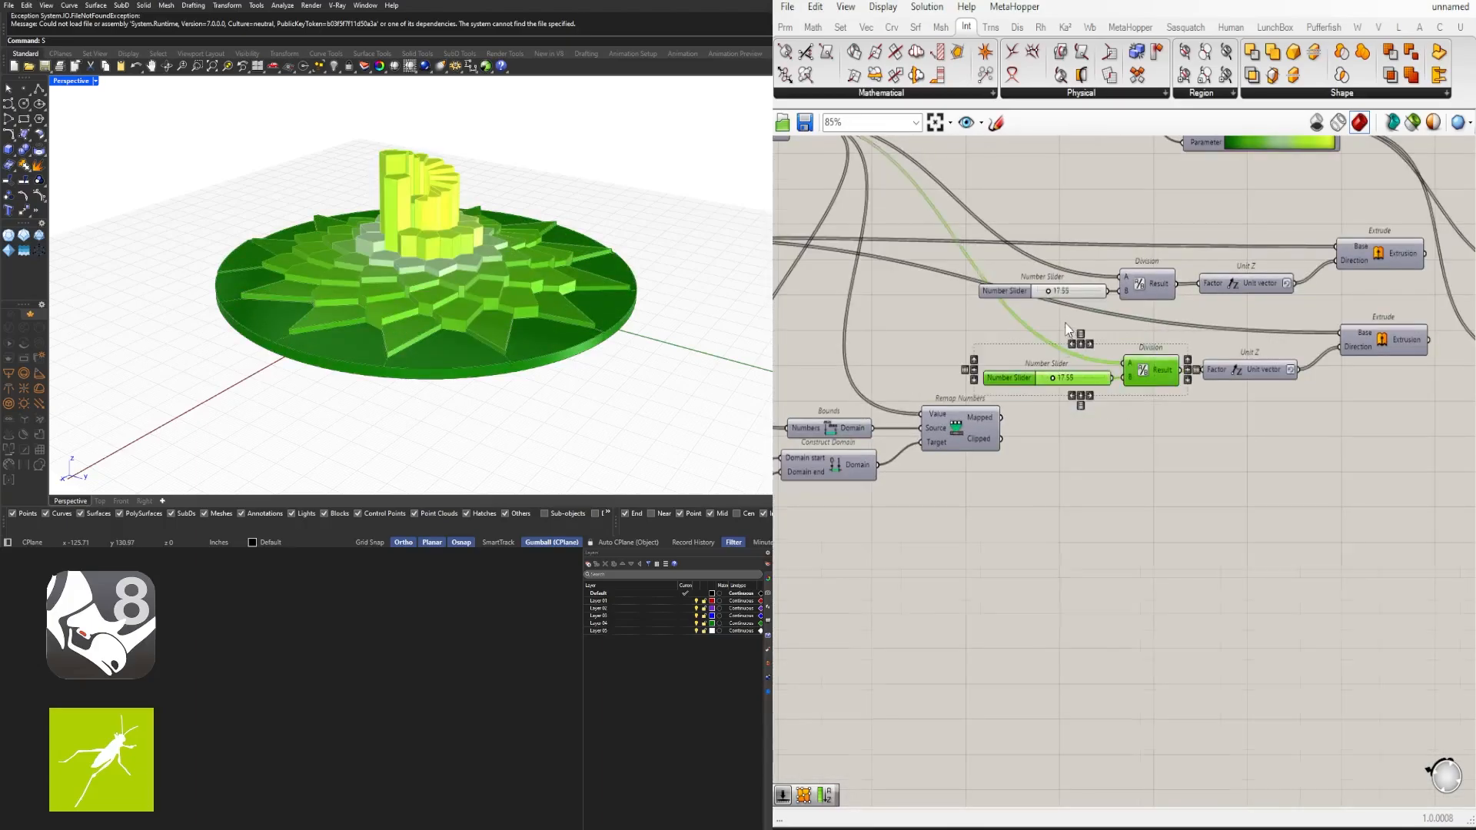
scroll(905, 279, "down", 1)
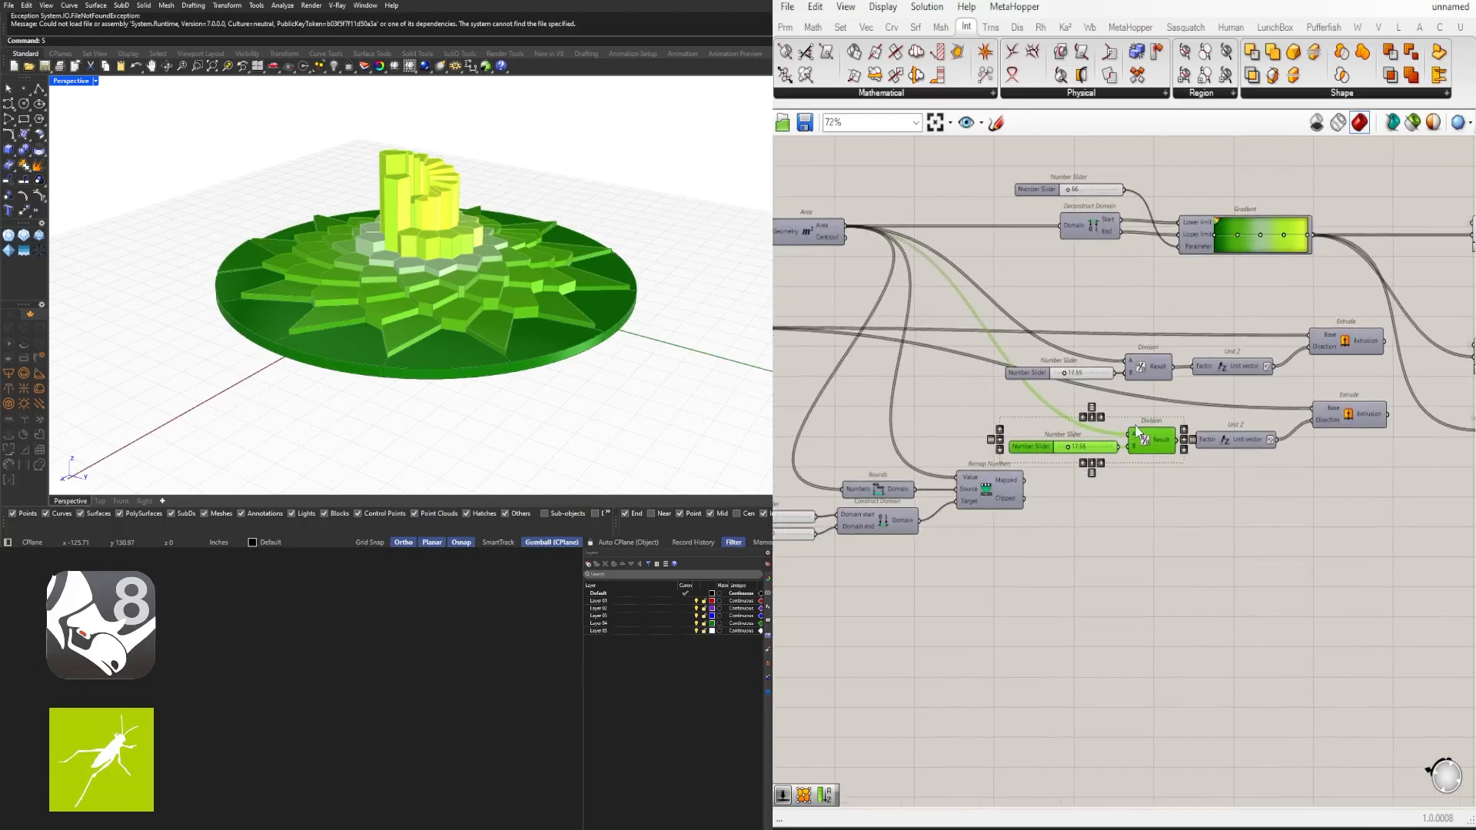
key("Delete")
scroll(1243, 578, "up", 1)
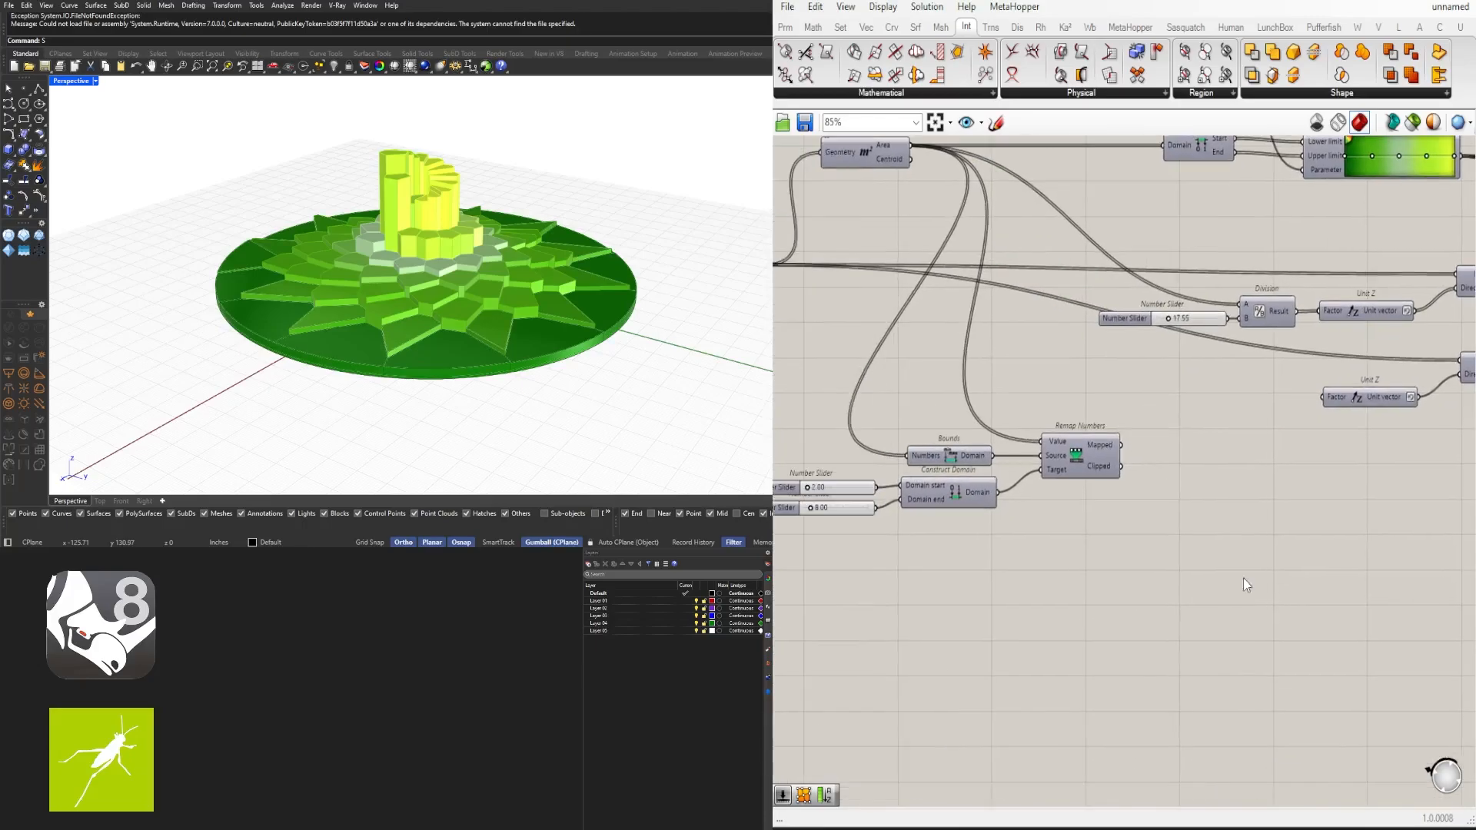
- Connect the Remap Numbers mapped output to the factor input of the copied Unit Z component
left_click_drag(1194, 569, 785, 408)
left_click_drag(1091, 448, 1244, 408)
left_click(1336, 444)
scroll(1162, 417, "up", 2)
right_click_drag(1331, 435, 1184, 435)
left_click_drag(1152, 409, 1146, 417)
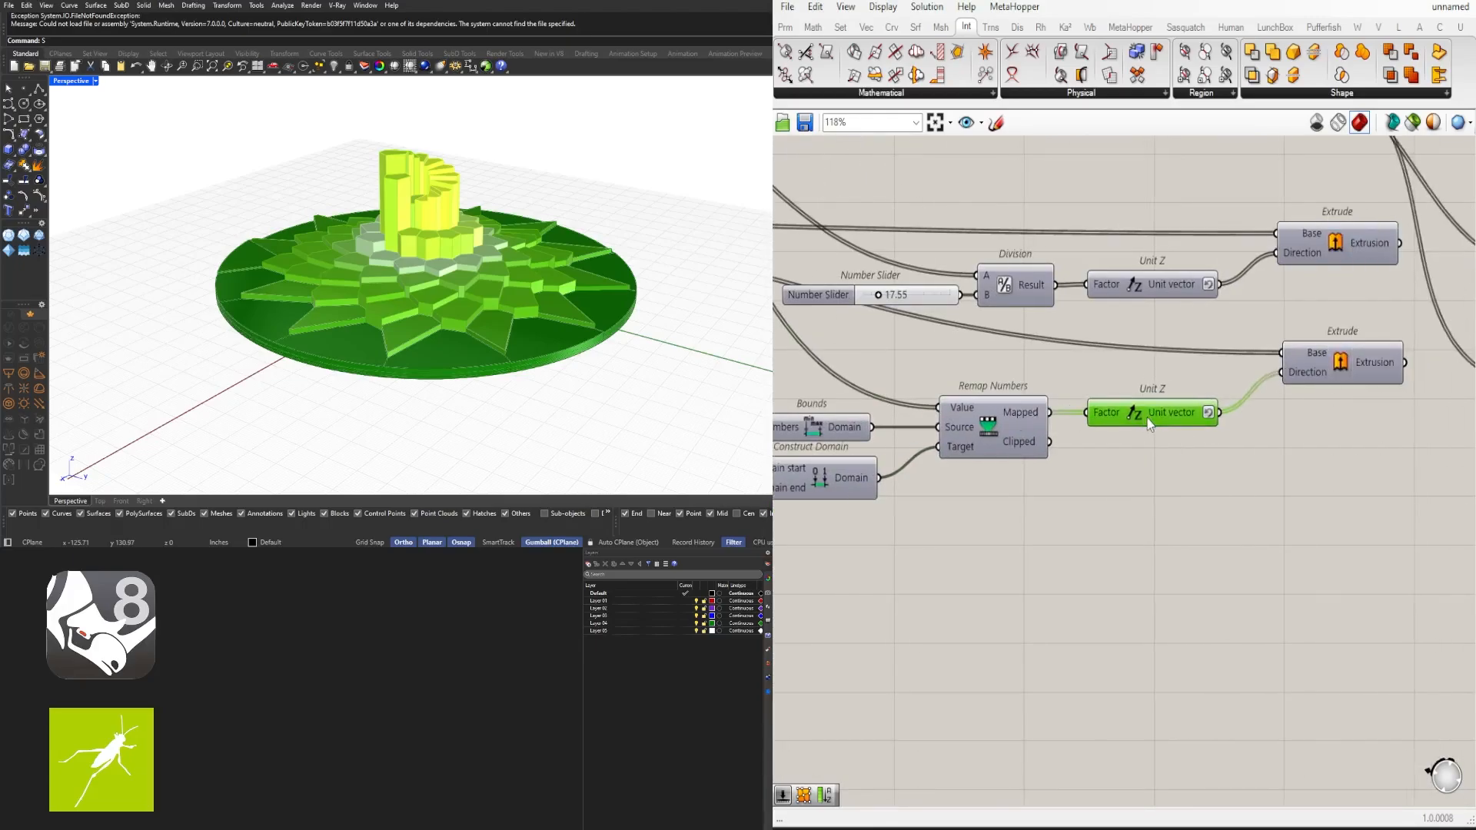
- Select the two upper Custom Preview components and disable their preview
scroll(1150, 419, "down", 2)
right_click_drag(1378, 340, 1282, 403)
scroll(1282, 403, "down", 1)
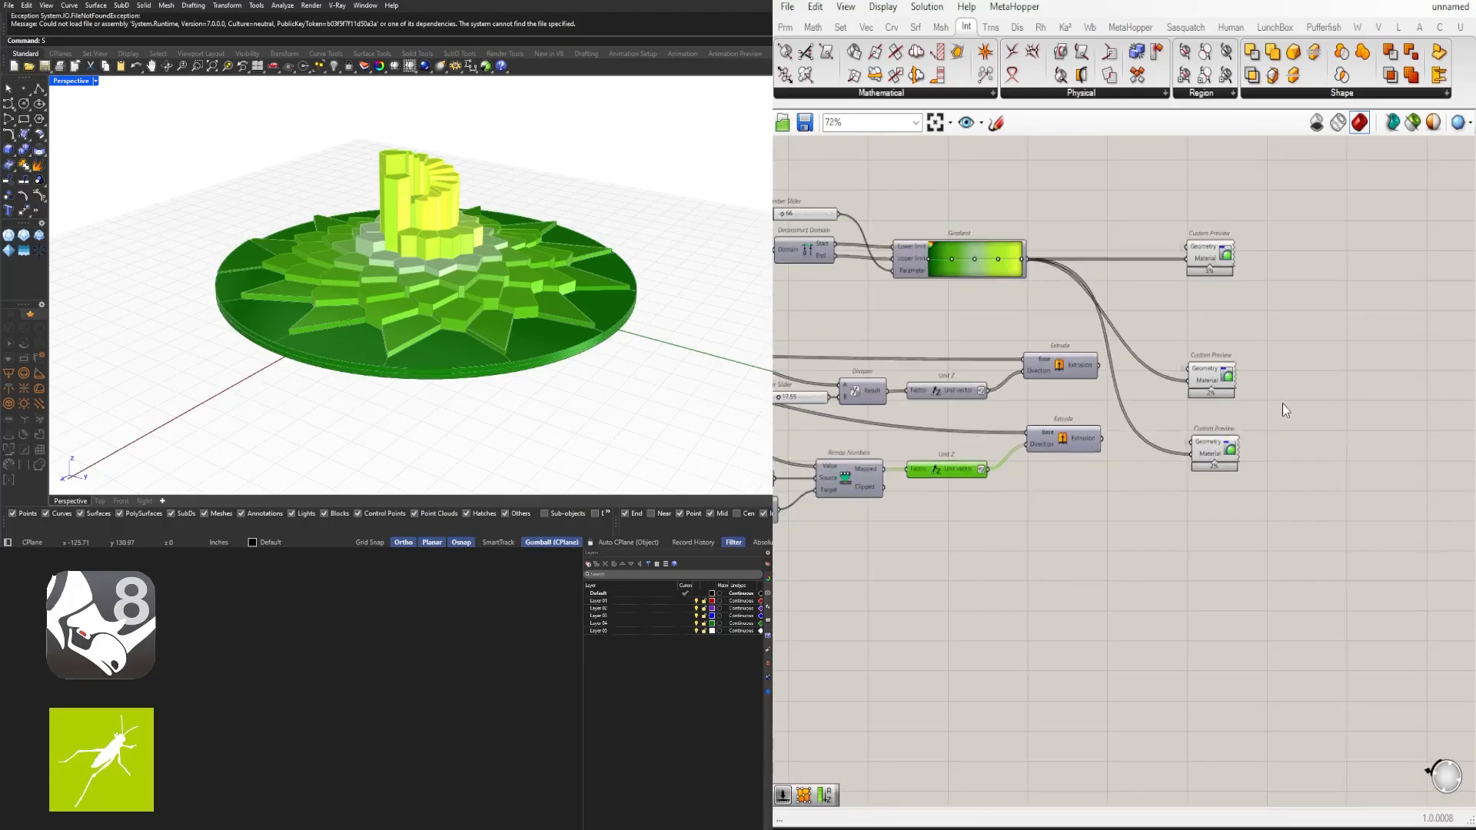
left_click_drag(1282, 403, 1100, 188)
middle_click(1163, 189)
left_click(1199, 160)
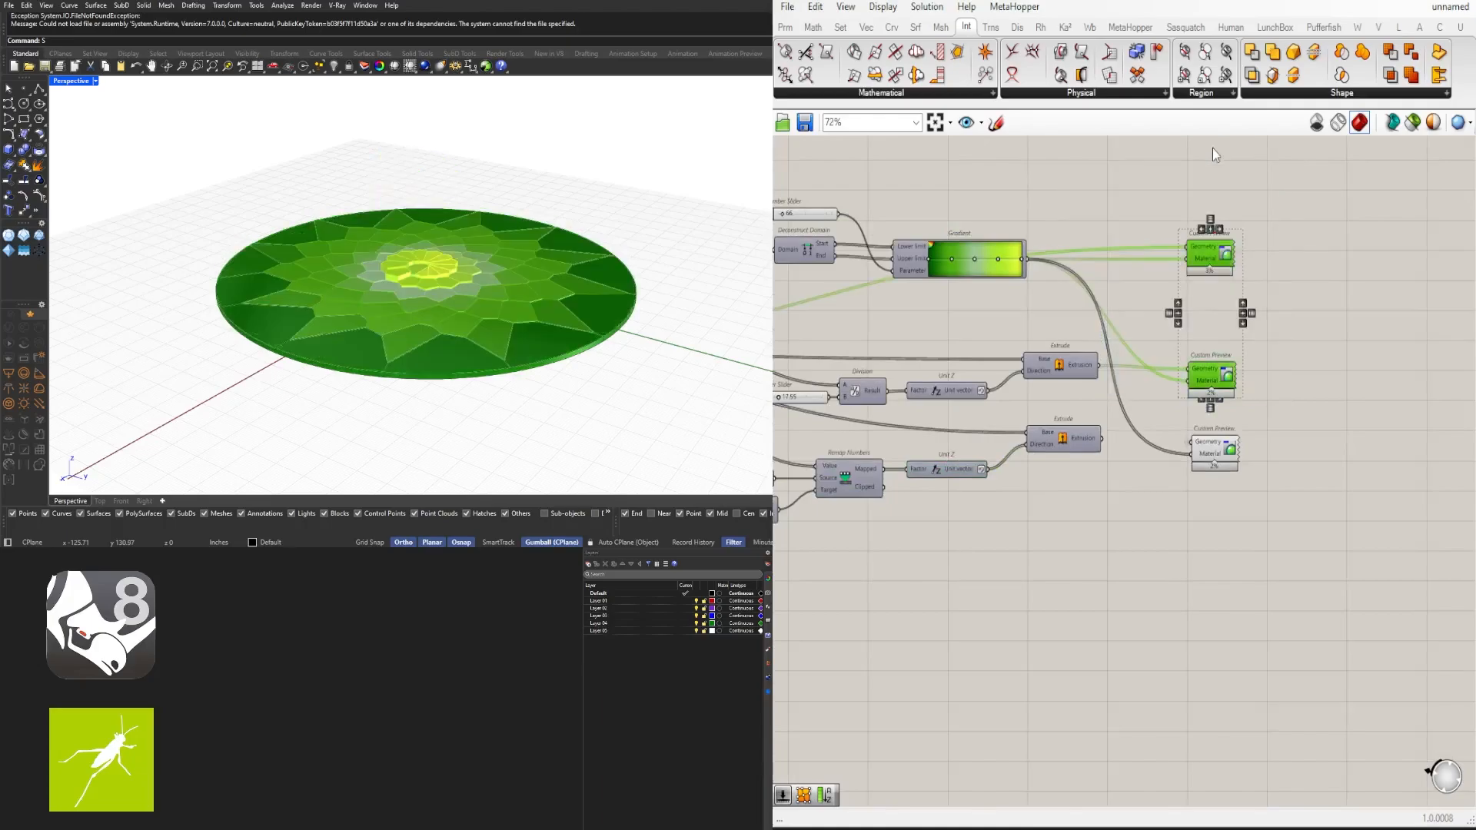
- Remove the Reverse modifier from the copied Unit Z component's vector output
left_click(1261, 404)
scroll(1261, 404, "up", 3)
left_click(1163, 466)
right_click_drag(882, 544, 1162, 518)
left_click(1165, 524)
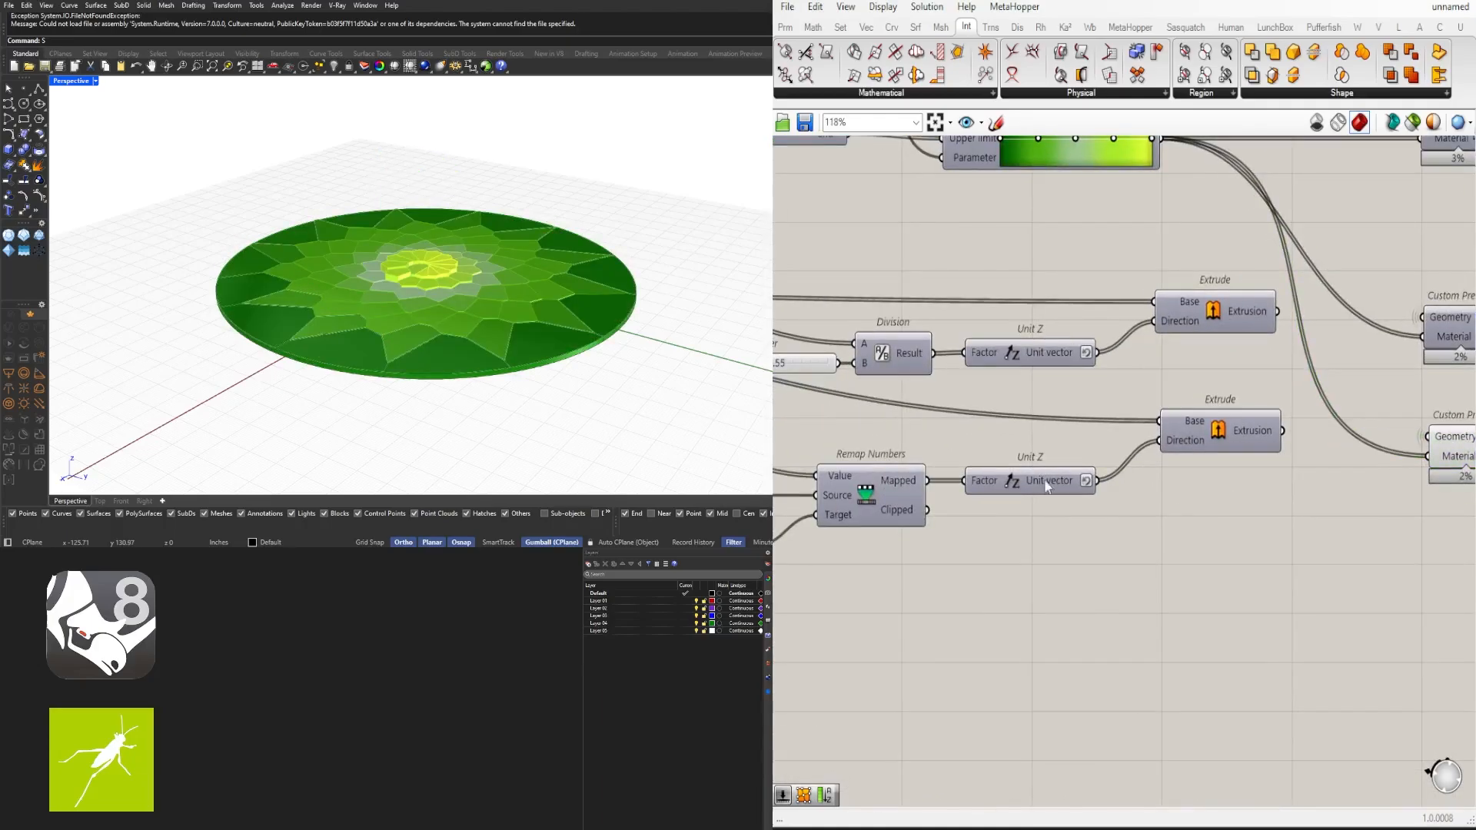
right_click_drag(1086, 486, 1160, 482)
right_click(1160, 482)
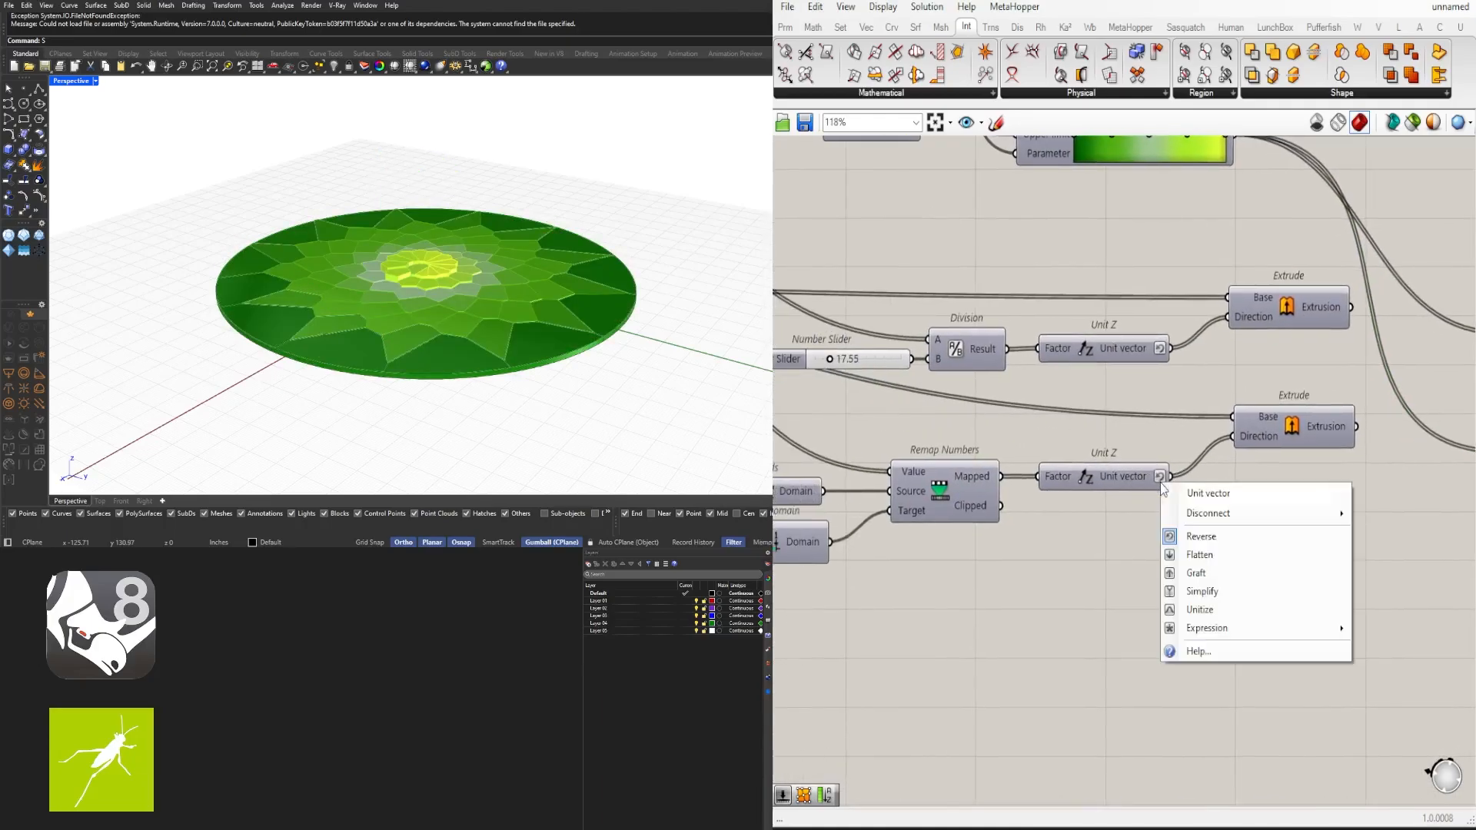
left_click(1178, 536)
- Set the copied chain's domain start slider to about 24.46 and its end slider to about 18.19
right_click_drag(1083, 558, 1305, 529)
right_click_drag(981, 510, 1294, 503)
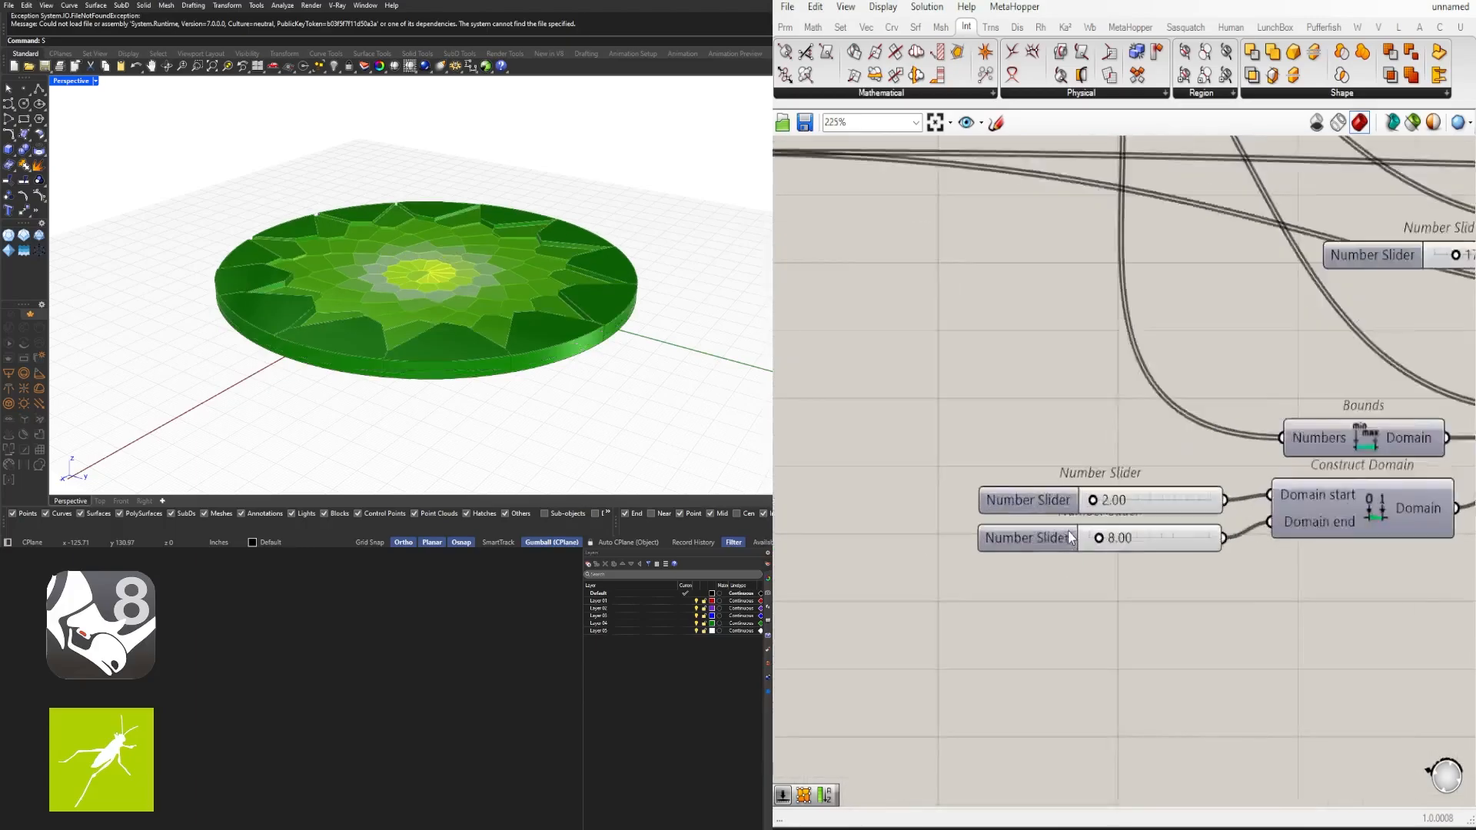
scroll(1096, 521, "up", 5)
left_click_drag(1112, 551, 1105, 553)
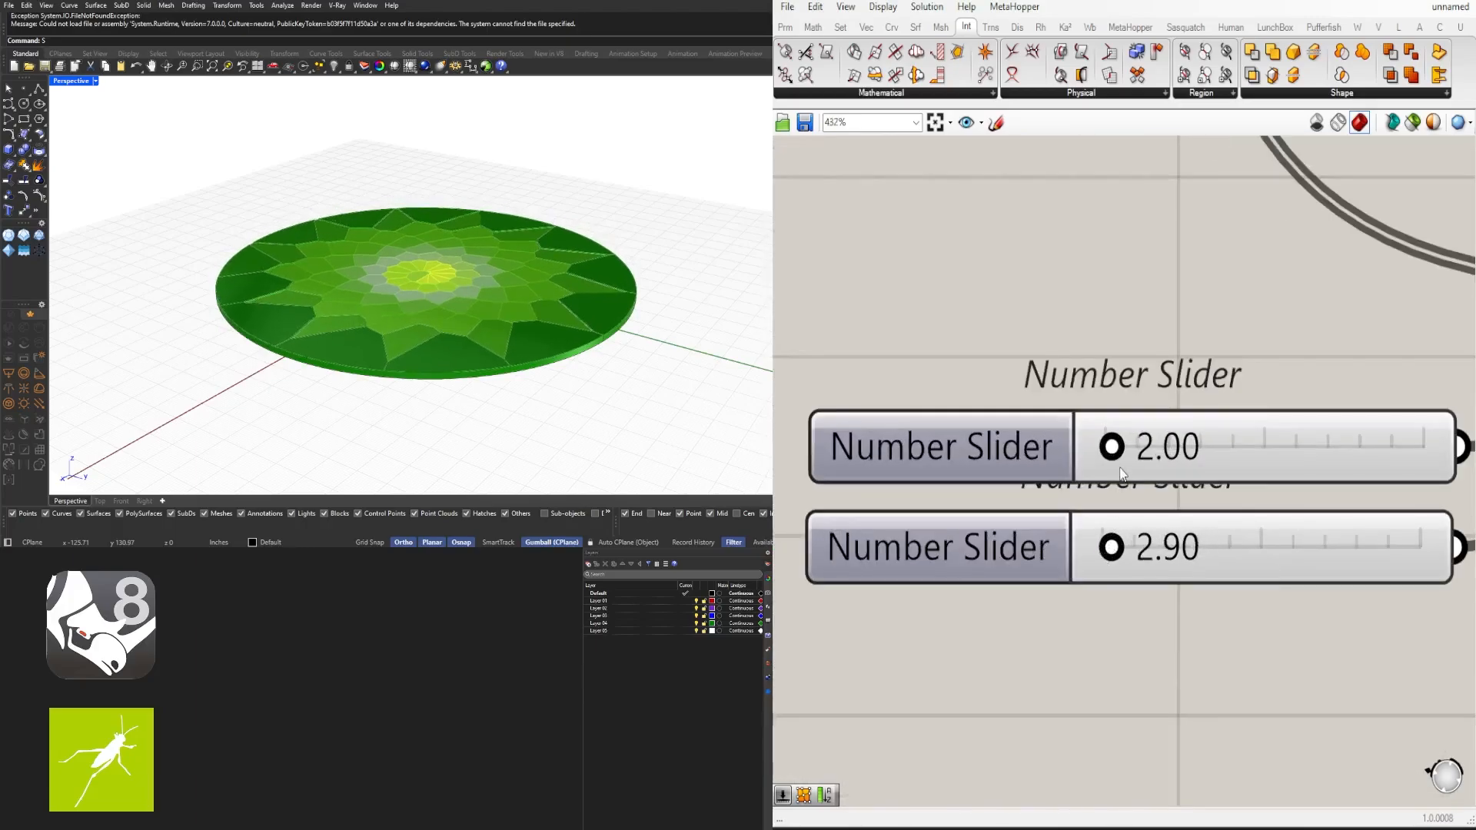
left_click_drag(1112, 447, 1181, 446)
left_click_drag(1111, 547, 1160, 547)
mouse_move(1181, 445)
left_mouse_down()
mouse_move(1222, 450)
mouse_move(1183, 447)
left_mouse_up()
- Set the circle's radius slider to 82
scroll(1183, 446, "down", 5)
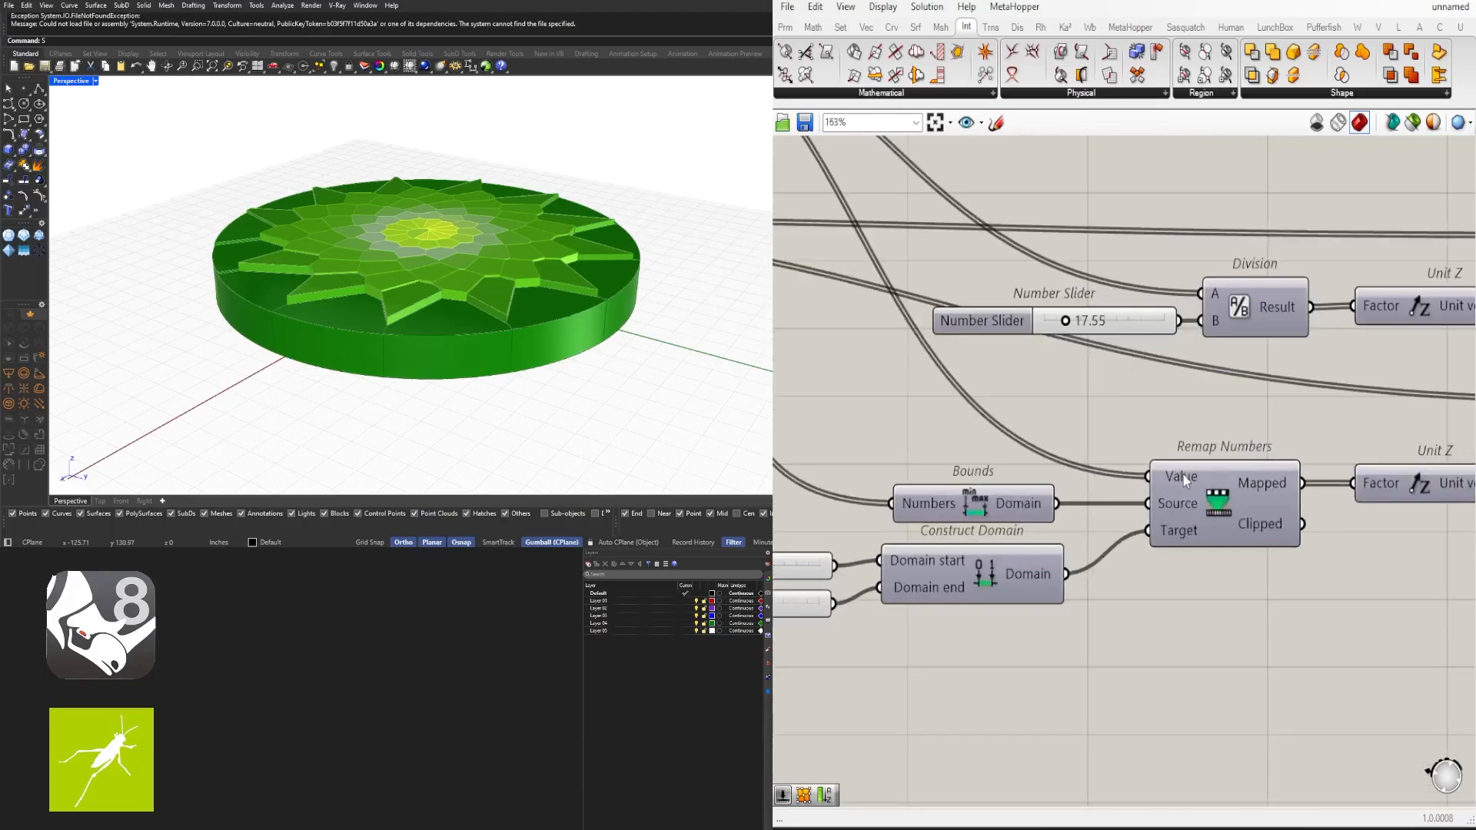
left_click(1182, 475)
scroll(1183, 475, "down", 1)
right_click_drag(1047, 424, 1368, 496)
scroll(1368, 496, "down", 4)
right_click_drag(1156, 491, 1429, 490)
scroll(1076, 439, "up", 9)
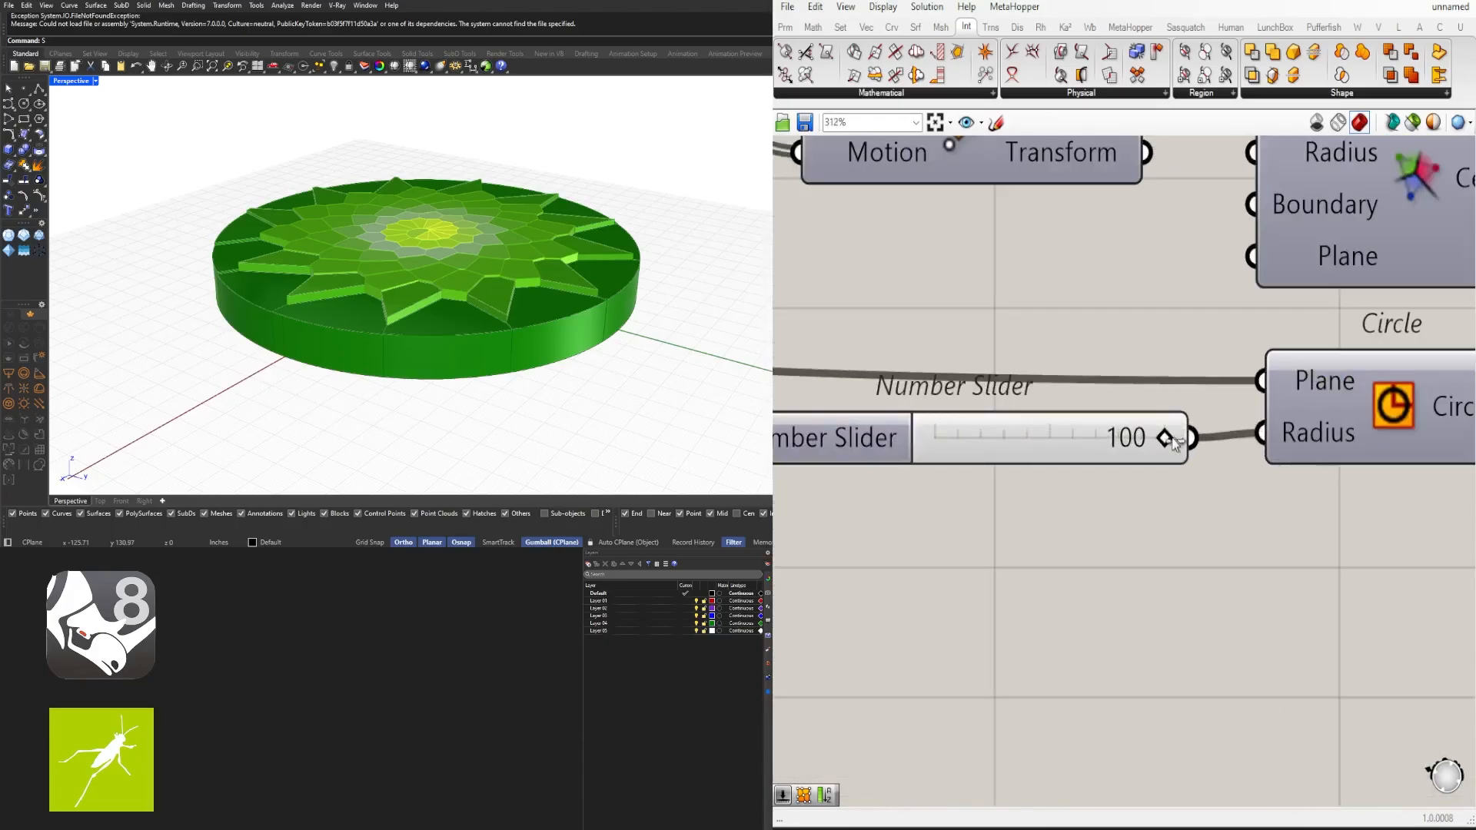
left_click_drag(1165, 439, 1153, 438)
left_click_drag(1152, 446, 1126, 448)
scroll(1126, 444, "down", 6)
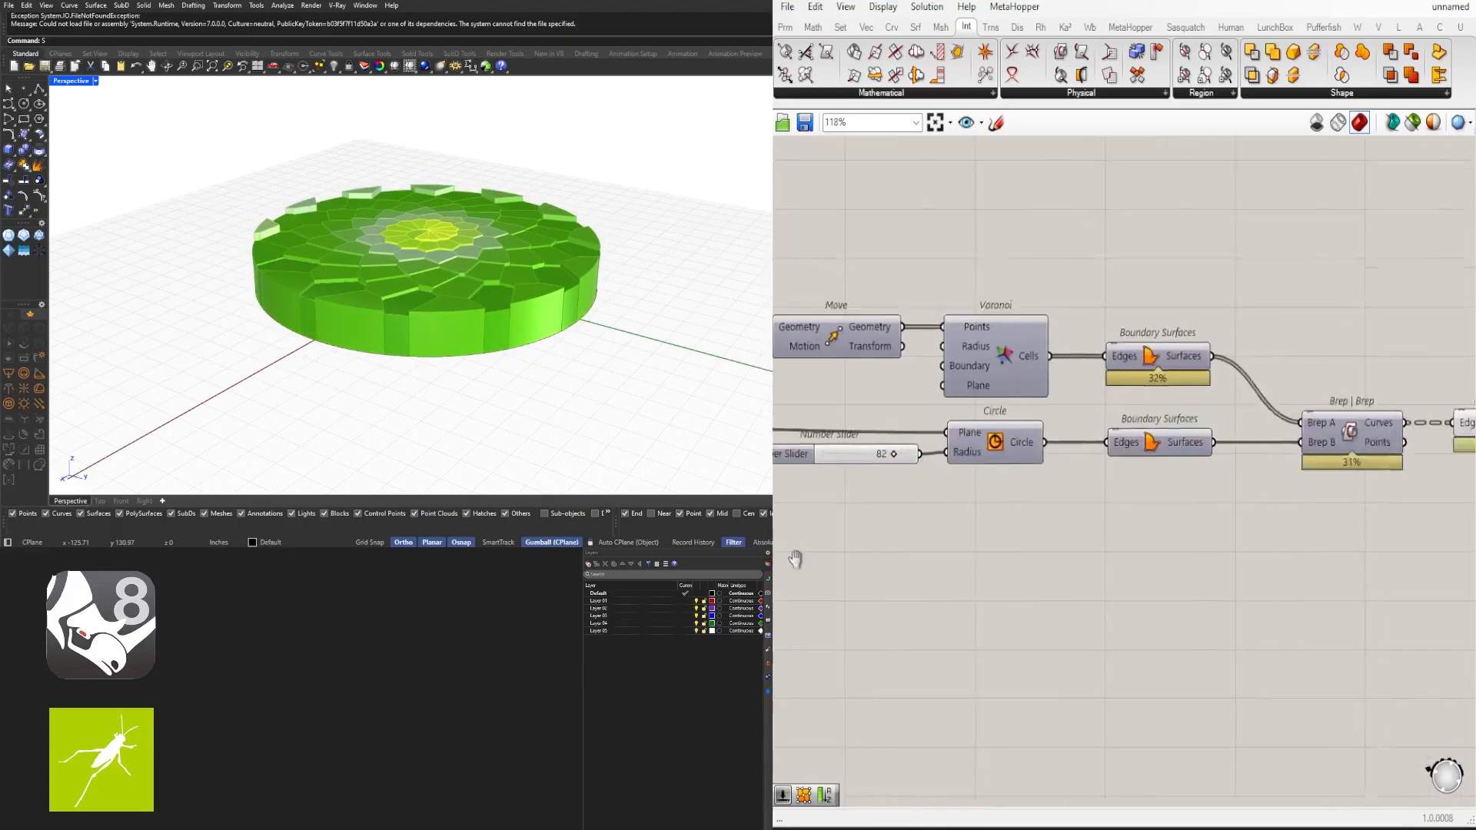
scroll(1091, 506, "up", 5)
scroll(1174, 471, "down", 2)
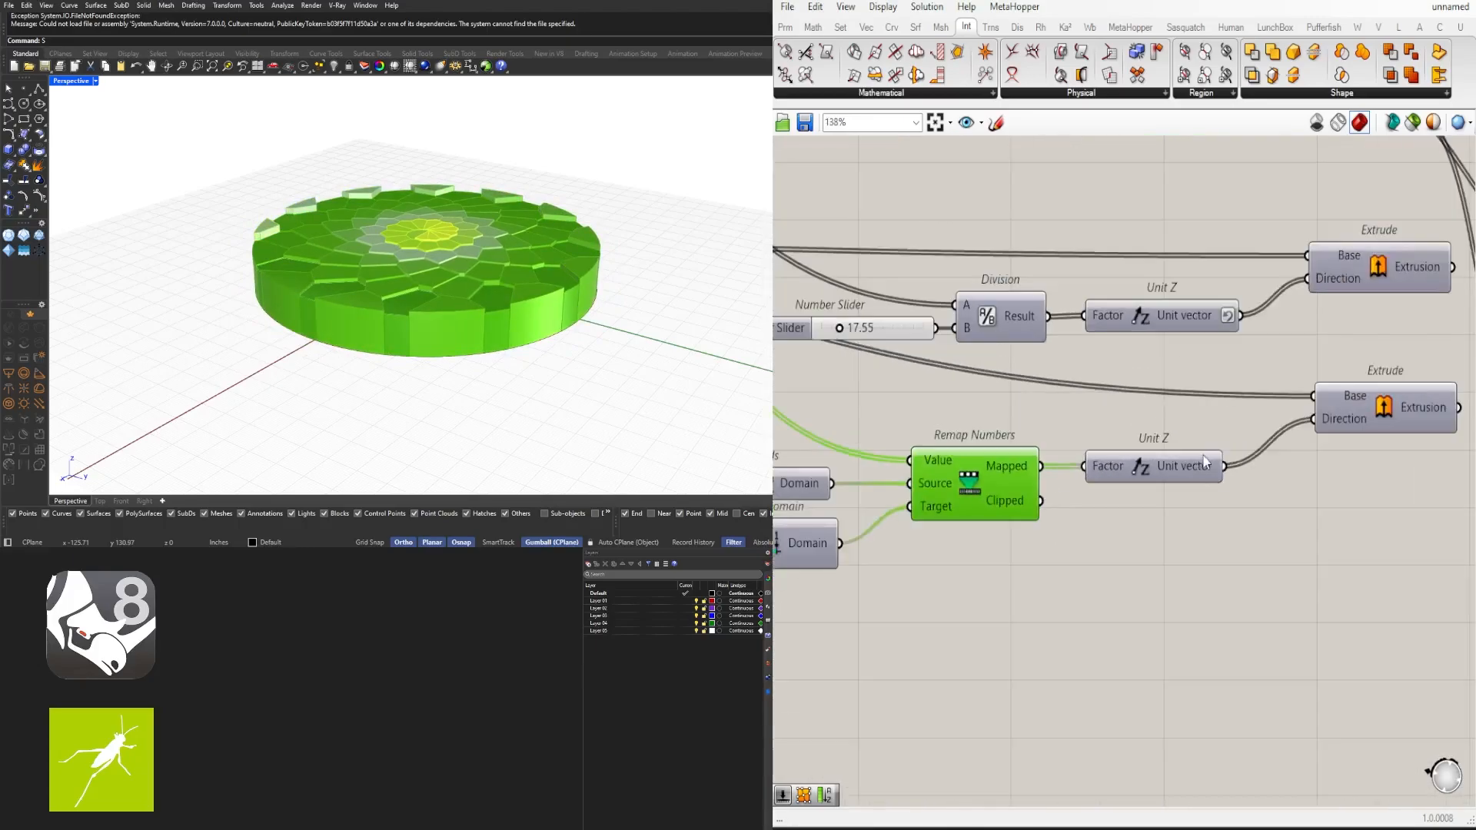
- Apply Reverse to the copied Unit Z component's vector output
scroll(1187, 462, "up", 2)
right_click(1205, 463)
right_click_drag(1236, 461, 1080, 481)
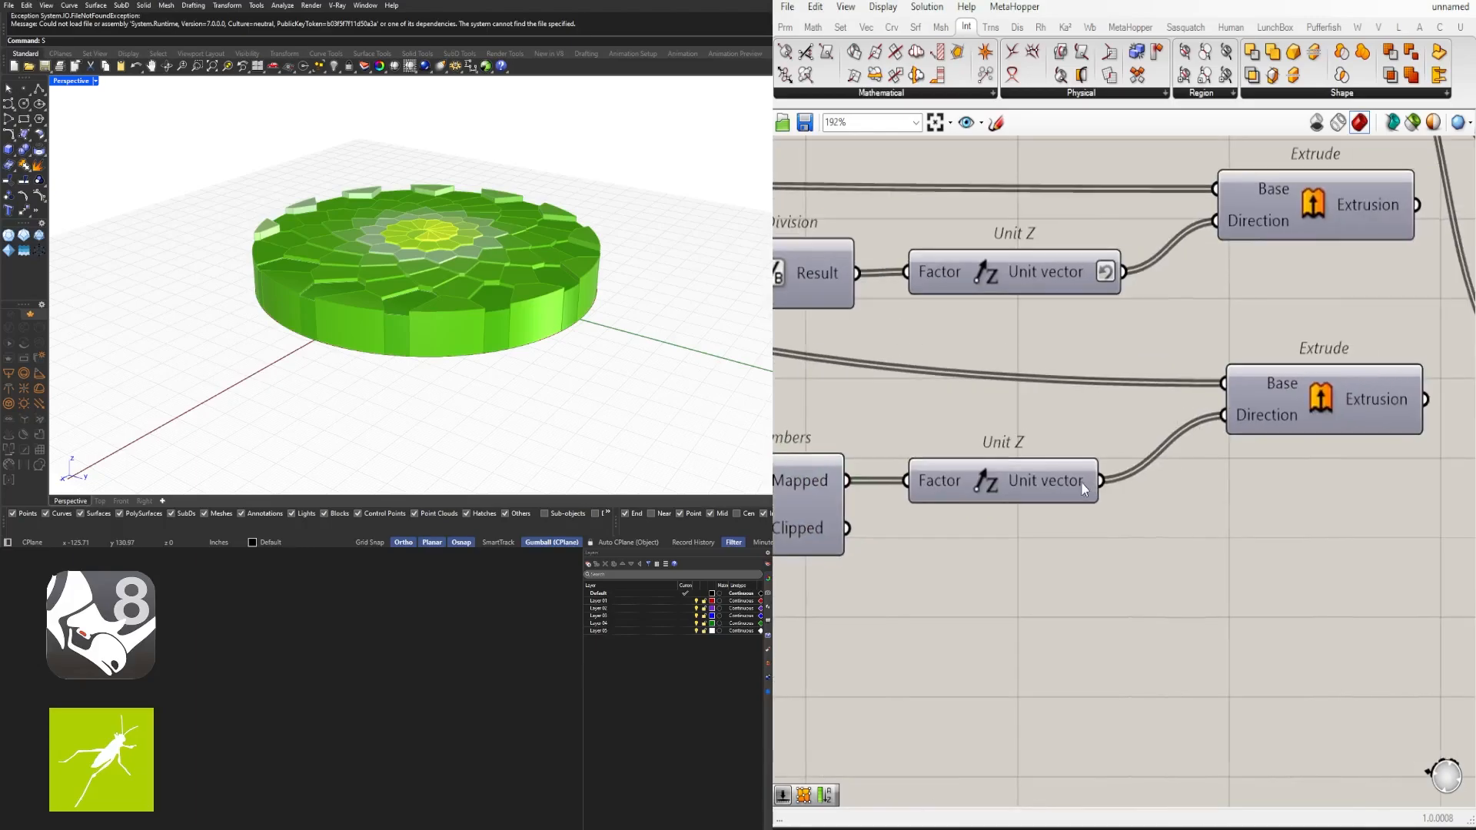
right_click(1041, 482)
left_click(1073, 529)
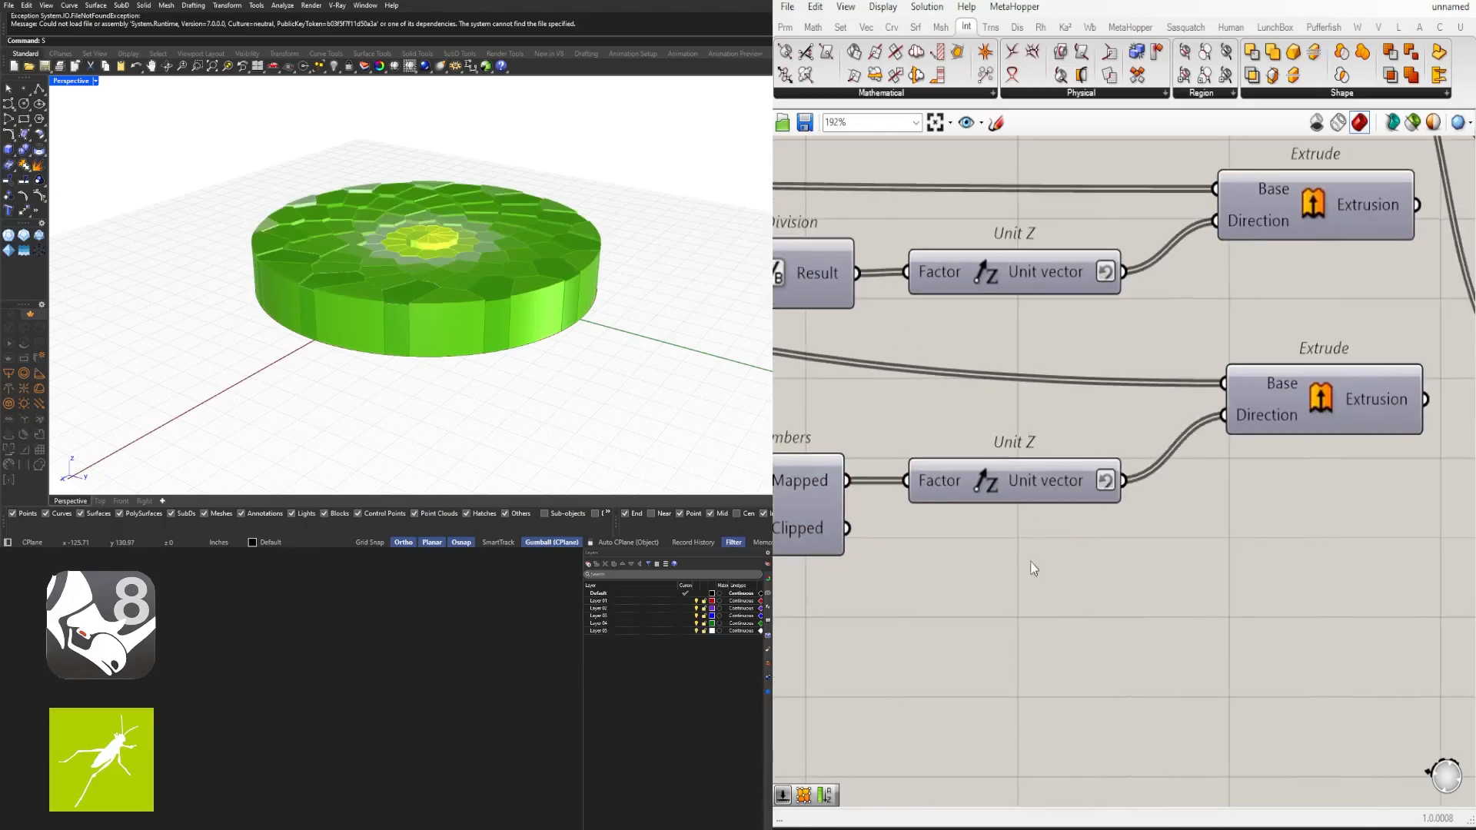
- Readjust the copied domain sliders, lowering the start value and raising the end value
right_click_drag(917, 605, 1252, 577)
right_click_drag(877, 543, 1195, 550)
right_click_drag(804, 584, 1176, 569)
scroll(1176, 569, "up", 3)
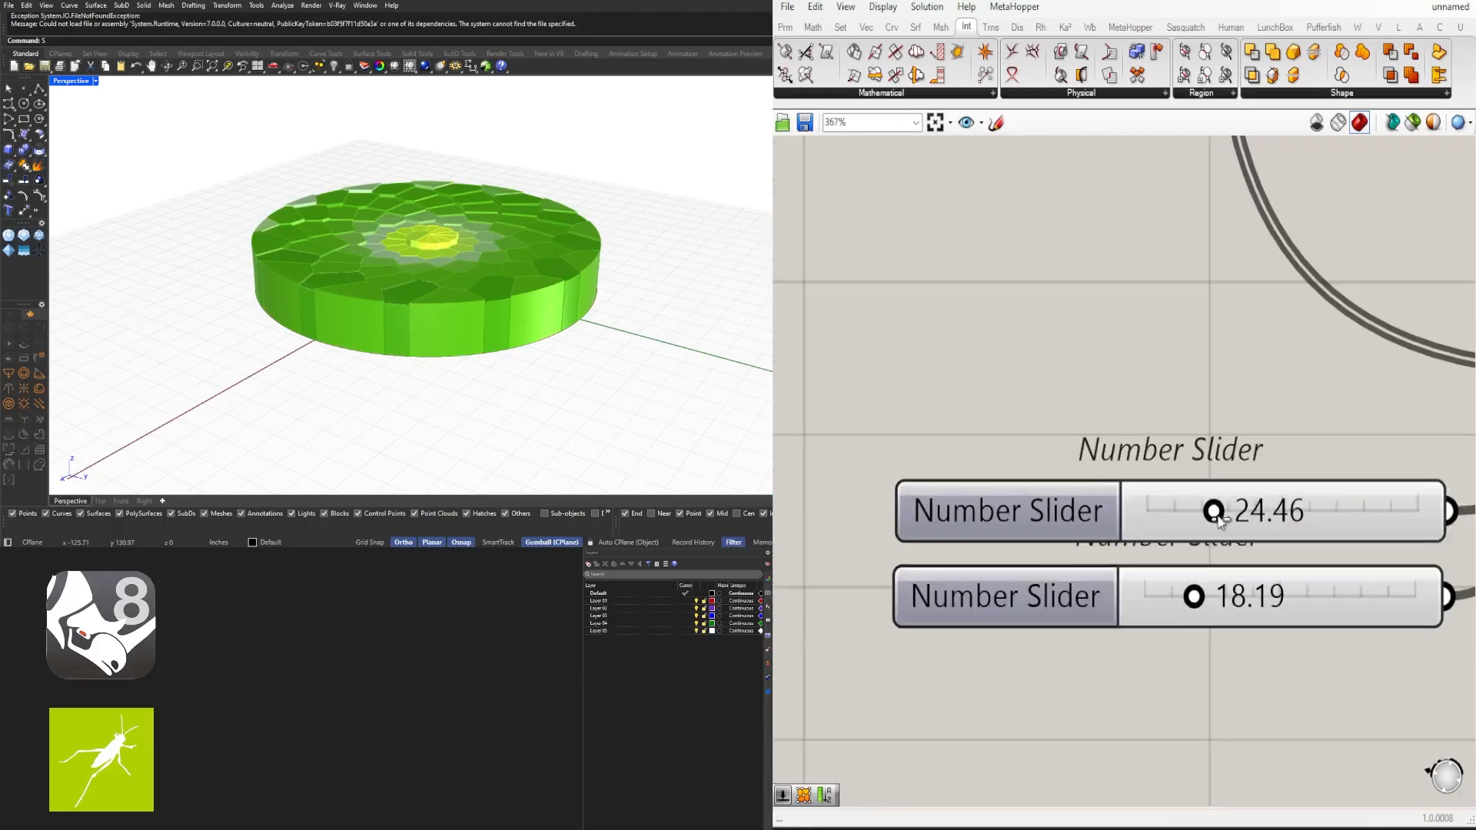
left_click_drag(1216, 515, 1155, 512)
mouse_move(1196, 599)
left_mouse_down()
mouse_move(1251, 598)
mouse_move(1204, 598)
mouse_move(1220, 597)
left_mouse_up()
mouse_move(509, 266)
right_mouse_down()
mouse_move(501, 399)
mouse_move(504, 257)
mouse_move(510, 286)
right_mouse_up()
scroll(1104, 389, "down", 5)
scroll(1160, 551, "down", 4)
right_click_drag(1160, 551, 800, 564)
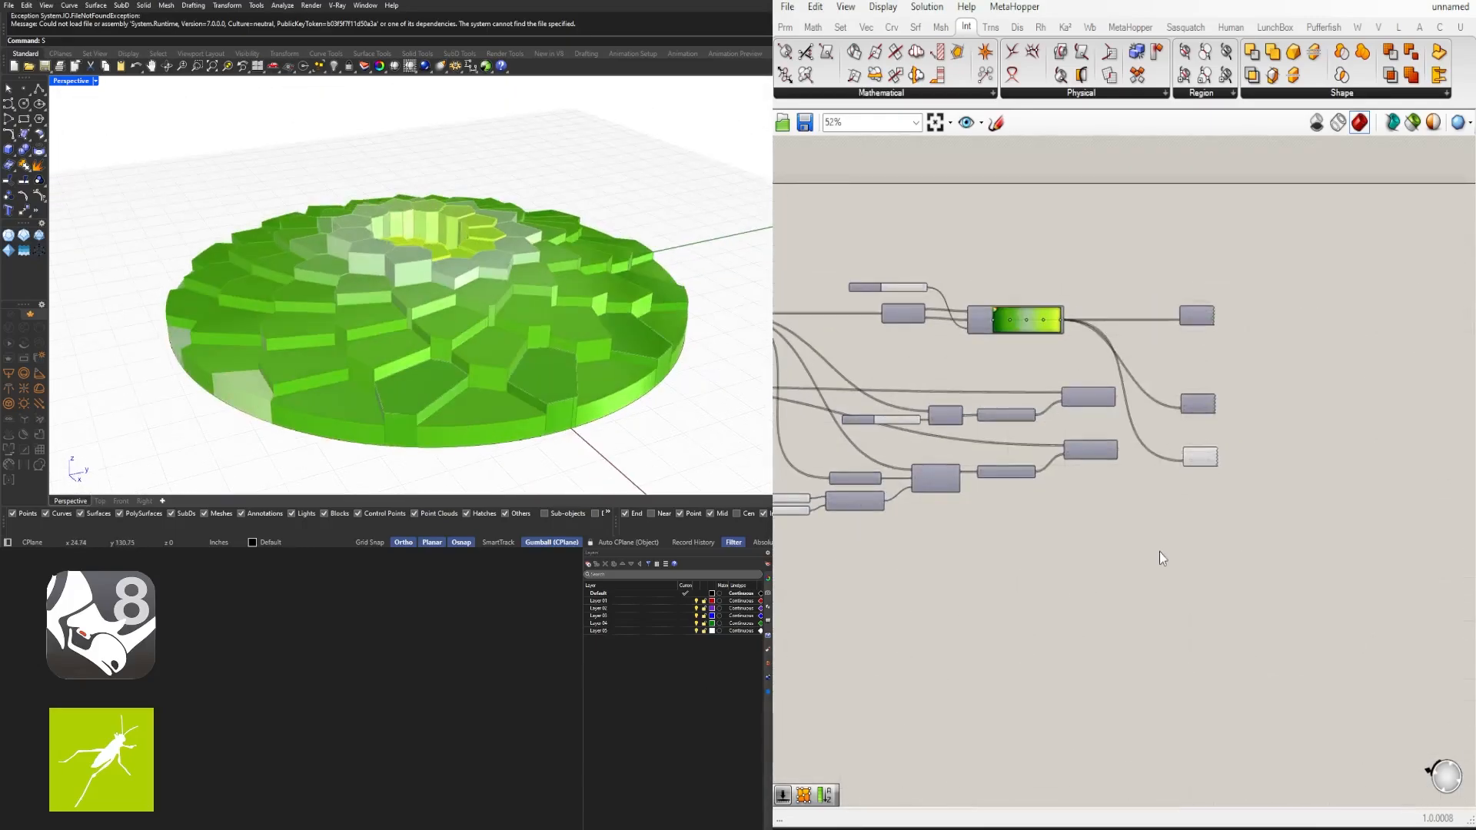
- Select the copied extrusion chain and move it further down the canvas
scroll(1199, 455, "up", 3)
scroll(1155, 526, "down", 2)
right_click_drag(1155, 526, 1340, 478)
scroll(1394, 488, "down", 3)
left_click_drag(1421, 584, 880, 399)
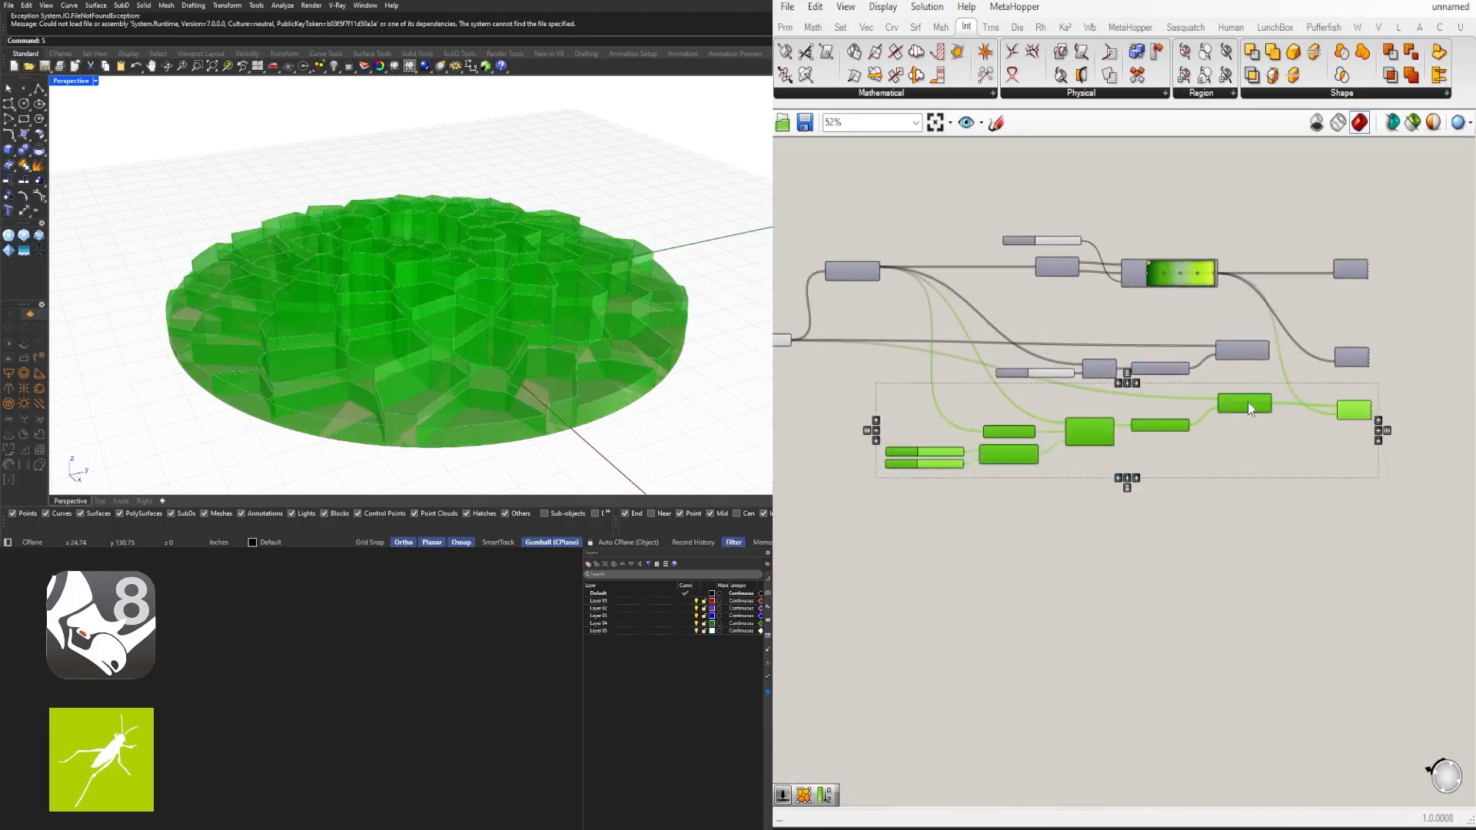
left_click_drag(1248, 402, 1248, 416)
left_click(1244, 551)
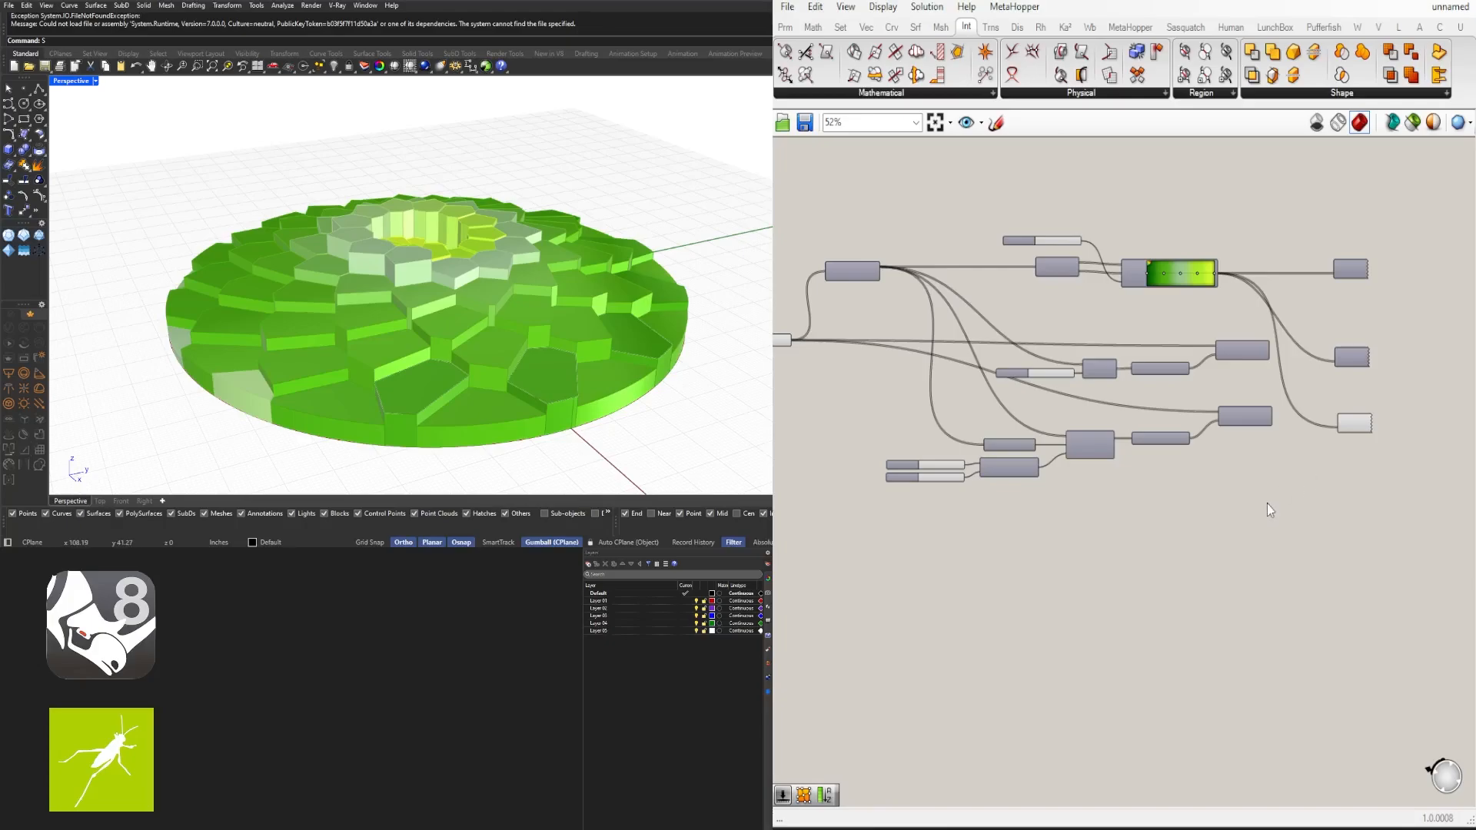
scroll(1311, 422, "up", 3)
left_click(1367, 421)
left_click(1233, 546)
scroll(1142, 519, "down", 1)
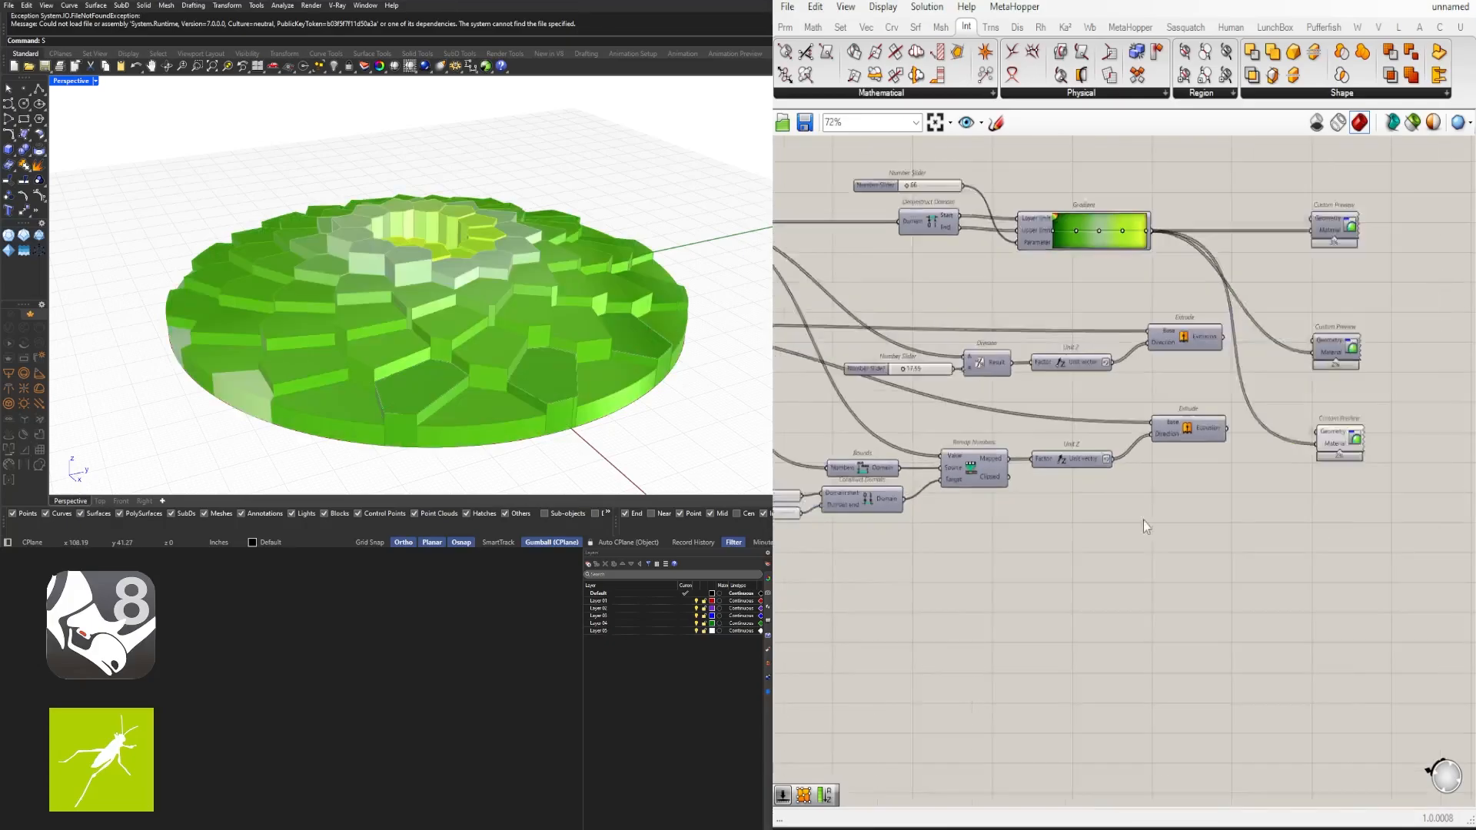
scroll(1143, 520, "down", 1)
left_click_drag(1368, 593, 791, 438)
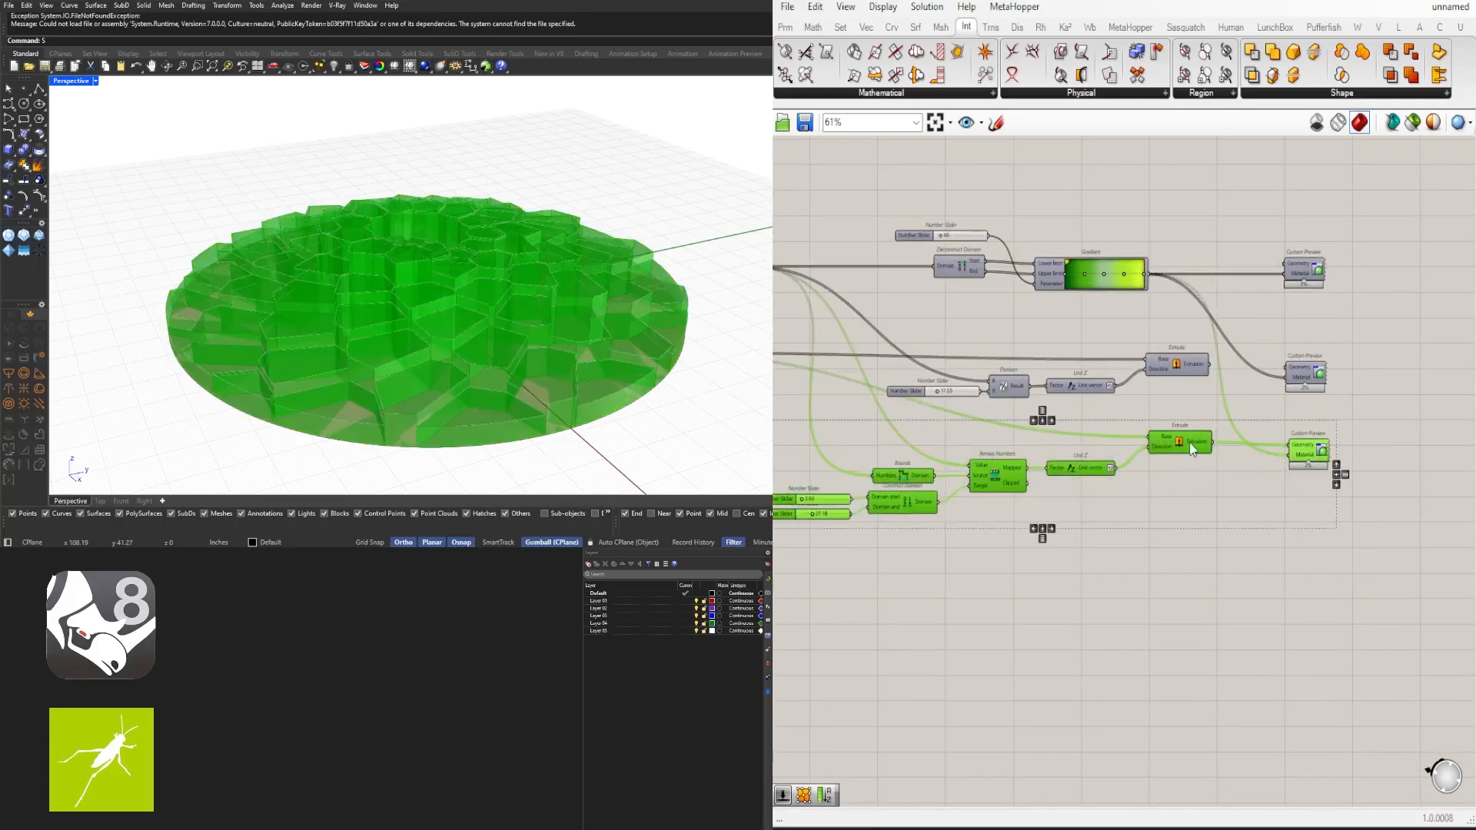
left_click_drag(1189, 443, 1189, 472)
left_click(1067, 569)
- Connect the Voronoi cell surfaces to the base input of the copied Extrude component
right_click_drag(843, 535, 1179, 500)
scroll(1180, 500, "up", 6)
scroll(1093, 427, "down", 6)
right_click_drag(815, 339, 1255, 465)
scroll(995, 403, "up", 9)
left_click_drag(1151, 449, 1181, 449)
mouse_move(431, 370)
right_mouse_down()
mouse_move(438, 419)
mouse_move(411, 388)
mouse_move(442, 375)
right_mouse_up()
scroll(438, 419, "down", 2)
scroll(1214, 422, "down", 7)
right_click_drag(1380, 493, 1071, 461)
scroll(1072, 467, "down", 3)
right_click_drag(1323, 547, 1159, 507)
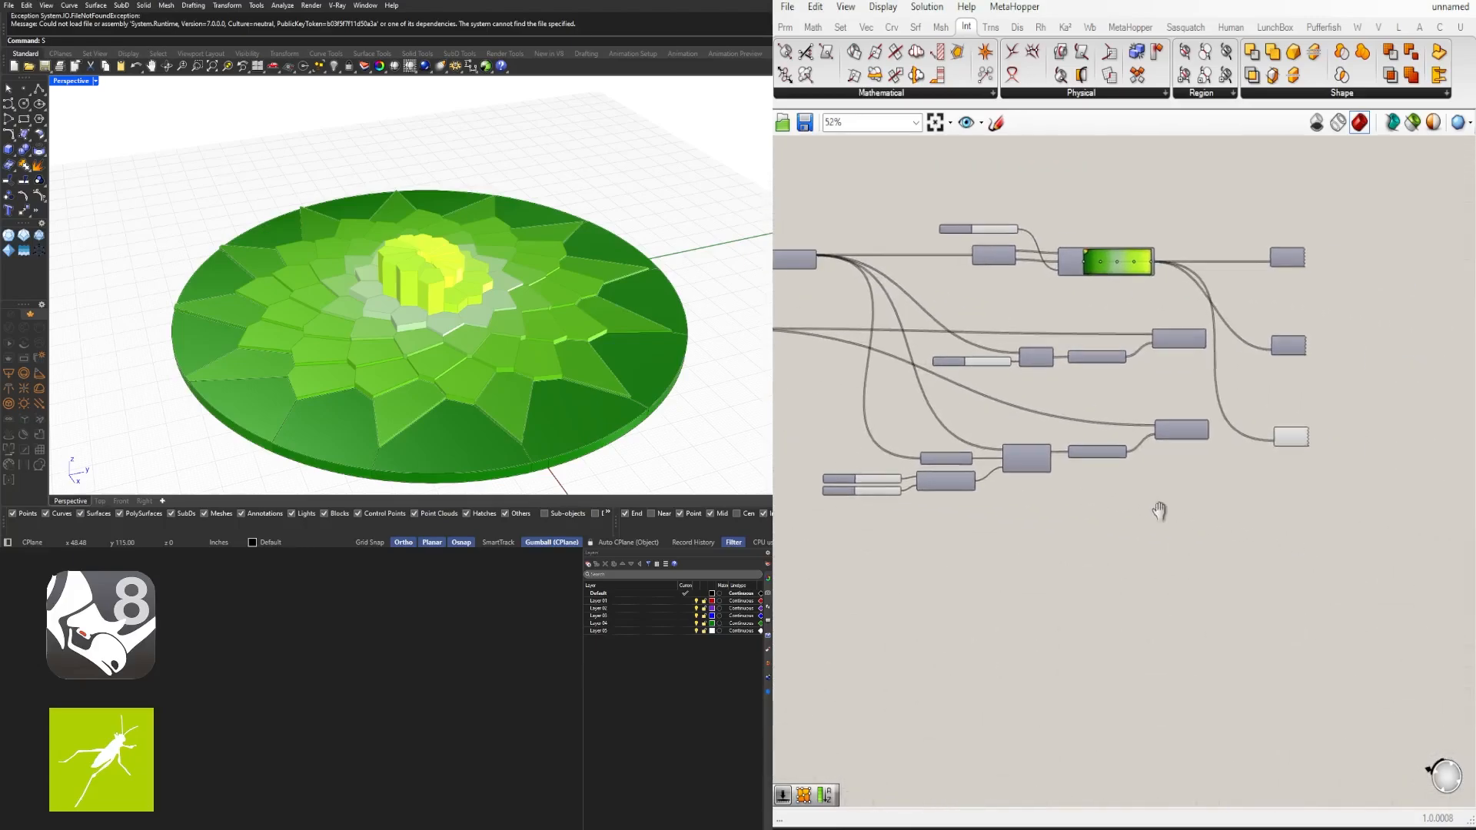
left_click_drag(1356, 592, 816, 408)
left_click(1078, 422)
scroll(1078, 422, "up", 3)
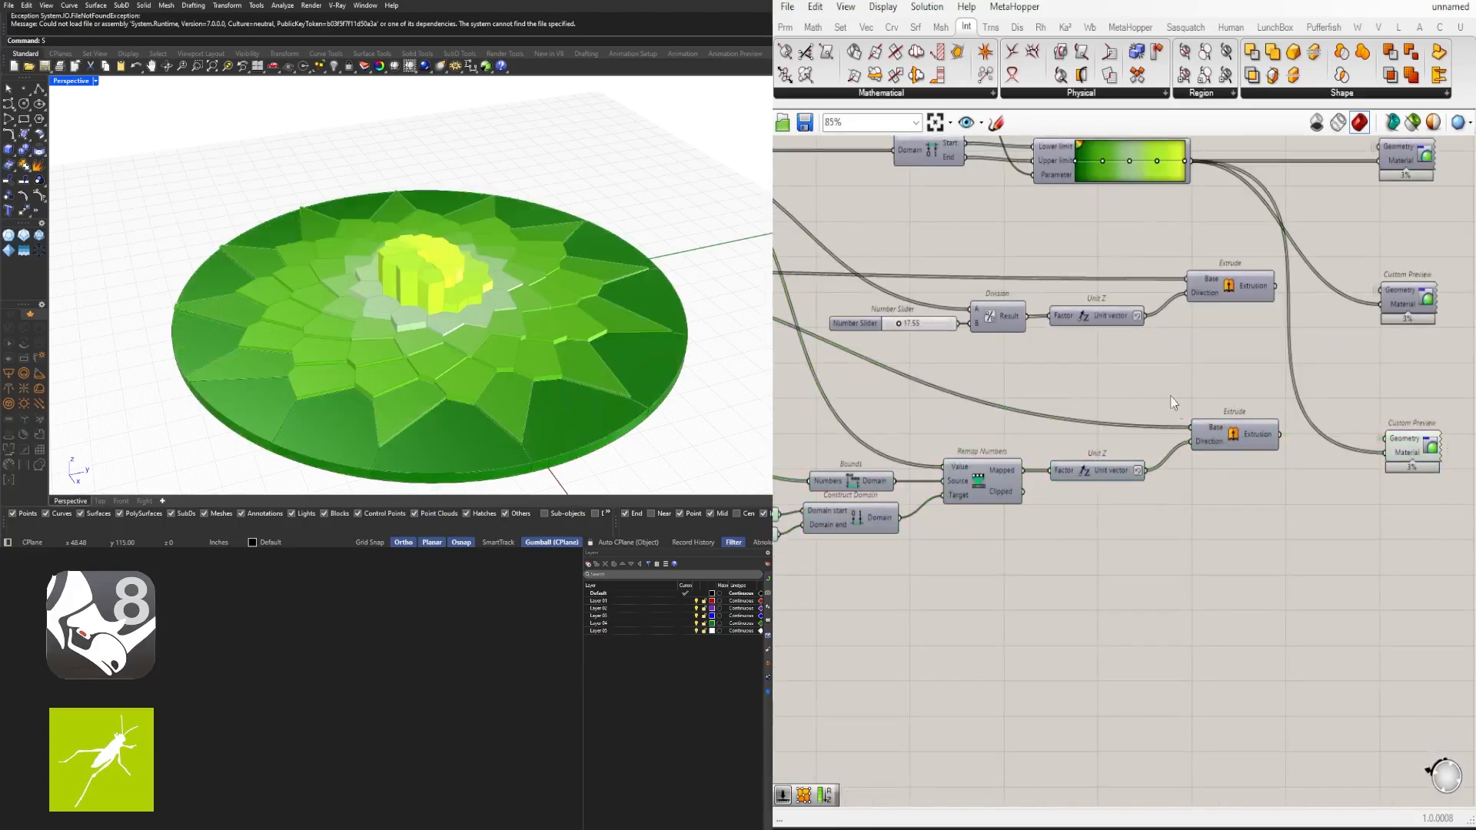
- Reposition the copied Extrude and its Custom Preview beside the copied Unit Z component
right_click(1209, 429)
mouse_move(1354, 478)
left_click(1431, 506)
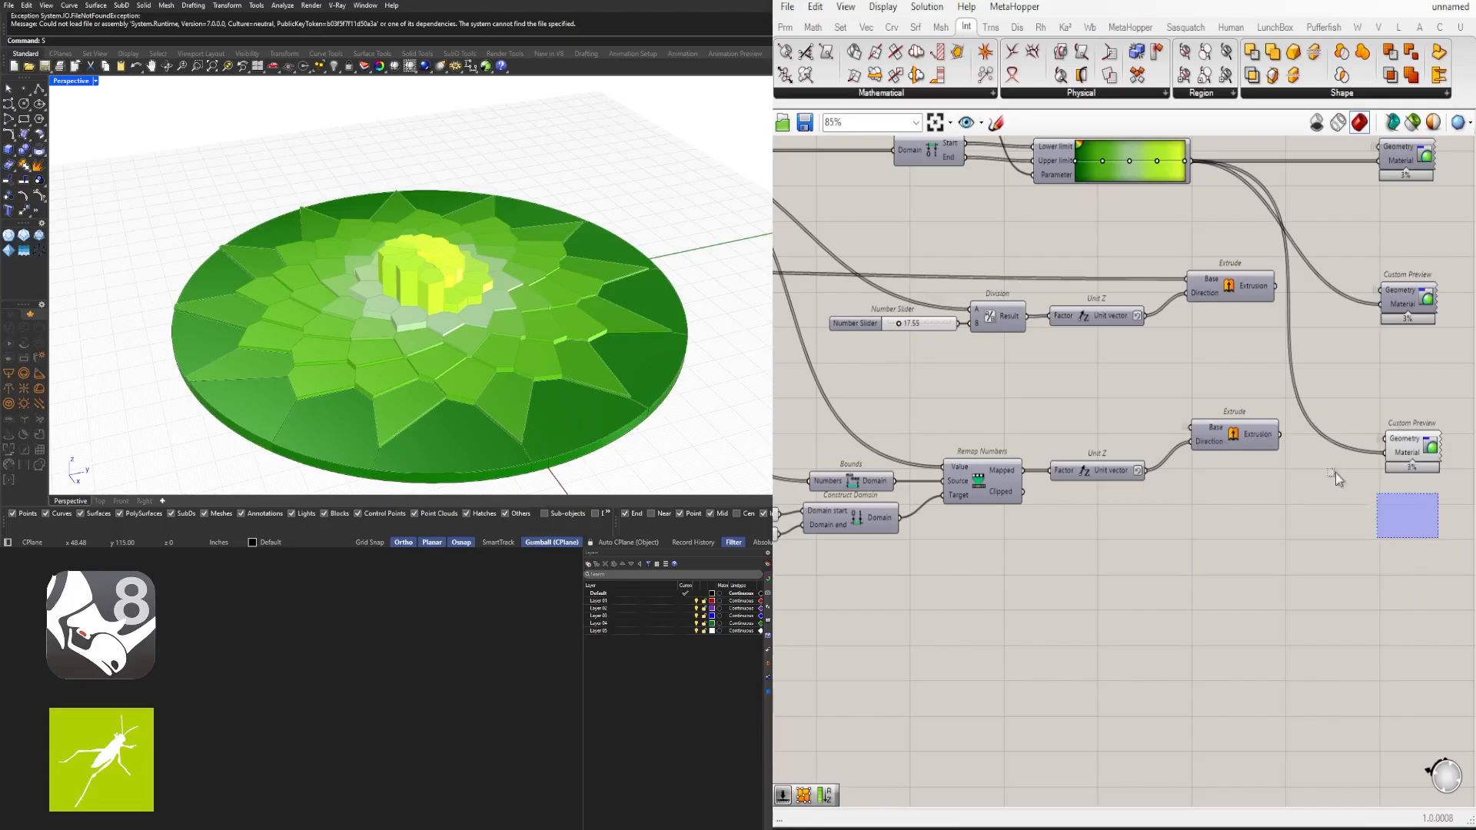
left_click_drag(1335, 472, 1195, 460)
left_click(1267, 442)
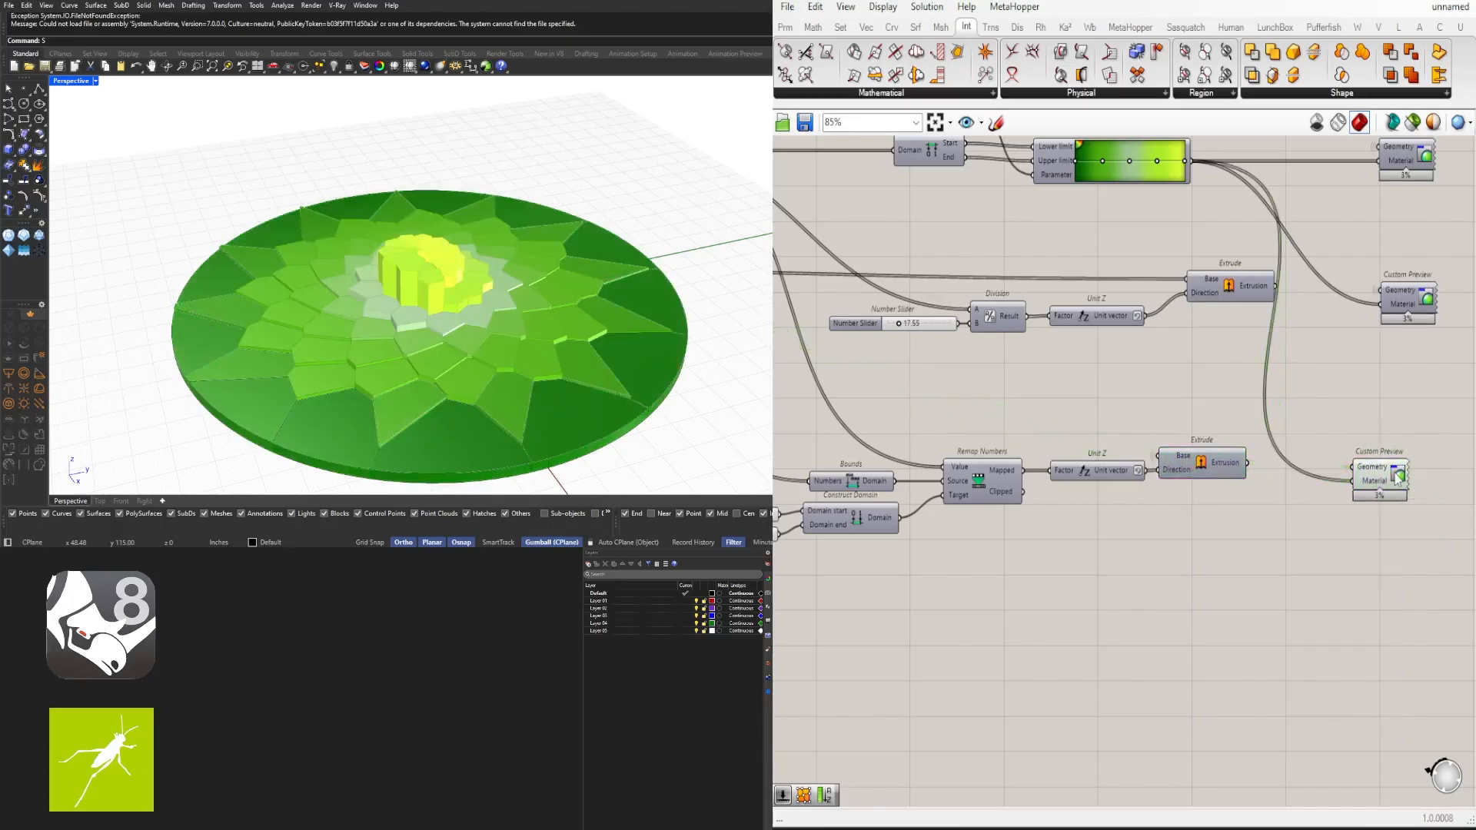
- Group the copied extrusion chain with its sliders and preview, and set a custom group colour
right_click(1373, 489)
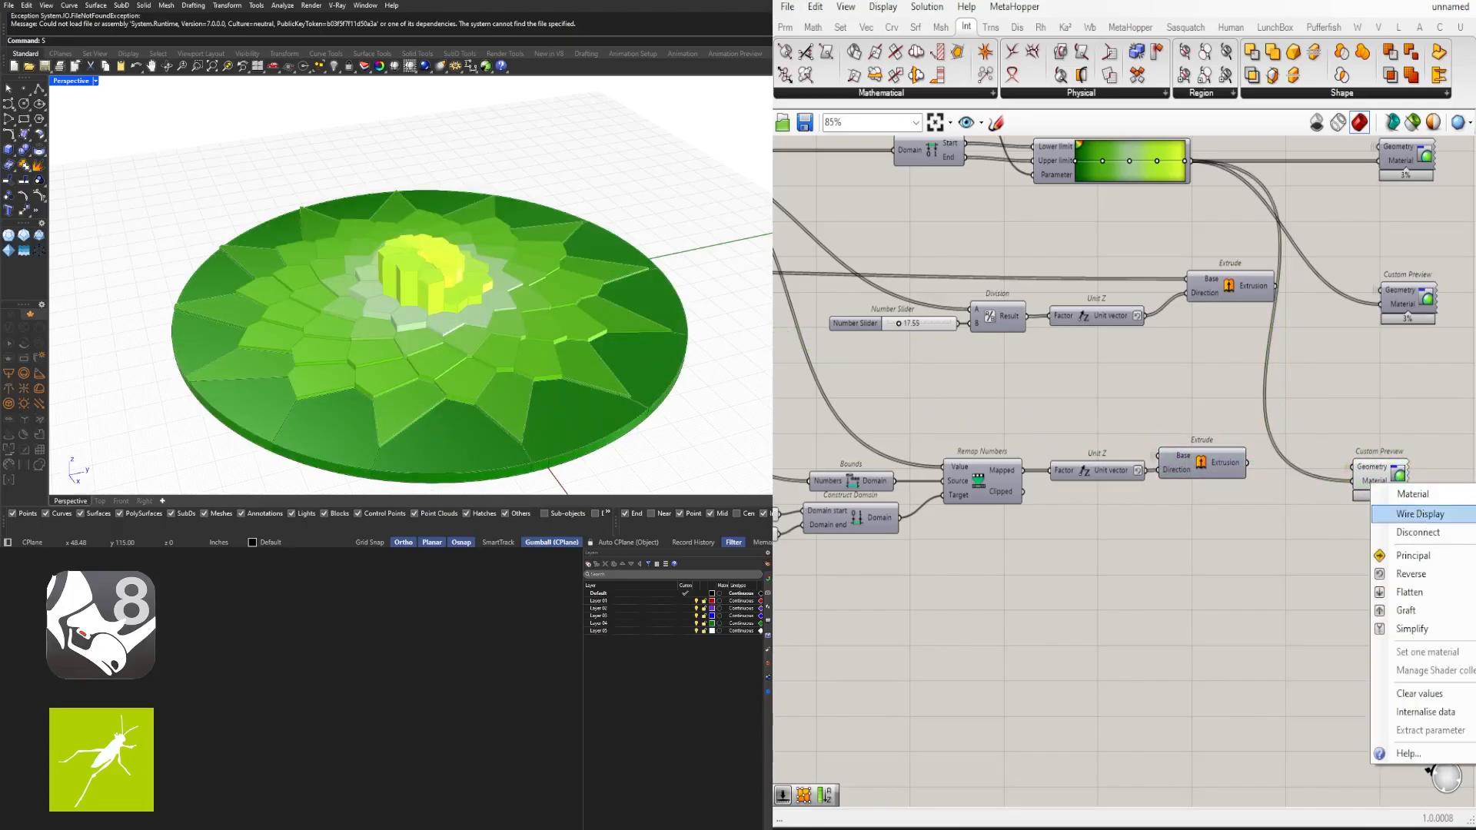
left_click(1475, 551)
left_click(1390, 476)
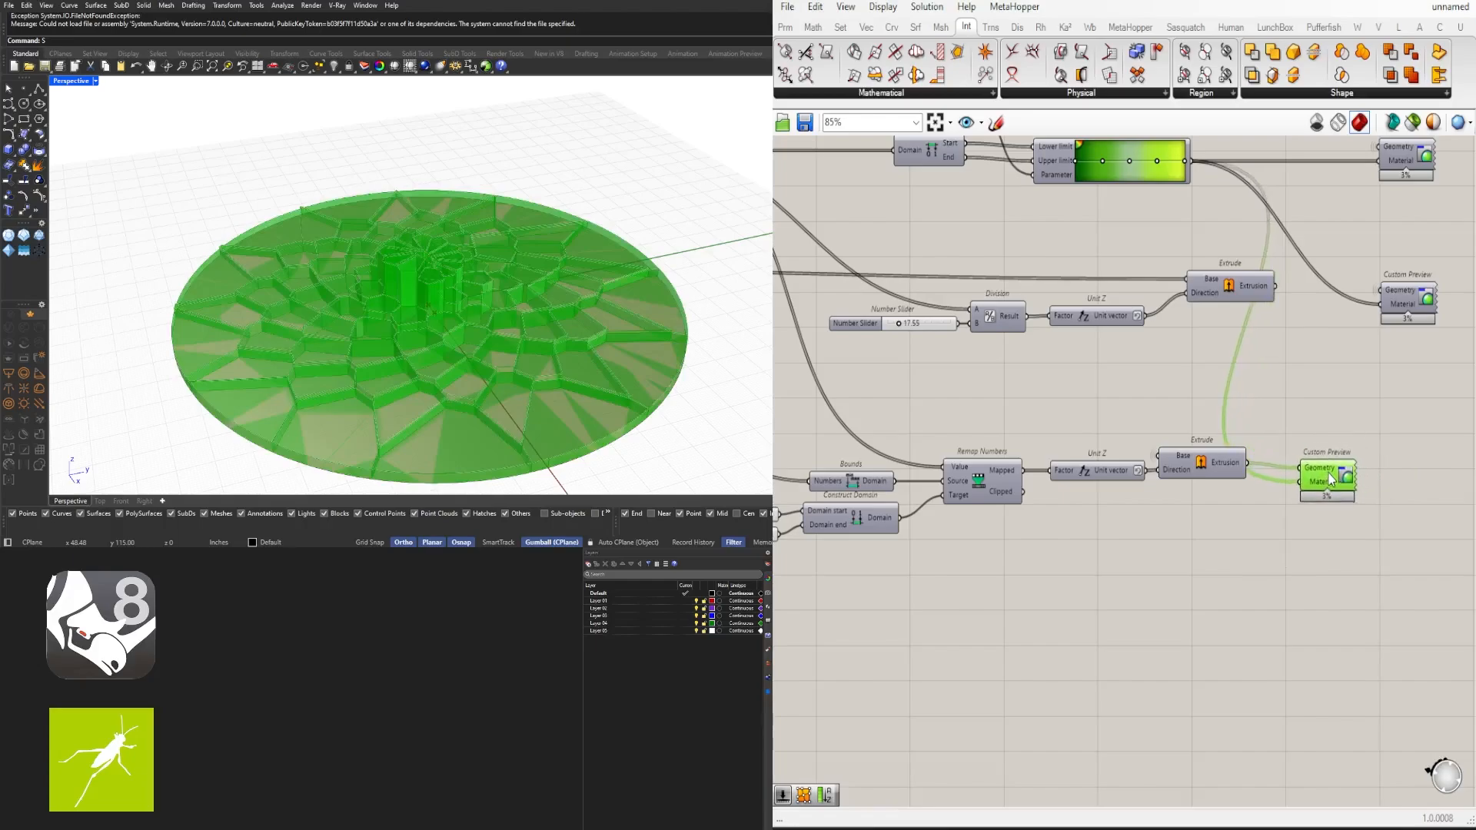
scroll(1332, 581, "down", 3)
left_click_drag(1397, 593, 965, 492)
scroll(1237, 504, "up", 3)
key("ctrl+g")
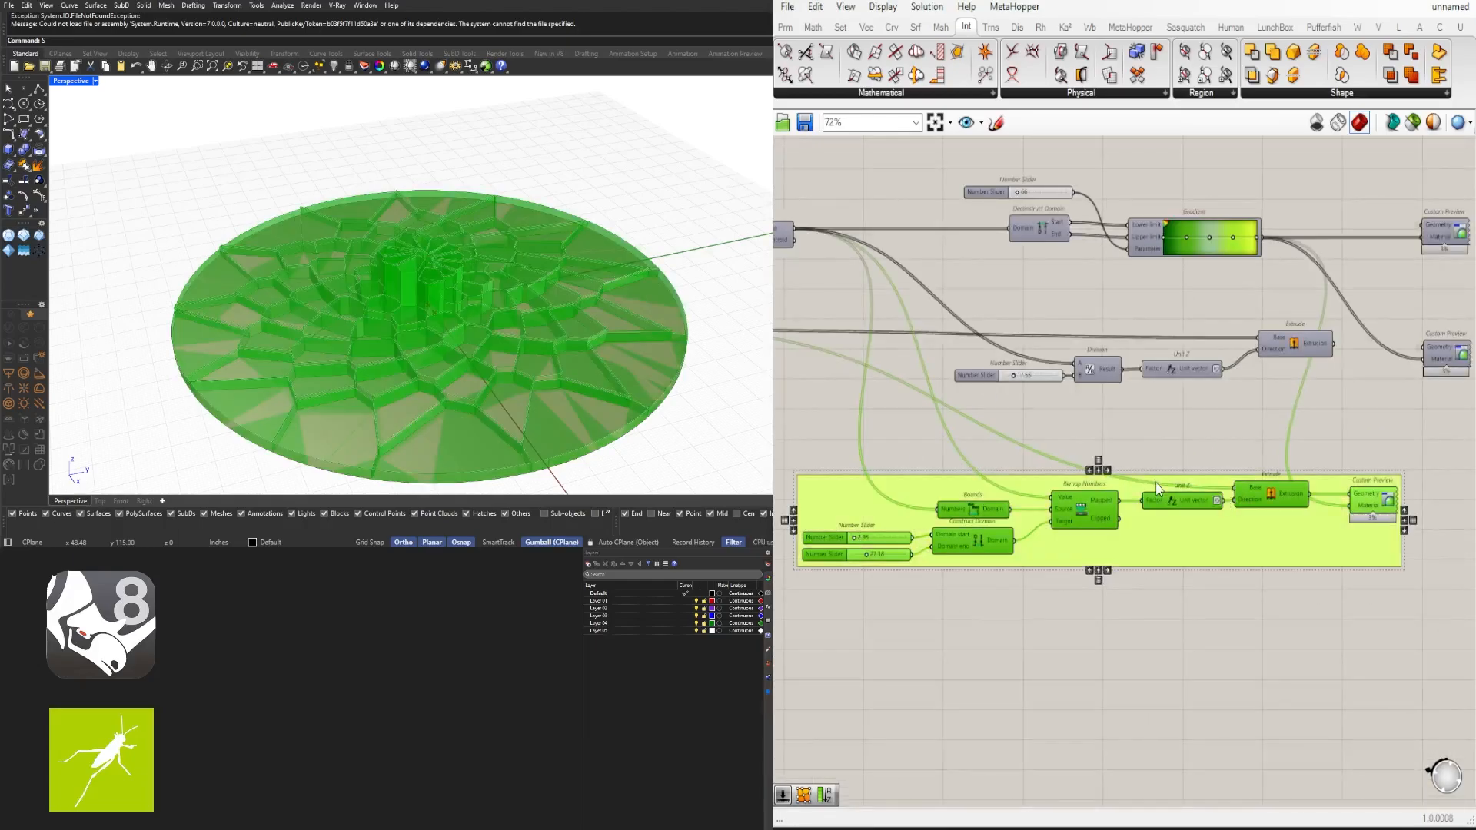
right_click(1153, 537)
mouse_move(1342, 715)
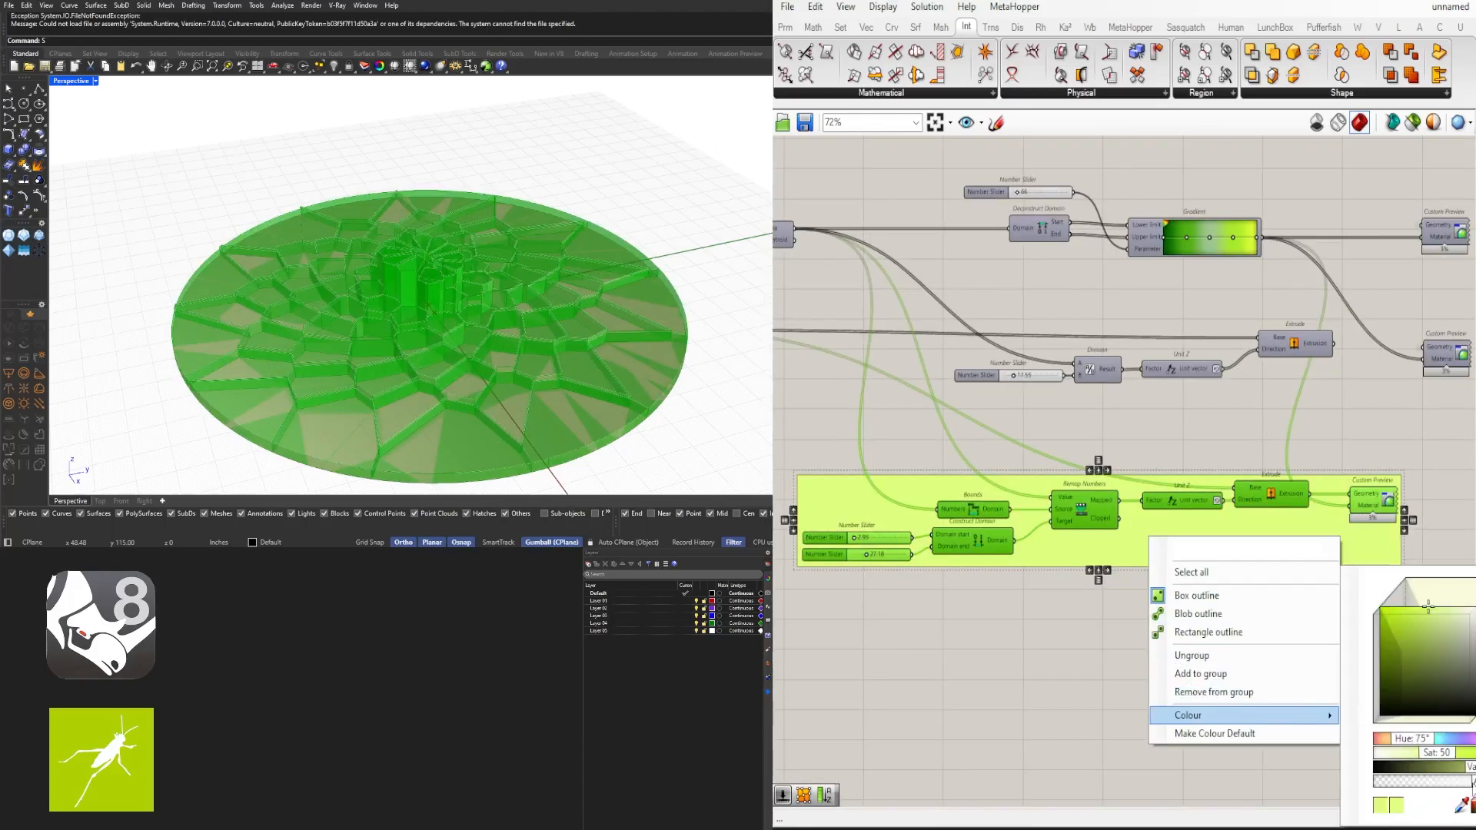
double_click(1473, 781)
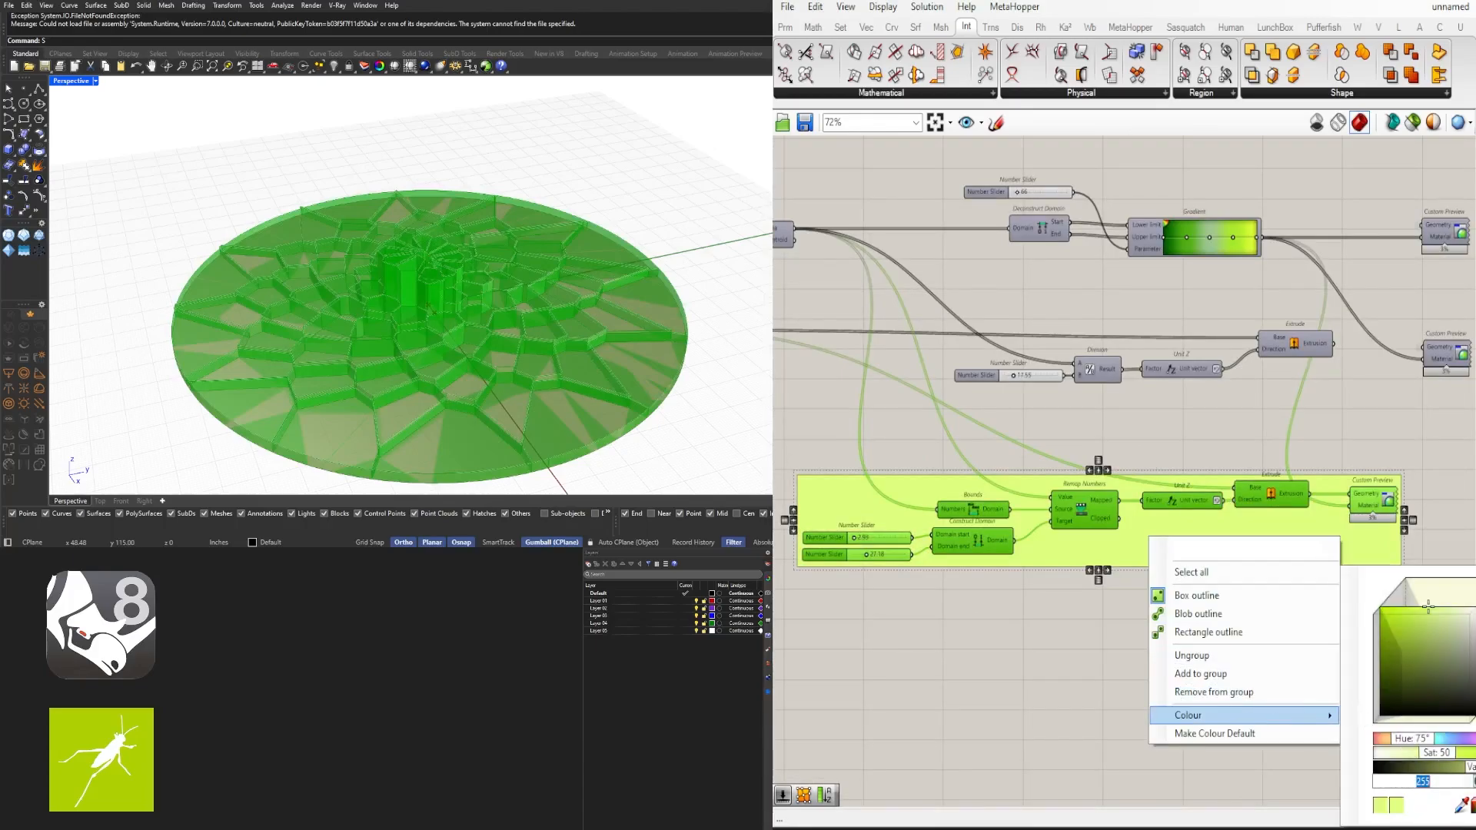
key("Return")
left_click(1063, 652)
- Nudge the new group and set the wire display of the middle Custom Preview's input to Hidden
scroll(1065, 651, "down", 3)
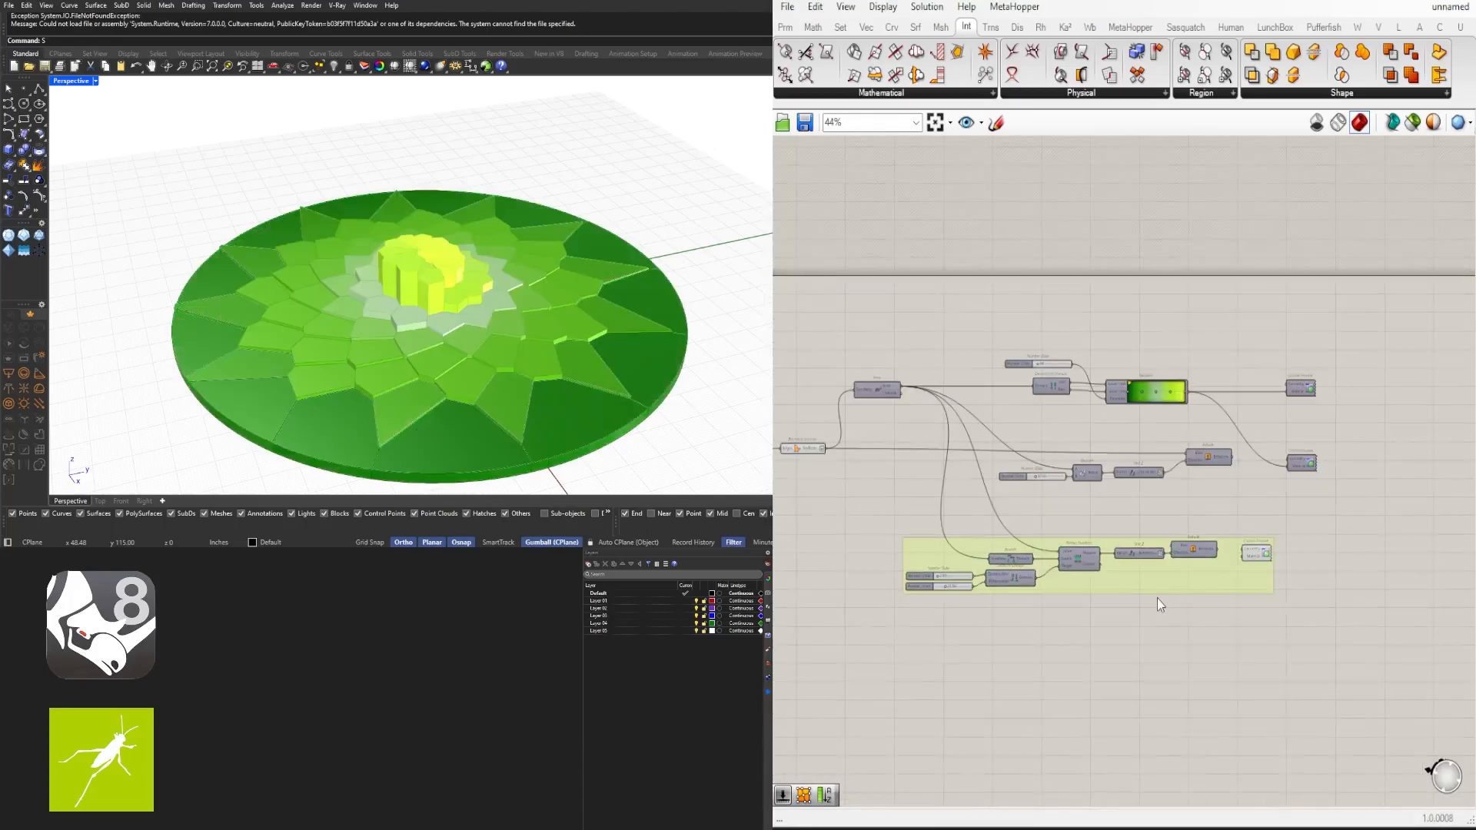
scroll(1157, 598, "up", 3)
left_click_drag(1176, 561, 1210, 559)
left_click(1327, 459)
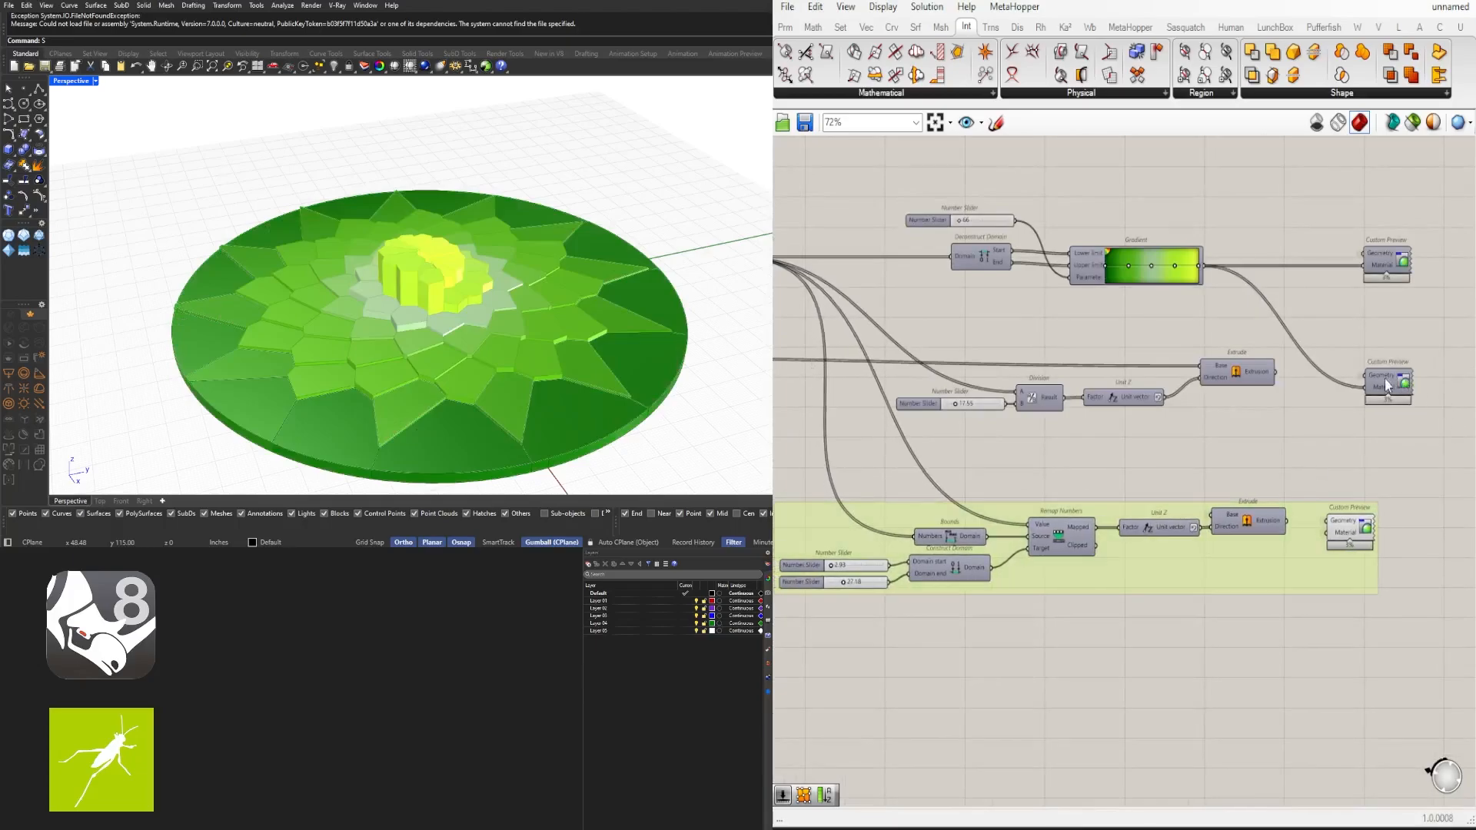
right_click_drag(1387, 385, 1136, 391)
right_click(1131, 395)
mouse_move(1230, 425)
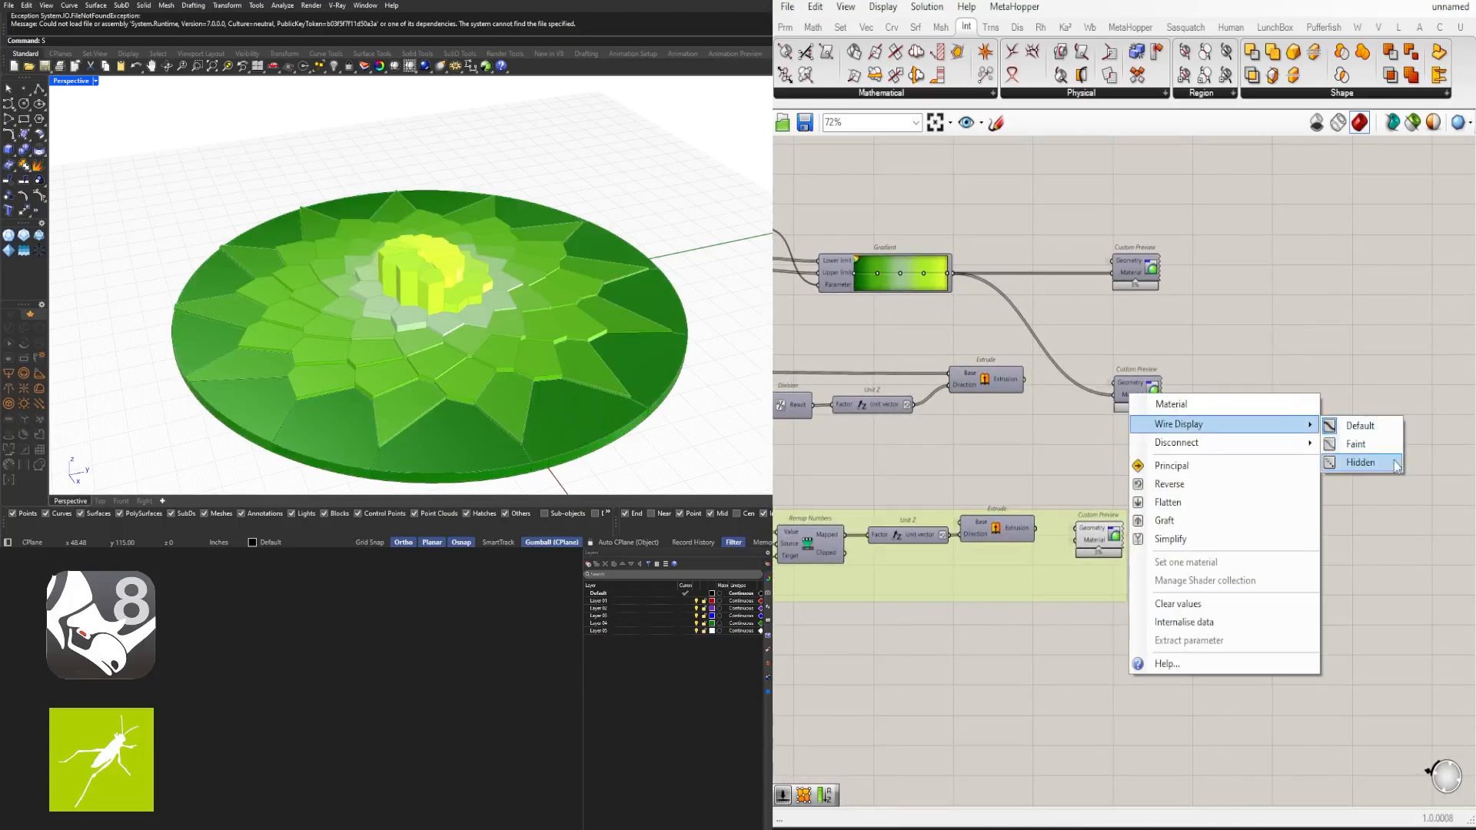
left_click(1395, 464)
- Align the lower Custom Preview components on the right side of the definition
right_click_drag(1260, 520, 1378, 527)
left_click(1262, 403)
left_click(1297, 455)
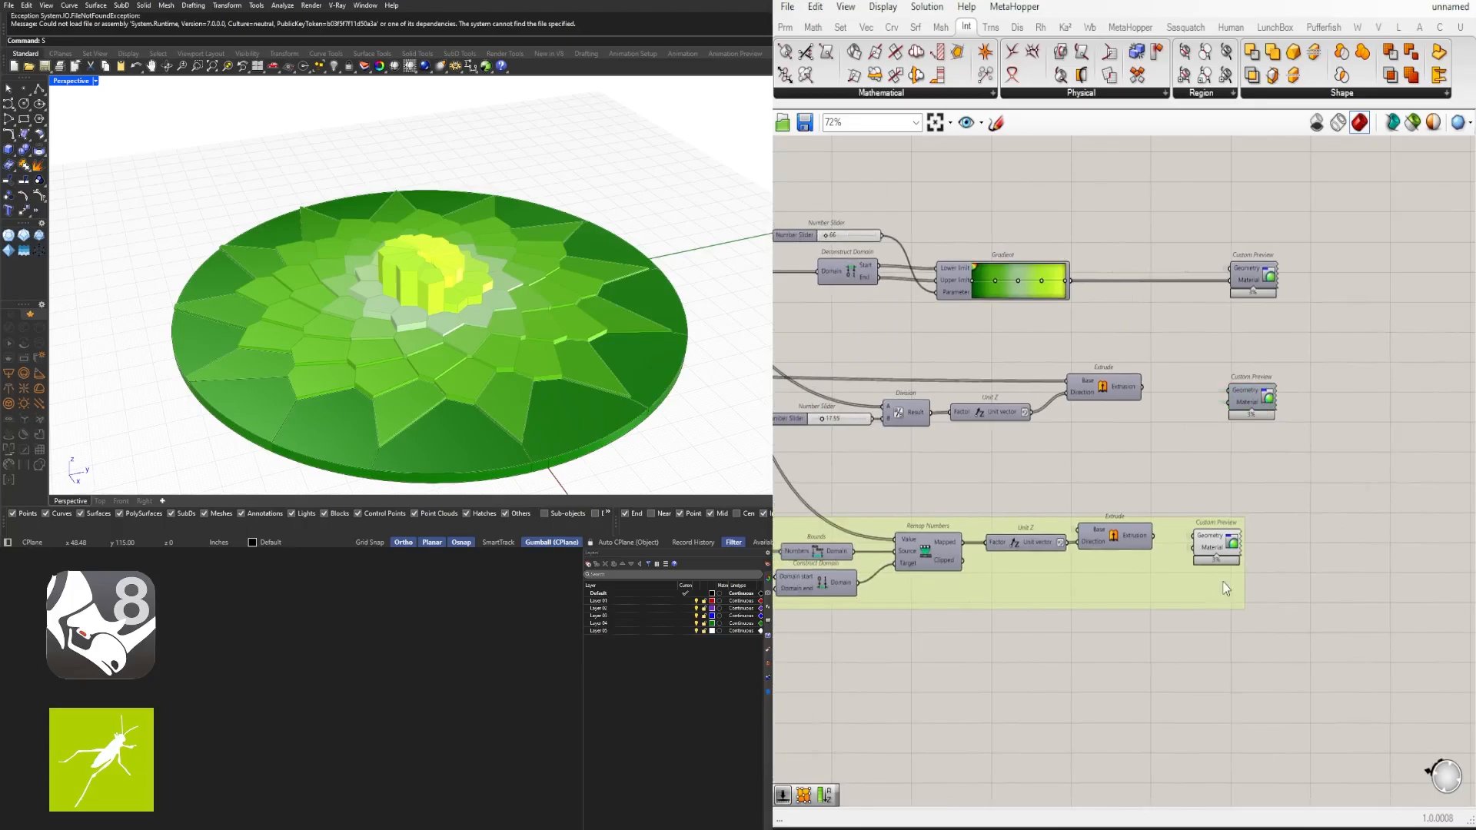
left_click_drag(1216, 546, 1254, 546)
left_click(1193, 418)
scroll(1261, 491, "down", 2)
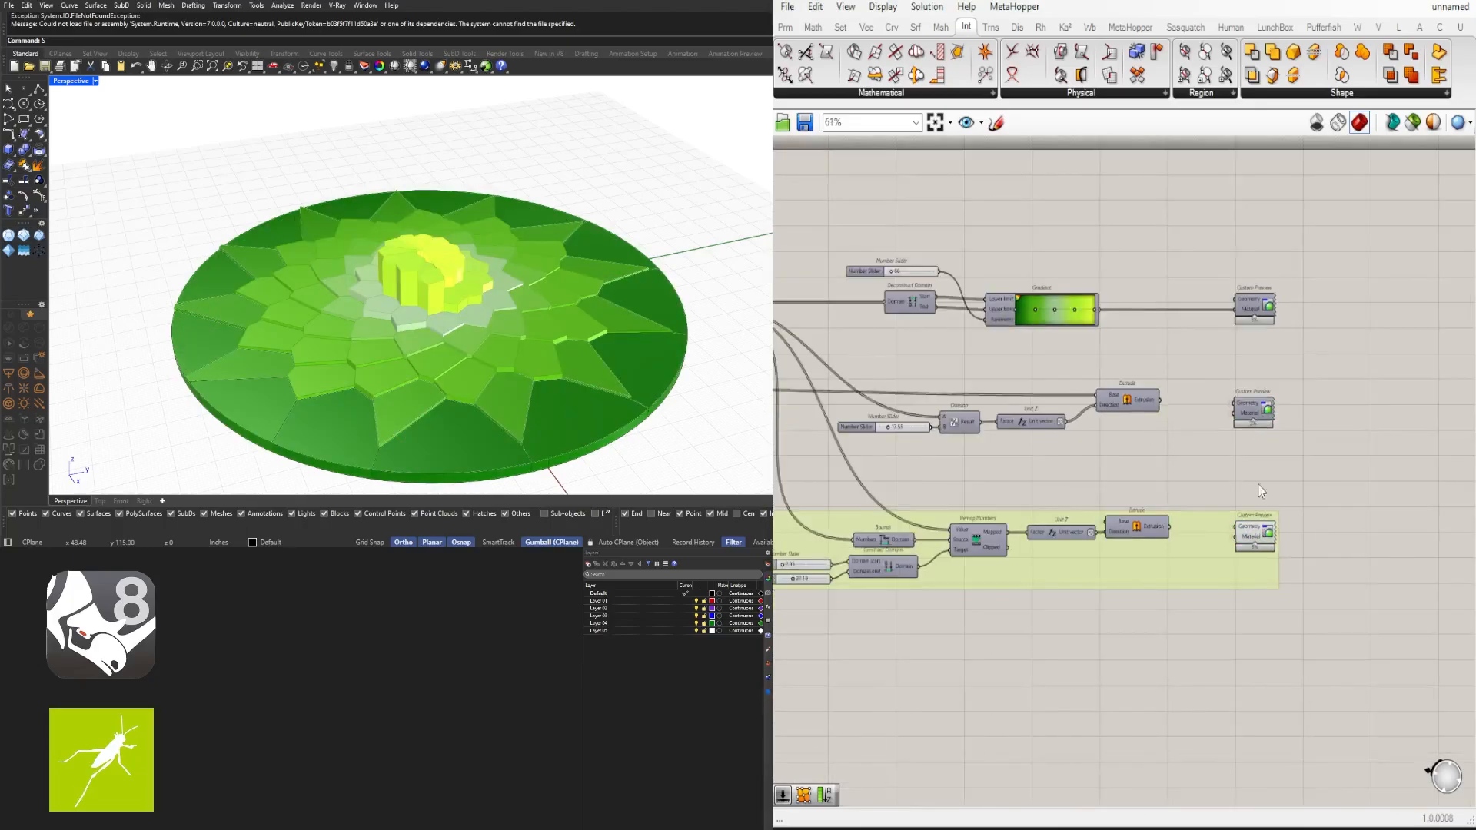
- Group the middle Division–Unit Z–Extrude chain with its slider and Custom Preview, and give the group a custom colour
mouse_move(1273, 455)
right_mouse_down()
mouse_move(1405, 441)
mouse_move(1273, 455)
right_mouse_up()
mouse_move(1346, 461)
left_mouse_down()
mouse_move(814, 421)
mouse_move(819, 372)
left_mouse_up()
right_click_drag(1039, 390, 1198, 399)
scroll(1268, 408, "up", 3)
key("ctrl+g")
right_click_drag(1369, 399, 1212, 397)
scroll(1214, 394, "down", 2)
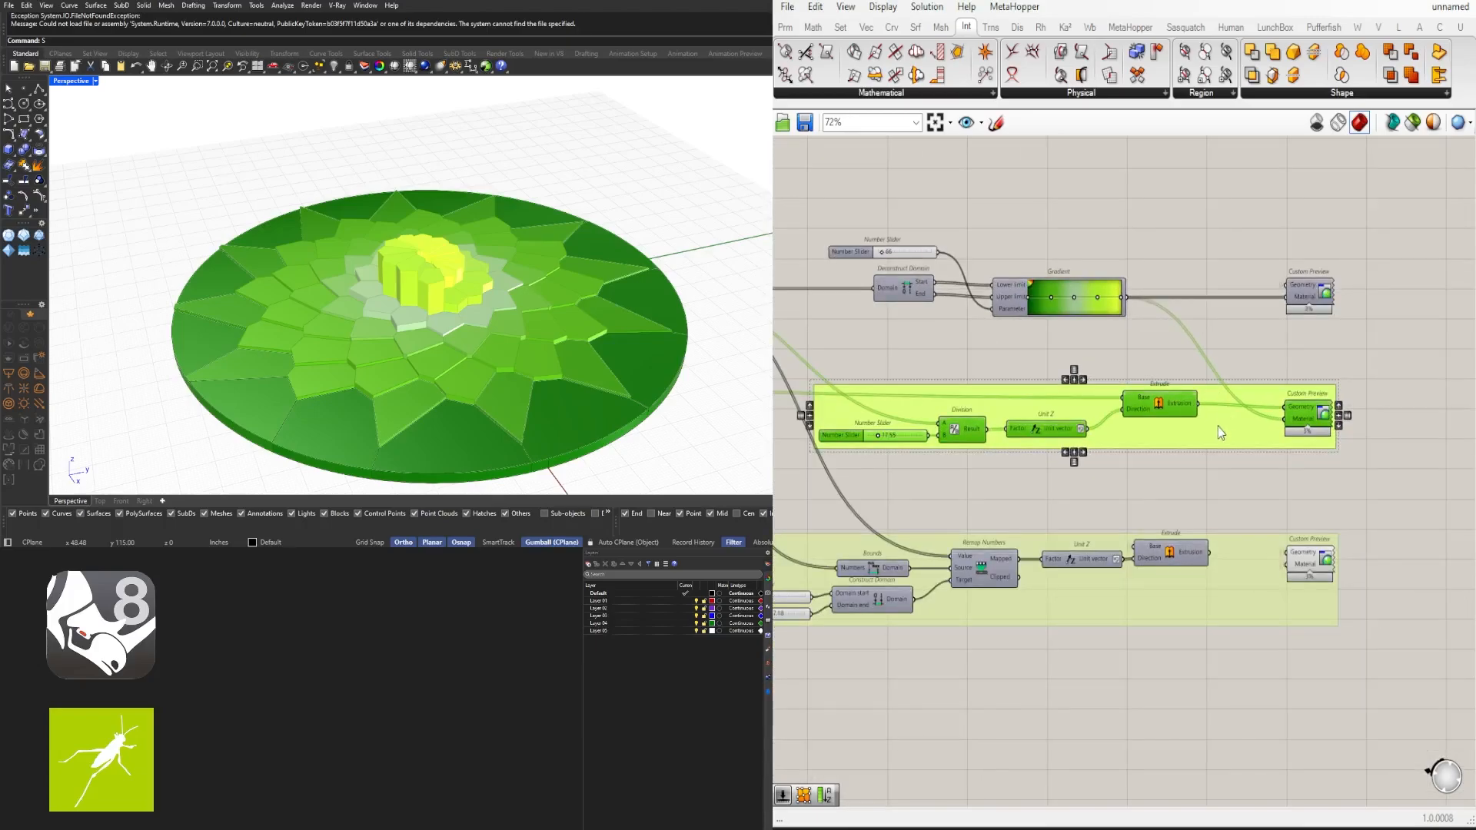
right_click(1222, 432)
mouse_move(1322, 609)
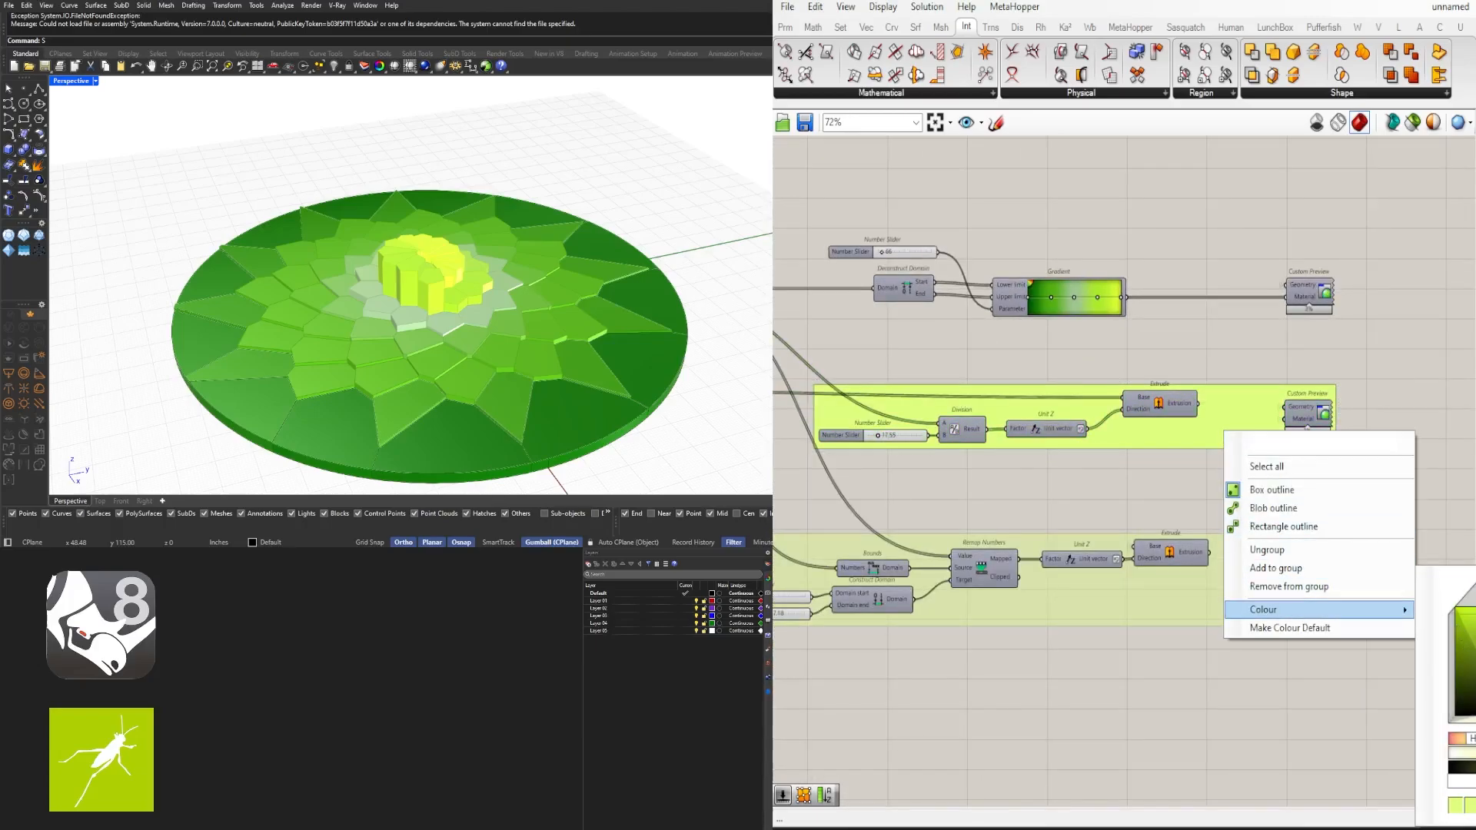
left_click(1348, 349)
right_click_drag(1349, 351, 1367, 387)
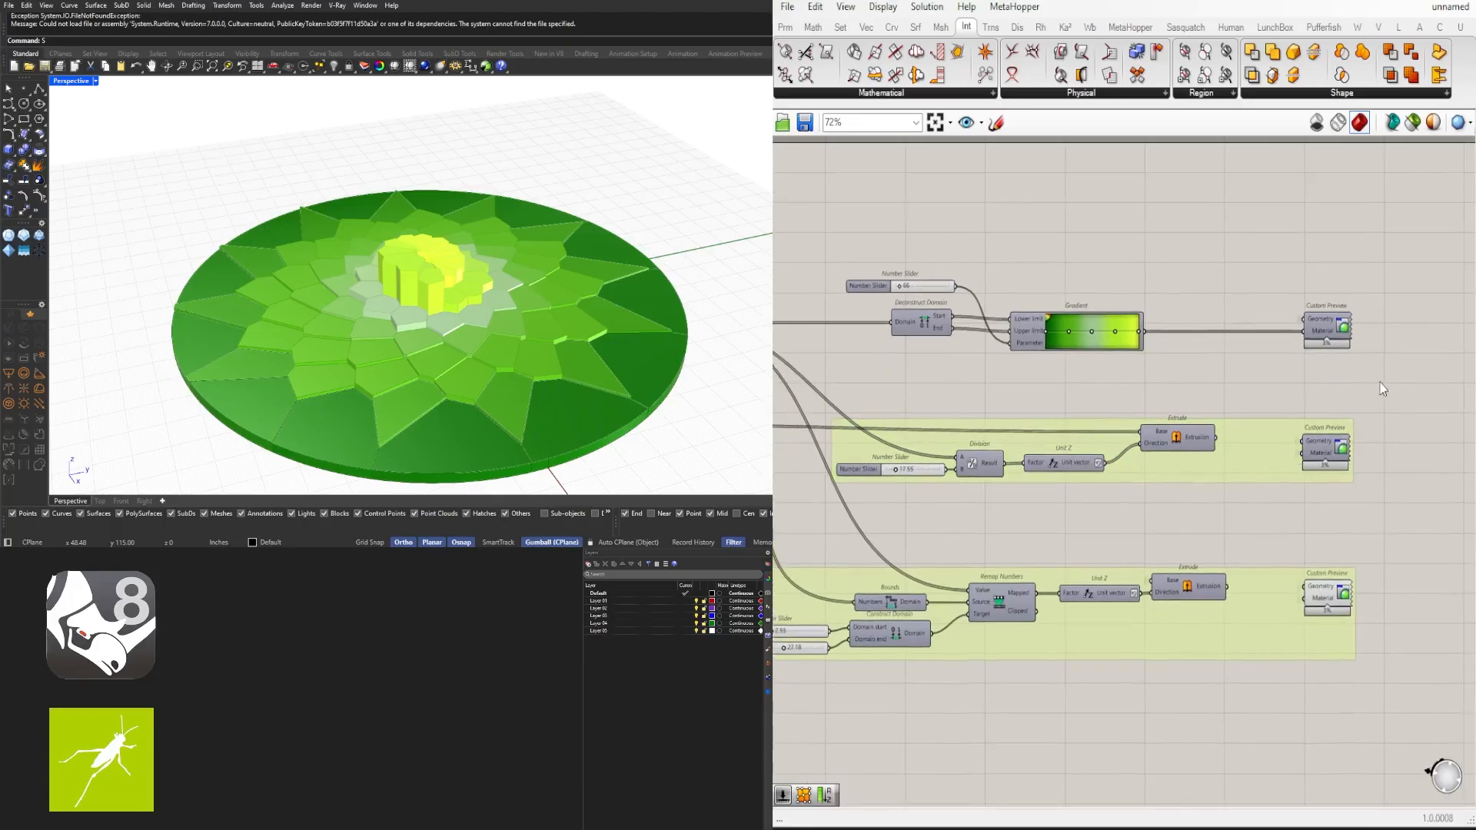
- Group the top gradient colouring chain with its slider and Custom Preview, and set a custom group colour
scroll(1382, 388, "down", 3)
left_click_drag(1397, 389, 1041, 274)
scroll(1222, 321, "up", 5)
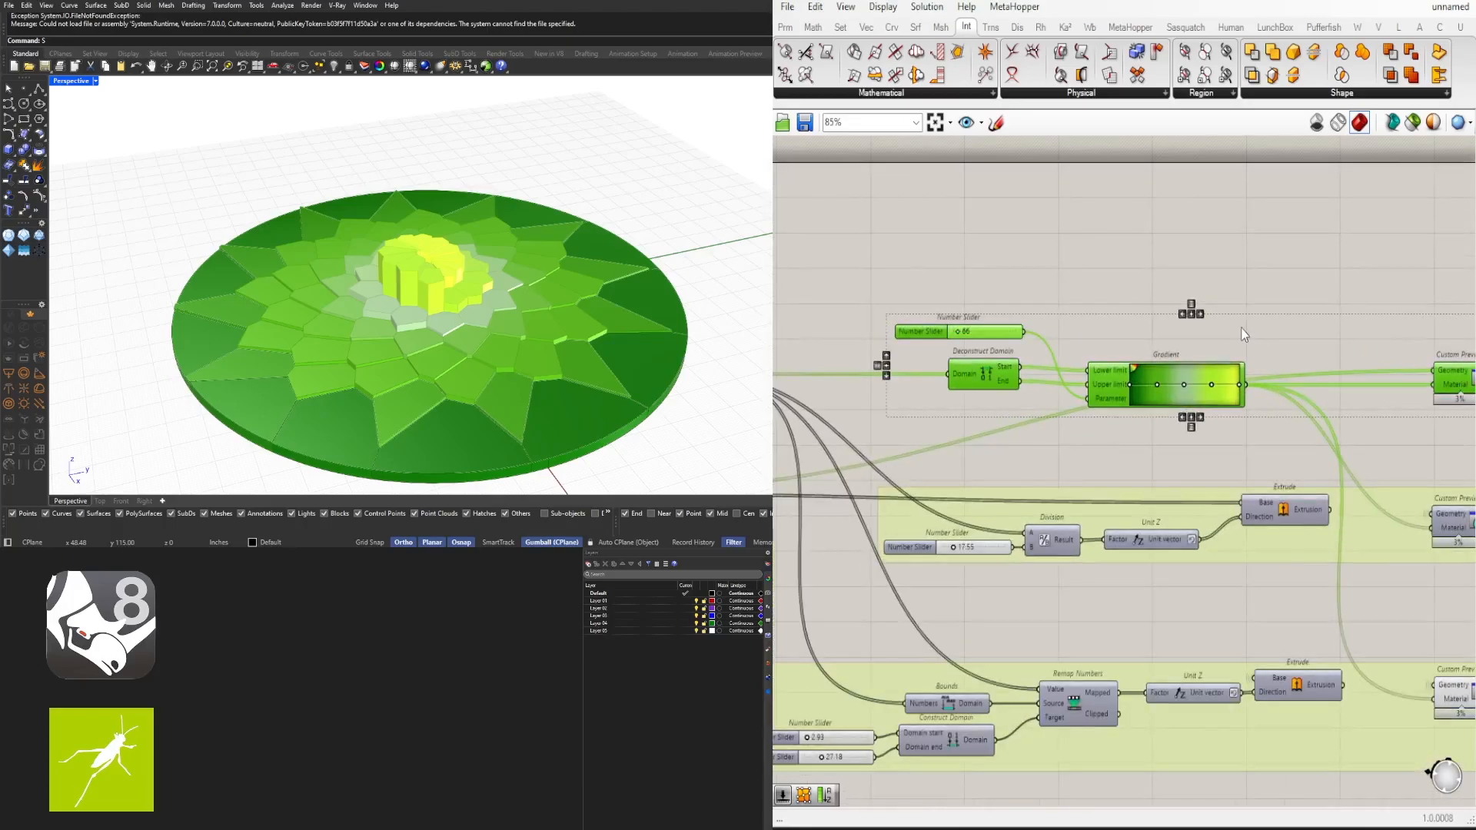
key("ctrl+g")
right_click_drag(1397, 277, 1206, 269)
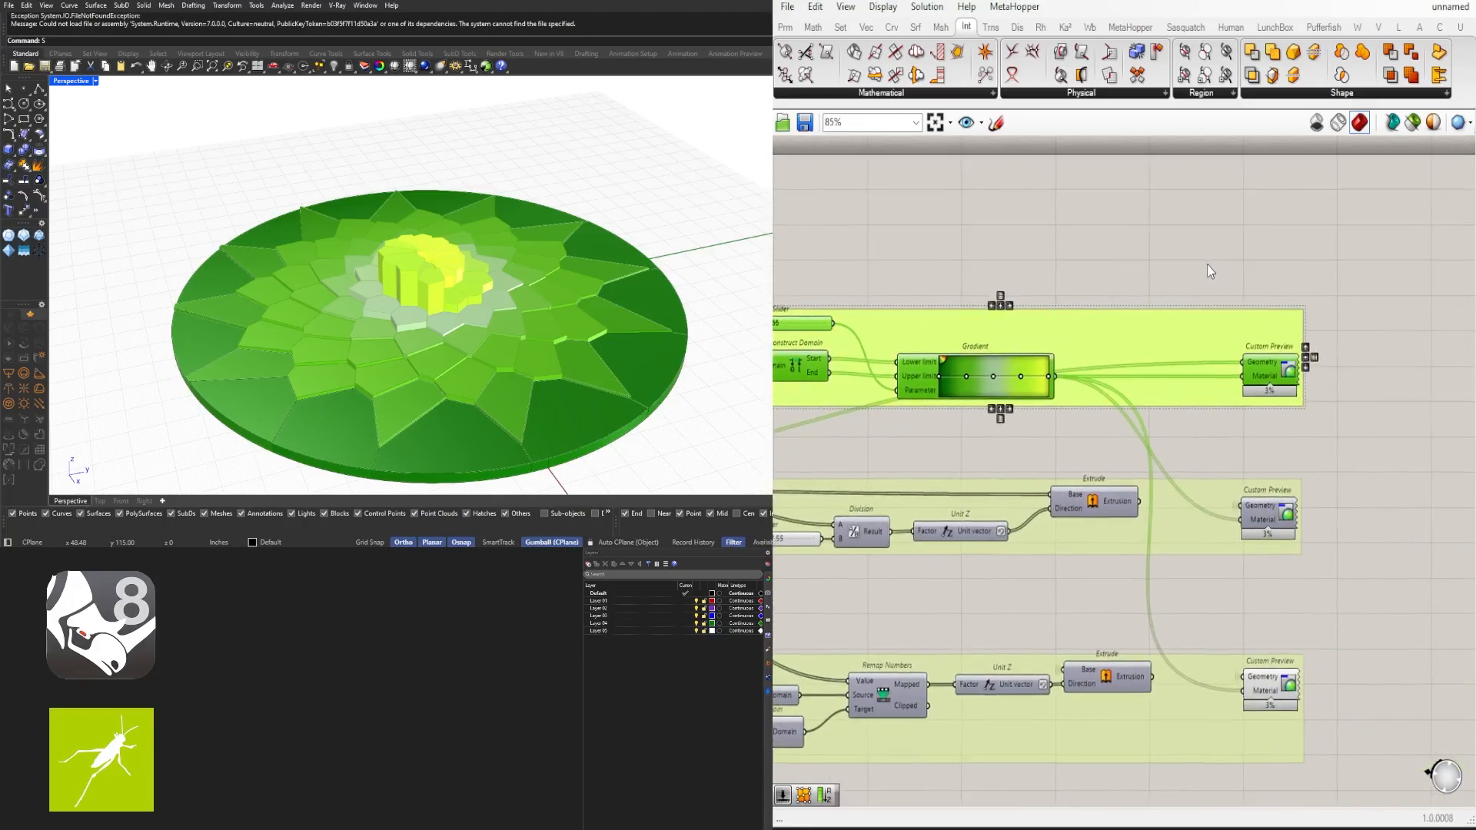
left_click(1205, 269)
right_click(1129, 343)
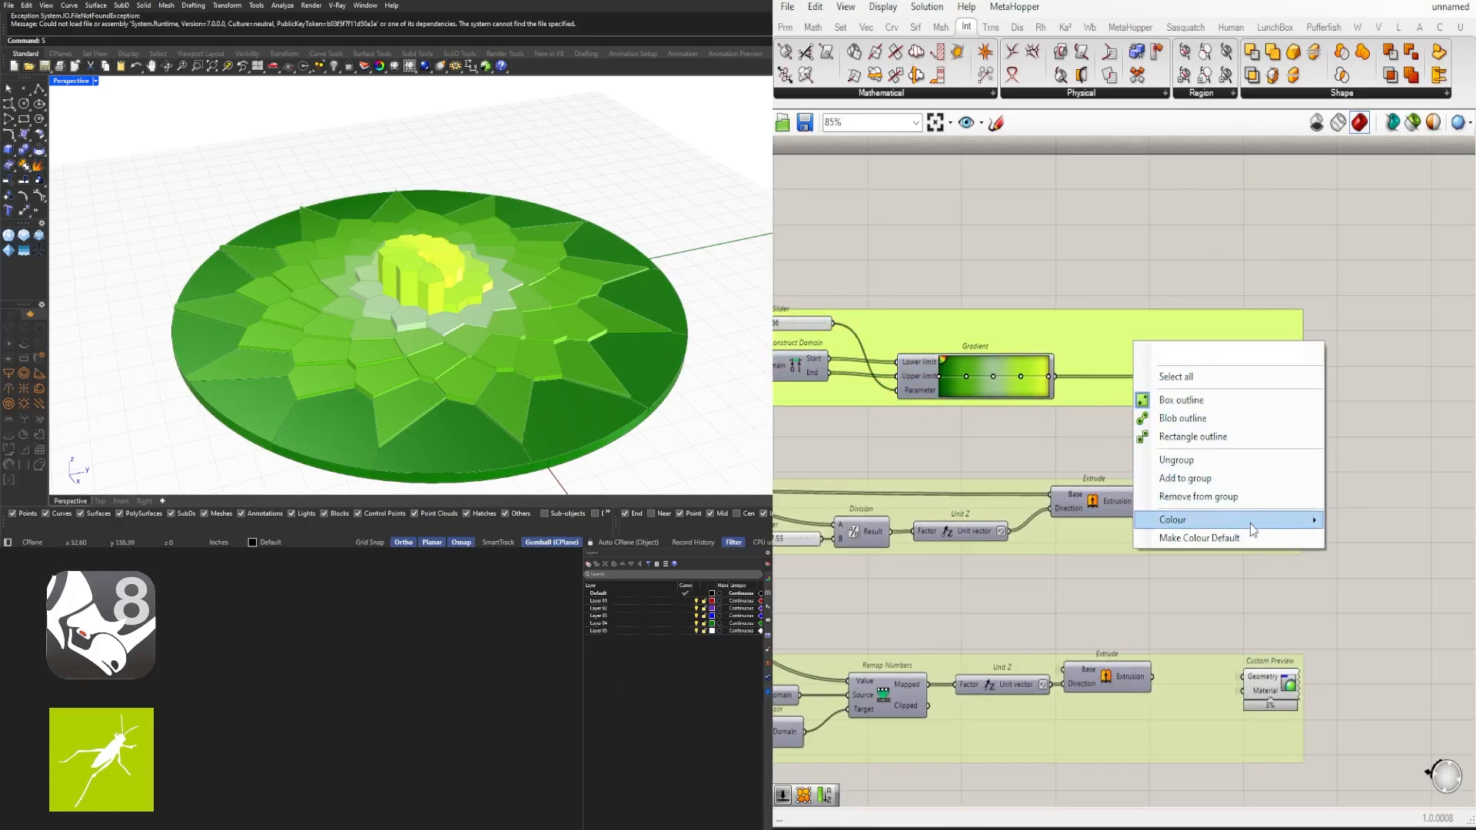
double_click(1473, 728)
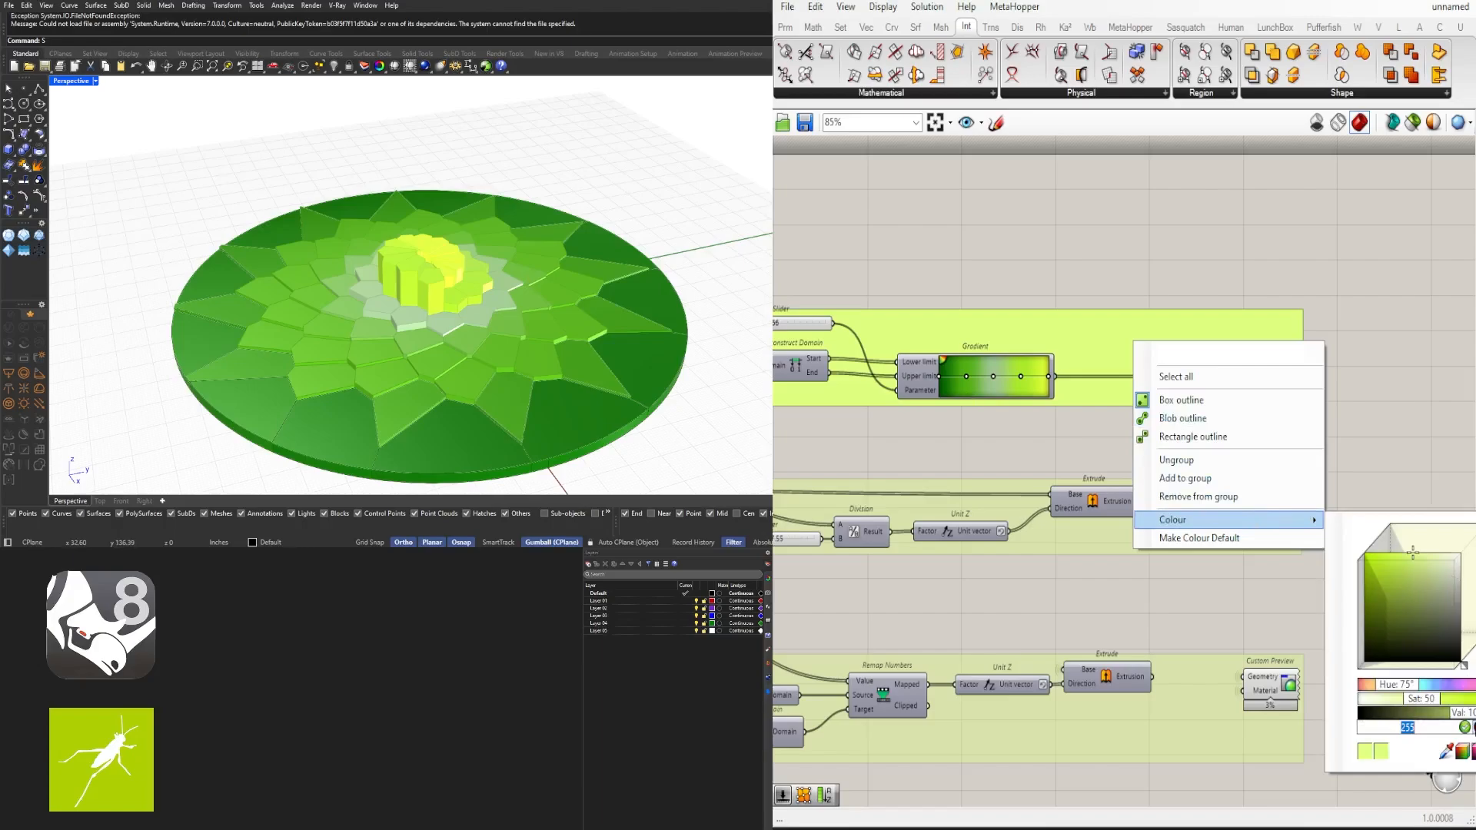
left_click(1397, 389)
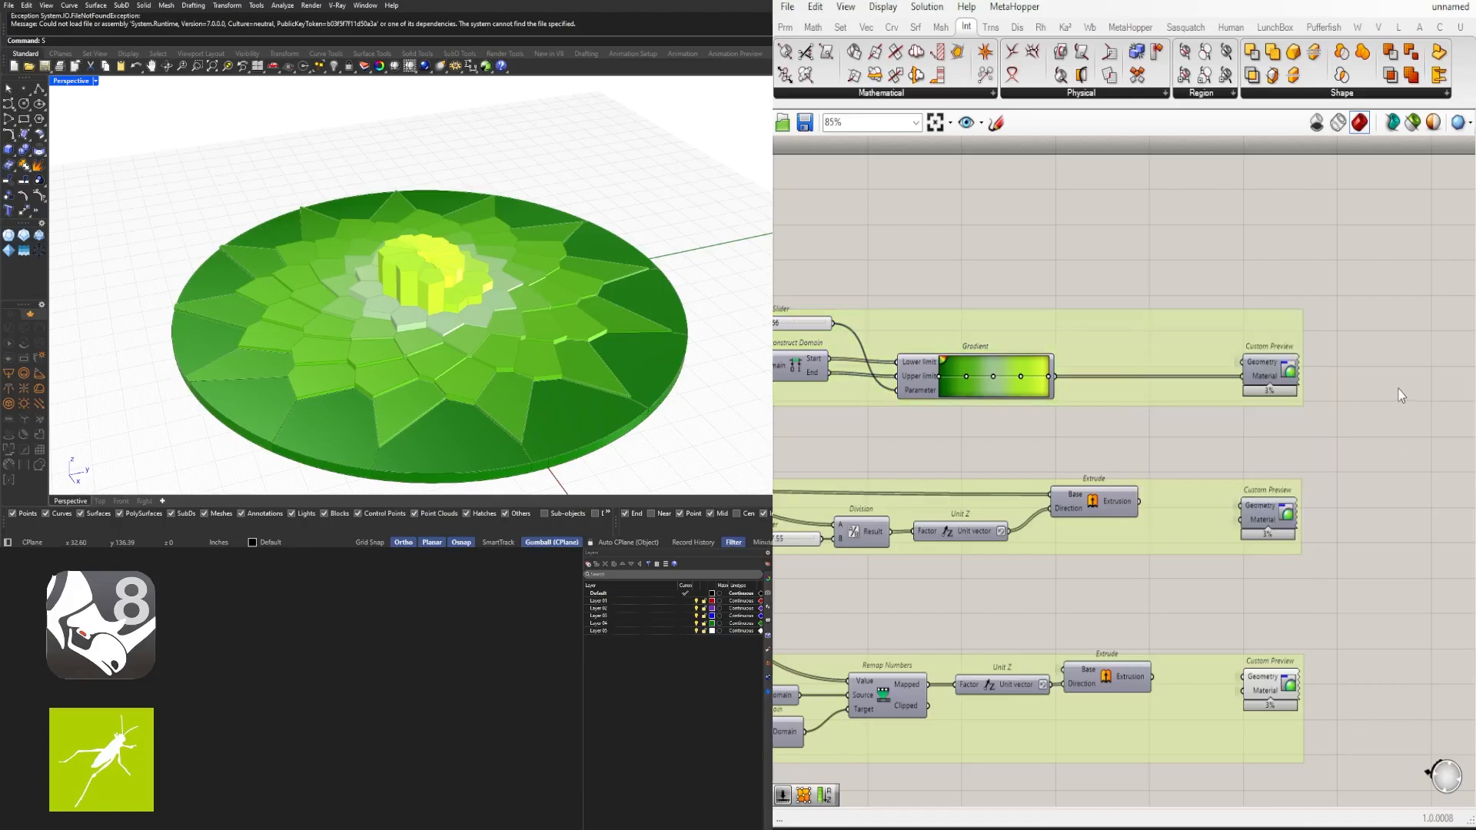
- Move the top and bottom groups closer to the middle group to tighten the layout
scroll(1270, 418, "down", 3)
left_click_drag(1388, 401, 872, 288)
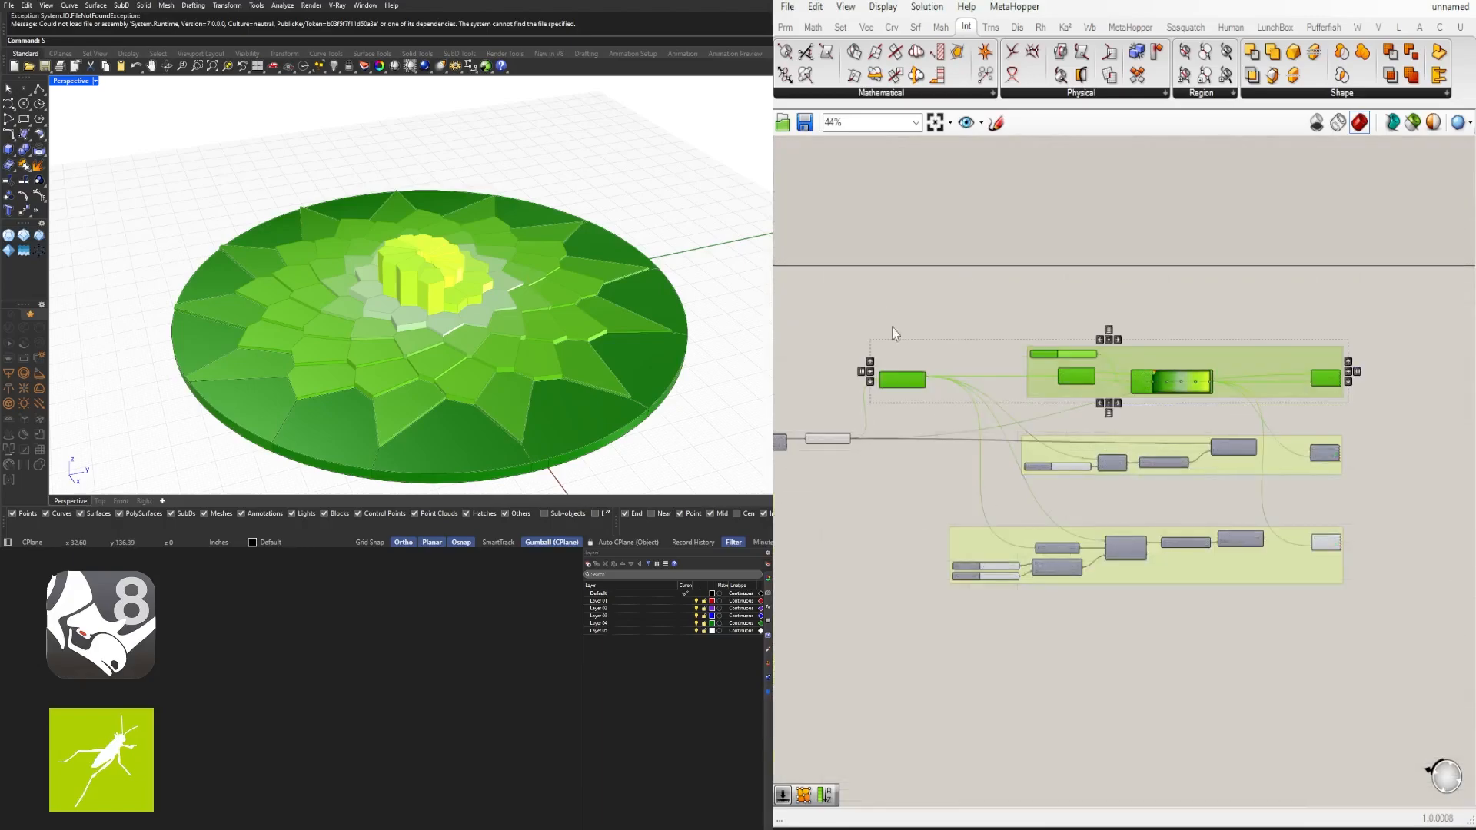
scroll(1136, 358, "up", 2)
left_click_drag(1154, 358, 1156, 395)
left_click(1278, 533)
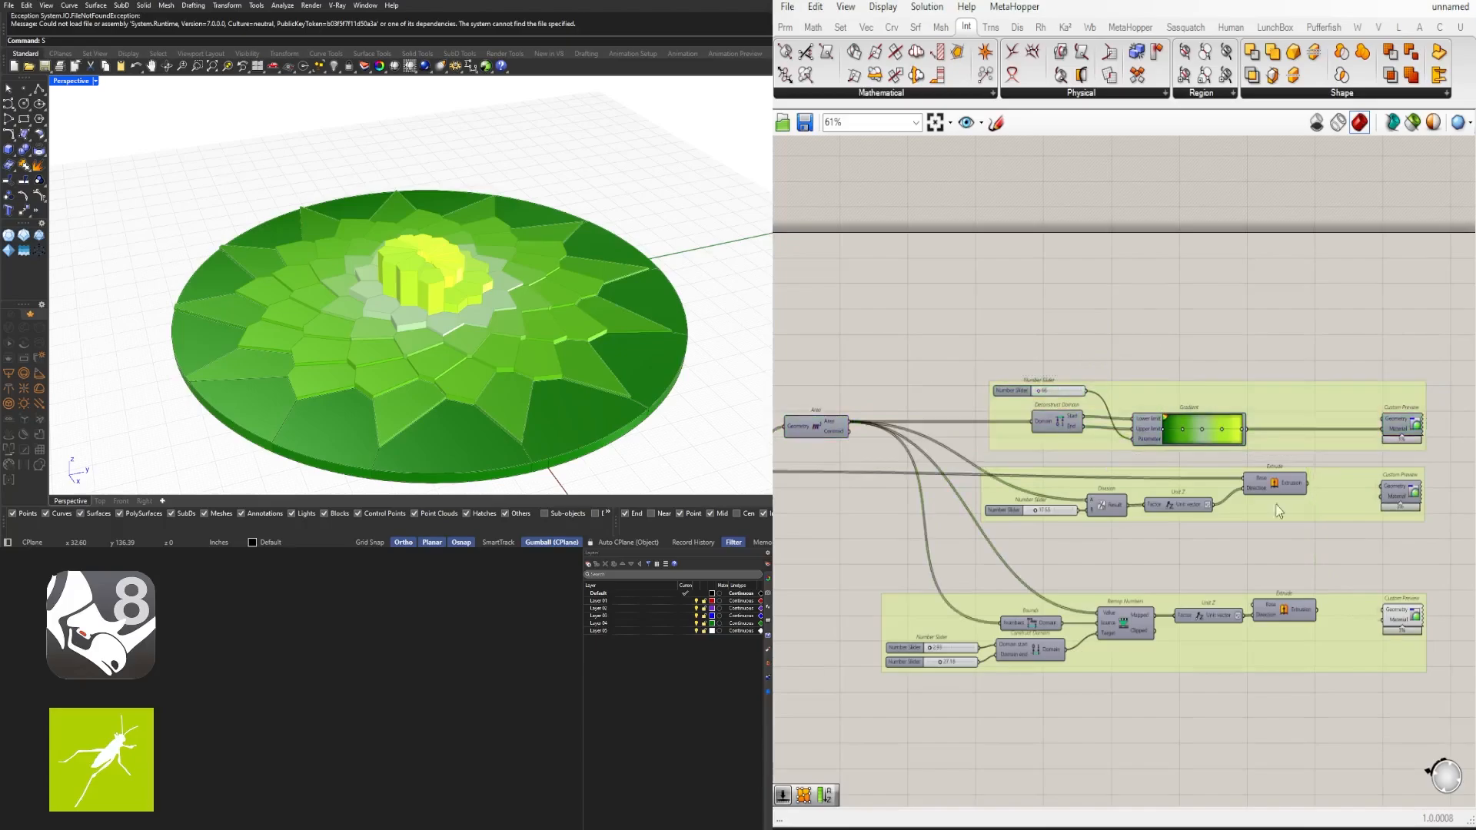
scroll(1357, 573, "down", 2)
left_click_drag(1358, 683, 944, 511)
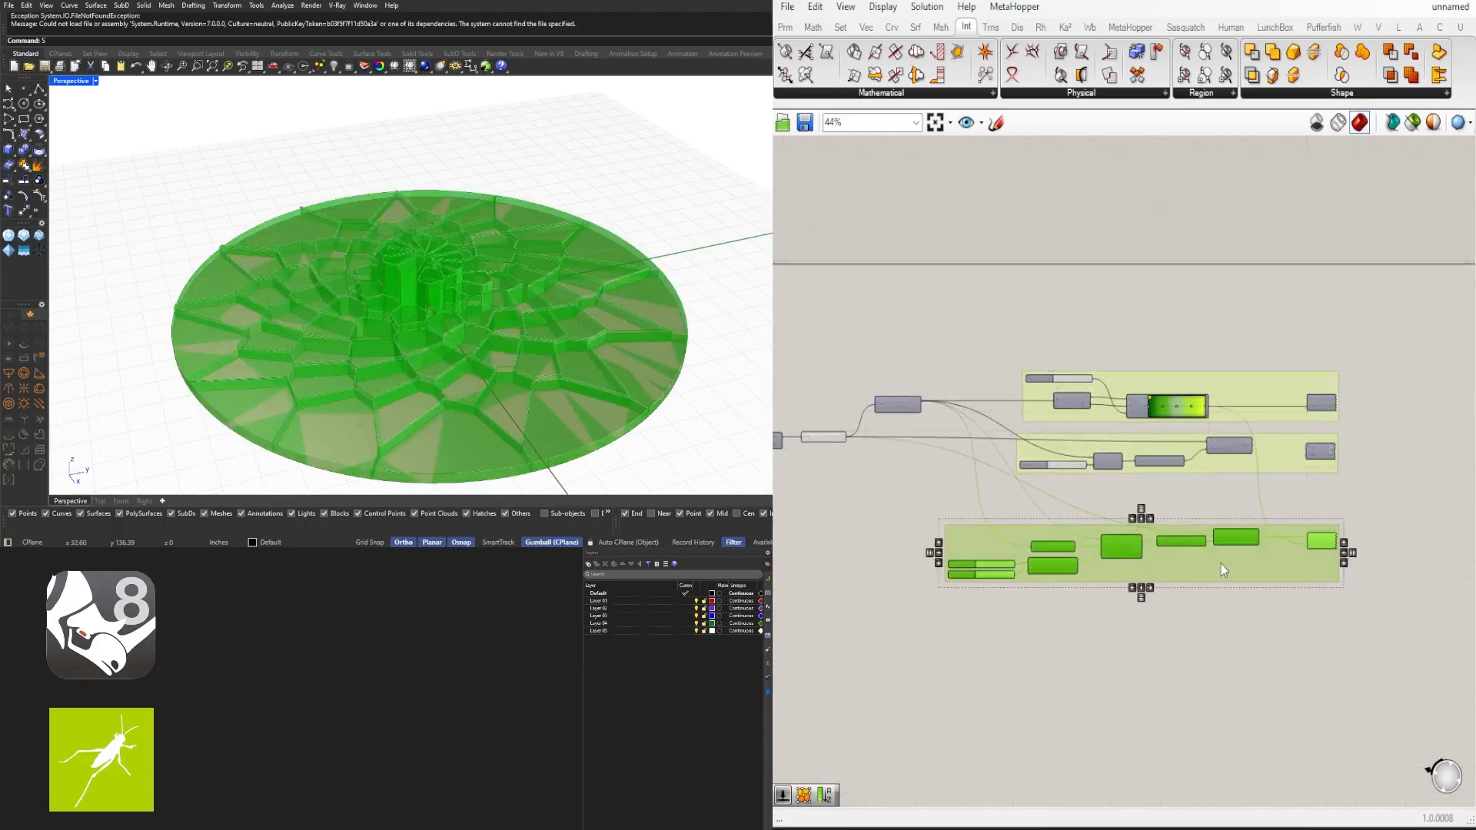
left_click_drag(1221, 564, 1224, 527)
left_click(1233, 607)
- Enable selected-only preview and select the construction Point component to preview it alone
scroll(888, 571, "down", 3)
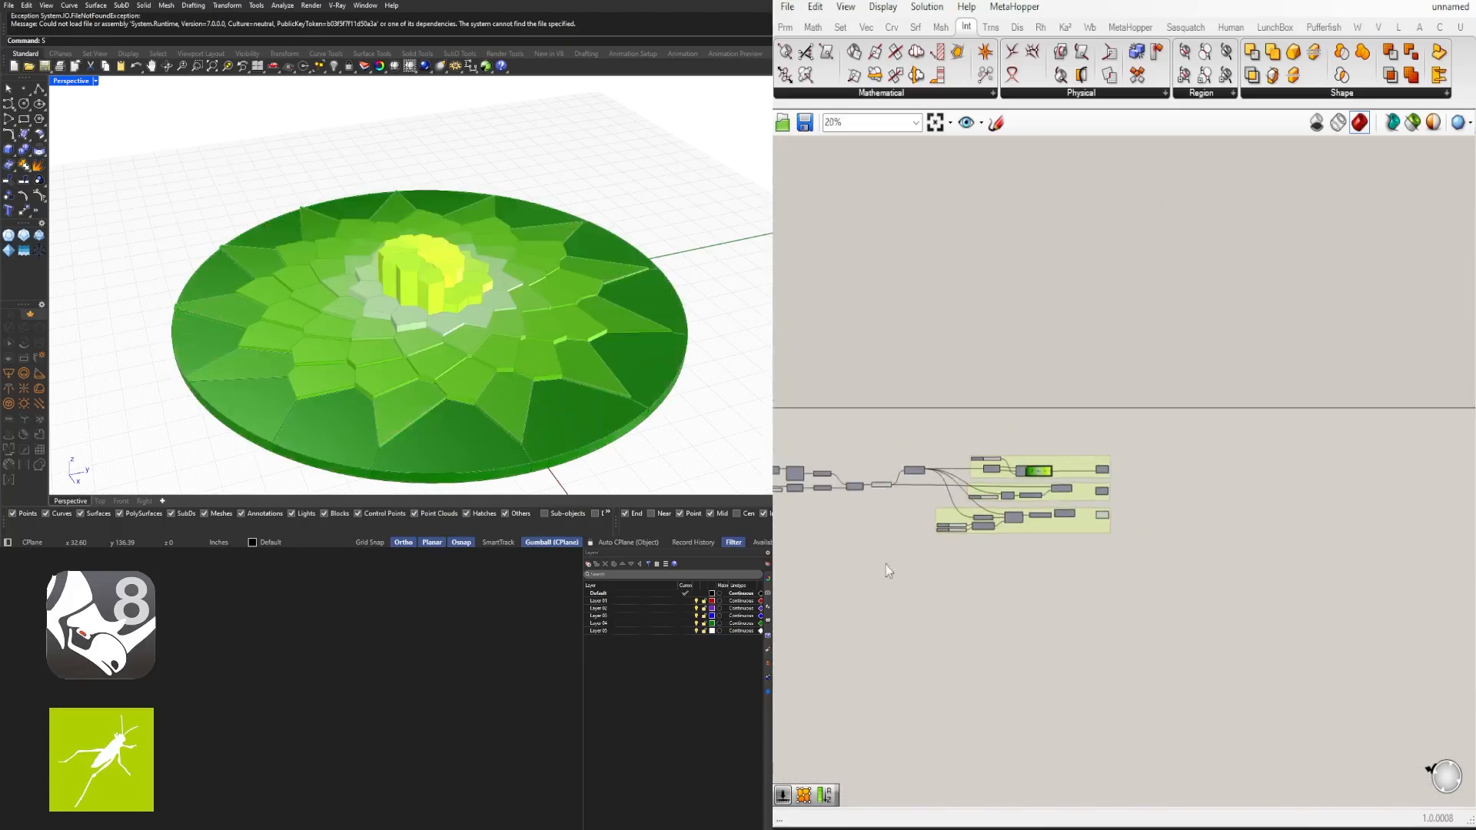
scroll(887, 570, "down", 2)
right_click_drag(887, 571, 1129, 476)
scroll(1209, 453, "up", 3)
scroll(1176, 384, "up", 2)
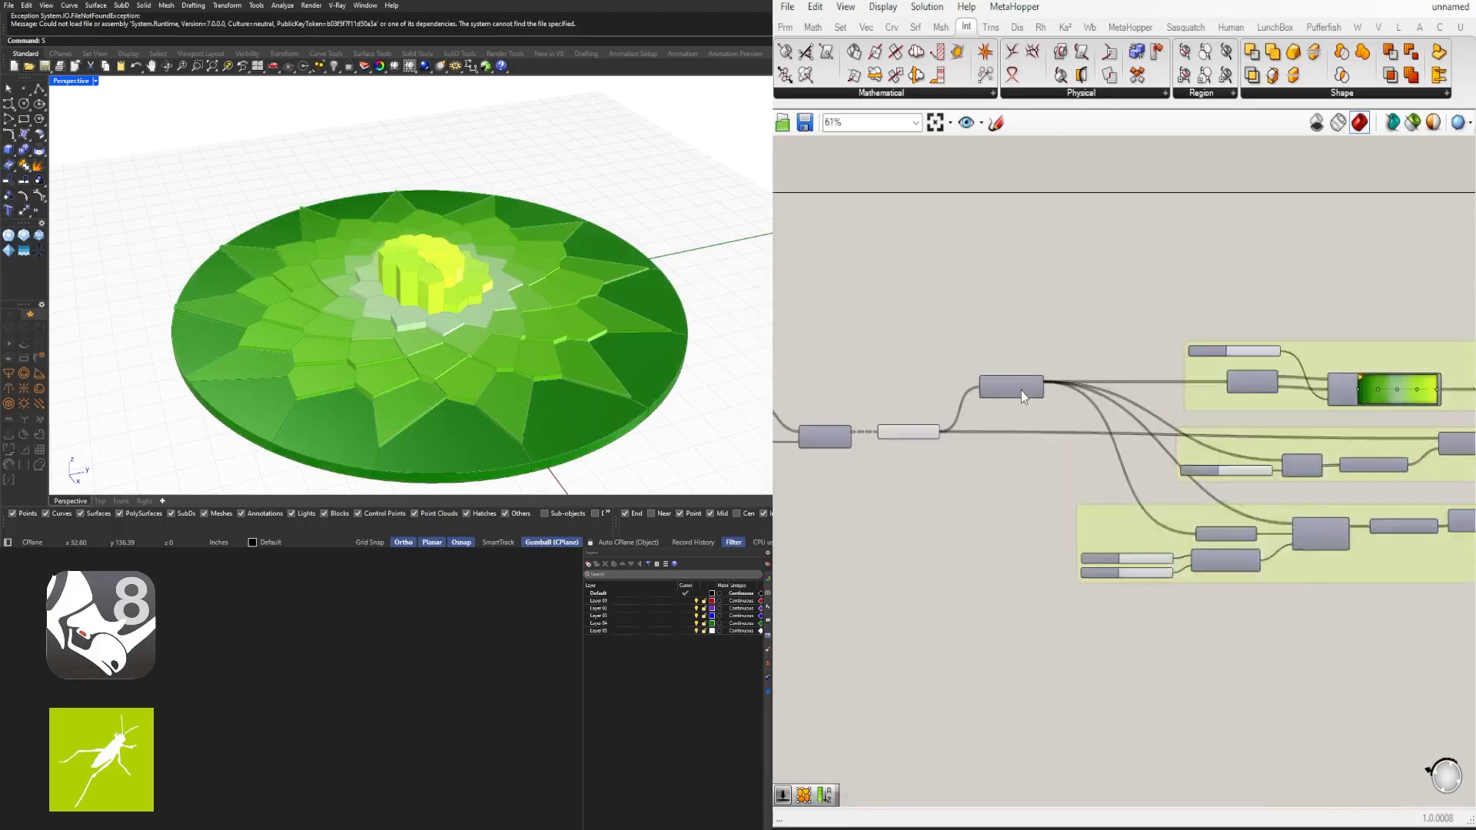
scroll(1021, 390, "up", 1)
scroll(1156, 384, "down", 2)
right_click_drag(1010, 524, 1258, 542)
right_click_drag(833, 513, 1117, 539)
right_click_drag(946, 490, 1259, 495)
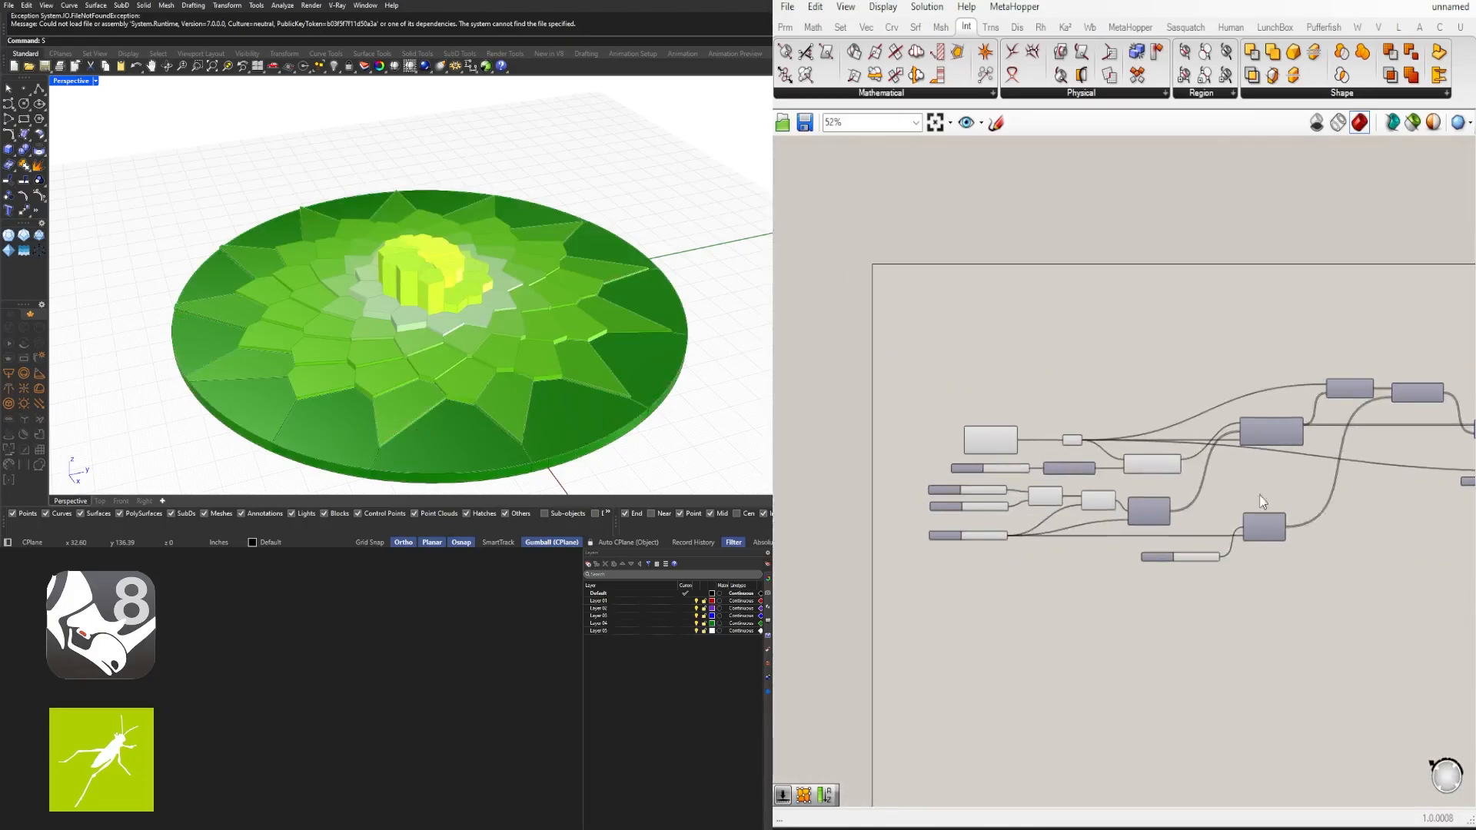
scroll(1165, 487, "up", 5)
right_click_drag(1126, 495, 1221, 438)
scroll(1207, 418, "down", 1)
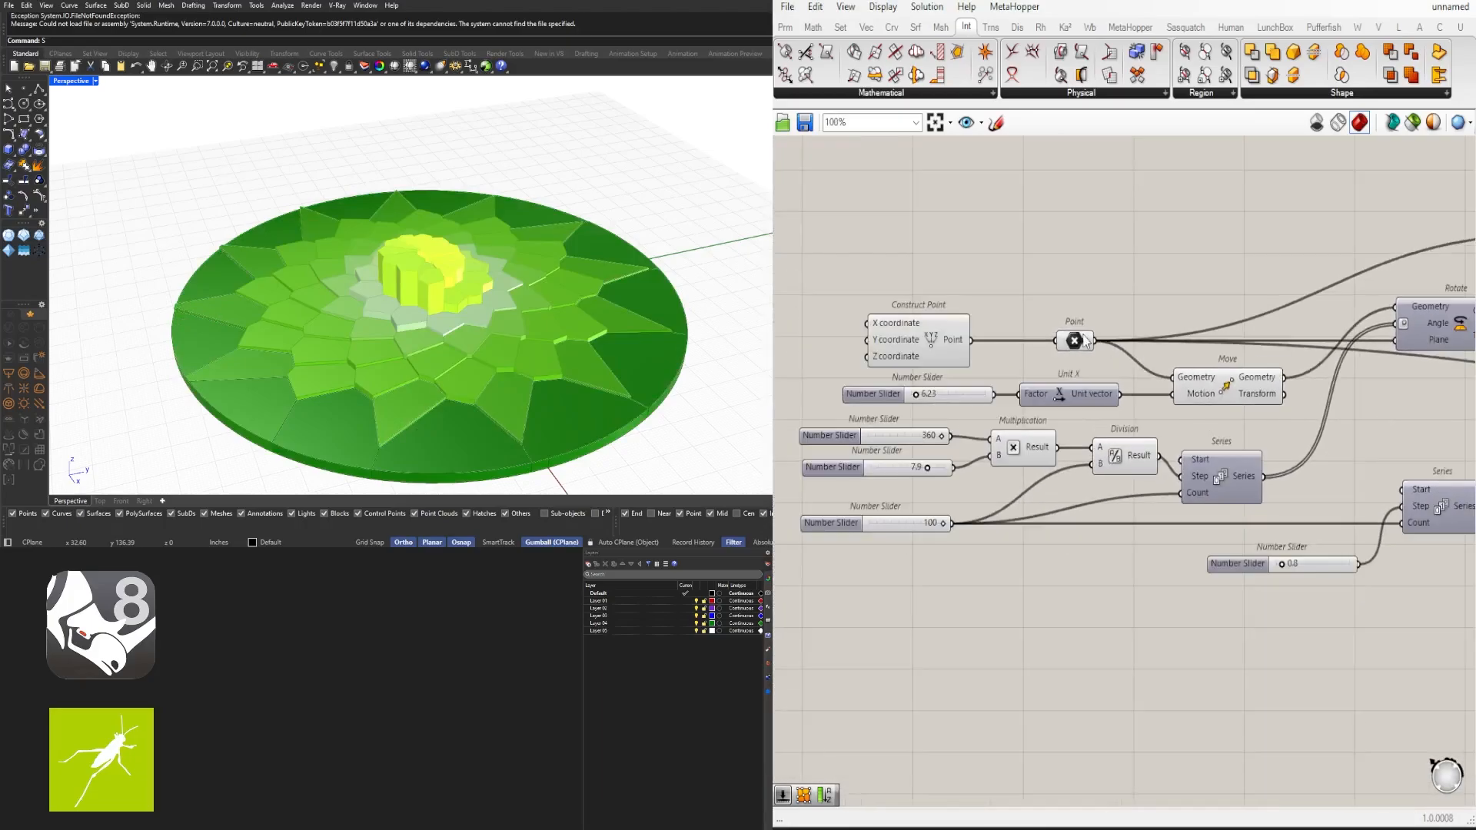
left_click(1076, 340)
left_click(1412, 125)
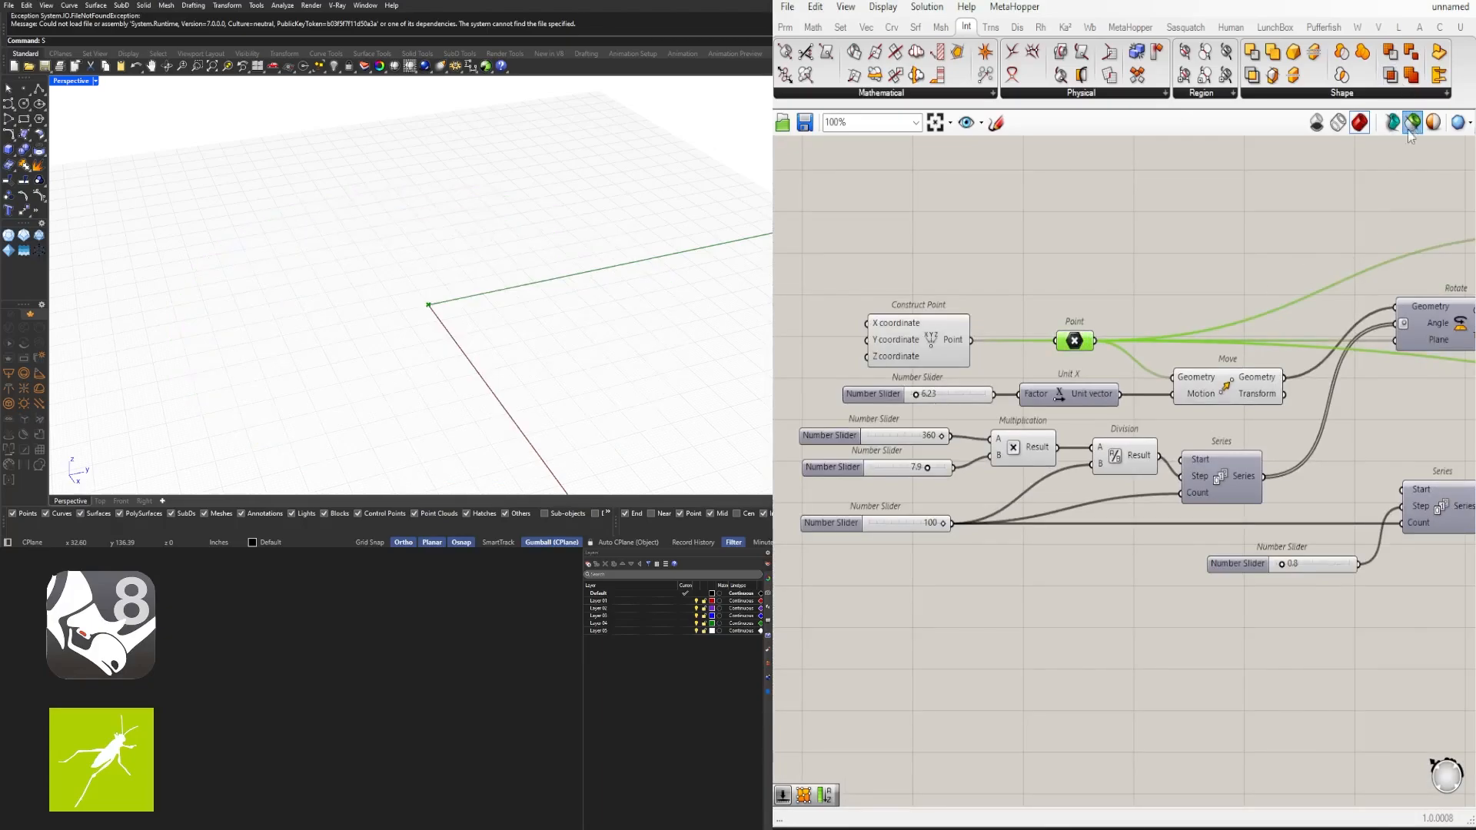
- Step through the Move, Rotate and Line components, previewing each one's output in the viewport
right_click_drag(1245, 300, 1174, 278)
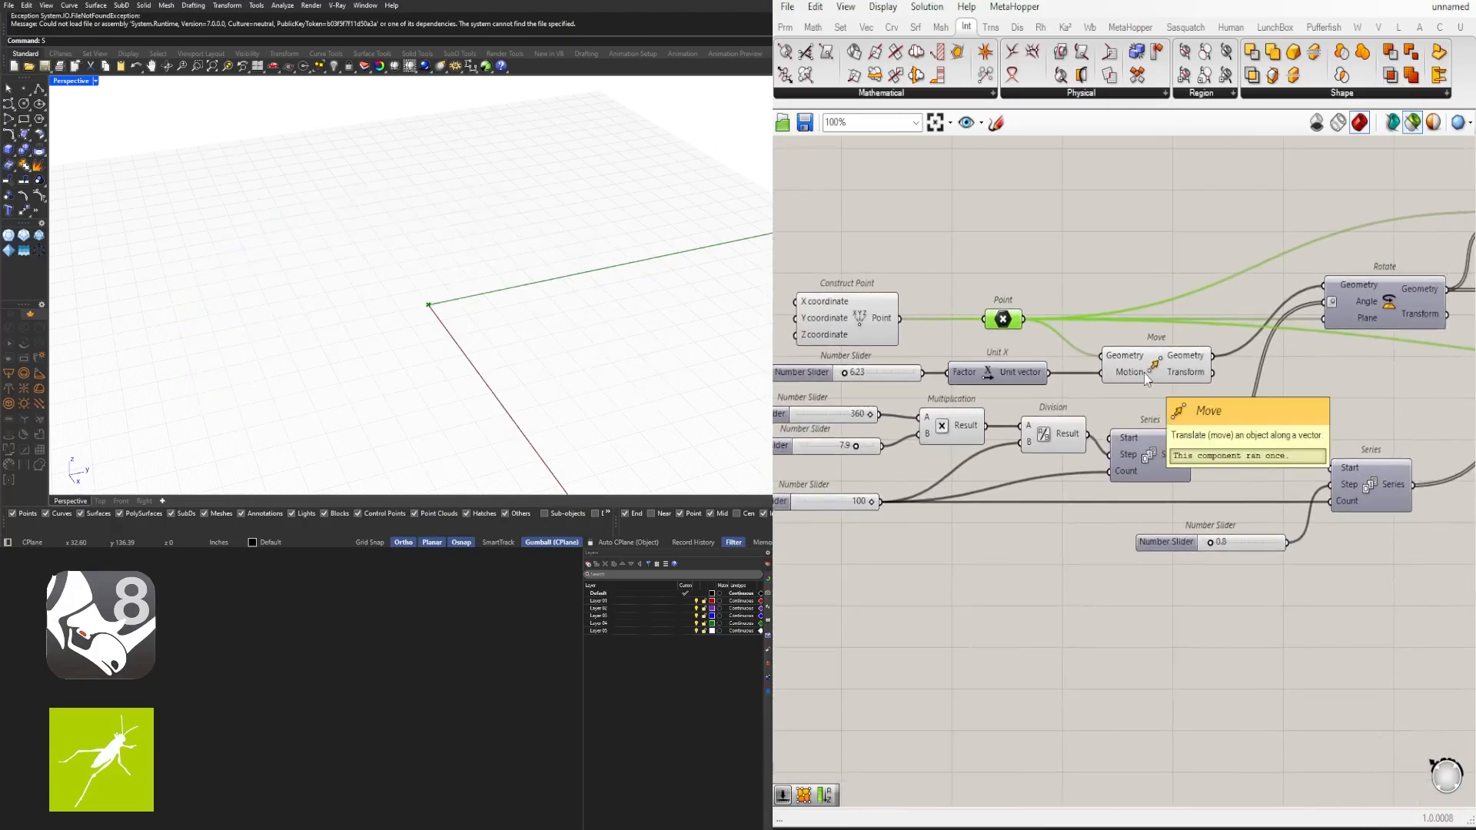
left_click(1144, 372, "shift")
mouse_move(451, 324)
right_mouse_down()
mouse_move(537, 307)
mouse_move(454, 316)
right_mouse_up()
scroll(422, 311, "up", 5)
scroll(1352, 422, "down", 1)
right_click_drag(1352, 422, 1195, 433)
left_click(1225, 336, "shift")
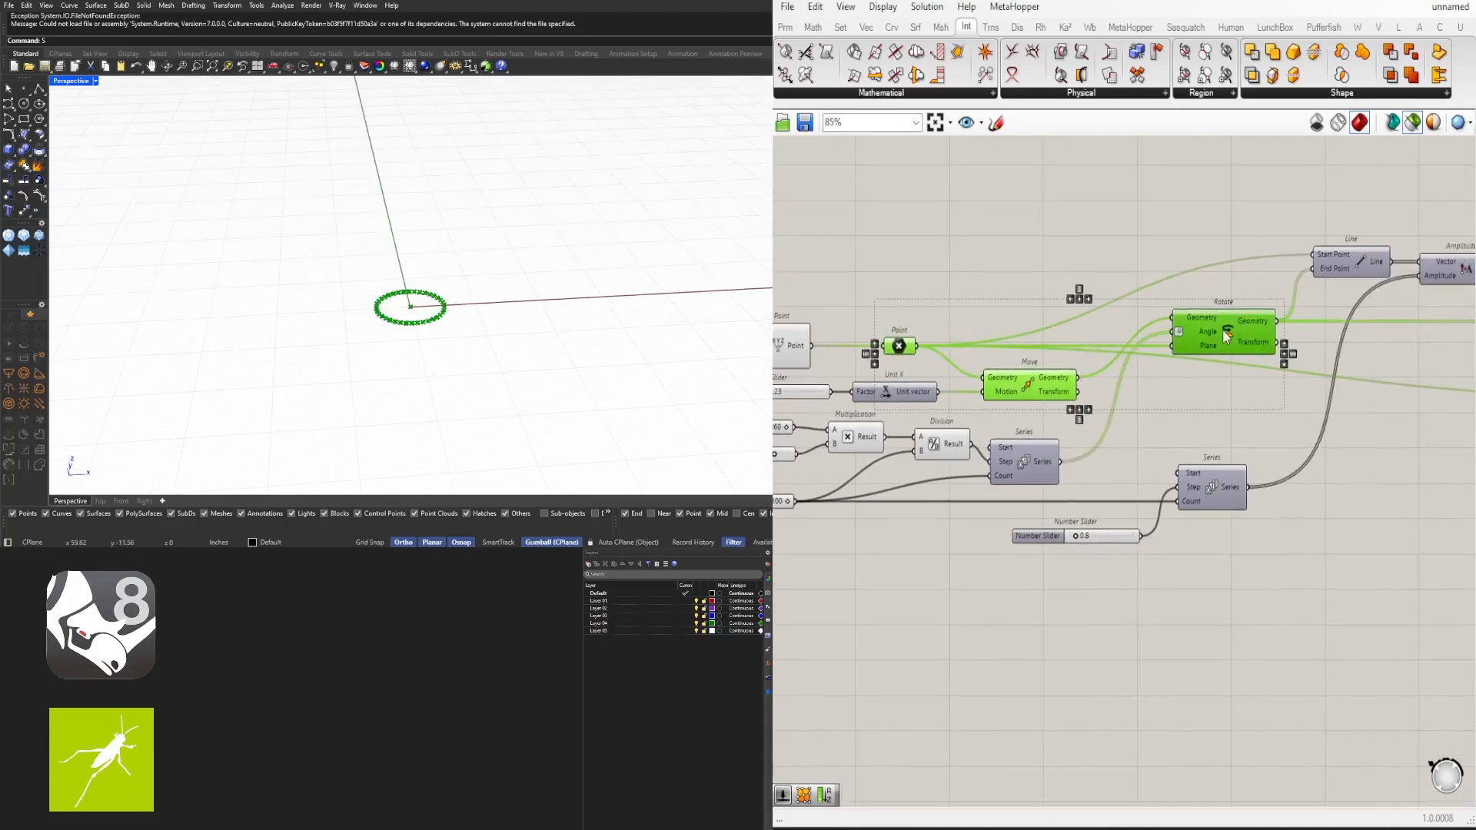
right_click_drag(407, 305, 436, 274)
scroll(436, 273, "up", 4)
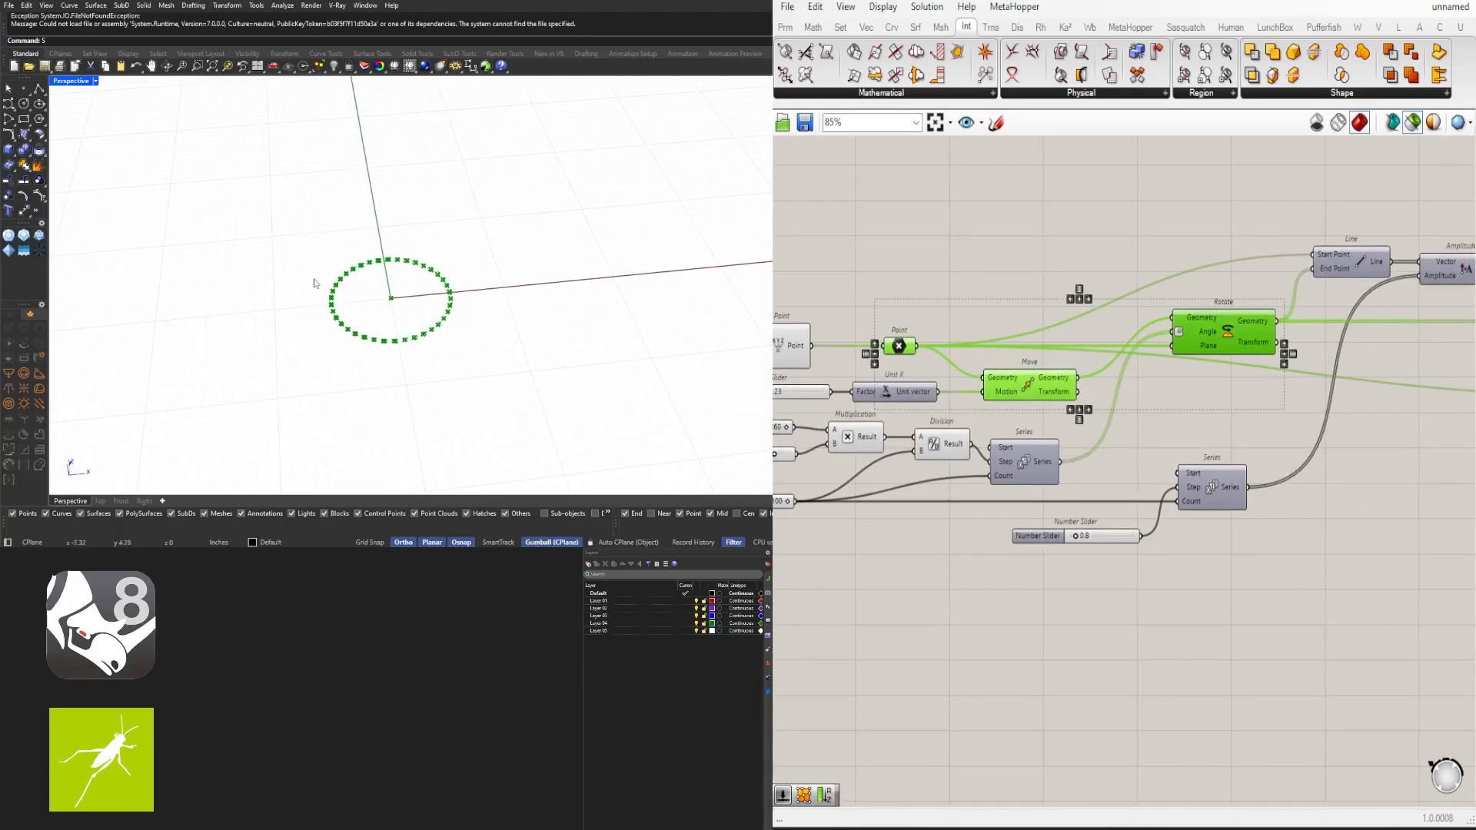
scroll(1178, 339, "down", 3)
scroll(1279, 306, "up", 3)
right_click_drag(1280, 306, 1141, 339)
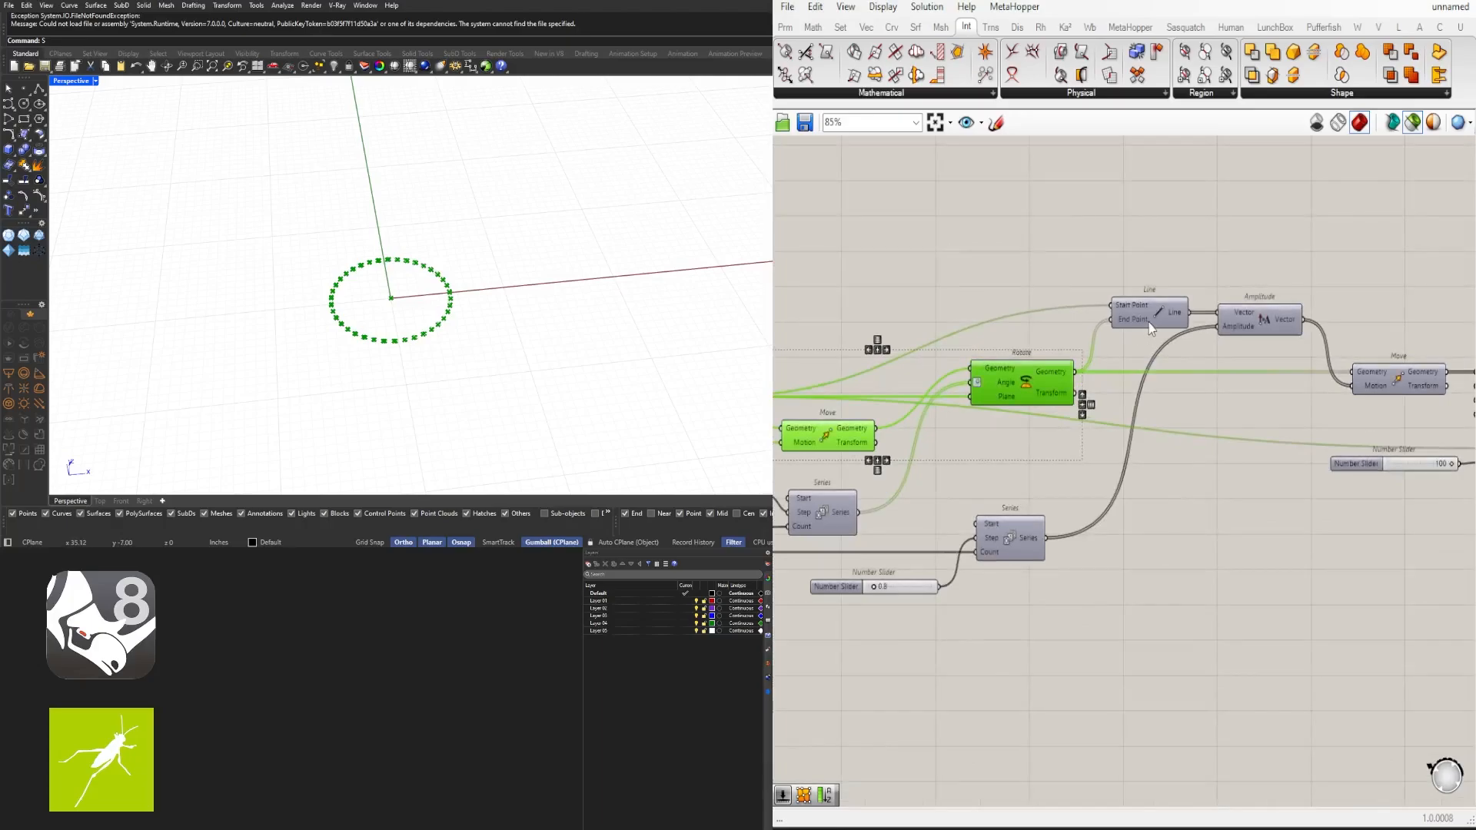
left_click(1144, 318, "shift")
- Preview the spiral-moved points and the Voronoi cells component in turn
scroll(377, 300, "up", 3)
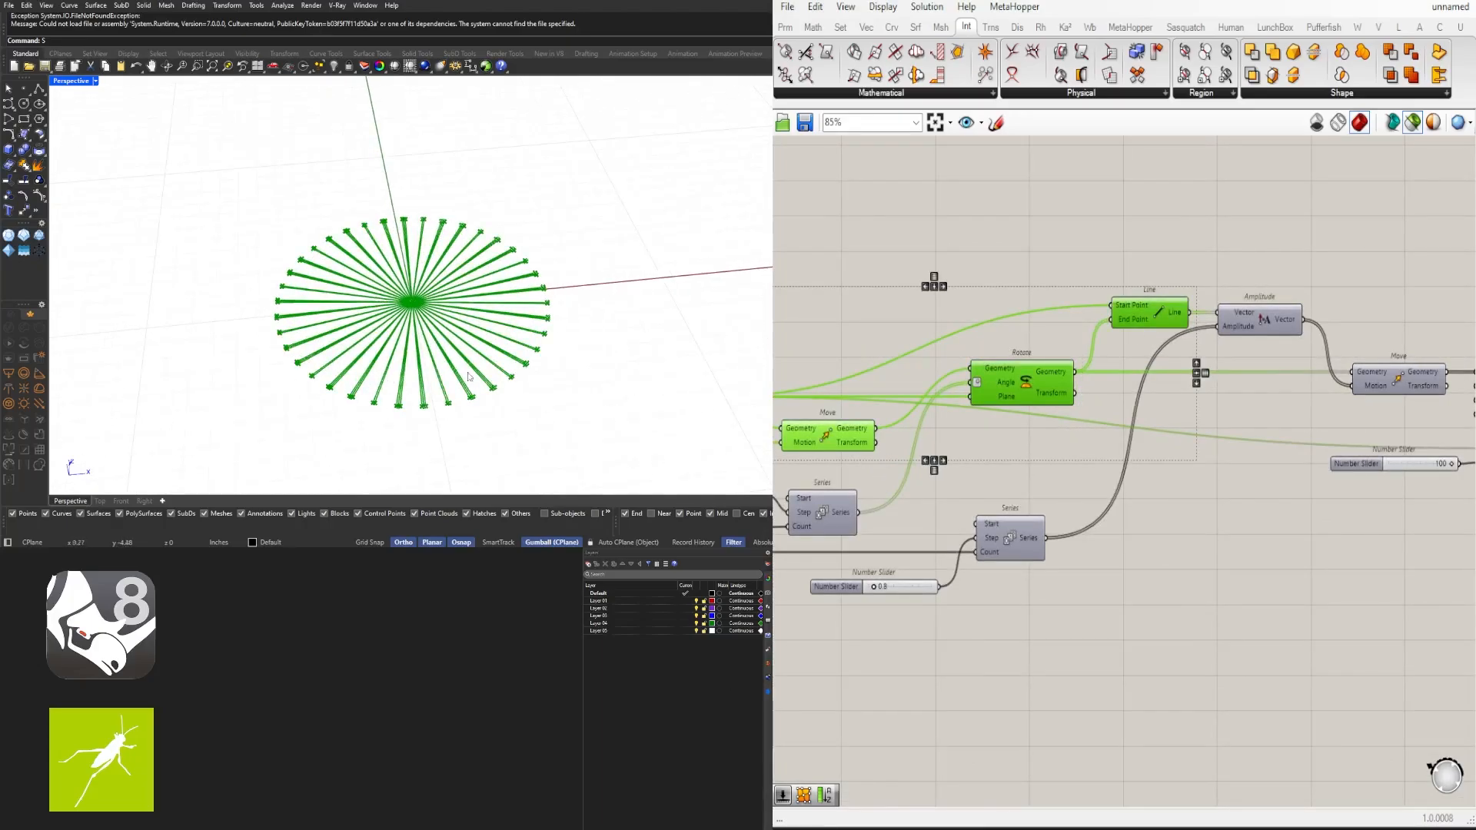
right_click_drag(1234, 368, 1073, 356)
left_click(1087, 303)
right_click_drag(1232, 343, 1037, 329)
left_click(1152, 369)
left_click(1064, 359)
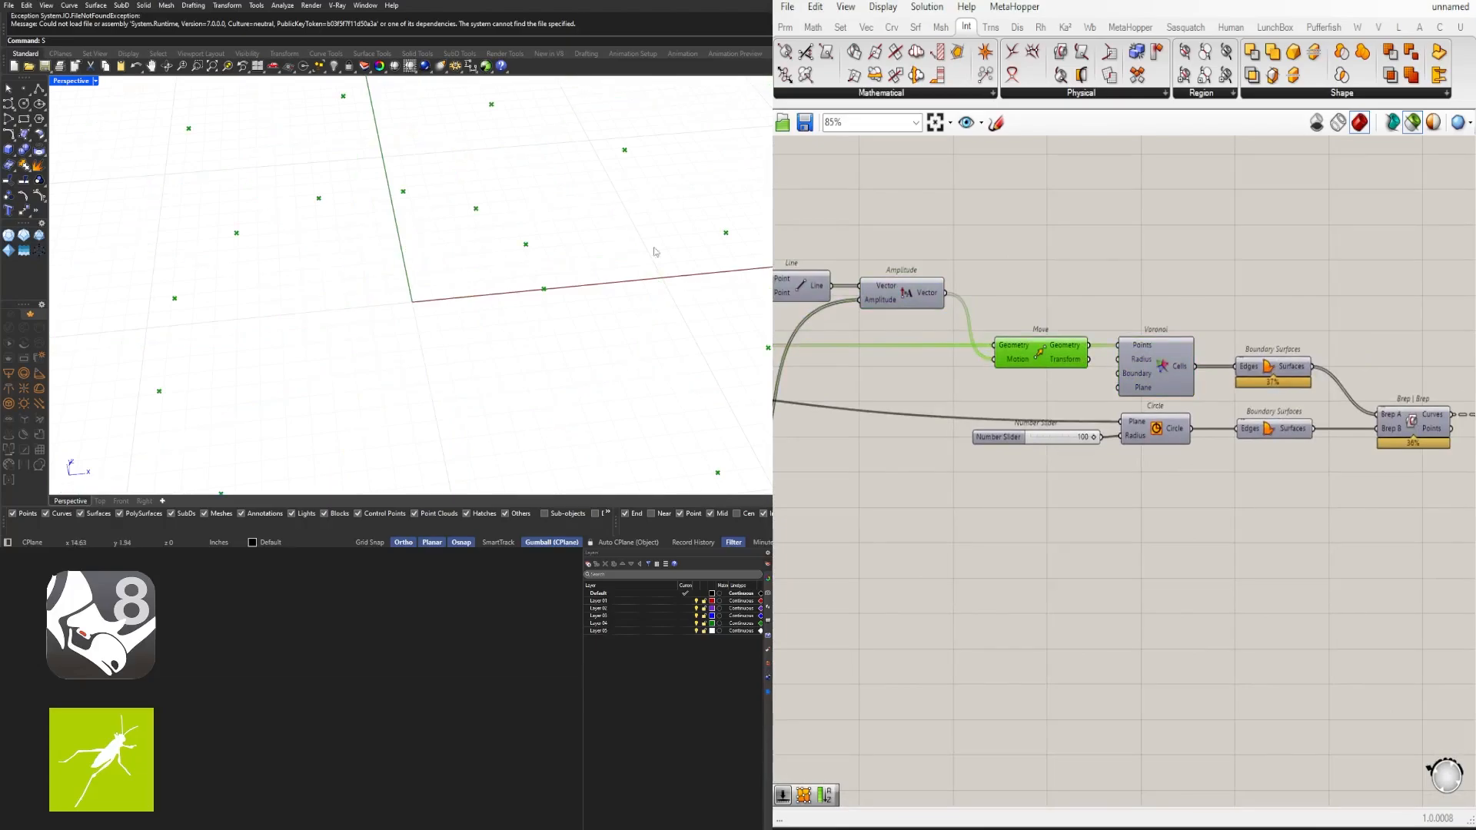
scroll(437, 279, "down", 3)
right_click_drag(864, 427, 1186, 415)
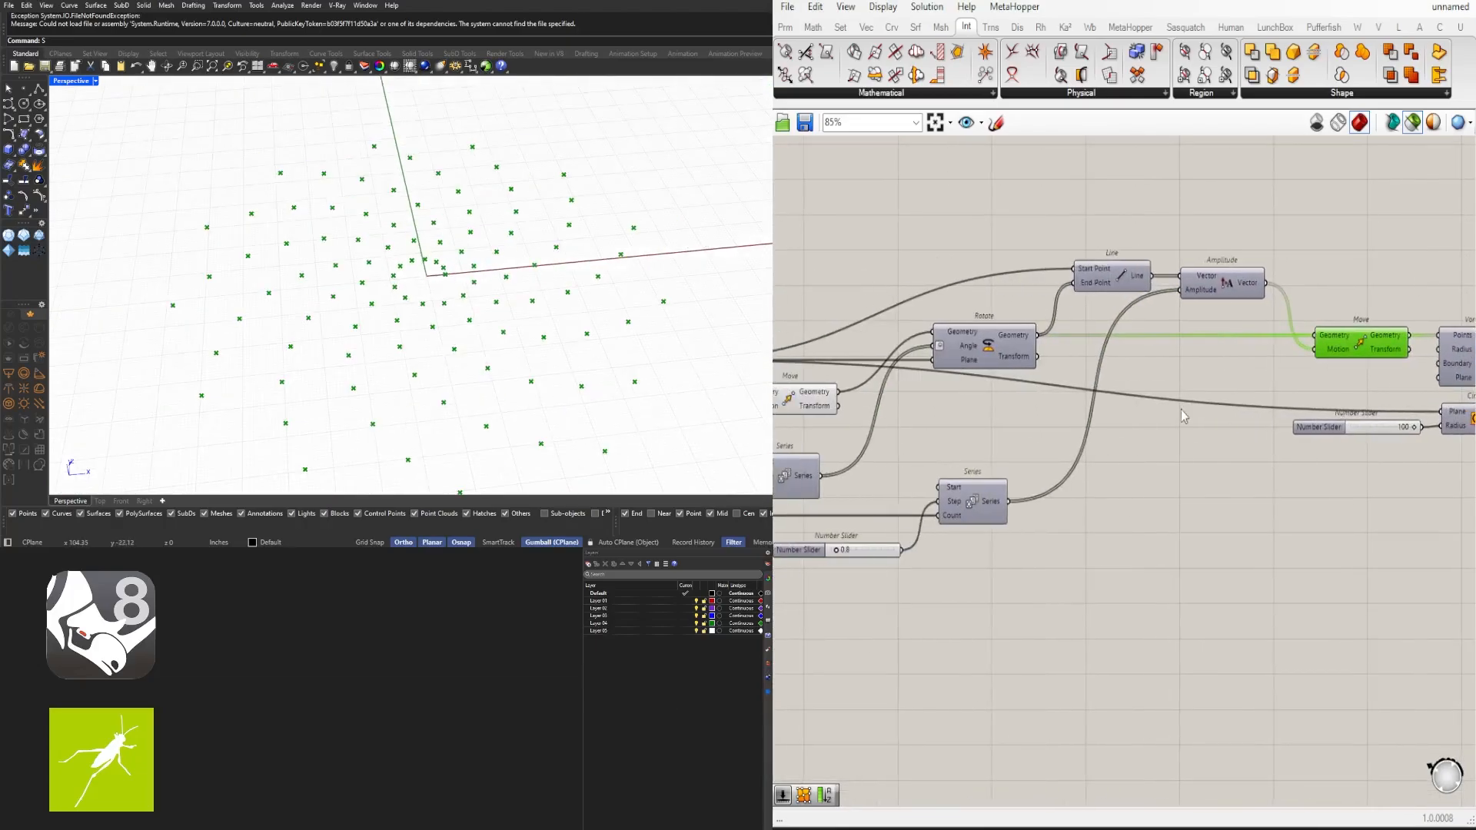
scroll(1186, 415, "down", 1)
right_click_drag(913, 438, 1146, 433)
scroll(996, 441, "up", 3)
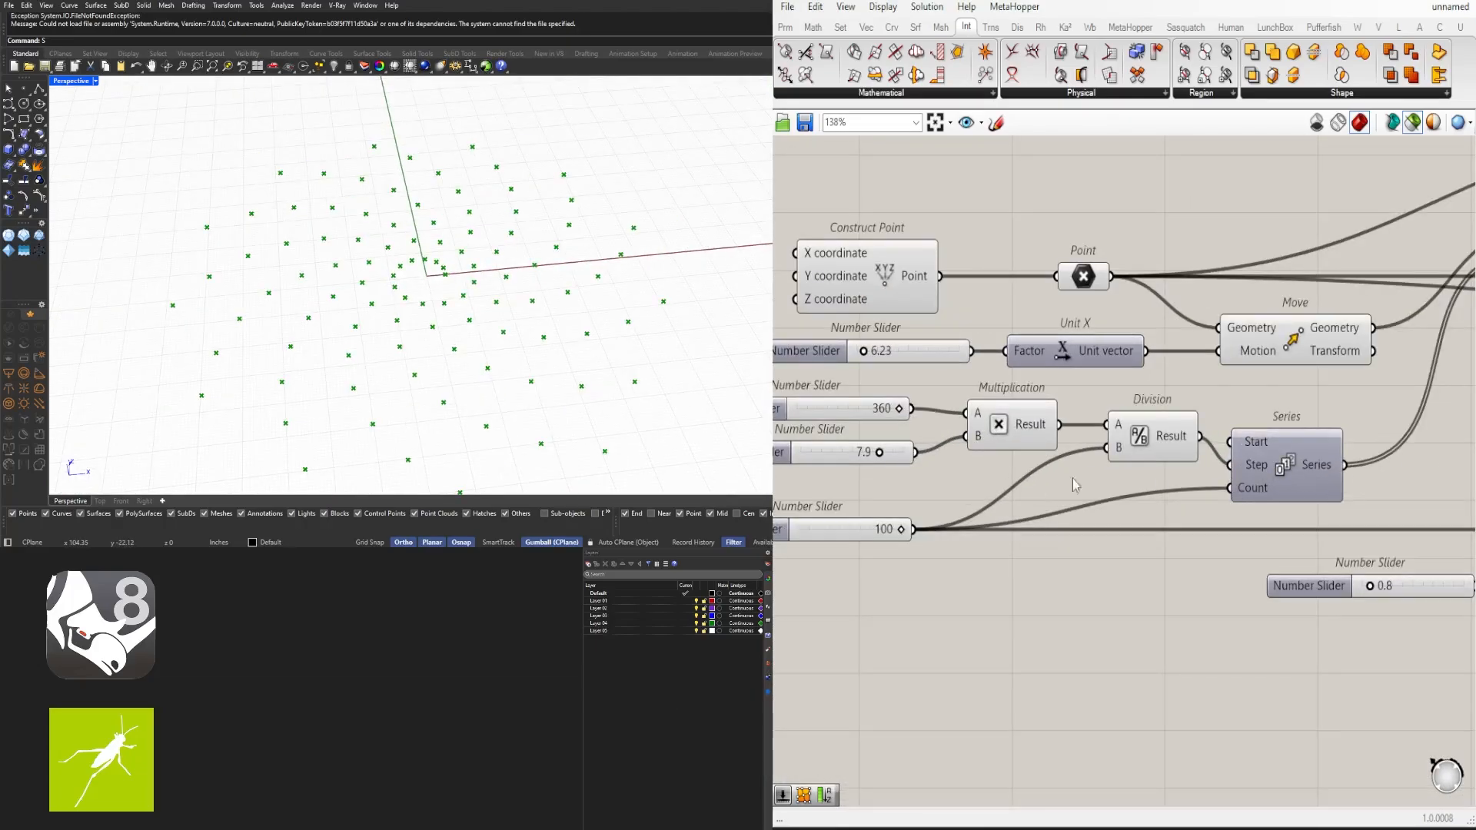
right_click_drag(1073, 478, 1207, 444)
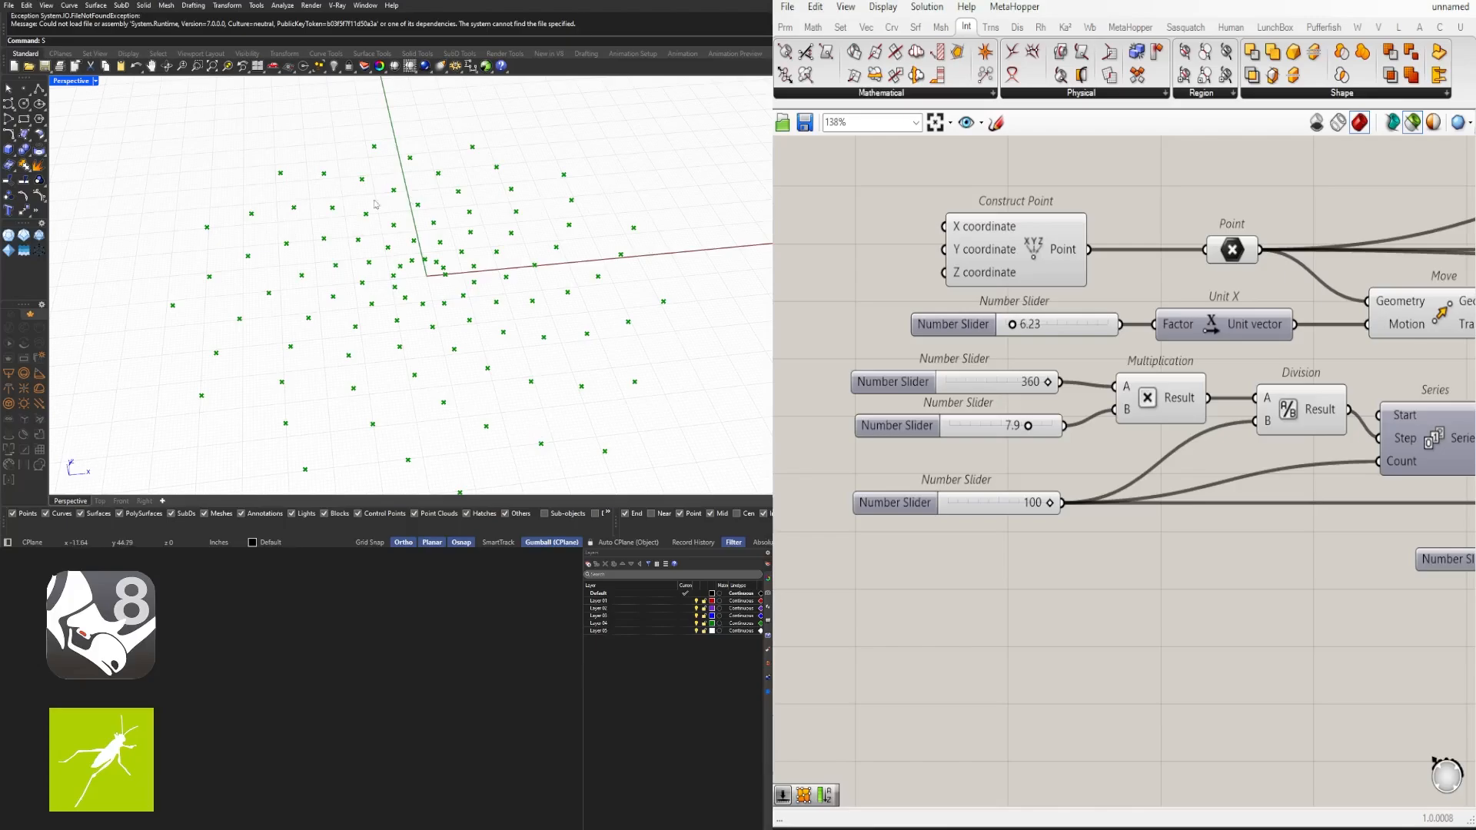
right_click_drag(1202, 484, 1028, 434)
right_click_drag(870, 454, 1022, 447)
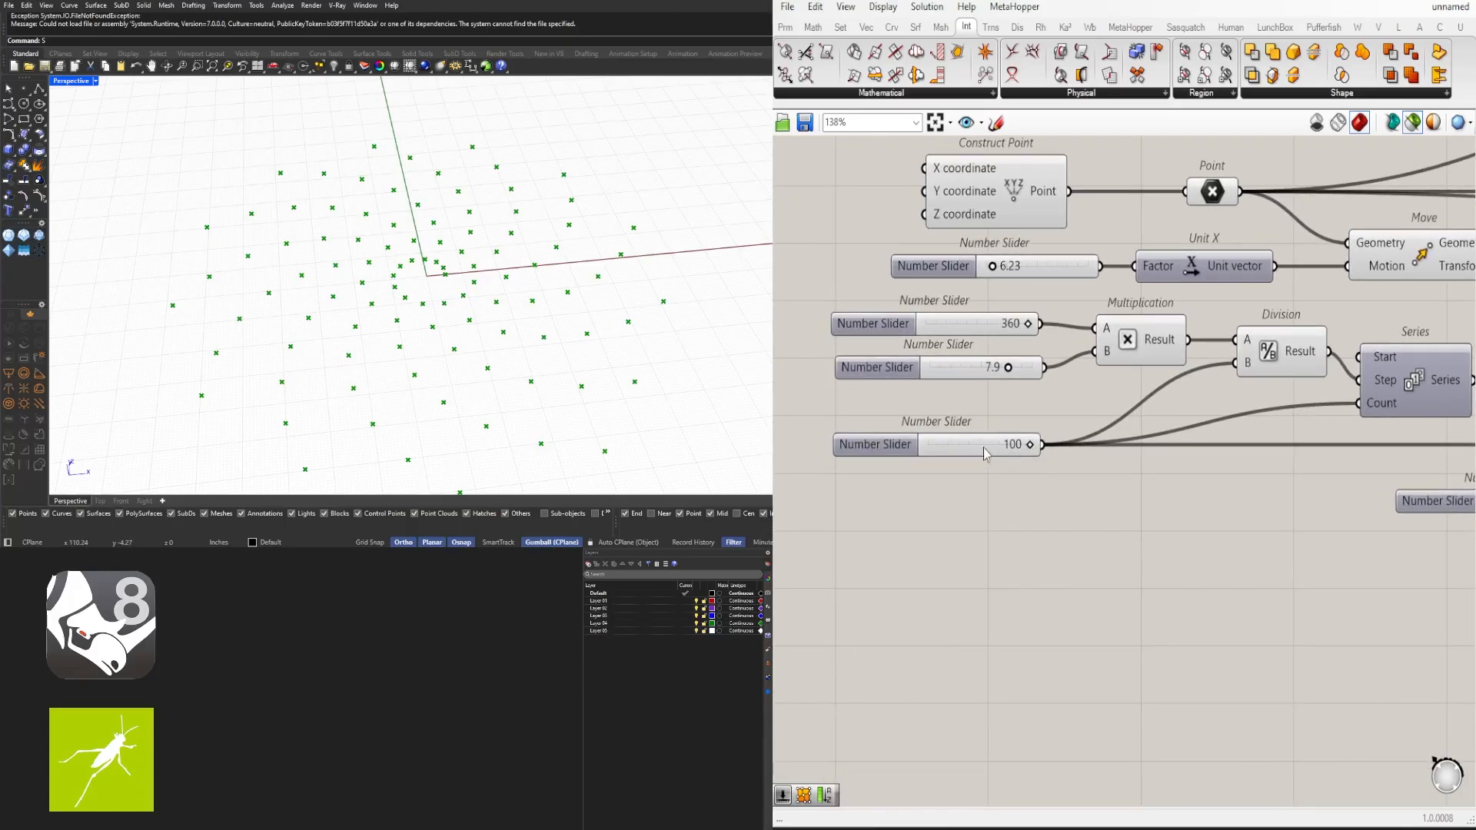
scroll(1196, 463, "down", 2)
right_click_drag(1358, 518, 981, 503)
scroll(992, 501, "down", 3)
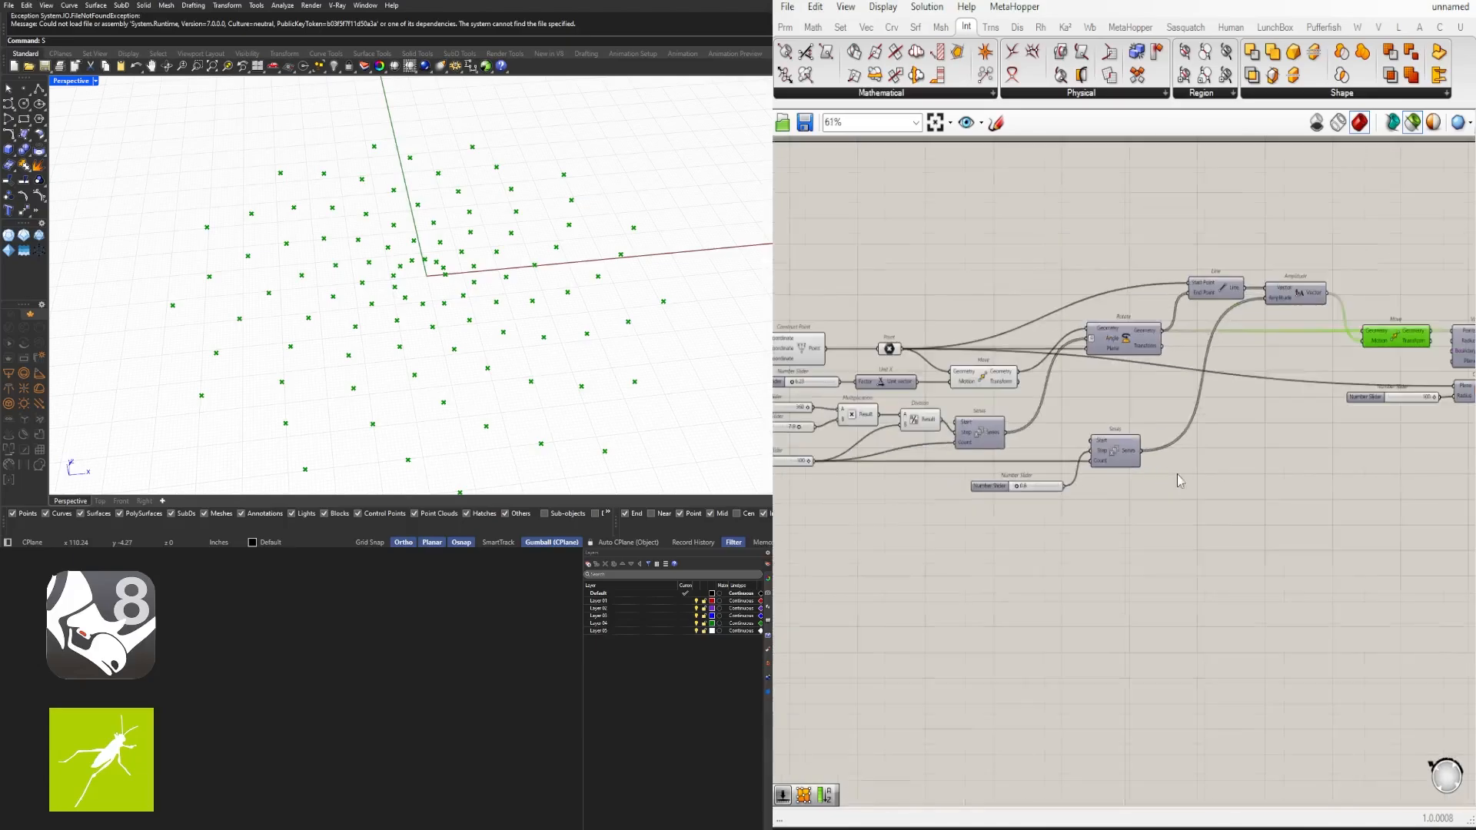
right_click_drag(1179, 481, 758, 478)
scroll(1137, 372, "up", 4)
left_click(959, 332)
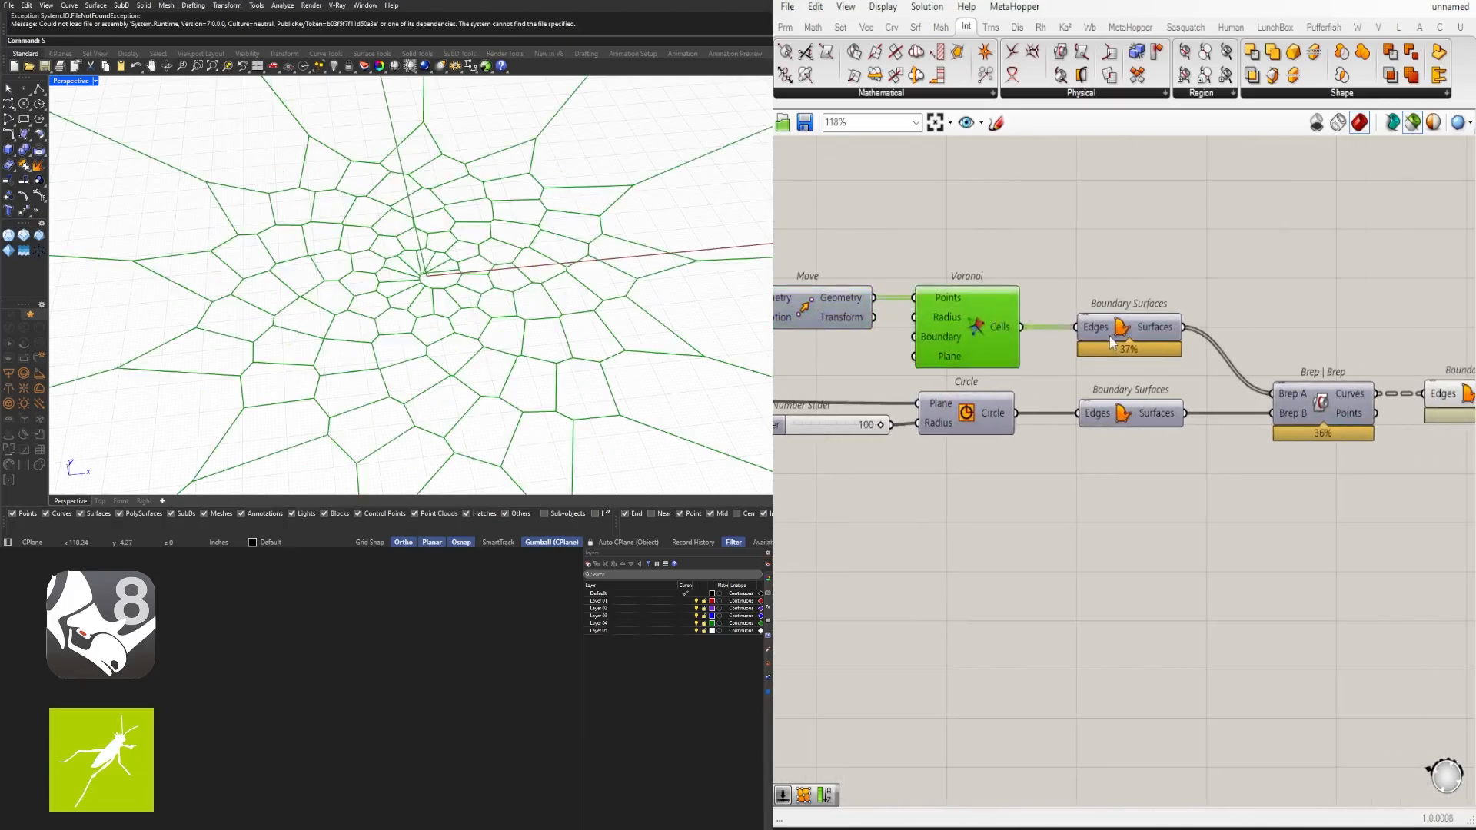
- Preview the Boundary Surfaces components, including the trimmed cell surfaces after Brep | Brep
left_click(1119, 329)
right_click_drag(1315, 323, 1202, 342)
scroll(1134, 316, "down", 3)
left_click(1047, 382)
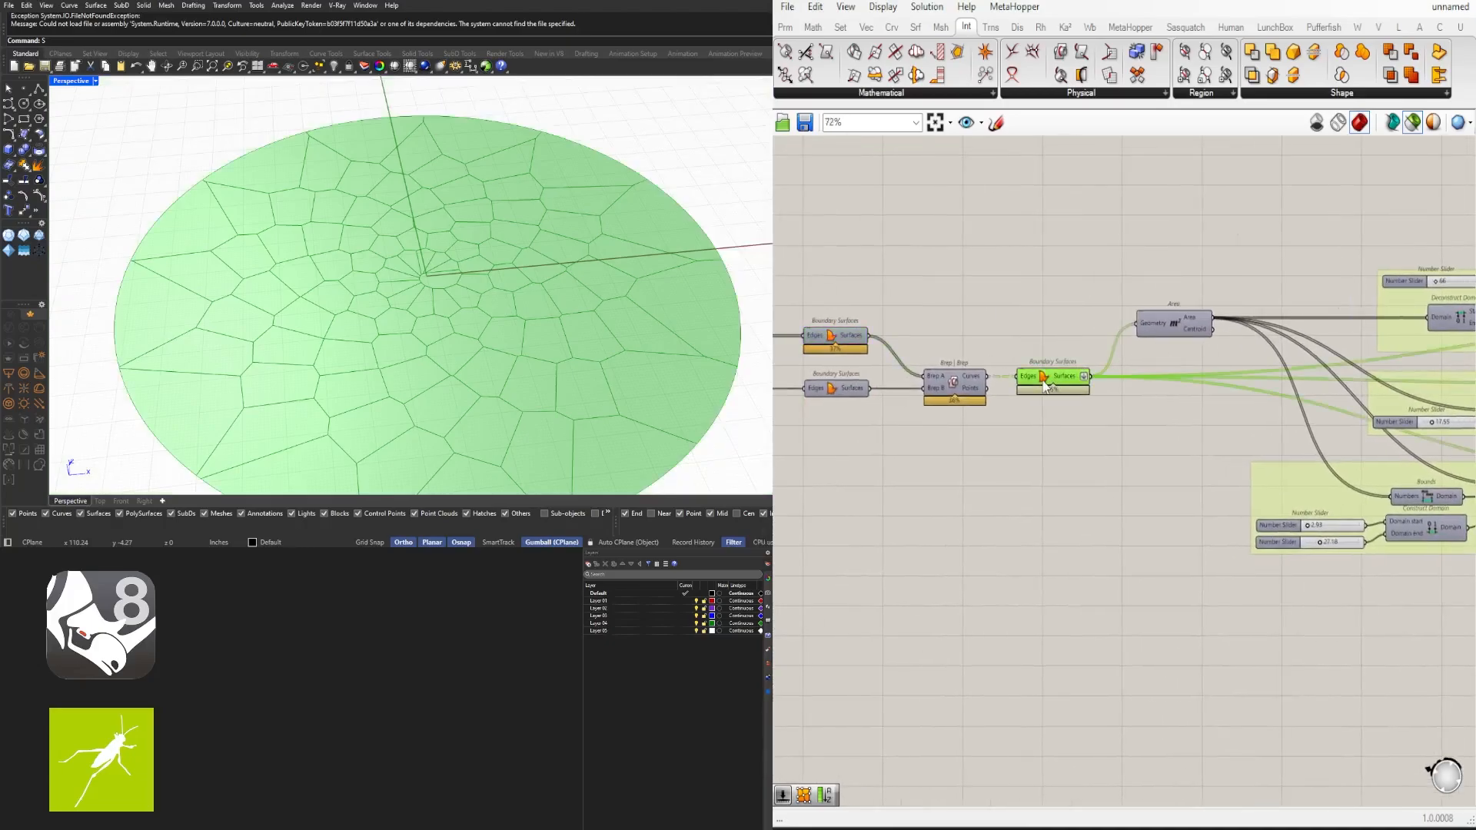
right_click_drag(956, 419, 1178, 353)
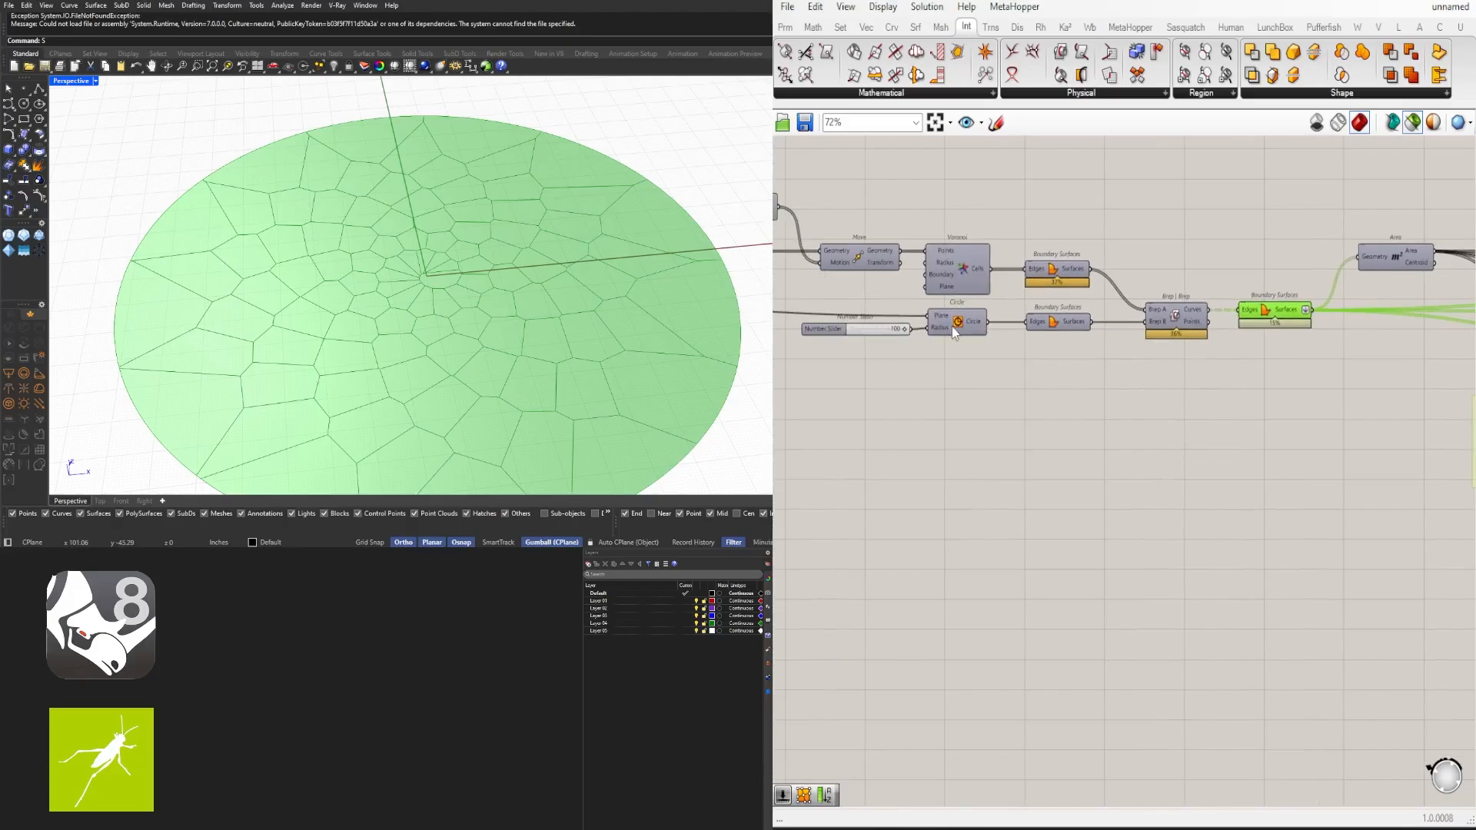
right_click_drag(1222, 327, 987, 354)
scroll(1021, 317, "down", 2)
scroll(941, 356, "up", 4)
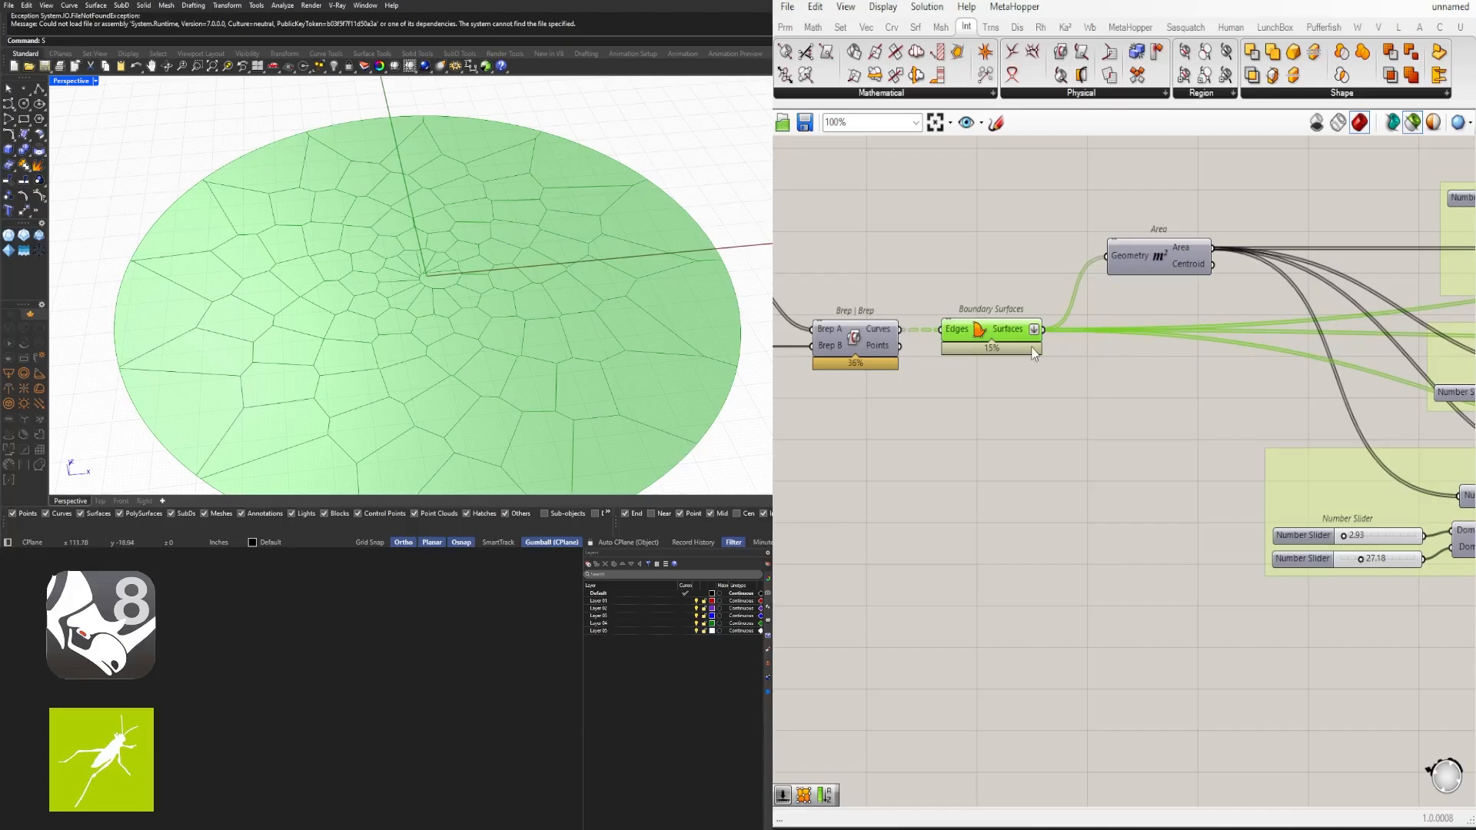
scroll(1044, 347, "down", 2)
right_click_drag(1211, 313, 1056, 307)
scroll(928, 313, "down", 1)
scroll(1064, 281, "up", 2)
scroll(1078, 298, "down", 2)
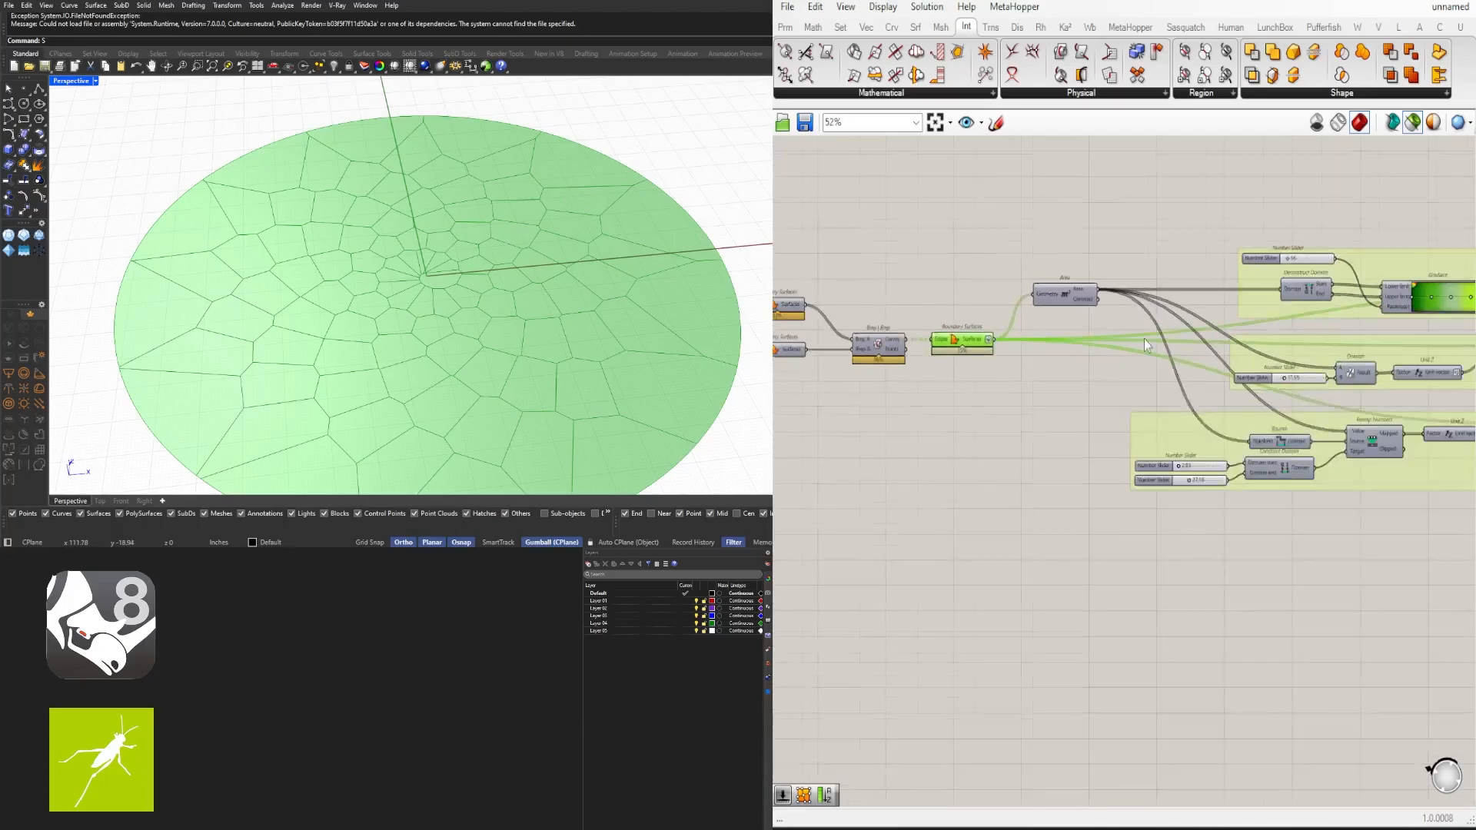
scroll(1147, 339, "down", 1)
right_click_drag(1457, 326, 1161, 357)
scroll(1173, 356, "up", 4)
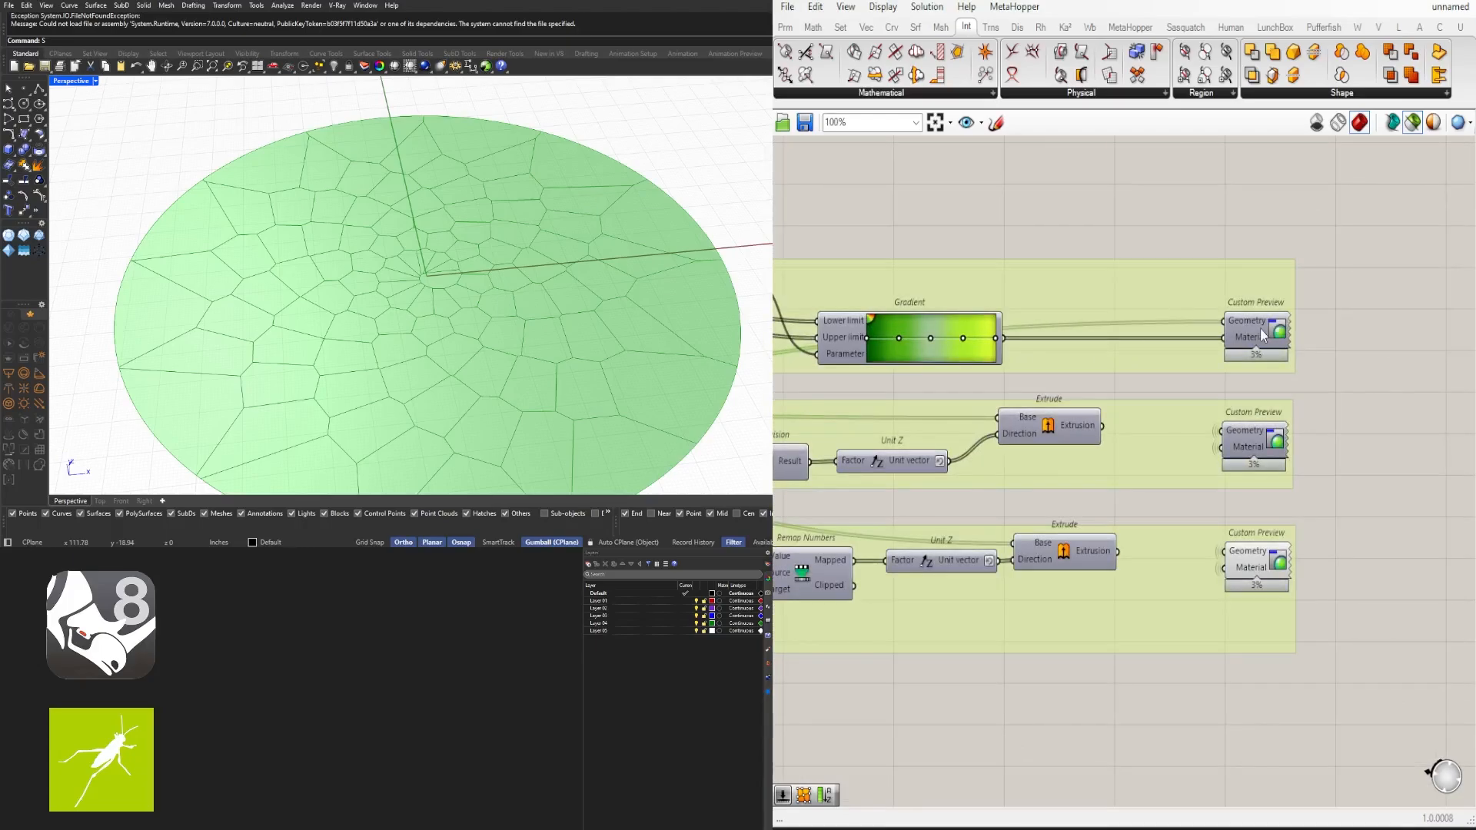
- Undo and redo the last actions on the canvas
key("ctrl+z")
key("ctrl+z")
key("ctrl+y")
key("ctrl+z")
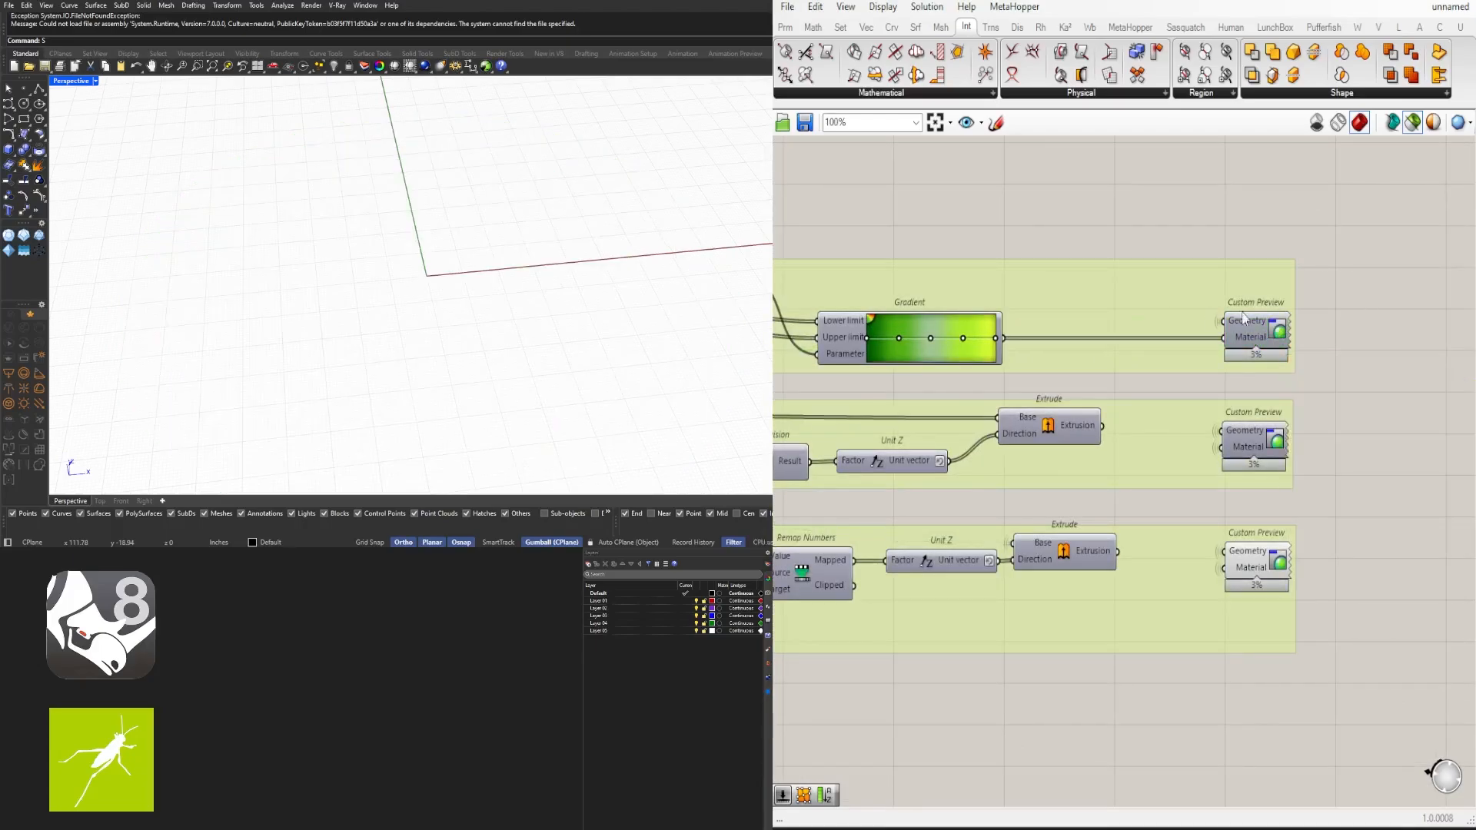
key("ctrl+y")
scroll(1253, 338, "down", 2)
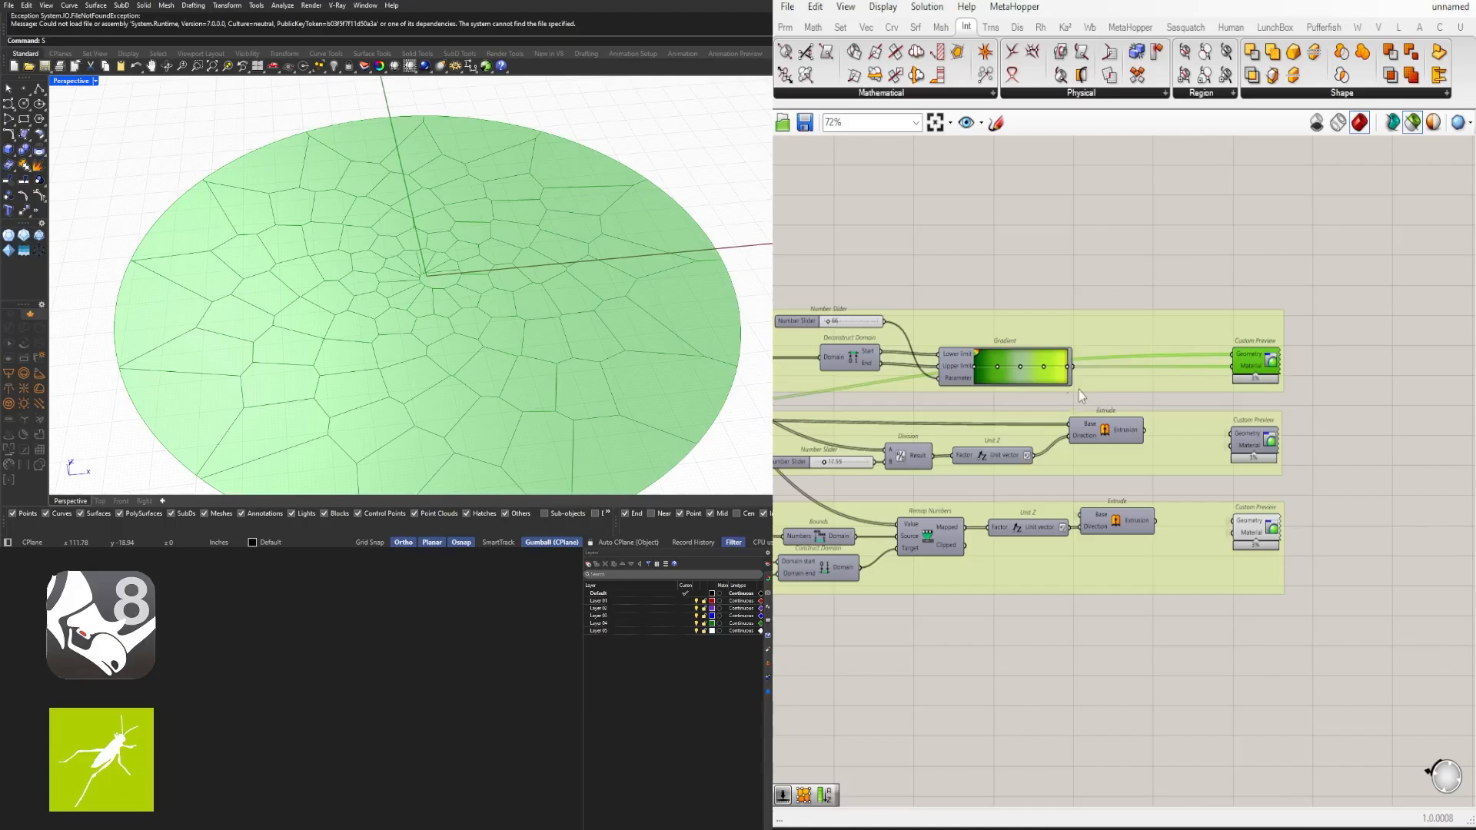
- Undo, redo and undo again the most recent canvas action
key("ctrl+z")
key("ctrl+y")
key("ctrl+z")
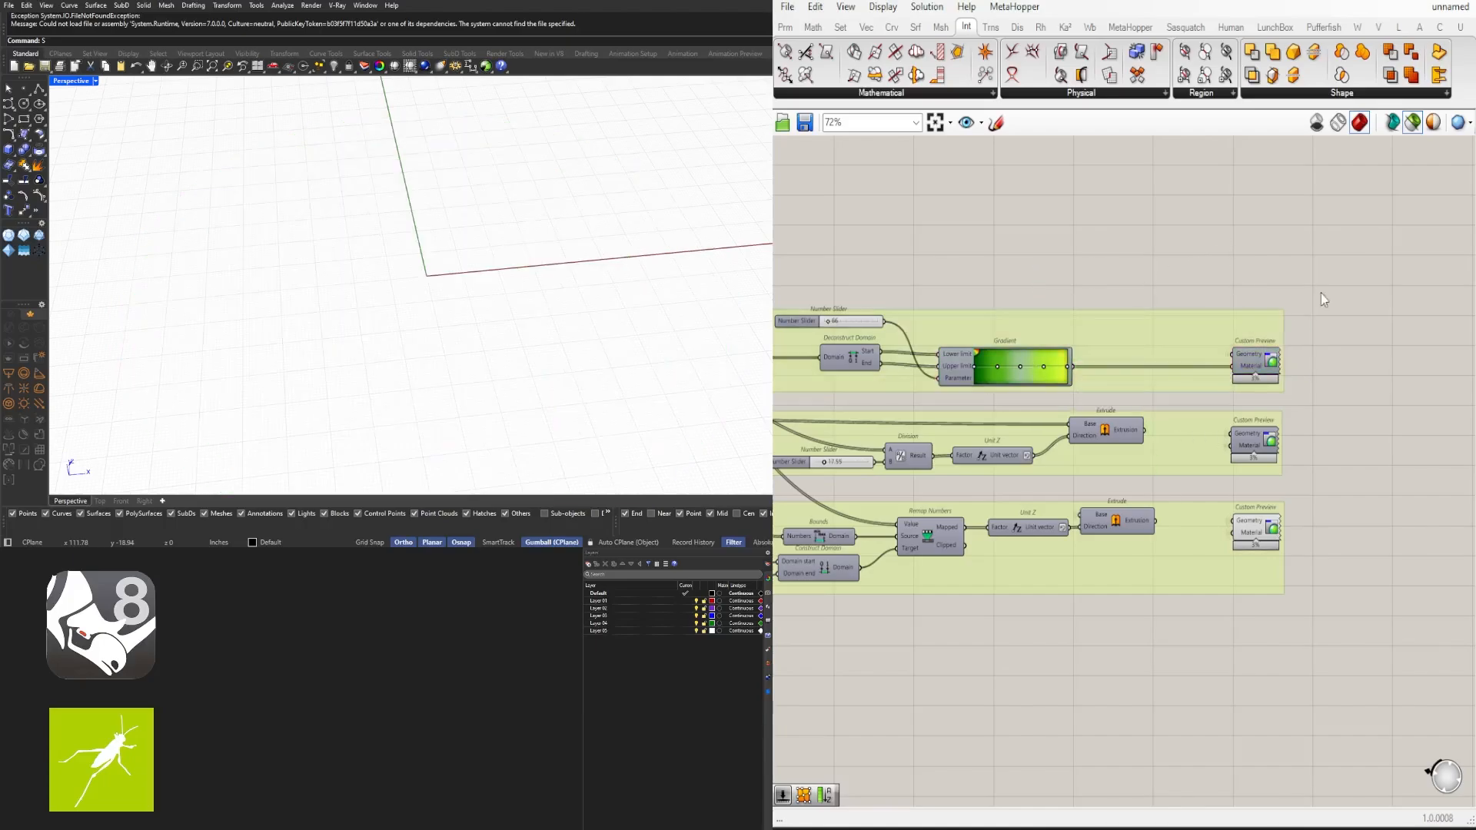
- Turn on the preview of the gradient Custom Preview component to view the coloured cell surfaces
left_click(1413, 123)
right_click_drag(1328, 613, 1336, 538)
left_click_drag(1340, 541, 1035, 348)
middle_click(1058, 344)
left_click(1104, 292)
left_click(1262, 287)
middle_click(1261, 287)
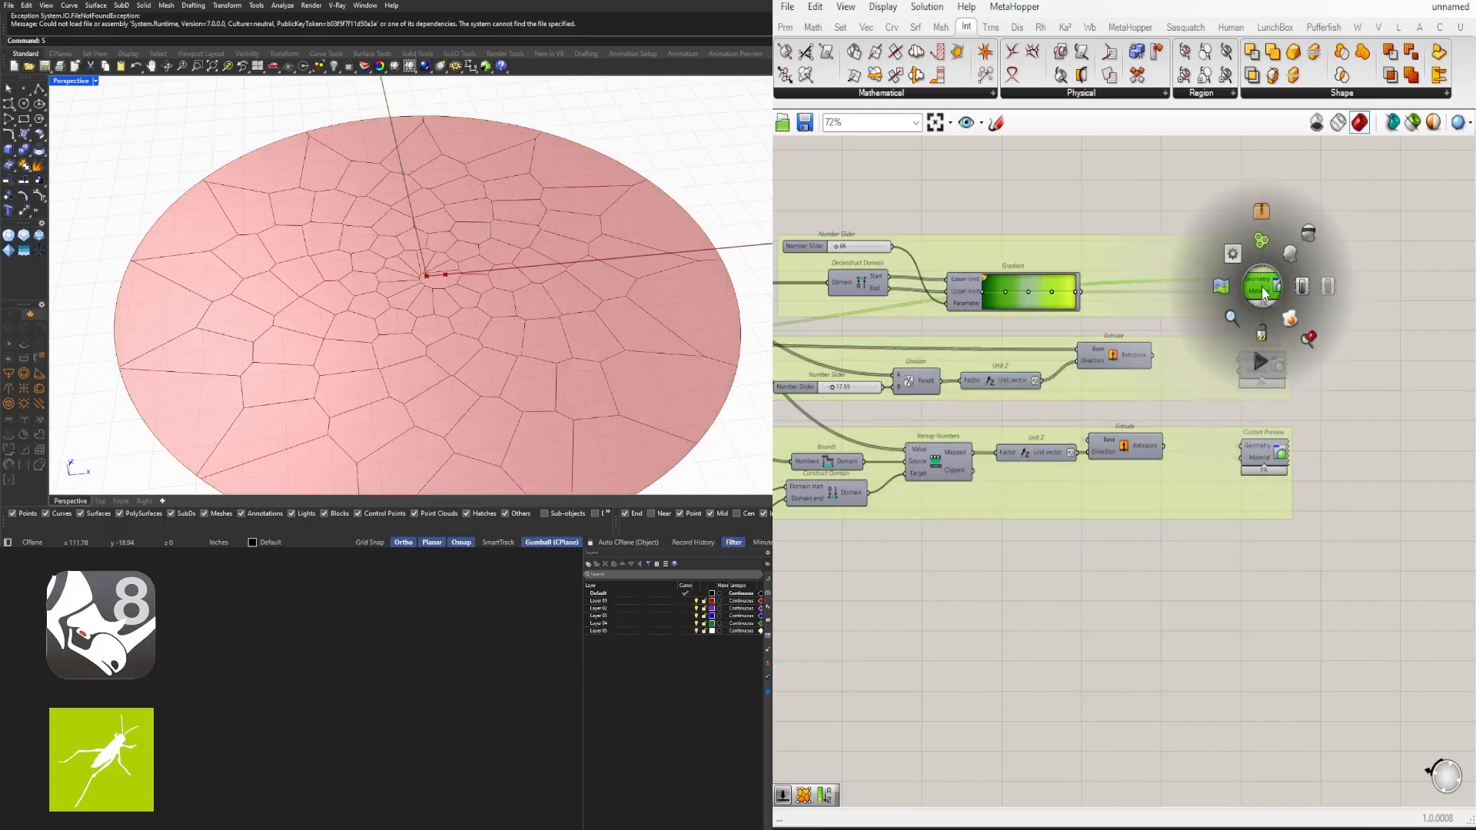
left_click(1291, 256)
left_click(1340, 280)
left_click(1254, 289)
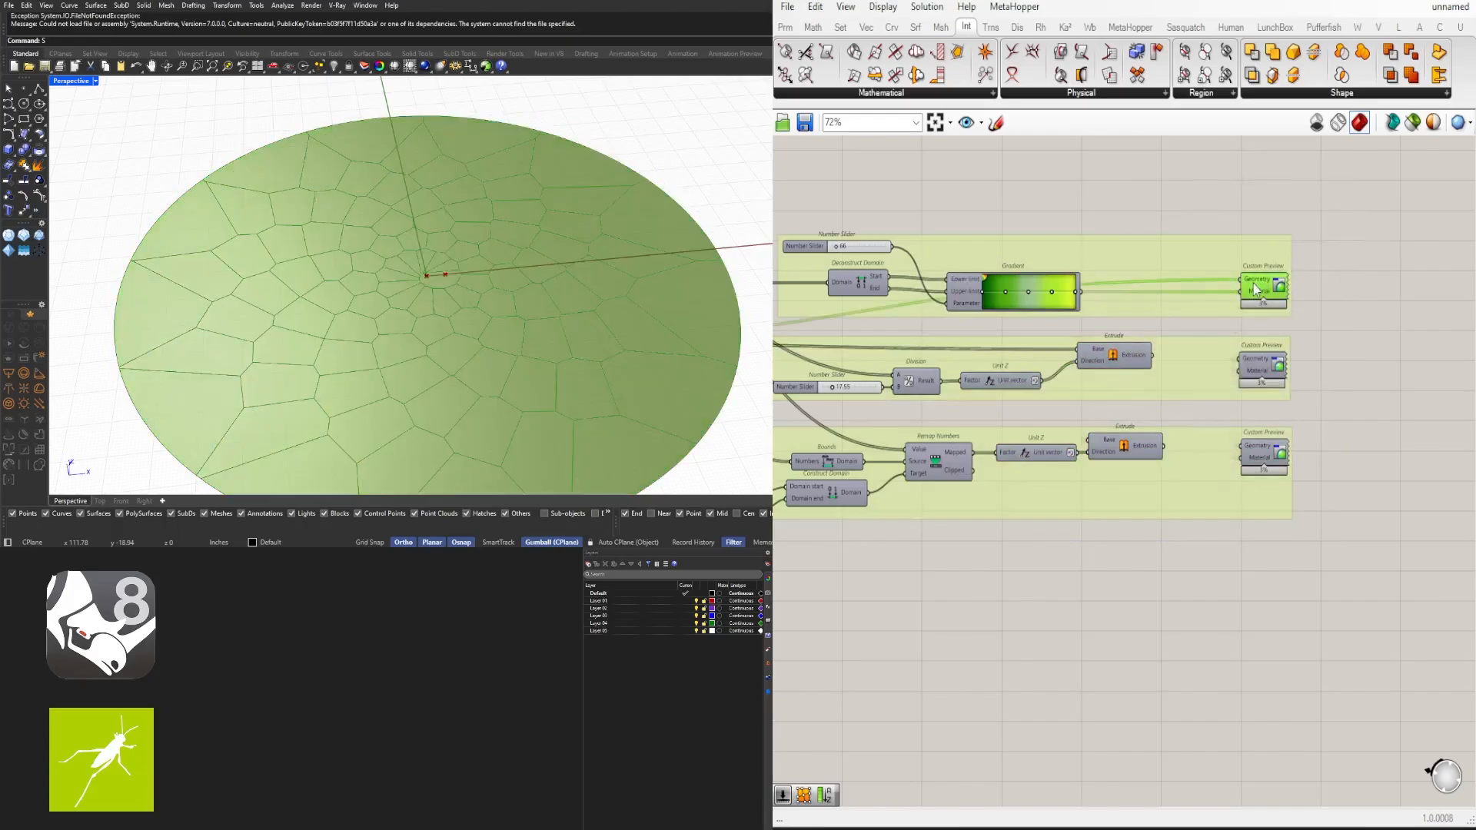
- Toggle the preview of the second Custom Preview component to compare the area-coloured cells
middle_click(1255, 289)
left_click(1395, 329)
left_click(1263, 368)
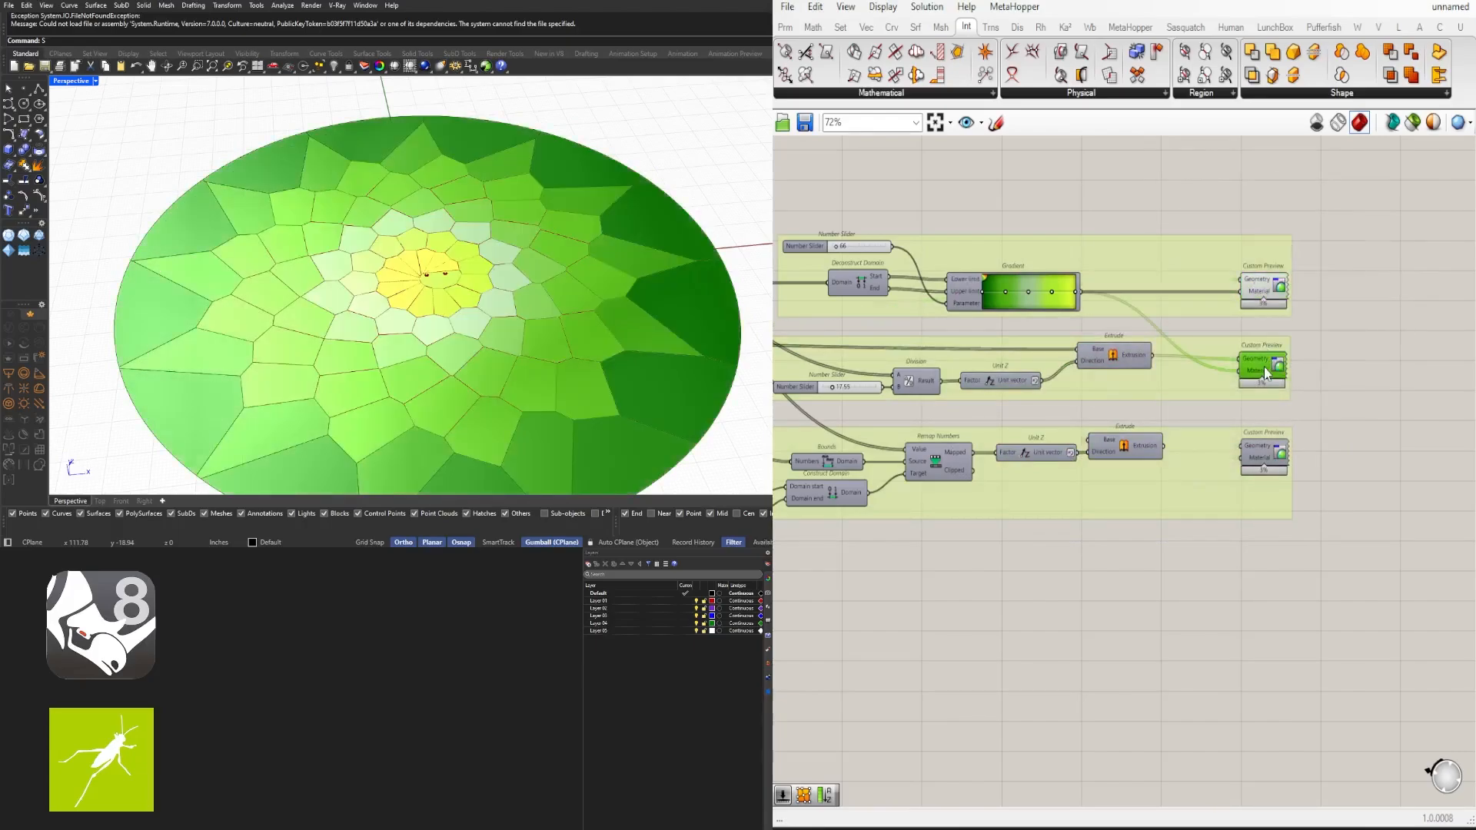
left_click_drag(1320, 305, 1258, 218)
middle_click(1284, 219)
left_click(1323, 174)
left_click(1324, 178)
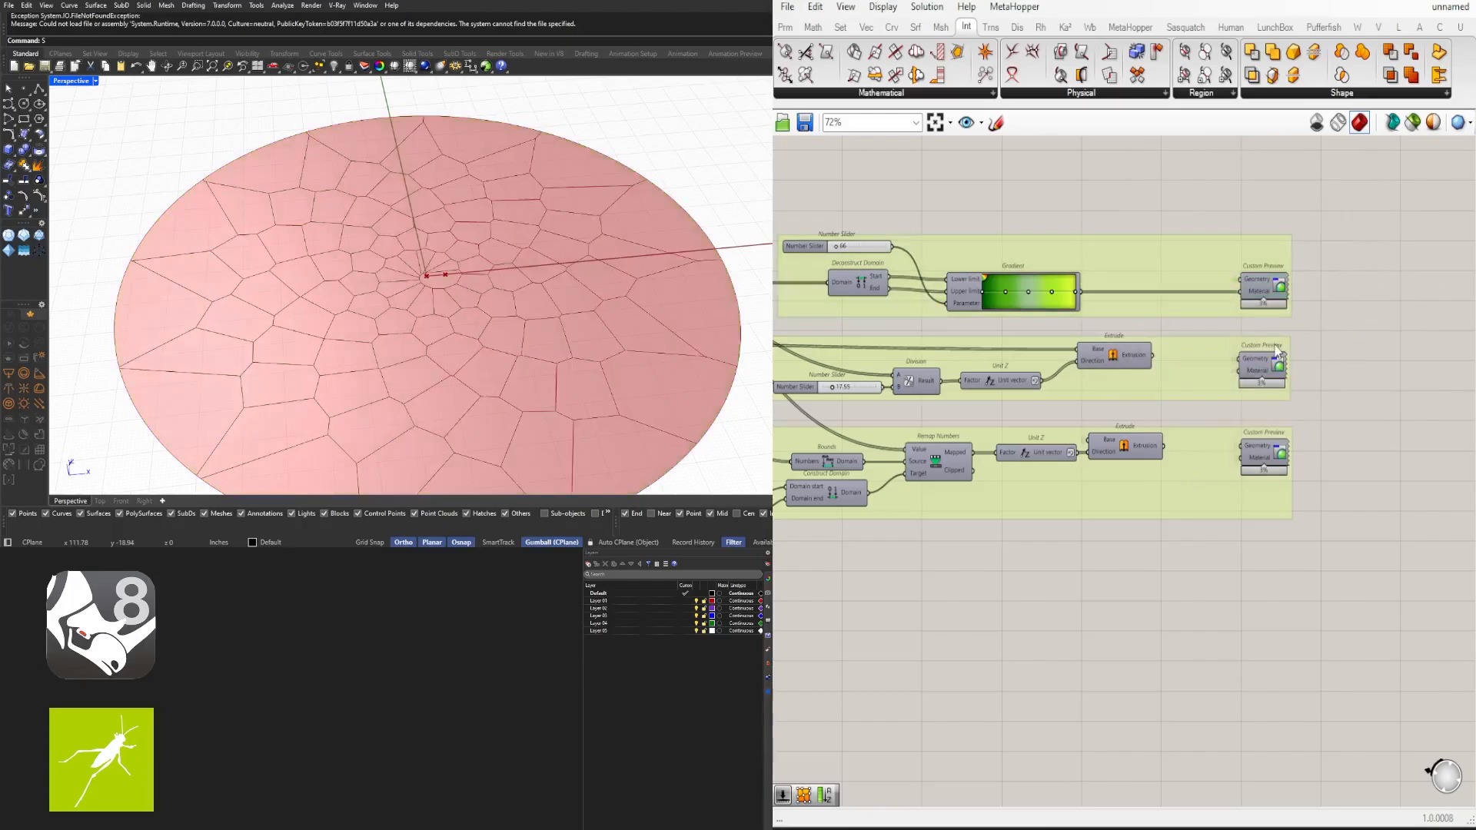
- Preview the extruded cells through the first extrusion chain's Custom Preview component
left_click(1271, 372)
middle_click(1270, 369)
left_click(1296, 333)
right_click_drag(496, 309, 542, 269)
left_click(1030, 625)
scroll(1030, 625, "down", 2)
right_click_drag(1008, 586, 1270, 507)
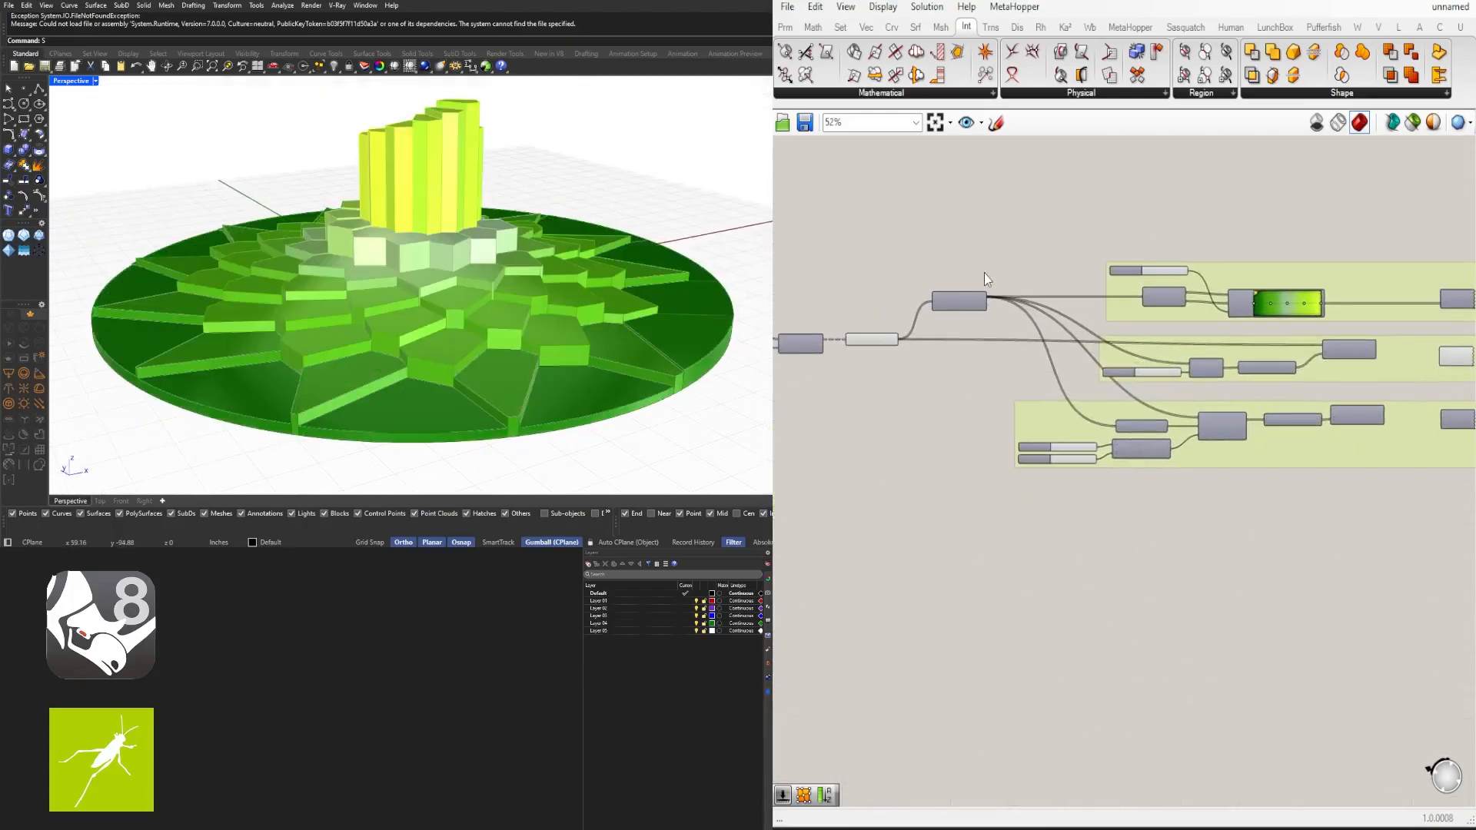
- Switch off the preview of the first extrusion chain's Custom Preview component
scroll(1133, 377, "up", 3)
right_click_drag(1133, 376, 1176, 405)
scroll(1246, 392, "up", 6)
mouse_move(1041, 403)
left_mouse_down()
mouse_move(1055, 406)
mouse_move(1034, 408)
left_mouse_up()
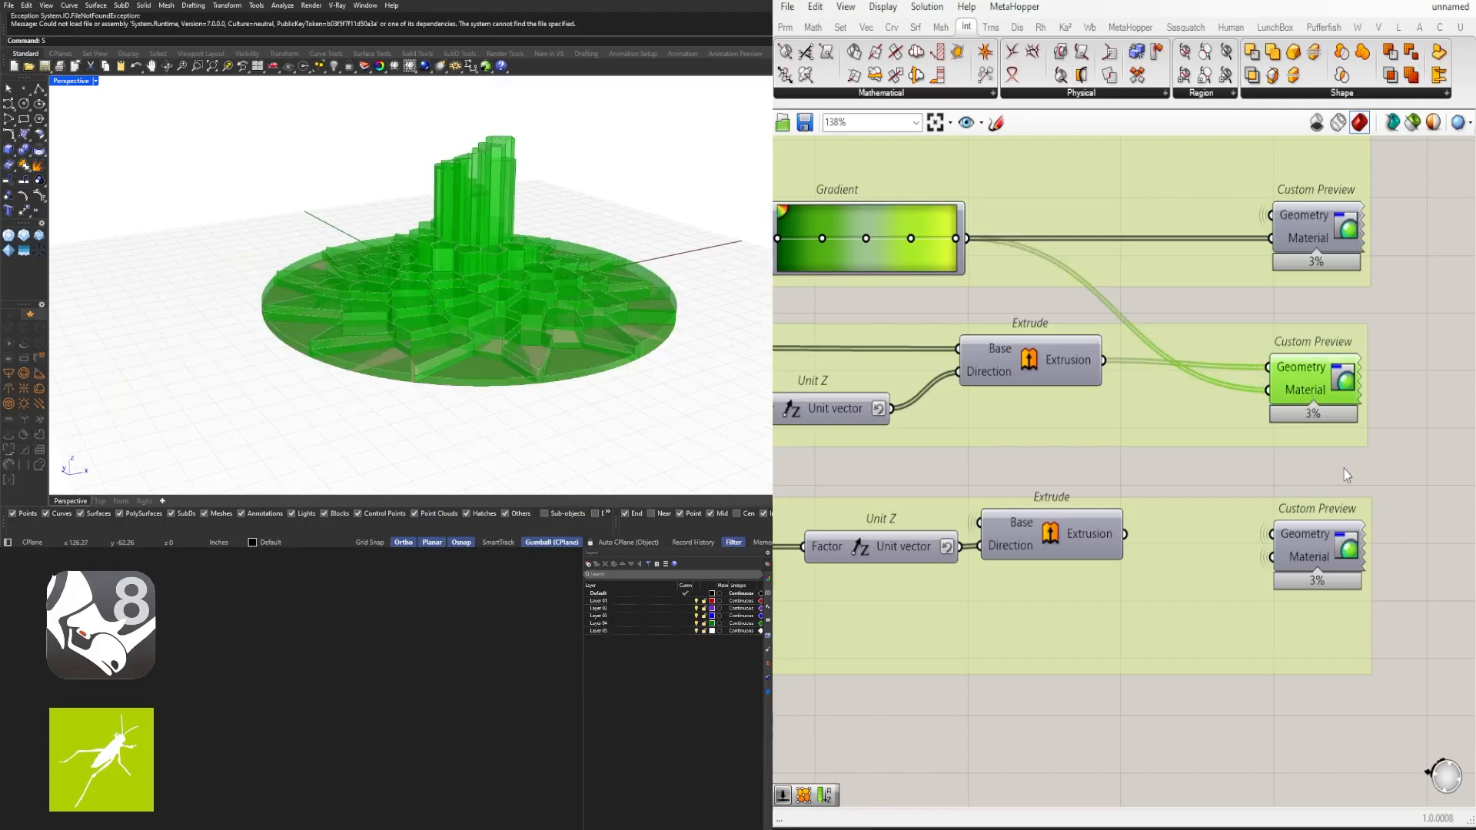
left_click(1343, 470)
right_click_drag(1025, 520, 1052, 487)
scroll(1051, 487, "down", 2)
left_click_drag(1354, 416, 1247, 349)
middle_click(1247, 349)
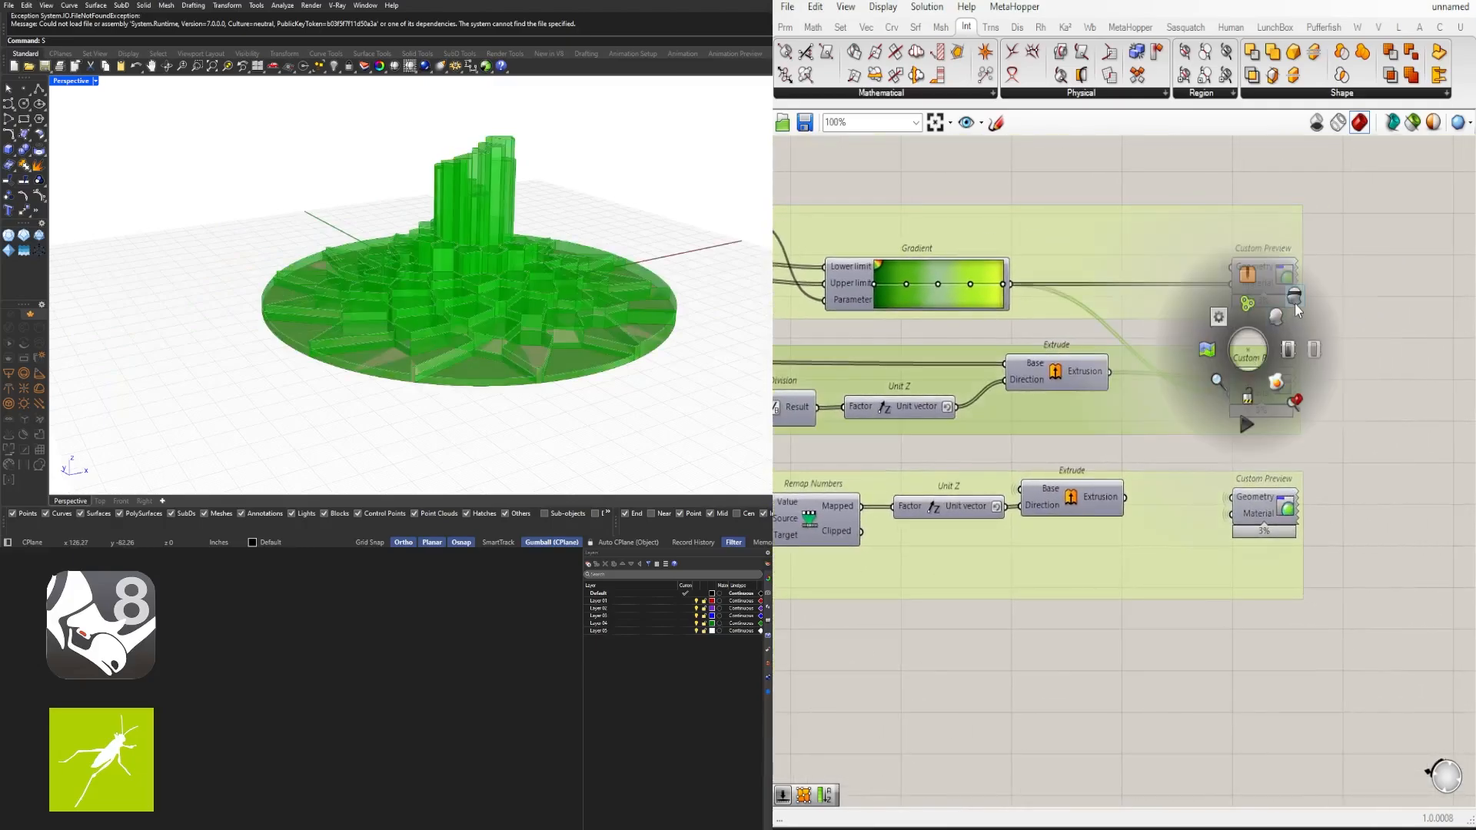
left_click(1294, 300)
- Preview the extruded cells of the remapped extrusion chain through its Custom Preview component
right_click_drag(959, 500, 1082, 473)
right_click_drag(932, 527, 1084, 478)
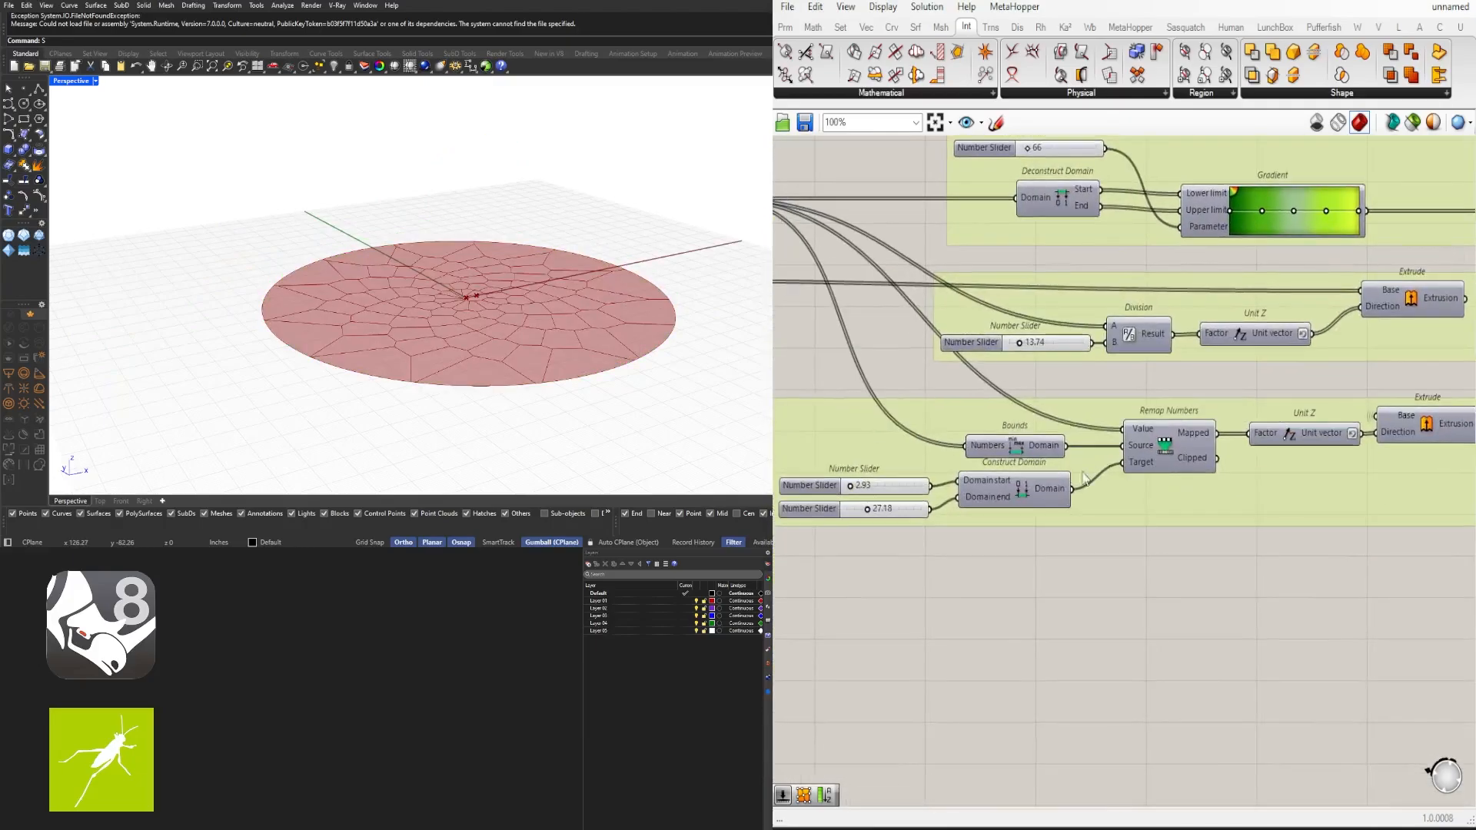
right_click_drag(1448, 471, 1091, 511)
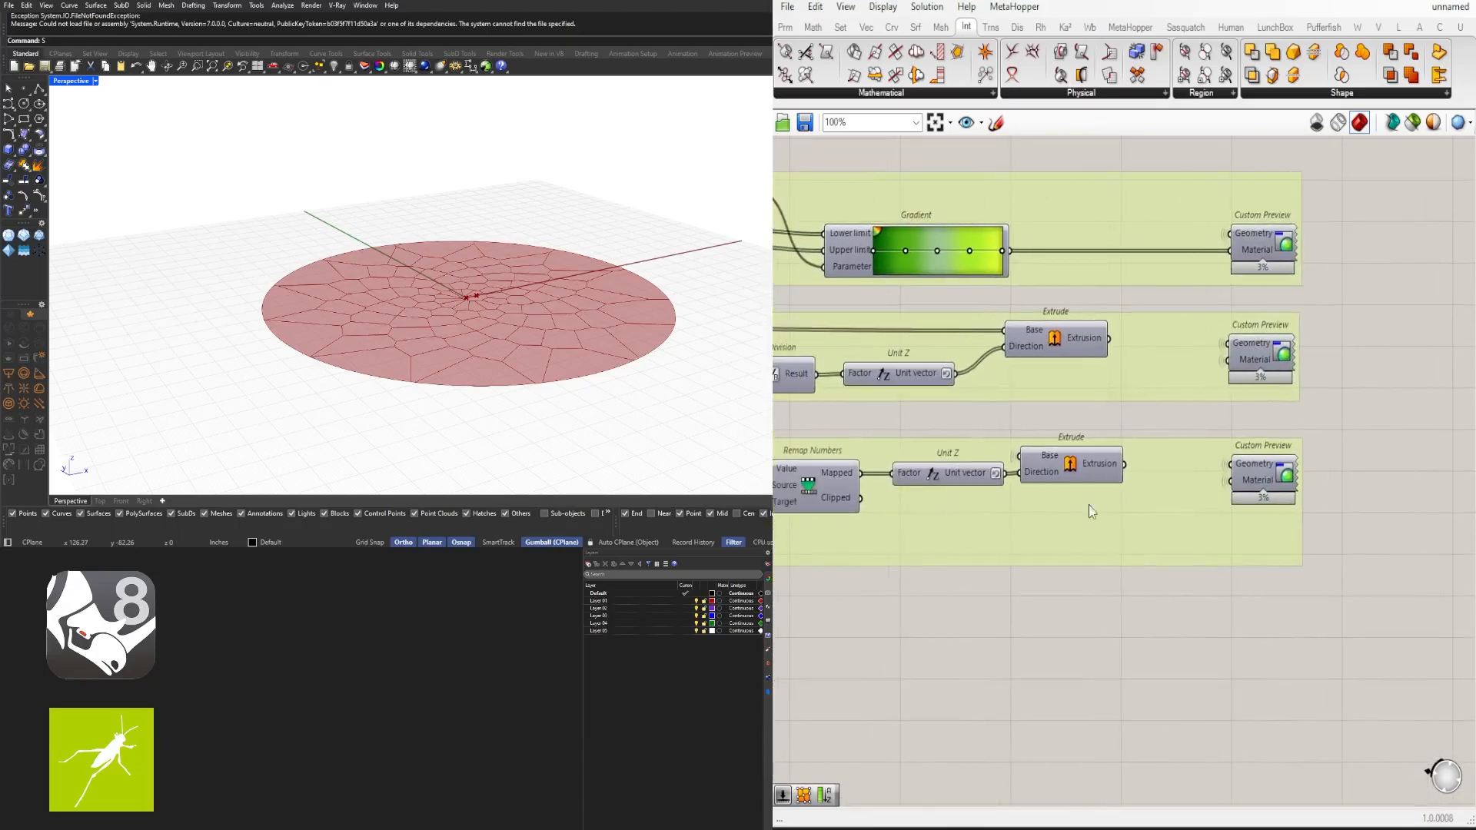
left_click(1265, 477)
middle_click(1265, 475)
left_click(1236, 439)
left_click(1168, 417)
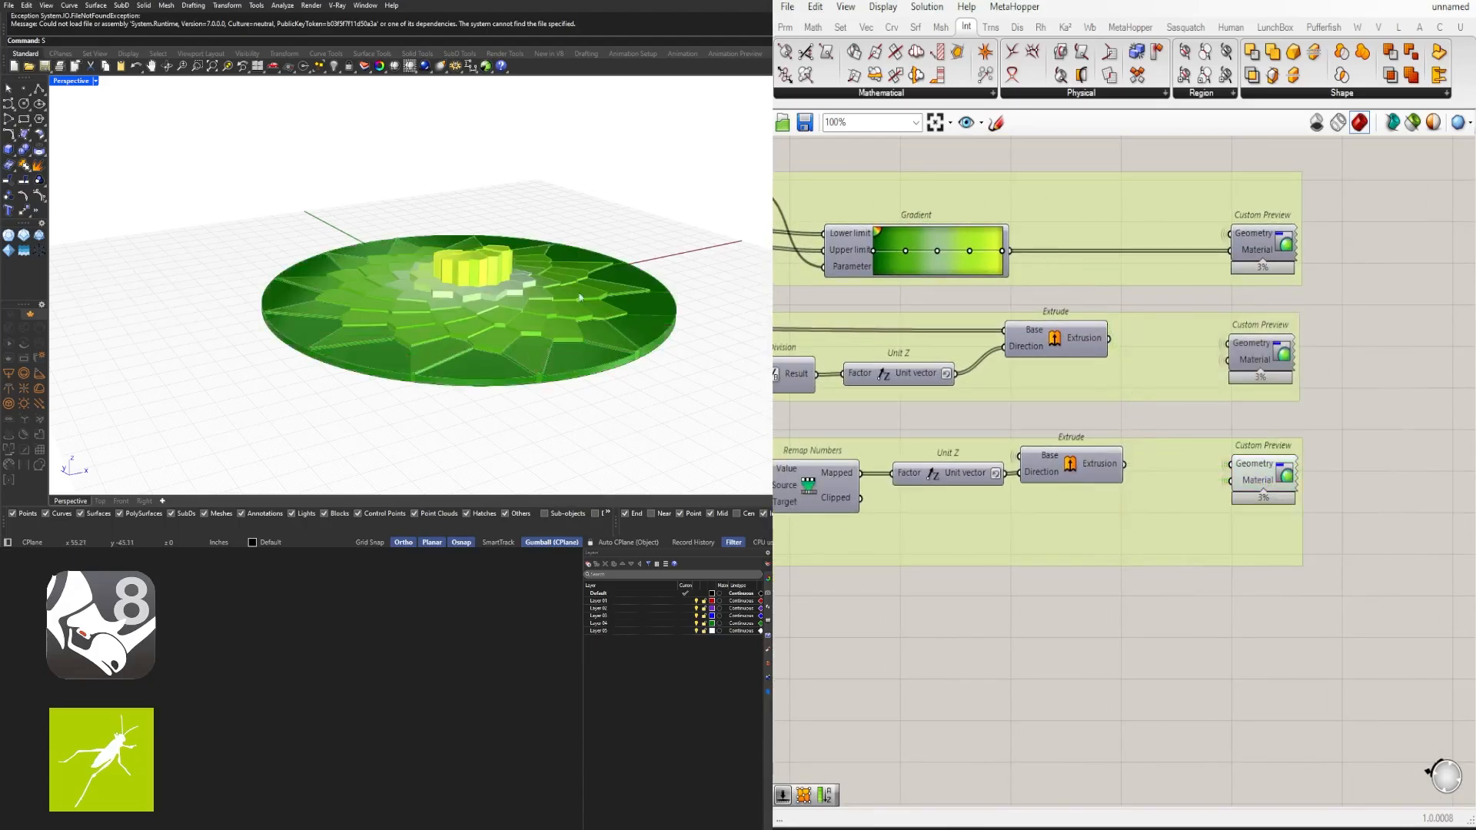
- Inspect the Area component that feeds the three extrusion chains
right_click_drag(532, 255, 557, 287)
scroll(1171, 424, "down", 3)
scroll(1160, 452, "down", 4)
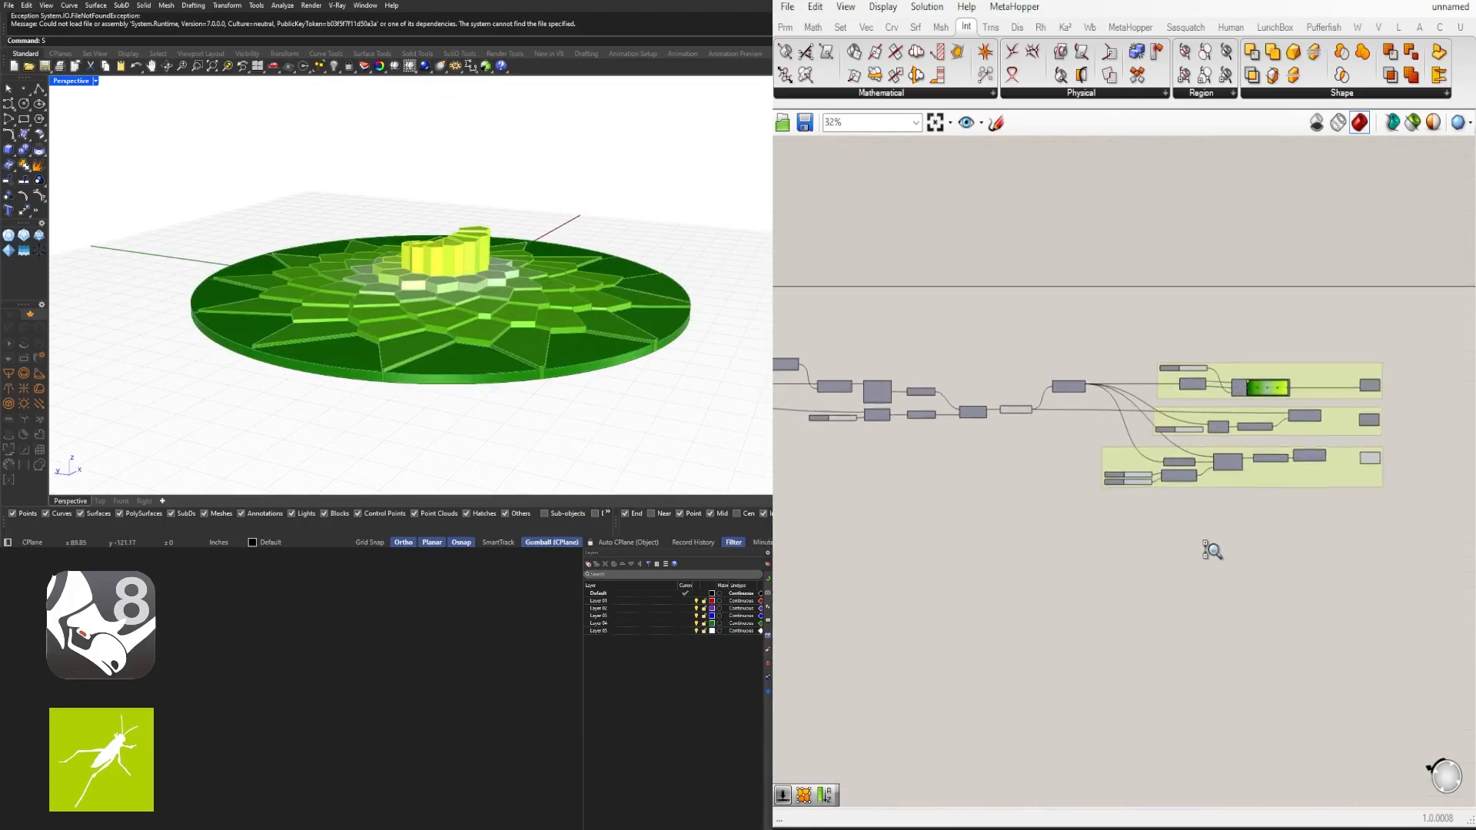
scroll(1238, 558, "down", 3)
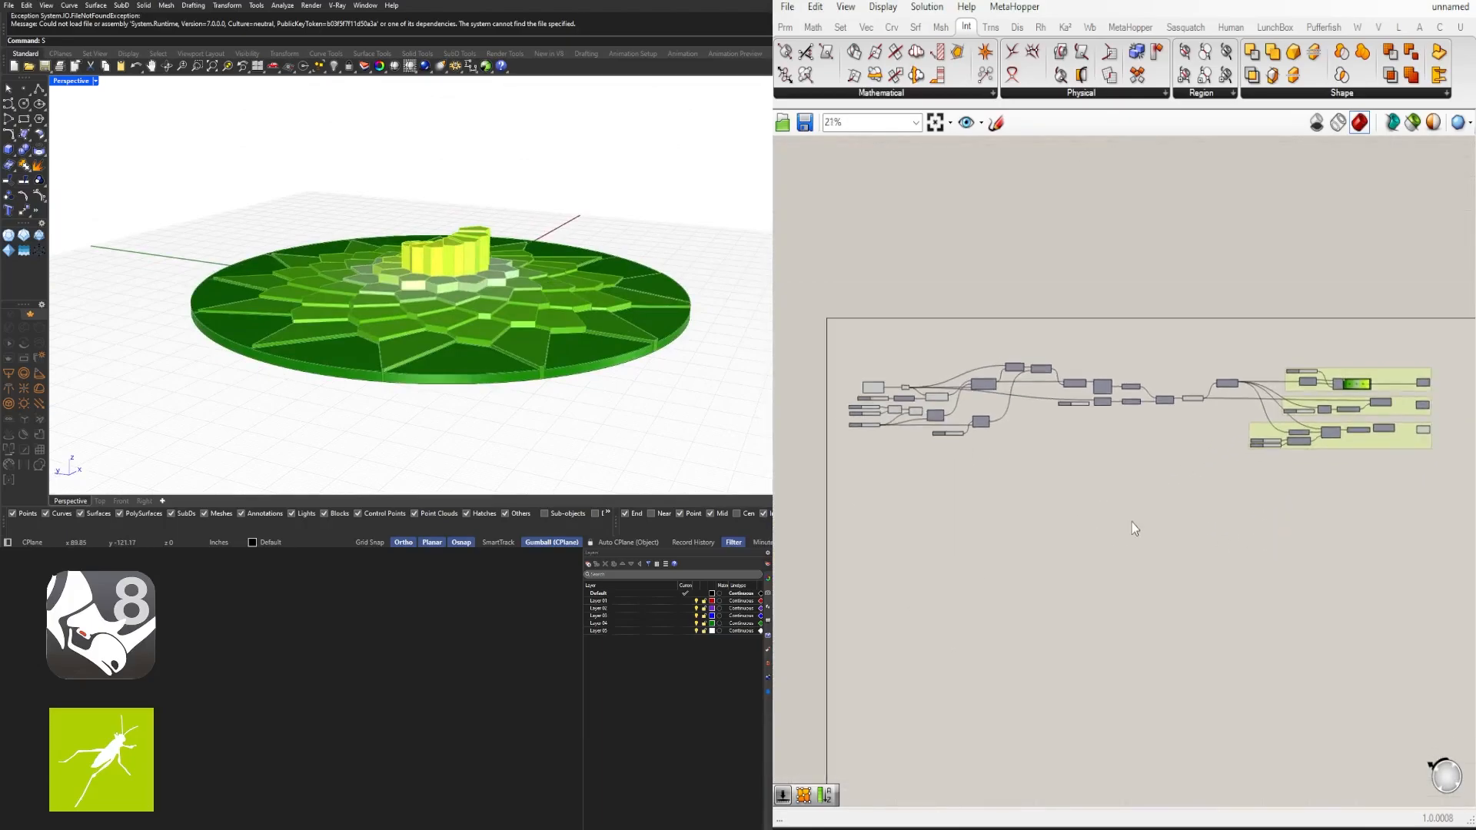
scroll(1237, 437, "up", 1)
left_click_drag(1445, 493, 1153, 355)
left_click(1159, 363)
scroll(1172, 369, "up", 7)
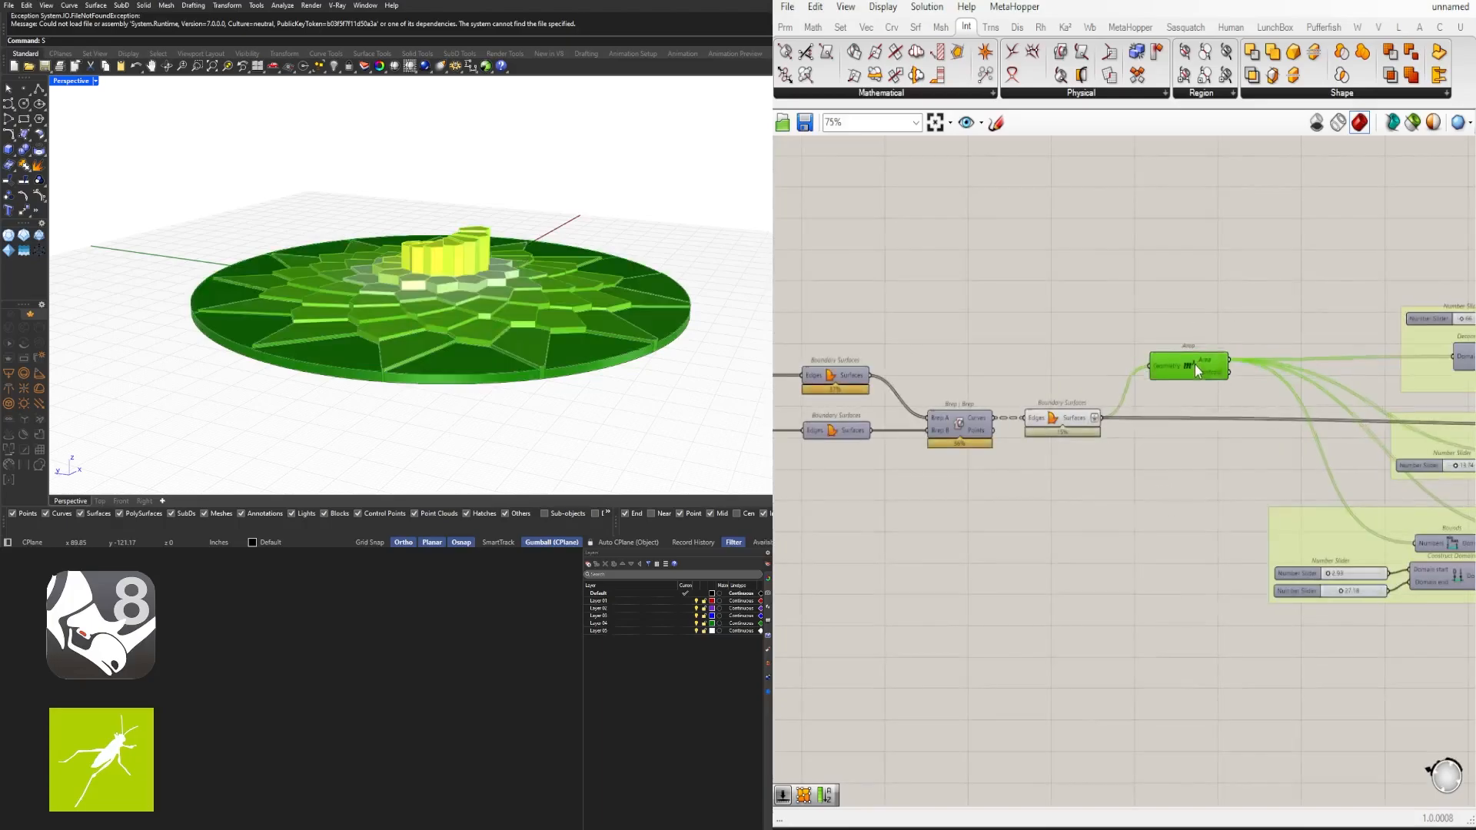
left_click(1182, 357)
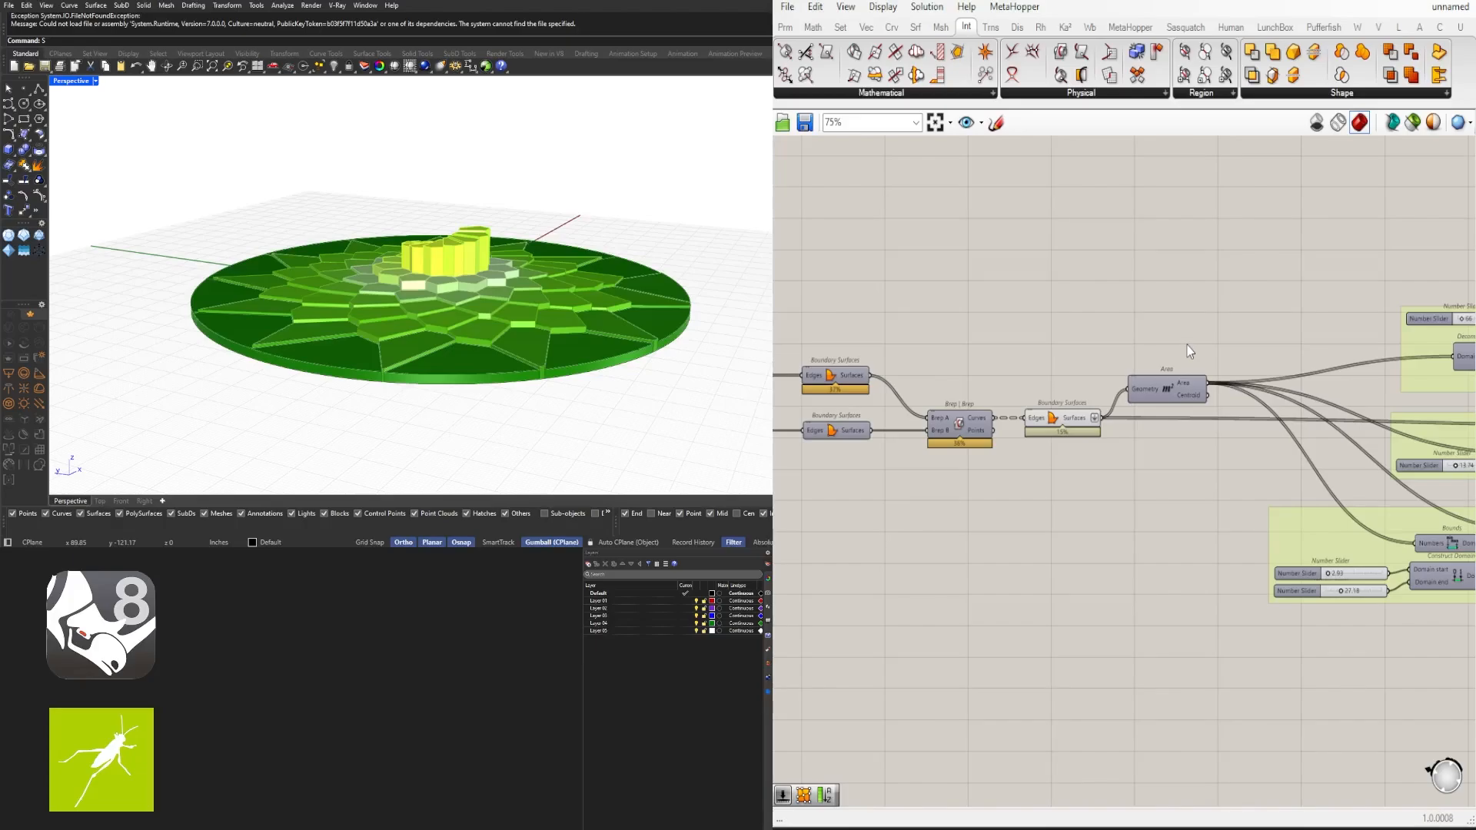
- Select the three grouped extrusion chains to preview them together
scroll(1068, 384, "down", 7)
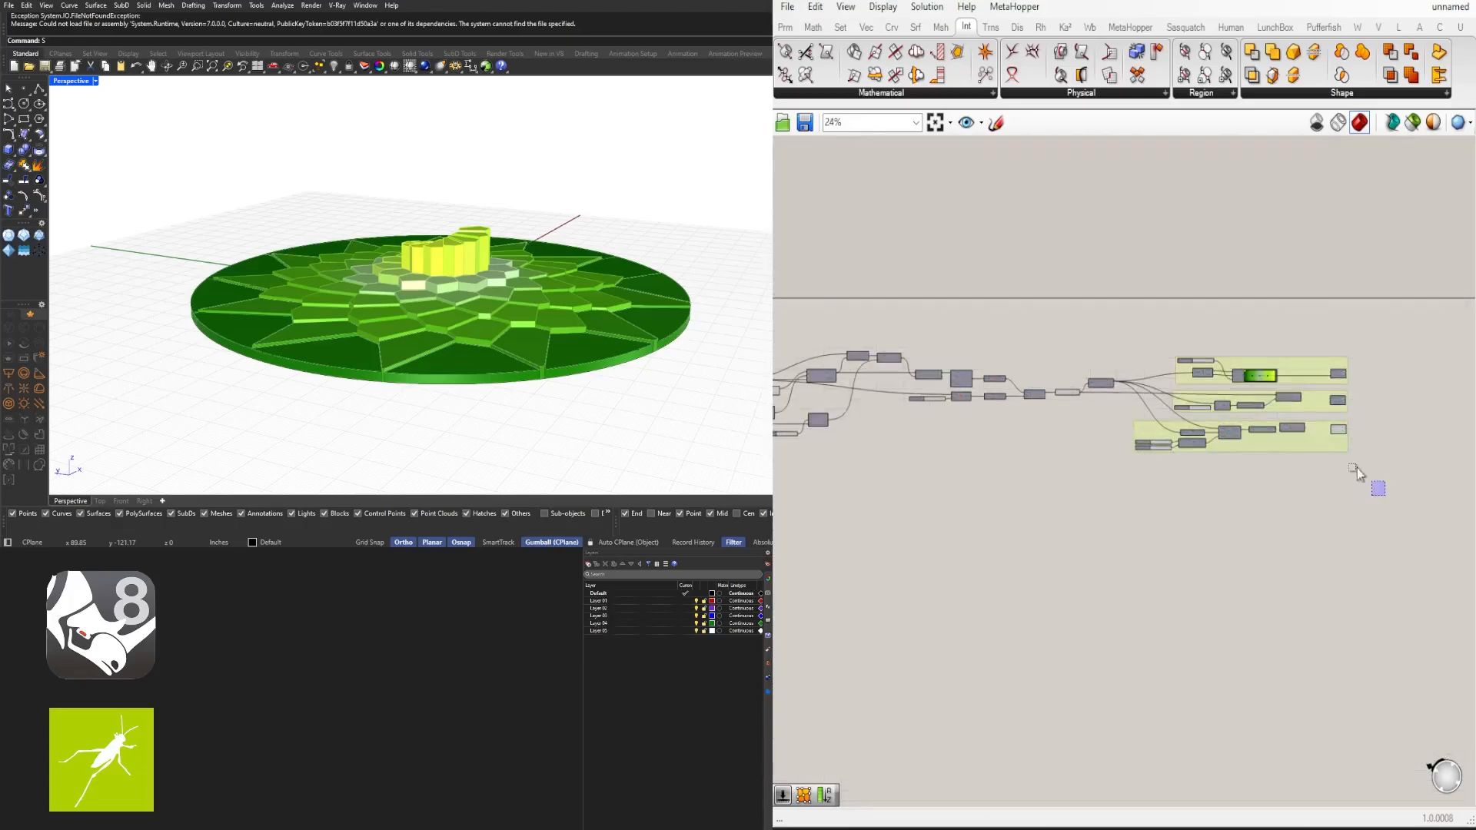
left_click_drag(1357, 468, 1123, 342)
scroll(1155, 375, "up", 4)
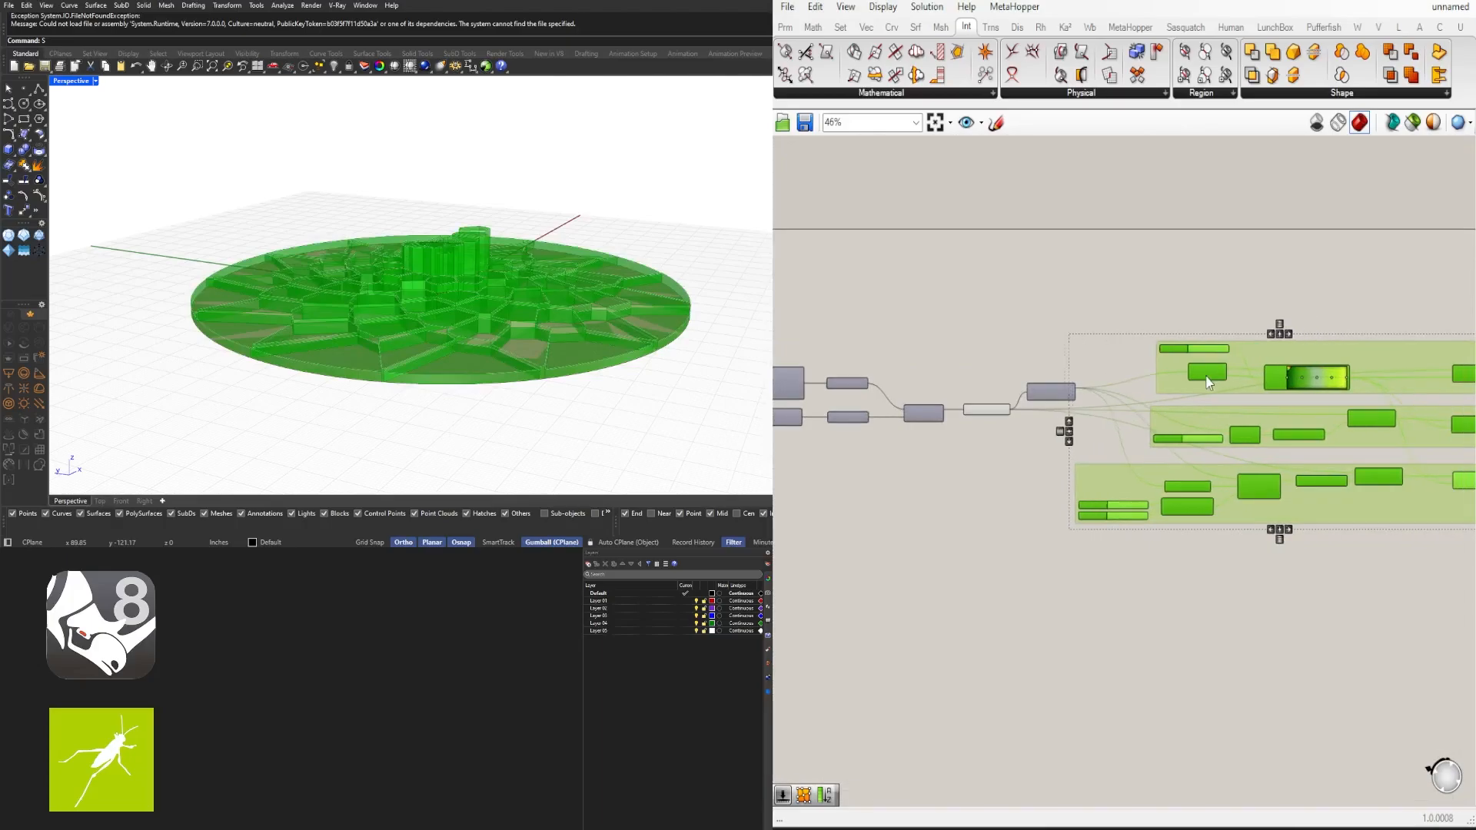
left_click_drag(1208, 383, 1186, 382)
left_click(1192, 321)
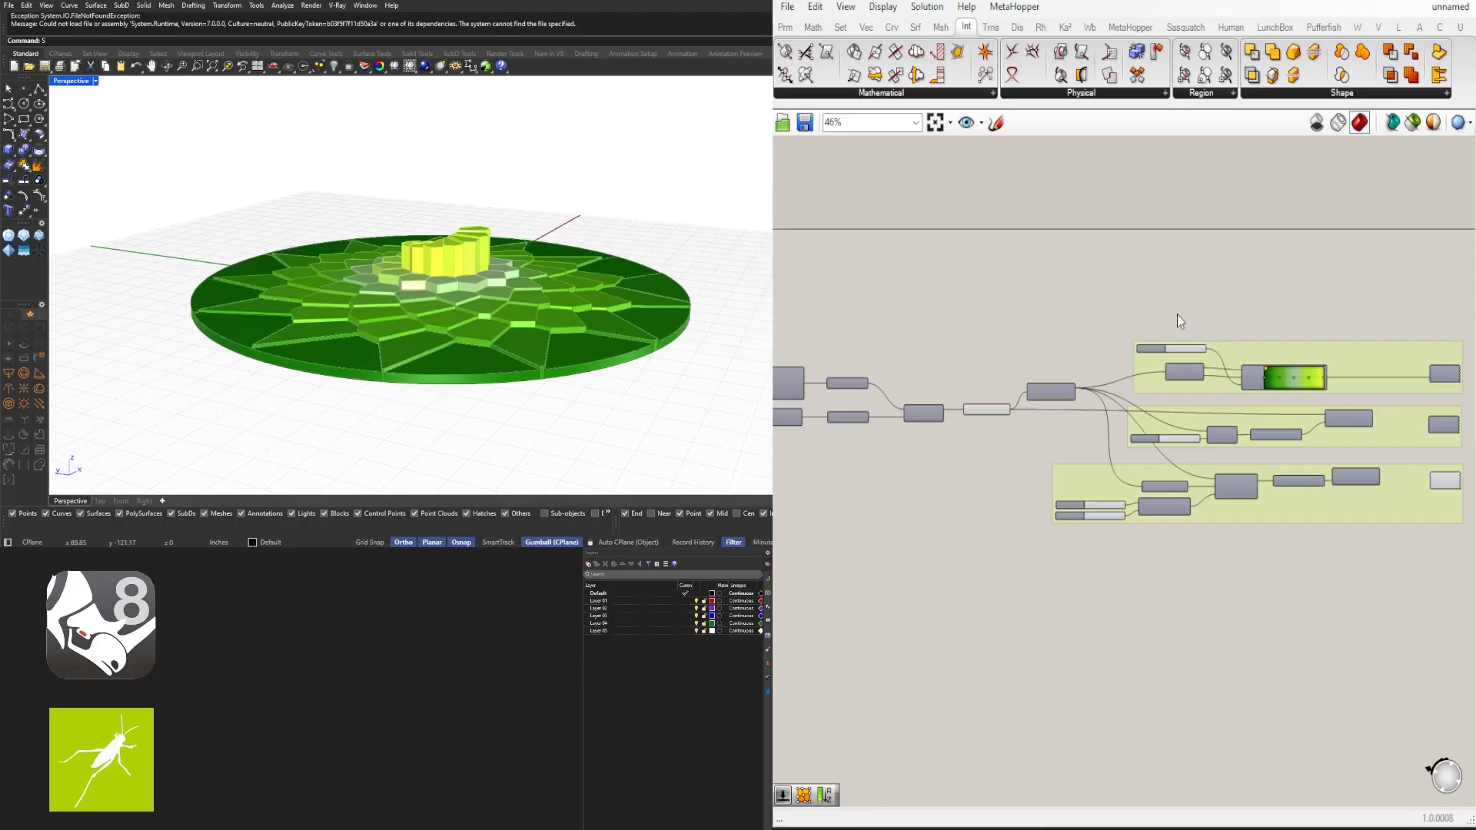
- Review the whole definition from the Boundary Surfaces components through the extrusion groups
scroll(1178, 315, "down", 2)
left_click_drag(1414, 549, 1047, 297)
scroll(1237, 450, "up", 5)
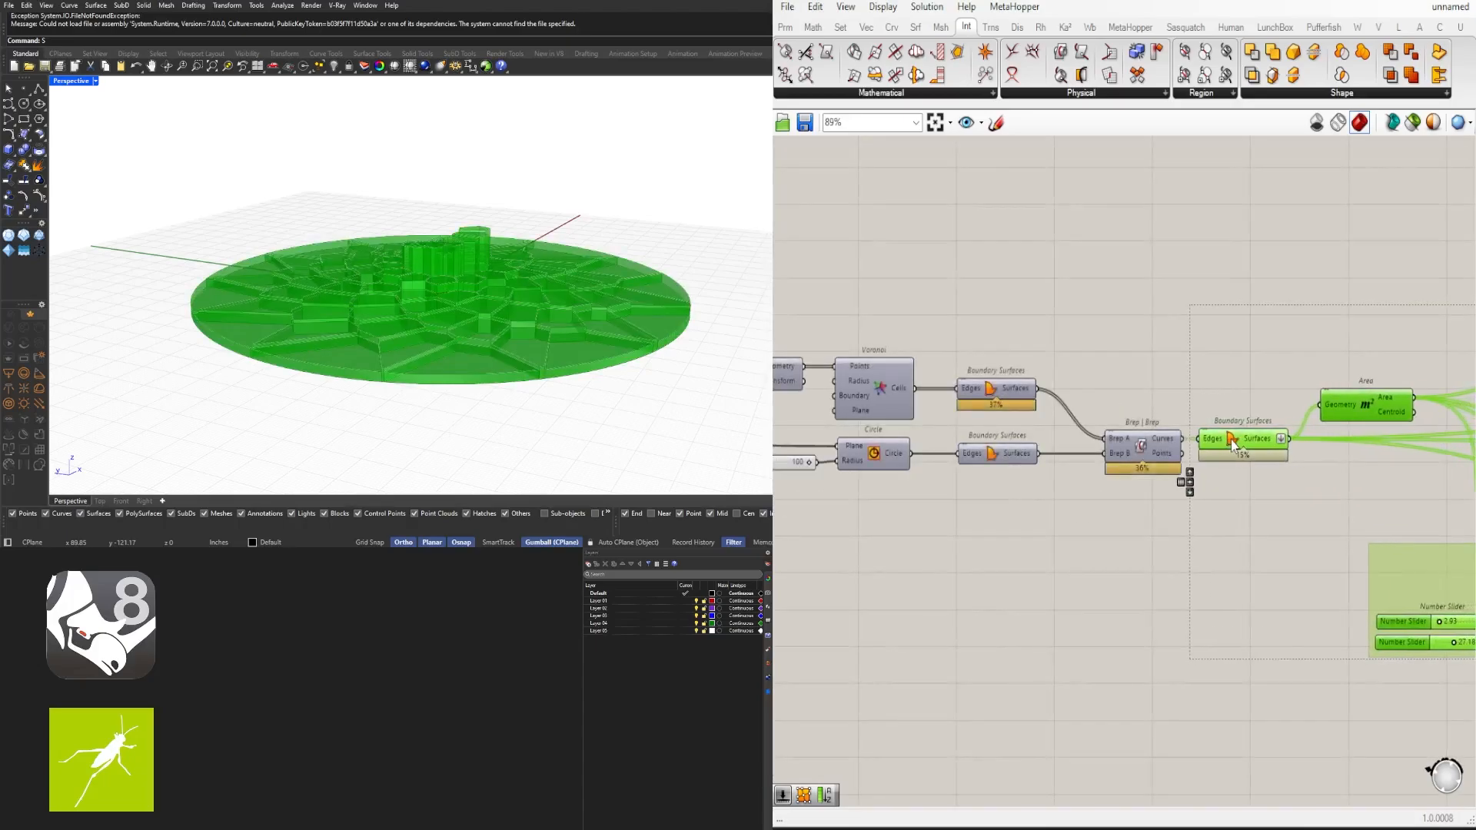
scroll(1234, 445, "down", 7)
left_click_drag(1331, 573, 992, 388)
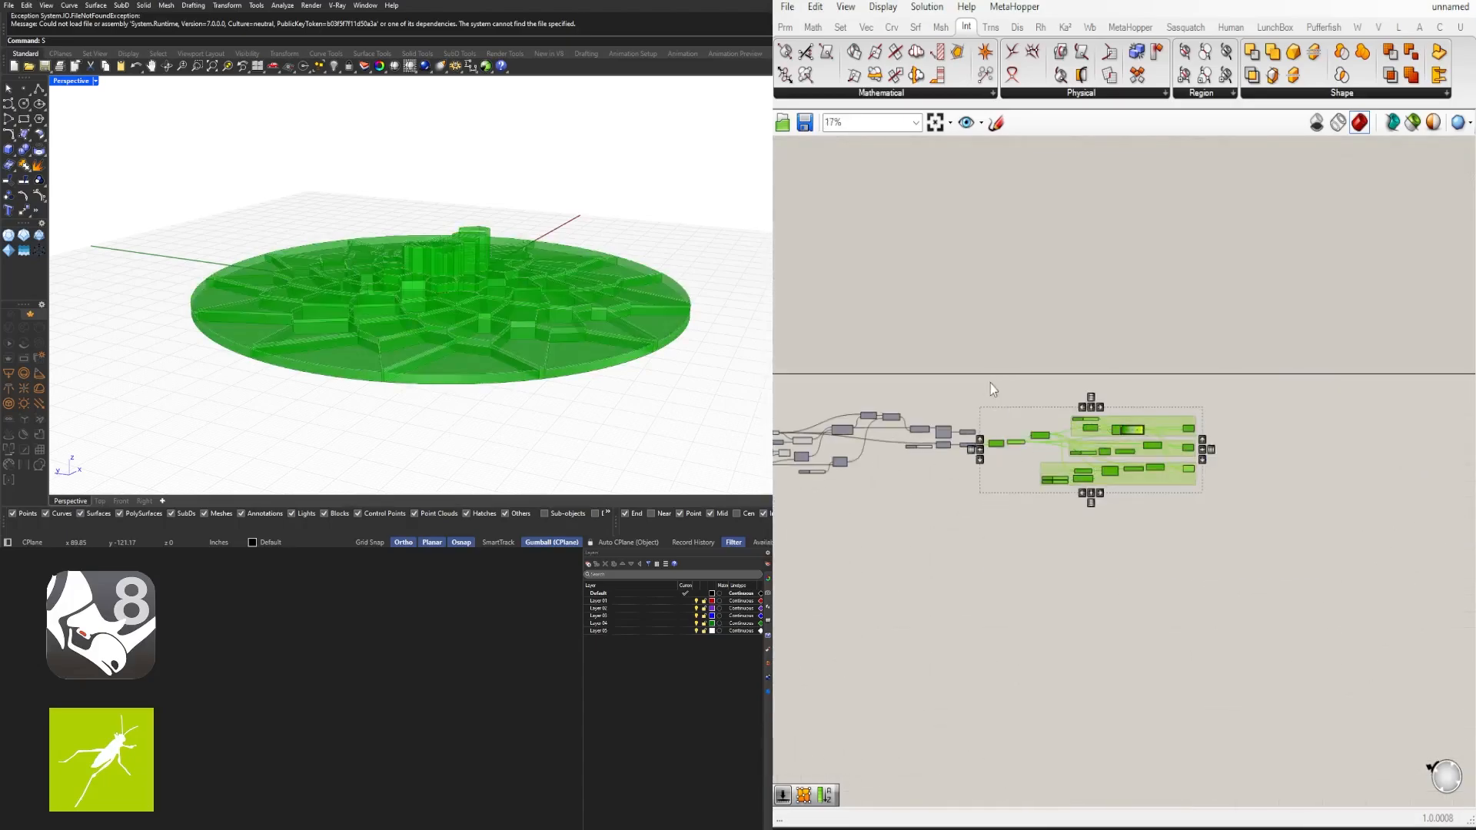
scroll(996, 457, "up", 4)
right_click_drag(996, 456, 1174, 467)
right_click_drag(1173, 467, 1166, 467)
left_click(1130, 492)
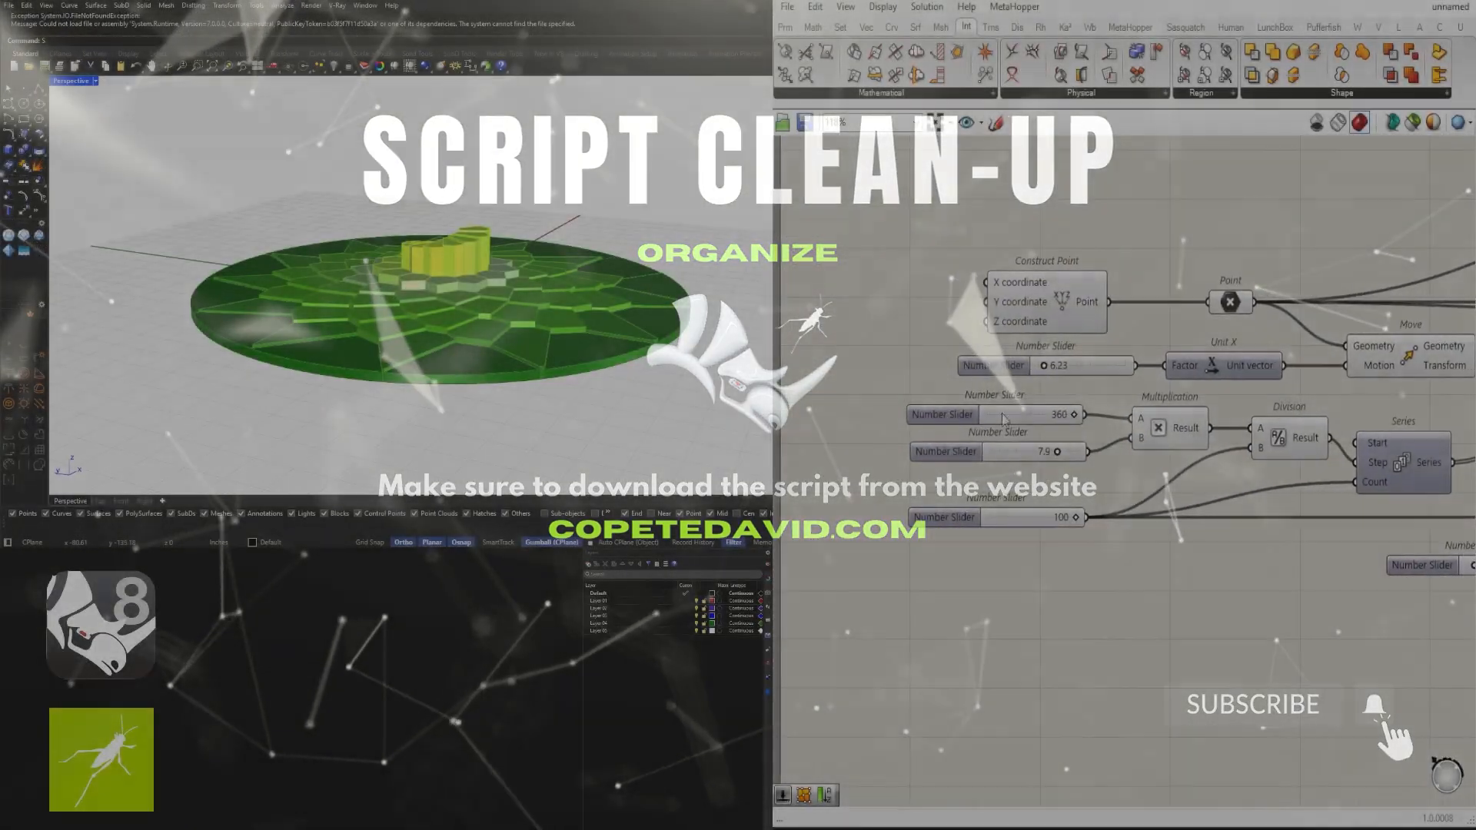
- Rename the 6.23 Unit X slider X MOVE
right_click(984, 376)
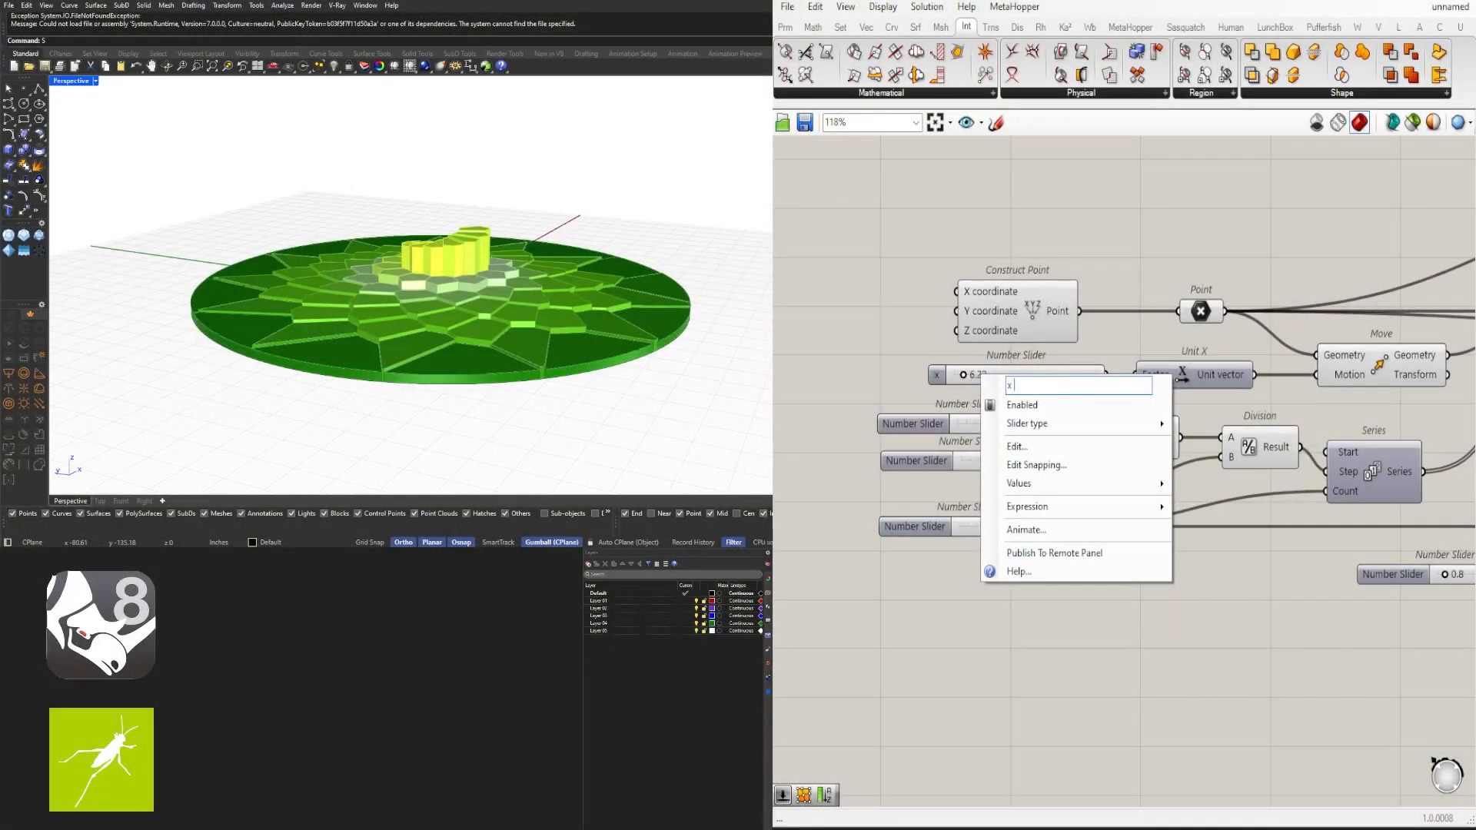
type("X MOVE")
key("Return")
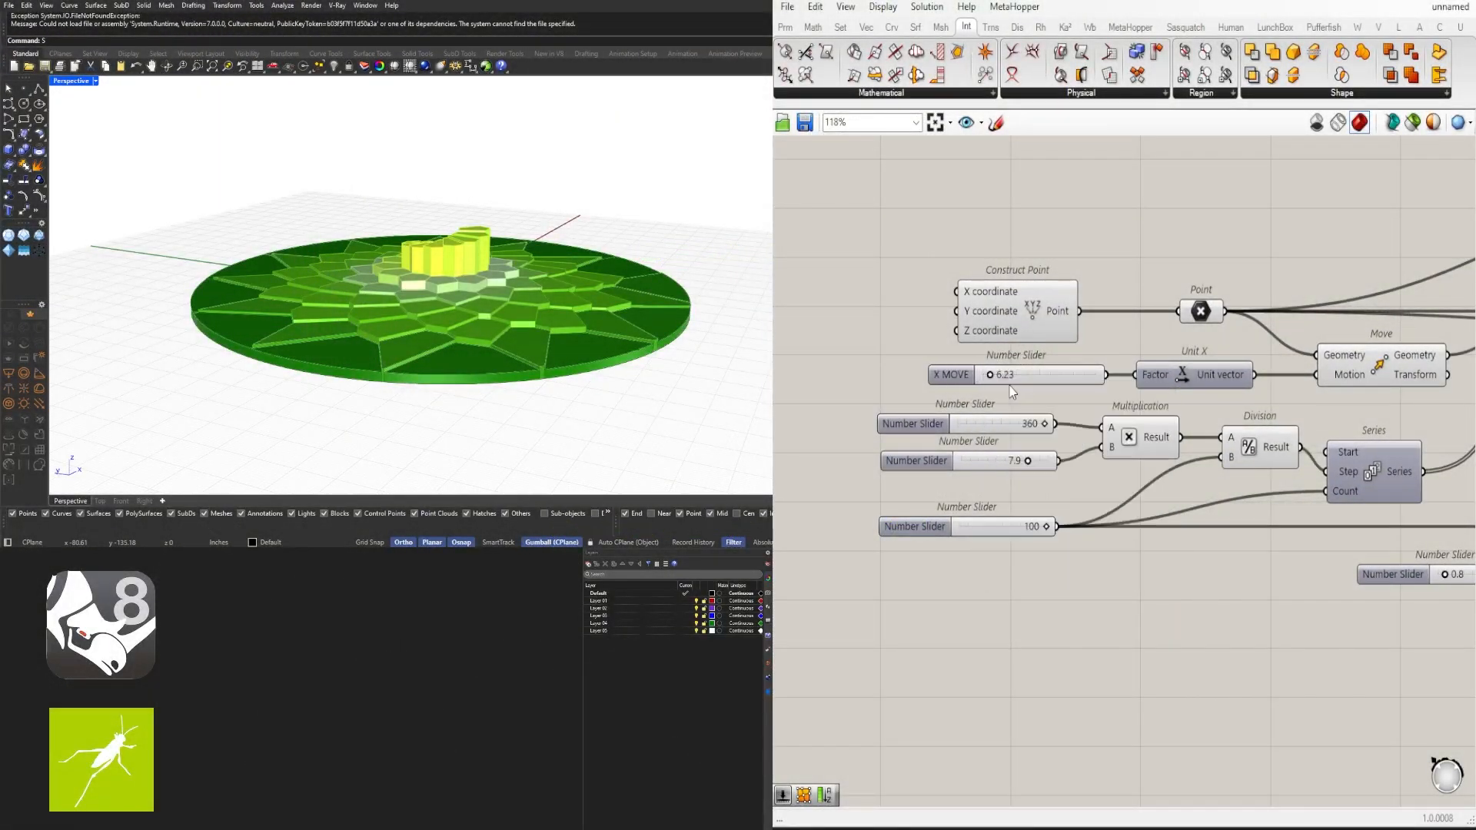
left_click(954, 380)
- Rename the 360 slider feeding the Multiplication component ANGLE 1
right_click(909, 422)
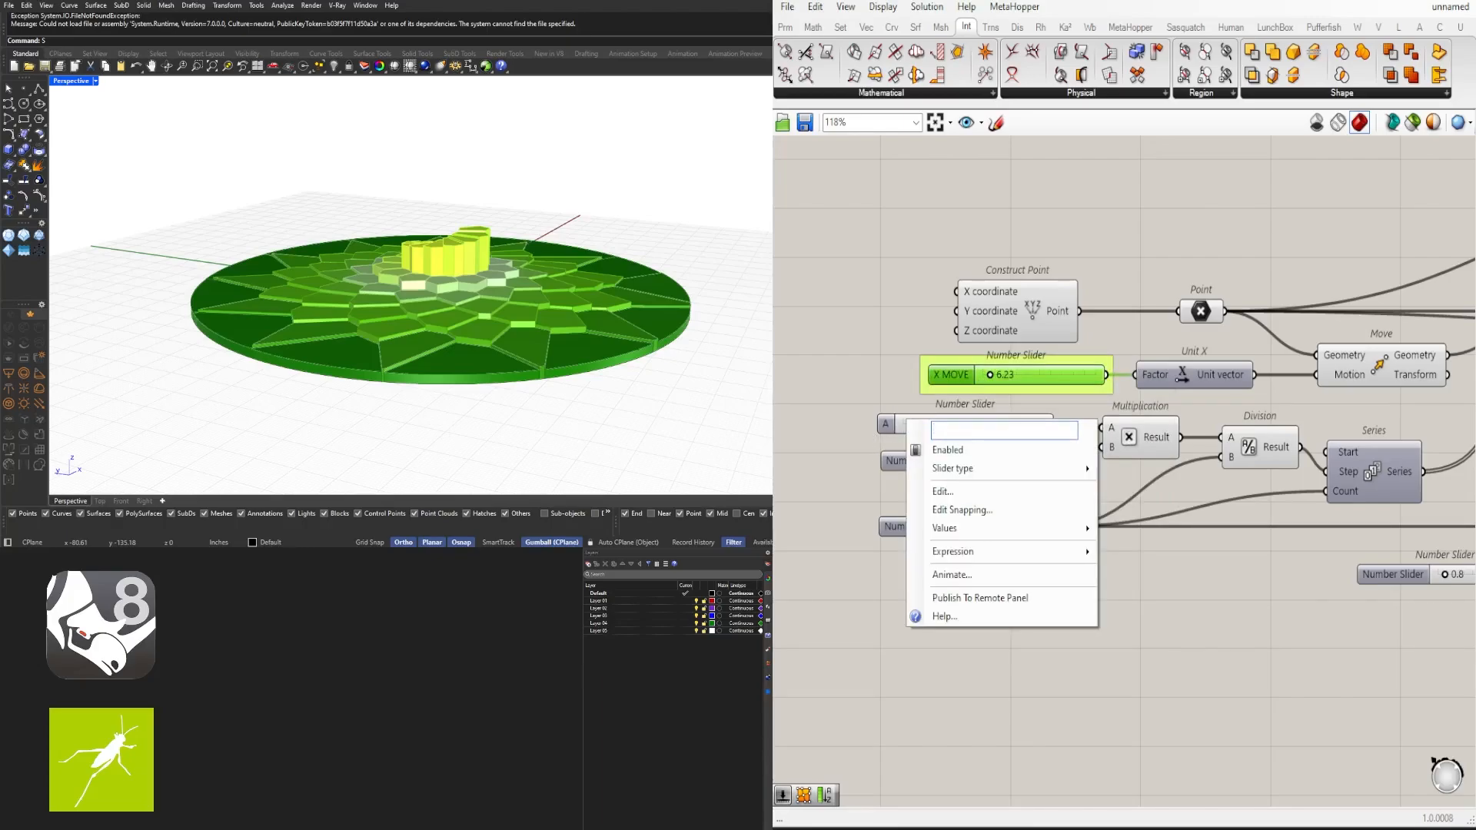
key("Return")
right_click(890, 422)
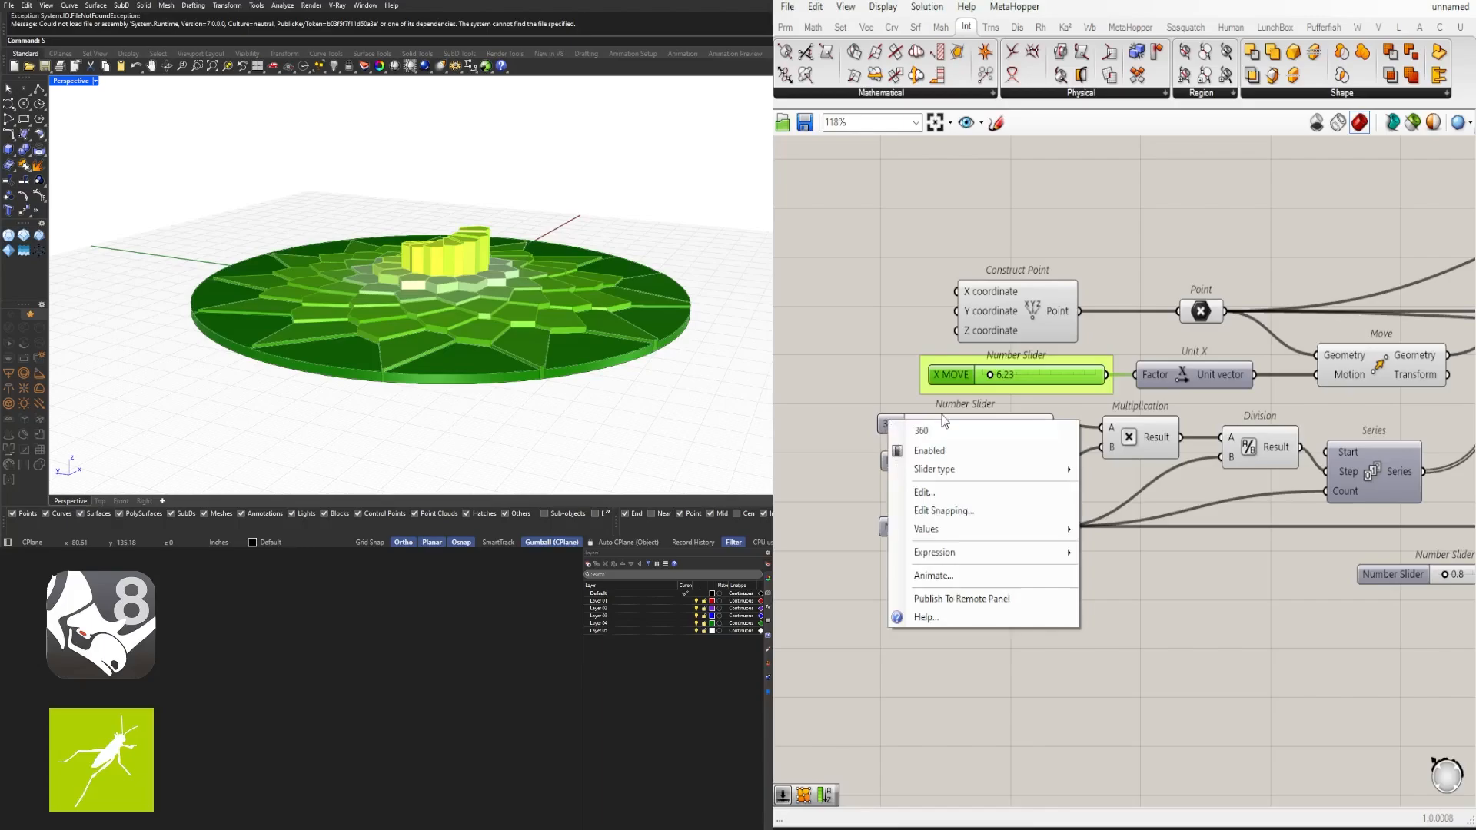
left_click_drag(946, 427, 846, 437)
type("ANGLE 1")
key("Return")
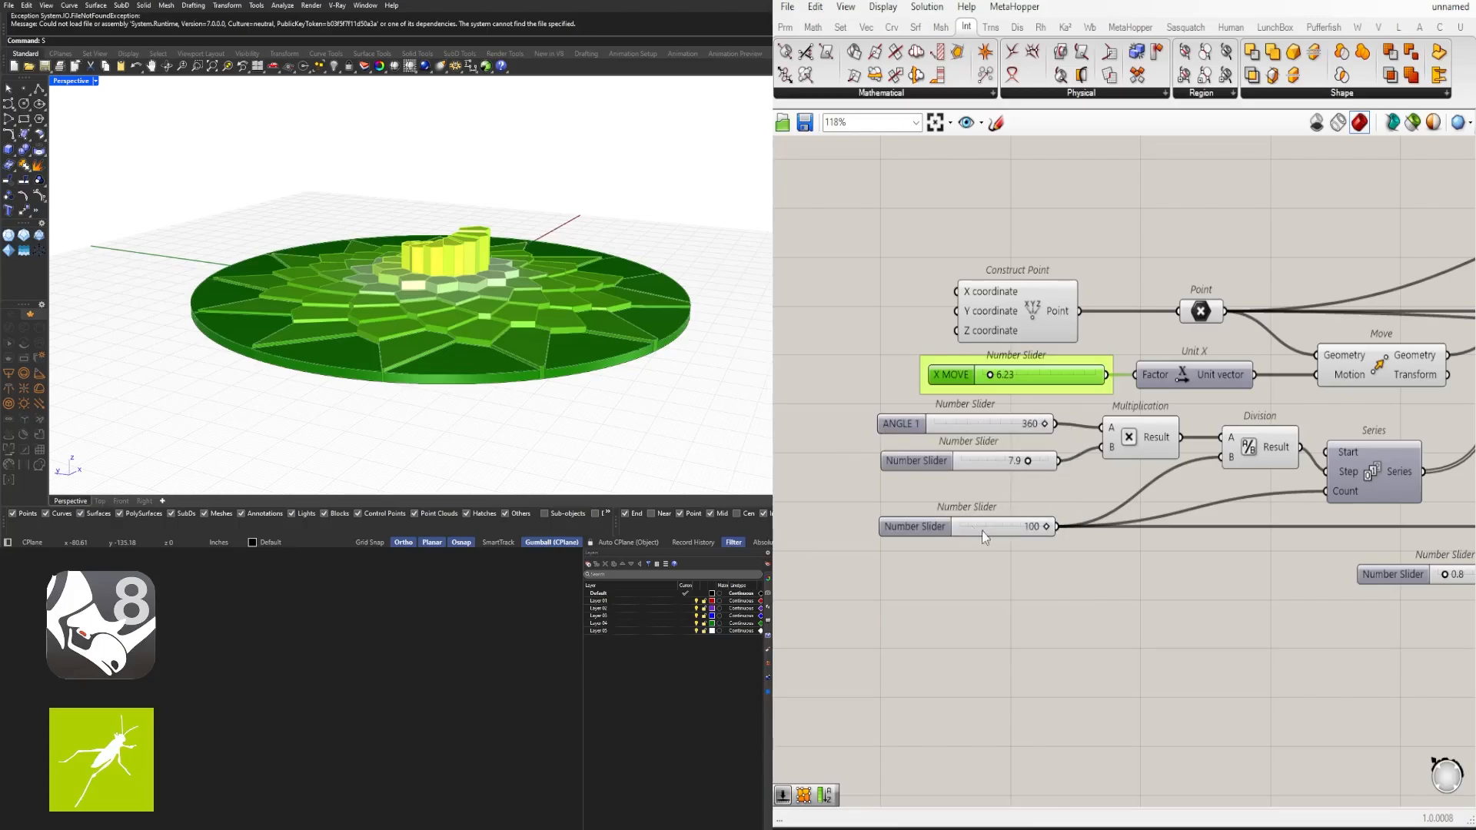
- Rename the 7.9 slider ANGLE MULTIPLIER and the 100 slider NUMBER OF POINTS
right_click(942, 457)
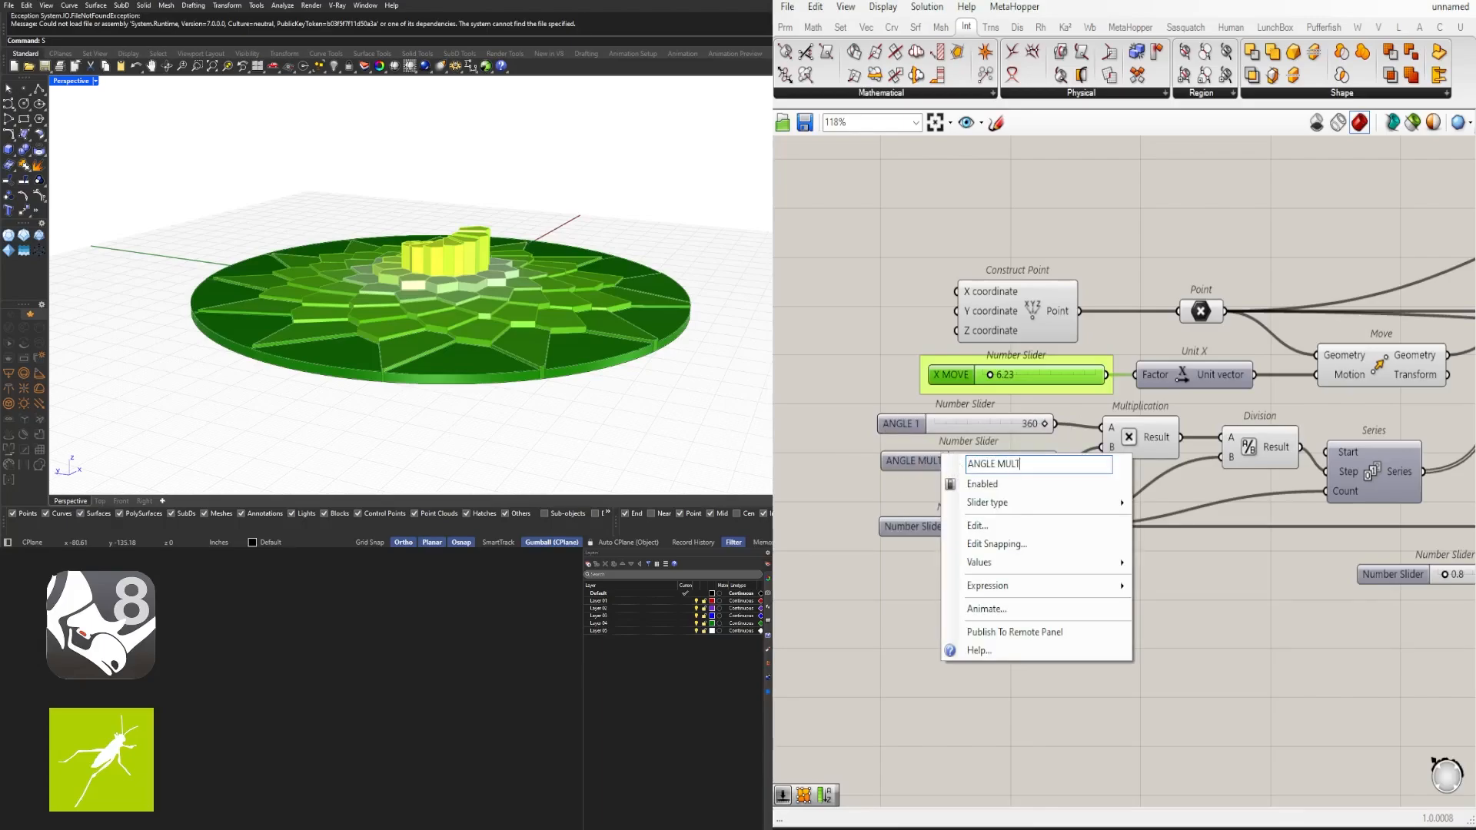
type("ANGLE MULTIPLIER")
key("Return")
right_click(895, 500)
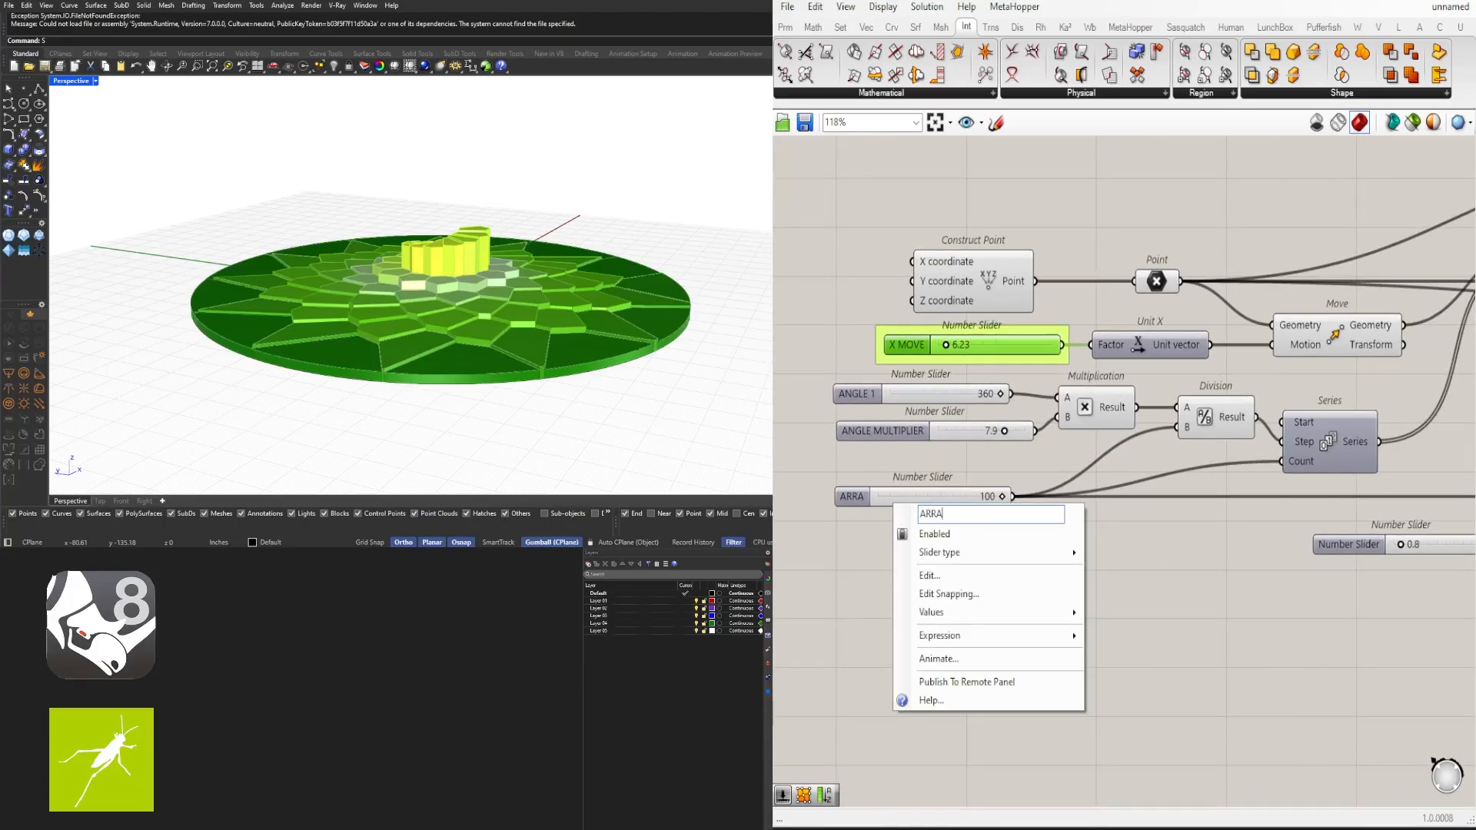
type("NUMBER OF POINTS")
key("Return")
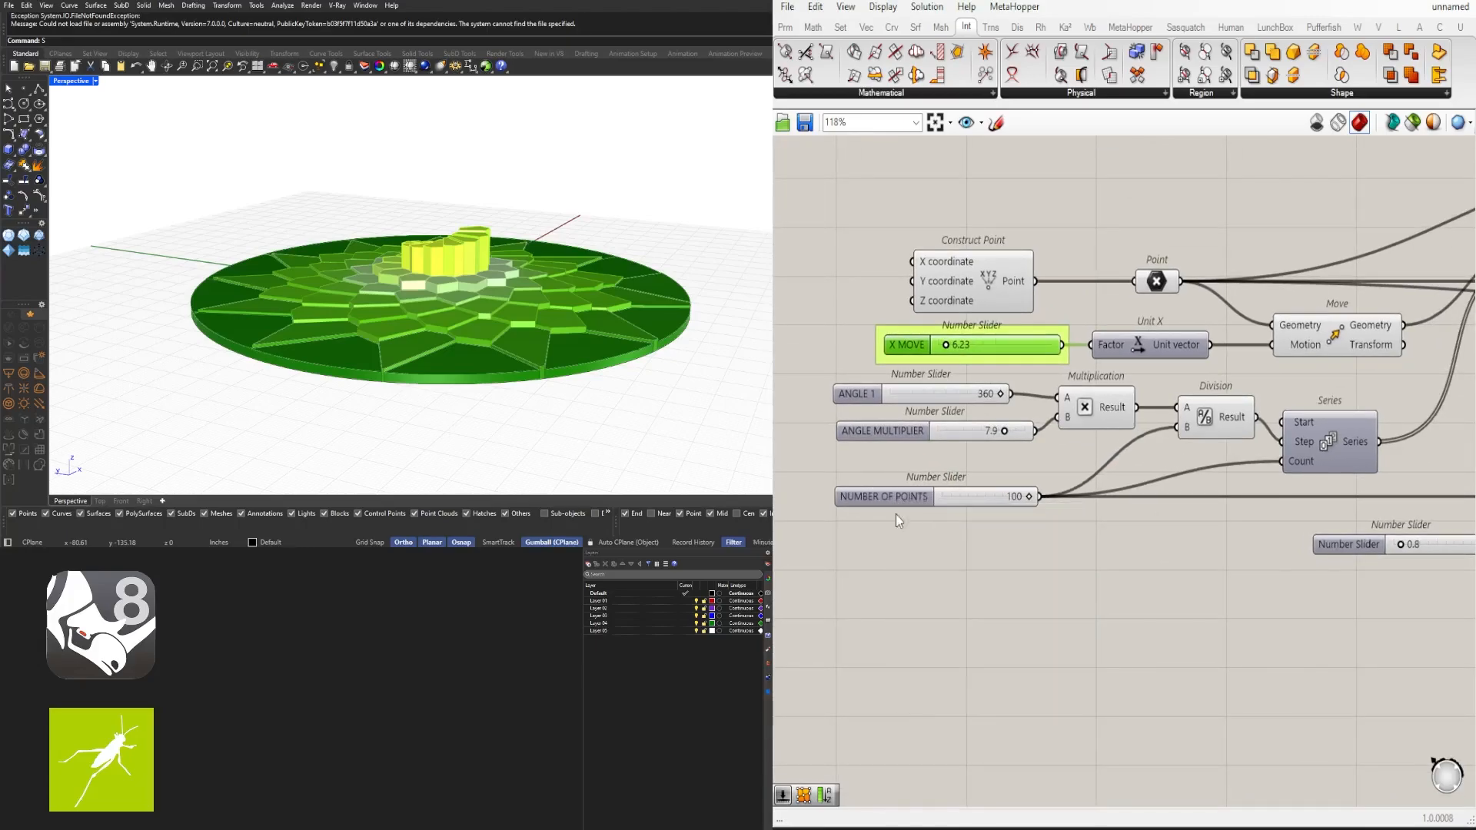
- Group the renamed input sliders and realign the ANGLE MULTIPLIER slider beside them
left_click(884, 392)
key("ctrl+g")
left_click(874, 492)
key("ctrl+g")
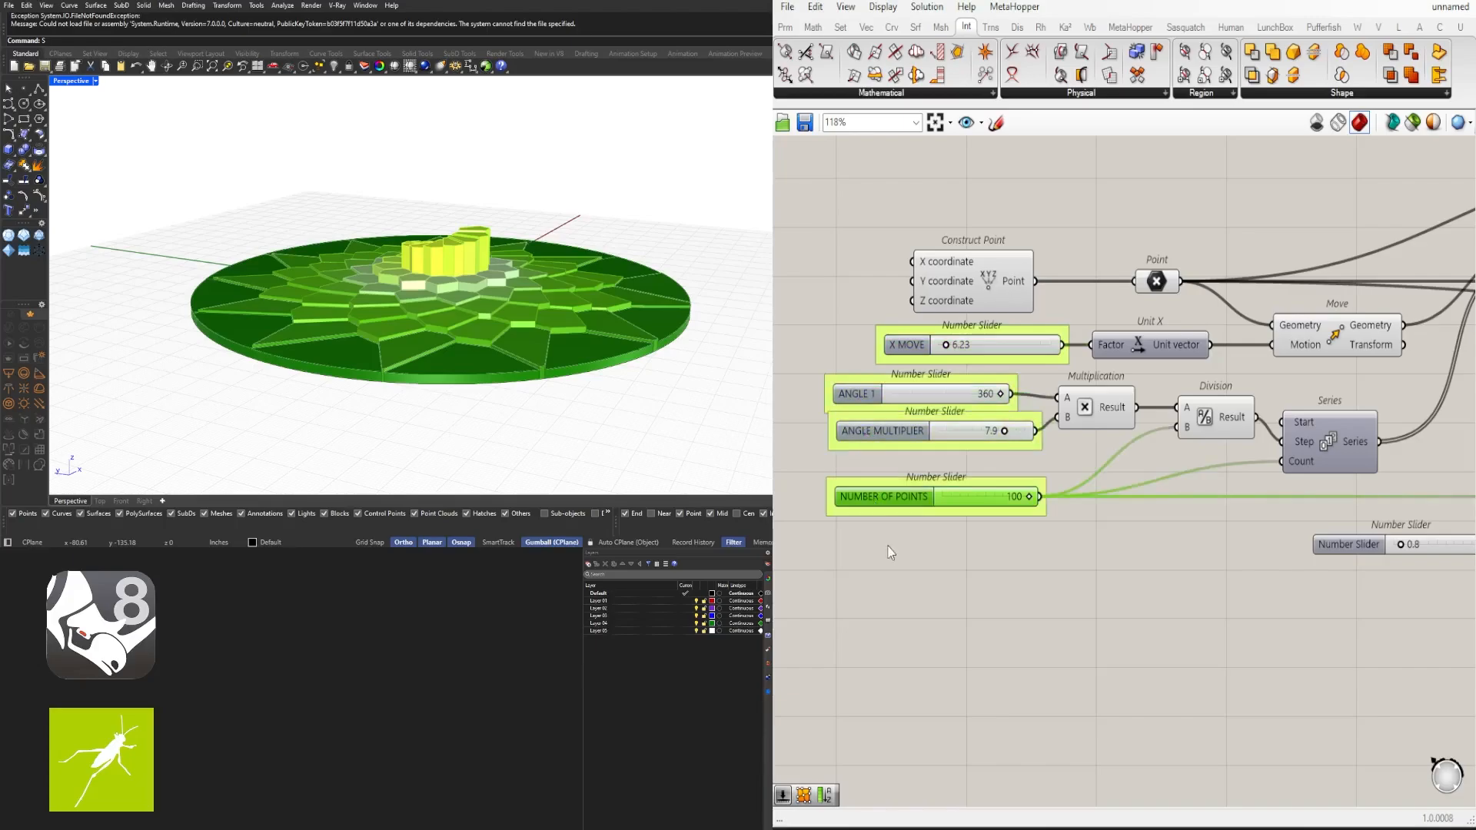
left_click_drag(890, 550, 867, 449)
left_click(926, 520)
left_click(928, 542)
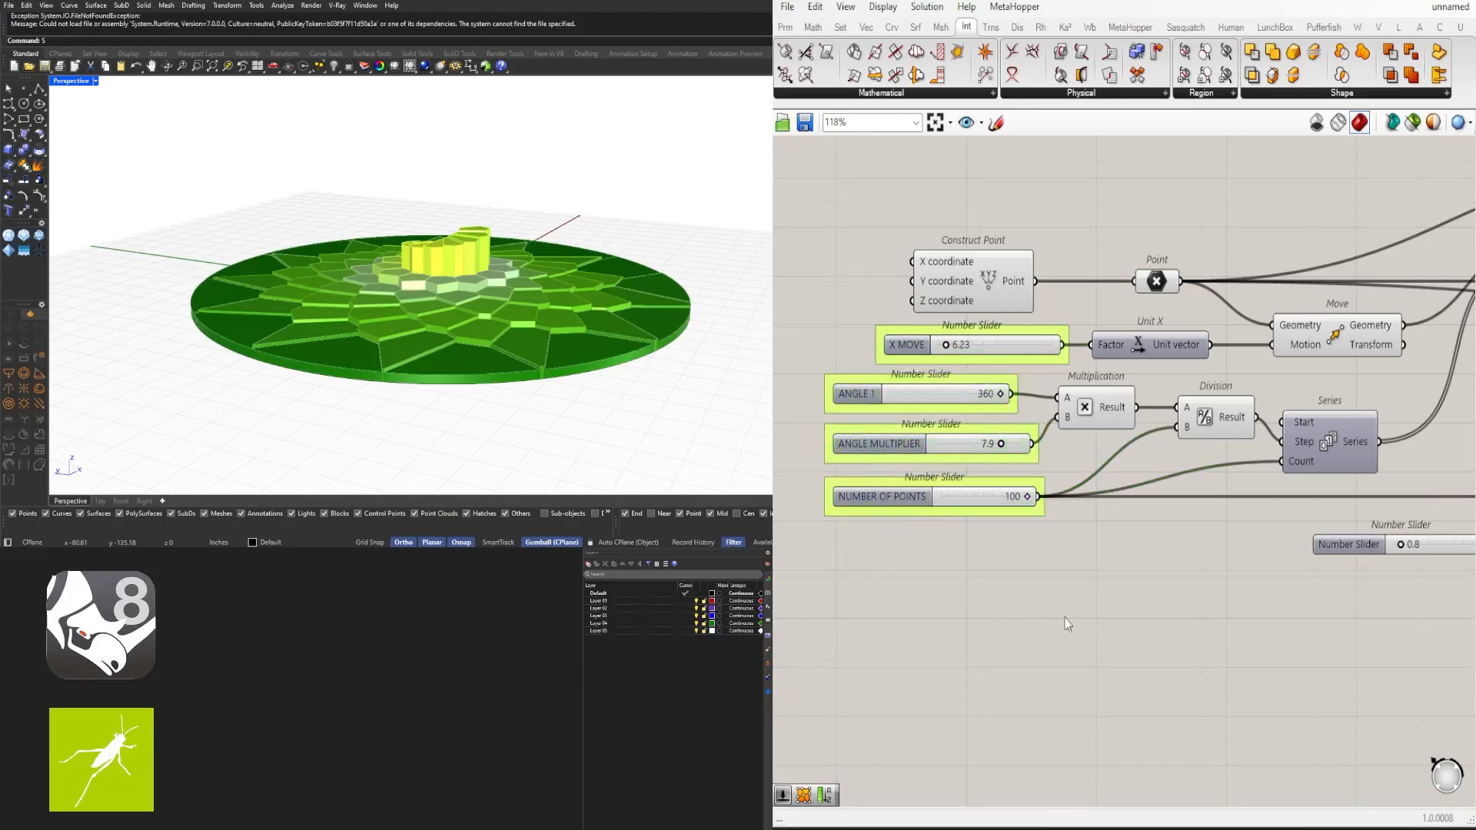
- Rename the 0.8 slider feeding the second Series component STEP ARRAY
right_click_drag(1067, 624, 809, 608)
right_click(1123, 530)
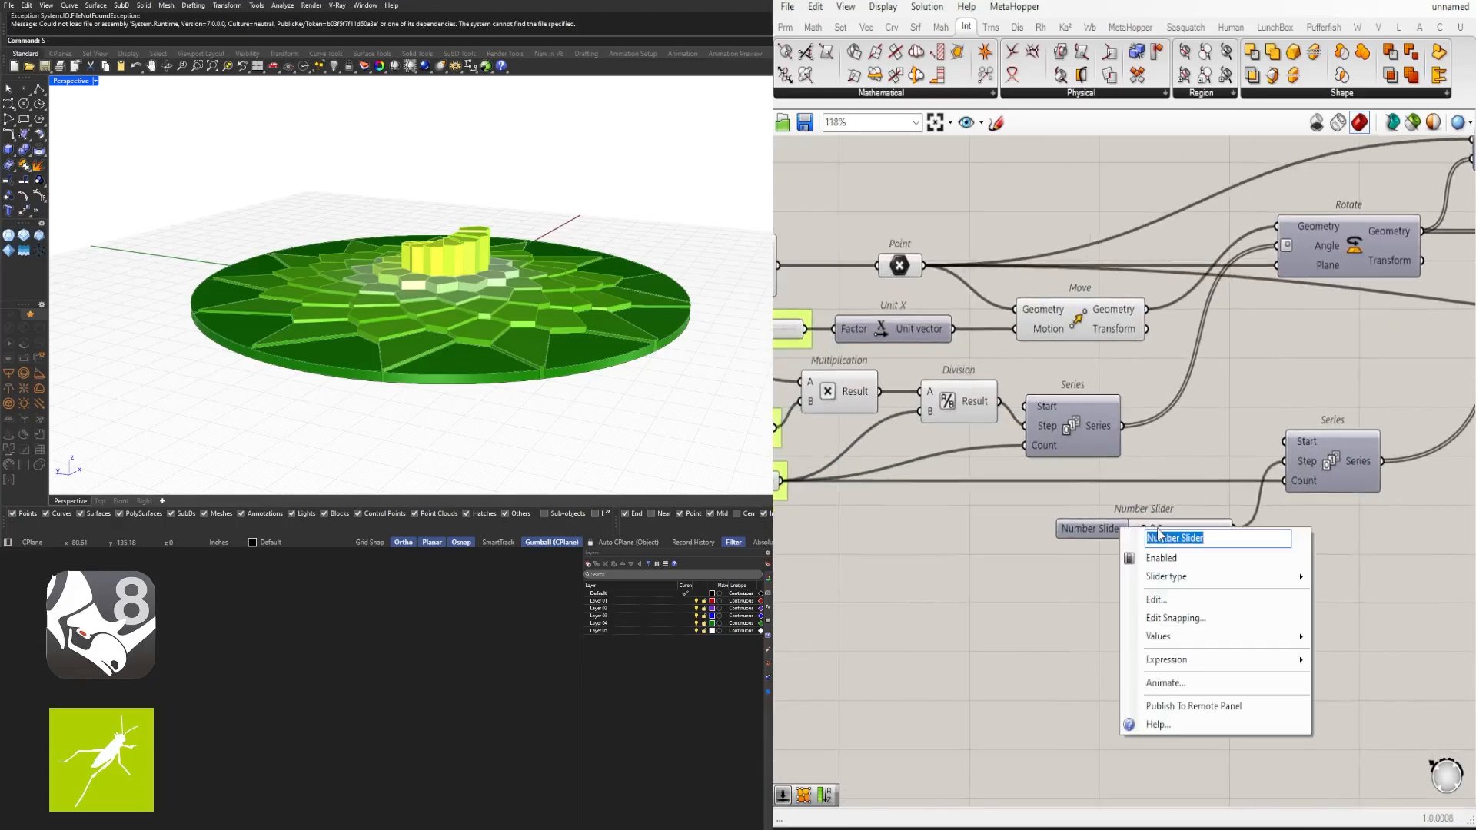
type("STEP ARRAY")
key("Return")
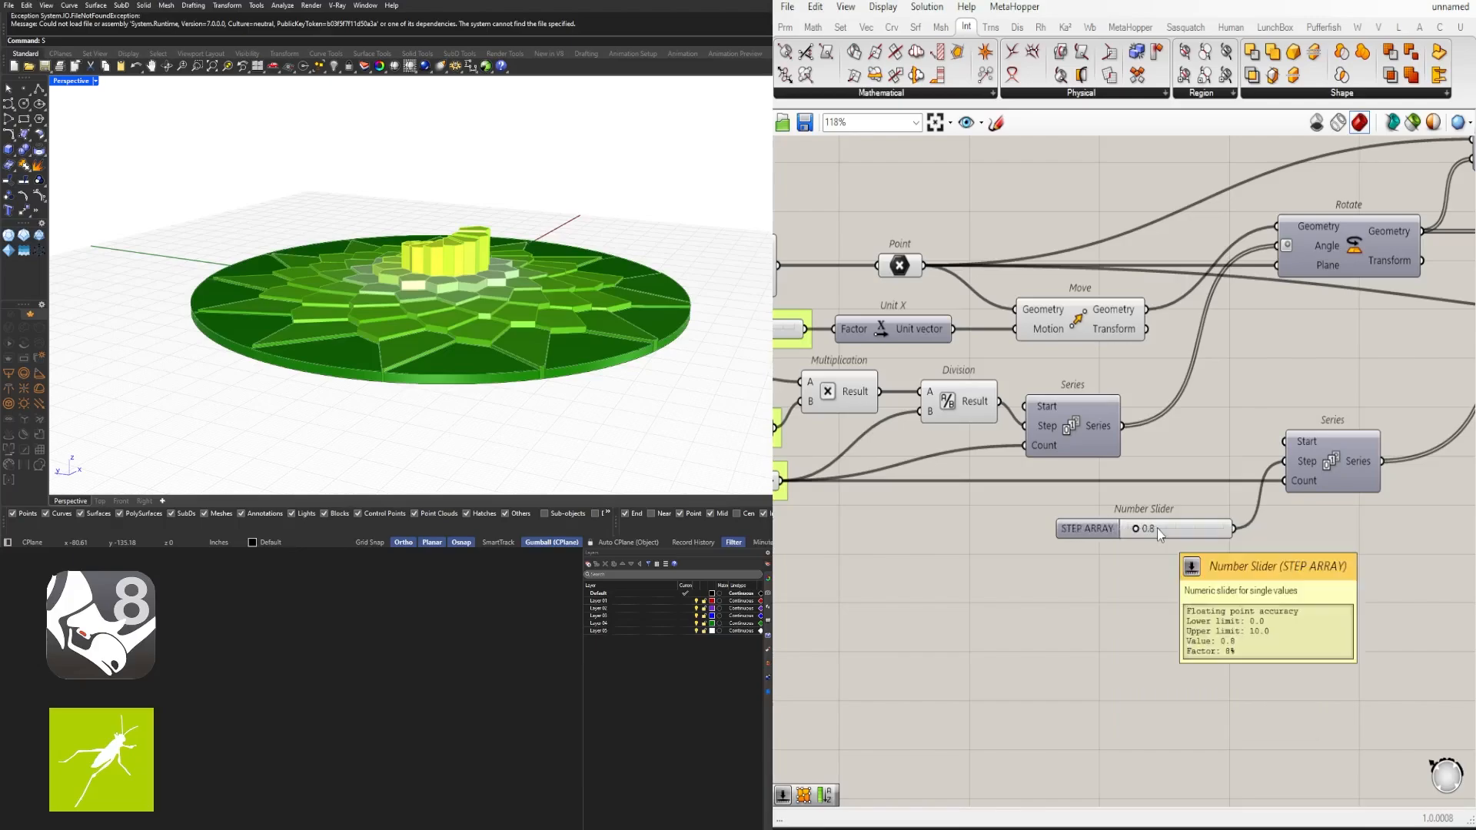
- Rename the 0.8 slider feeding the second Series component SPIRAL STEP
scroll(1019, 530, "up", 3)
right_click(987, 499)
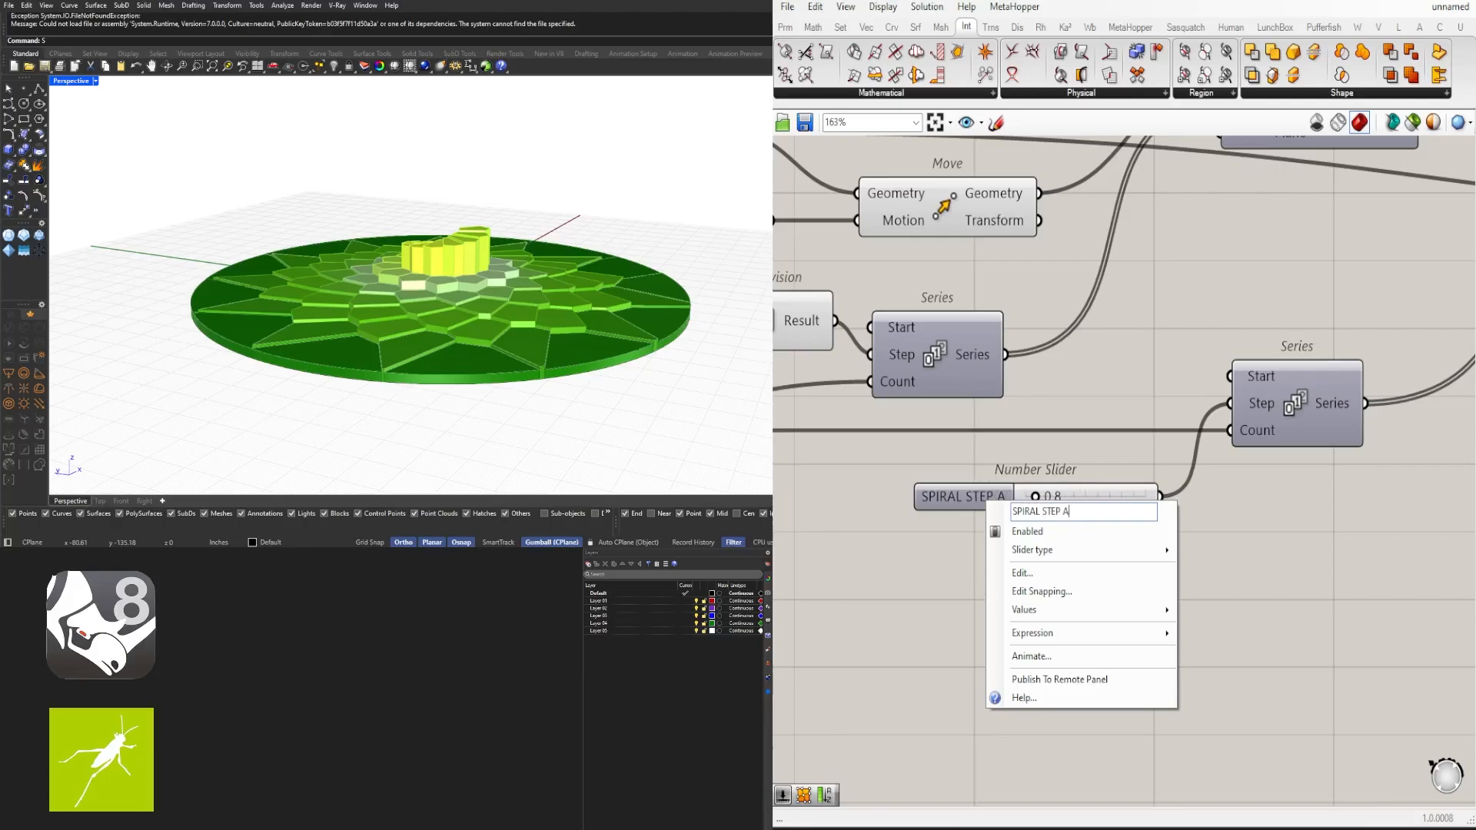
key("BackSpace")
key("BackSpace")
key("Return")
left_click(944, 490)
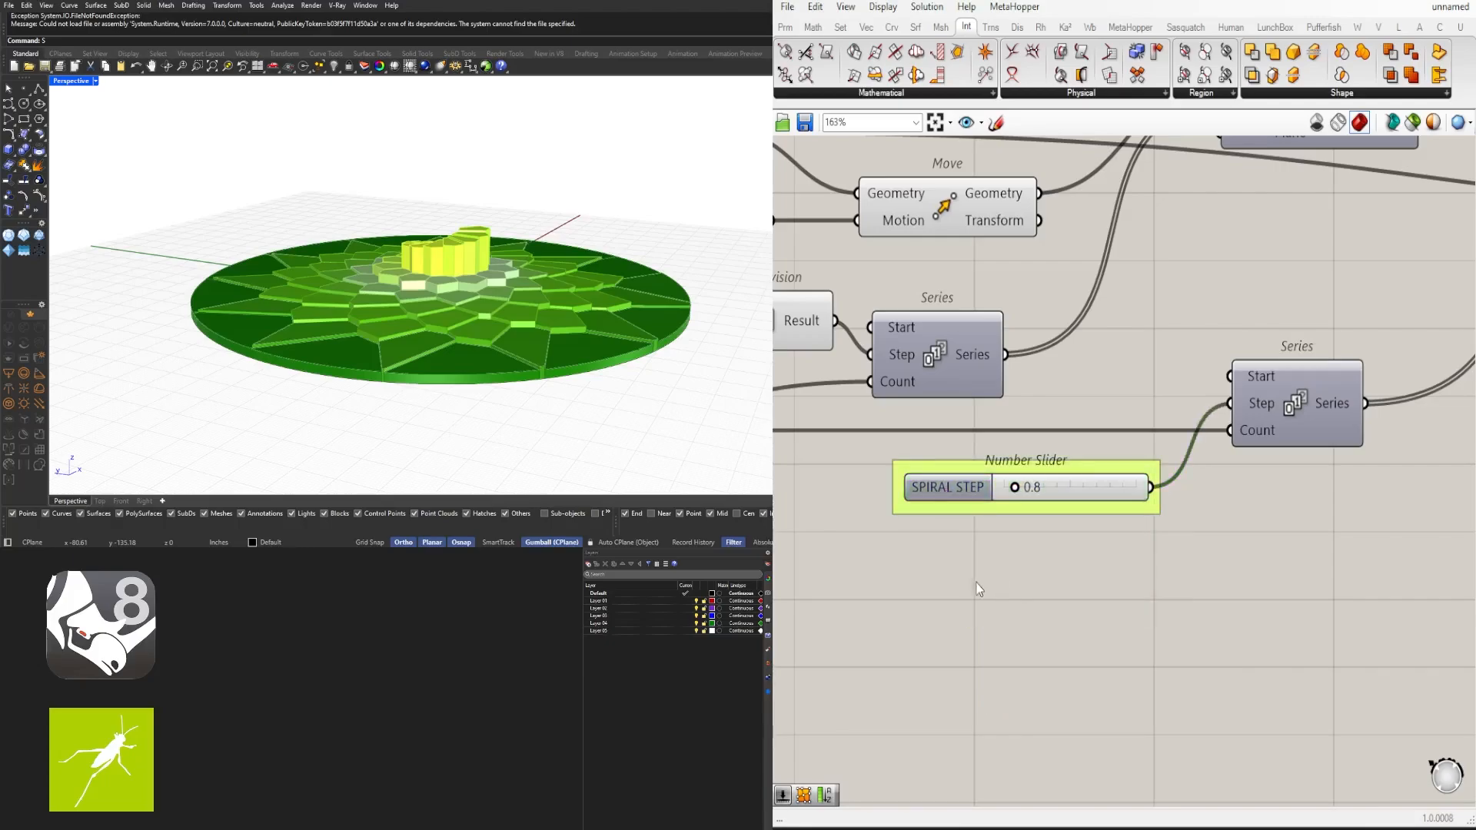
- Rename the 100 slider feeding the Circle's Radius PATTERN SIZE
scroll(975, 583, "down", 6)
right_click_drag(1363, 475, 1040, 502)
scroll(1059, 499, "up", 9)
scroll(933, 471, "down", 3)
left_click(870, 457)
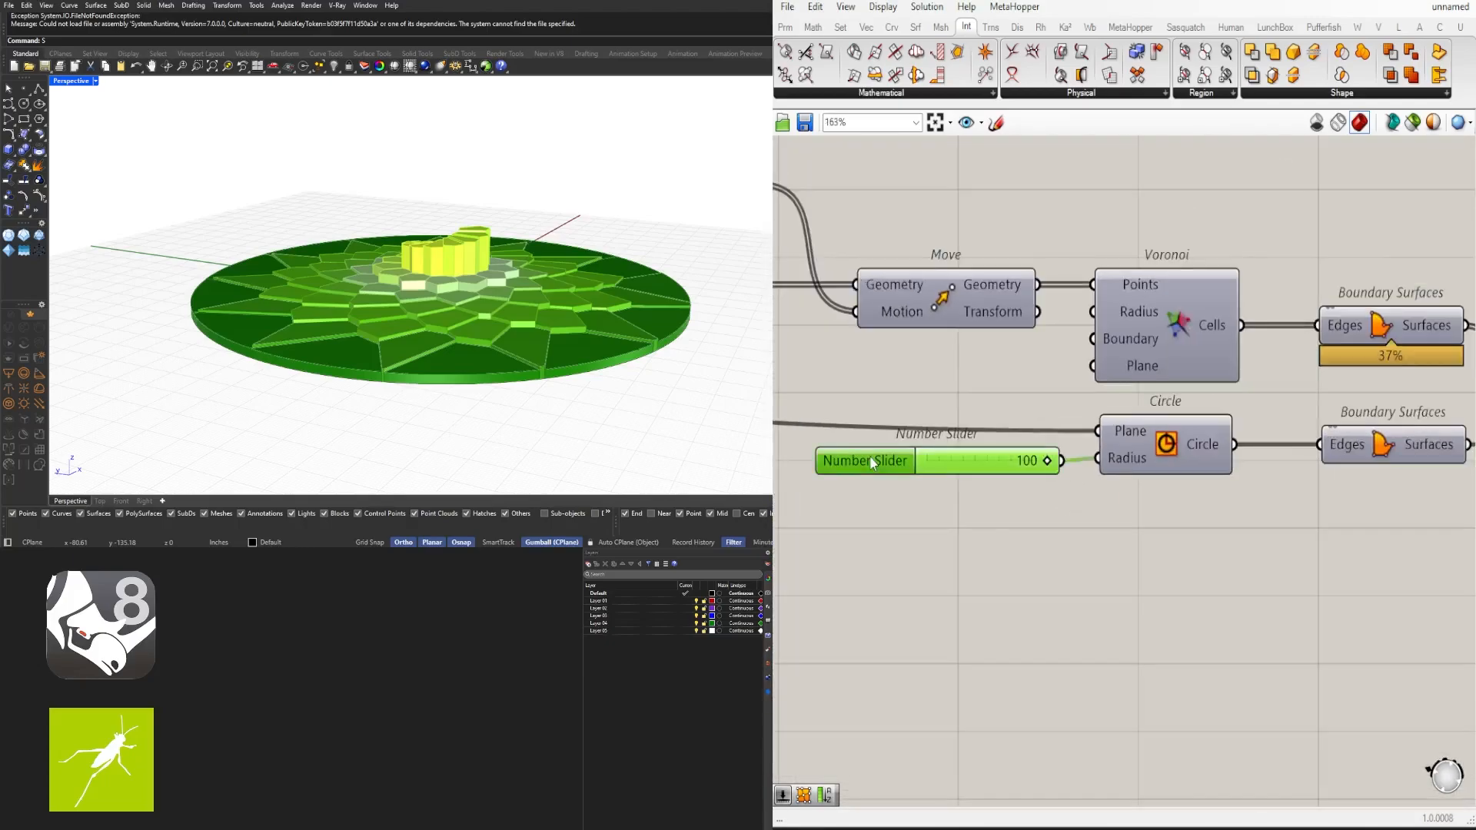
right_click(878, 460)
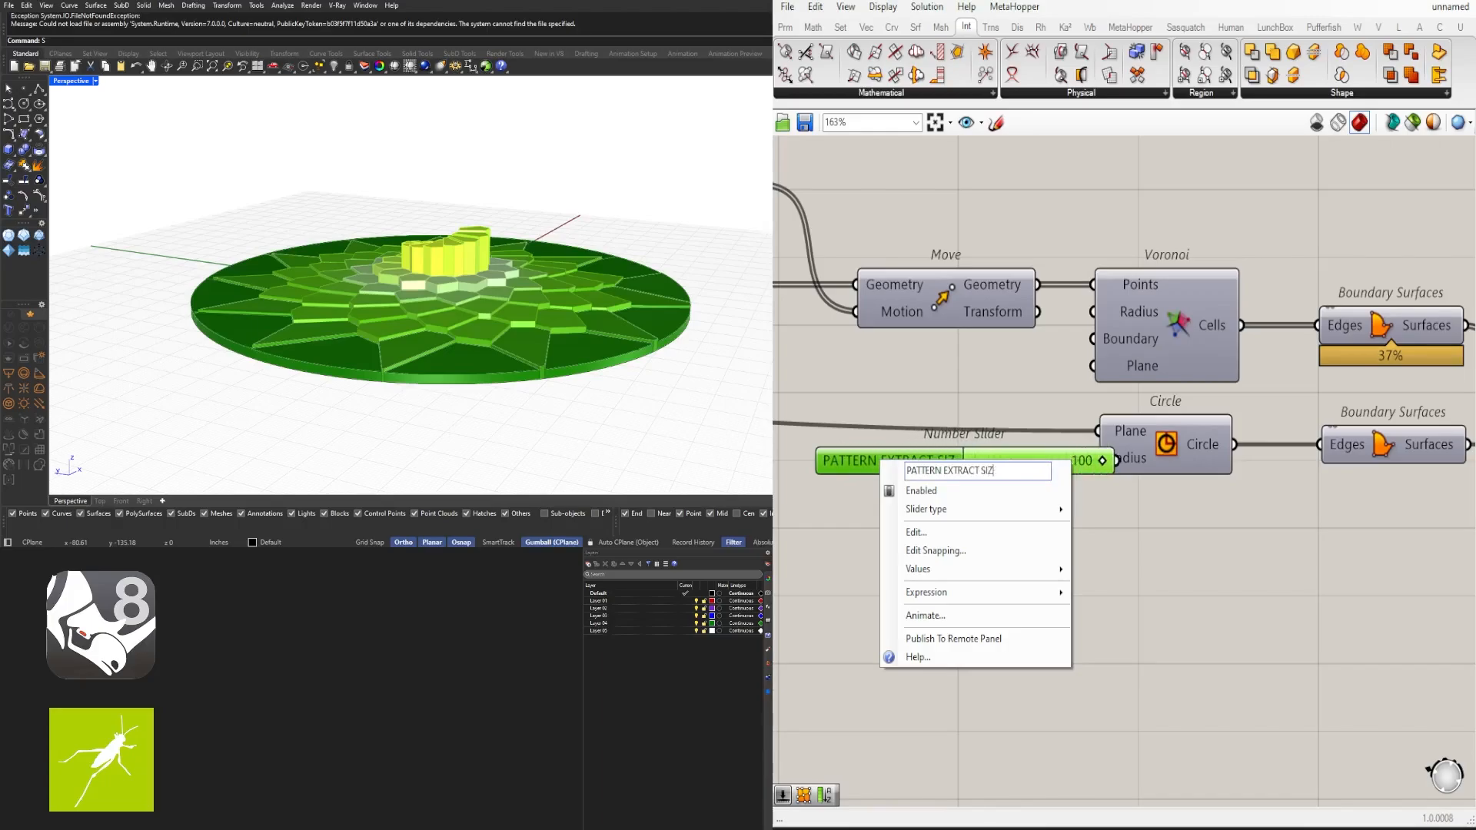
type("PATTERN SIZE")
key("Return")
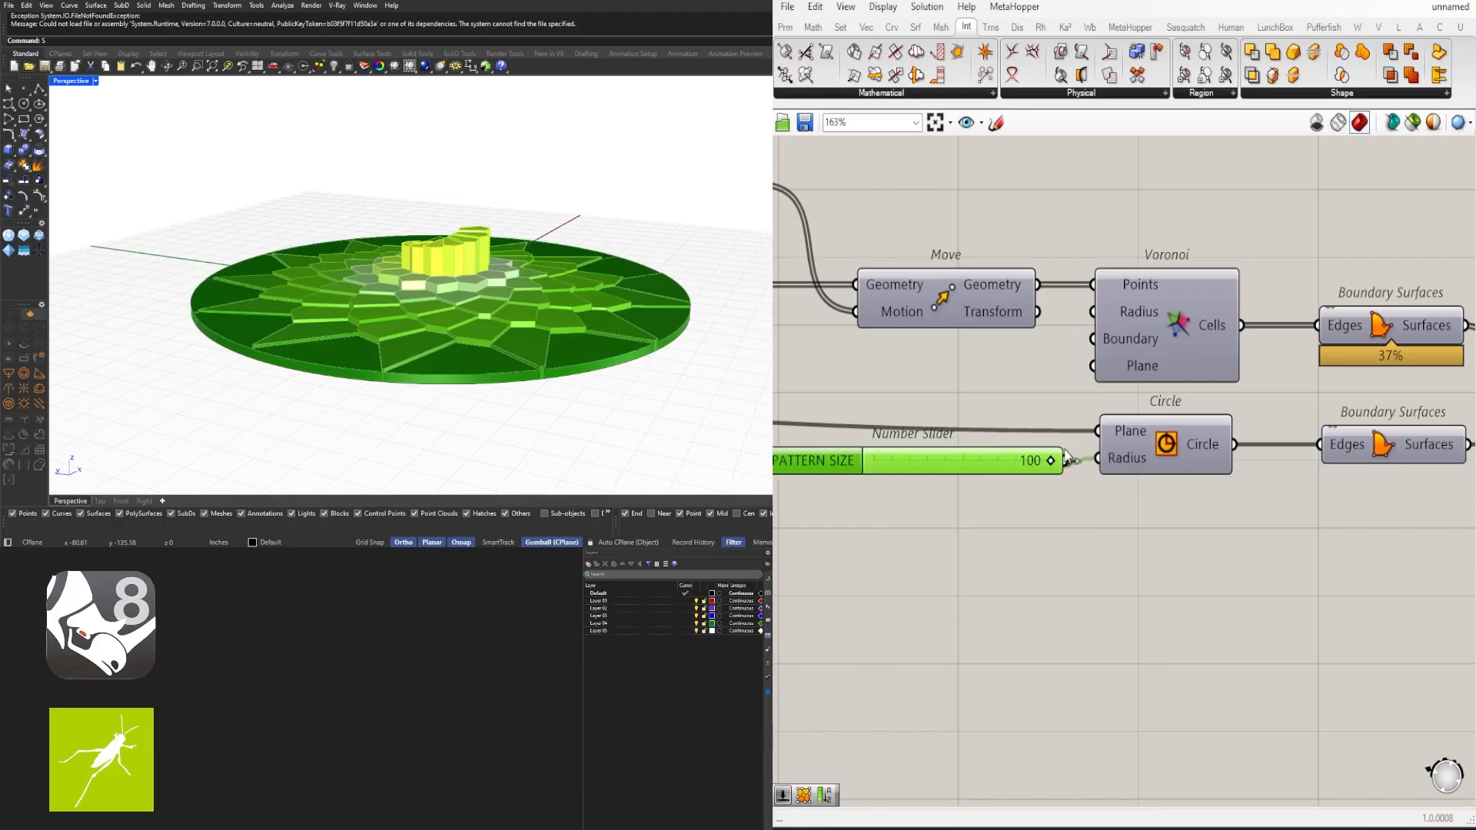
- Move the PATTERN SIZE slider slightly and put it in its own group
left_click_drag(857, 470, 897, 484)
key("ctrl+g")
left_click(979, 552)
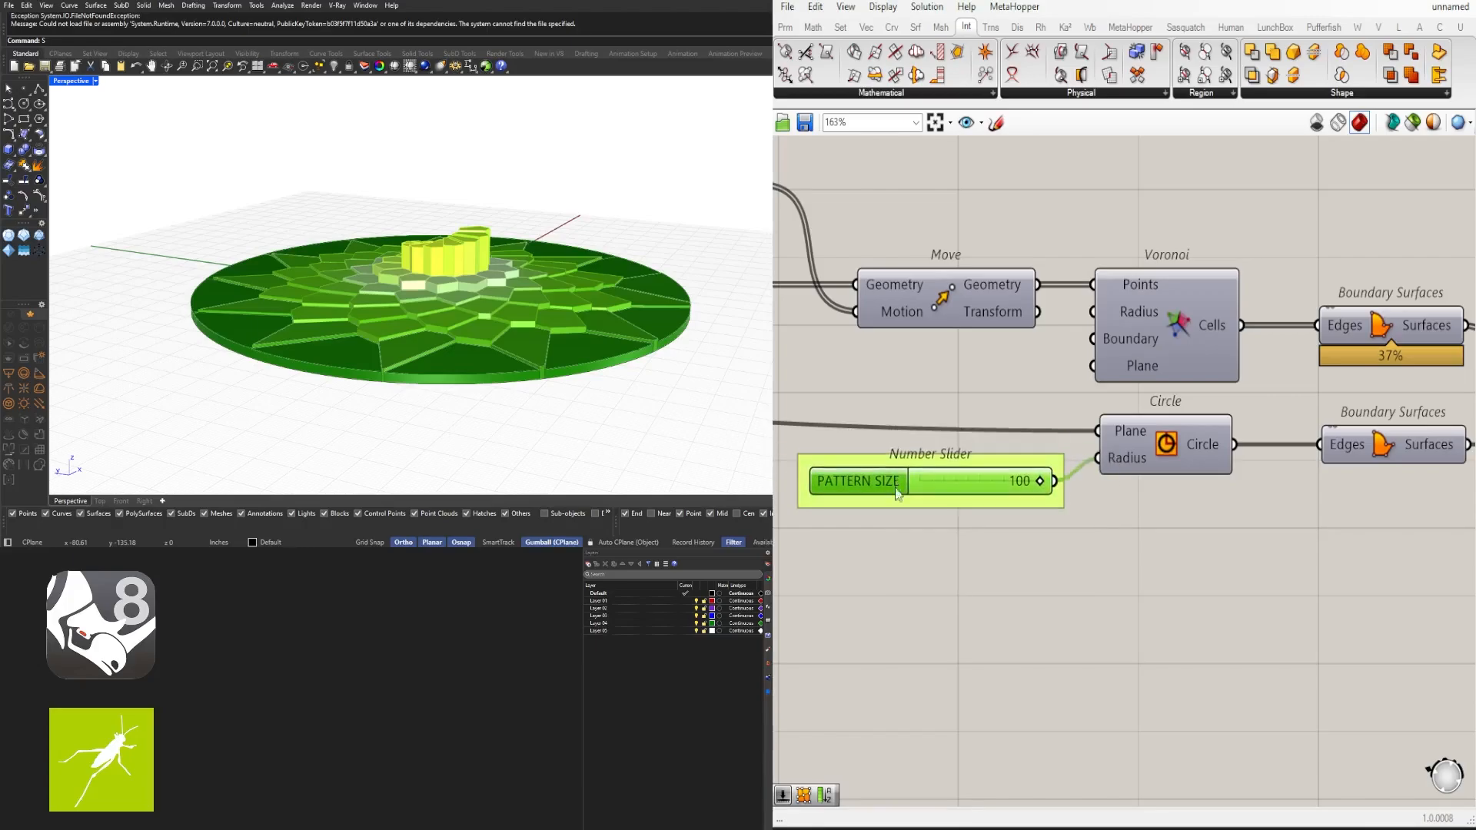
left_click(991, 561)
scroll(1114, 584, "down", 4)
right_click_drag(1268, 607, 930, 578)
scroll(1077, 492, "up", 3)
left_click(1076, 470)
middle_click(1076, 468)
left_click(1126, 423)
- Rename the two sliders feeding Construct Domain MIN and MAX
scroll(1307, 600, "down", 5)
right_click_drag(1352, 619, 994, 504)
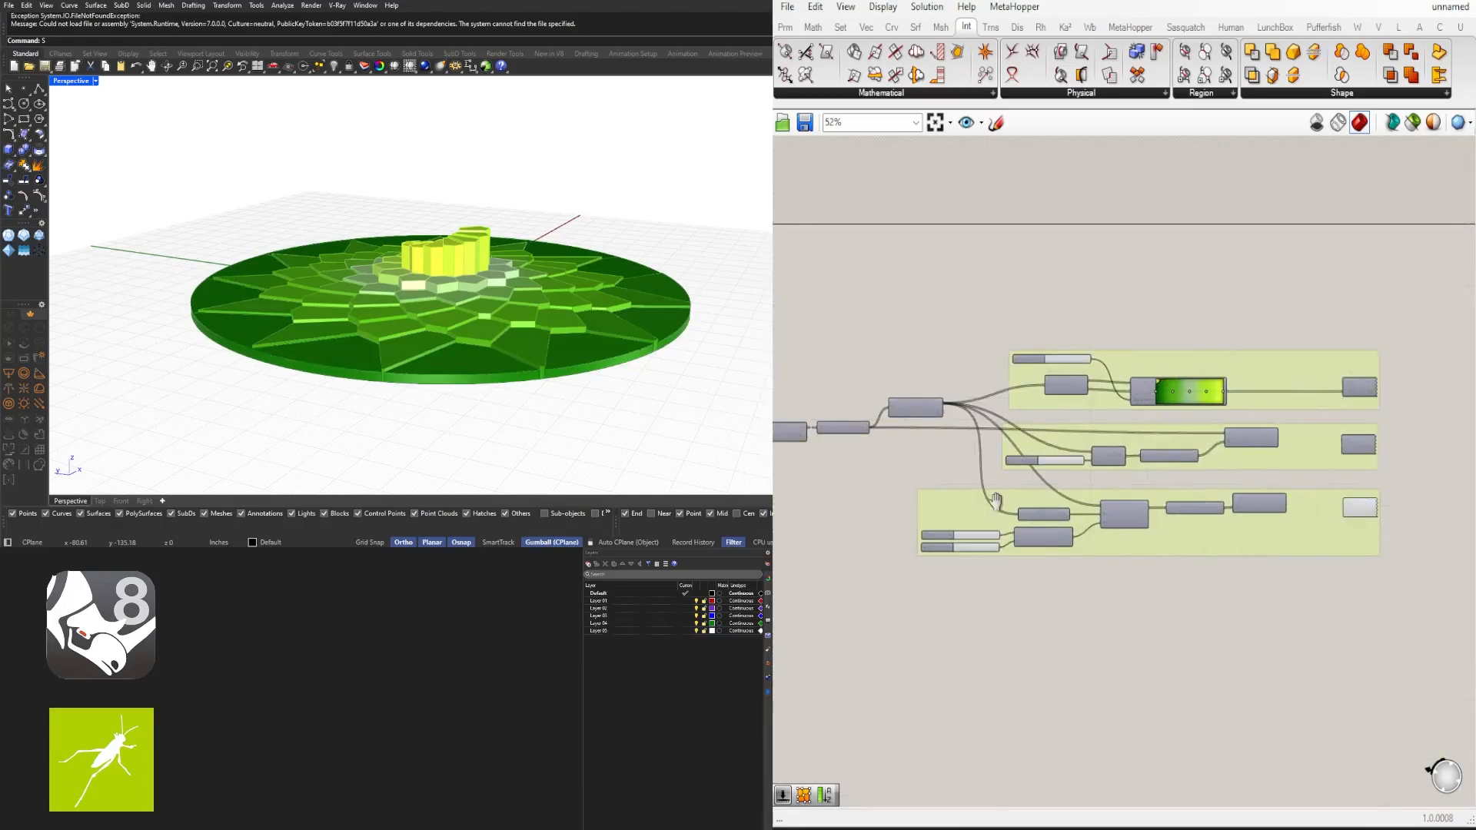
scroll(1099, 514, "up", 4)
scroll(962, 550, "up", 4)
right_click(990, 509)
type("MI")
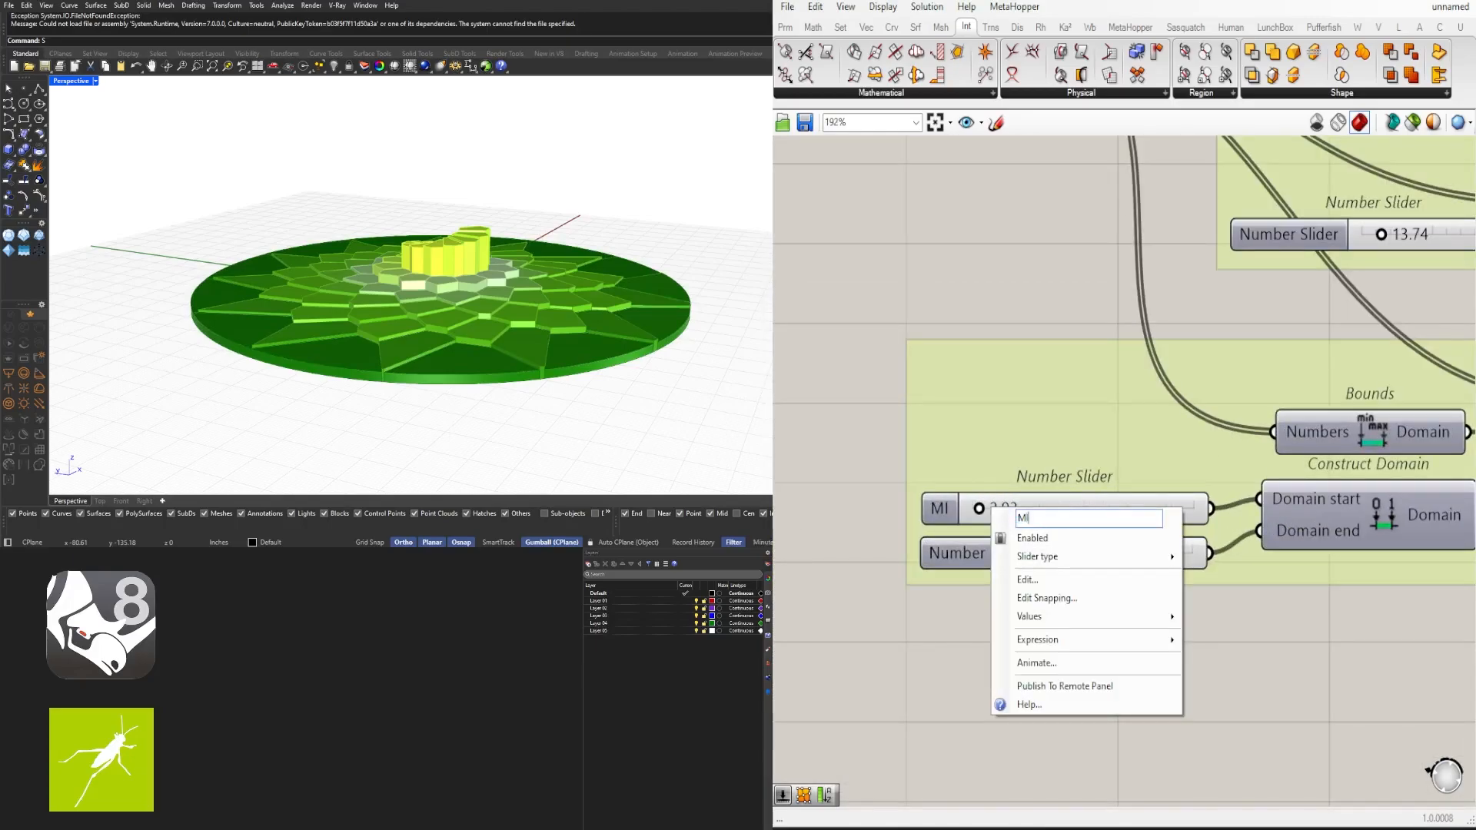
key("Return")
right_click(953, 555)
type("MAX")
key("Return")
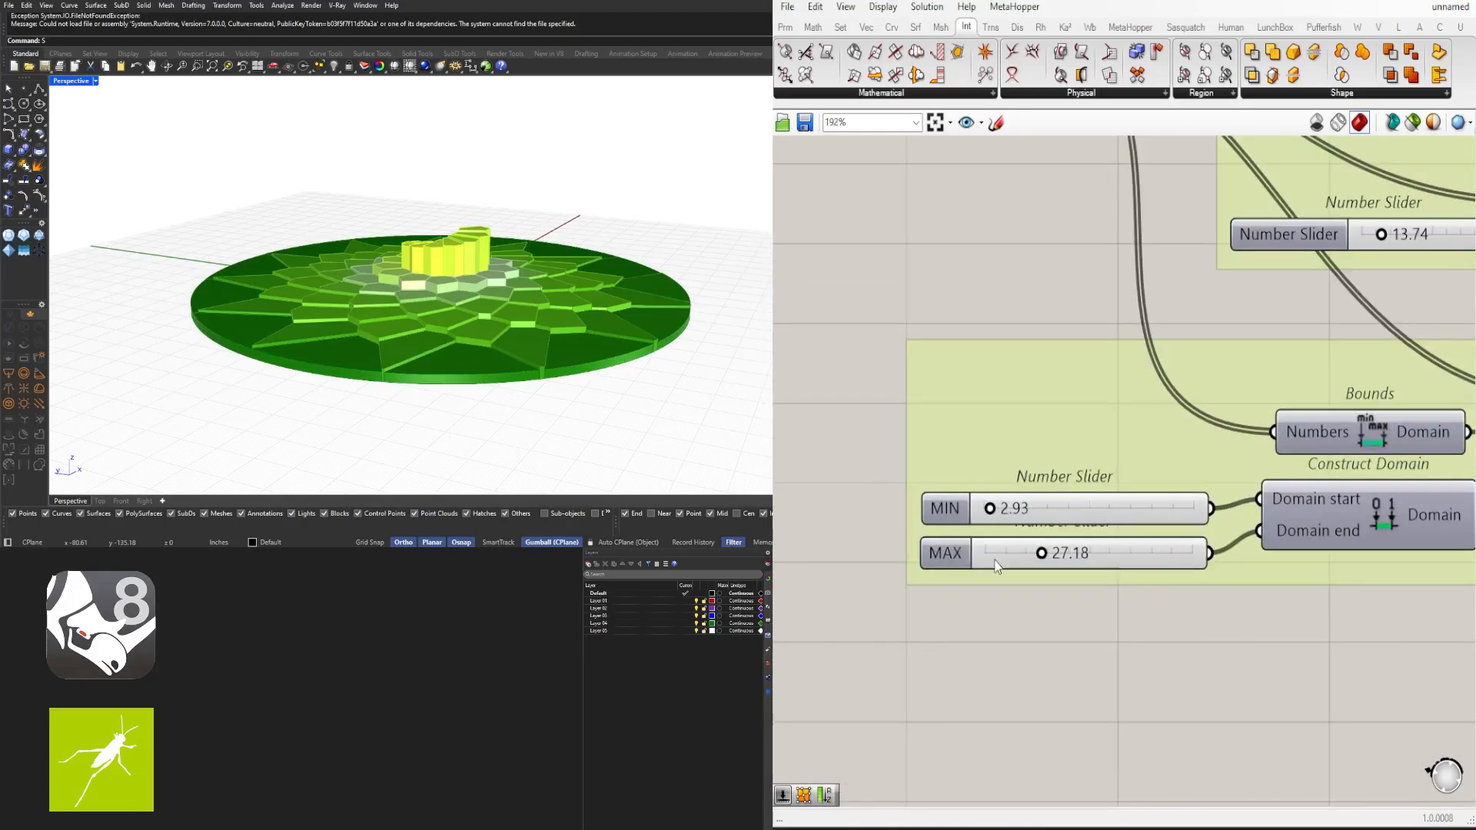
- Rename the 13.74 slider feeding the Division component EXTRUDE SIZE
scroll(995, 550, "down", 4)
scroll(971, 552, "up", 3)
left_click(964, 511)
left_click(959, 551, "shift")
left_click(1046, 604)
scroll(1064, 595, "down", 5)
right_click_drag(1306, 544, 1141, 560)
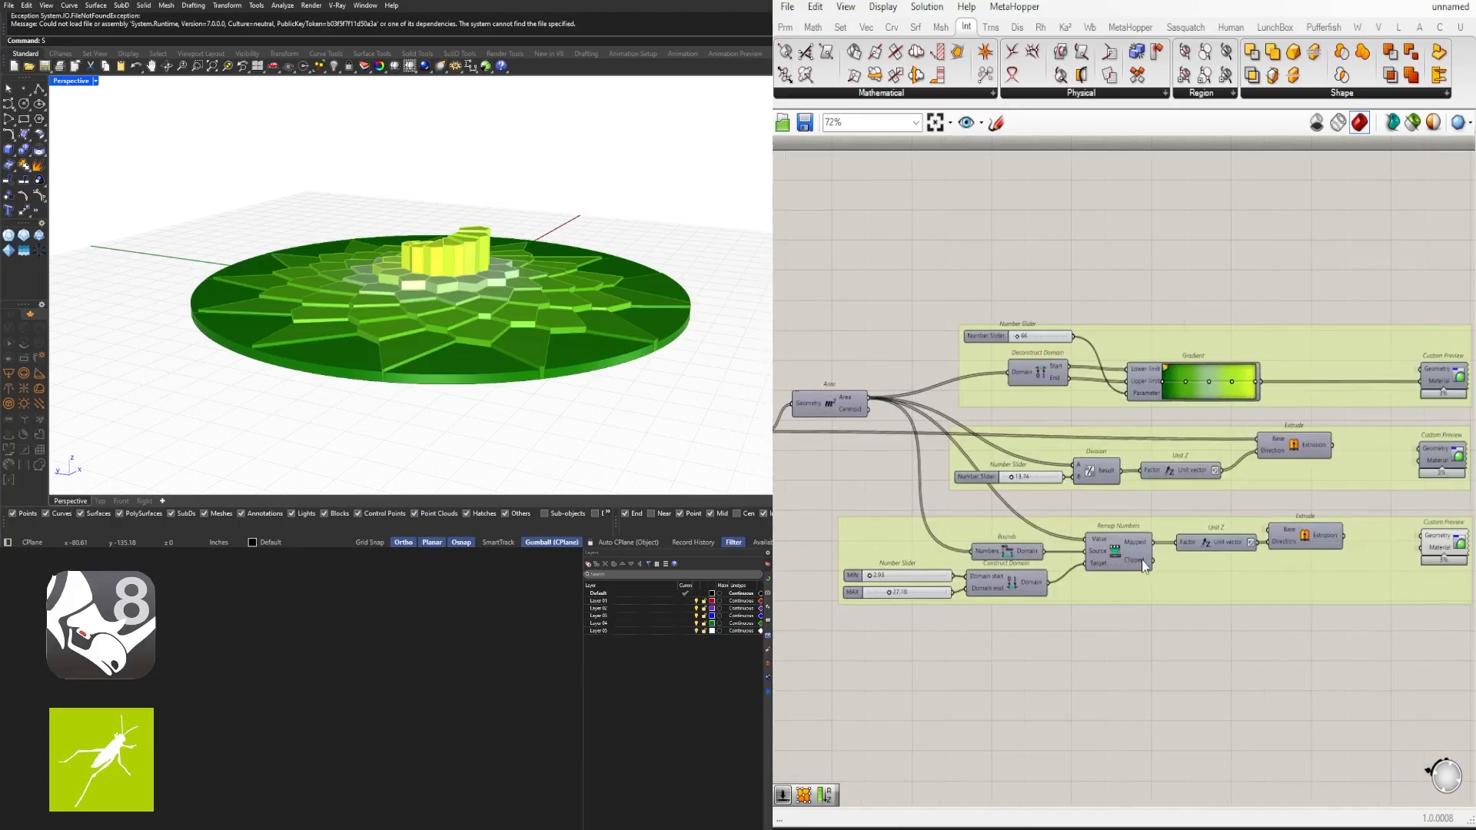
scroll(989, 470, "up", 3)
right_click(977, 481)
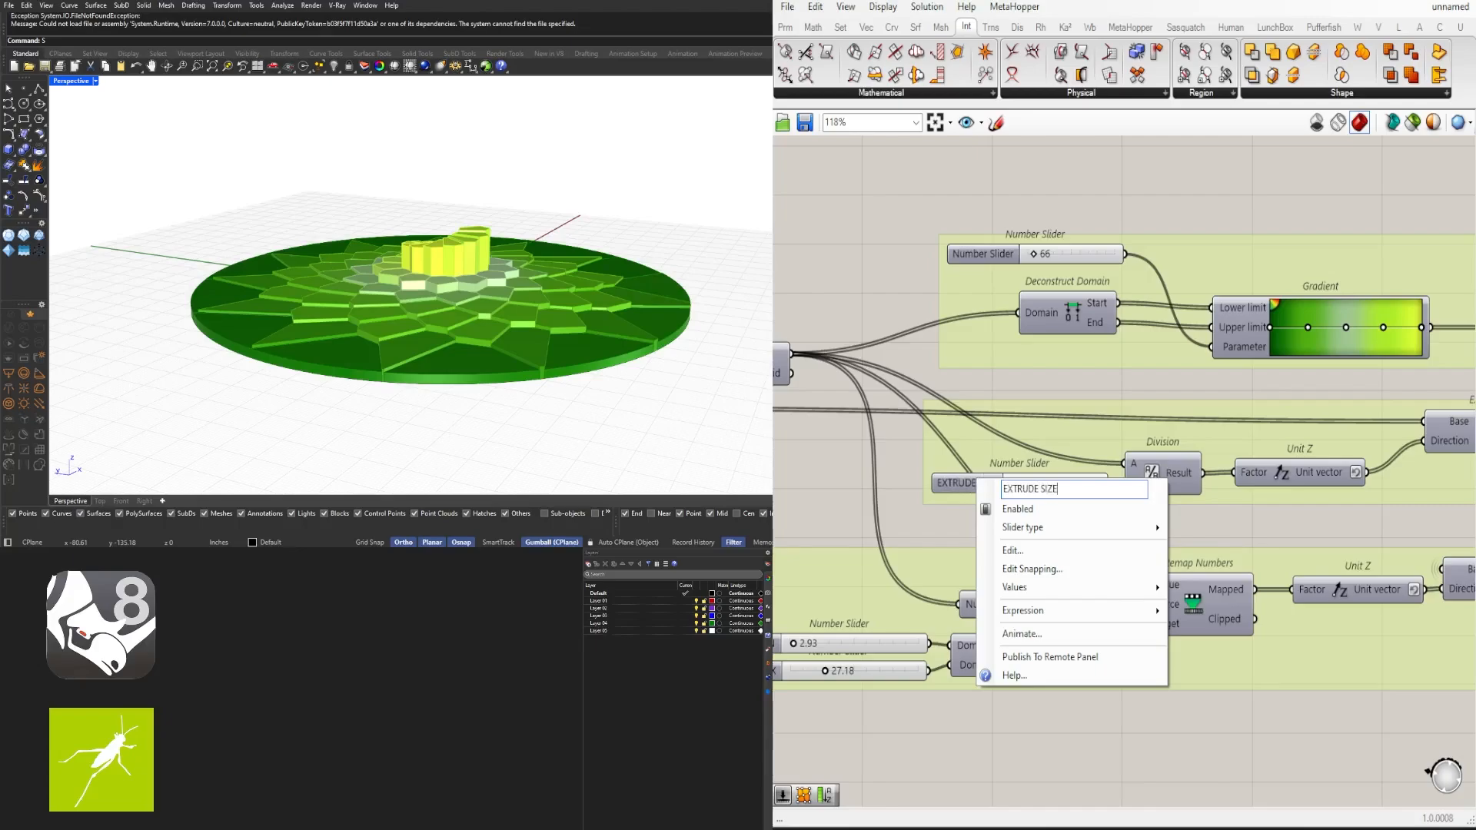
key("Return")
- Rename the domain sliders MIN EXTRUDE and MAX EXTRUDE
scroll(1076, 503, "down", 3)
right_click_drag(961, 533, 959, 547)
scroll(860, 619, "up", 3)
right_click(903, 593)
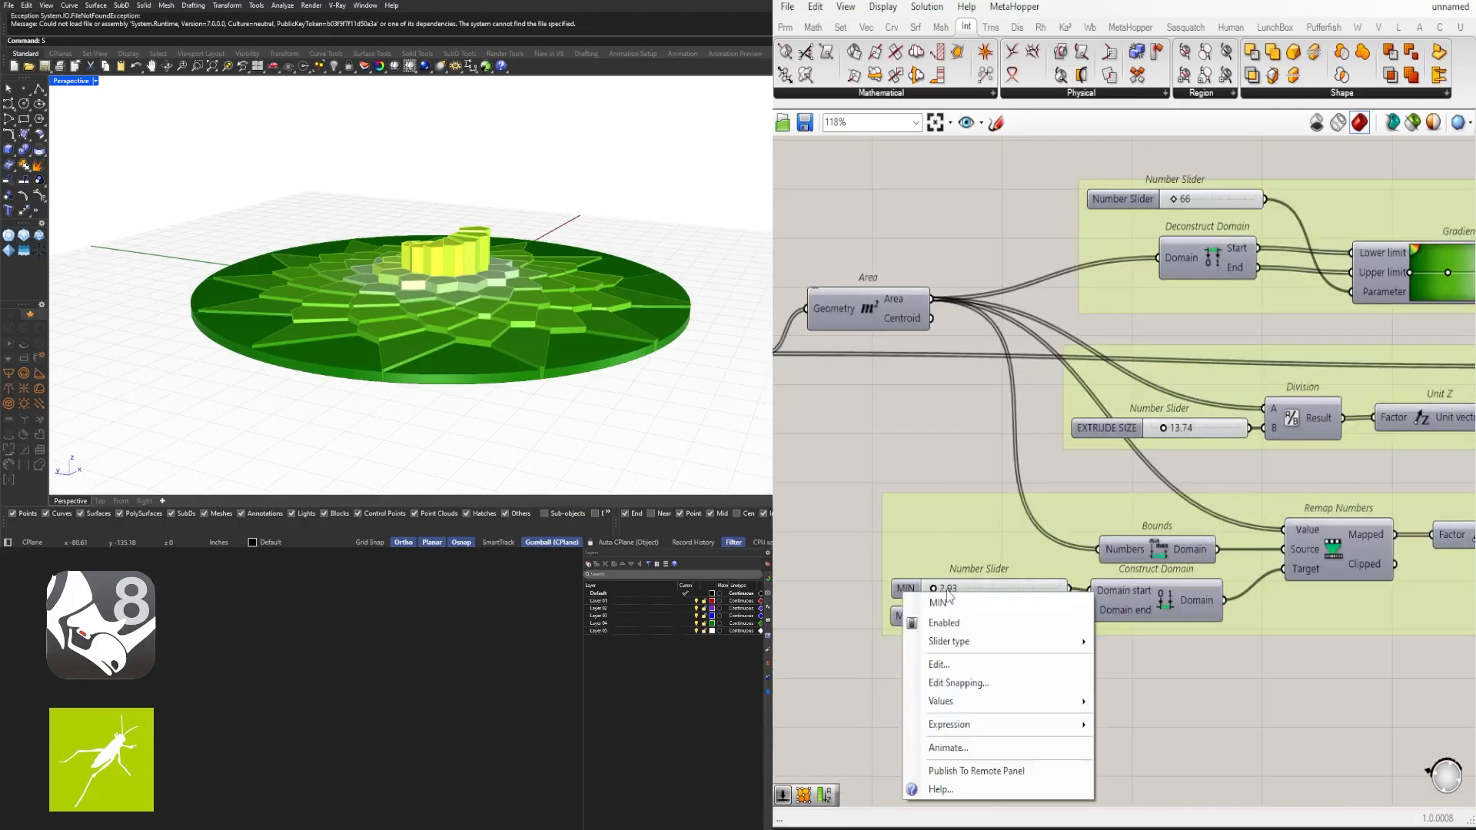
right_click(915, 615)
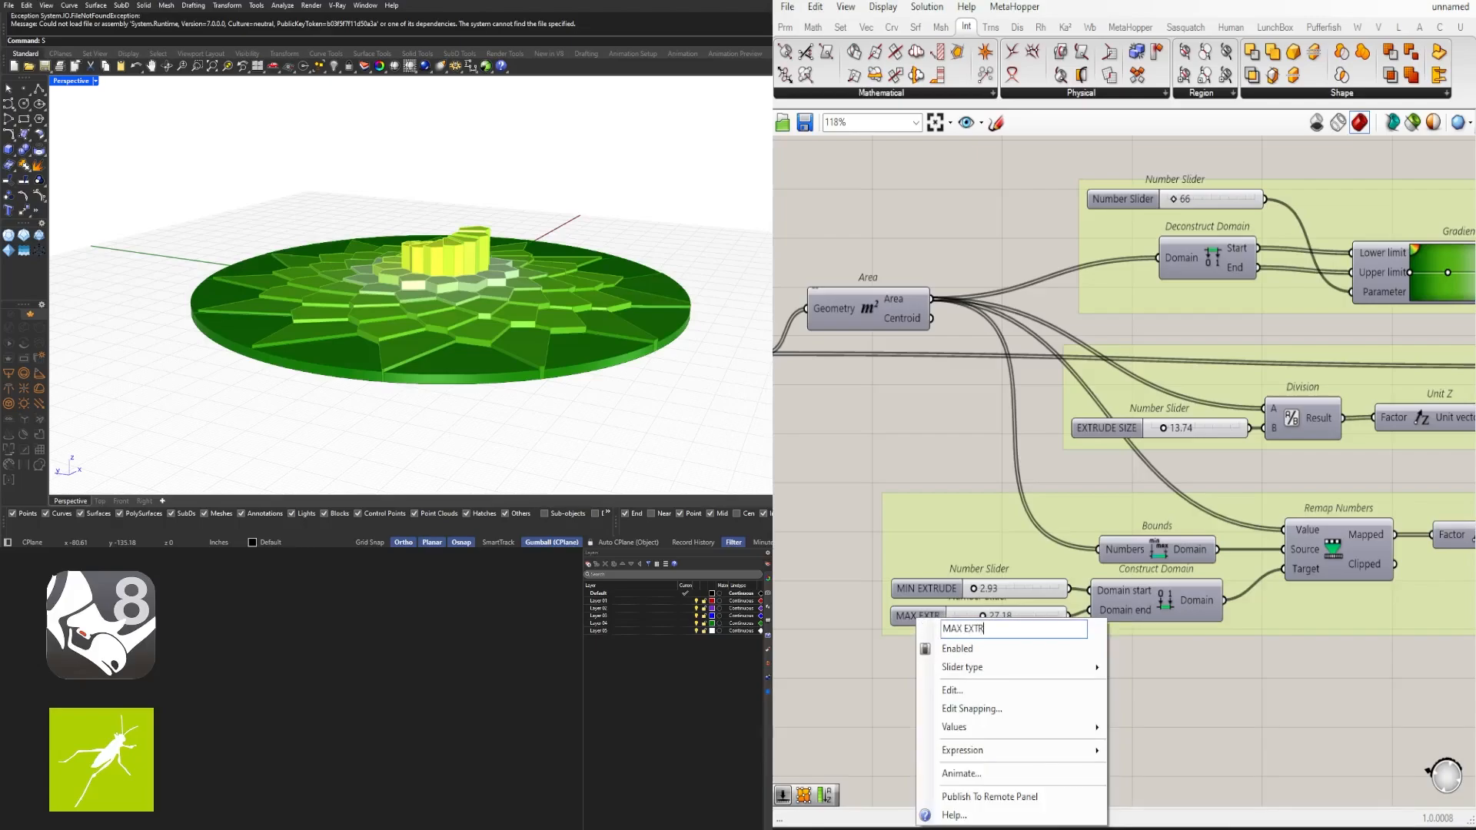
key("Return")
- Set the slider feeding the Gradient's parameter to 61
scroll(999, 623, "down", 3)
scroll(1036, 354, "up", 1)
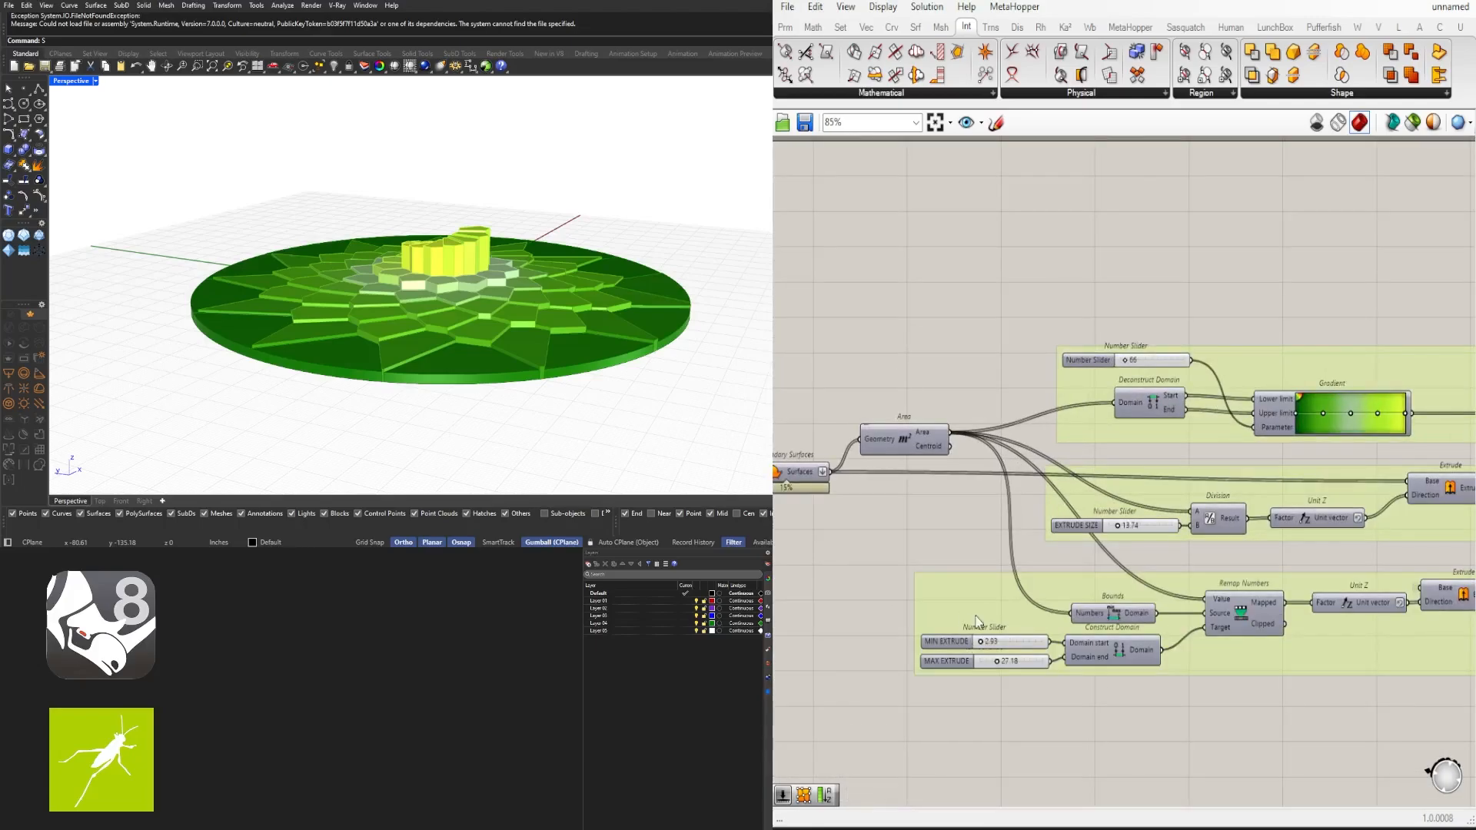
right_click_drag(1157, 365, 1034, 333)
scroll(981, 334, "up", 2)
left_click(1049, 395)
left_click(959, 334)
scroll(961, 334, "up", 5)
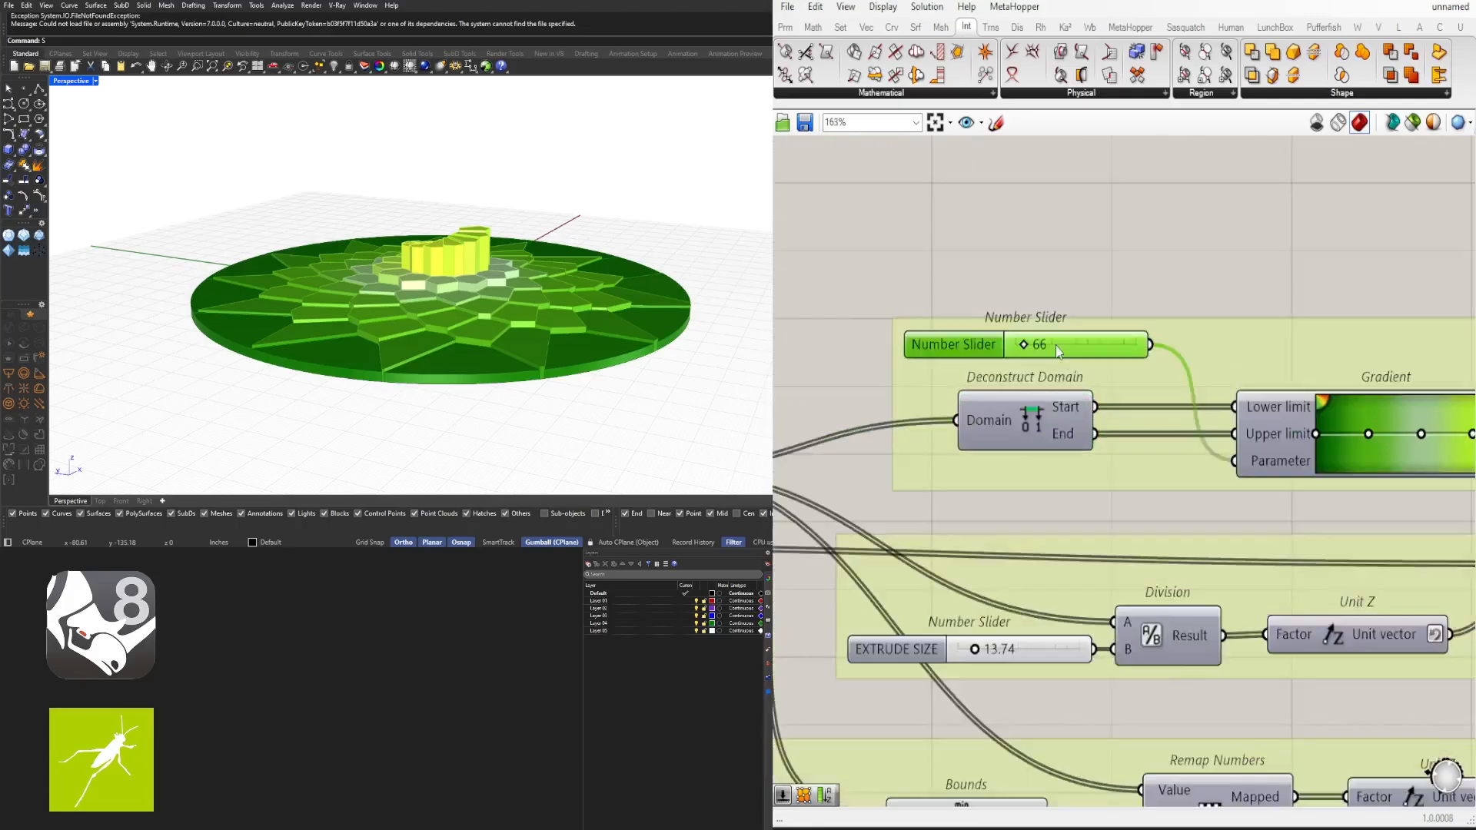
right_click_drag(584, 307, 587, 385)
scroll(916, 369, "up", 4)
mouse_move(1003, 329)
left_mouse_down()
mouse_move(1046, 329)
mouse_move(1017, 329)
left_mouse_up()
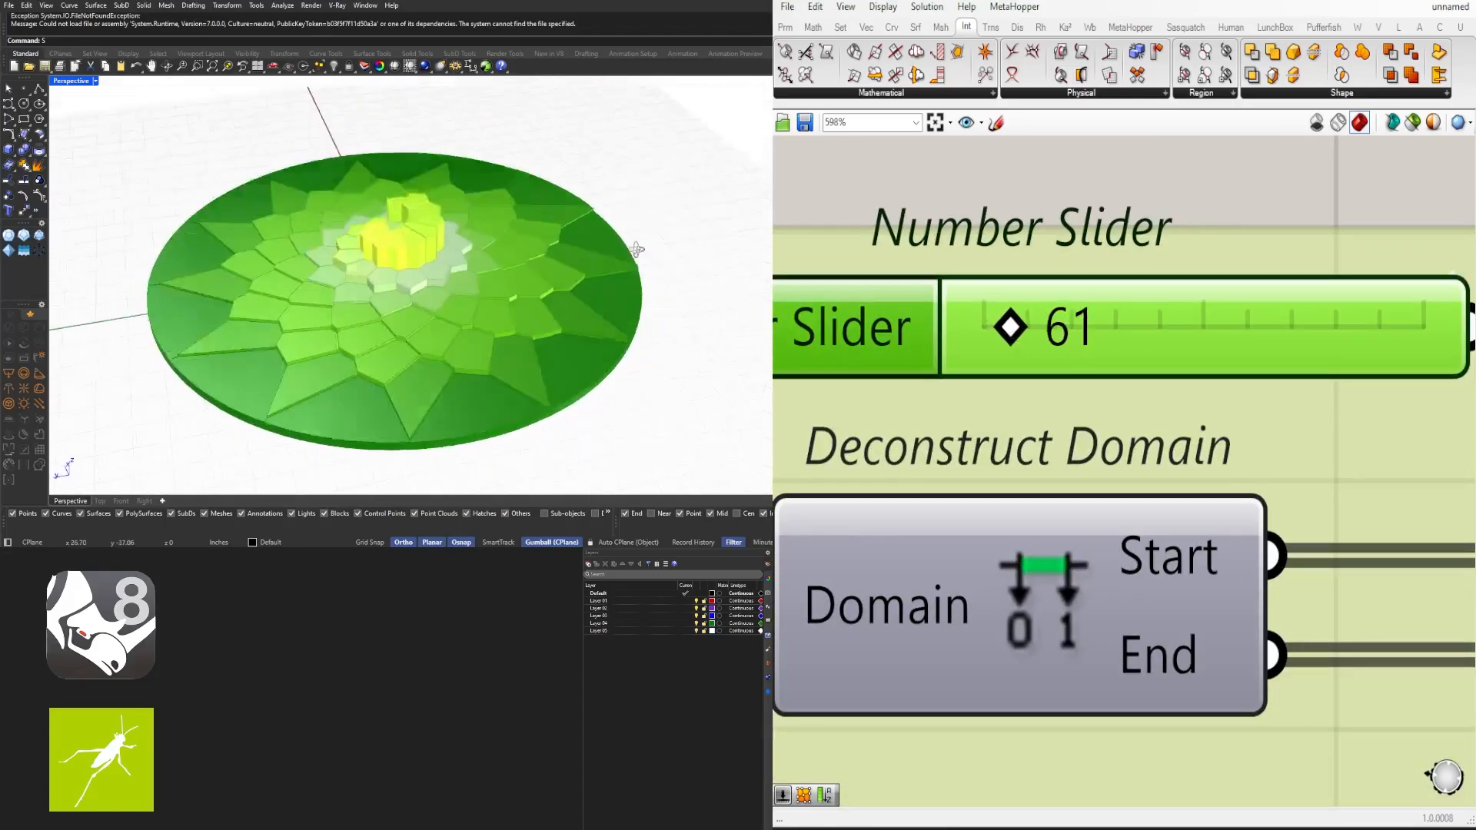
- Rename the Gradient's parameter slider COLOR PICKER
scroll(1042, 399, "down", 5)
right_click(945, 390)
type("COLOR")
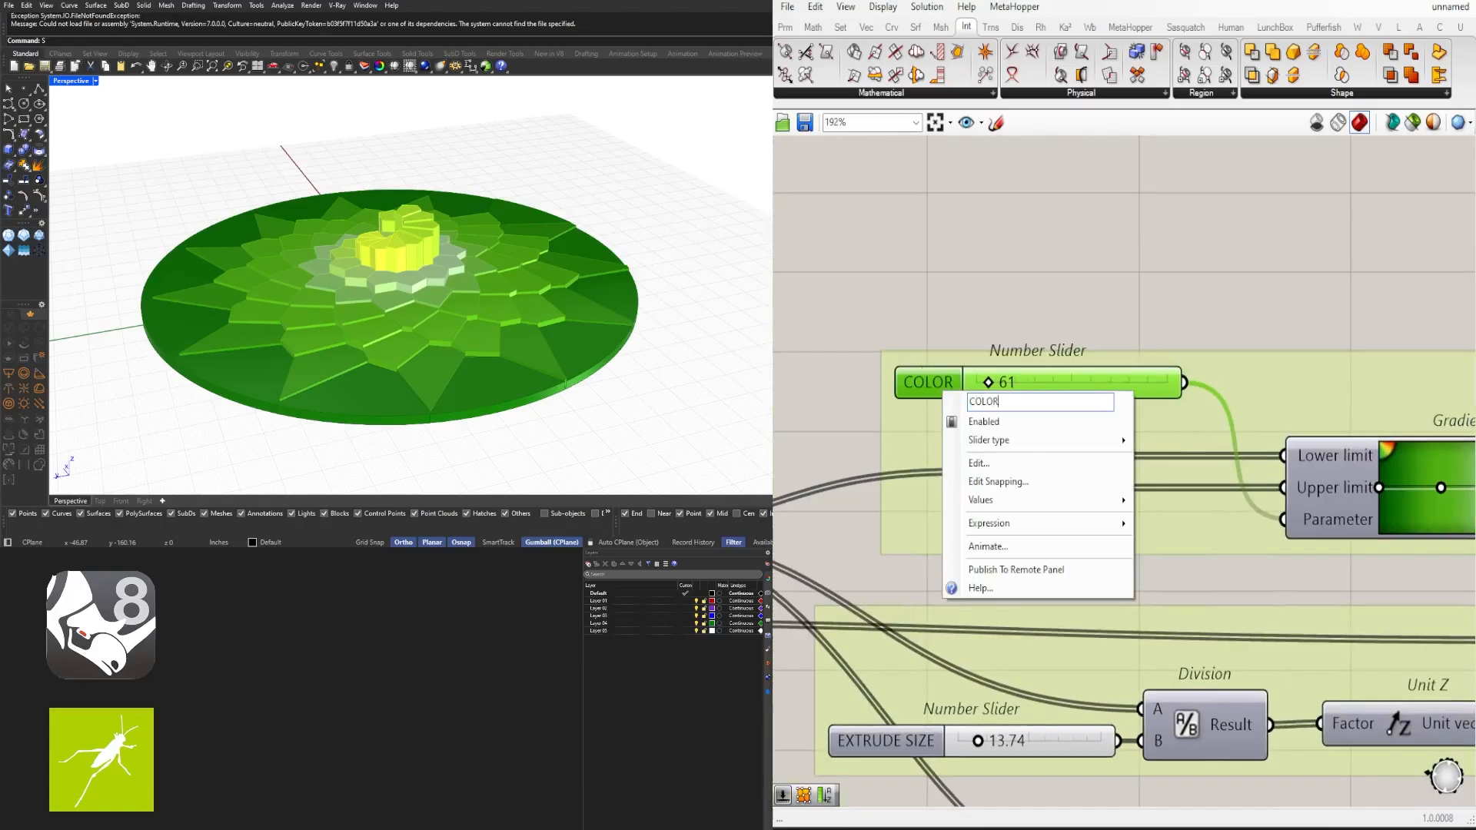
type(" PICKER")
key("Return")
- Switch which extrusion's Custom Preview component is enabled so the remapped extrusion shows
scroll(1009, 278, "down", 5)
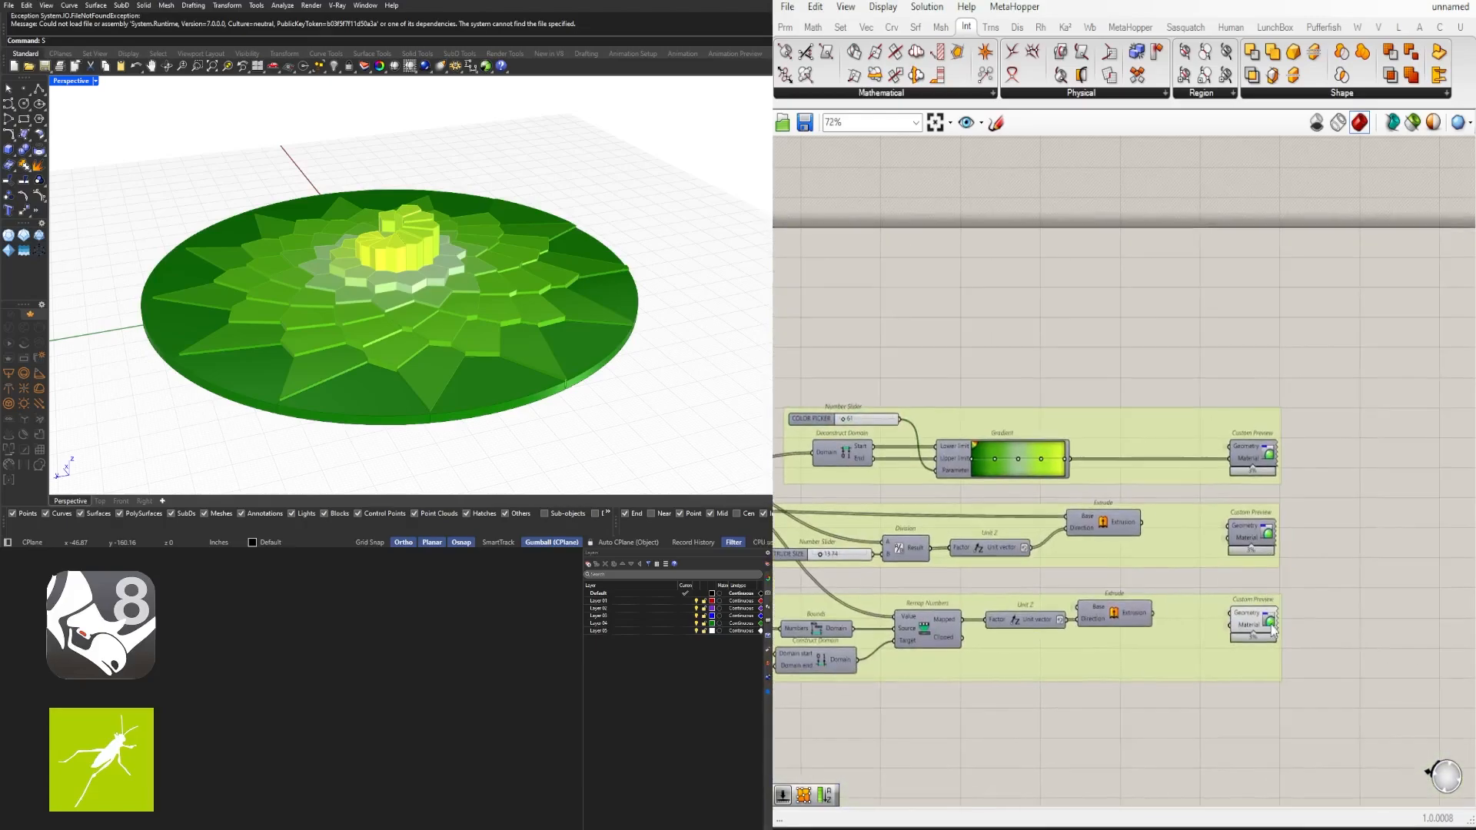
left_click(1260, 619)
middle_click(1252, 623)
left_click(1285, 592)
left_click(1250, 532)
middle_click(1247, 527)
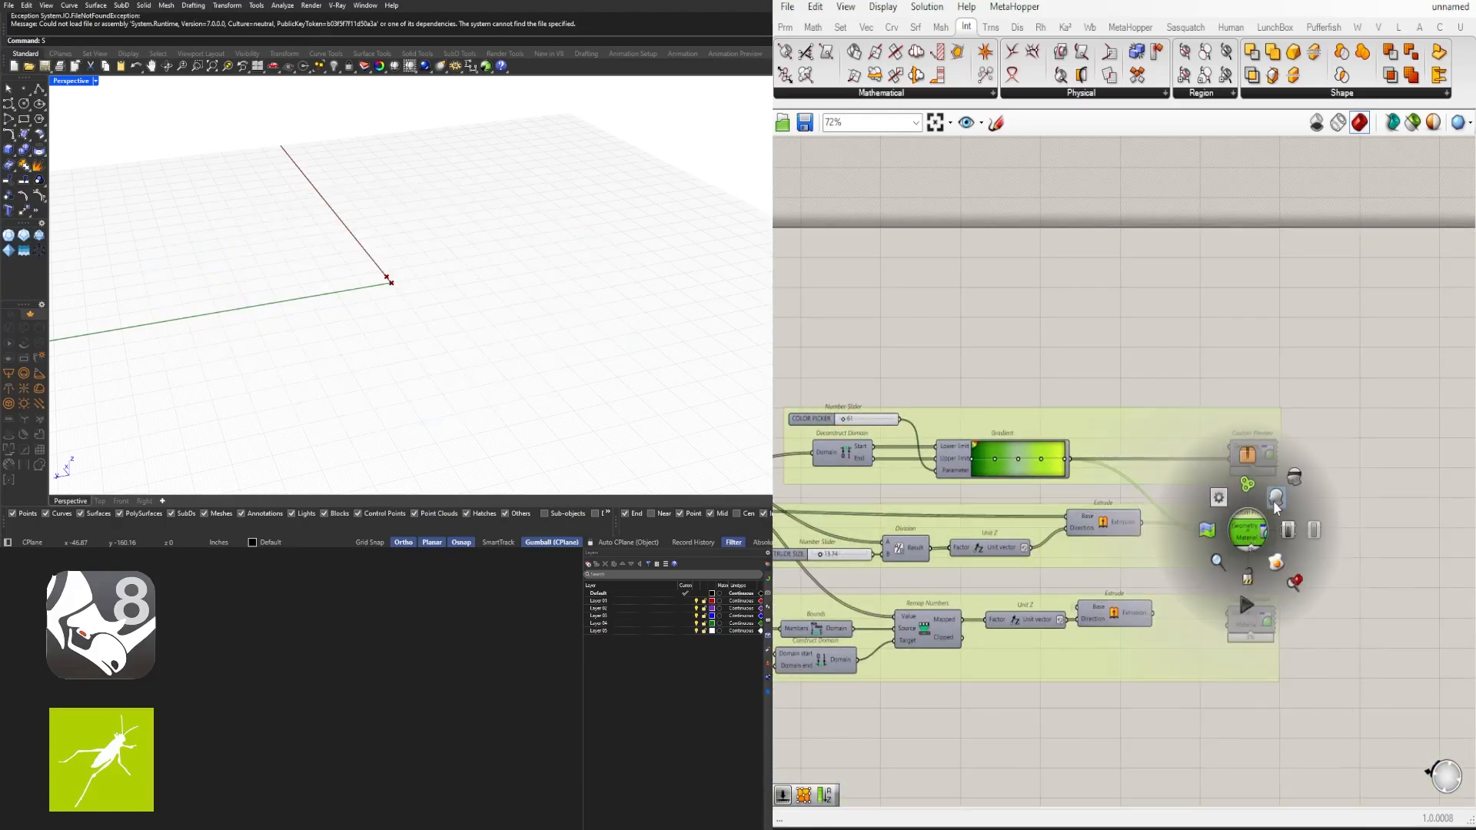
left_click(1285, 560)
mouse_move(469, 308)
right_mouse_down()
mouse_move(561, 266)
mouse_move(477, 298)
mouse_move(467, 323)
right_mouse_up()
- Select and align the grouped input sliders beside the Construct Point and Multiplication components
scroll(1099, 402, "down", 5)
right_click_drag(1100, 401, 1369, 344)
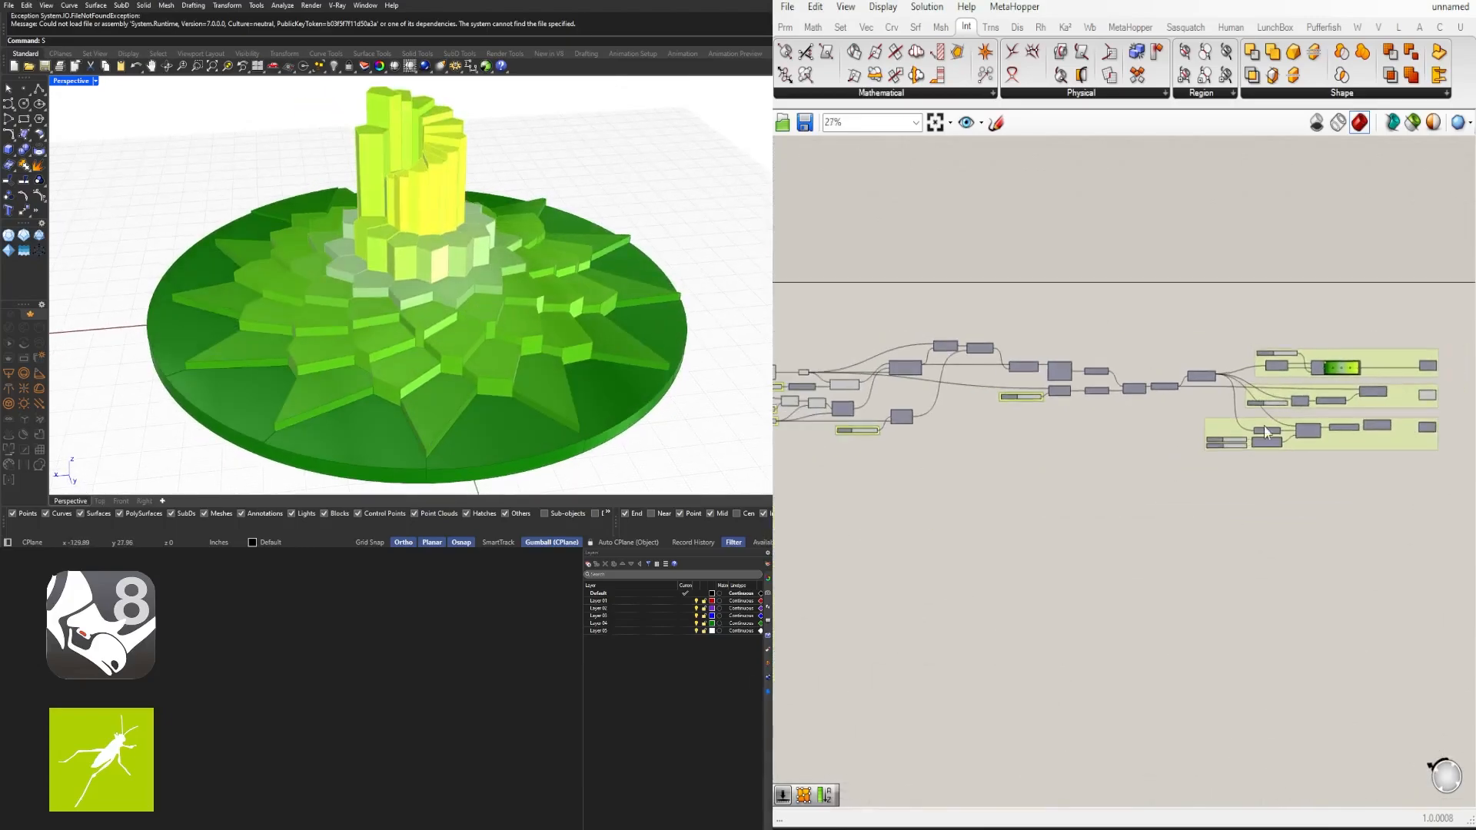
right_click_drag(830, 395, 943, 392)
scroll(944, 392, "up", 4)
left_click_drag(1096, 454, 925, 316)
middle_click(943, 305)
left_click(983, 259)
scroll(1069, 369, "up", 2)
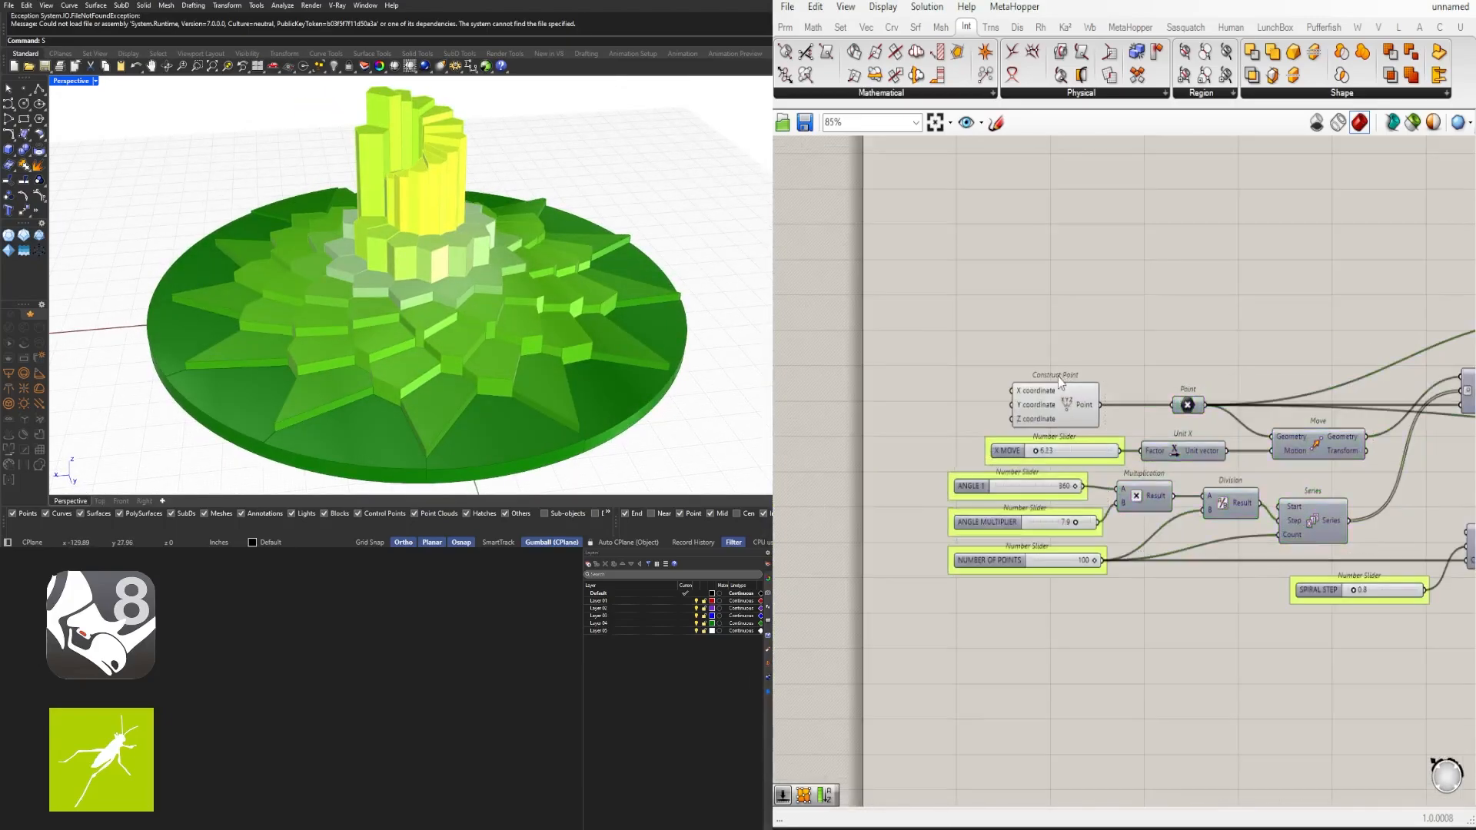
left_click(1066, 394)
middle_click(1078, 394)
left_click(1117, 346)
left_click_drag(1034, 626, 953, 439)
left_click(1025, 582)
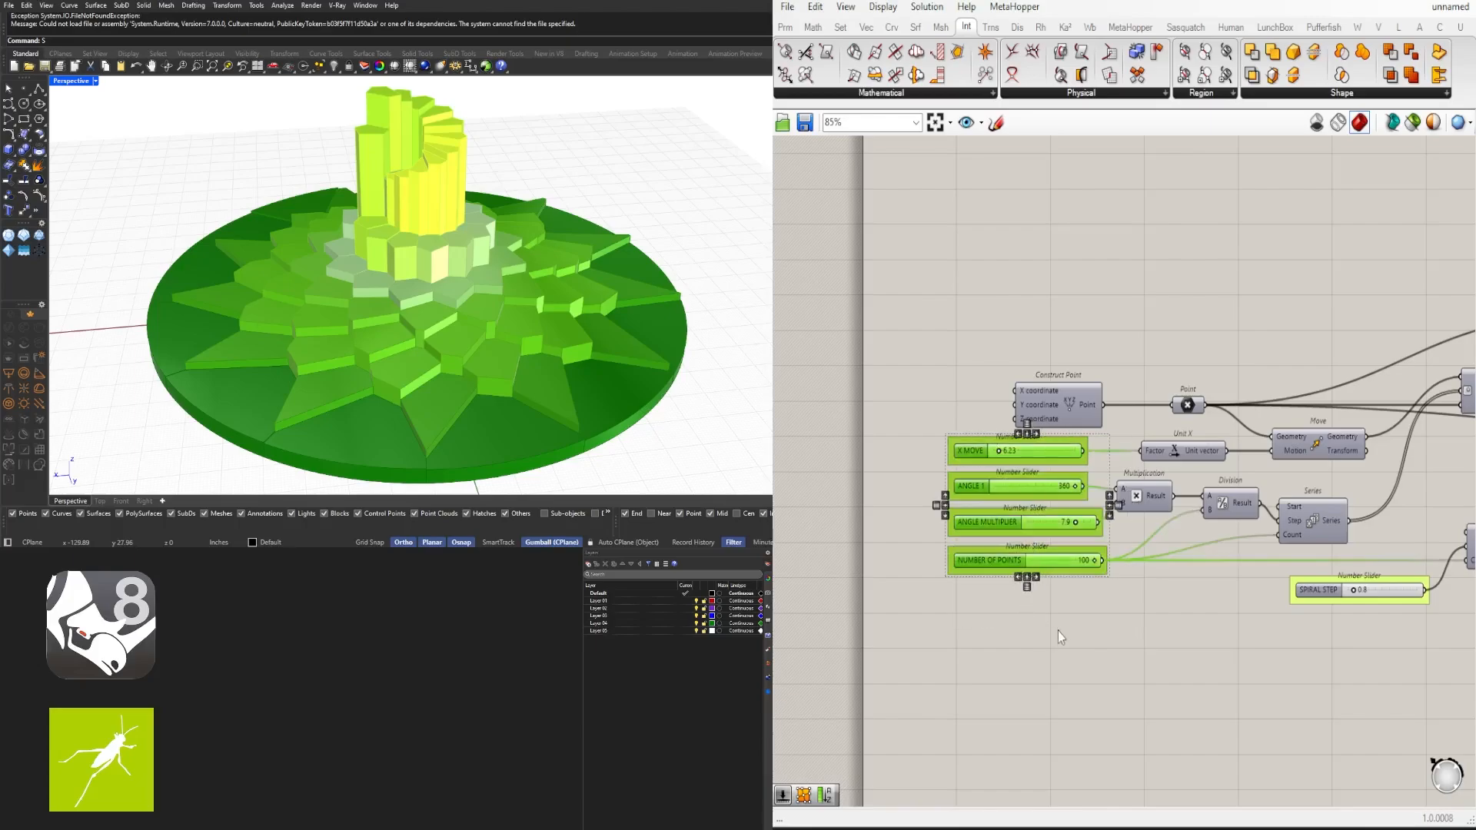
left_click(1057, 631)
- Reposition the Line and Amplitude components along the wire chain toward Move
scroll(1323, 629, "down", 3)
right_click_drag(1323, 629, 1141, 568)
scroll(1232, 535, "up", 4)
left_click_drag(1252, 522, 1294, 525)
left_click_drag(1066, 566, 1139, 514)
right_click_drag(1313, 558, 1211, 571)
scroll(1269, 461, "down", 3)
right_click_drag(1272, 453, 1215, 468)
scroll(1341, 377, "up", 4)
left_click_drag(1265, 366, 1101, 334)
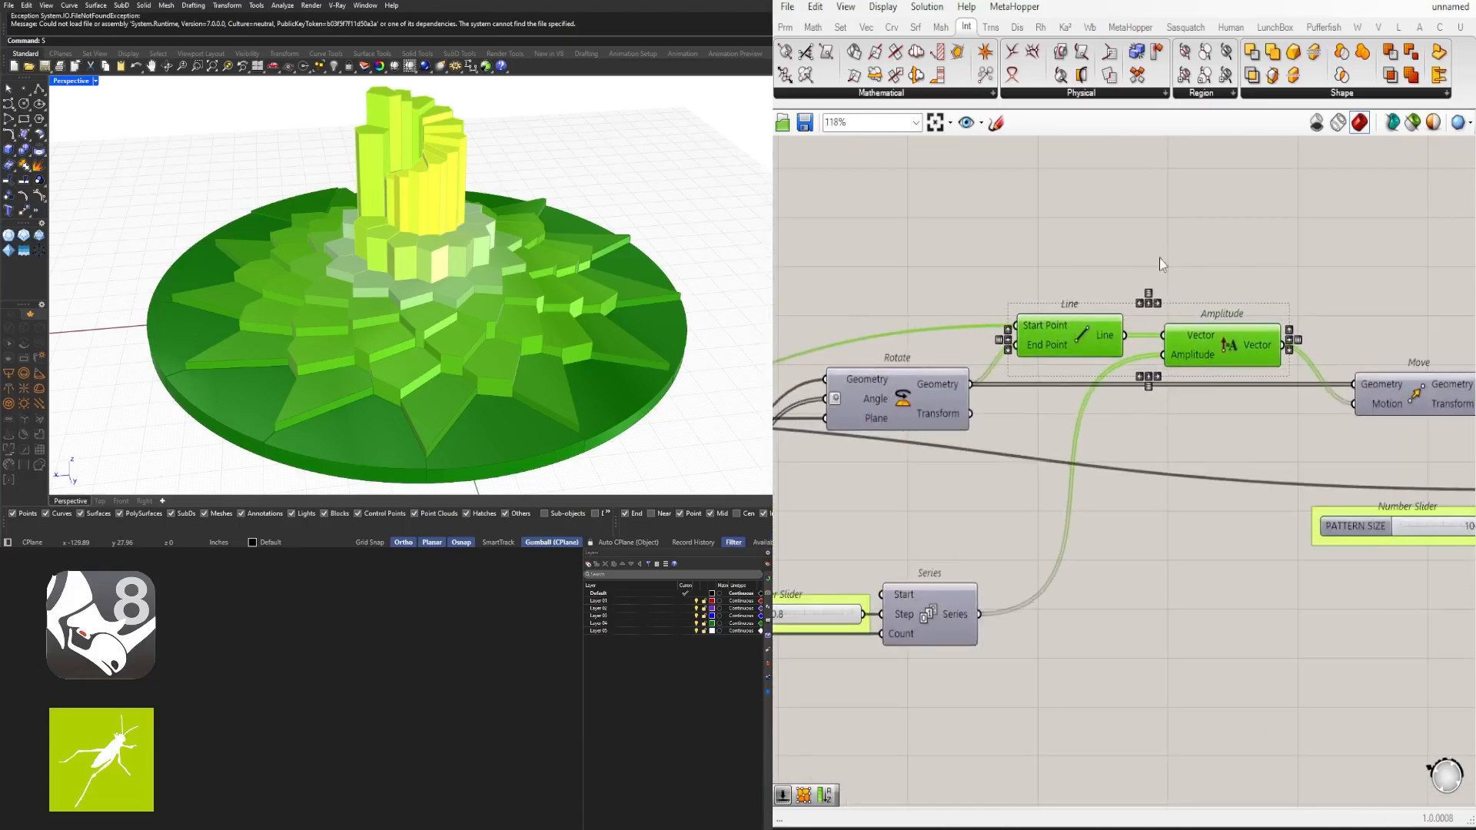
left_click(1159, 259)
- Move the PATTERN SIZE slider group beside the Circle component and hide the Circle's Plane input wire
right_click_drag(1337, 508, 1038, 477)
scroll(1137, 492, "down", 3)
scroll(990, 523, "up", 1)
right_click_drag(1214, 519, 1300, 514)
left_click_drag(1278, 504, 1054, 427)
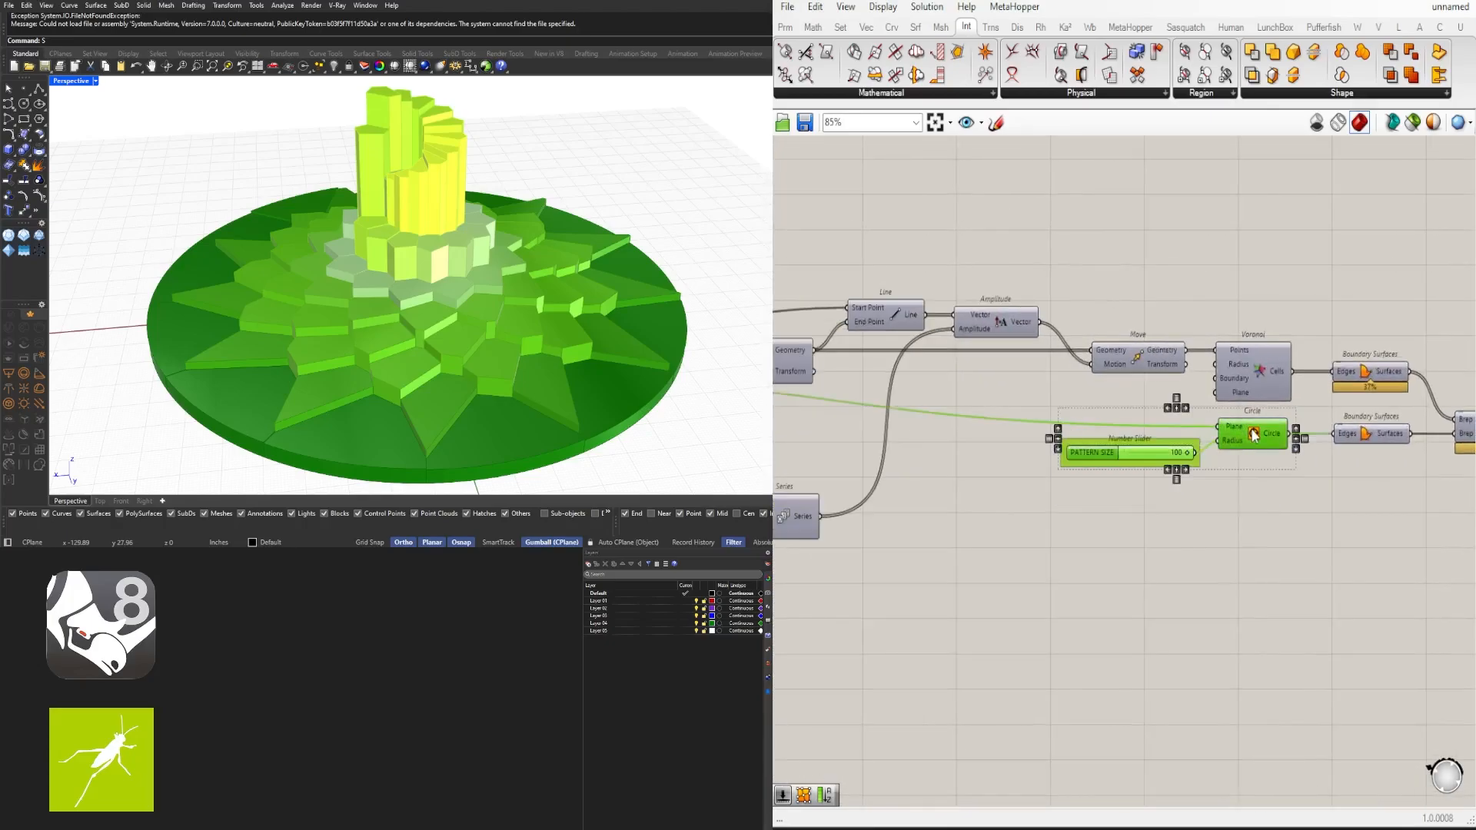
left_click(1357, 493)
right_click_drag(1367, 494, 1297, 495)
left_click_drag(1301, 496, 1080, 428)
scroll(1194, 432, "up", 3)
left_click_drag(1197, 431, 1197, 416)
left_click(1199, 488)
right_click(1146, 405)
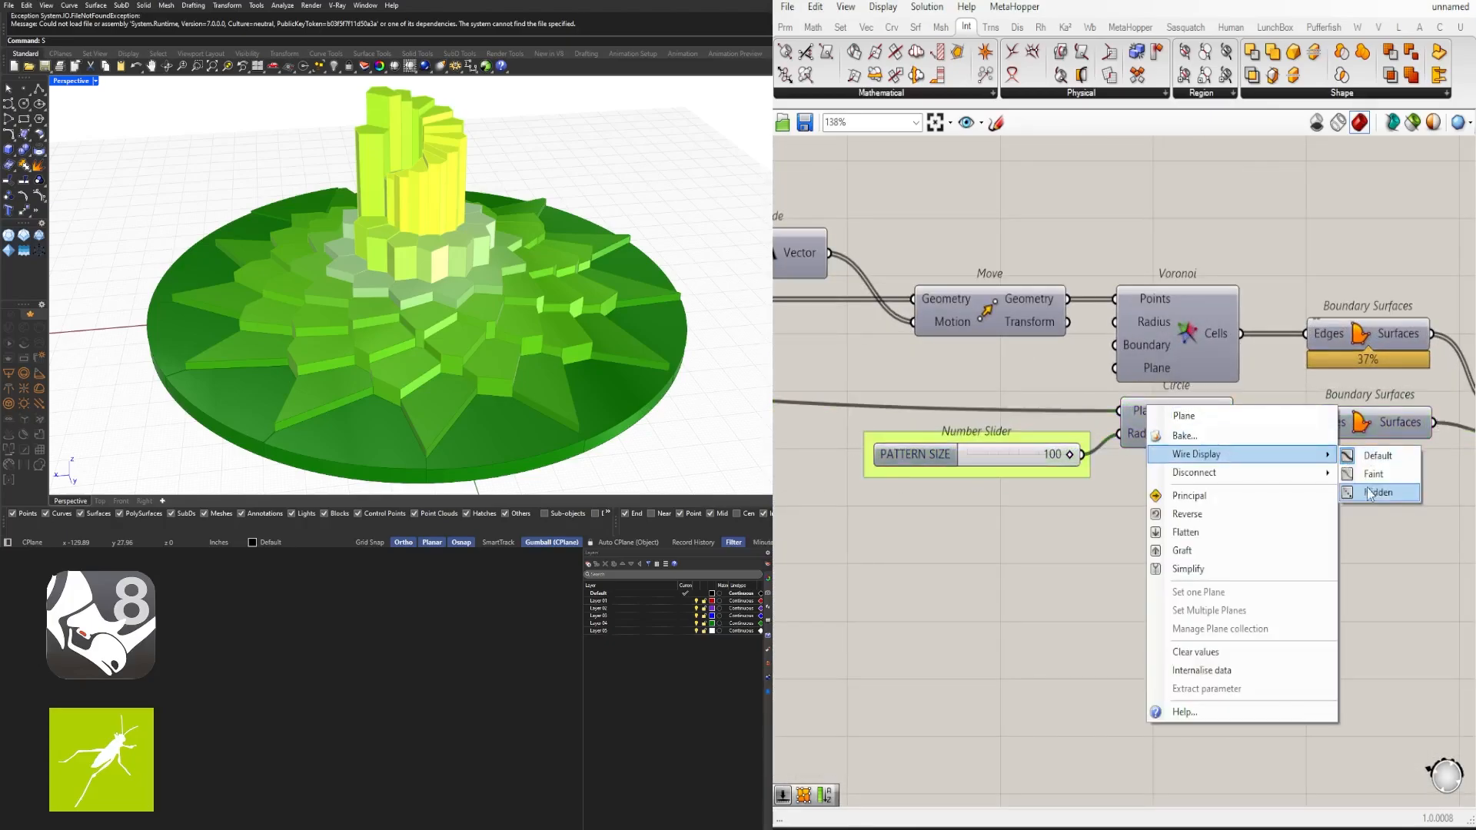
left_click(1376, 492)
- Realign the PATTERN SIZE slider with the Circle component's Radius input
scroll(1138, 522, "down", 6)
right_click_drag(999, 573, 974, 517)
scroll(974, 517, "down", 4)
scroll(1092, 492, "up", 10)
left_click_drag(831, 537, 844, 520)
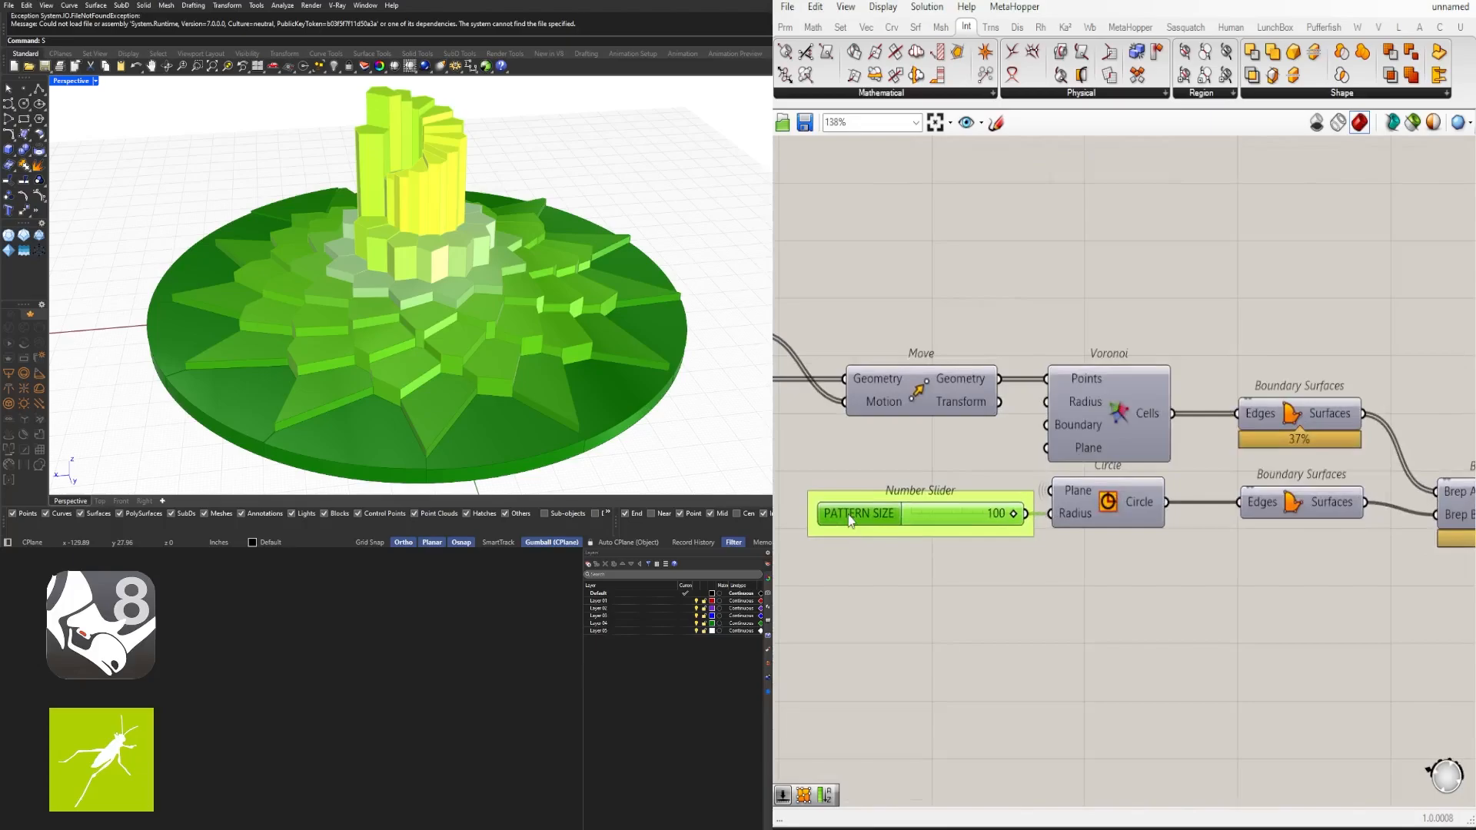
left_click(1225, 552)
scroll(1226, 554, "down", 1)
right_click_drag(1226, 554, 883, 499)
scroll(884, 499, "down", 1)
scroll(1299, 567, "down", 8)
right_click_drag(1325, 578, 1154, 538)
left_click_drag(1309, 591, 1036, 419)
scroll(1037, 488, "up", 9)
scroll(1027, 546, "up", 2)
left_click_drag(1127, 441, 1102, 431)
left_click(1130, 530)
- Zoom out to review the whole tidied definition layout
scroll(1138, 530, "down", 5)
right_click_drag(1445, 554, 1356, 460)
scroll(1236, 494, "down", 6)
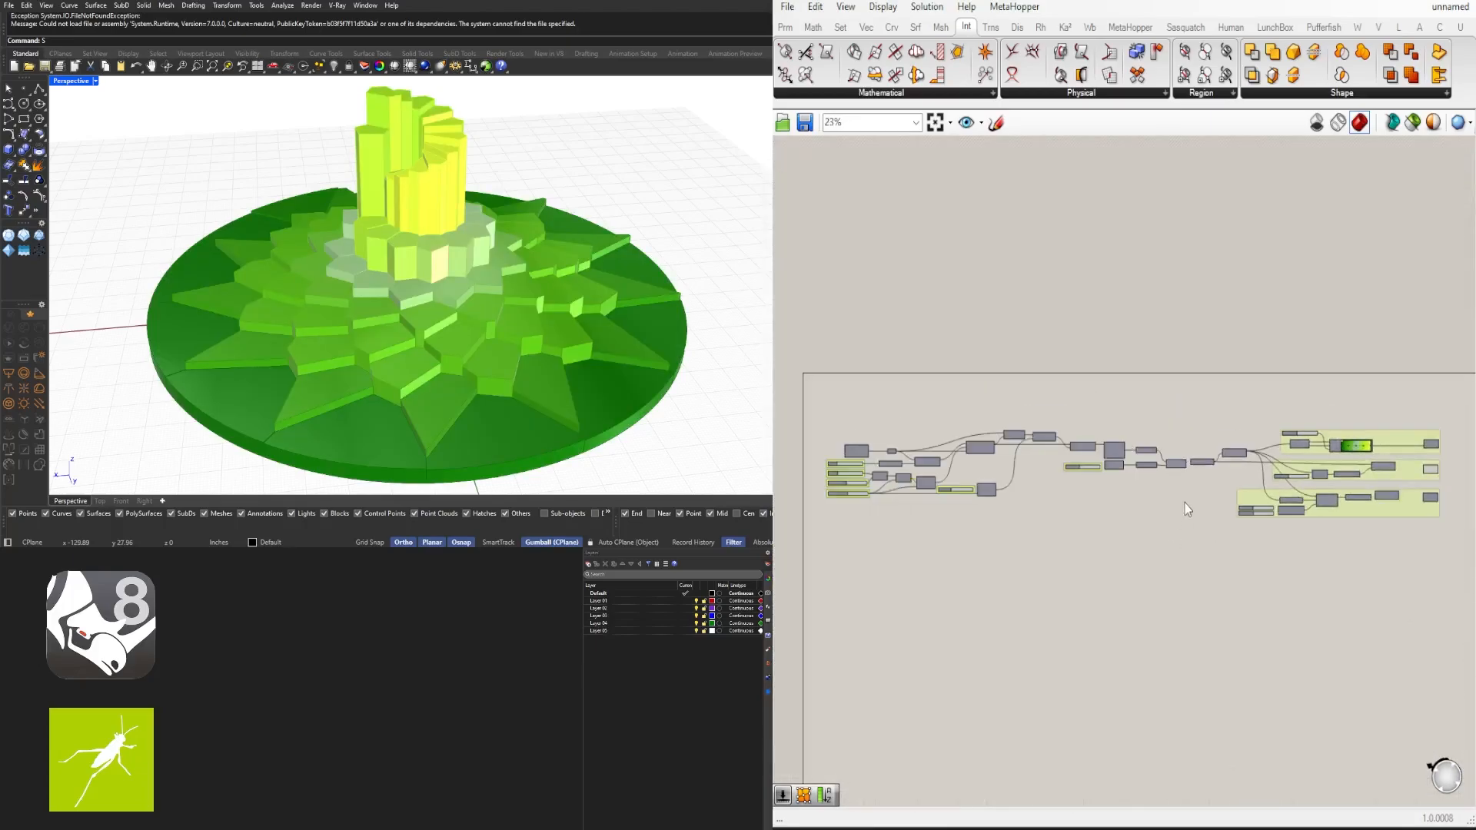
scroll(1184, 503, "down", 1)
right_click_drag(1452, 597, 1454, 543)
left_click_drag(1456, 548, 849, 342)
scroll(894, 392, "up", 6)
left_click_drag(903, 420, 883, 356)
left_click(1038, 308)
right_click_drag(1268, 302, 1139, 264)
scroll(1138, 282, "down", 1)
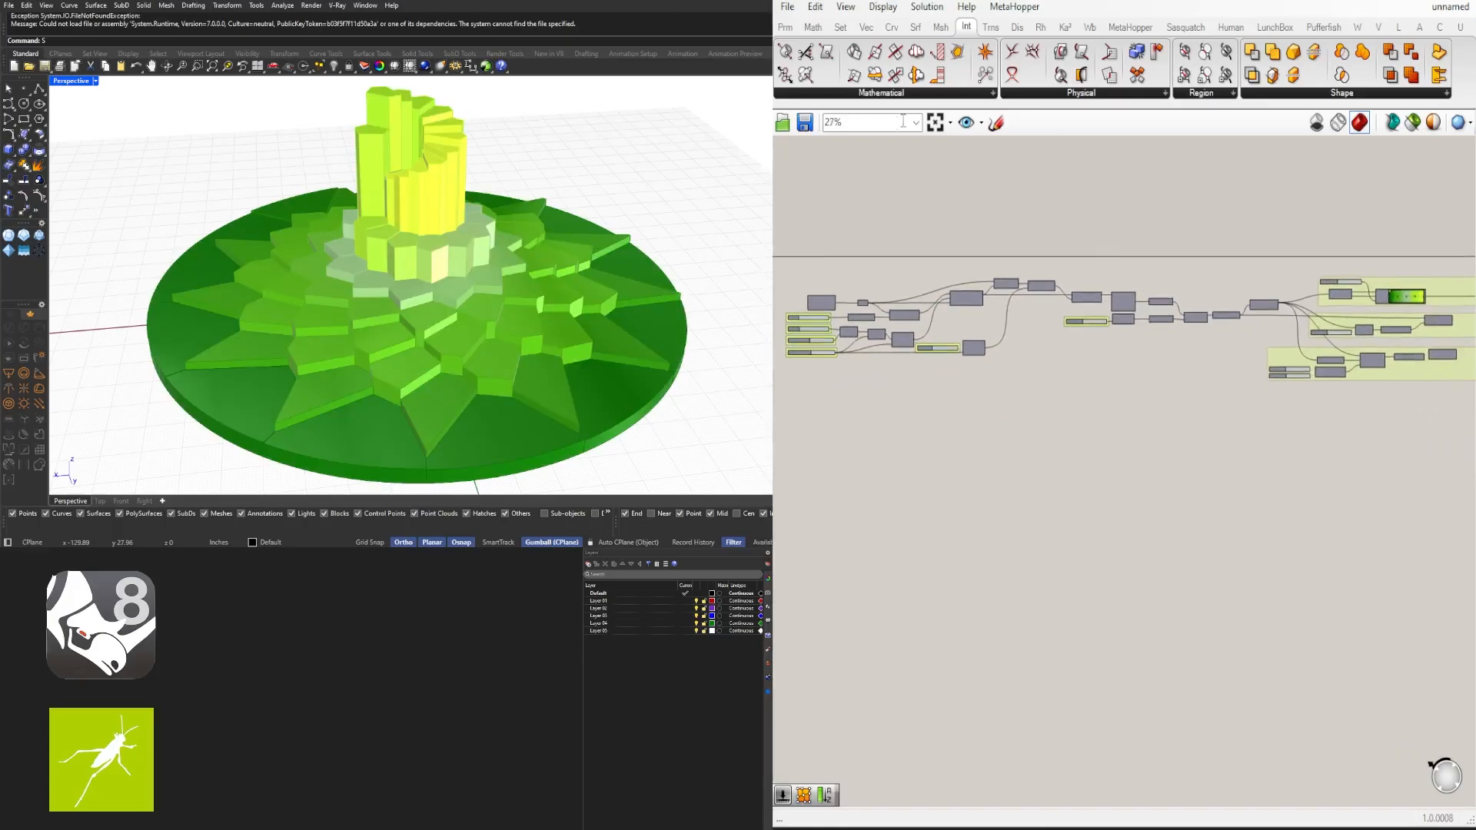
left_click(934, 122)
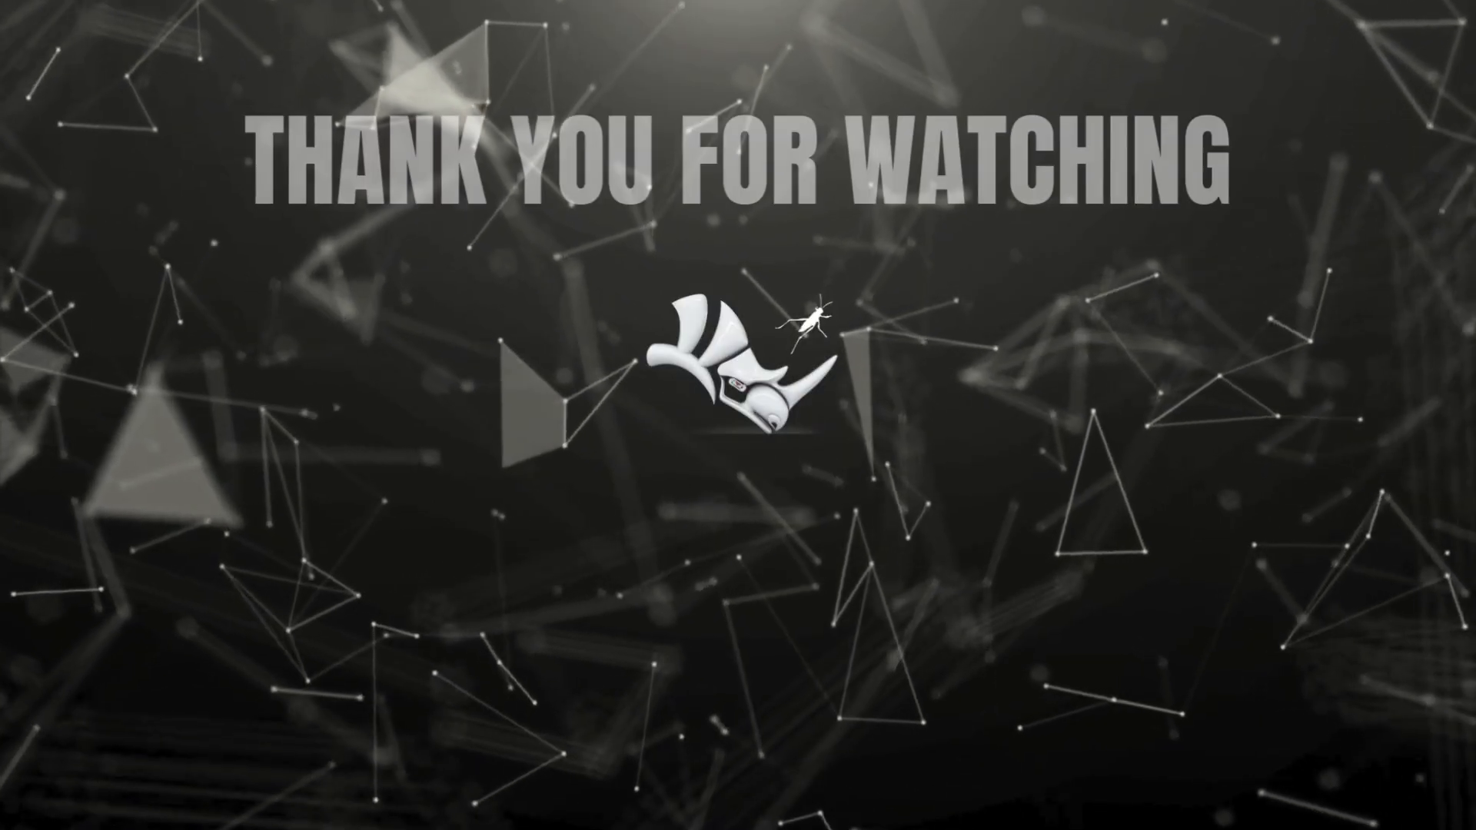